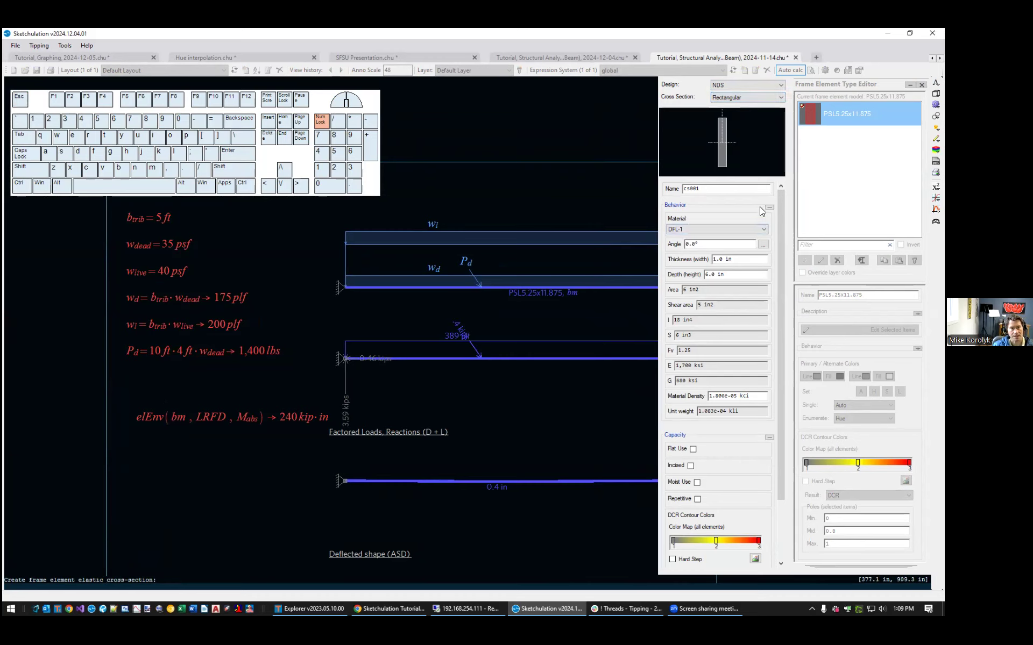
Create a rectangular NDS elastic cross-section in DFL-1 material and reselect the PSL5.25x11.875 element model.
right_click(633, 126)
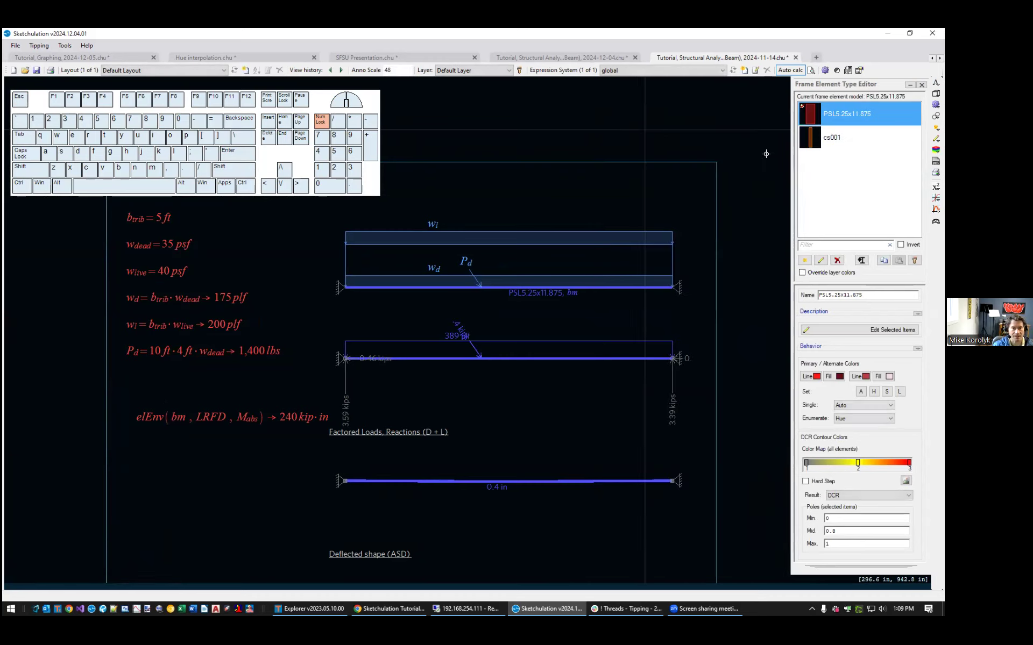
left_click(830, 138)
left_click(847, 111)
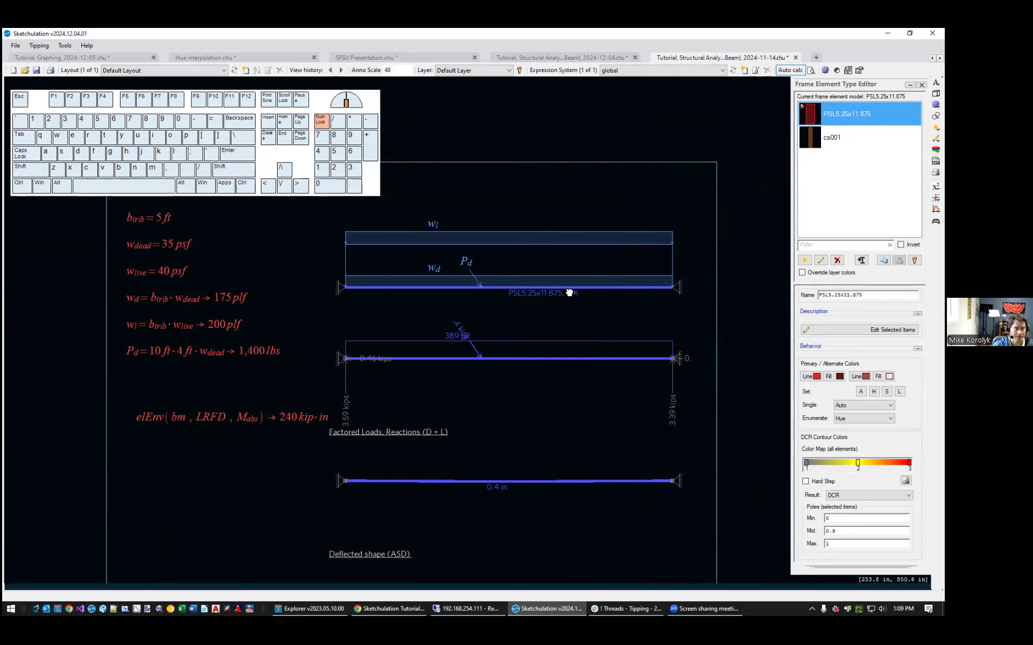
Open the load set, load combination and load sequence editors.
scroll(570, 280, "down", 3)
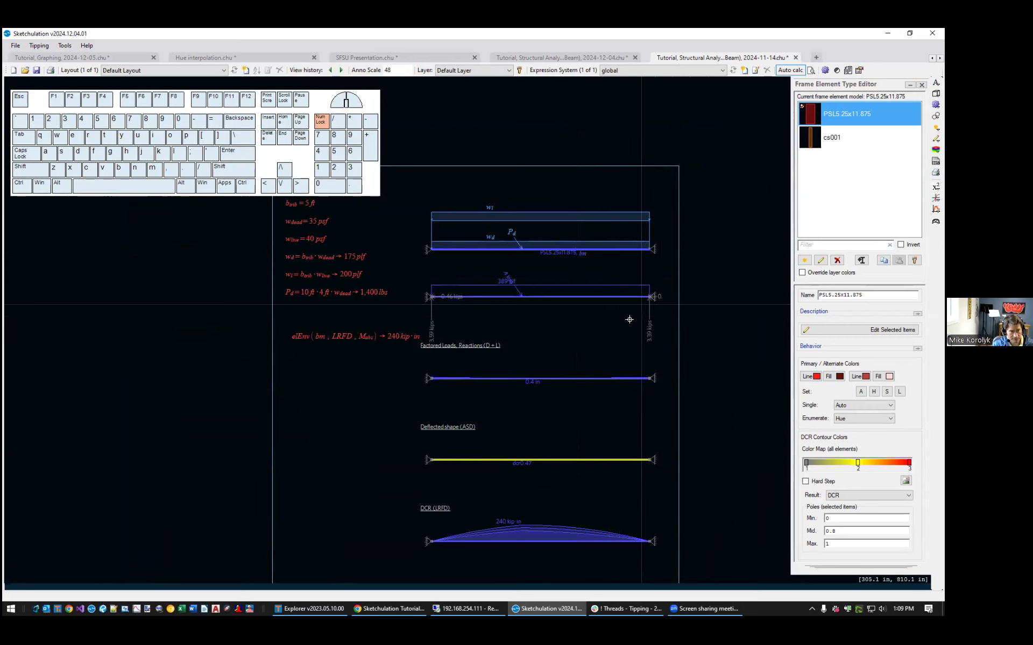
scroll(637, 242, "up", 2)
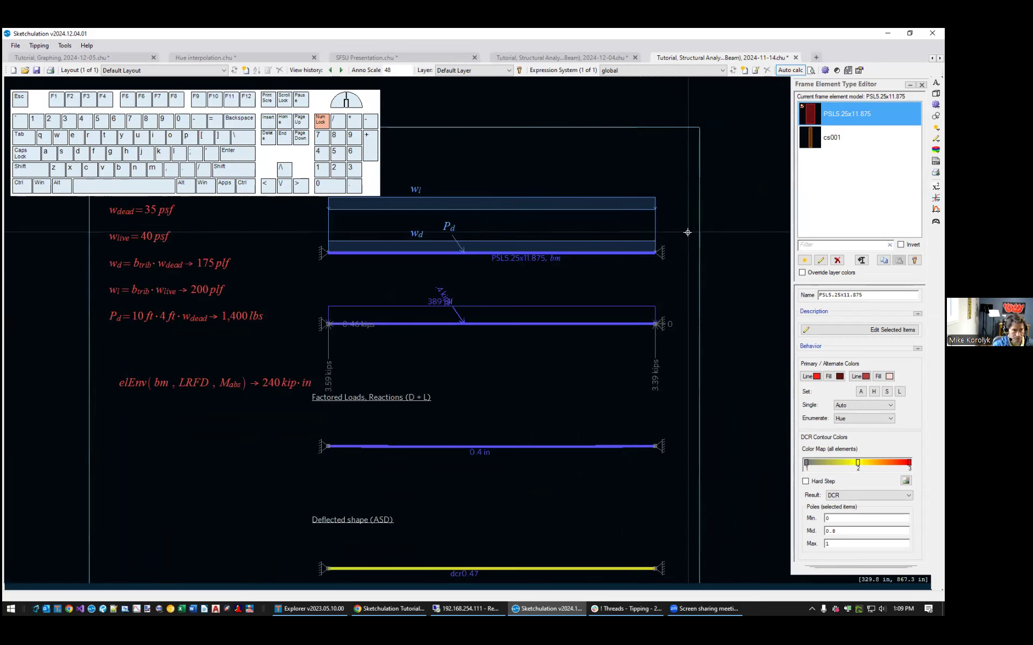
type("ls")
key("Return")
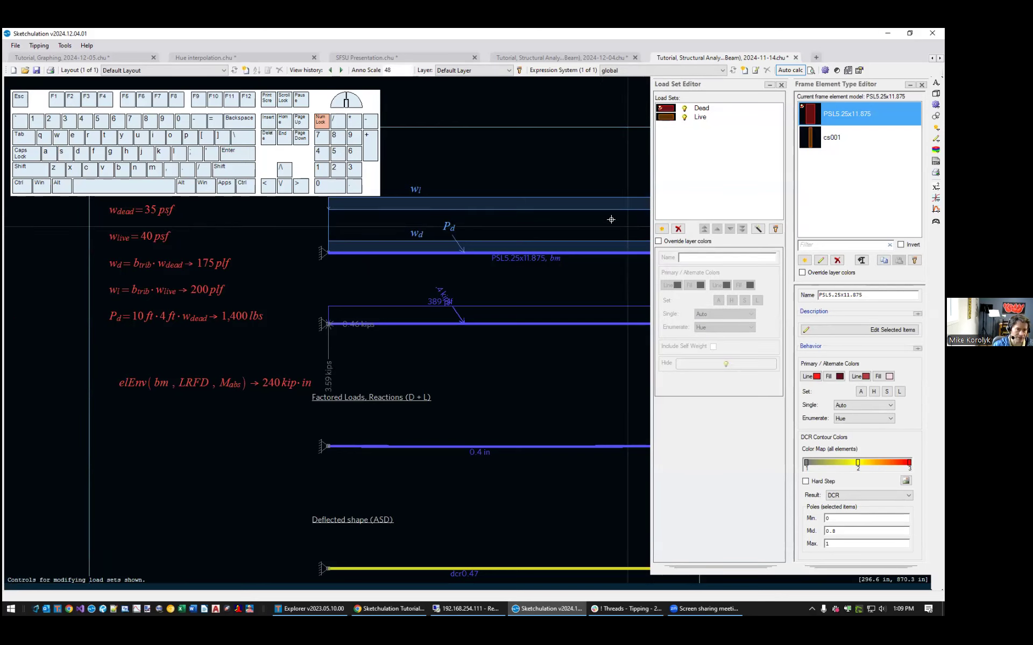
type("lc")
key("Return")
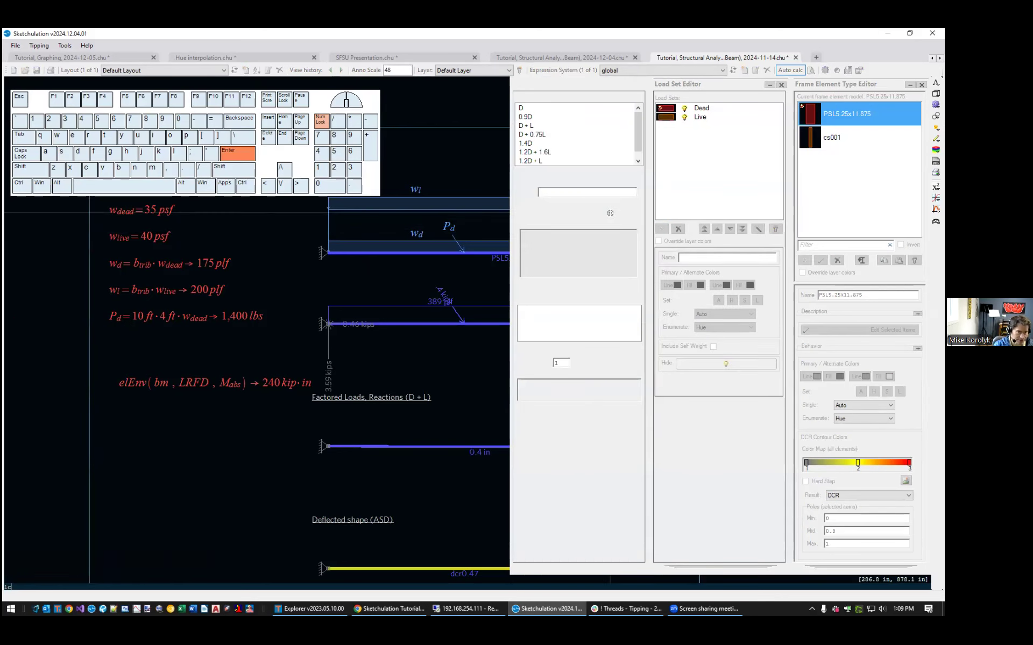
type("l")
key("Return")
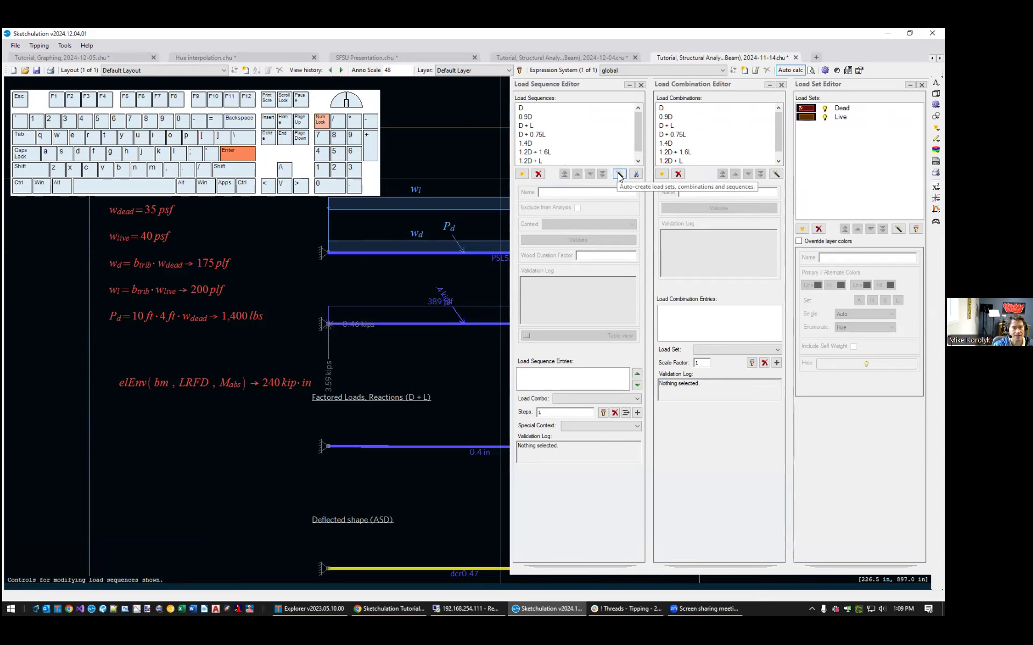
Review the automatic load combination generator options and the D + L combination entries, and close the load editors.
left_click(620, 174)
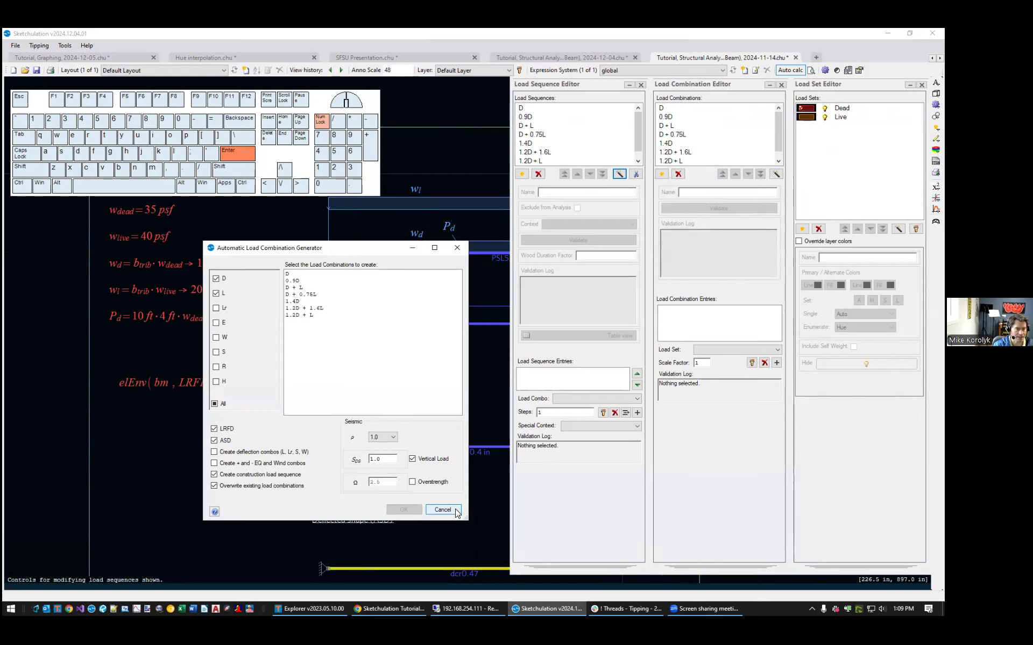
left_click(443, 510)
left_click(717, 124)
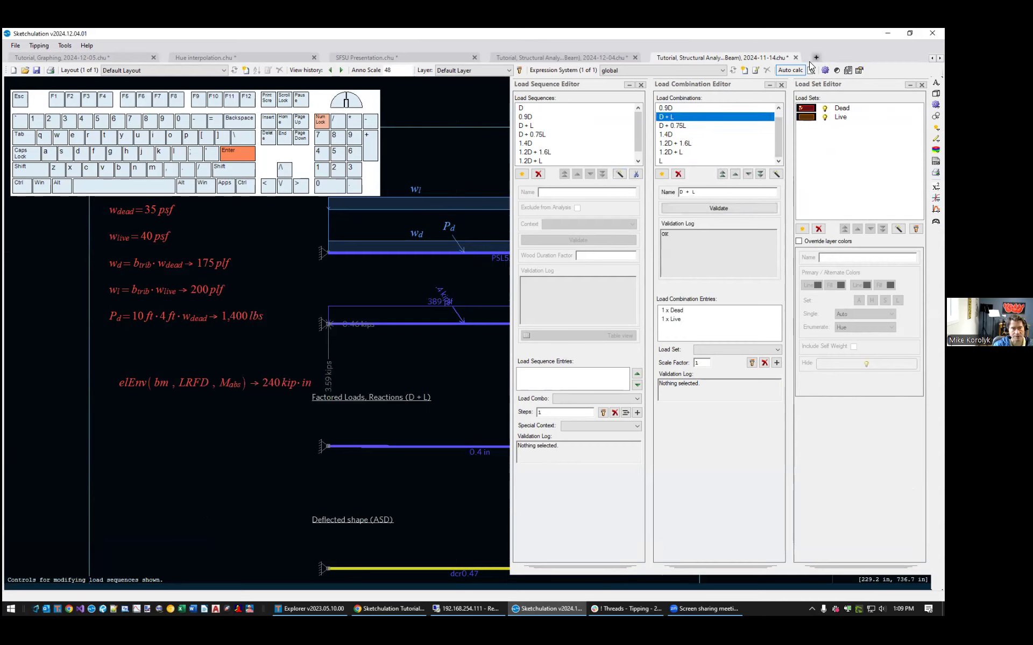
left_click(641, 85, "ctrl")
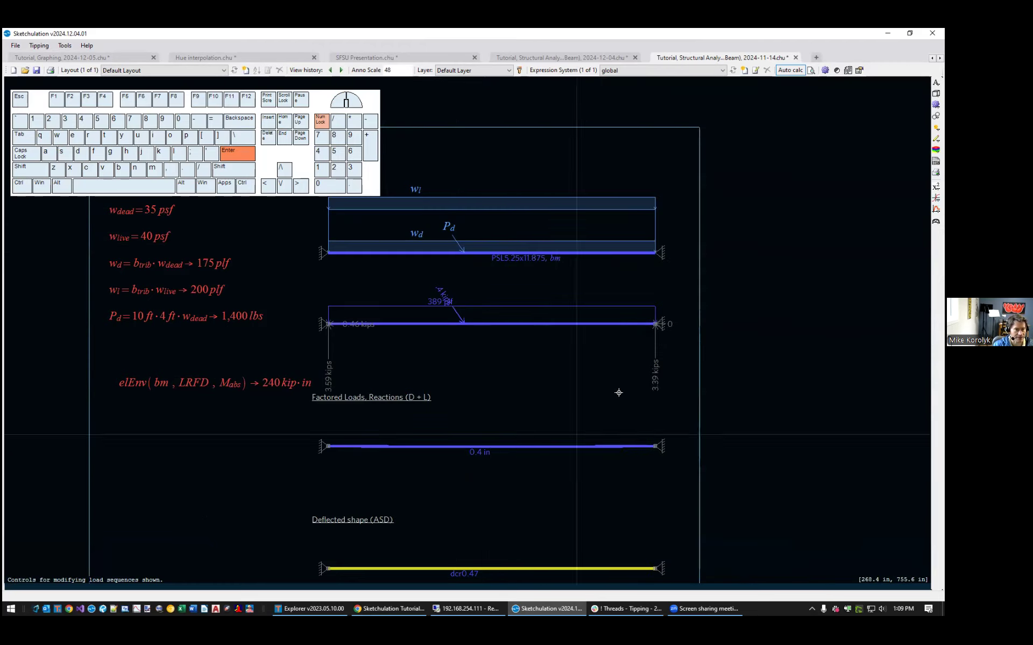
Open the structural analysis options and select Model 1 in the model list.
middle_click_drag(628, 370, 657, 402)
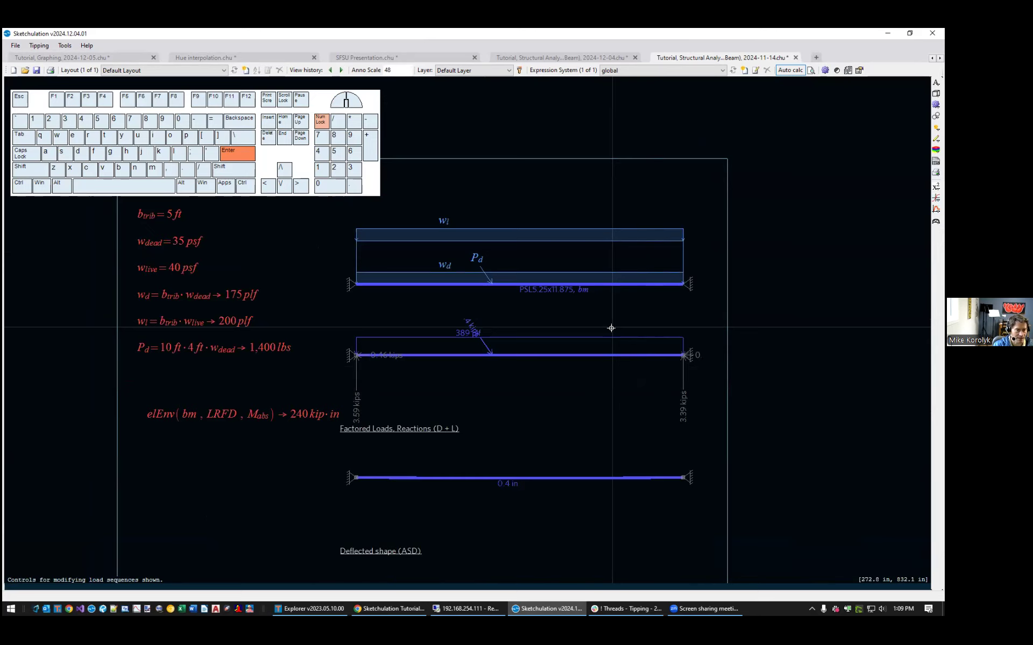
type("op")
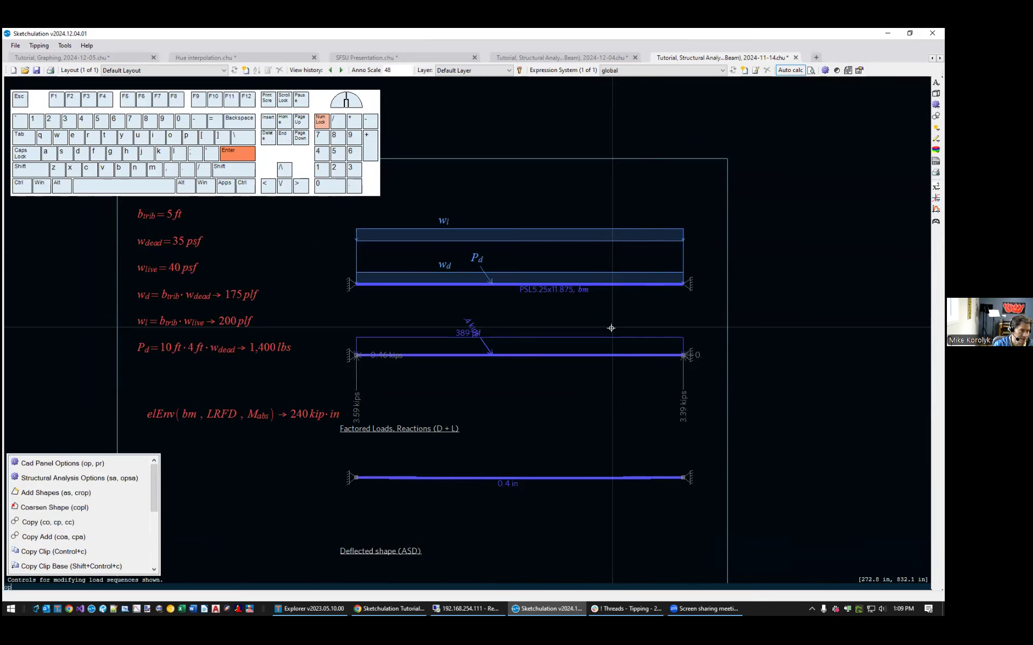
type("s")
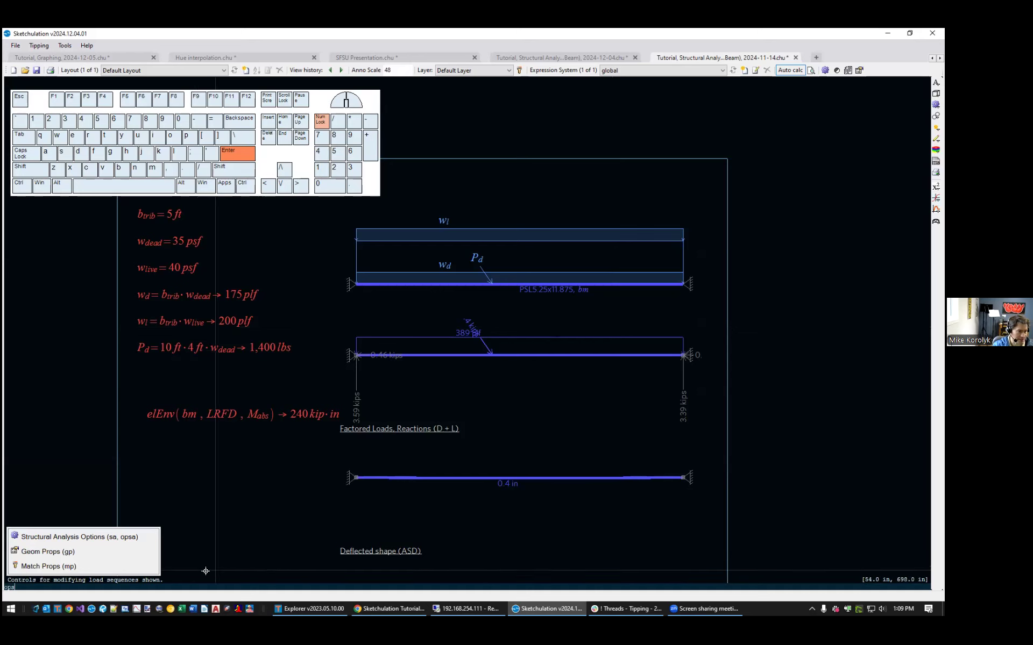
left_click(134, 536)
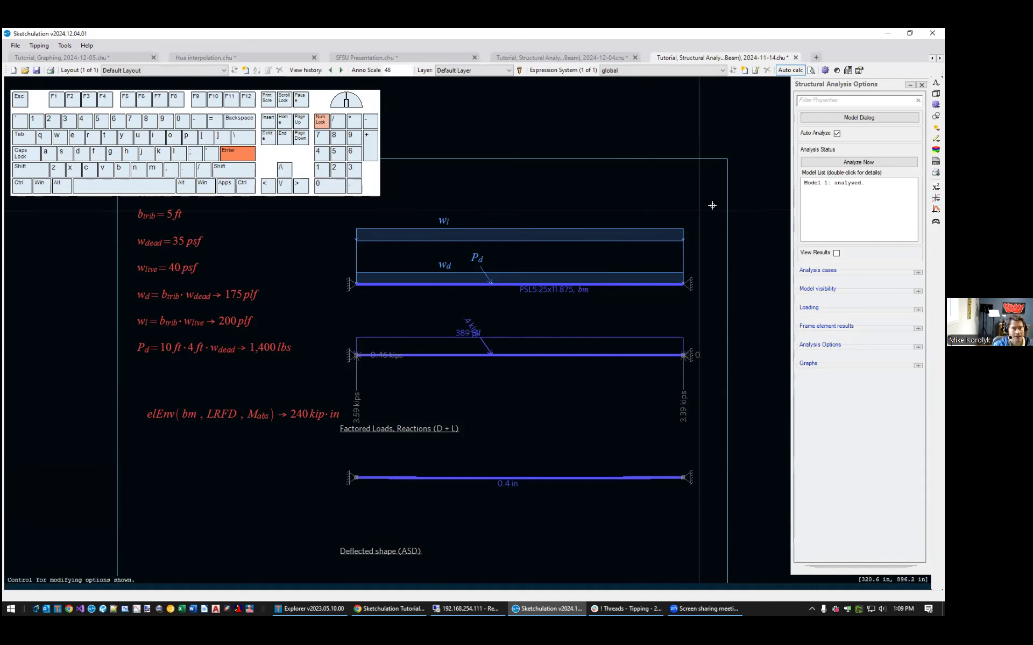
left_click(837, 183)
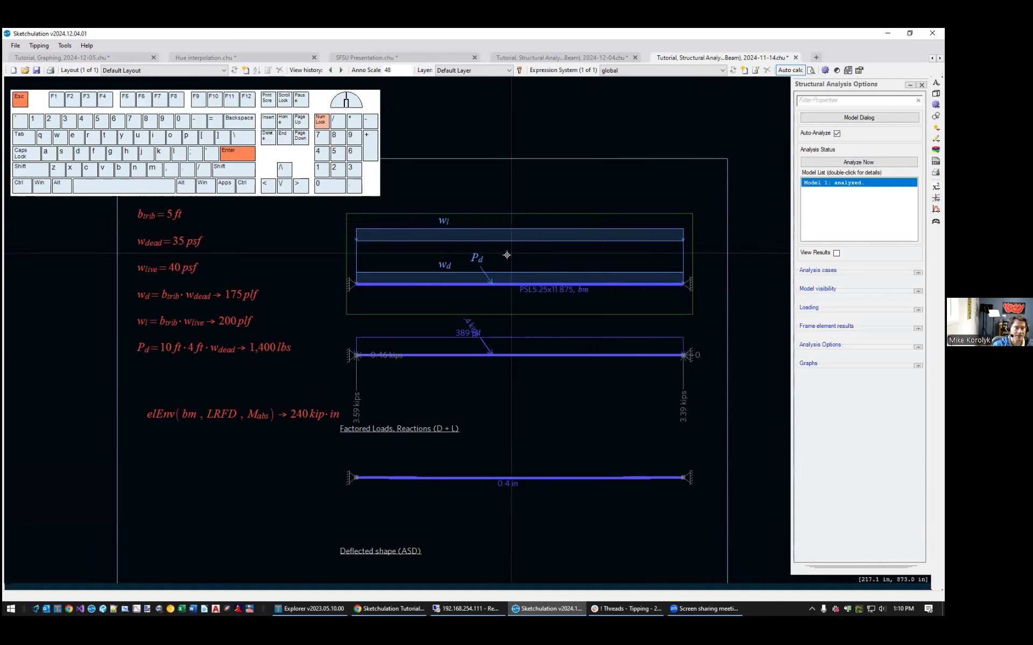
Nudge the point load Pd on the top beam two increments to the left and deselect it.
left_click(477, 259)
key("Left")
key("Left")
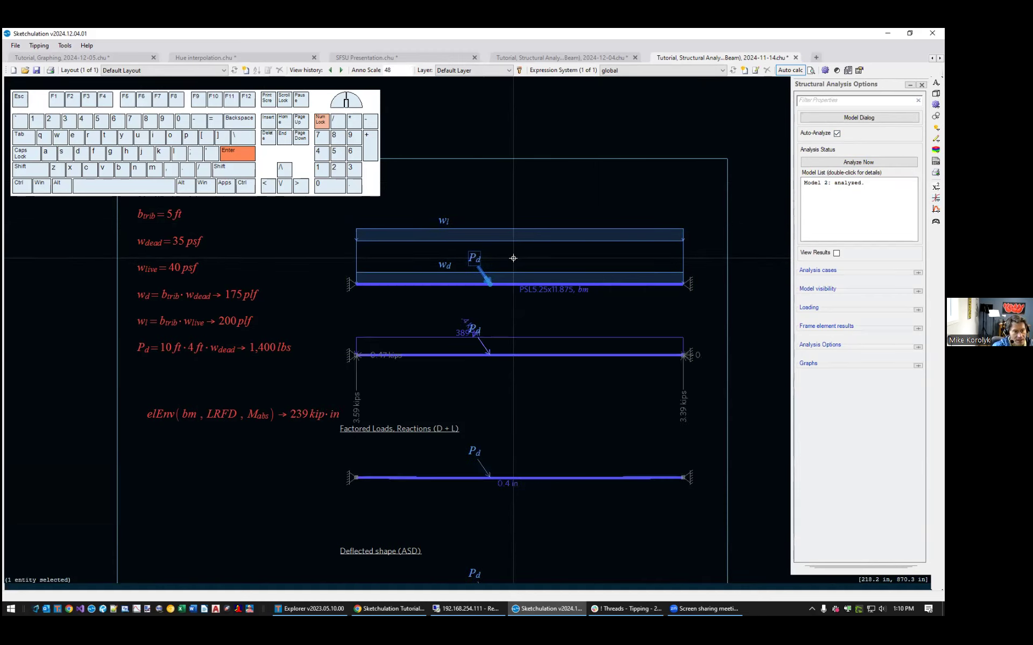
key("Escape")
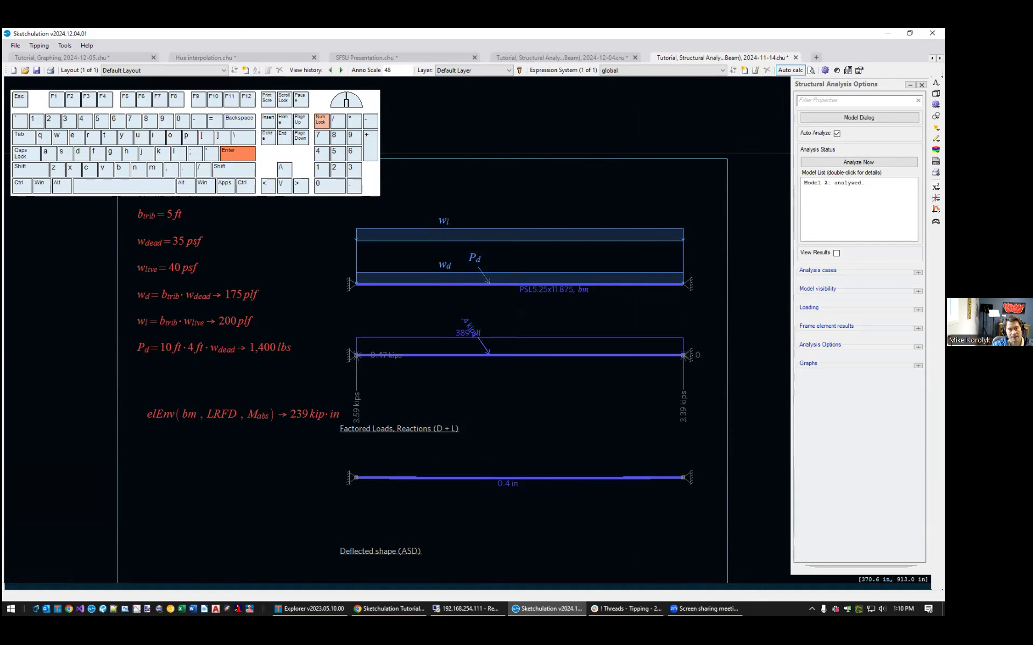
Show the analysis results on the top beam, inspect its force and DCR diagrams, and hide the results again.
left_click(836, 253)
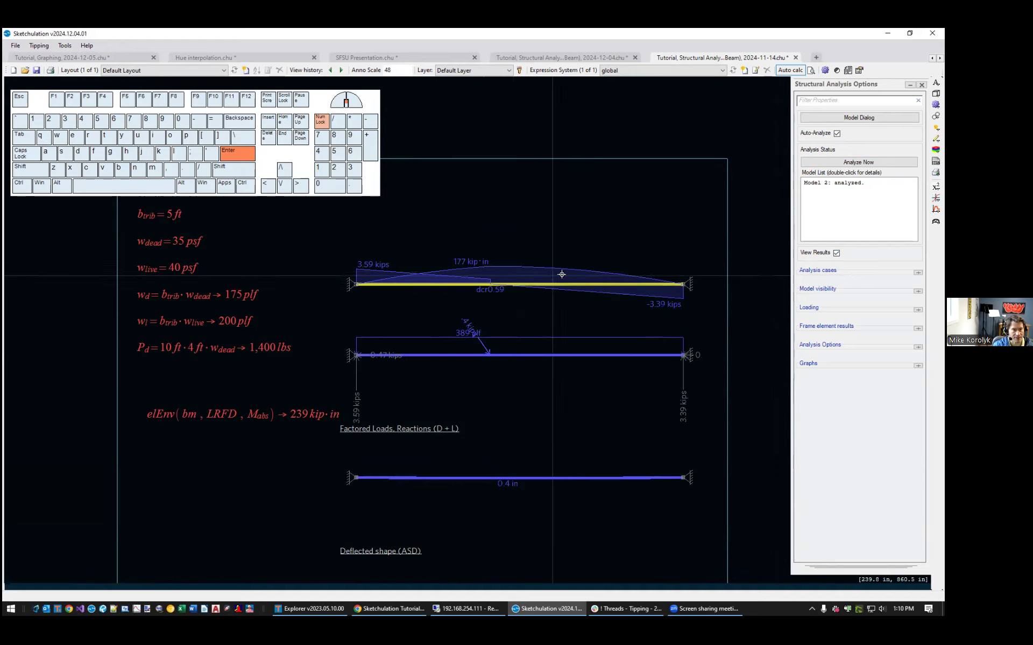
scroll(597, 305, "up", 2)
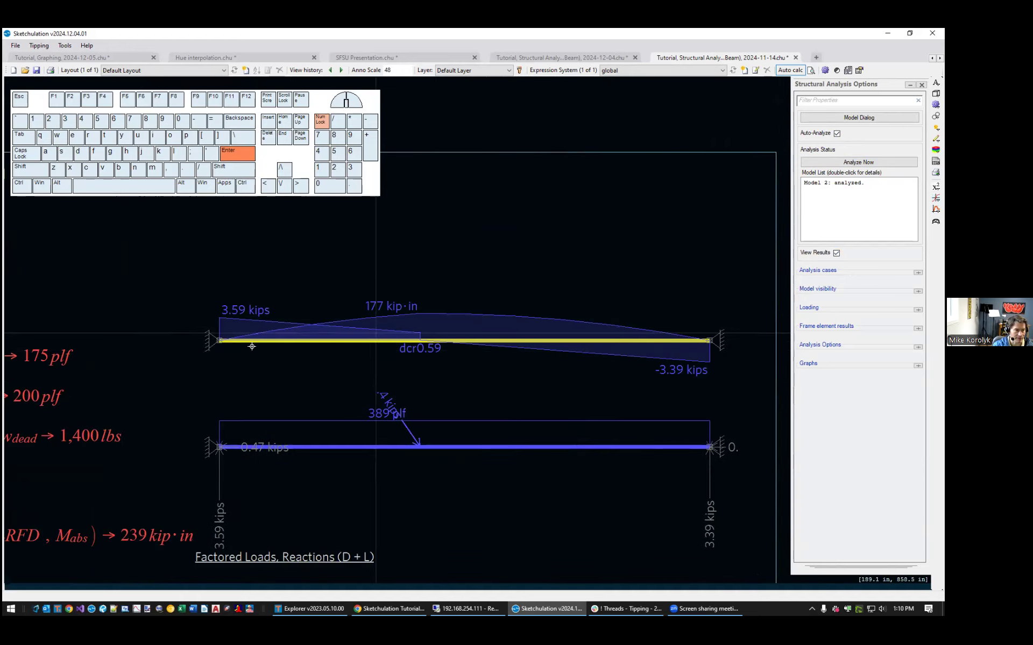
left_click(835, 253)
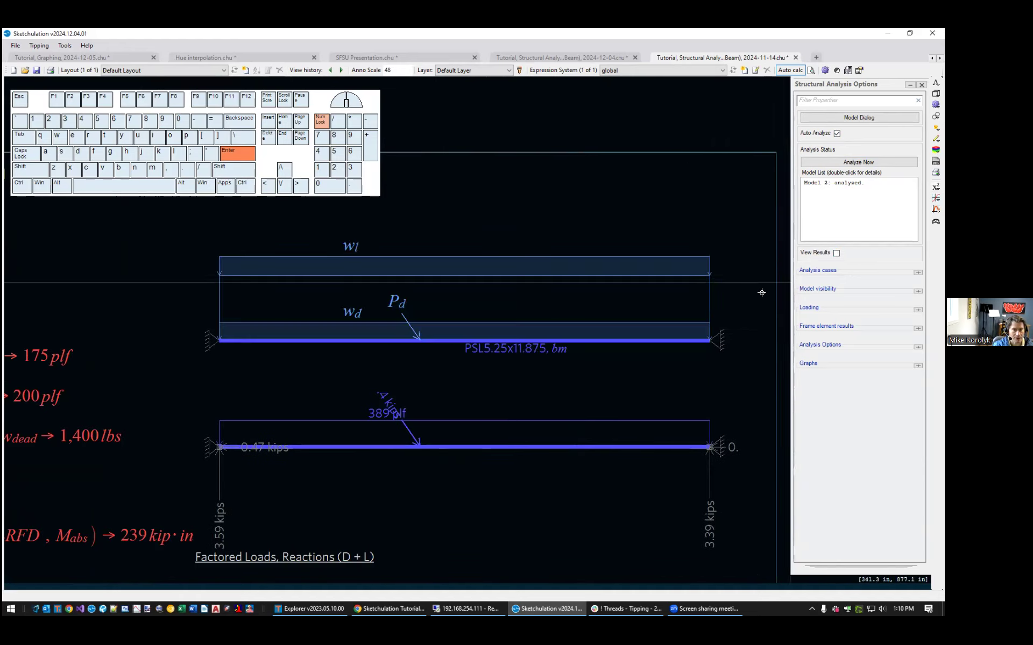
Check the viewport model options for the top beam's structural model without creating any viewports.
scroll(636, 311, "down", 2)
middle_click_drag(589, 374, 618, 339)
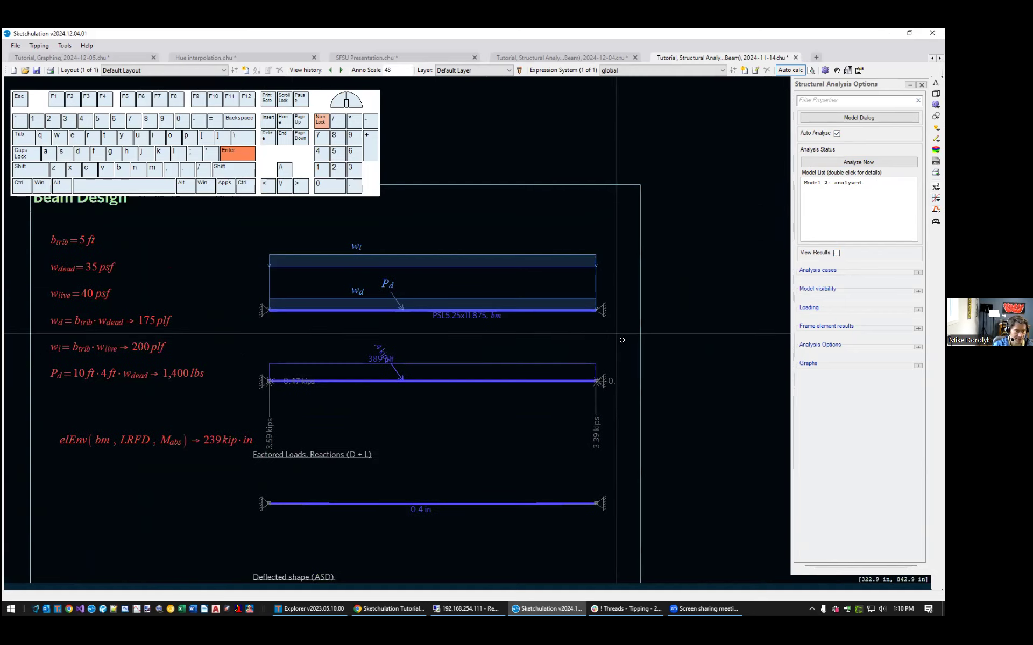
type("v")
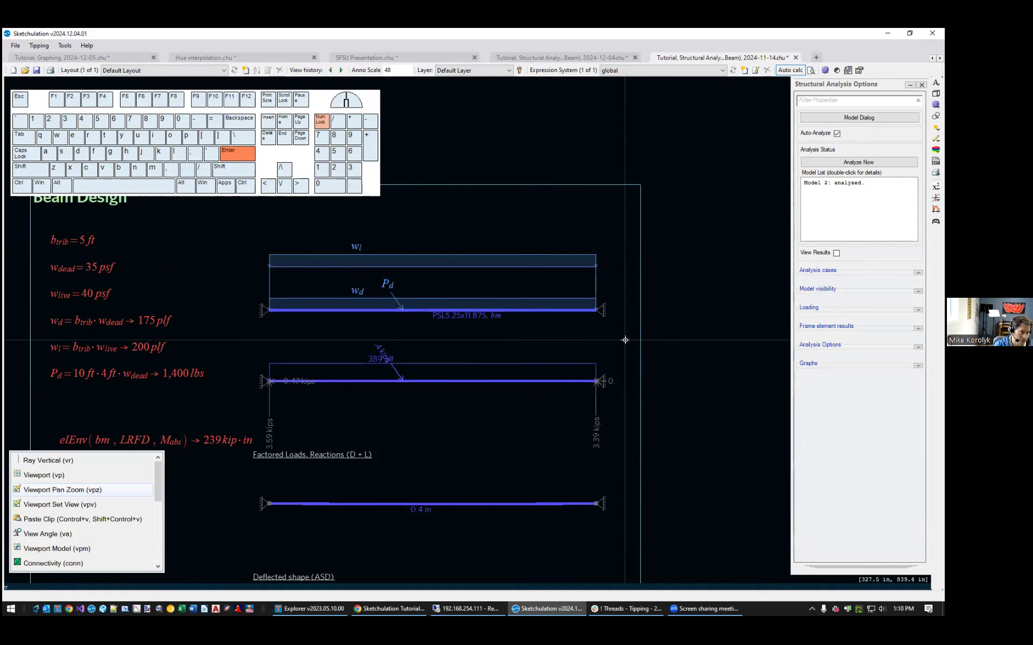
type("p")
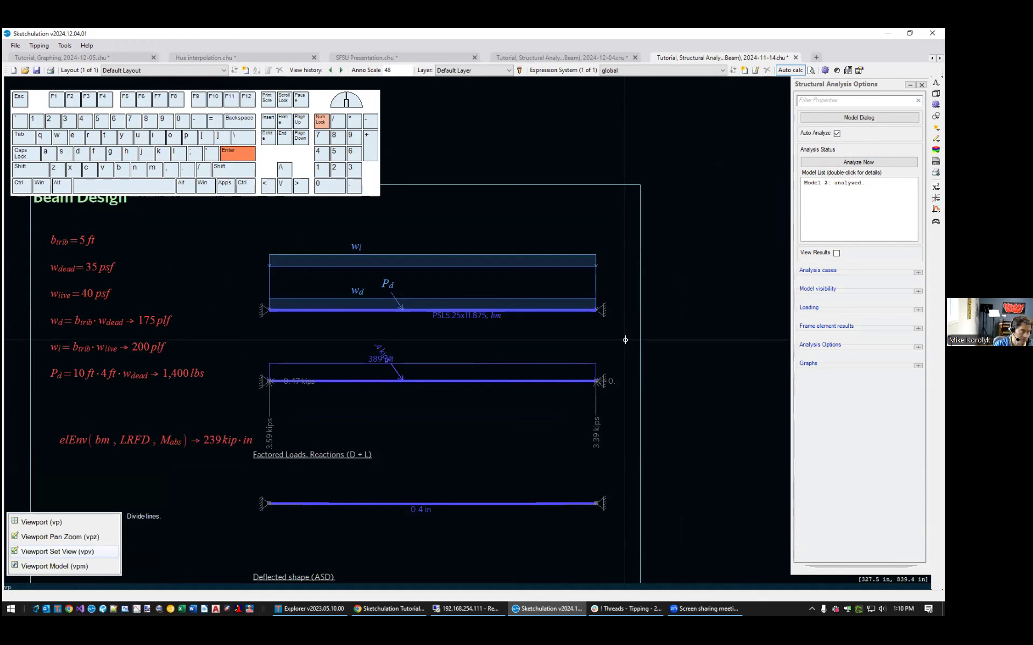
type("m")
key("Return")
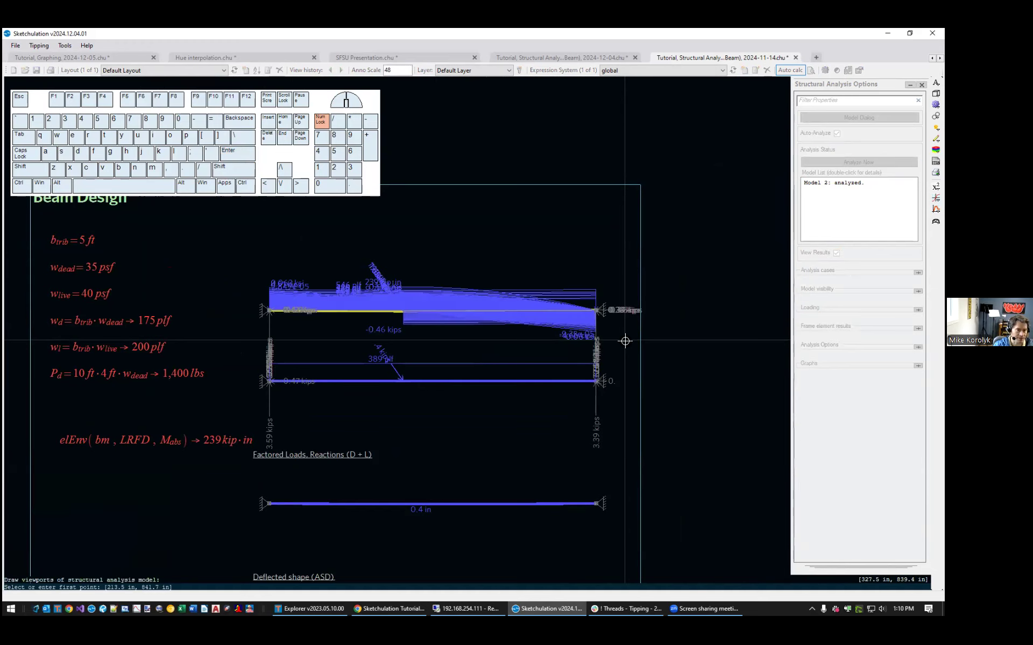
left_click(500, 312)
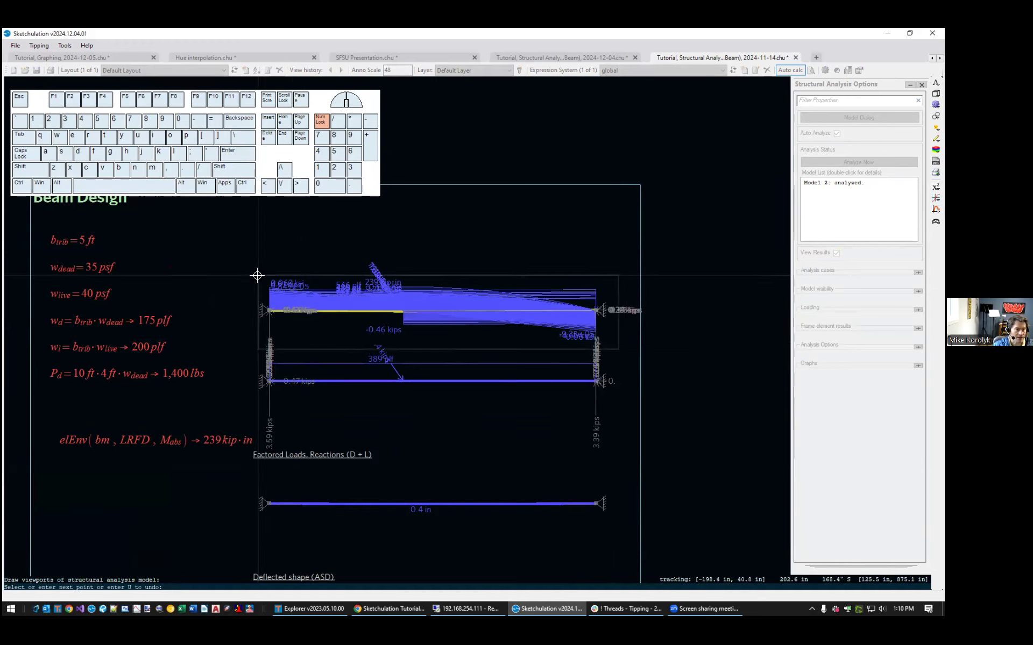
left_click(248, 258)
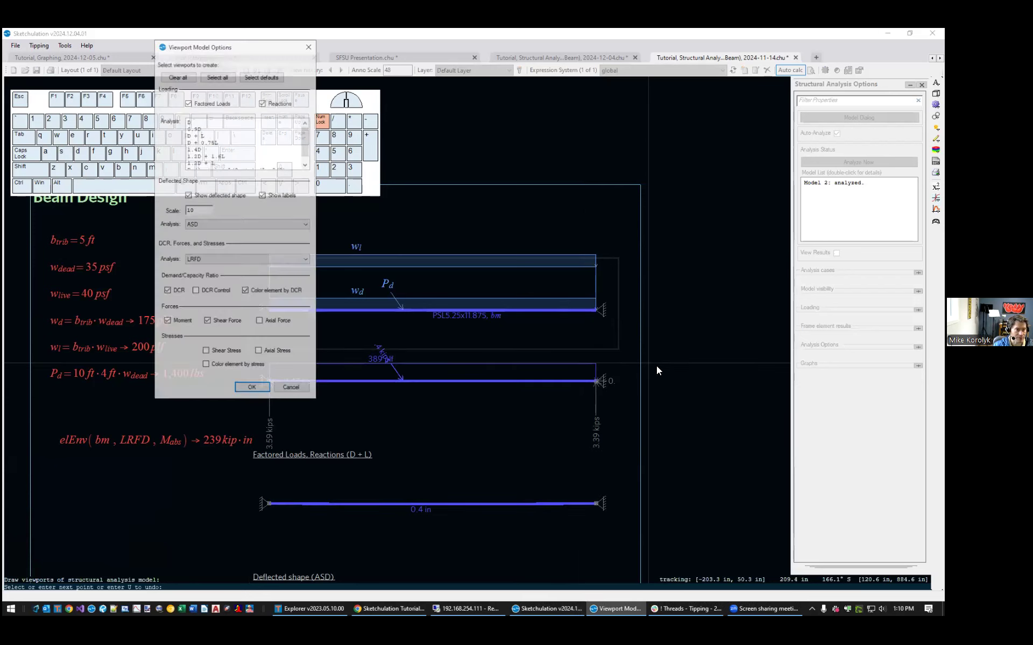
left_click(291, 390)
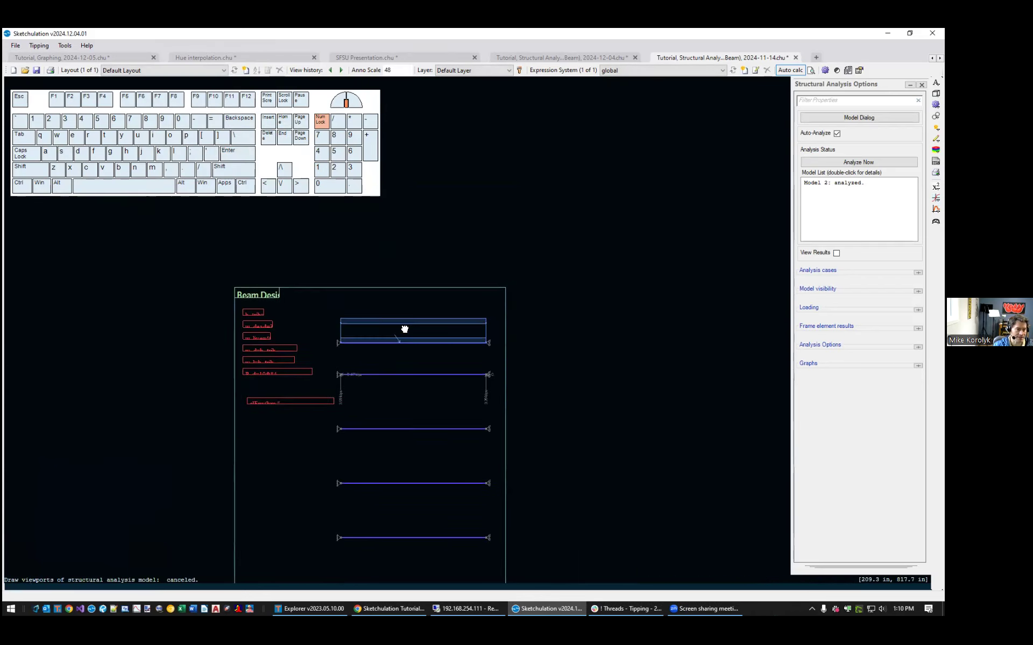
Select the five result viewports below the top beam and examine their loads, deflection, DCR, moment and shear diagrams.
left_click(455, 337)
left_click(433, 391)
middle_click_drag(438, 391, 440, 301)
left_click(451, 354)
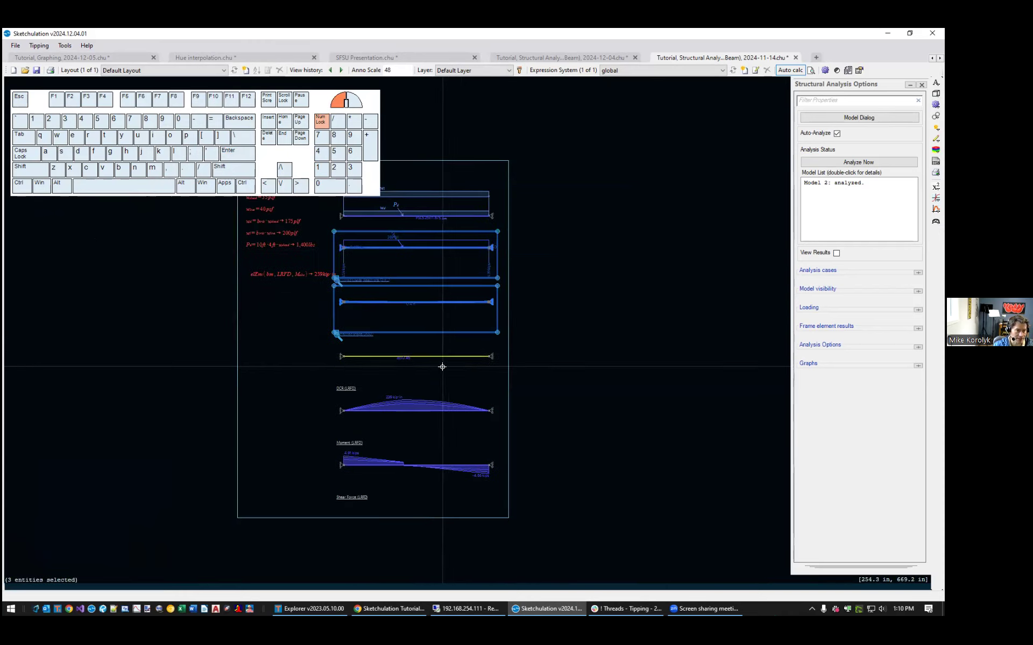
left_click(420, 408)
left_click(438, 469)
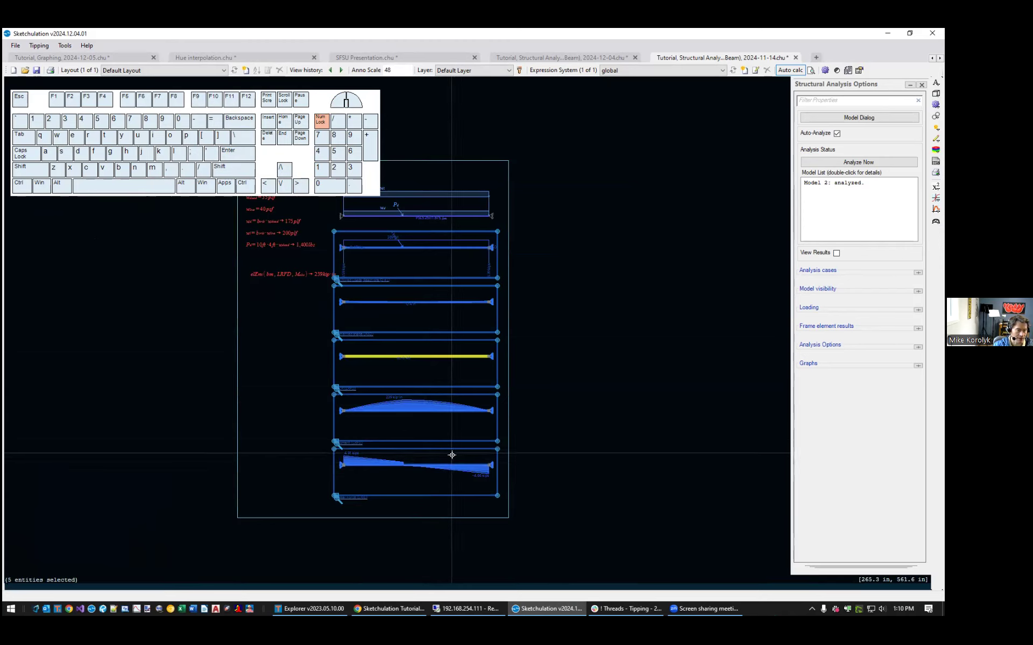
scroll(452, 454, "up", 2)
middle_click_drag(615, 403, 719, 386)
middle_click_drag(527, 299, 558, 341)
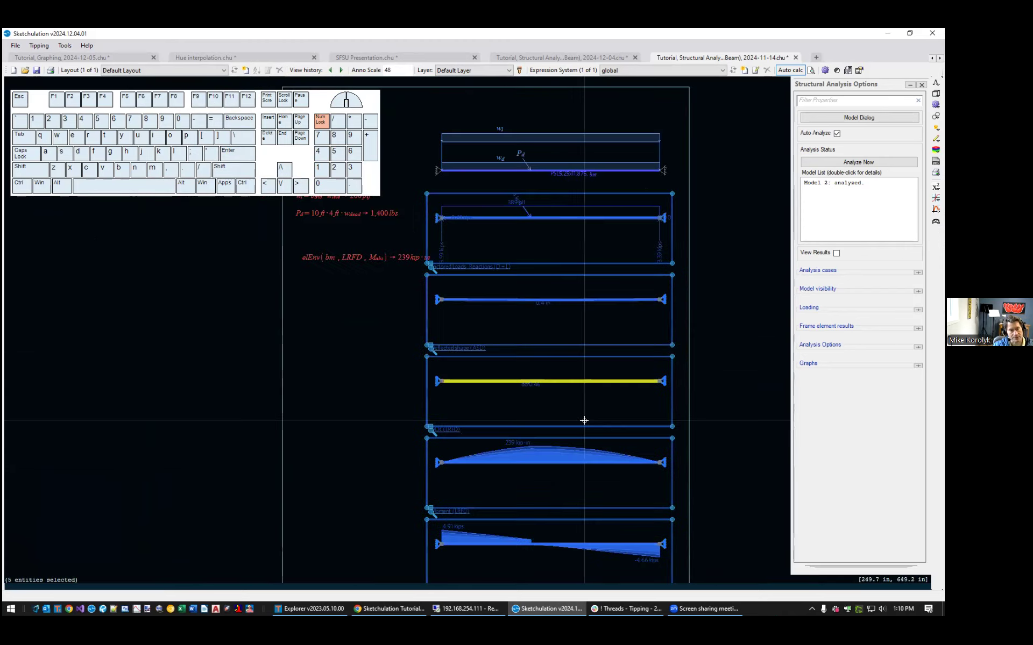
scroll(532, 450, "up", 2)
scroll(538, 363, "down", 2)
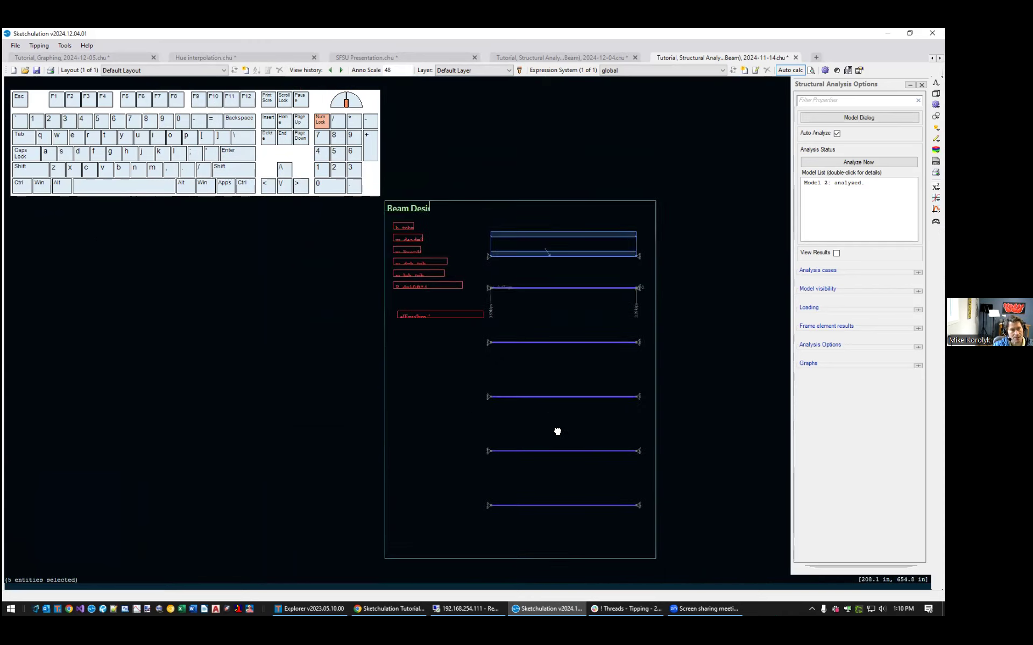
Select the top beam's frame element and open its properties for editing.
scroll(493, 389, "up", 2)
scroll(595, 258, "up", 2)
left_click(720, 278)
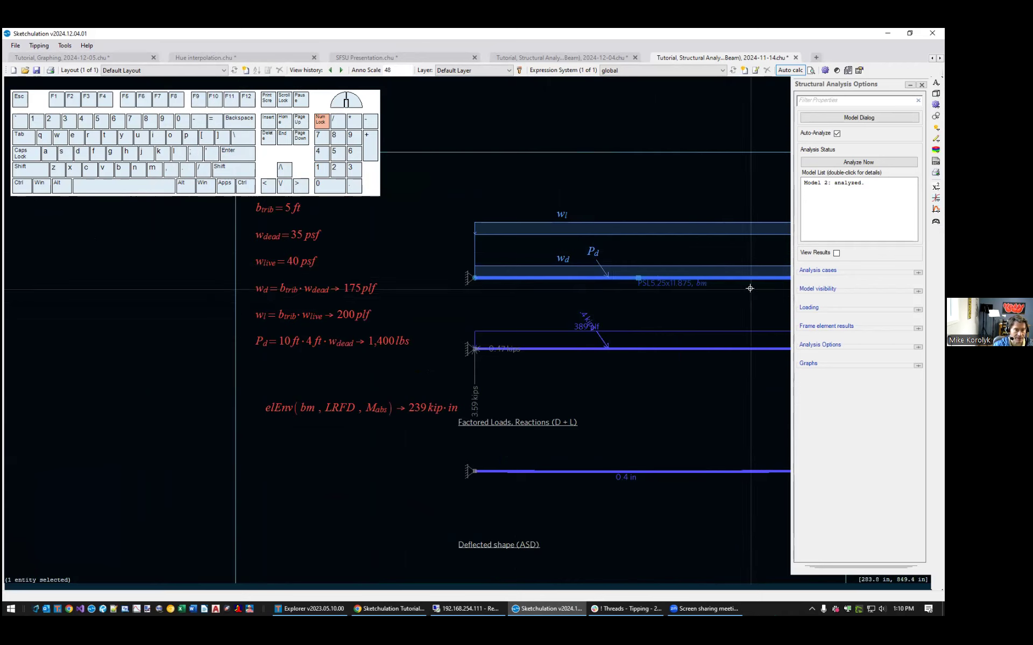
scroll(718, 285, "up", 1)
middle_click_drag(718, 277, 601, 280)
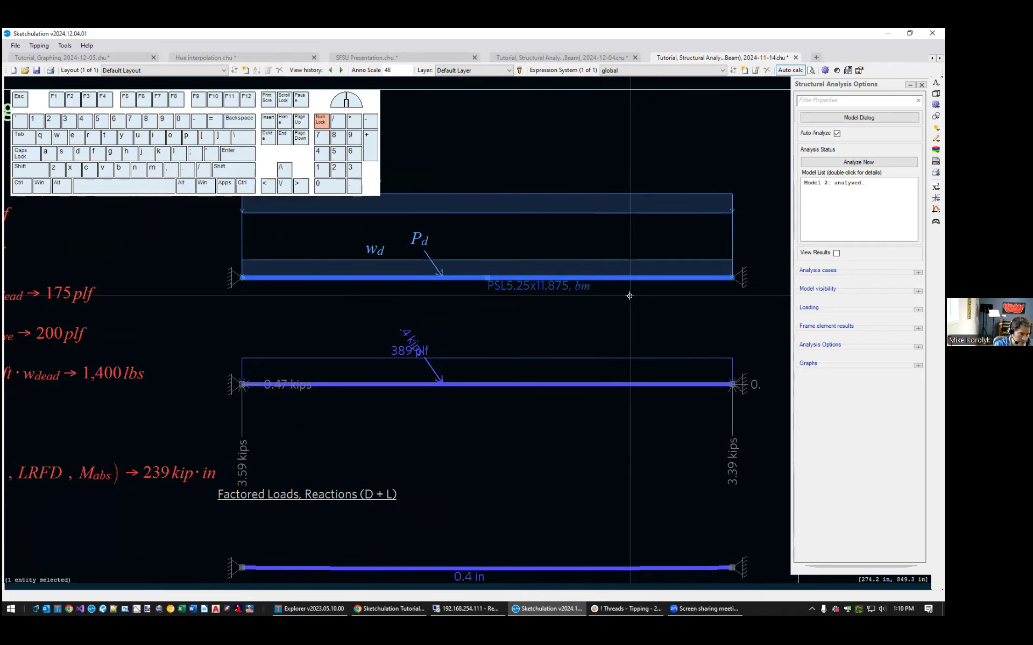
type("mo")
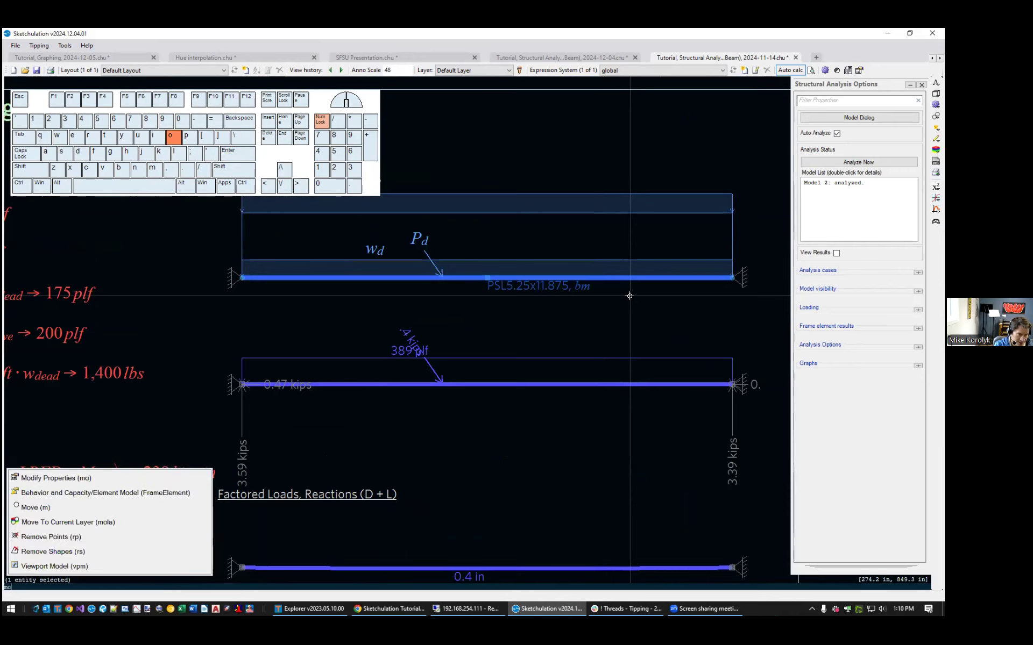
key("Return")
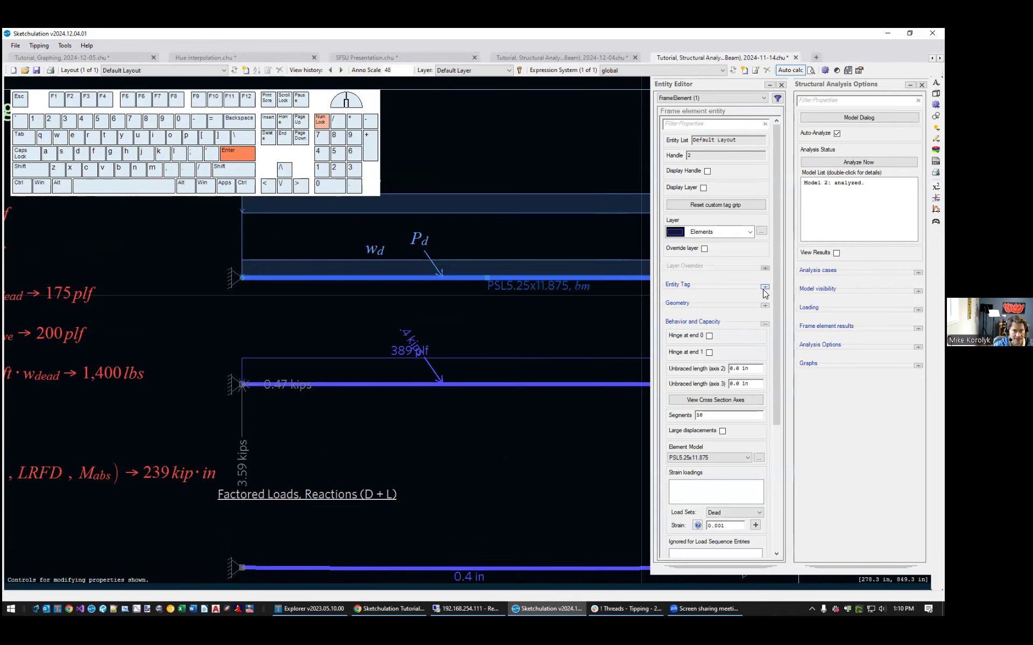
Check the entity tag of the top beam's frame element and close its properties.
left_click(764, 288)
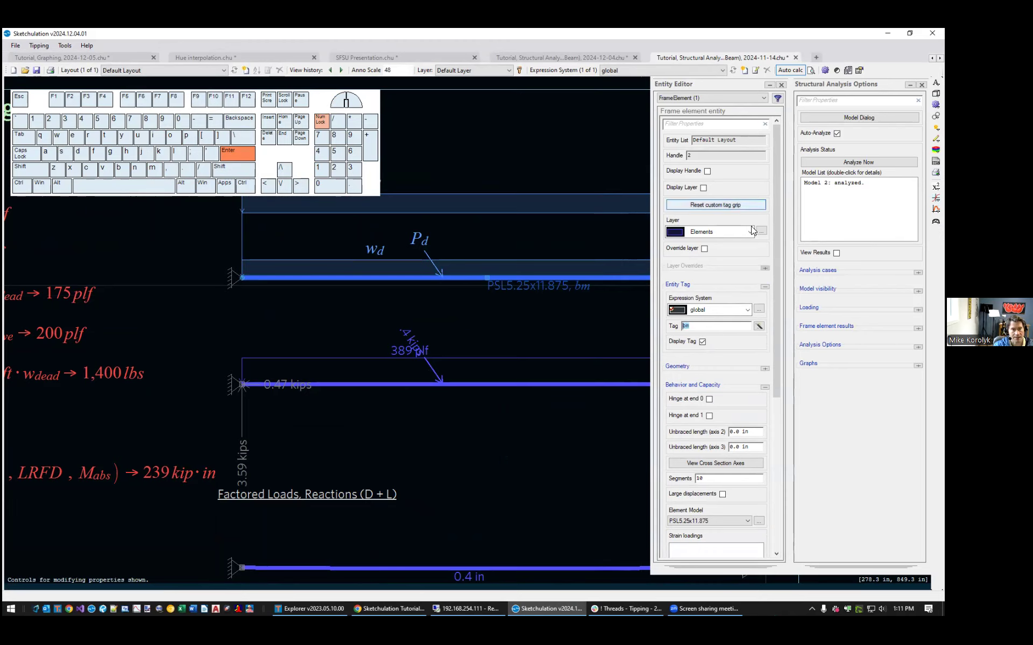
left_click(781, 84)
middle_click_drag(546, 307, 683, 272)
Examine the entity, context and result name arguments of the elEnv expression beside the beam without changing them.
left_click(135, 436)
middle_click_drag(134, 435, 228, 408)
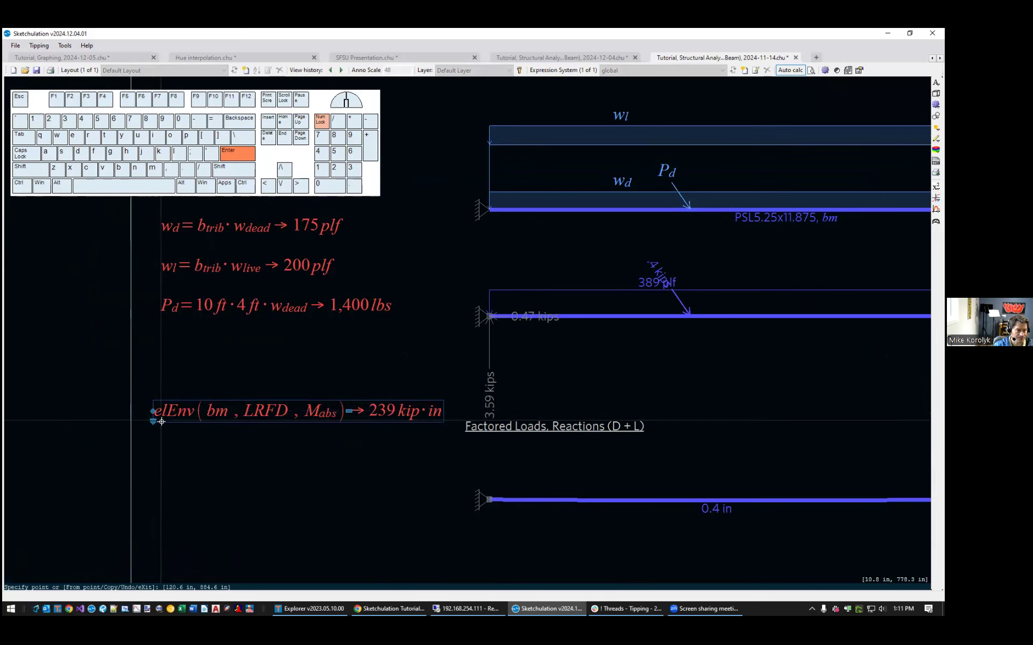
double_click(185, 414)
left_click(184, 414)
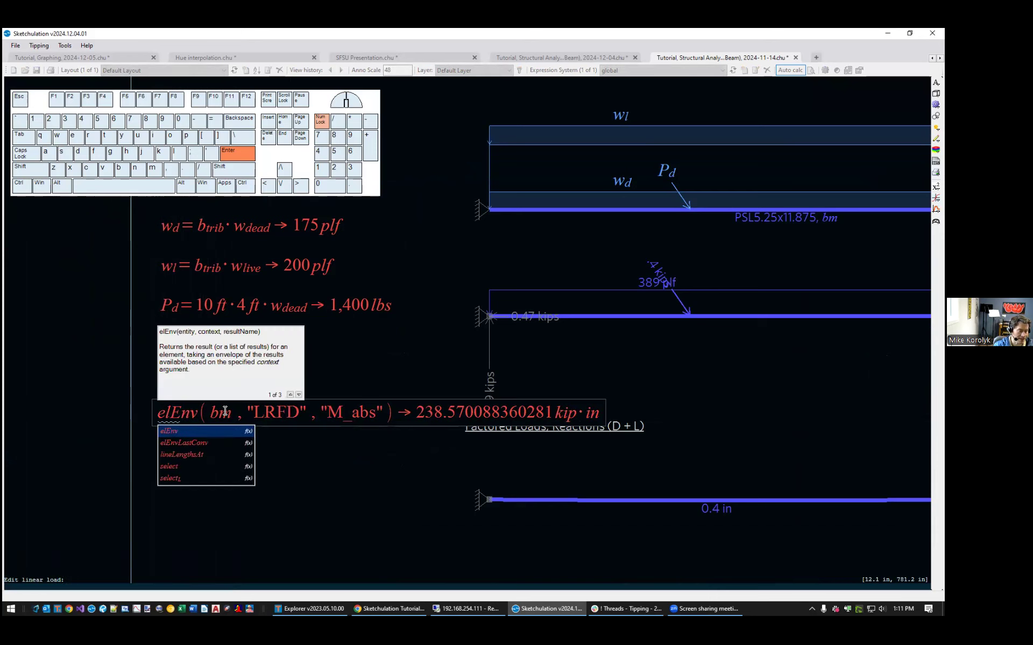
key("Right")
key("Right")
key("Right")
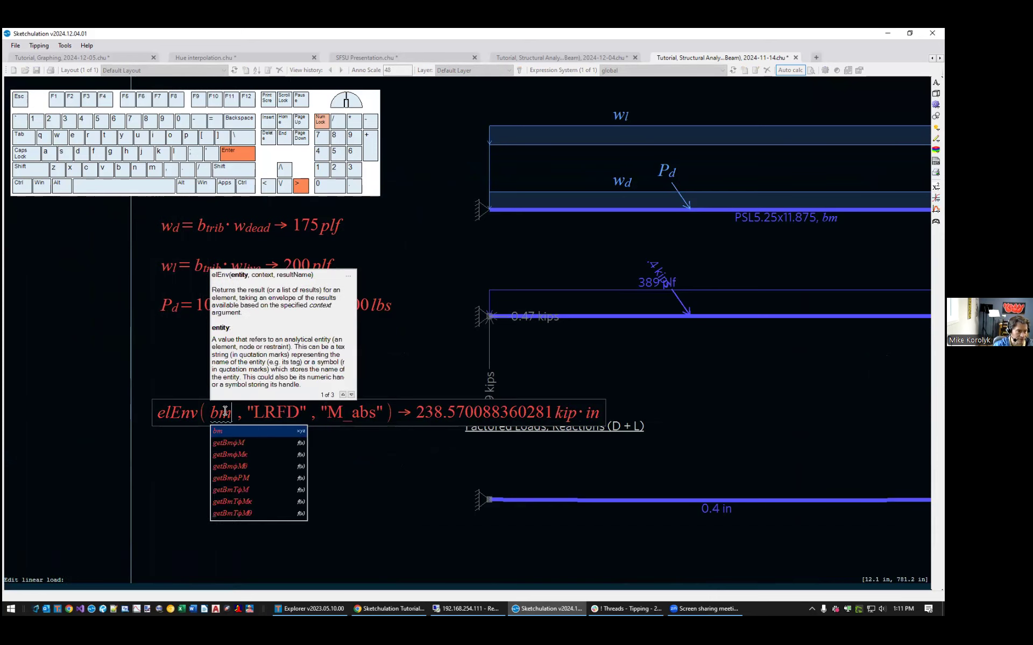
key("Right")
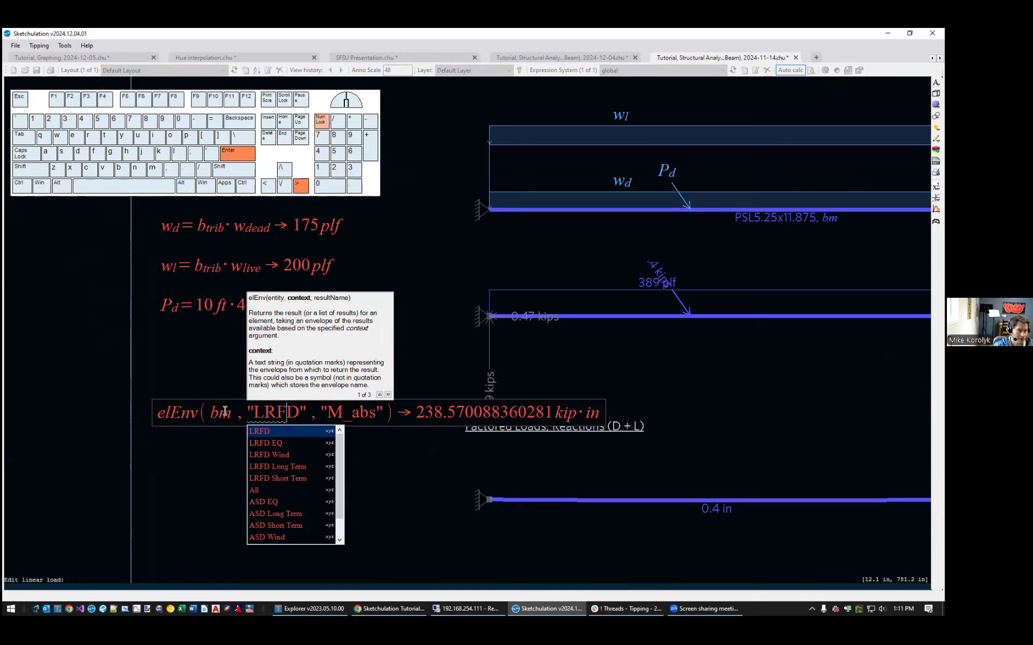
key("Right")
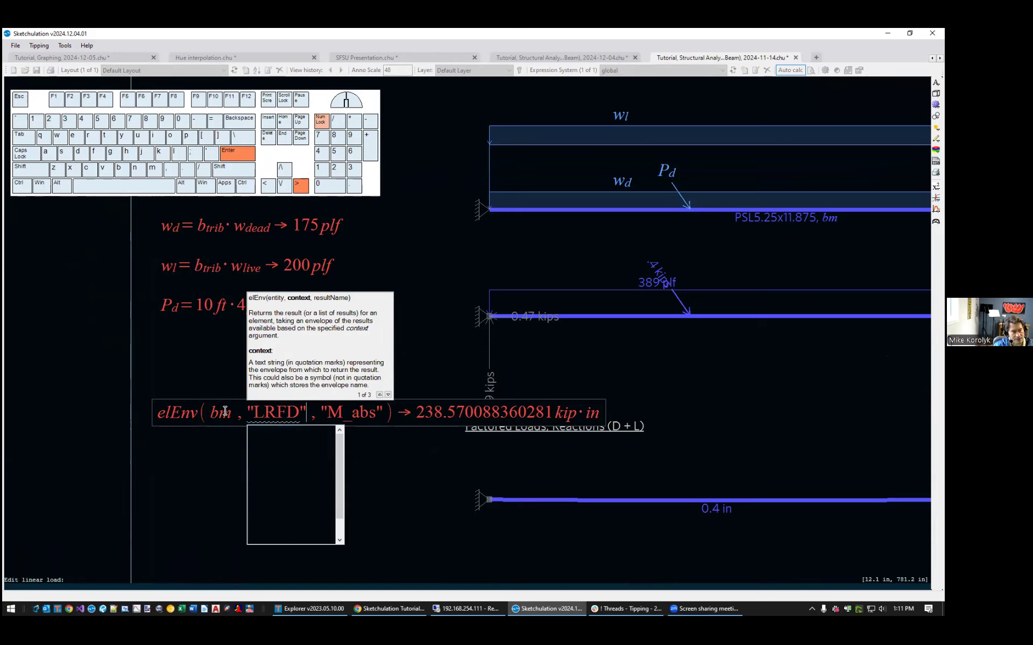
key("Left")
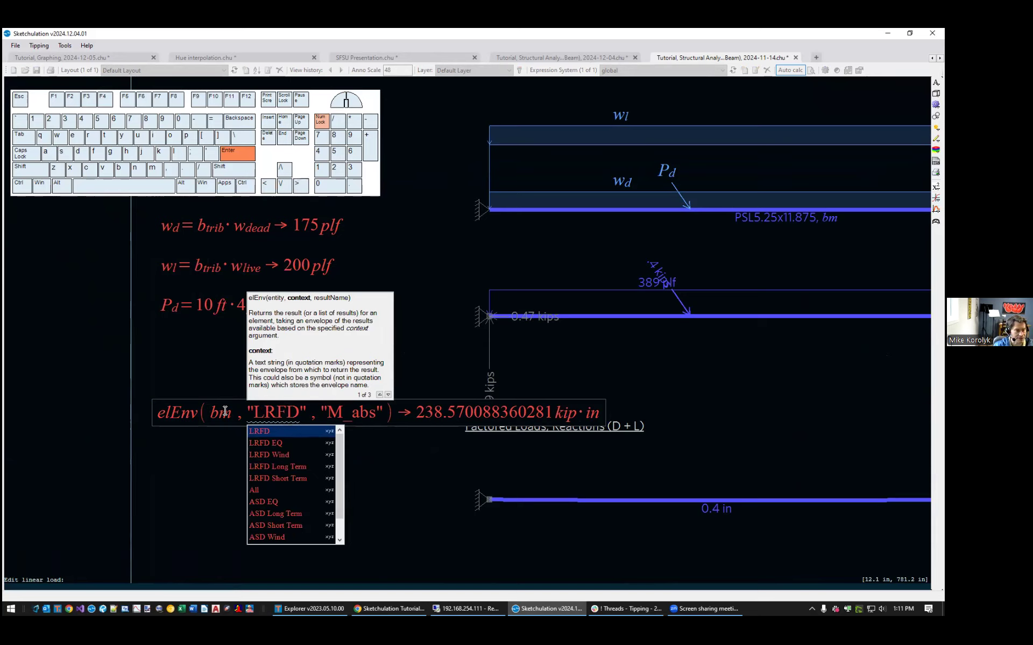
double_click(355, 407)
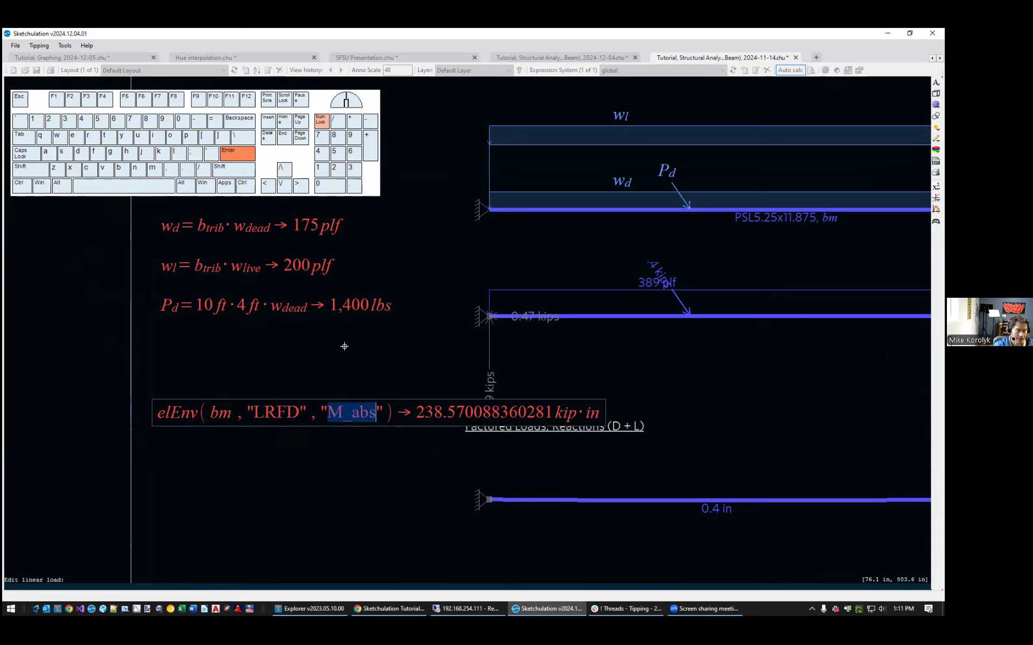
key("Return")
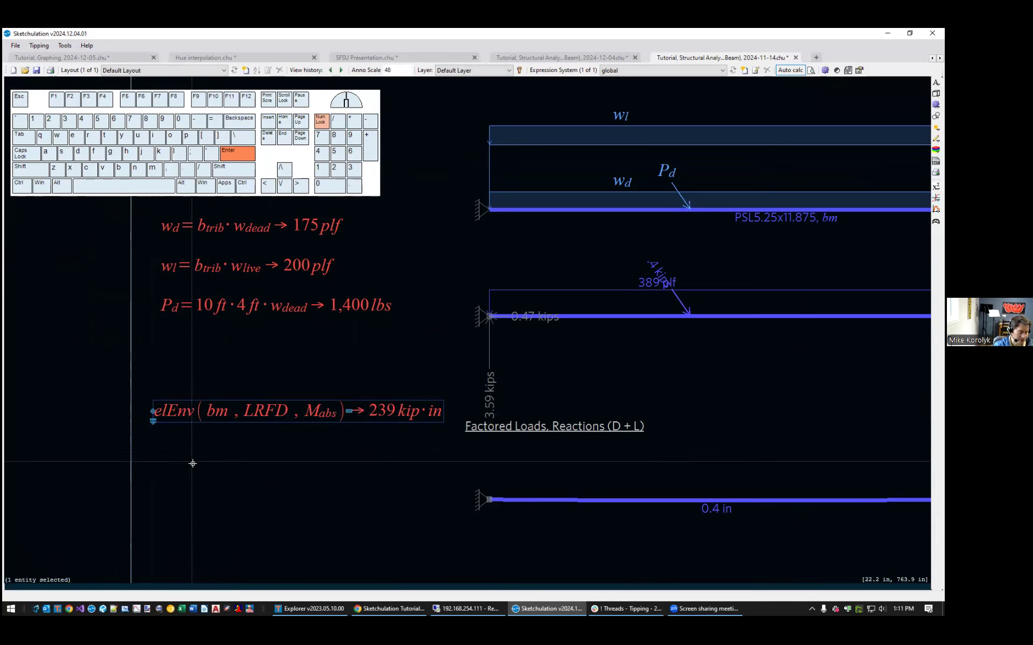
Start a math expression below the elEnv expression that calls elRes for bm with the load sequence "1.2D + 1.6L".
type("xt\\")
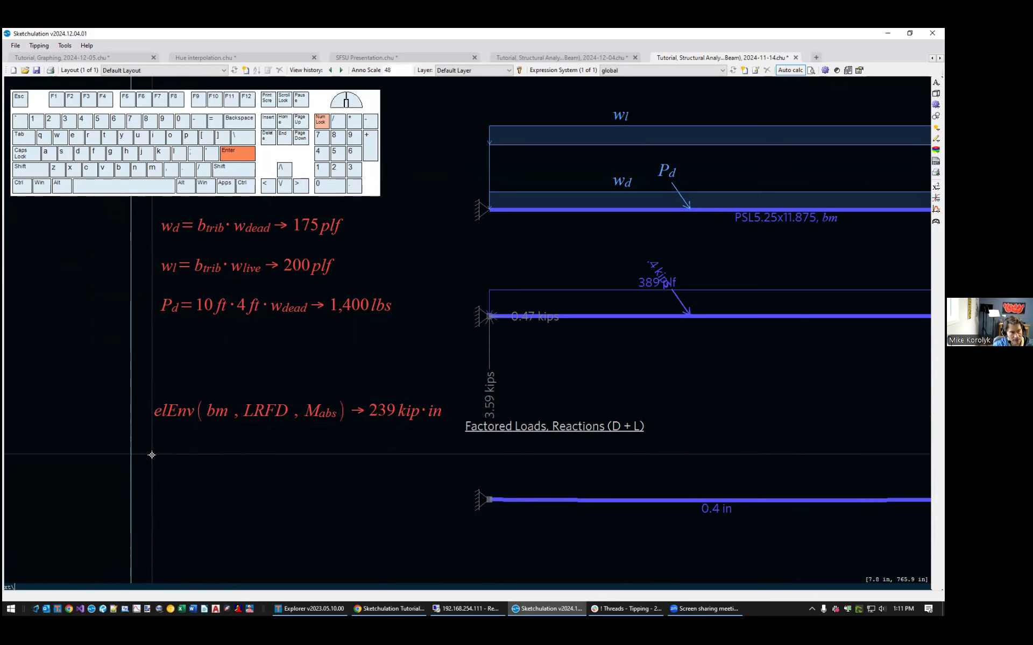
key("Return")
left_click(153, 455)
type("elR")
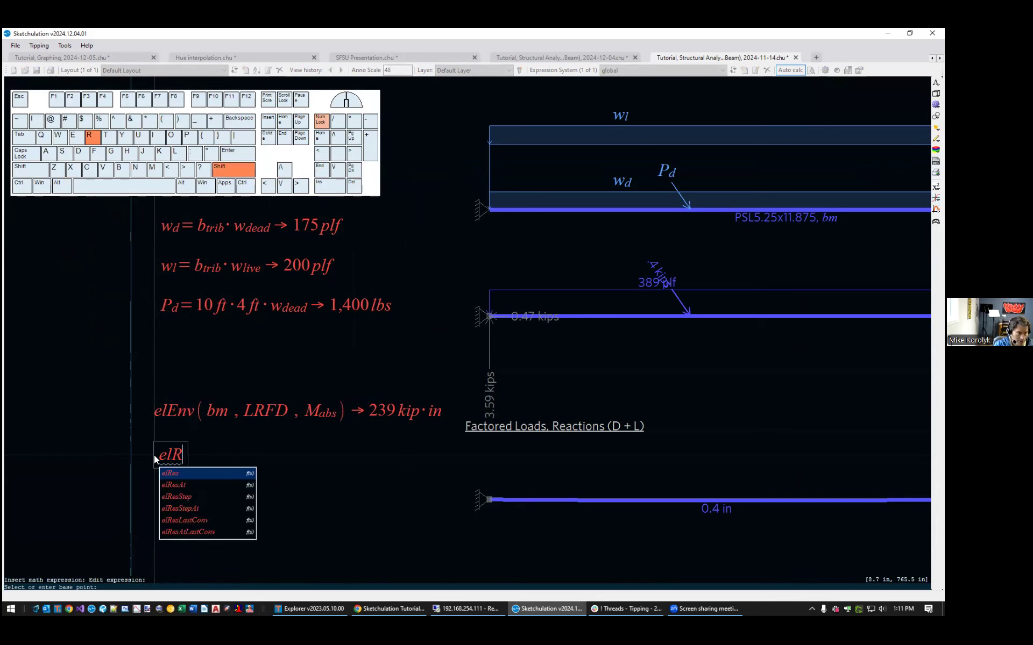
key("Tab")
type("bm,")
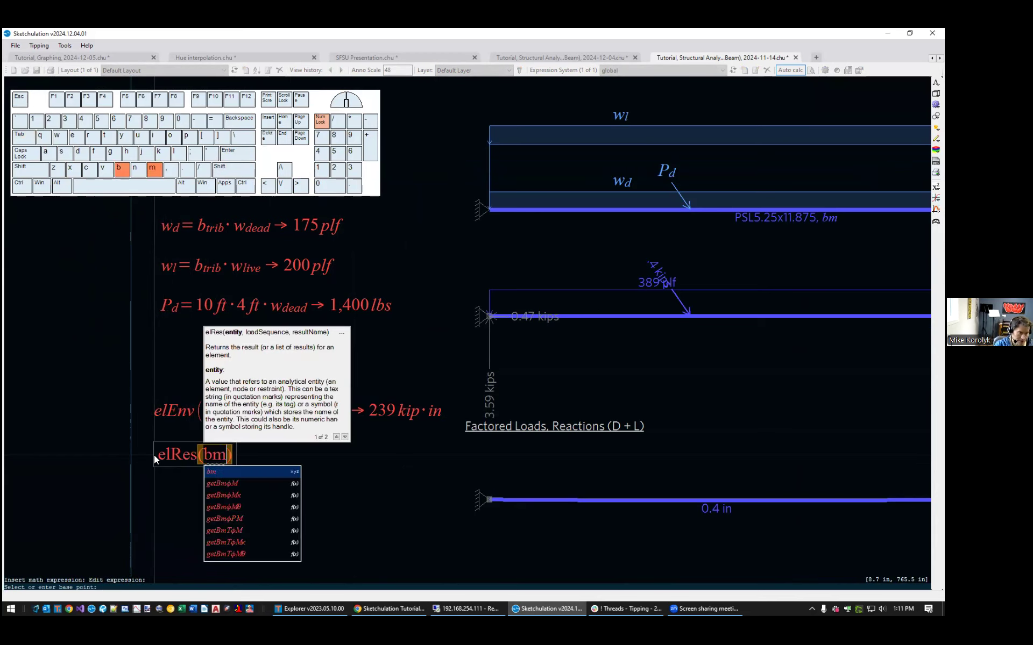
key("Down")
key("Tab")
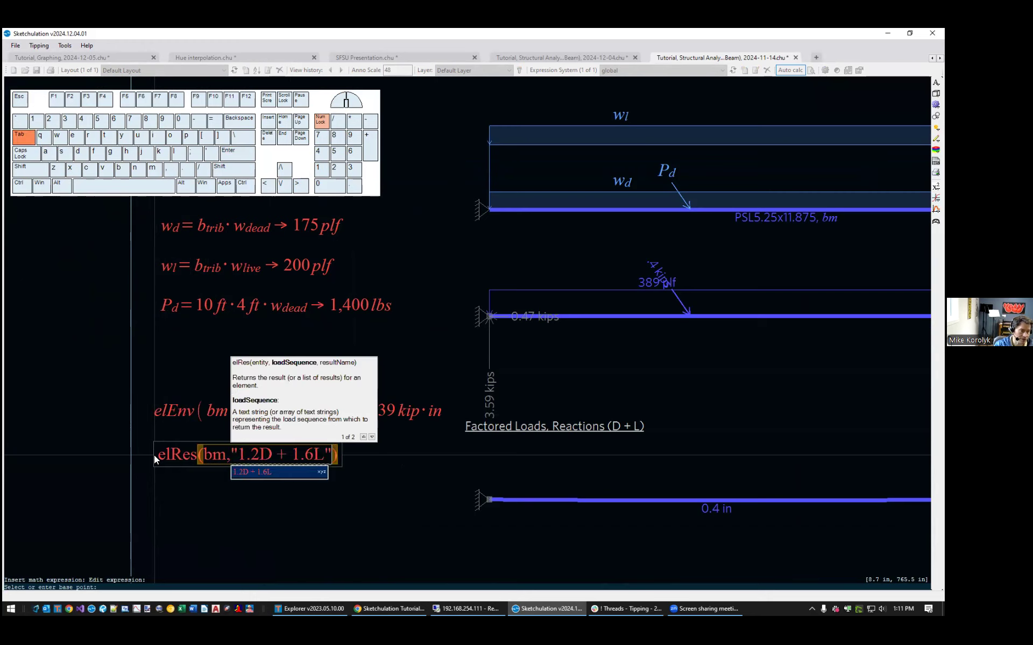
Complete the elRes expression with the result name "M_abs", the closing parenthesis and an evaluation arrow, and finish the expression.
type(", ")
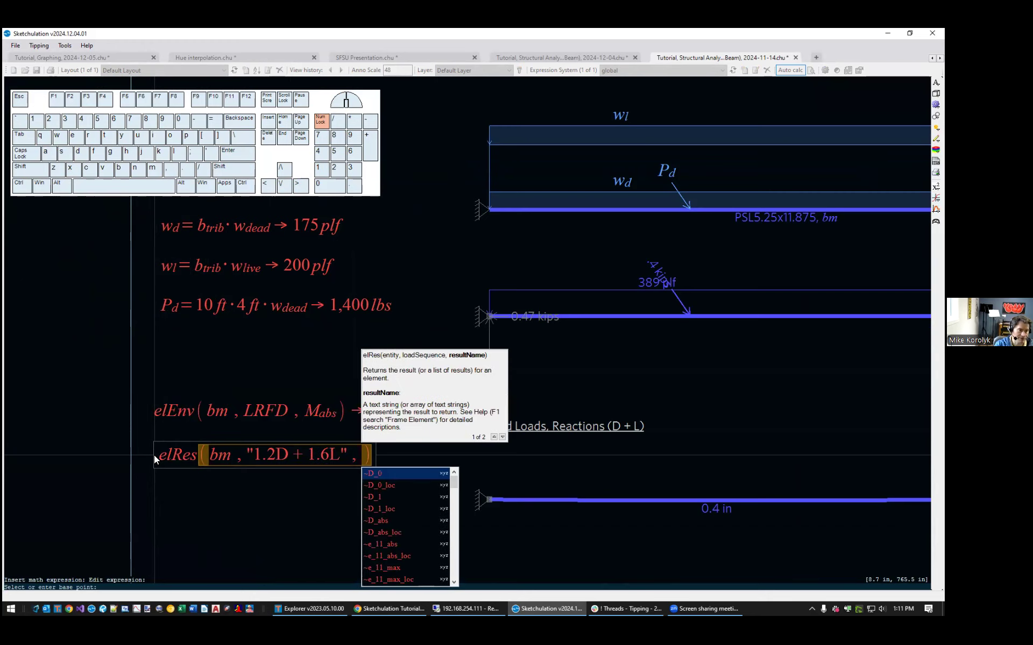
type("\"M_")
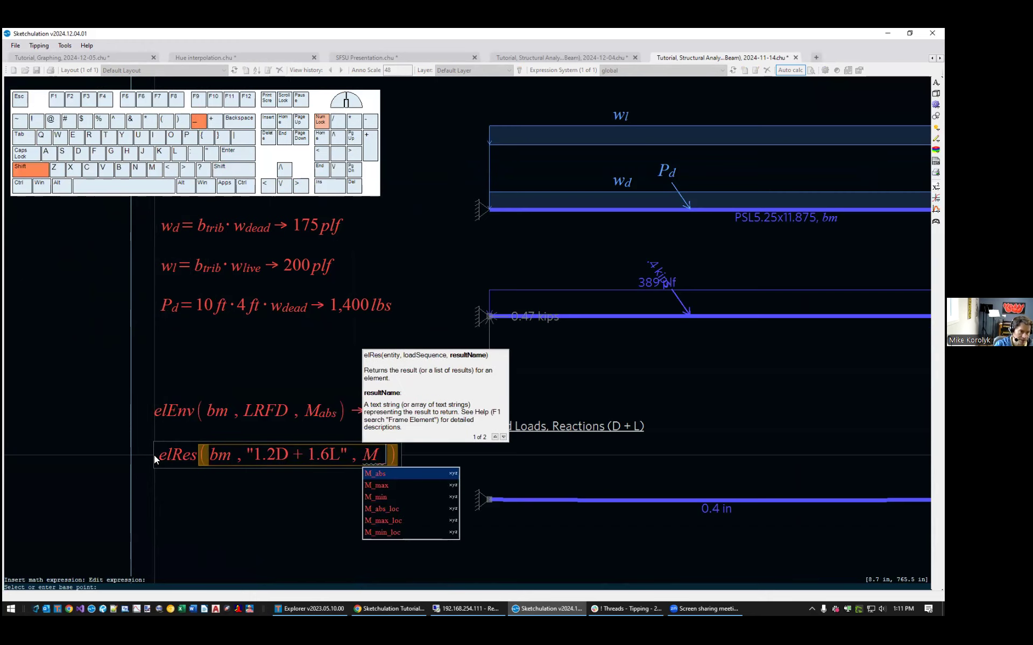
key("Tab")
key("End")
type("->")
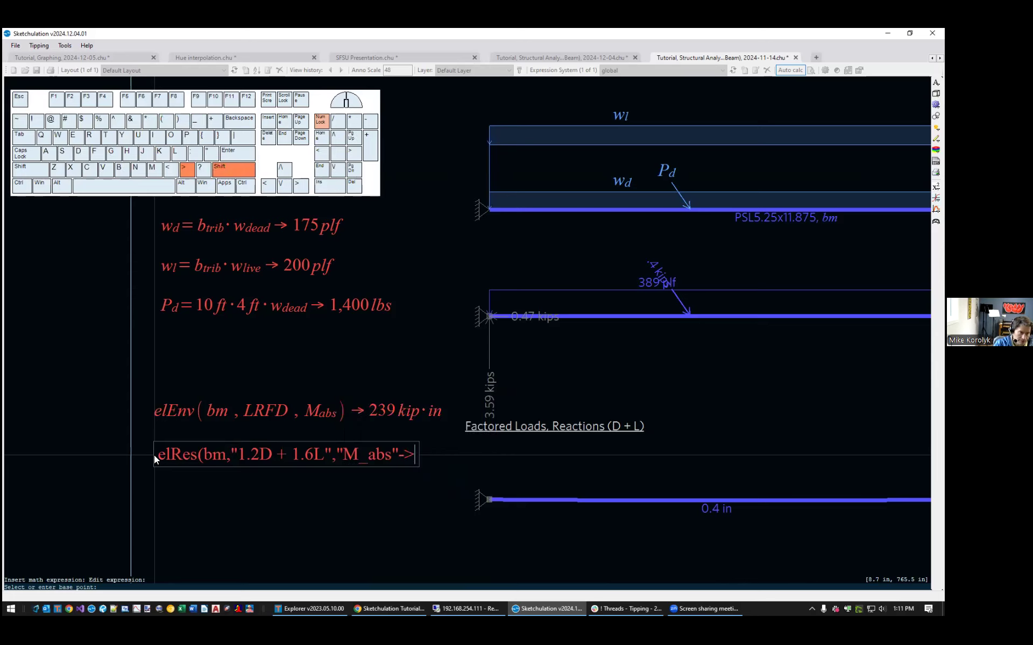
left_click(395, 452)
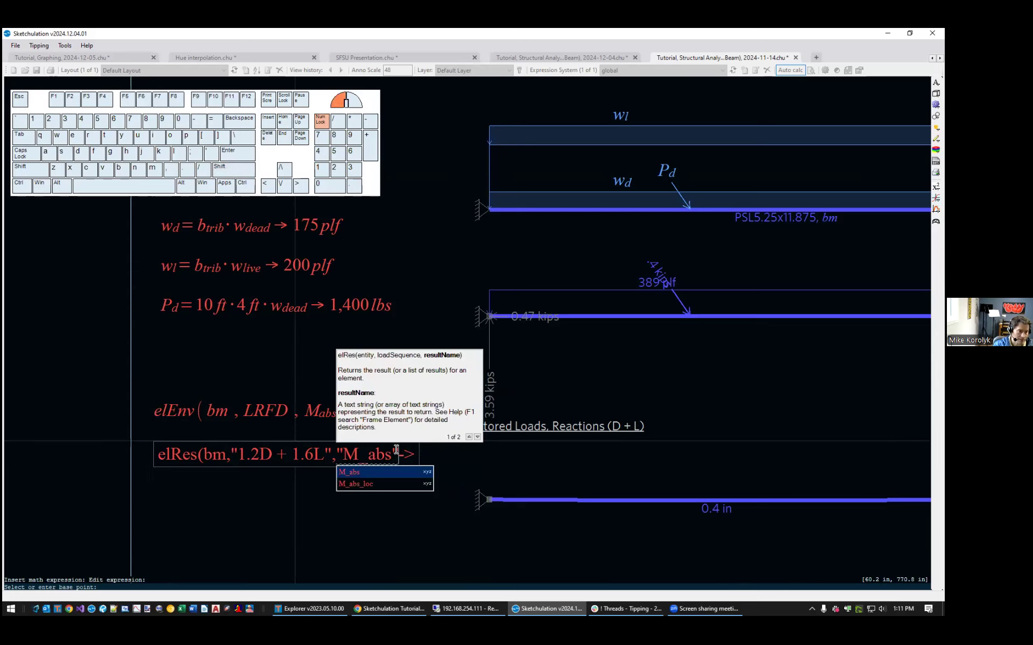
type(") → 238.570088360281 kip·in")
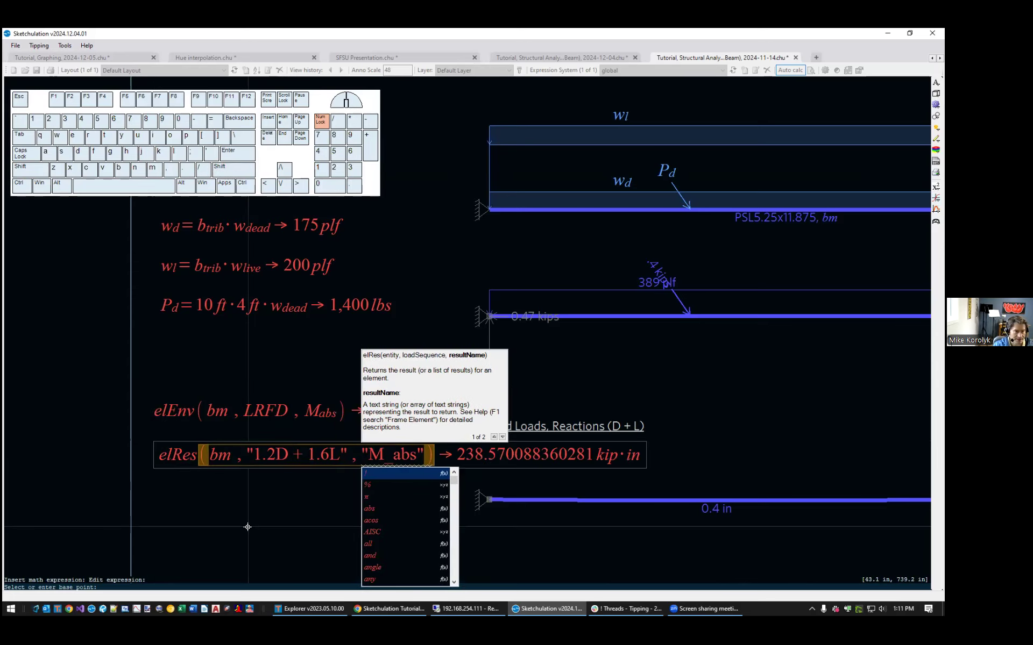
left_click(247, 527)
Search the help for "Fr", read the frame element result keywords used in elRes and elEnv, and close the help.
scroll(302, 487, "down", 5)
middle_click_drag(357, 364, 527, 333)
middle_click_drag(400, 402, 407, 411)
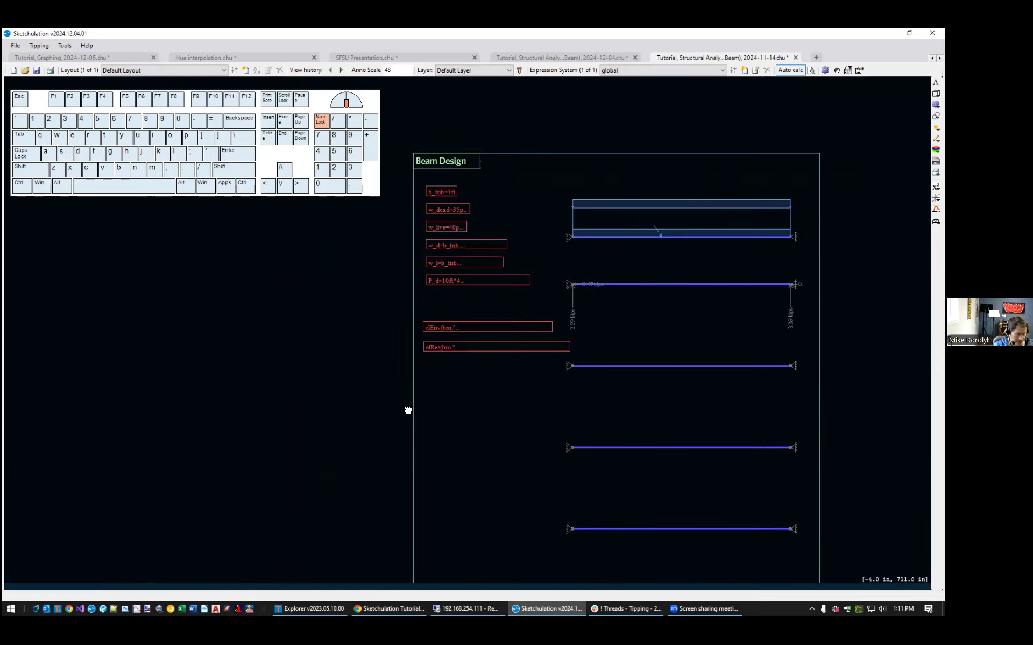
key("F1")
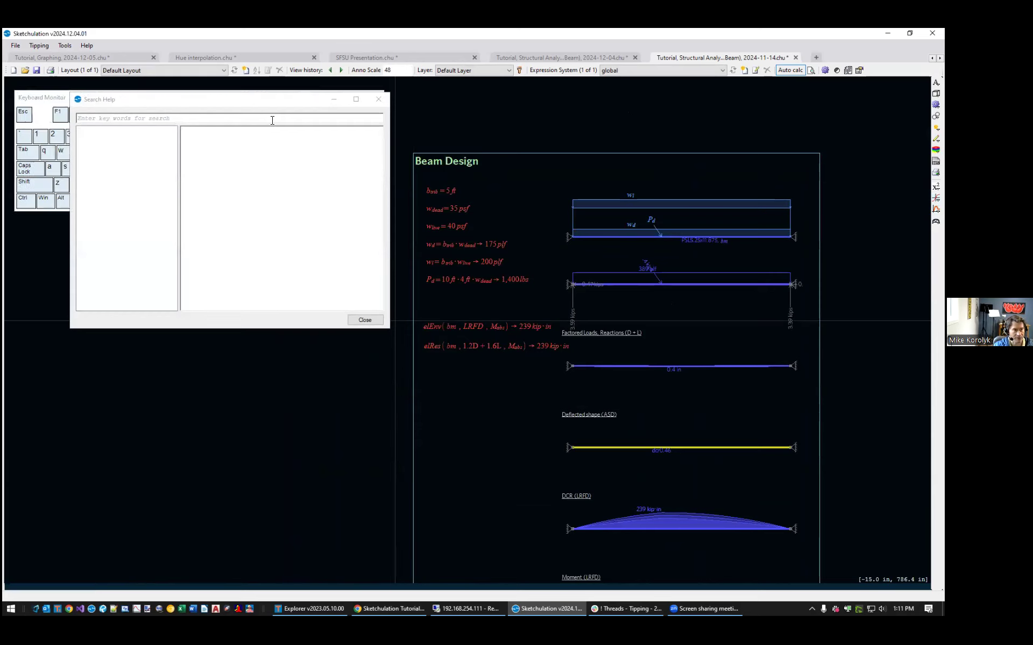
left_click_drag(274, 99, 311, 245)
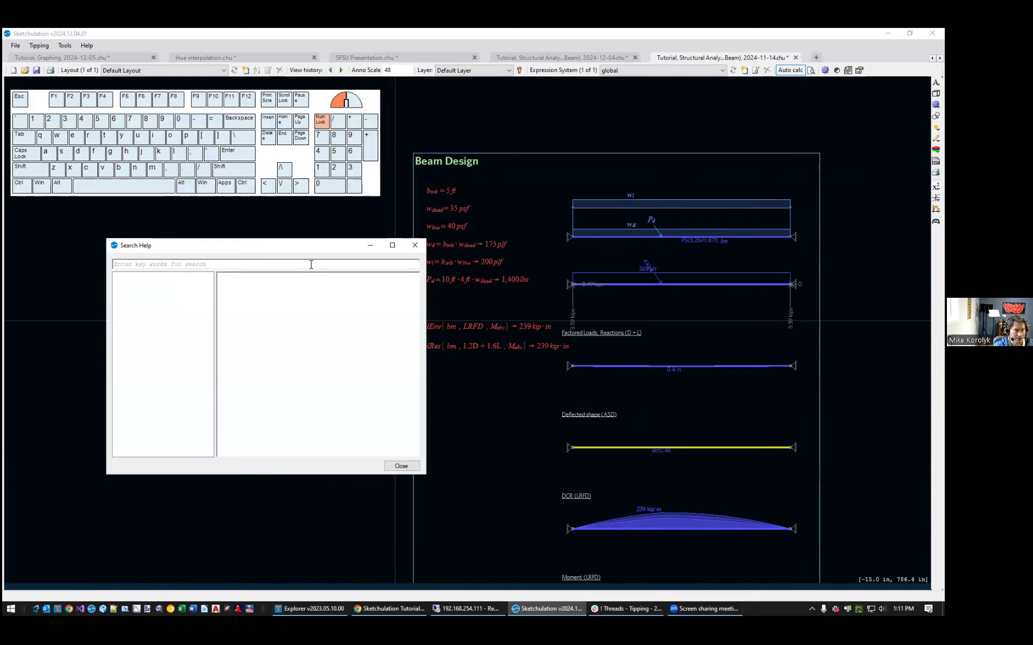
type("Fr")
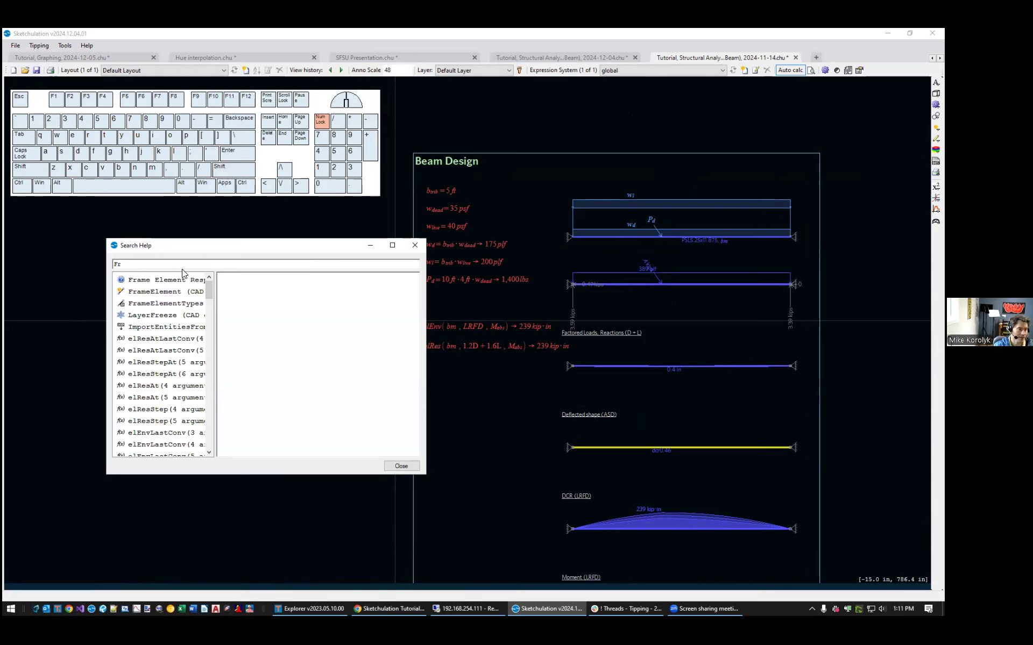
left_click(152, 284)
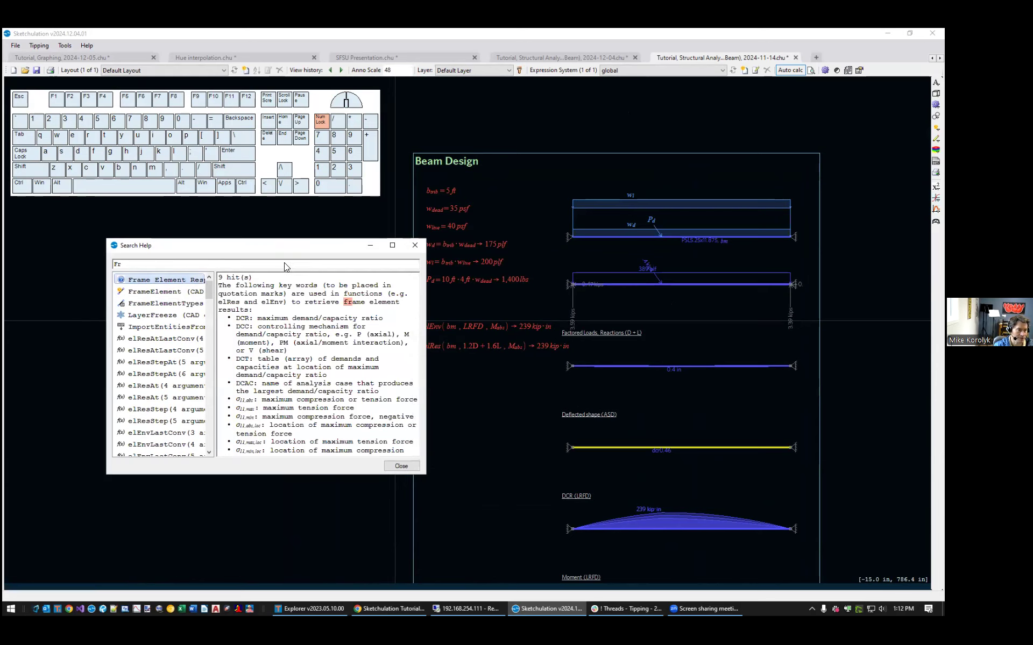
scroll(304, 321, "down", 3)
scroll(308, 325, "down", 7)
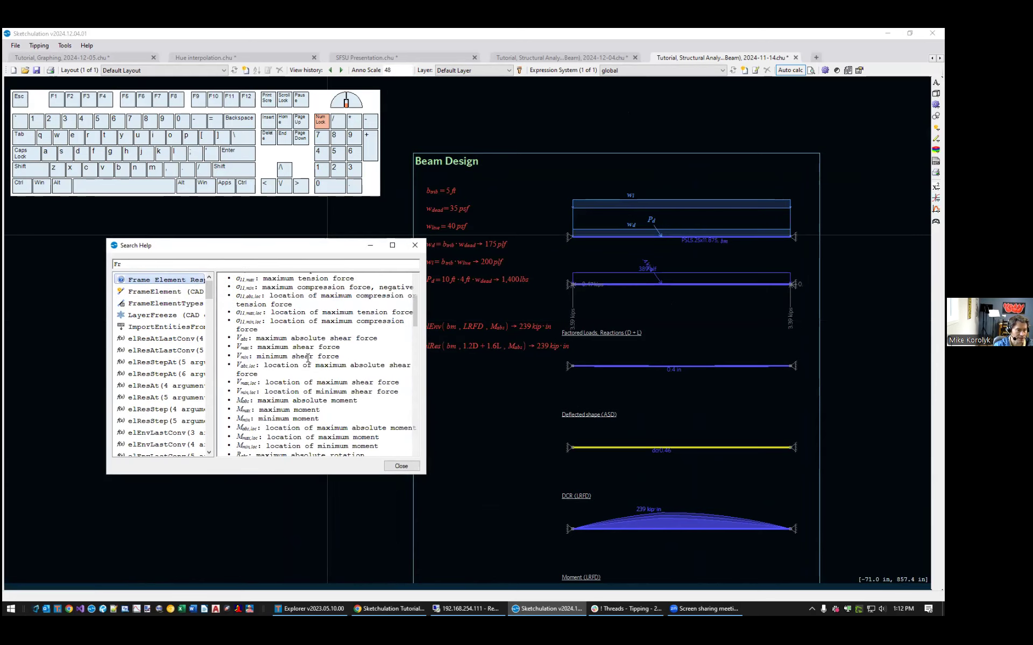
scroll(302, 379, "up", 10)
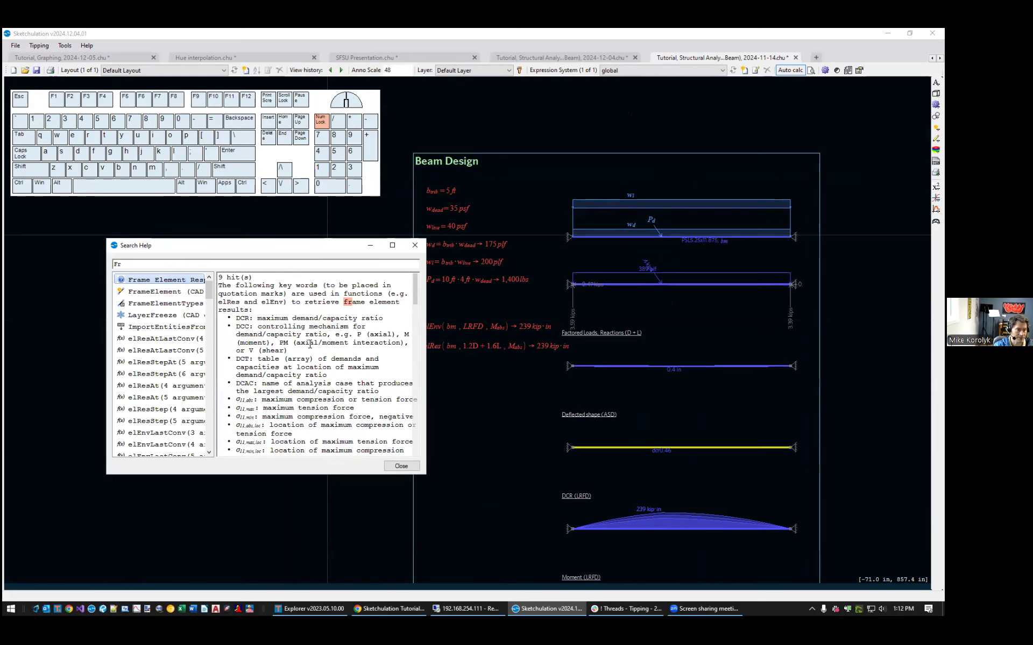
left_click(415, 245)
middle_click_drag(334, 330, 311, 259)
scroll(316, 263, "down", 1)
middle_click_drag(487, 310, 556, 309)
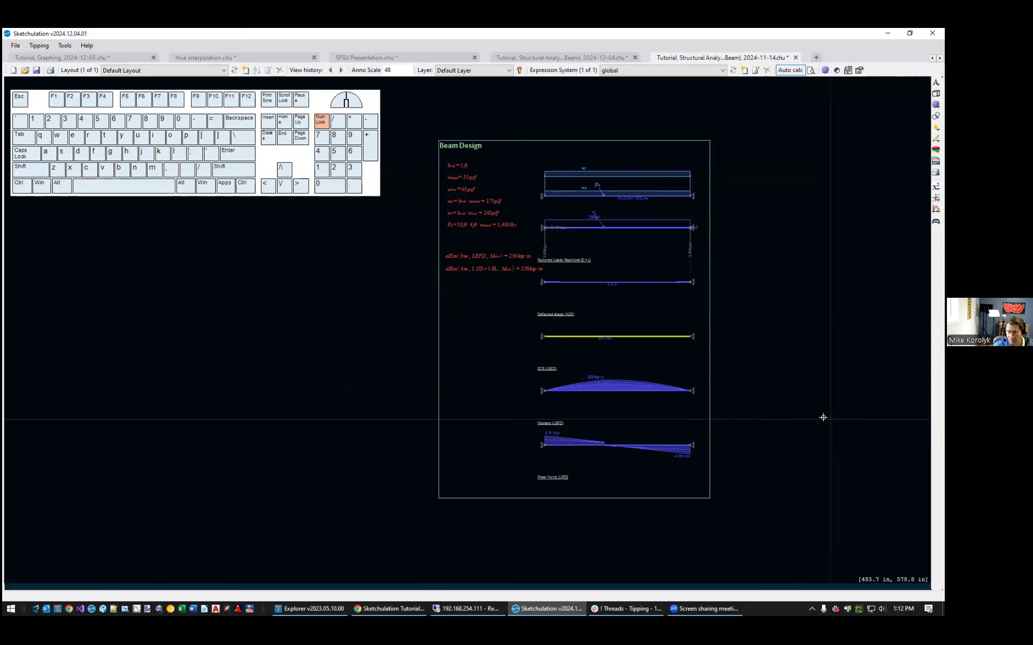
middle_click_drag(673, 307, 706, 343)
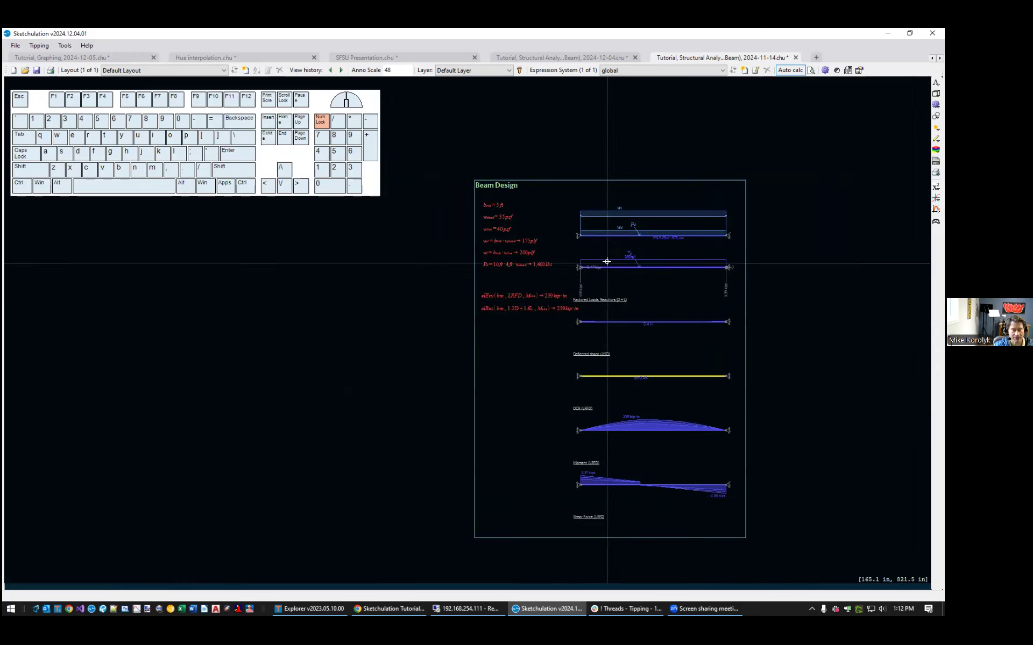
scroll(602, 253, "up", 1)
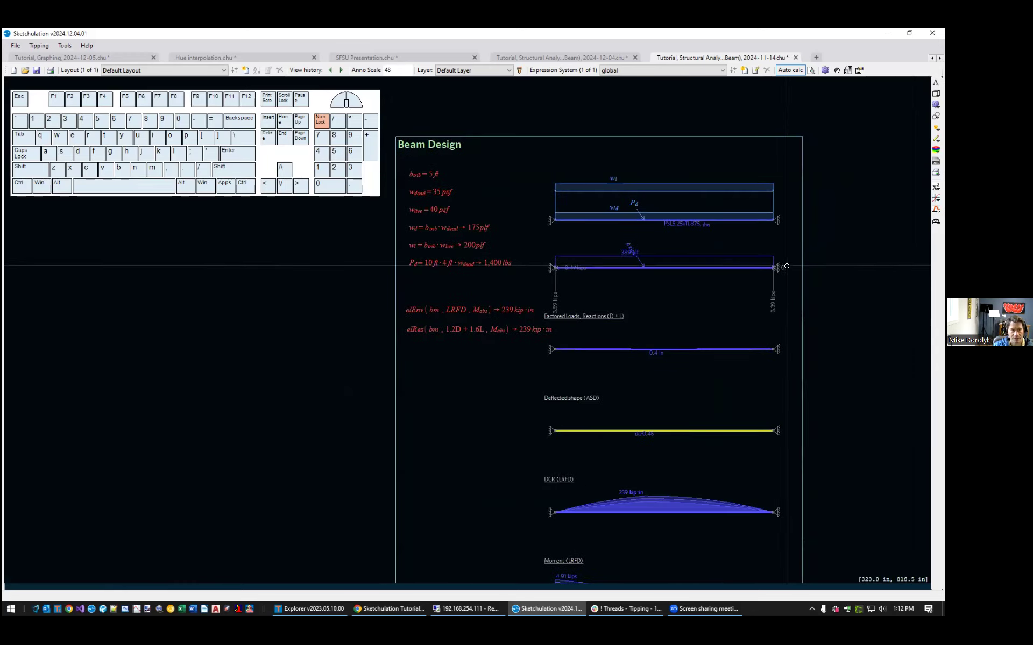
middle_click_drag(811, 341, 821, 305)
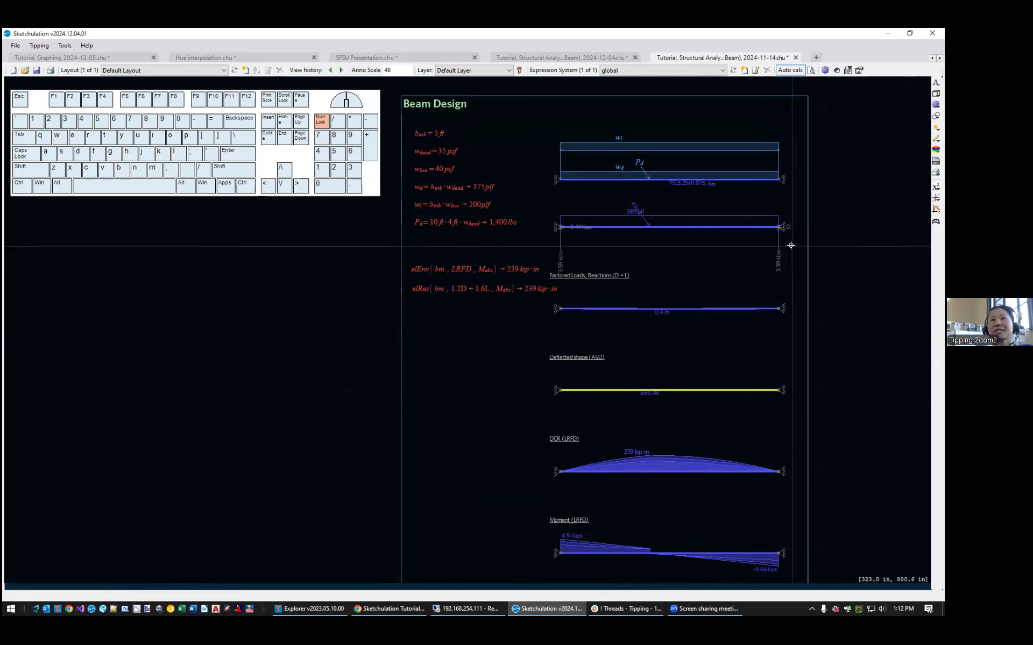
Examine the support at the right end of the top beam and clear the selection.
middle_click_drag(787, 206, 677, 279)
scroll(665, 257, "up", 1)
key("Escape")
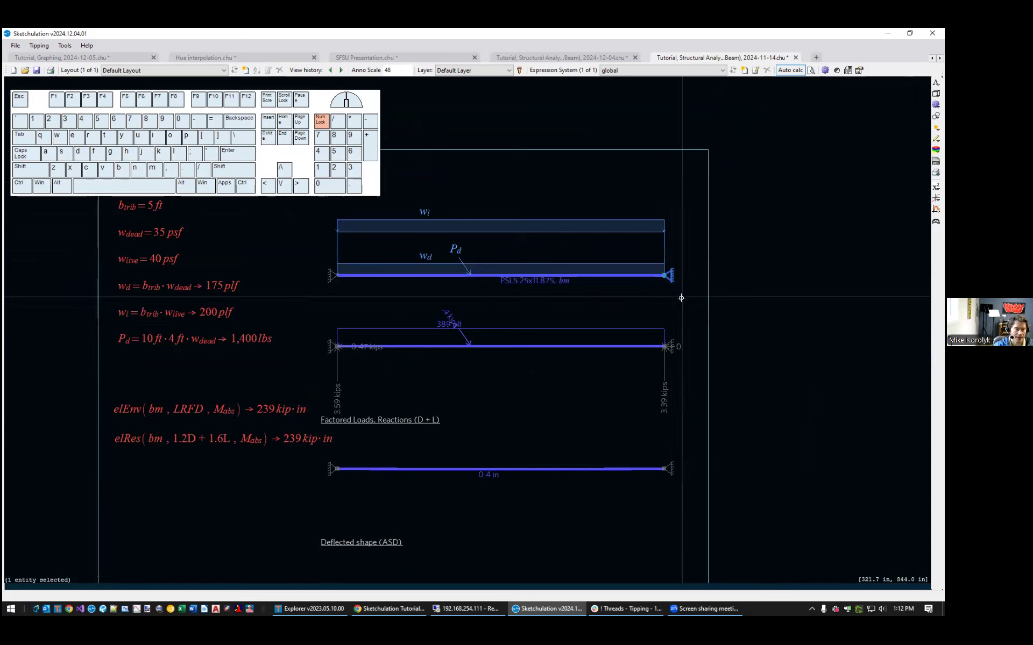
middle_click_drag(751, 321, 570, 299)
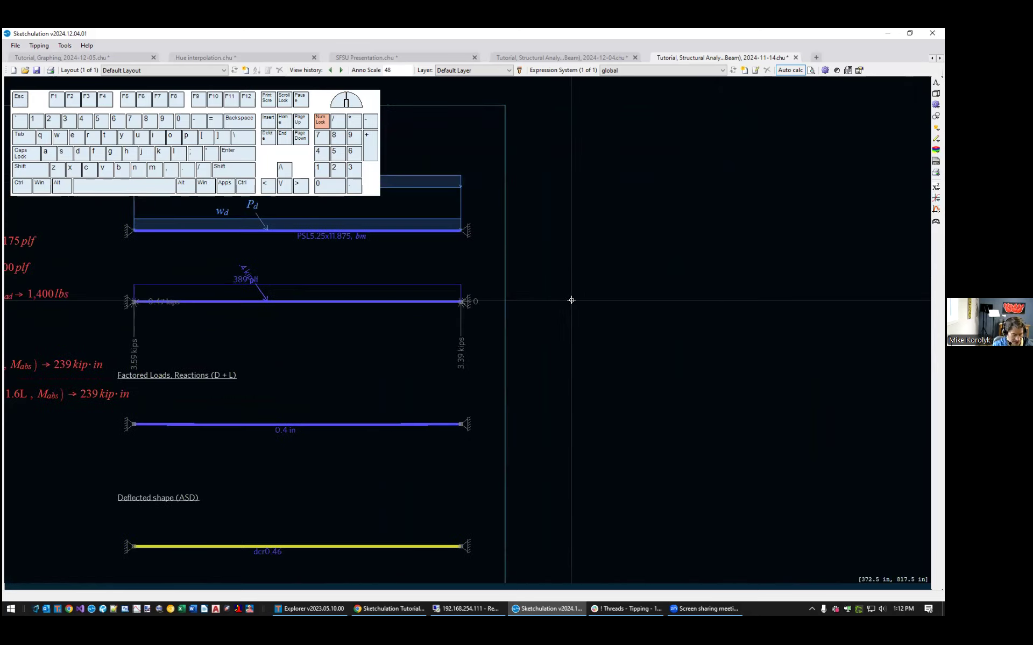
middle_click_drag(471, 243, 550, 292)
left_click(549, 283)
key("Escape")
scroll(547, 284, "up", 3)
scroll(570, 310, "down", 4)
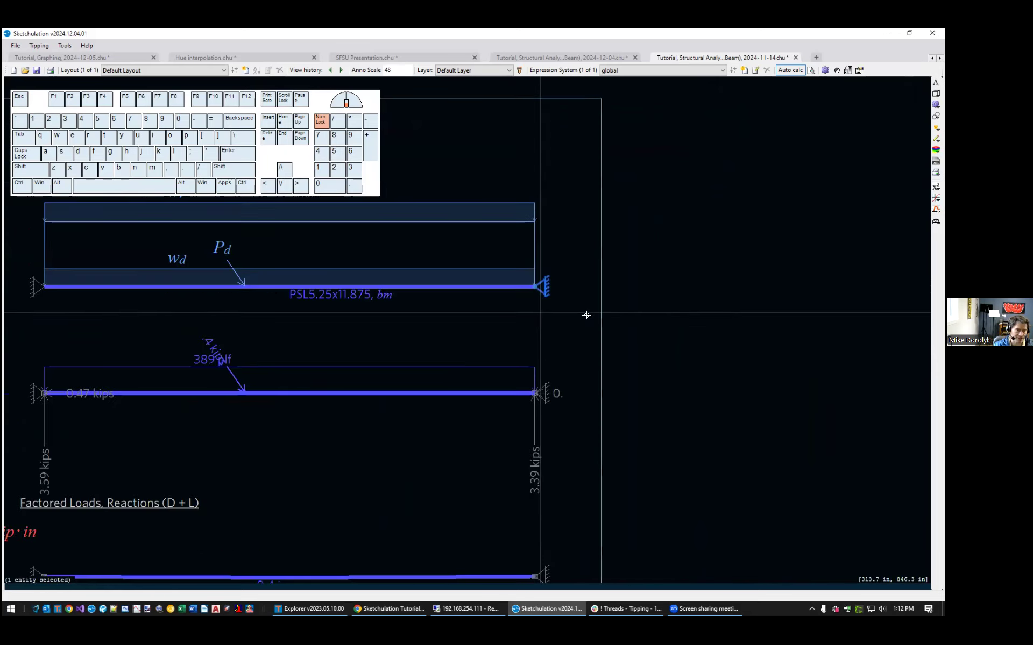
key("Escape")
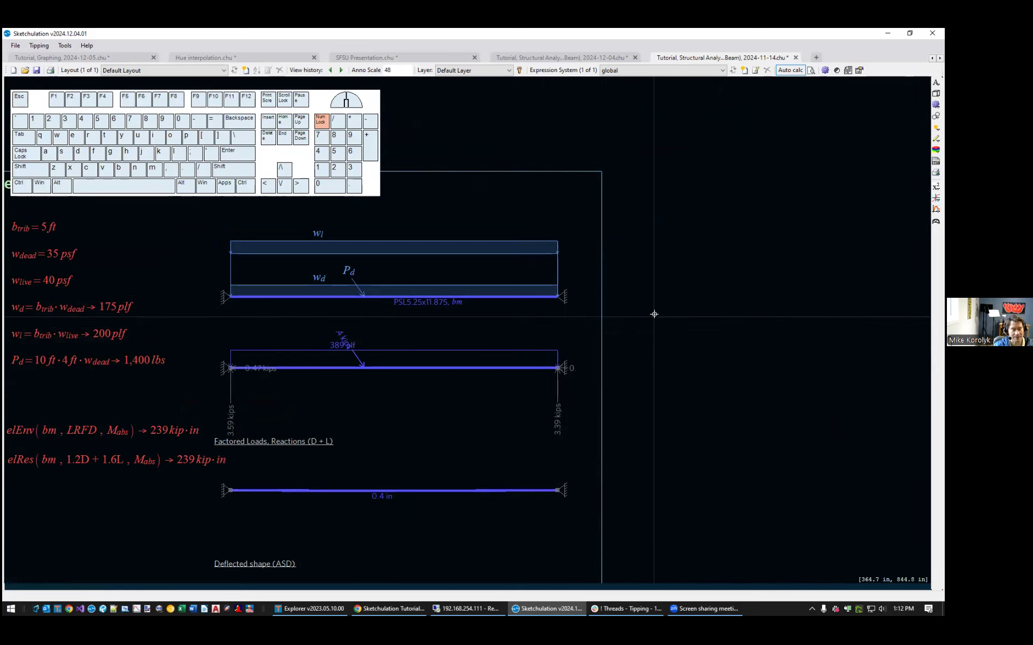
Give the support at the right end of the top beam the entity tag "R".
scroll(546, 302, "up", 2)
left_click(546, 303)
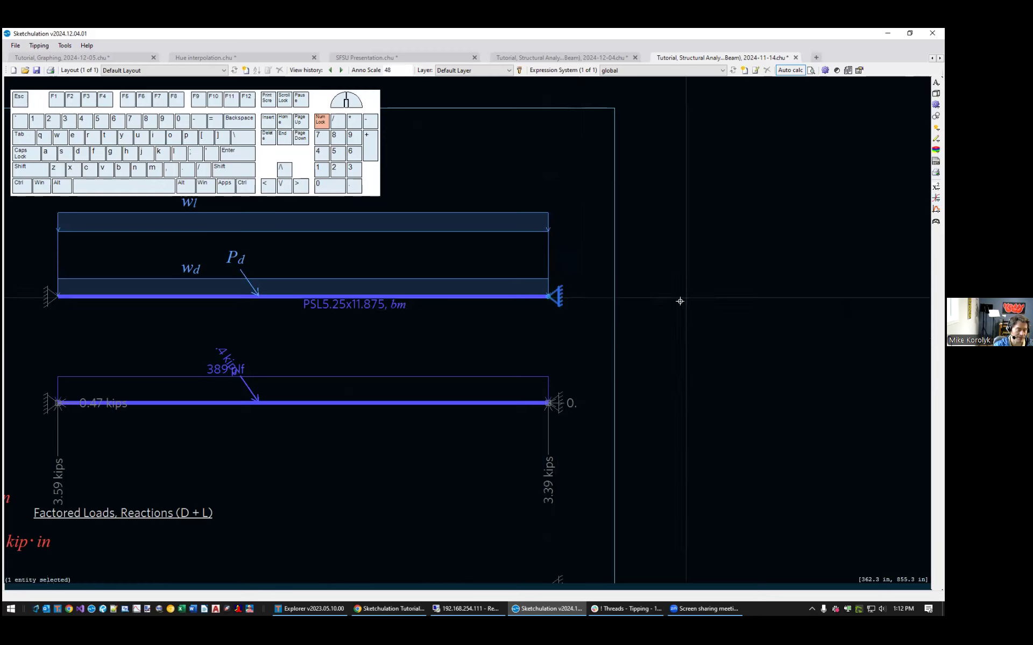
middle_click_drag(606, 348, 553, 345)
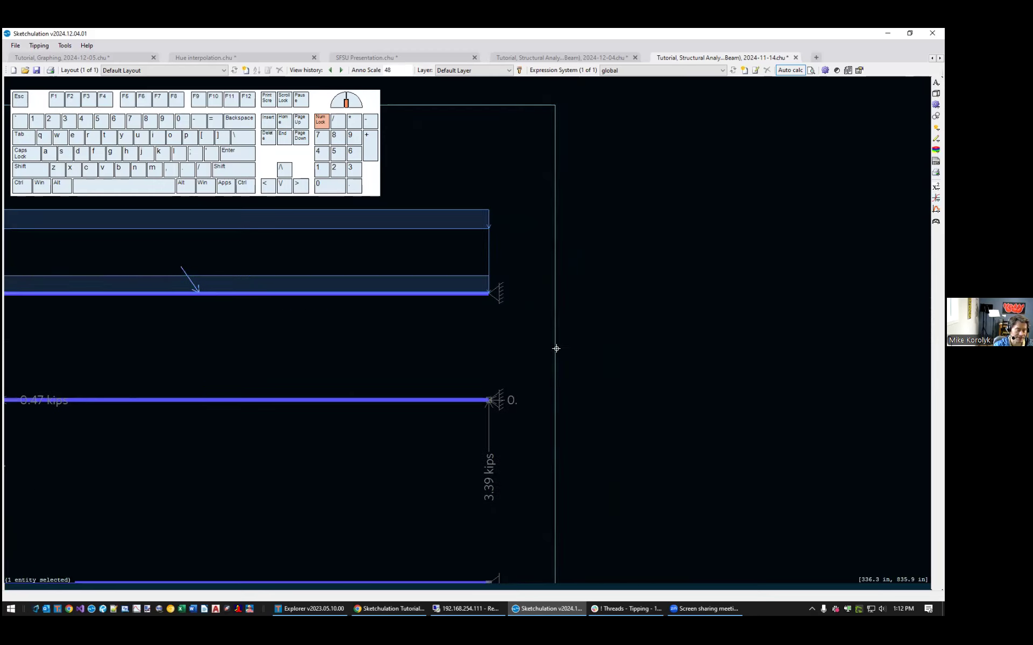
key("Escape")
left_click(500, 301)
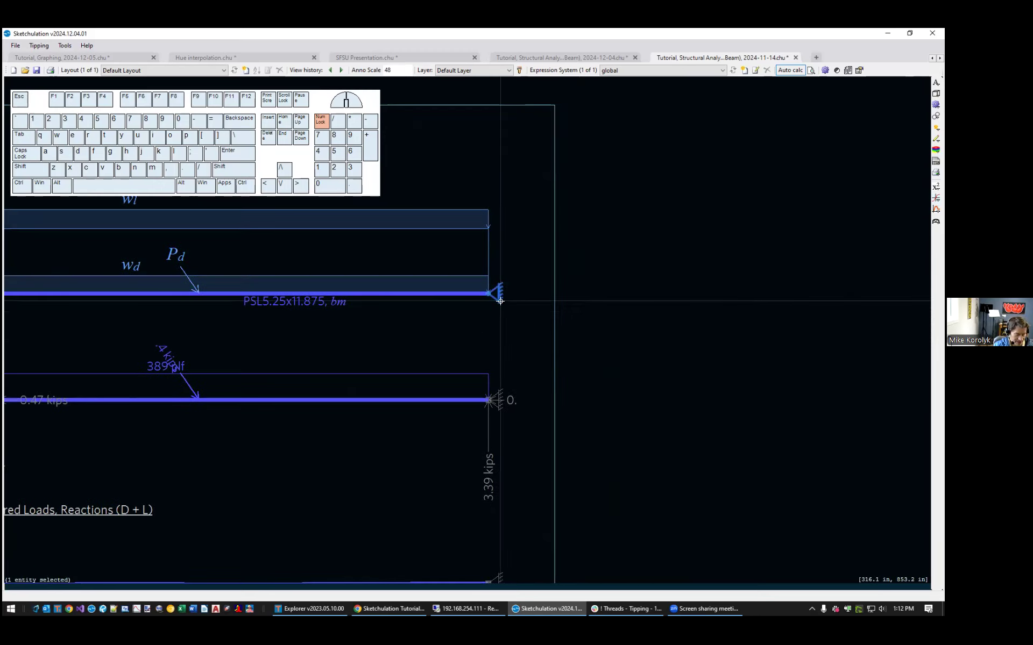
type("tg")
key("Return")
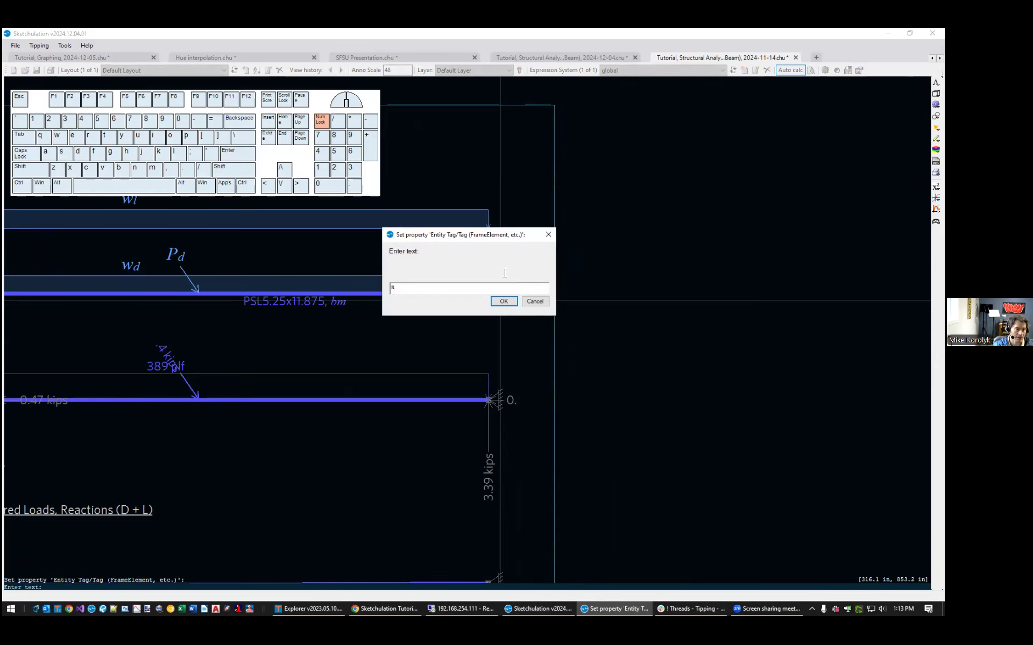
type("R")
left_click(505, 302)
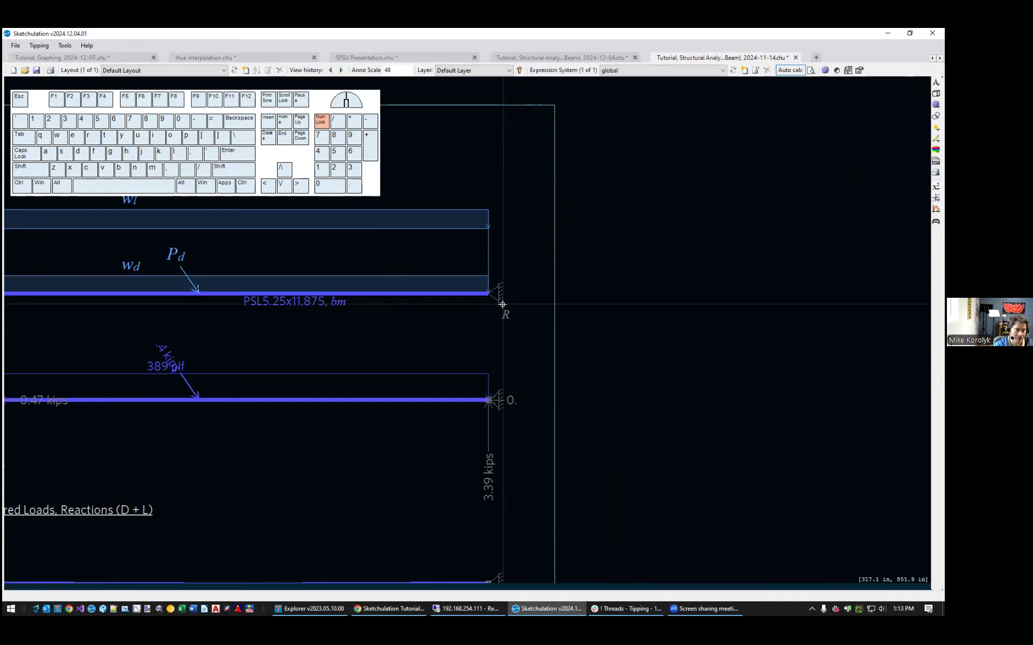
Copy the Beam Design sheet border to the right so the copy sits beside the original.
scroll(610, 314, "down", 5)
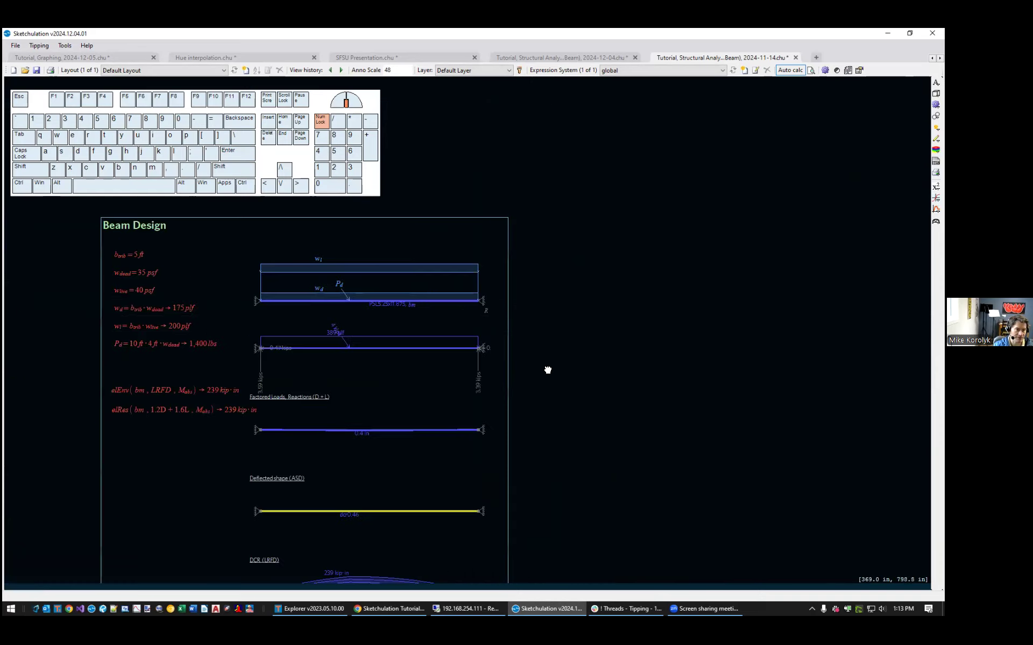
scroll(563, 251, "up", 3)
left_click(461, 189)
scroll(507, 212, "down", 1)
middle_click_drag(507, 212, 798, 129)
type("co")
key("Return")
left_click(361, 340)
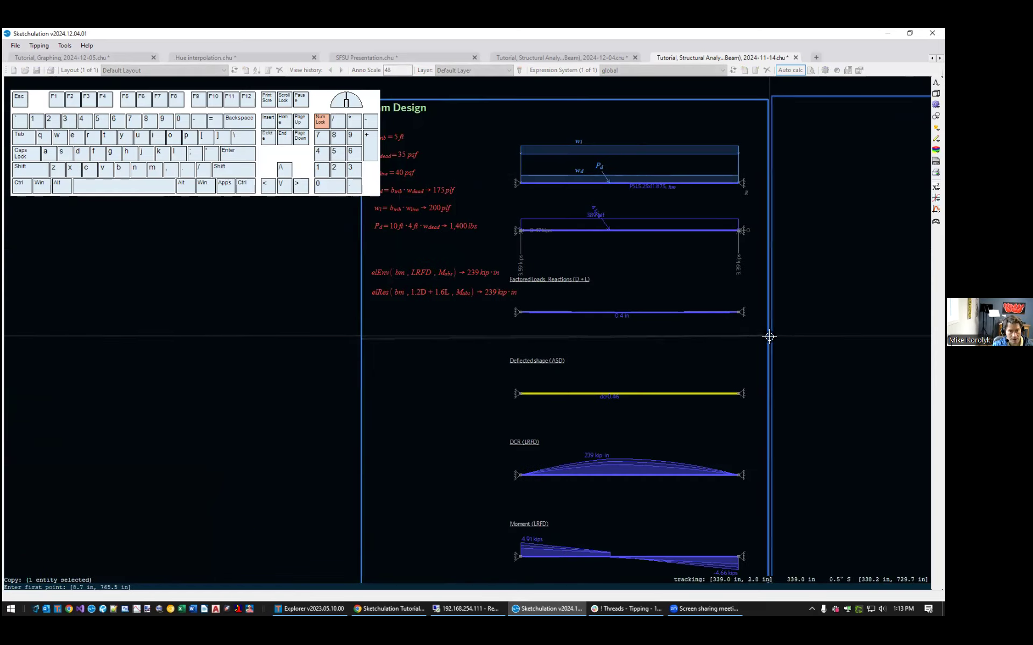
left_click(767, 339)
middle_click_drag(809, 316, 646, 426)
key("Escape")
Start a math expression near the top of the new border defining R_d as elRes for entity R with load sequence "D".
scroll(666, 258, "up", 1)
middle_click_drag(666, 258, 573, 256)
type("ex")
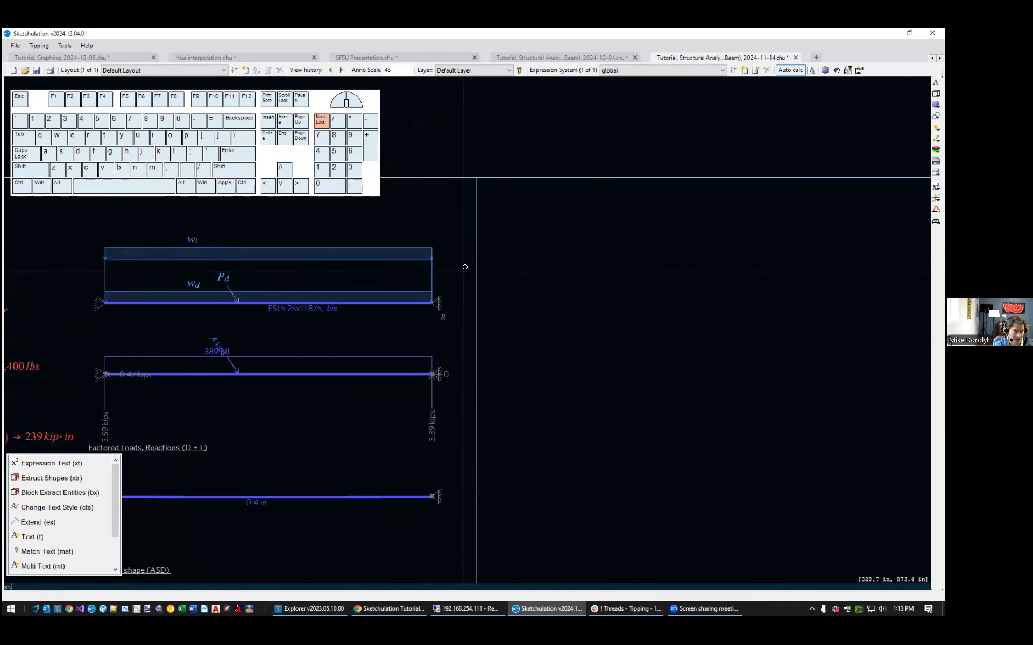
key("Return")
left_click(500, 243)
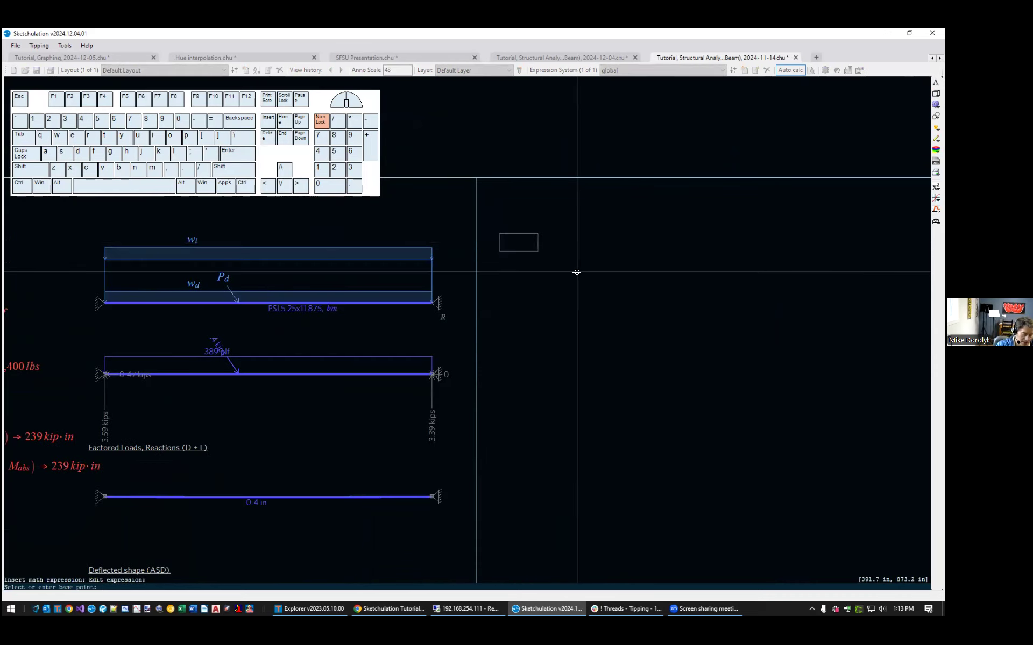
type("R")
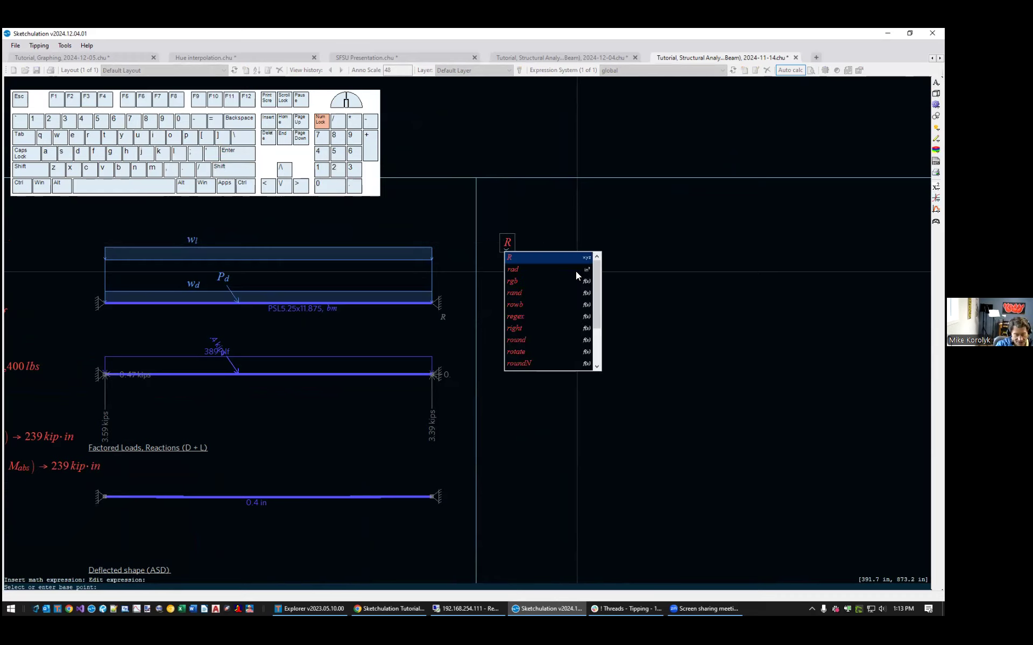
type("_d=elR")
key("Tab")
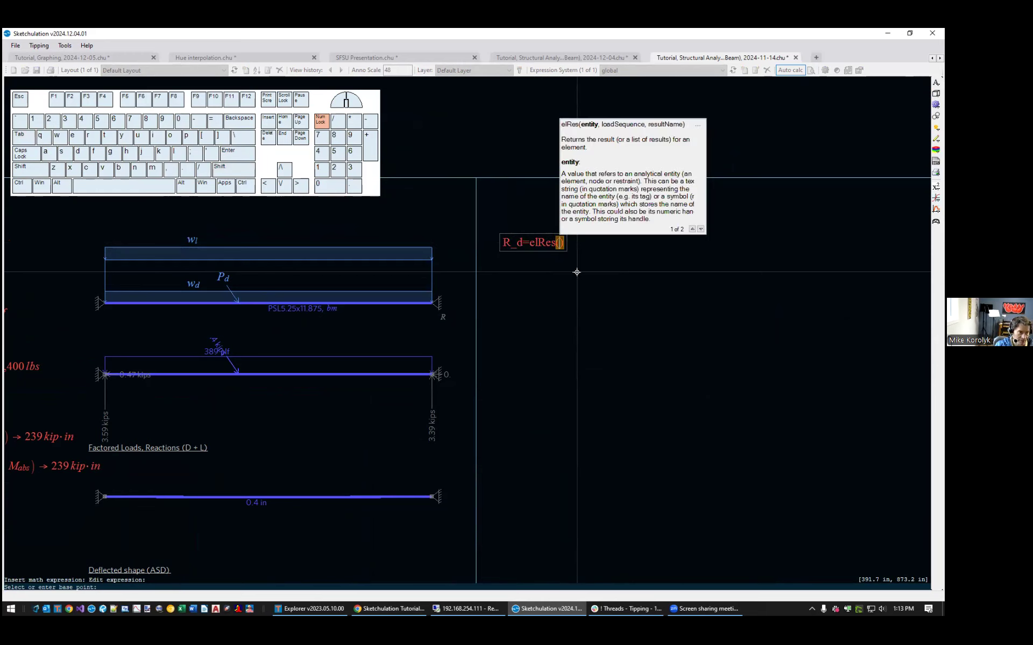
type("R")
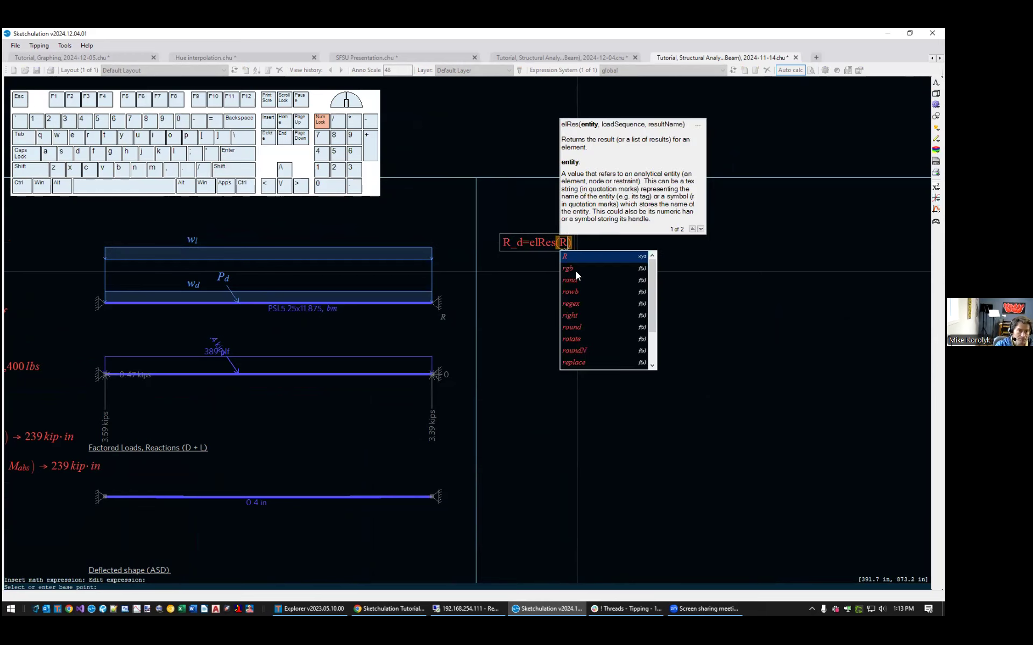
type(",")
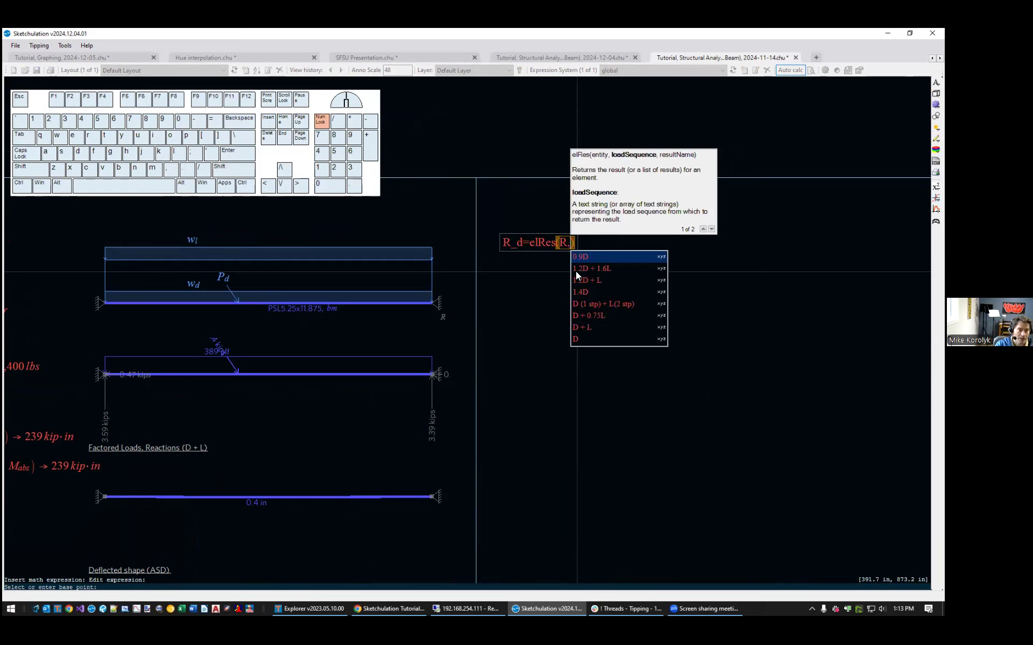
left_click(585, 338)
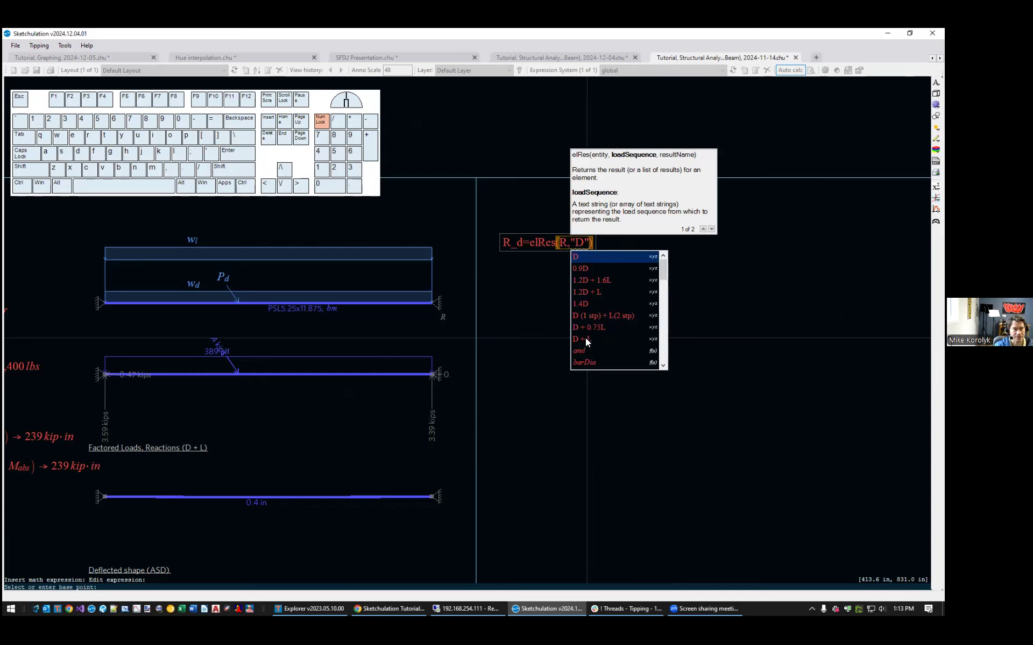
Complete the R_d expression with the result name "R_1" and an evaluation arrow, and finish the expression.
type(",")
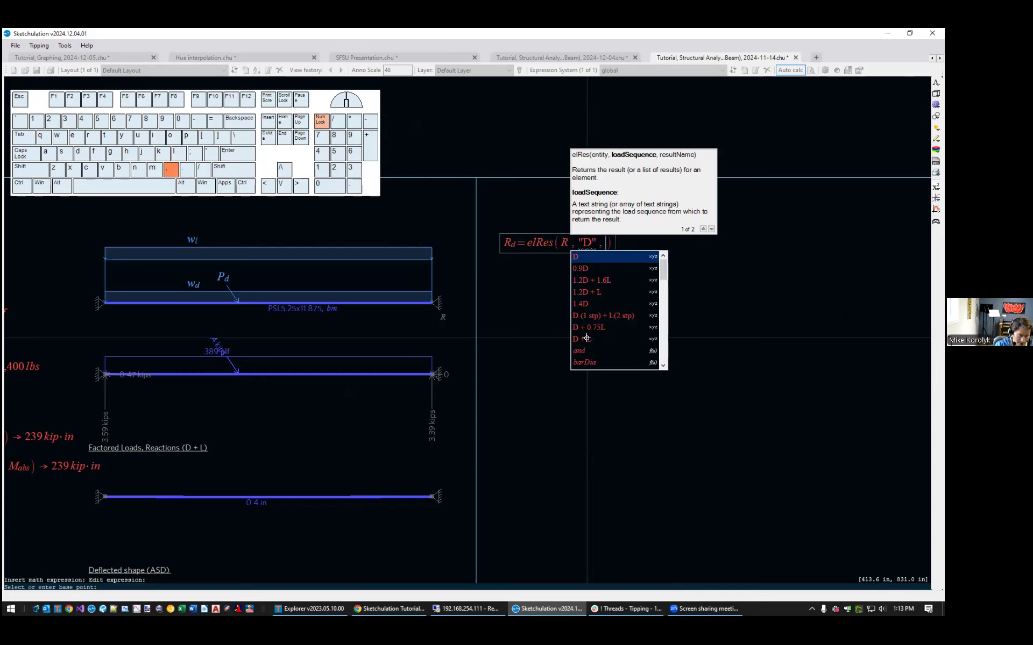
scroll(651, 323, "down", 4)
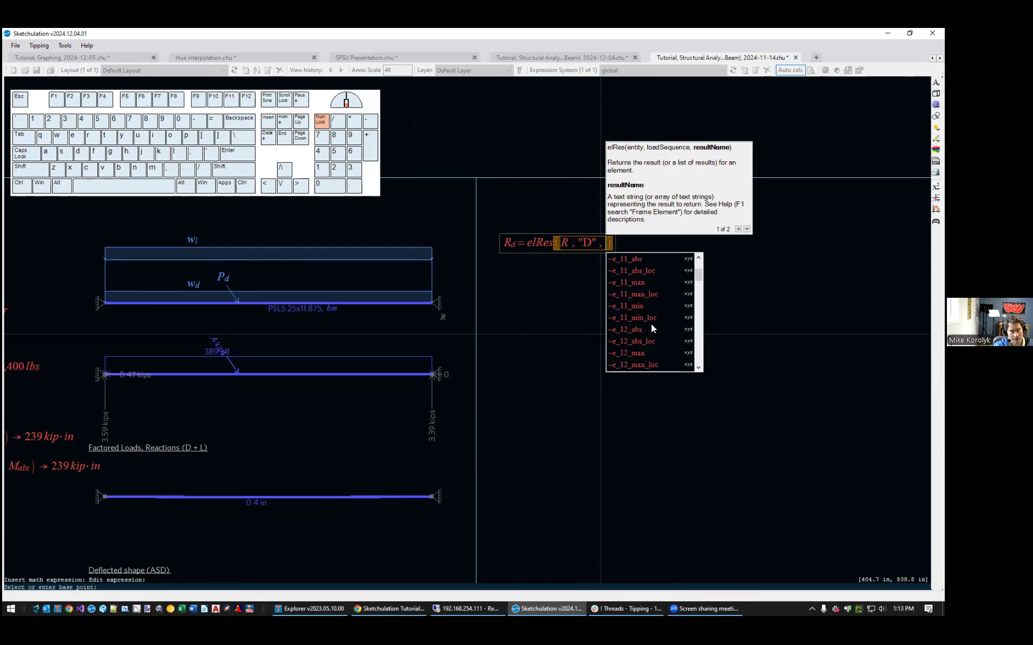
scroll(651, 324, "down", 2)
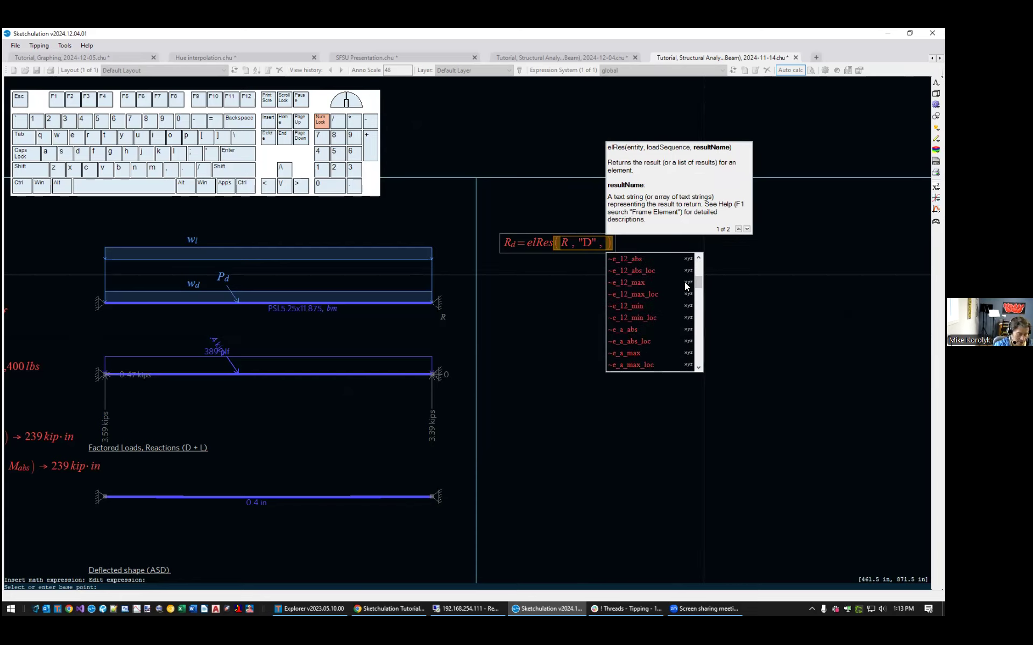
type("R")
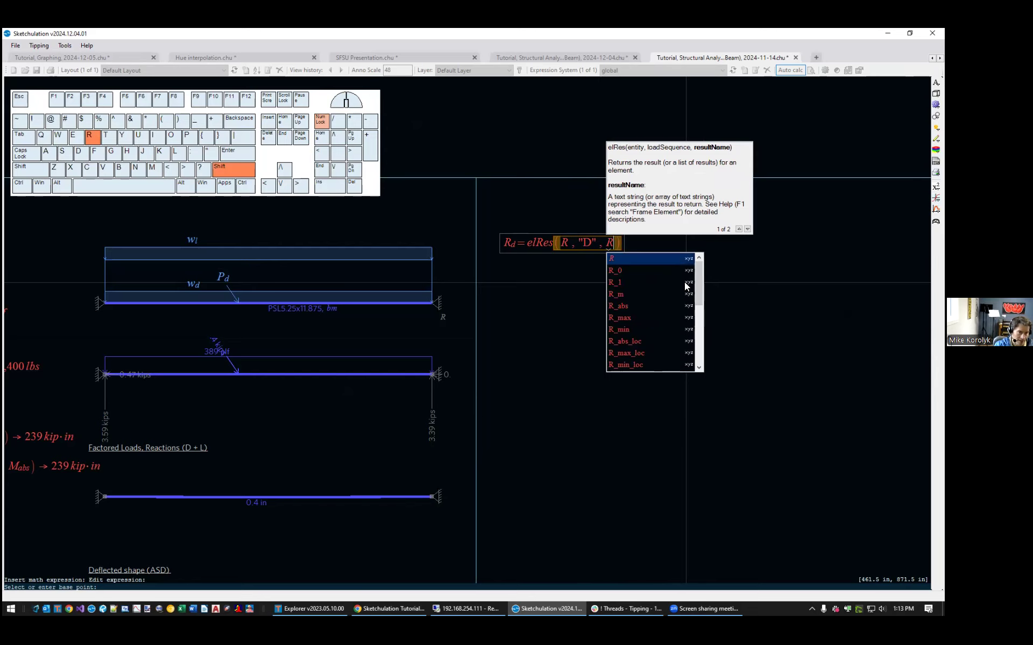
left_click(628, 270)
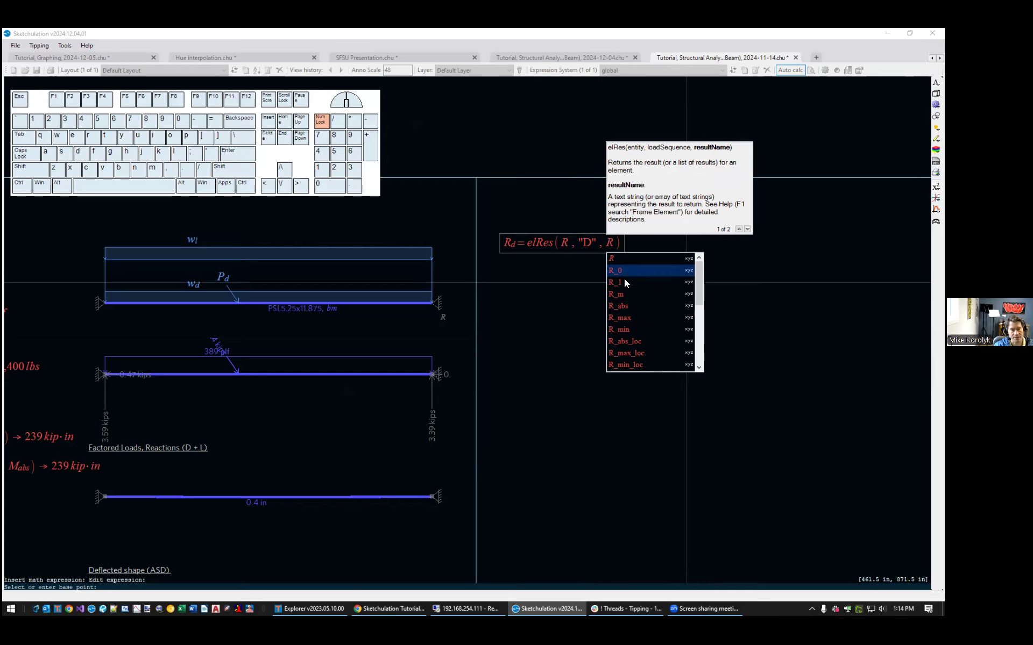
double_click(622, 283)
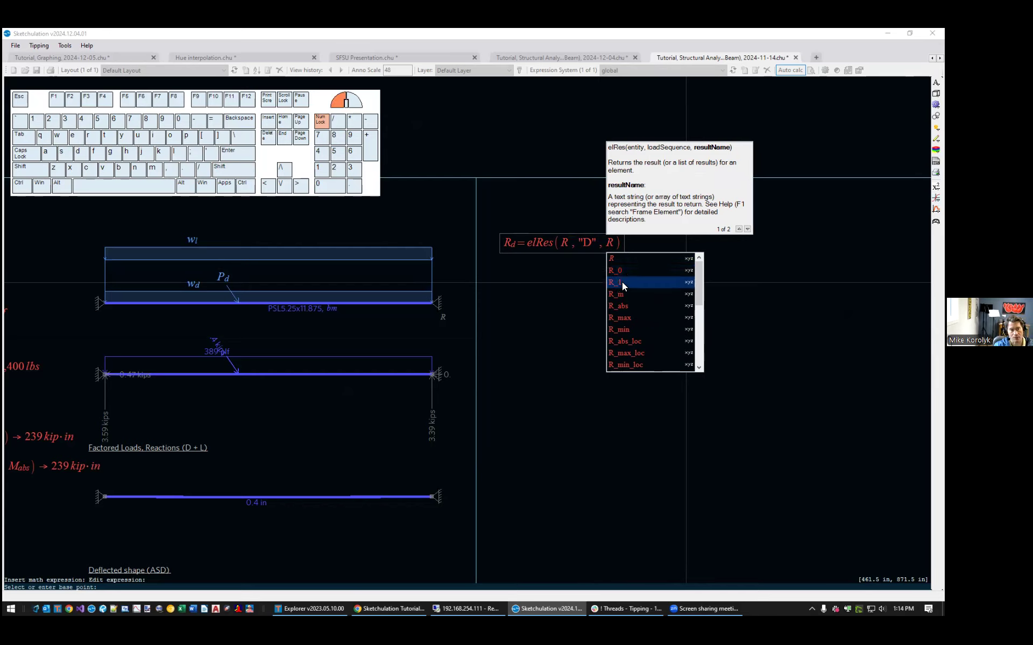
key("End")
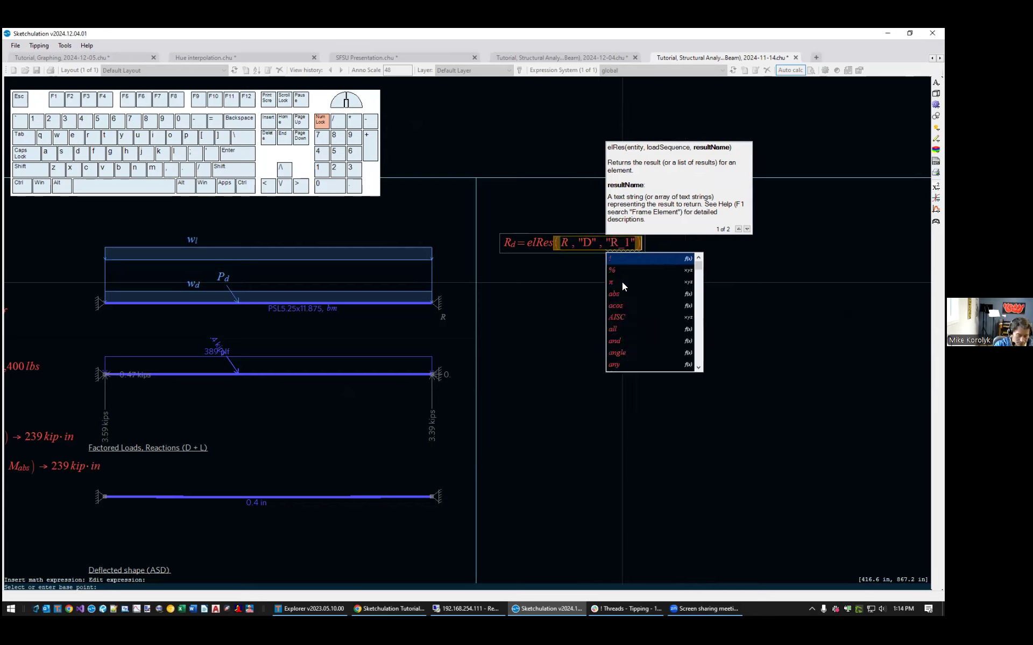
type("->")
key("Return")
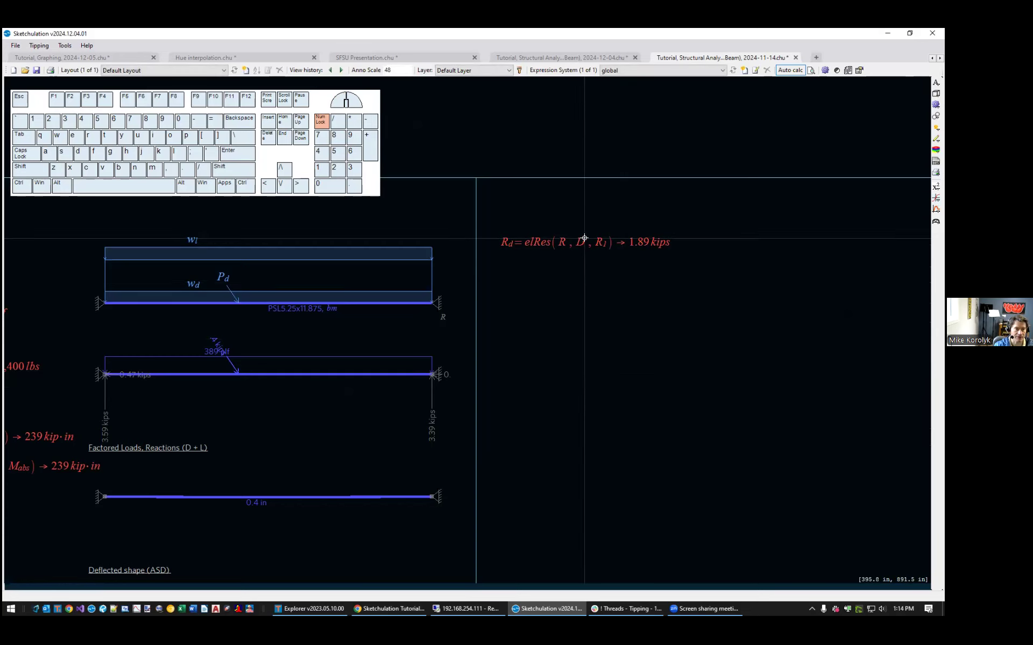
Draw a horizontal frame element about 151 in long below the R_d expression.
middle_click_drag(599, 277, 461, 269)
key("Escape")
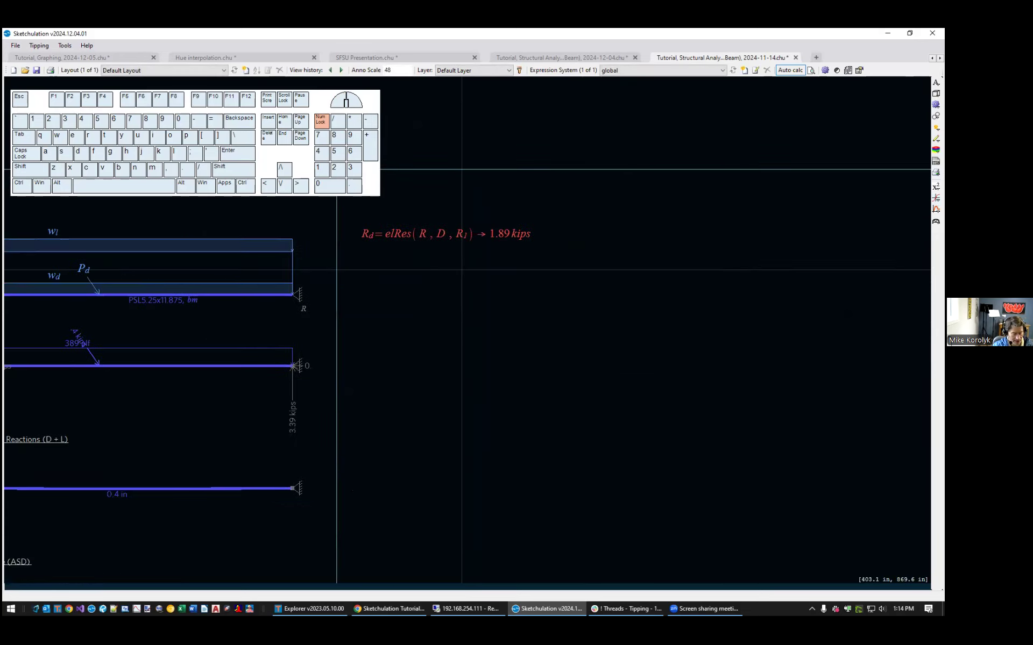
type("fe")
key("Return")
left_click(401, 337)
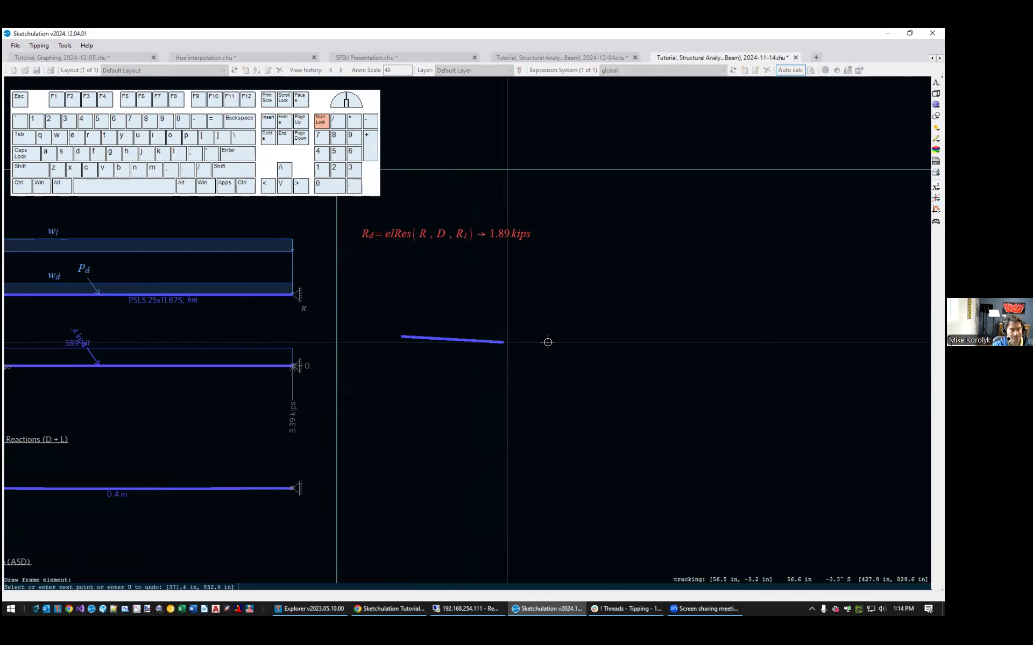
left_click(673, 342)
Add a restraint at each end of the new frame element.
middle_click_drag(477, 344, 530, 351)
type("res")
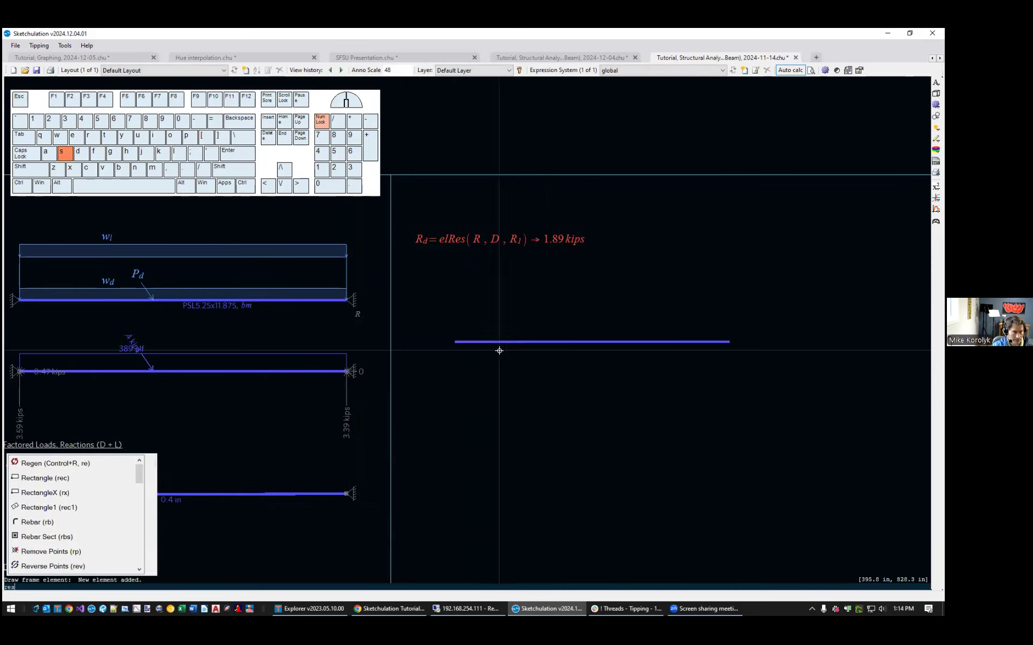
key("Return")
left_click(450, 341)
left_click(721, 341)
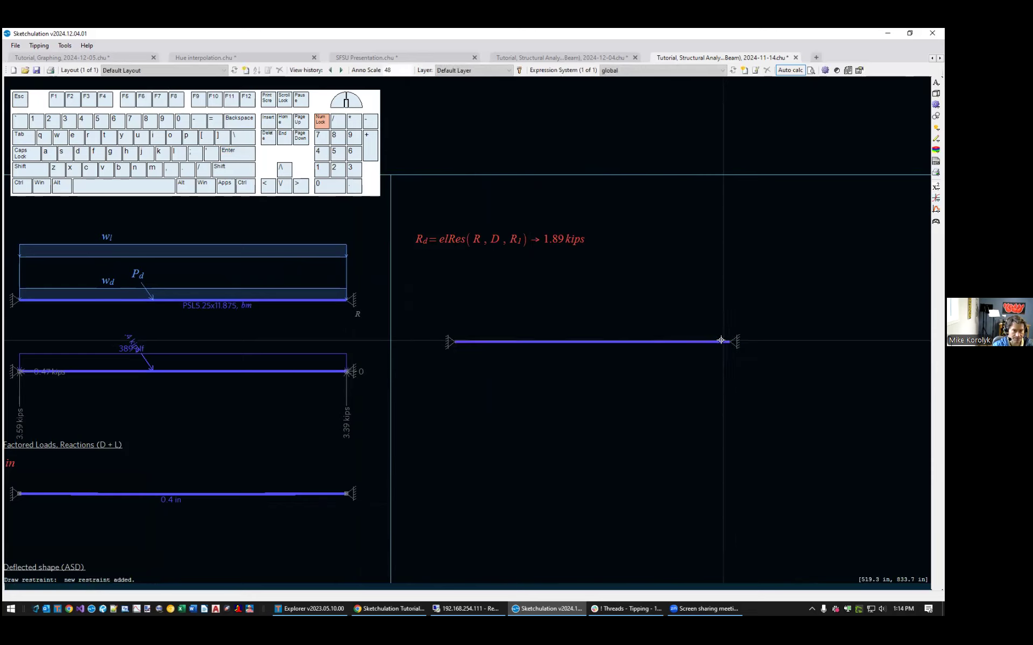
Place a downward point load about two thirds along the new frame element and set its force expression to R_d.
type("pld")
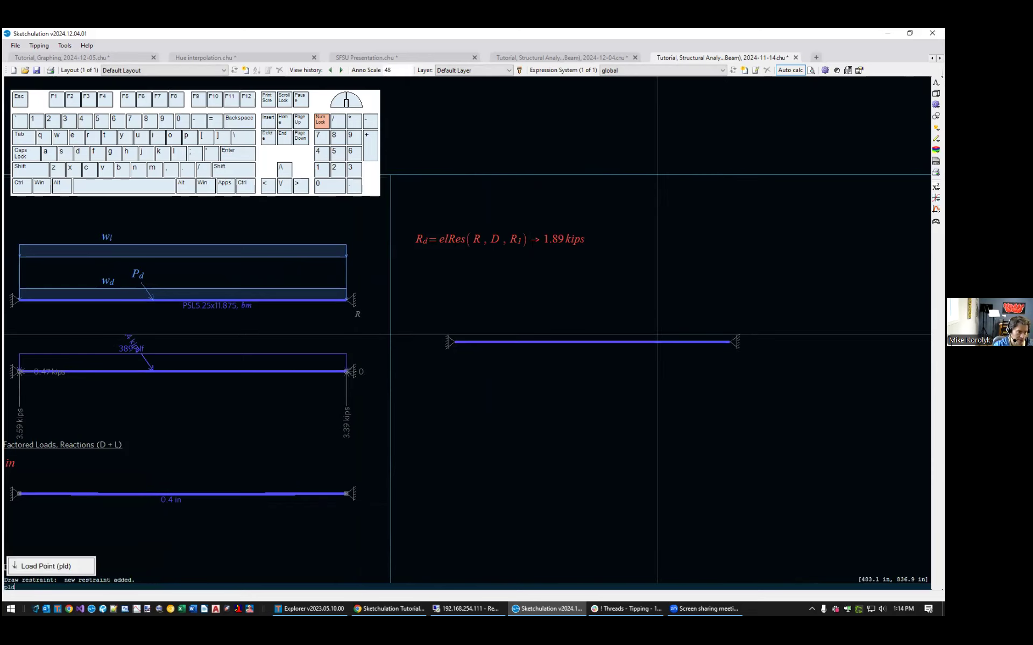
key("Return")
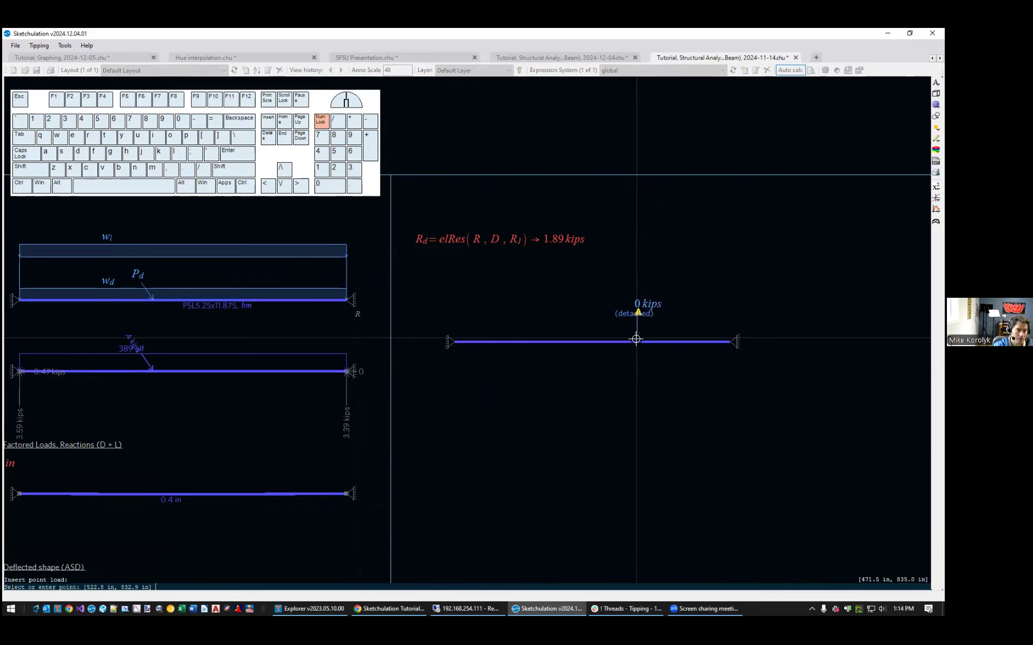
left_click(631, 341)
left_click(645, 307)
left_click(645, 307)
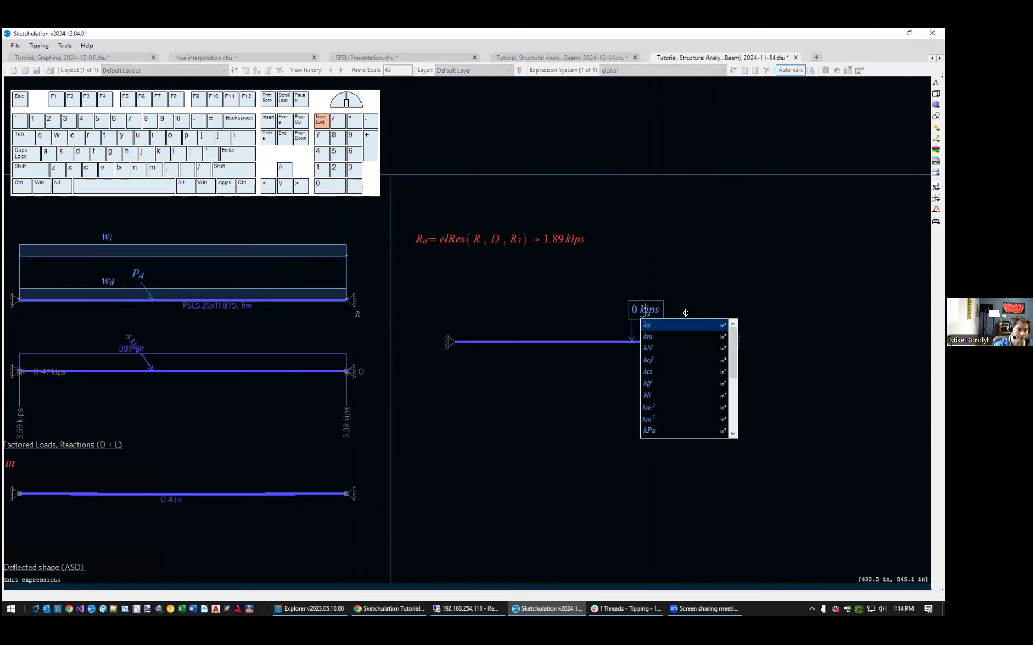
key("shift+Home")
type("Rd")
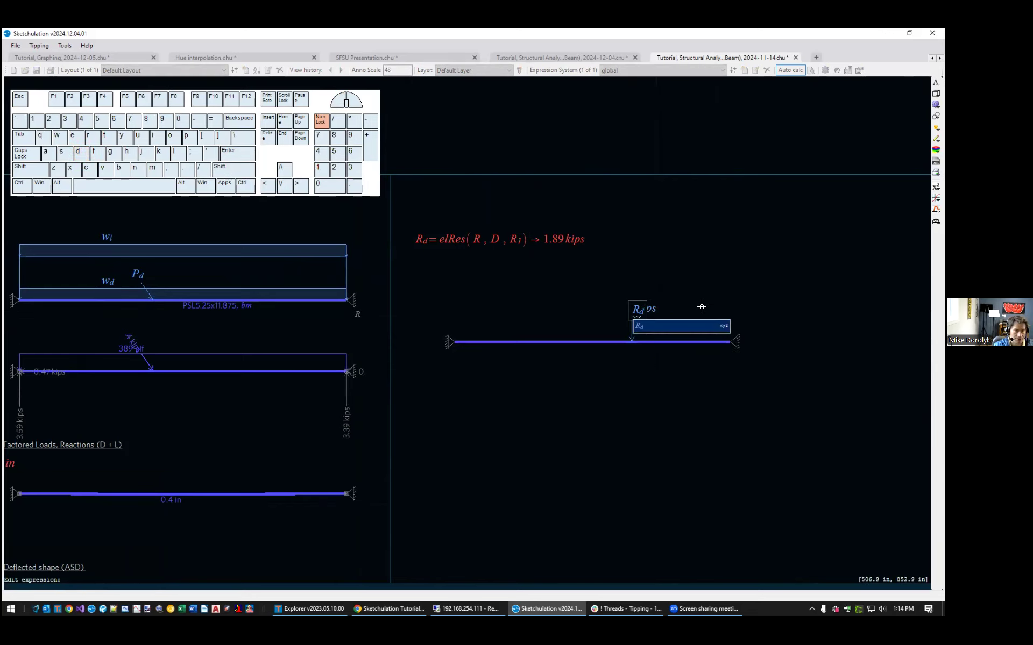
key("Return")
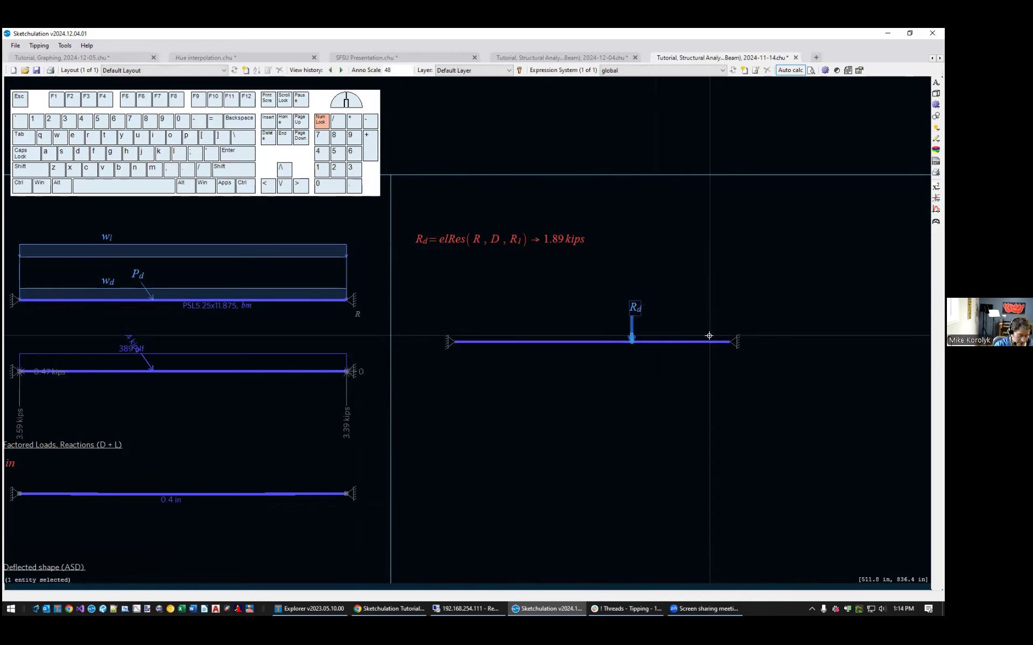
Show the R_d point load's properties and assign it to the Dead load set.
key("Return")
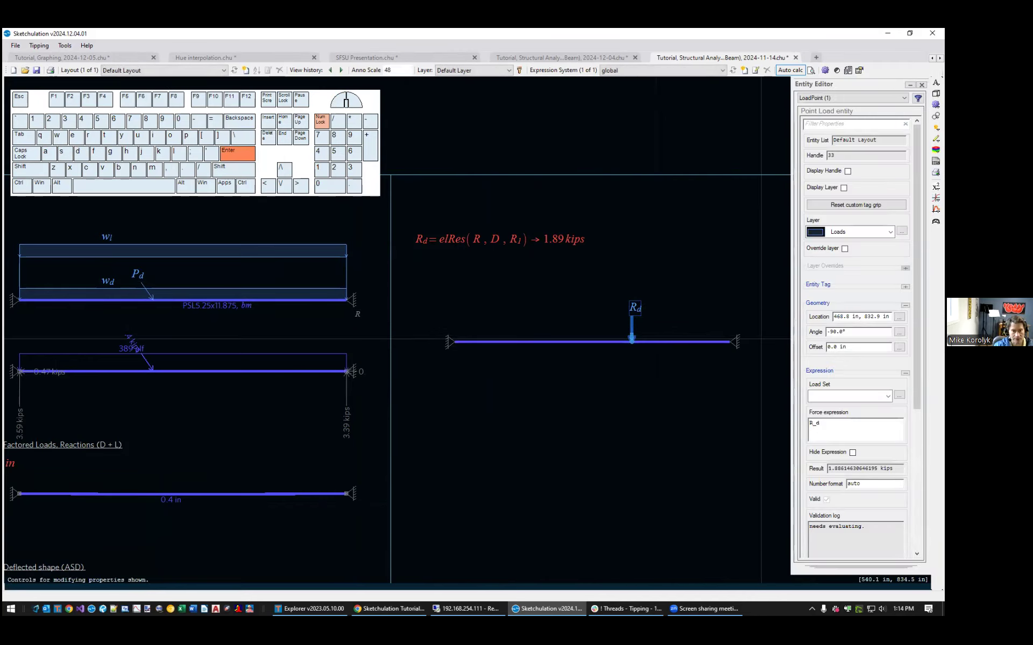
left_click(887, 396)
left_click(850, 408)
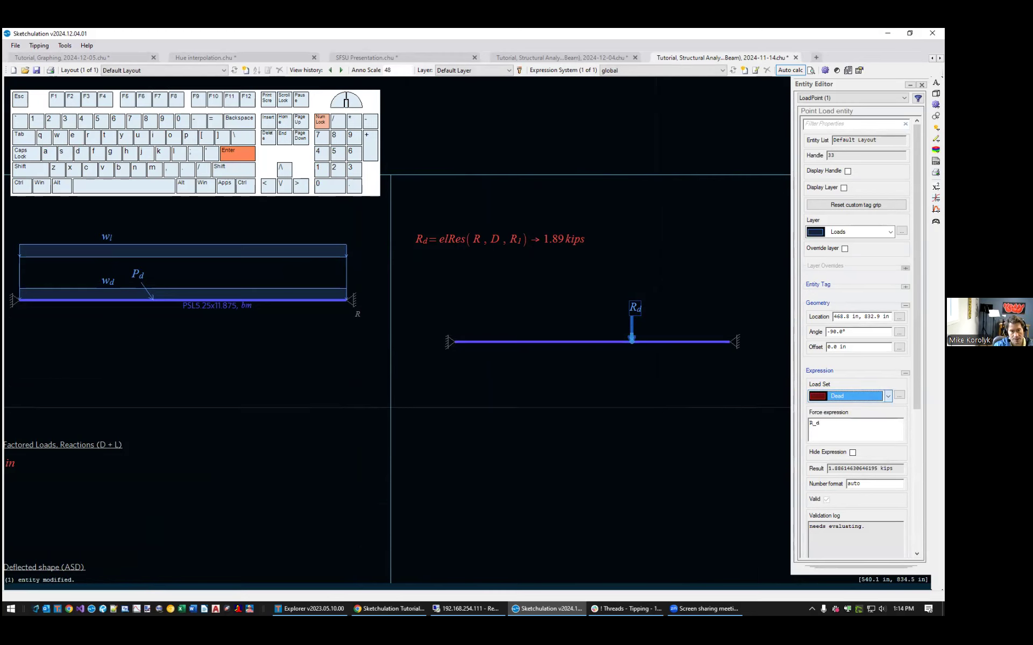
Assign an element model to the new frame element and clear the selection.
middle_click_drag(539, 412, 500, 418)
left_click(506, 348)
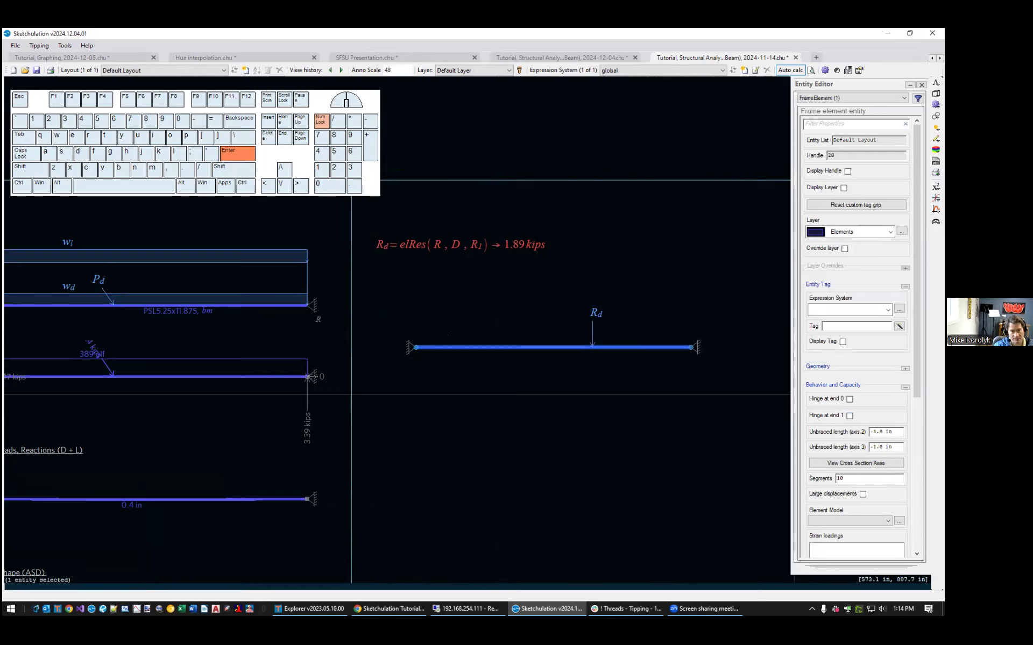
left_click(850, 521)
left_click(838, 530)
middle_click_drag(483, 395, 448, 381)
key("Escape")
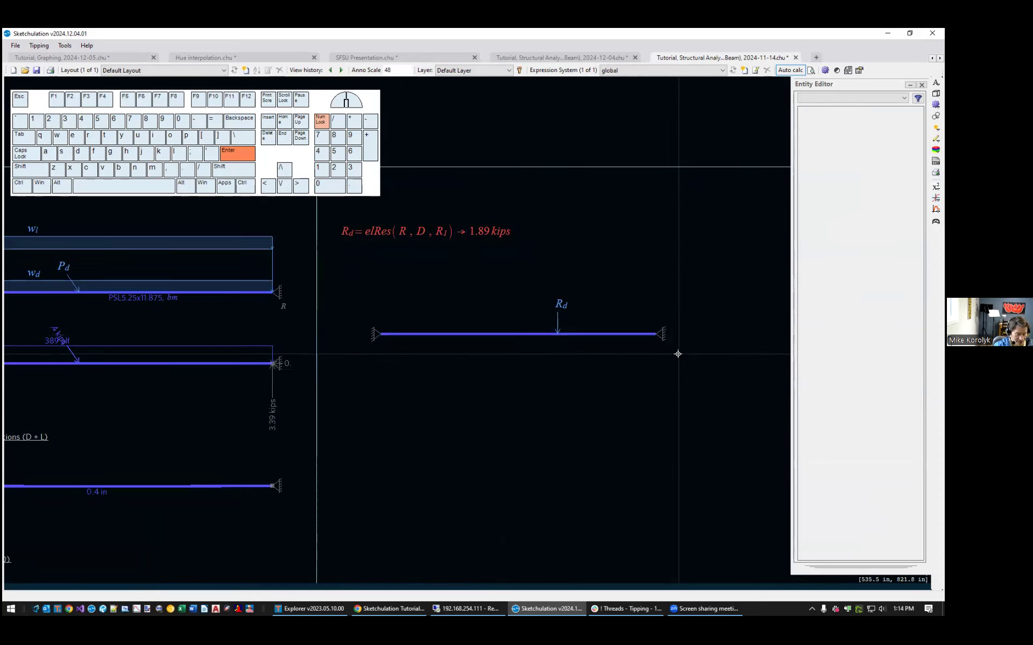
Open the structural analysis options, highlight Model 2 and view the analysis results on the new beam.
middle_click_drag(676, 352, 684, 376)
type("op")
key("Return")
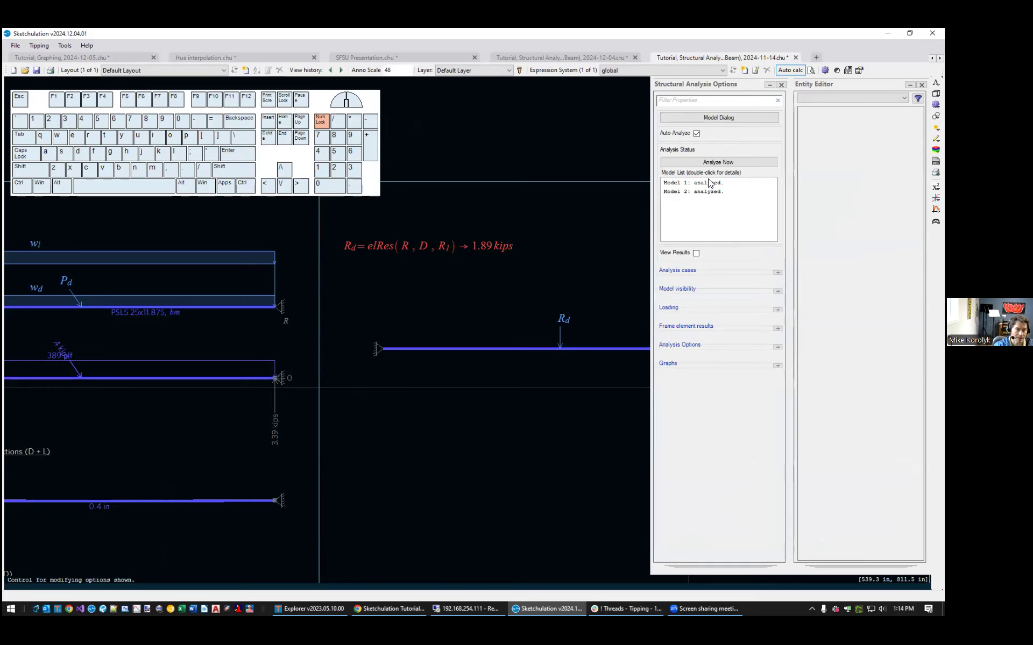
left_click(711, 191)
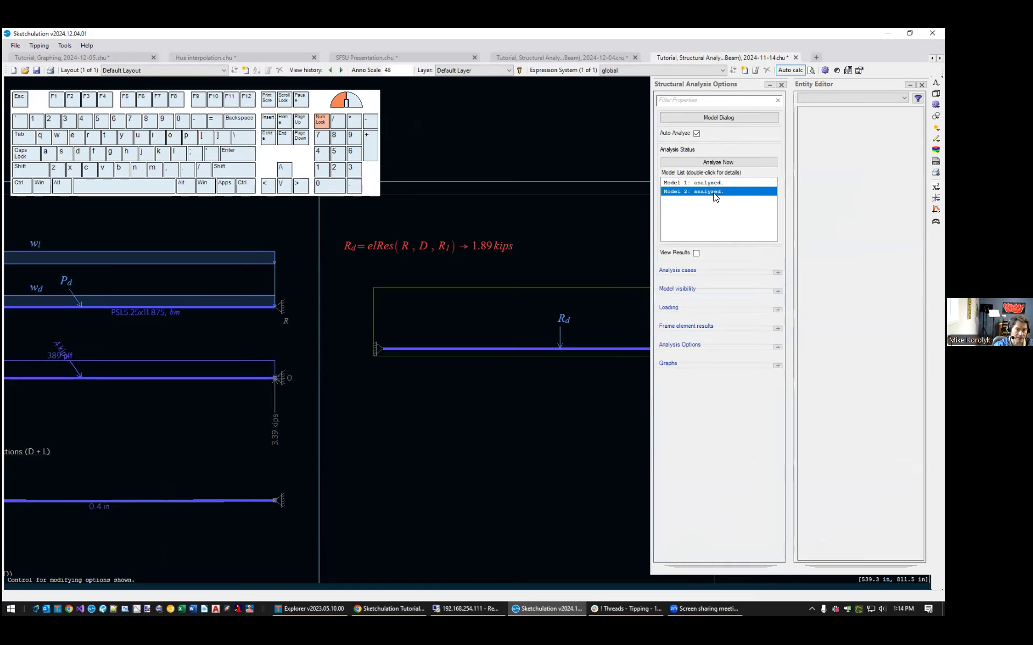
left_click(696, 253)
scroll(461, 347, "up", 2)
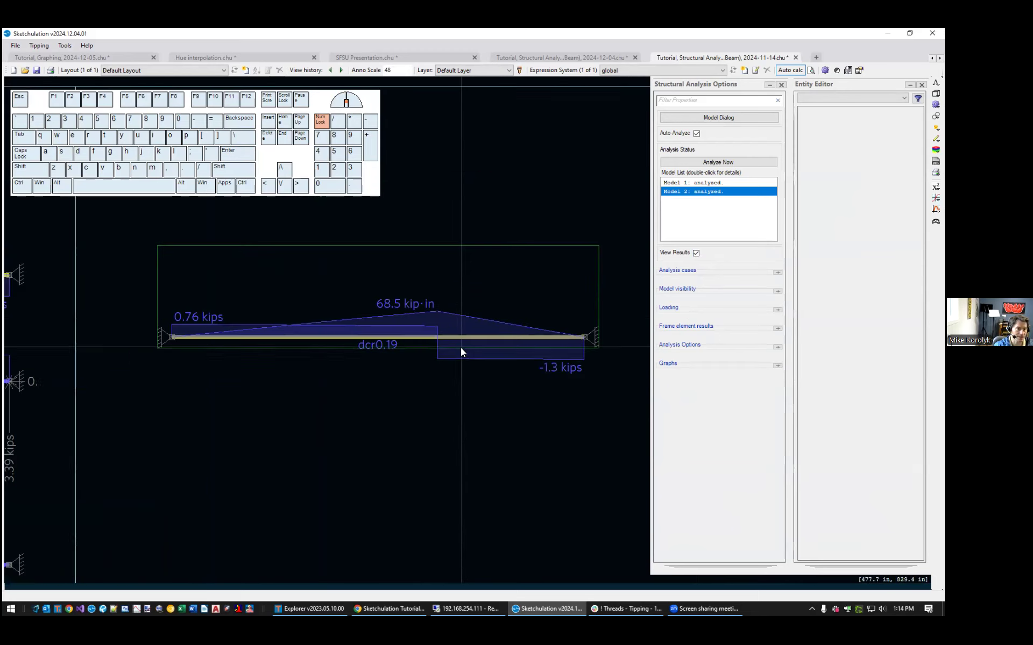
scroll(507, 397, "down", 2)
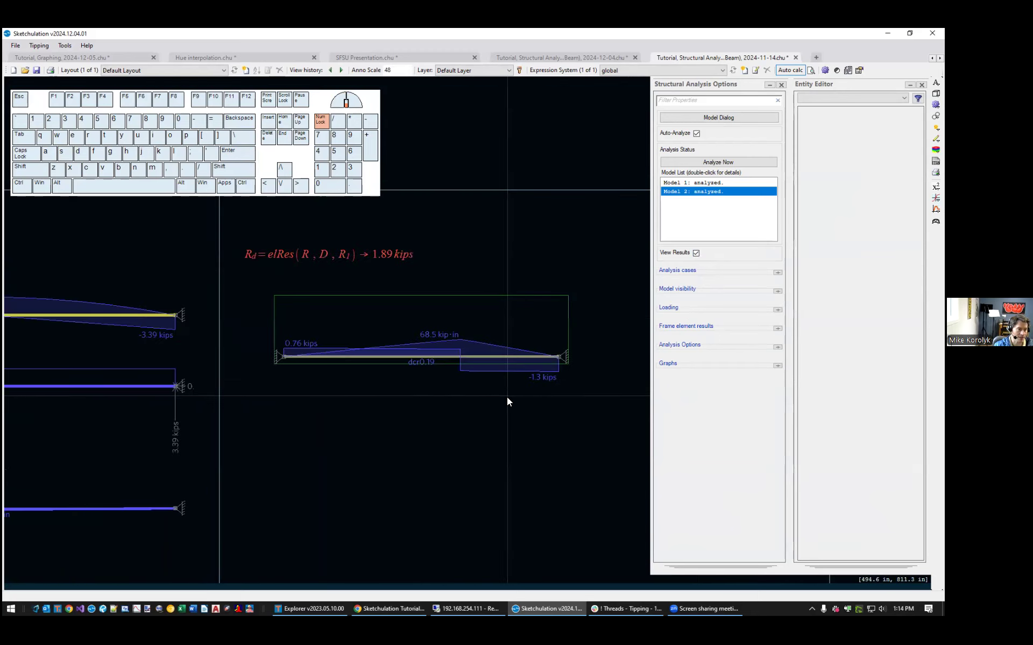
scroll(507, 397, "down", 2)
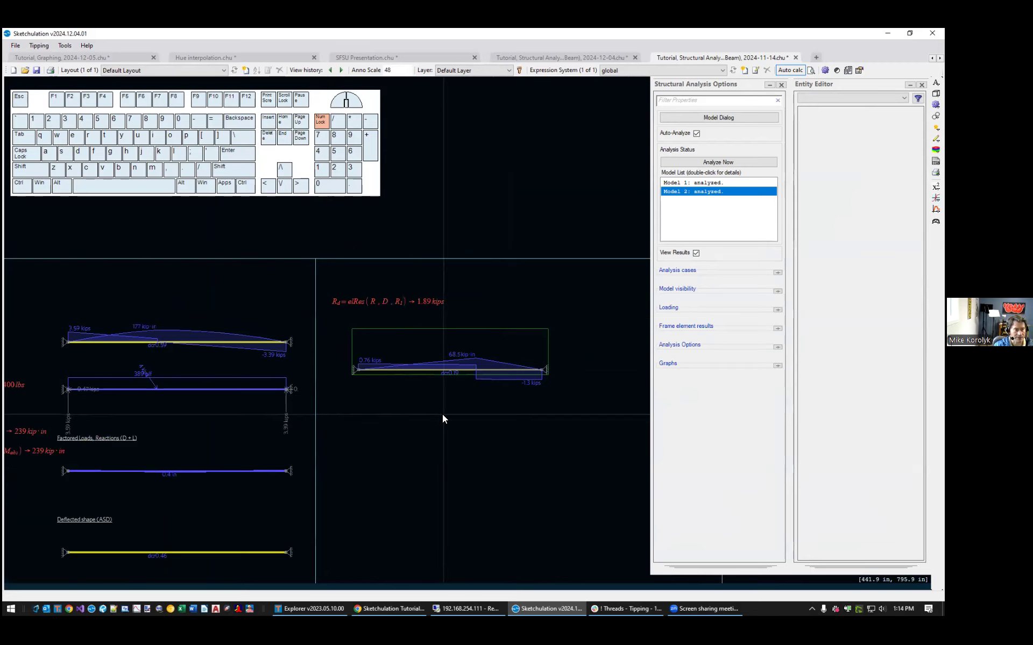
Hide the analysis results and move the P_d point load about 75 in along the first beam toward support R.
left_click(695, 253)
key("Escape")
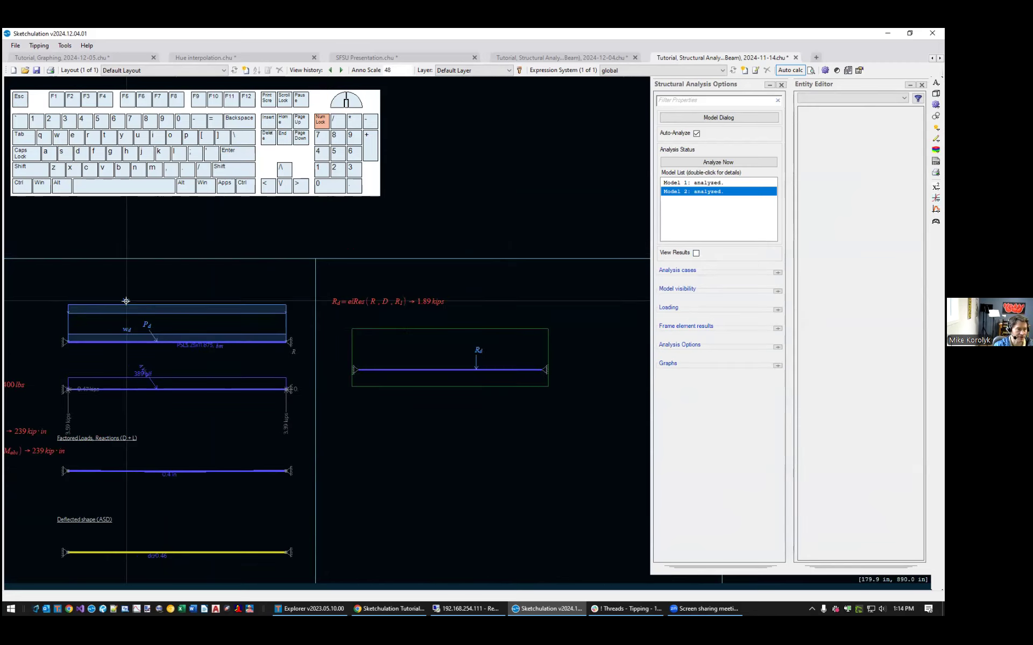
left_click(146, 324)
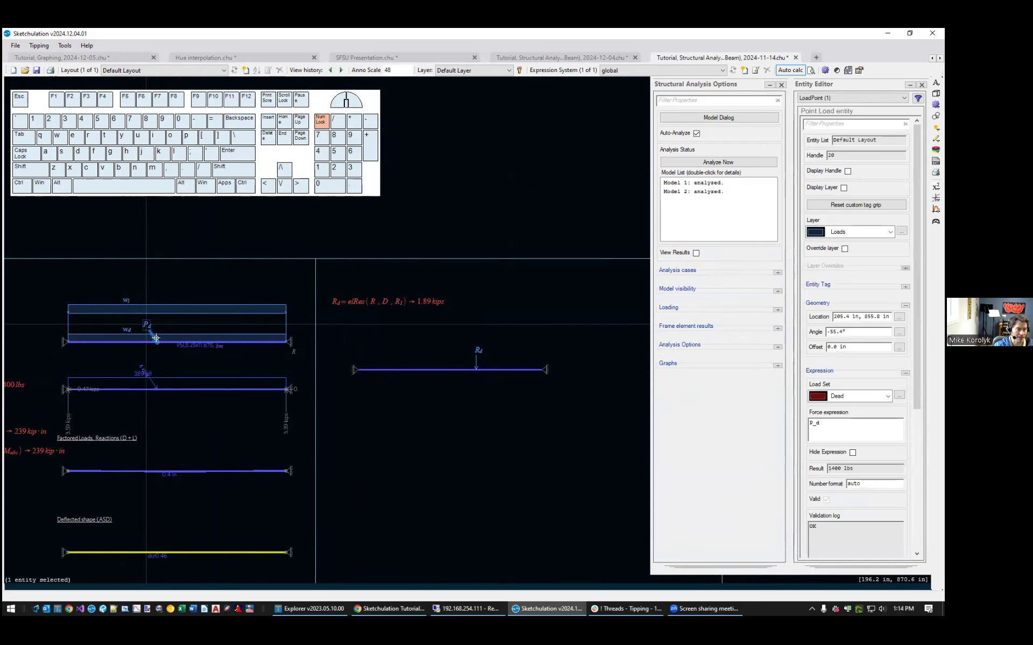
left_click(156, 340)
left_click(247, 340)
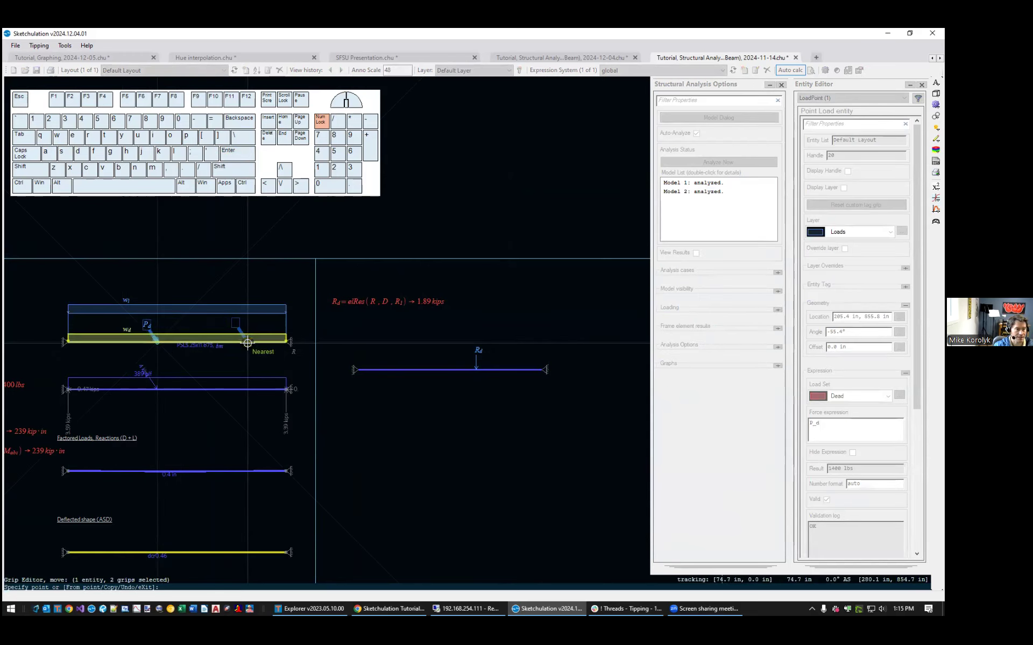
key("Escape")
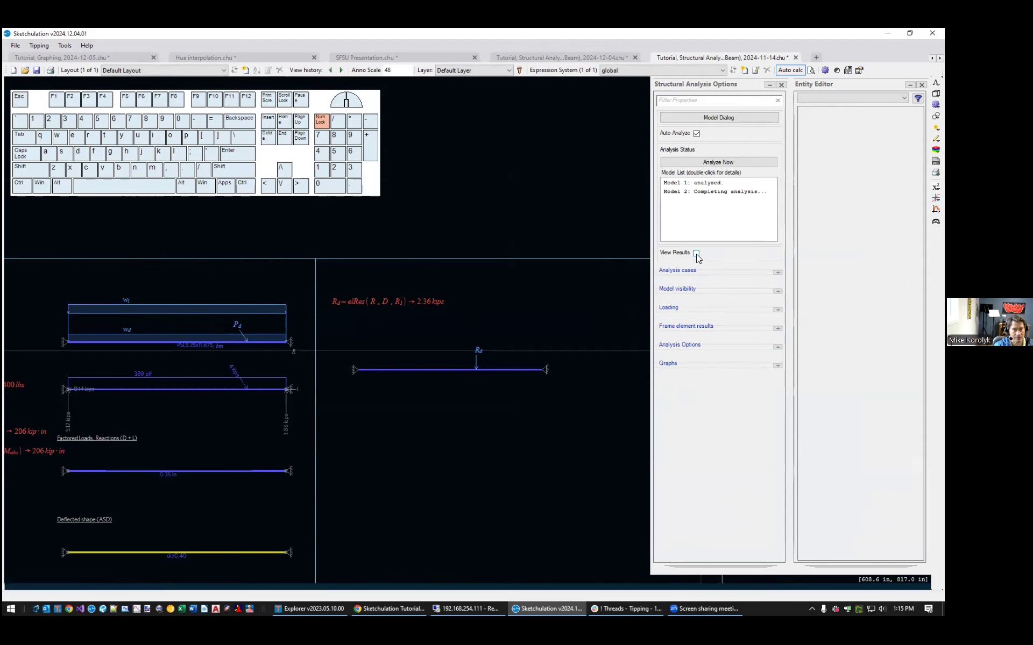
Show the analysis results again and examine how the moved load affects the second beam.
left_click(696, 254)
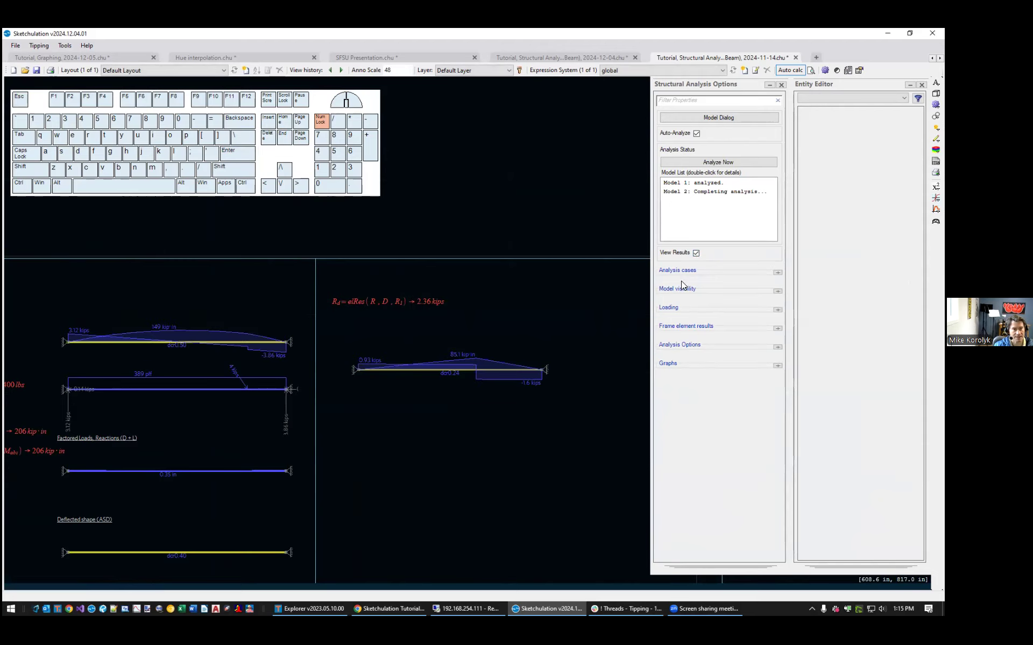
scroll(471, 392, "up", 1)
scroll(387, 403, "up", 2)
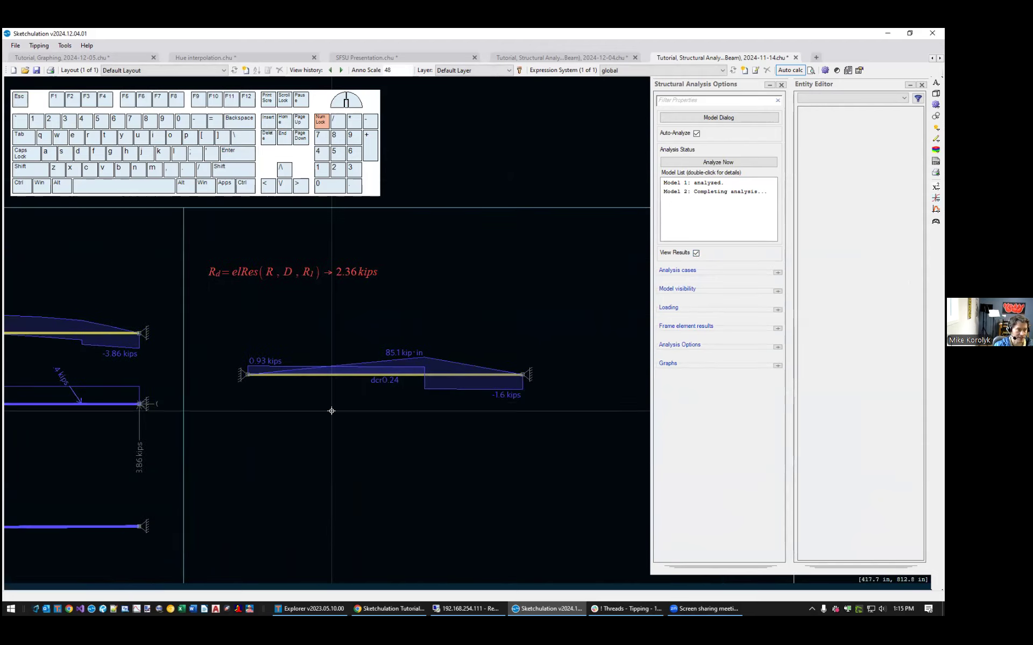
scroll(384, 409, "down", 2)
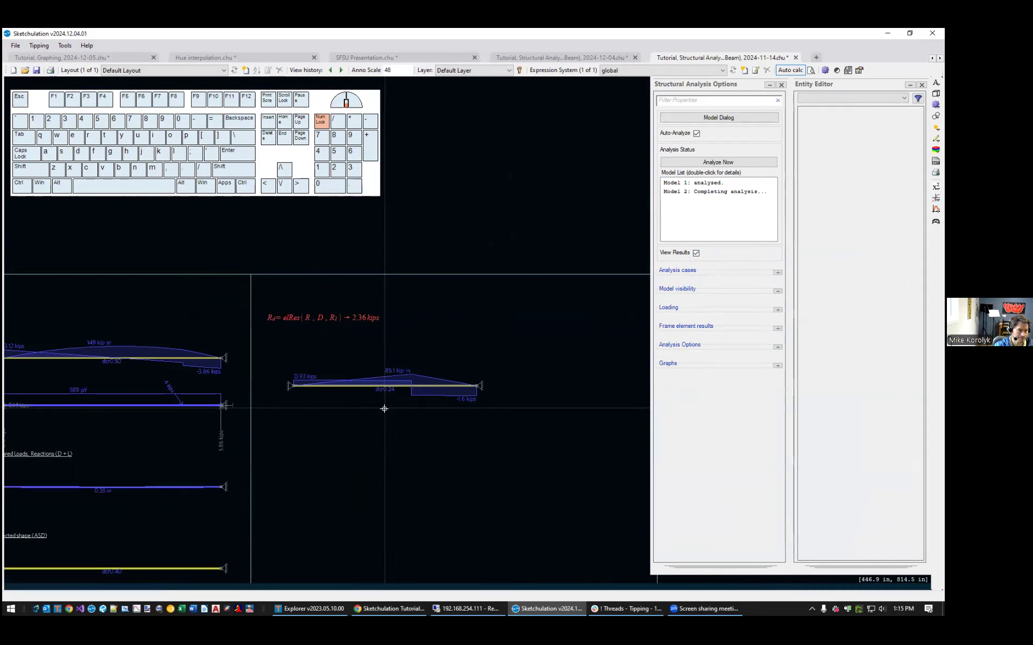
key("Escape")
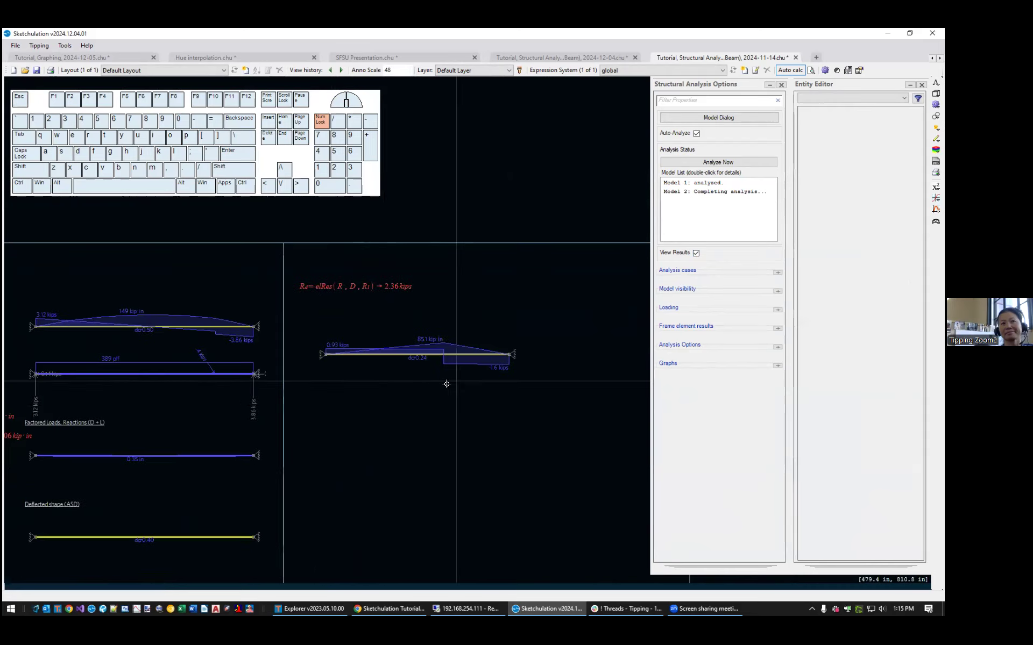
Close the structural analysis options and the entity editor.
left_click(781, 85)
scroll(618, 325, "down", 3)
middle_click_drag(494, 388, 429, 352)
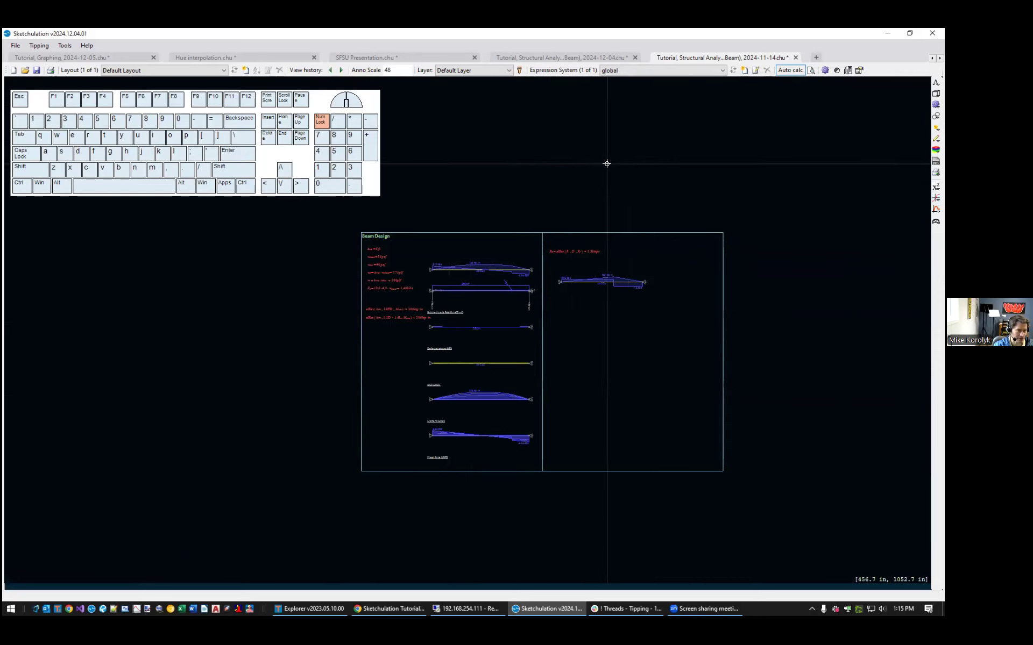
left_click_drag(162, 293, 59, 337)
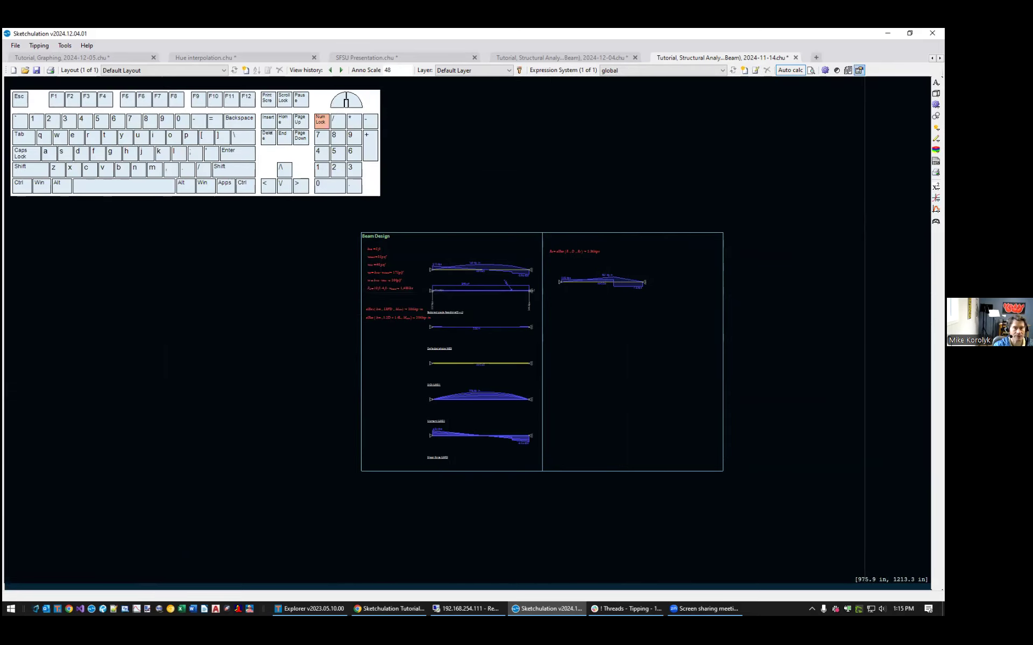
Close the Simple Beam and Simple Composite Beam structural analysis tutorial documents without saving changes.
left_click(794, 57)
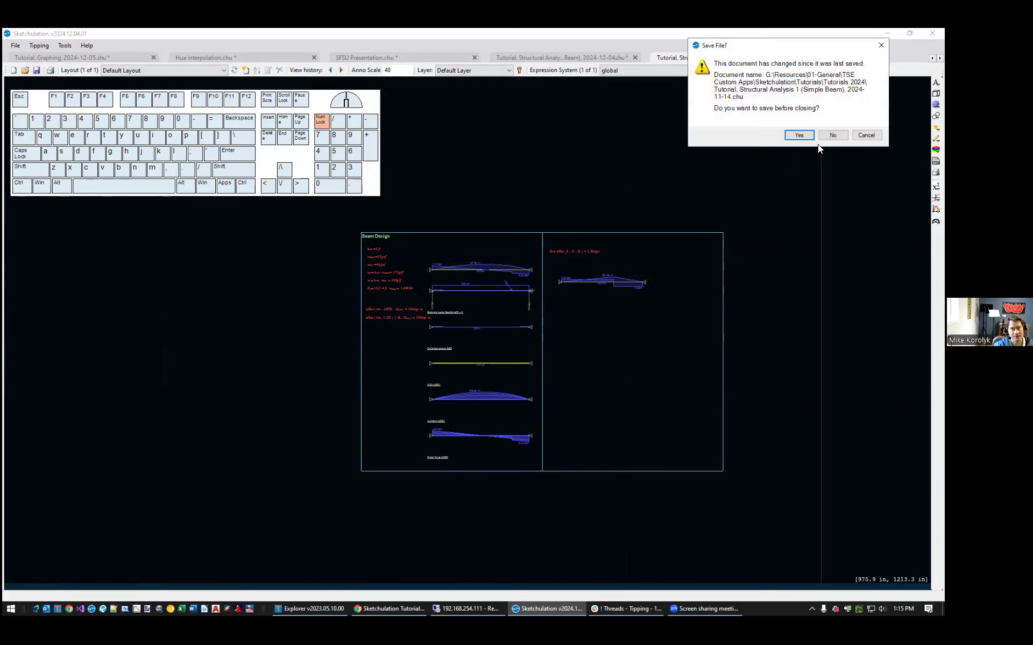
left_click(834, 135)
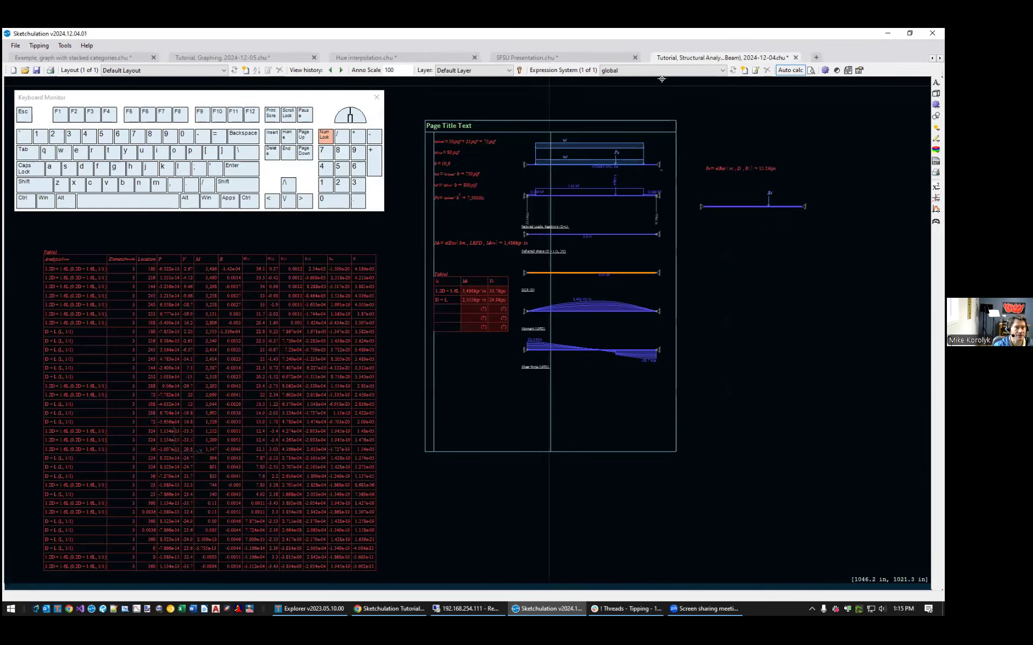
left_click(793, 57)
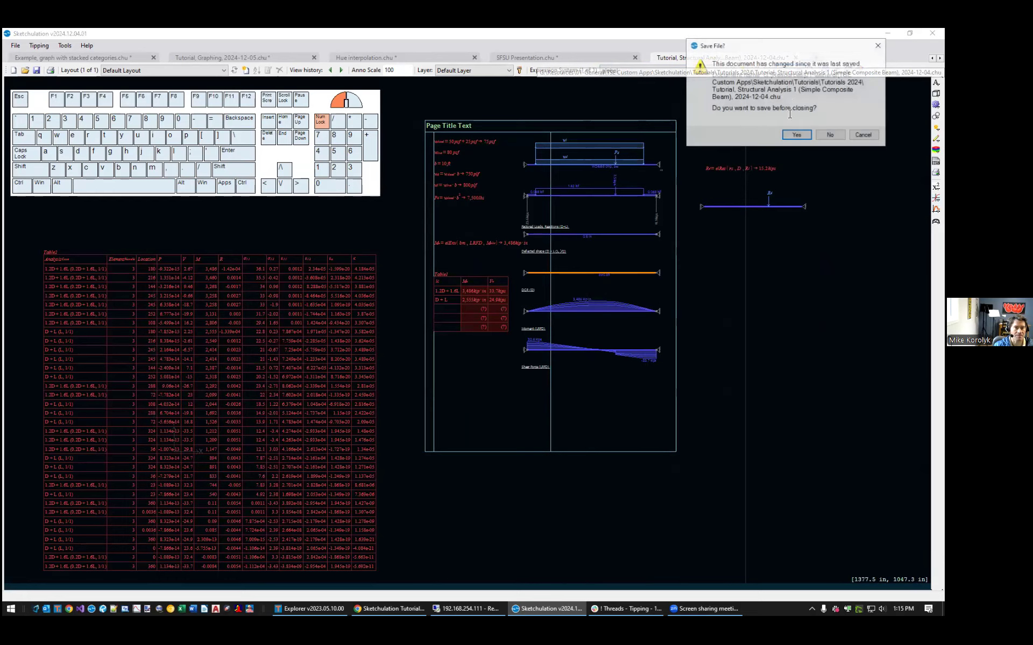
left_click(826, 133)
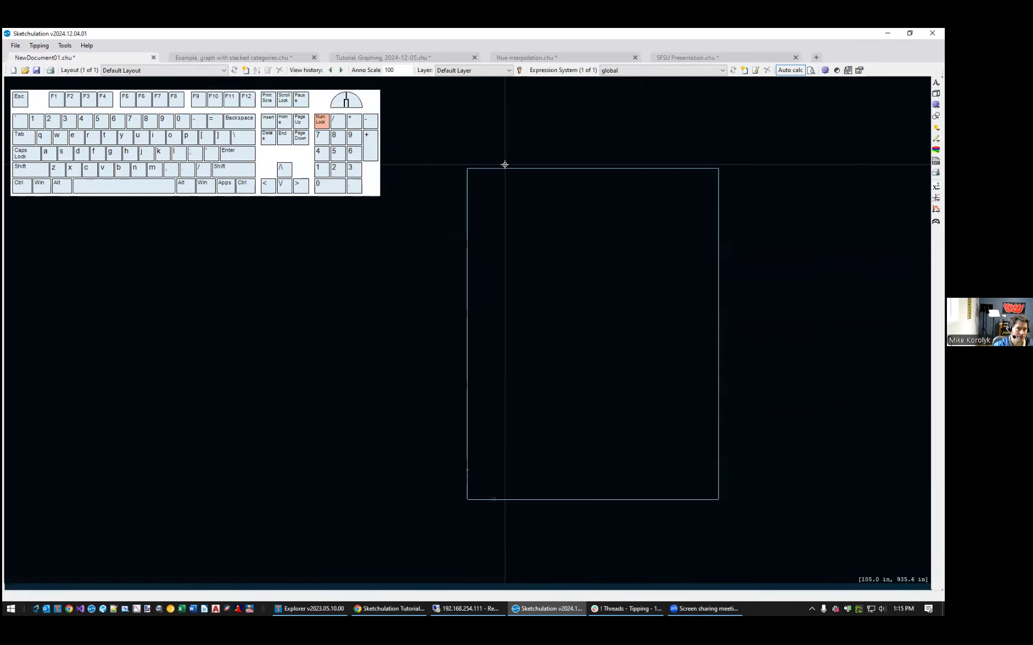
Draw a chart spanning the full width and the upper half of the blank page frame.
mouse_move(568, 262)
middle_mouse_down()
mouse_move(486, 317)
mouse_move(513, 310)
mouse_move(574, 249)
middle_mouse_up()
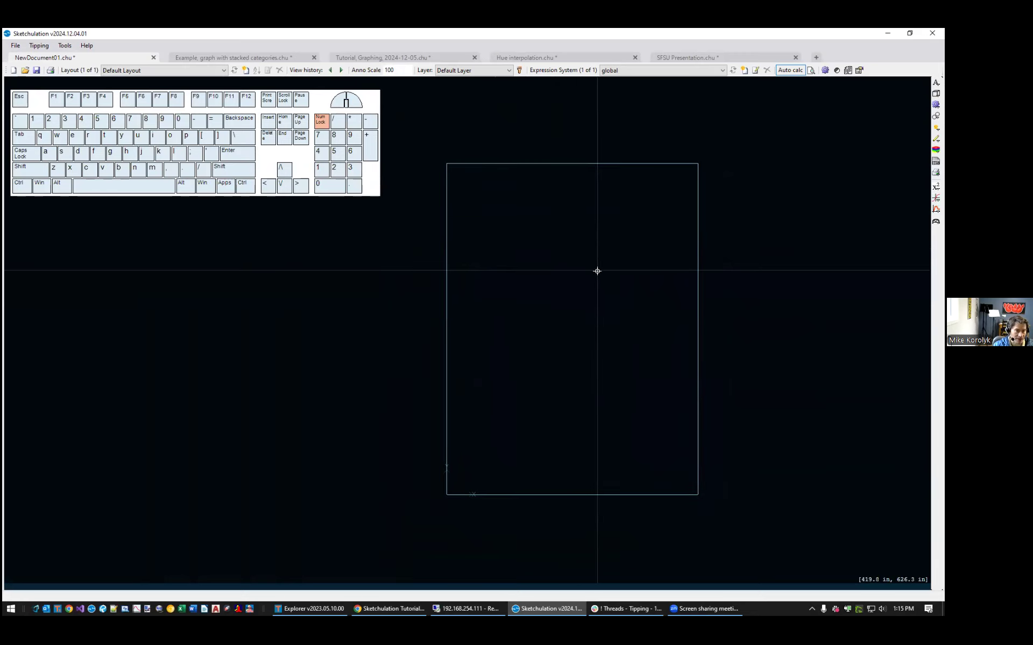
mouse_move(584, 282)
middle_mouse_down()
mouse_move(588, 293)
mouse_move(581, 250)
middle_mouse_up()
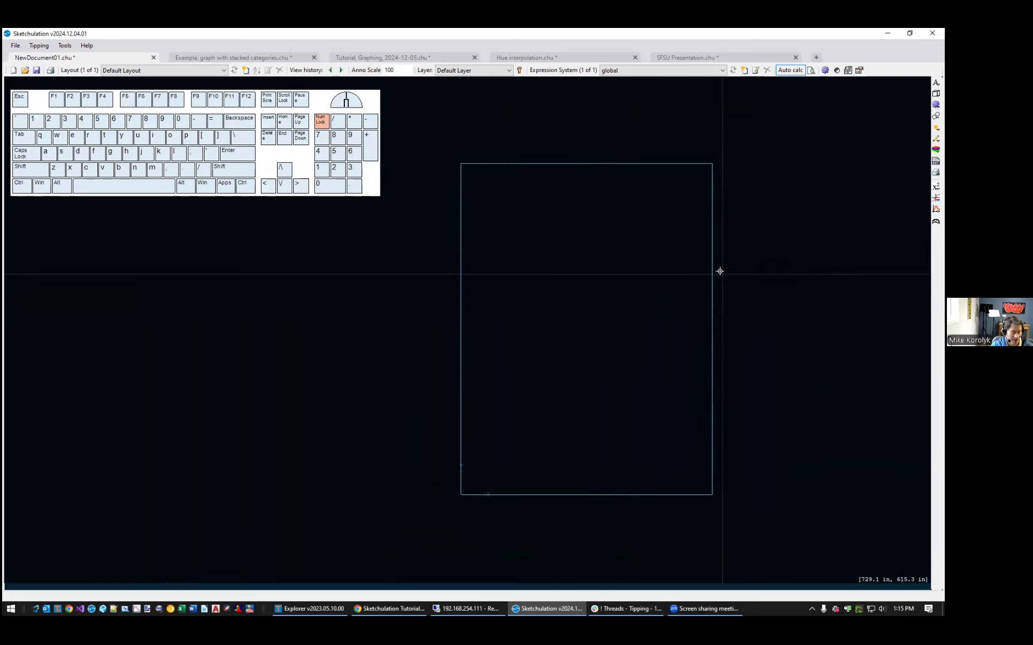
type("cht")
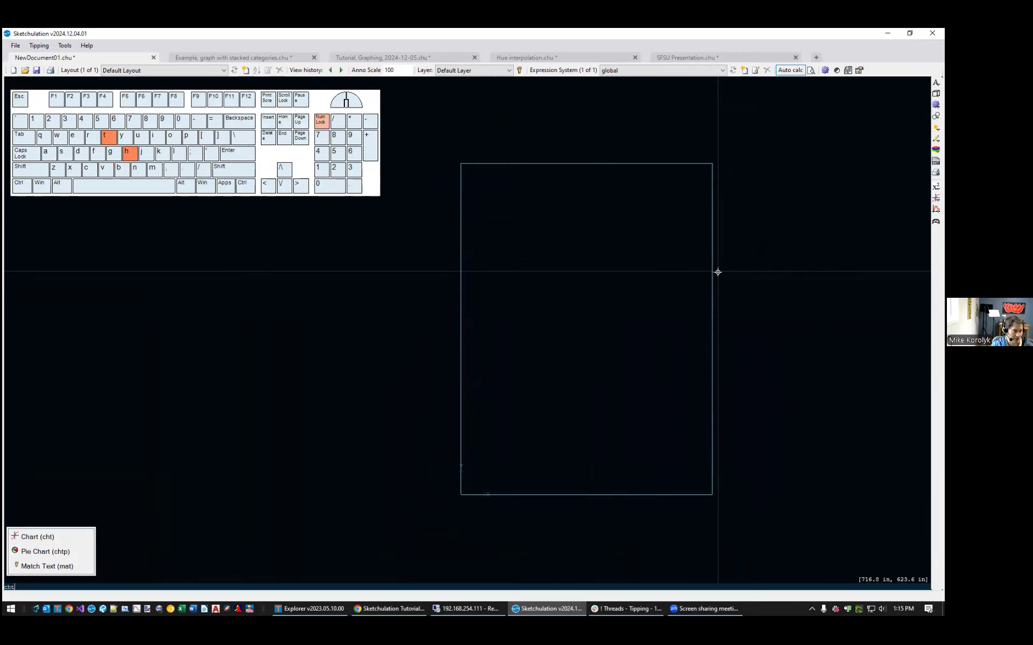
left_click(46, 537)
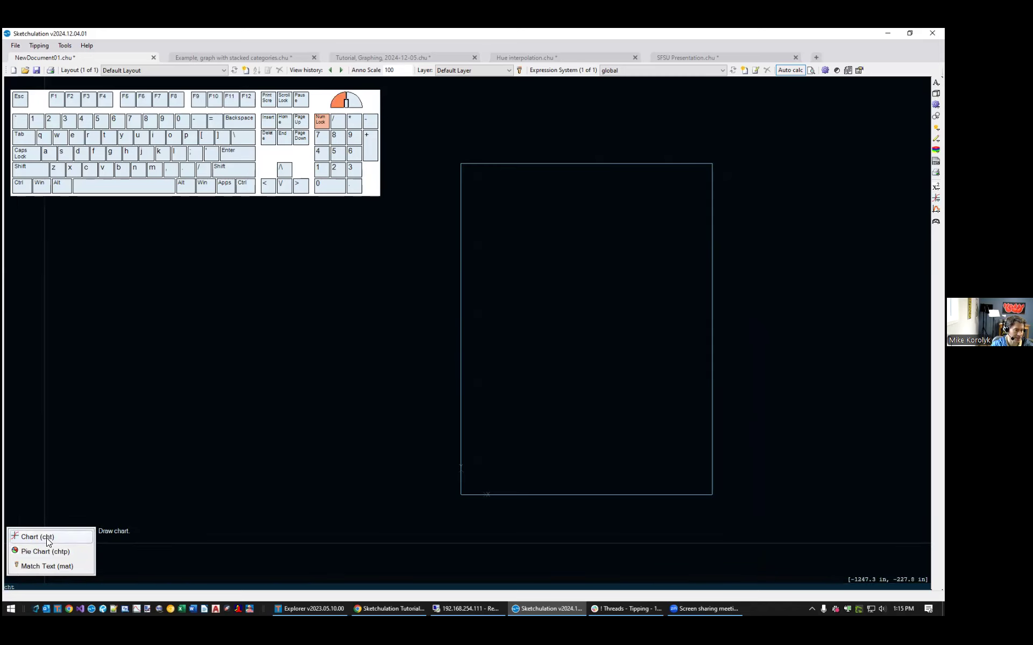
left_click(460, 164)
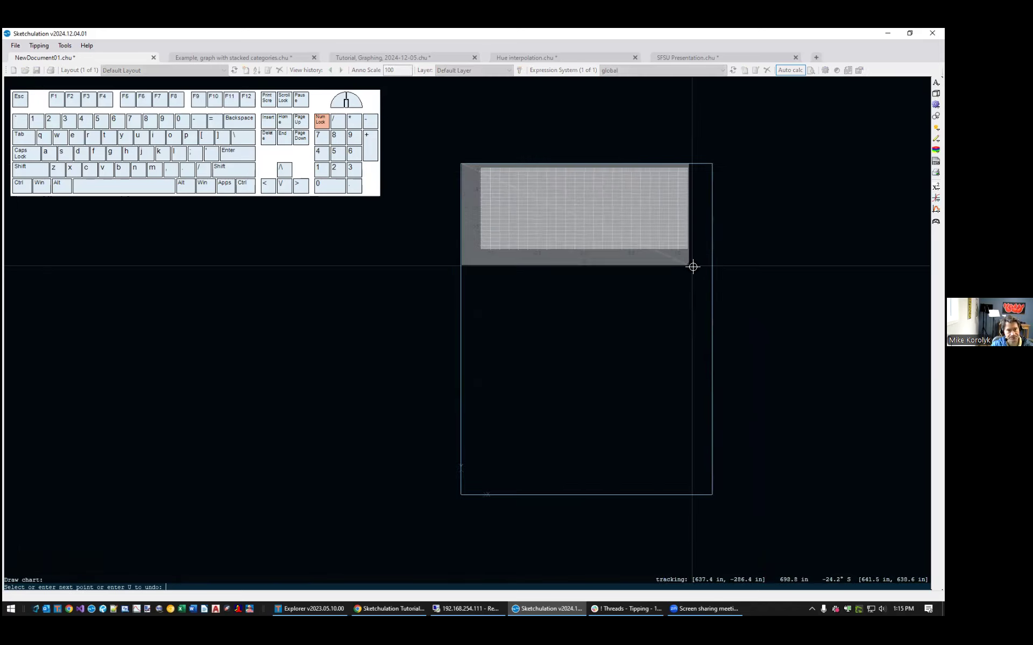
left_click(711, 332)
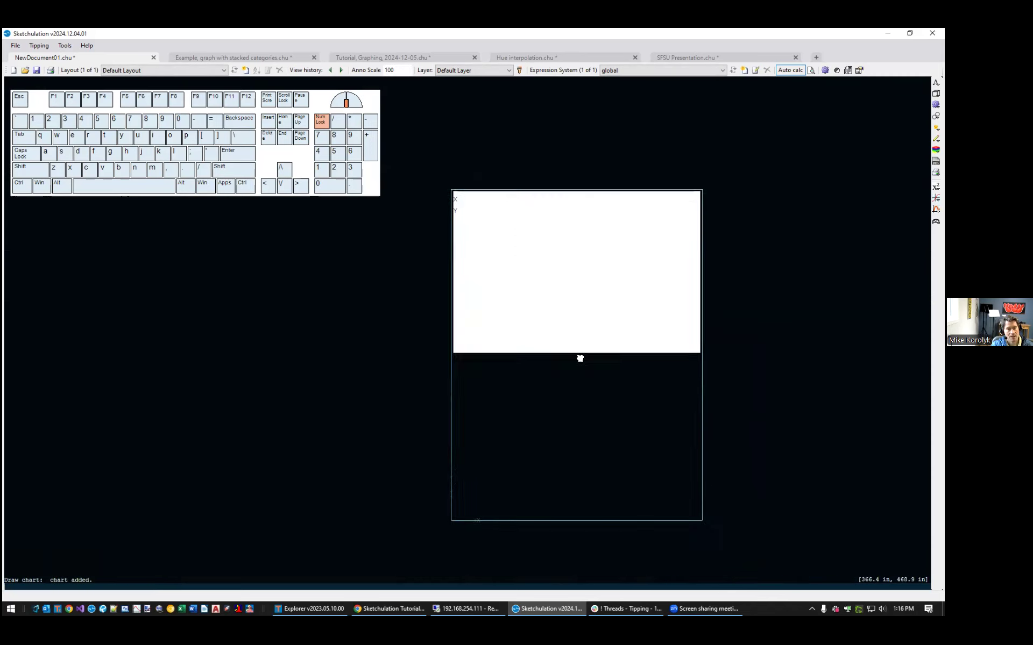
Select the new chart, start adding a series to it and set the series type to Expressions.
scroll(581, 357, "up", 2)
left_click_drag(543, 485, 585, 346)
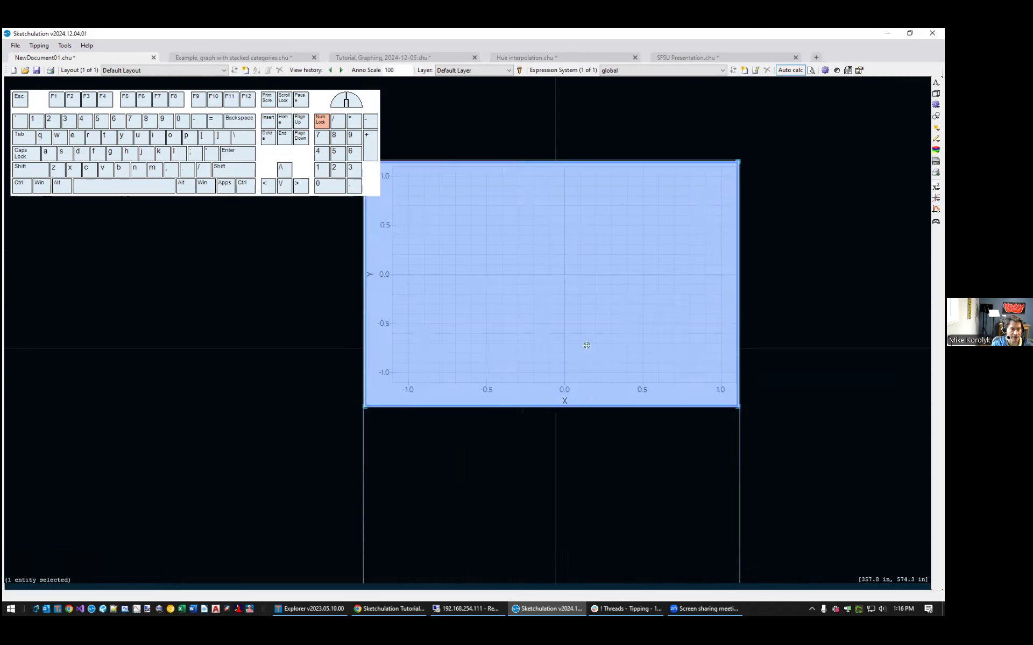
middle_click_drag(585, 347, 664, 309)
type("ser")
key("Return")
left_click(86, 411)
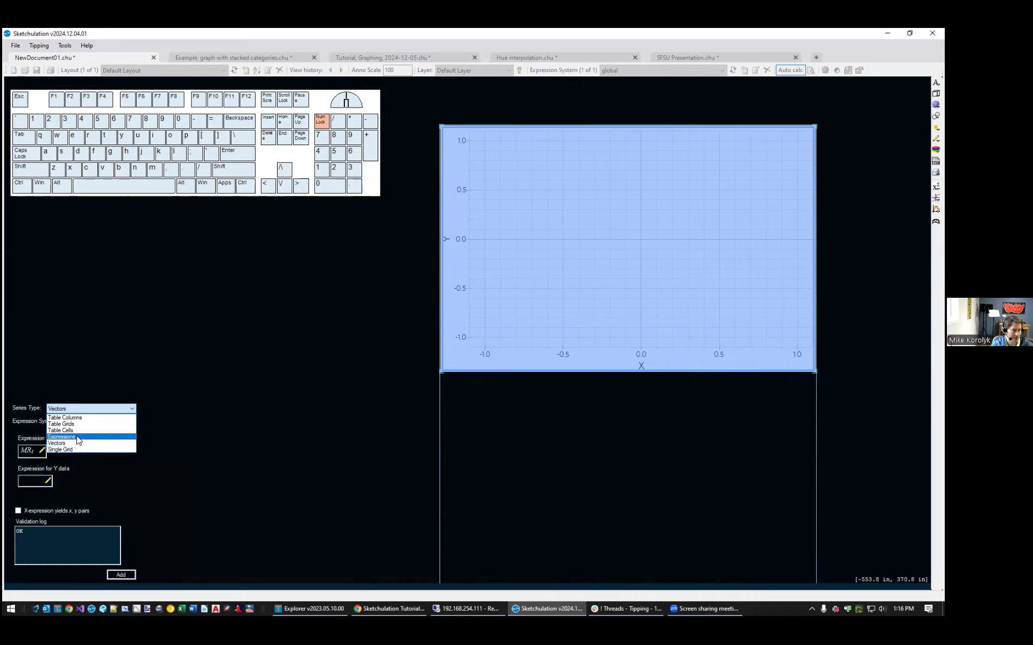
left_click(78, 440)
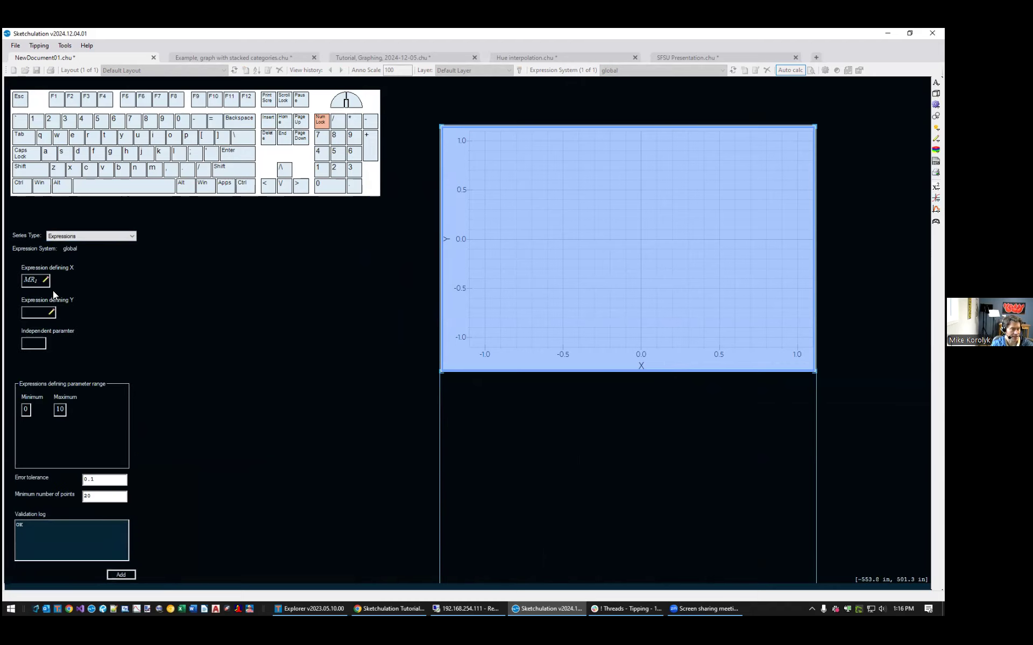
Define the series with x as its X expression and x^2 as its Y expression.
left_click(33, 282)
left_click(27, 313)
type("x")
left_click(32, 281)
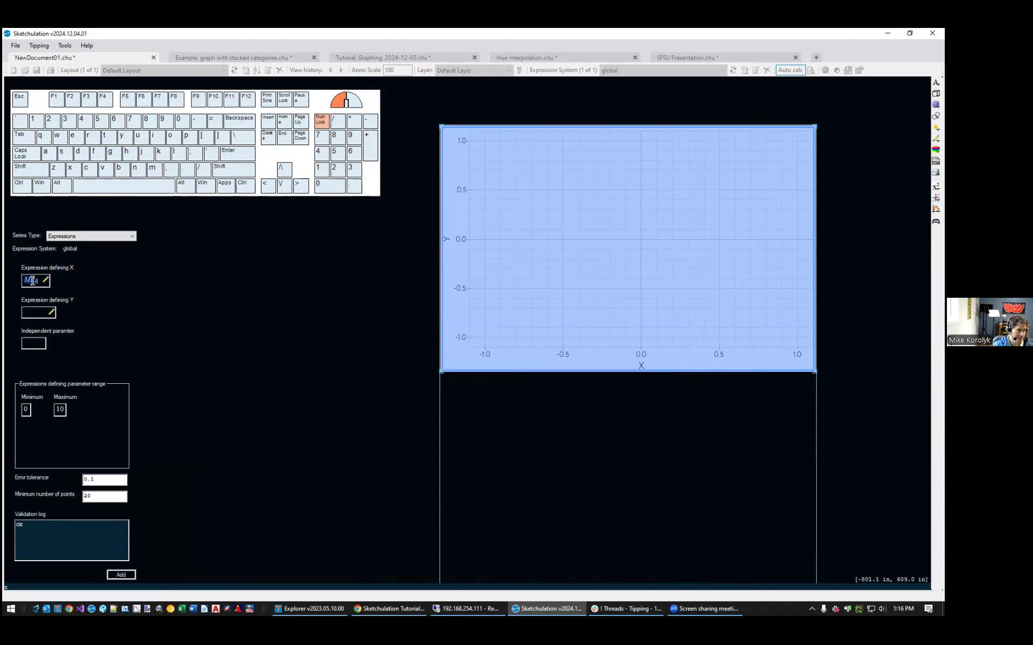
left_click(32, 313)
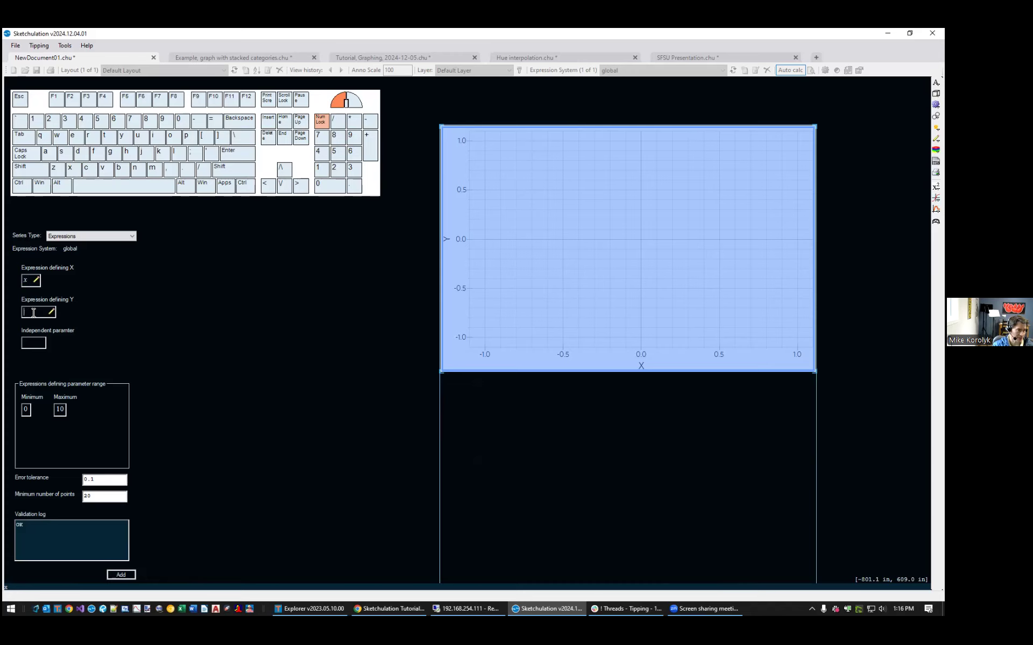
type("x^2")
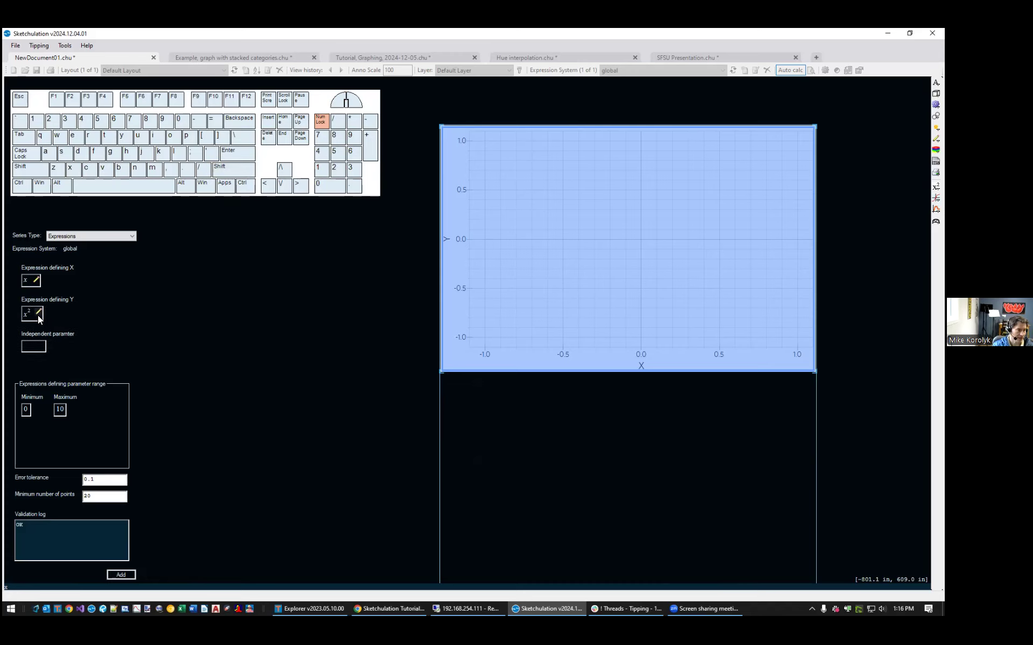
Set the independent parameter to x, keep the 0 to 10 parameter range and add the series to the chart.
left_click(33, 346)
type("x")
left_click(25, 410)
left_click_drag(25, 410, 89, 413)
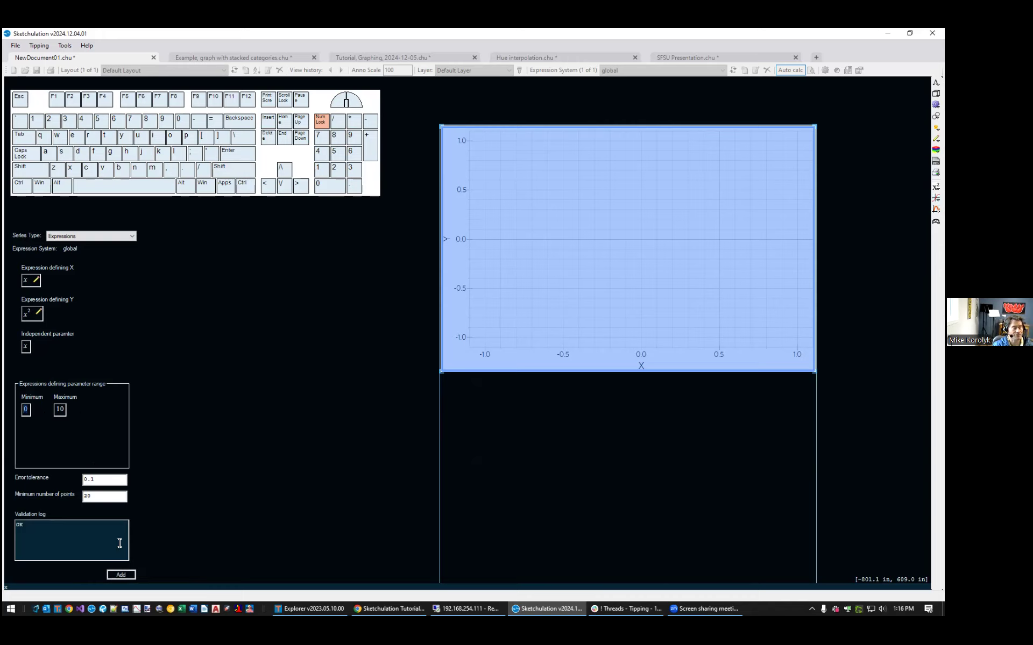
left_click(121, 575)
Finish adding the x^2 series, select the chart and open the Series Editor for it.
scroll(554, 386, "up", 8)
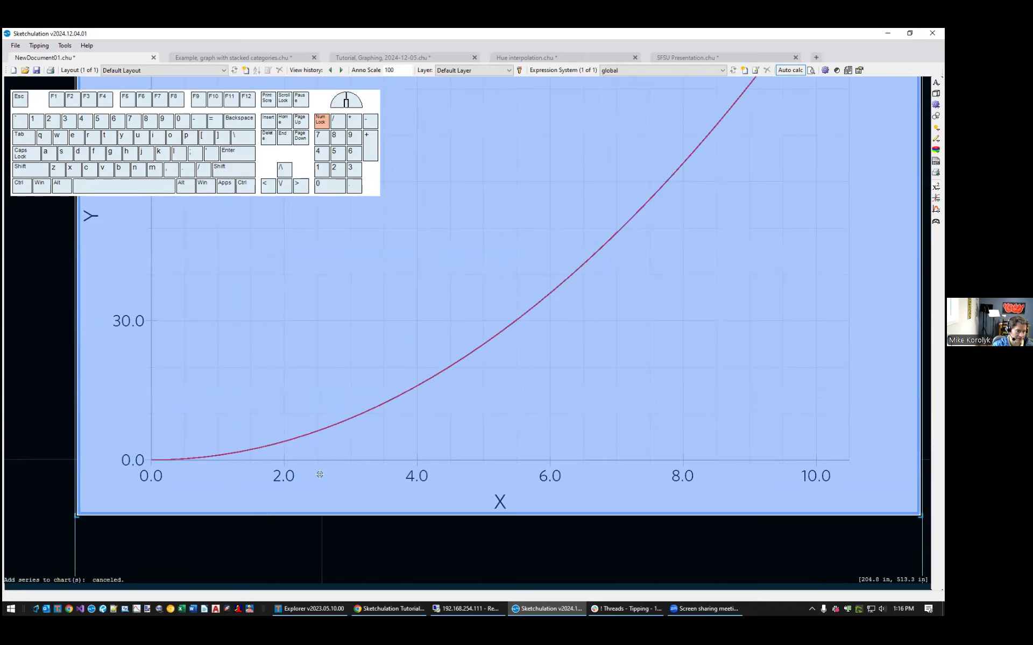
scroll(322, 465, "down", 5)
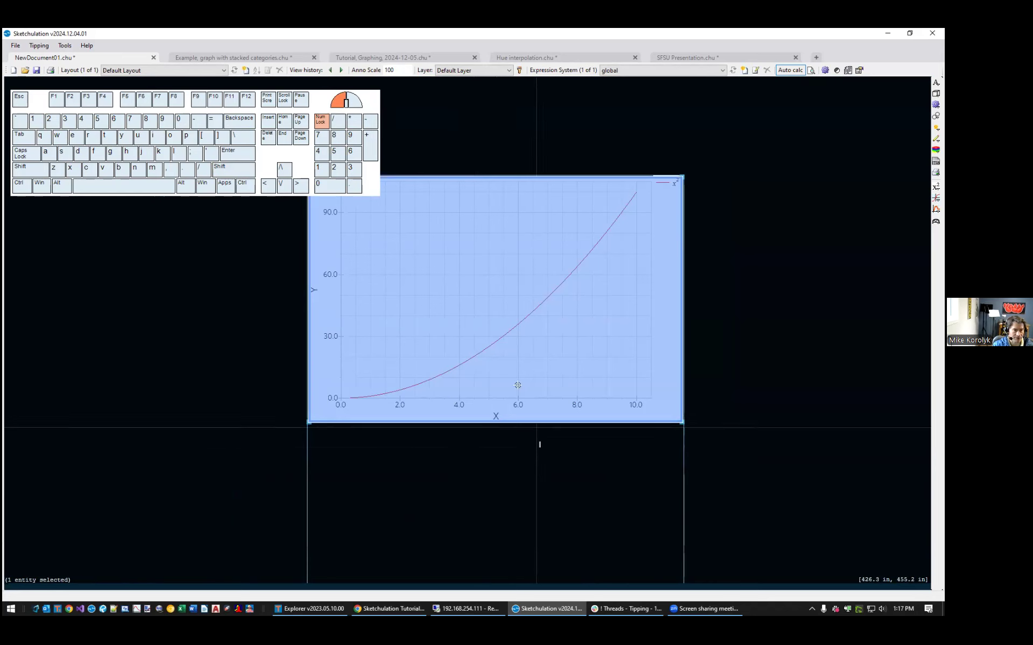
left_click_drag(569, 392, 568, 401)
type("eds")
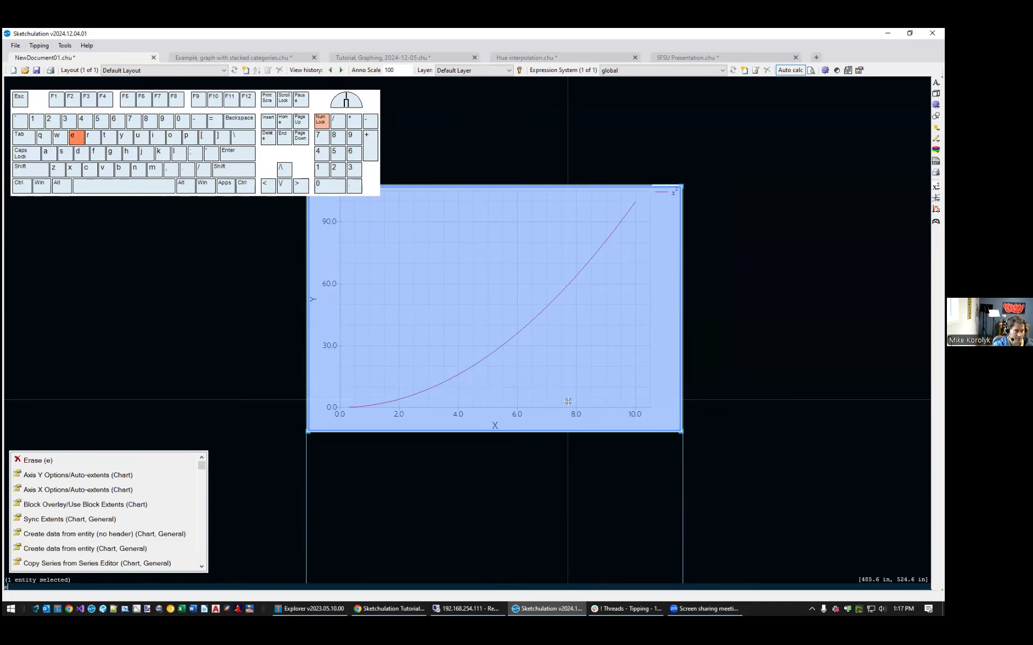
key("Return")
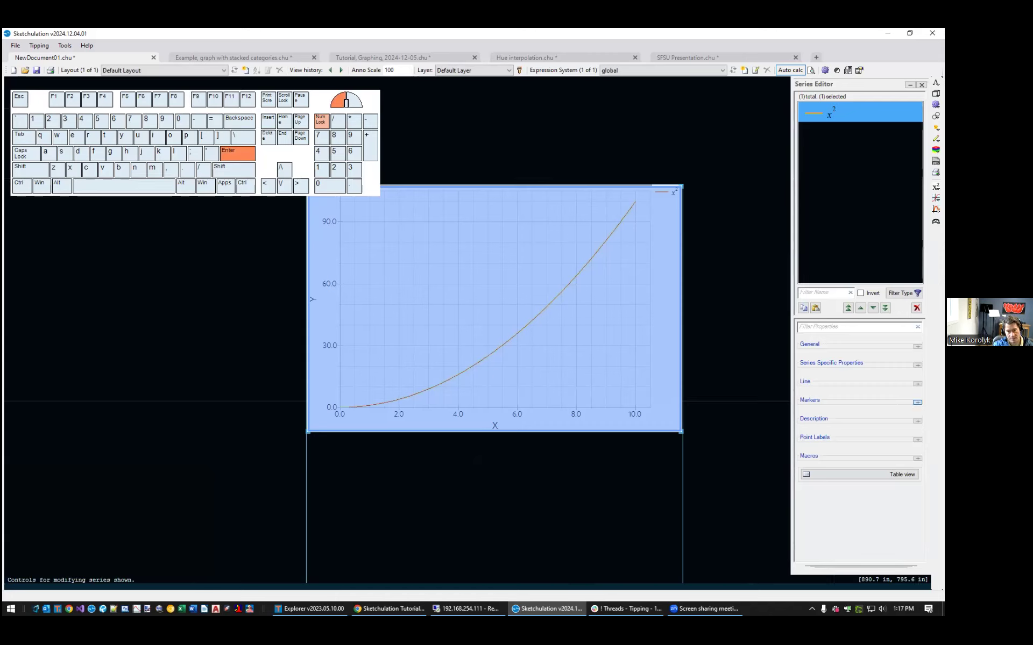
Set the marker symbol of the x^2 series to a circle.
left_click(917, 403)
left_click(893, 416)
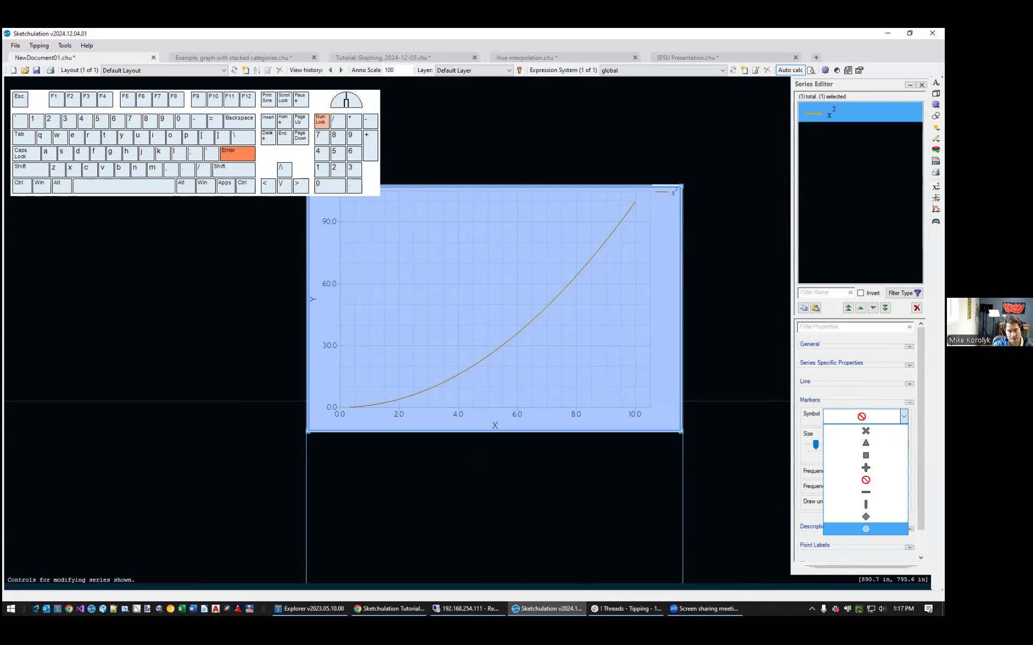
left_click(865, 528)
scroll(337, 401, "up", 5)
scroll(414, 400, "down", 5)
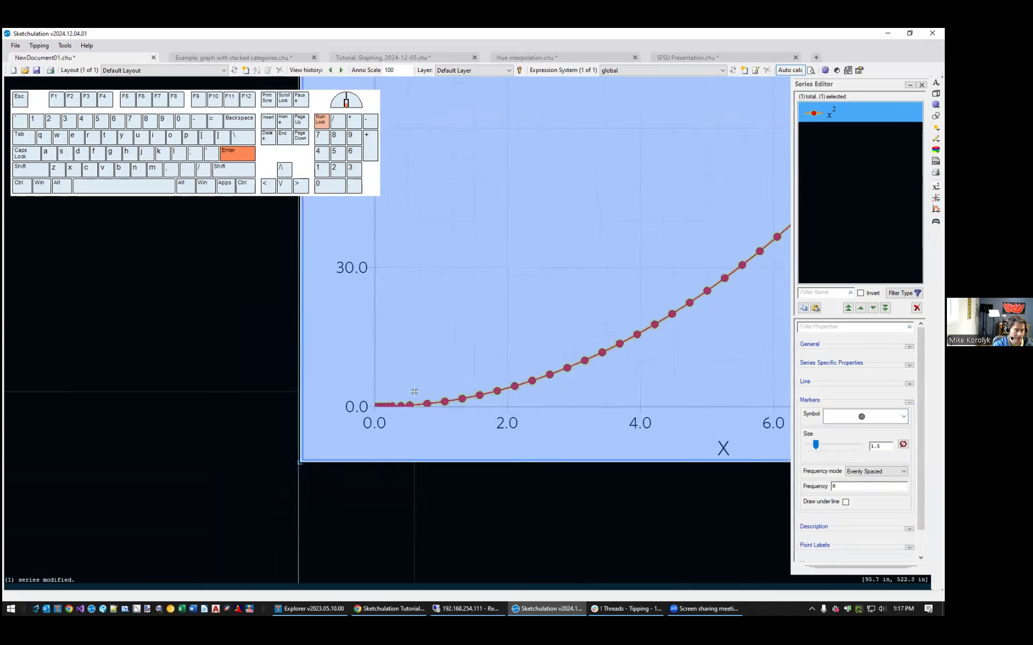
scroll(578, 332, "down", 3)
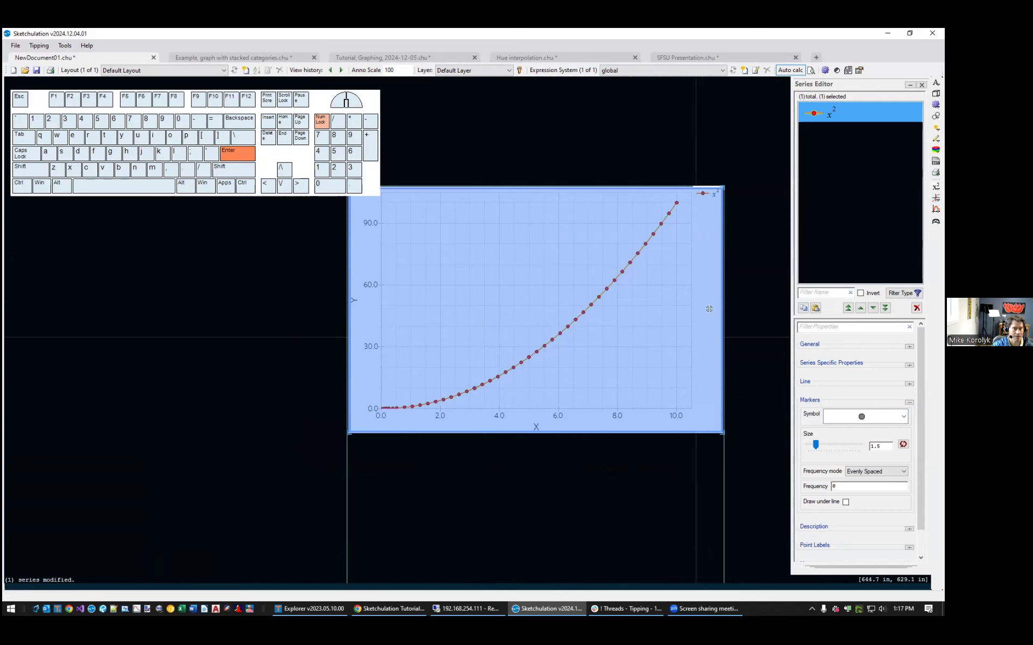
Select the chart and start adding another Expressions series to it.
scroll(452, 404, "up", 1)
scroll(417, 413, "down", 1)
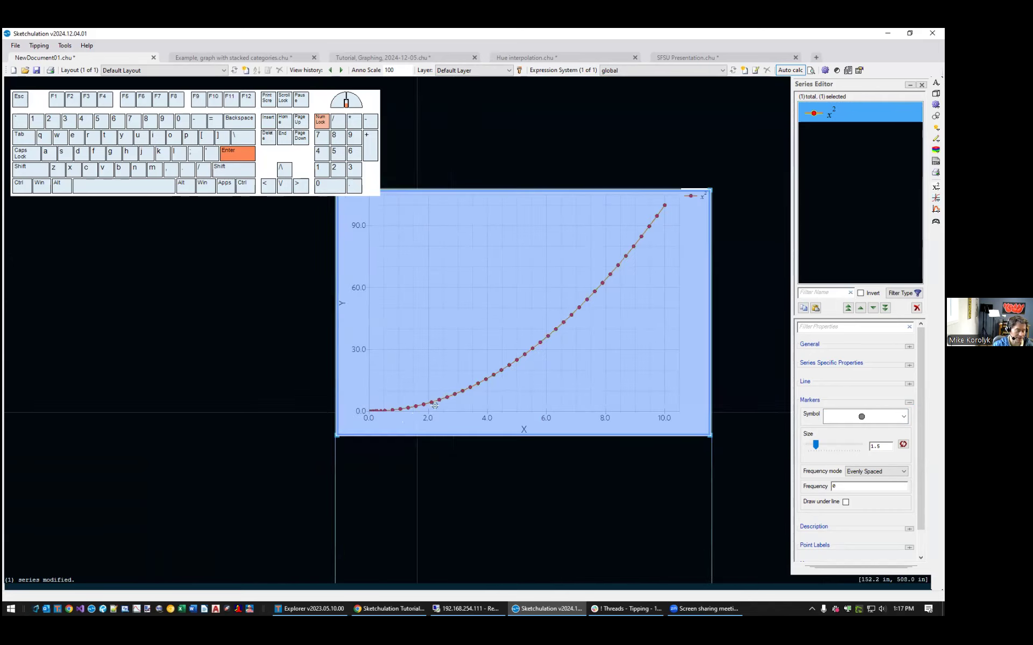
scroll(539, 360, "down", 1)
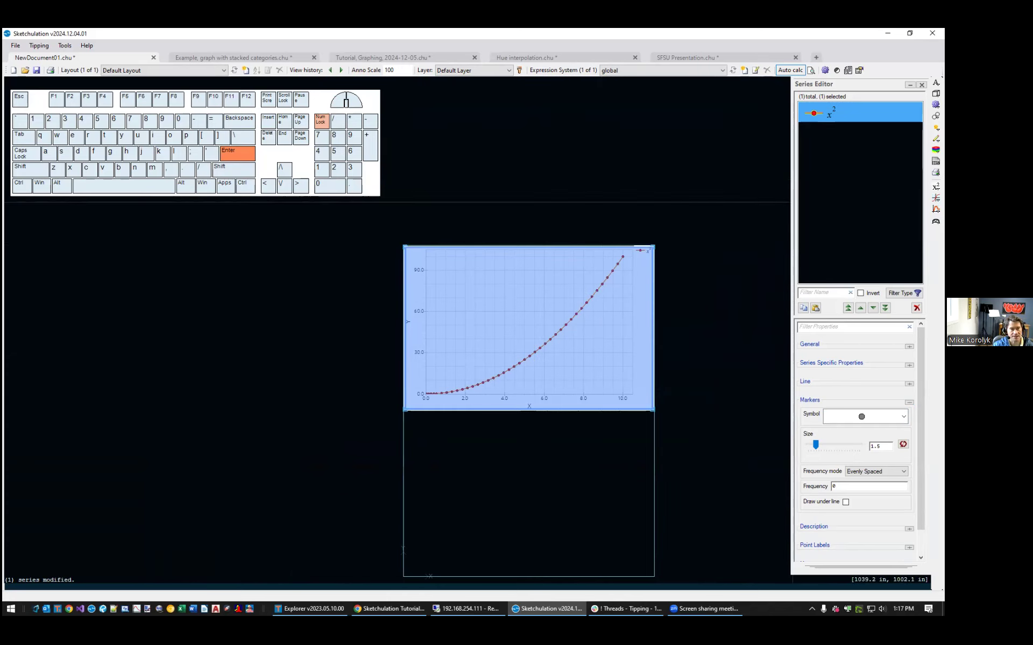
scroll(517, 430, "up", 2)
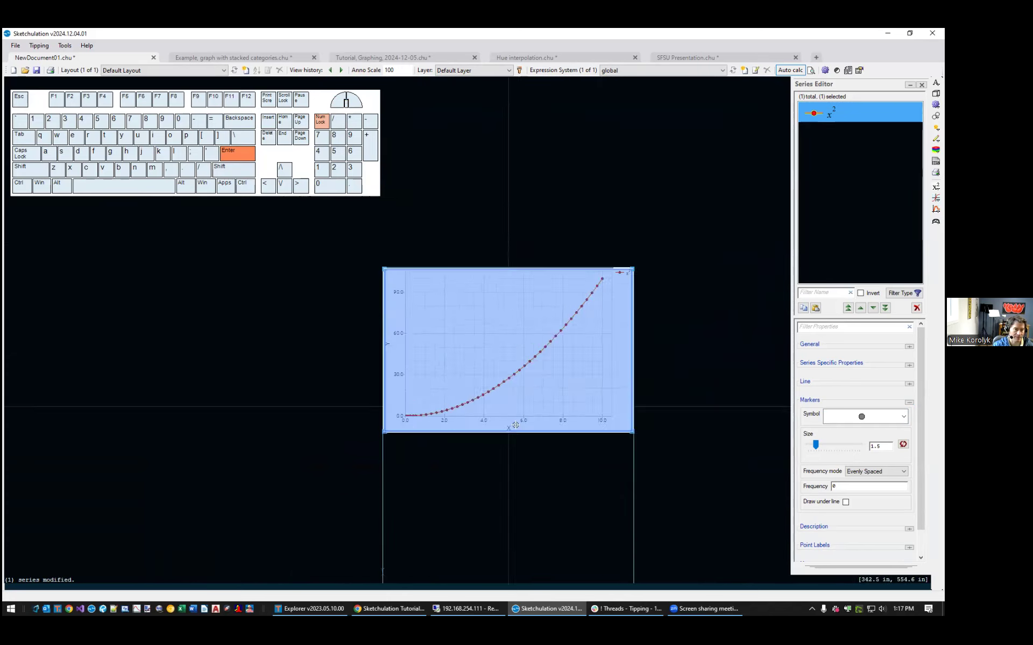
left_click(518, 446)
left_click(509, 382)
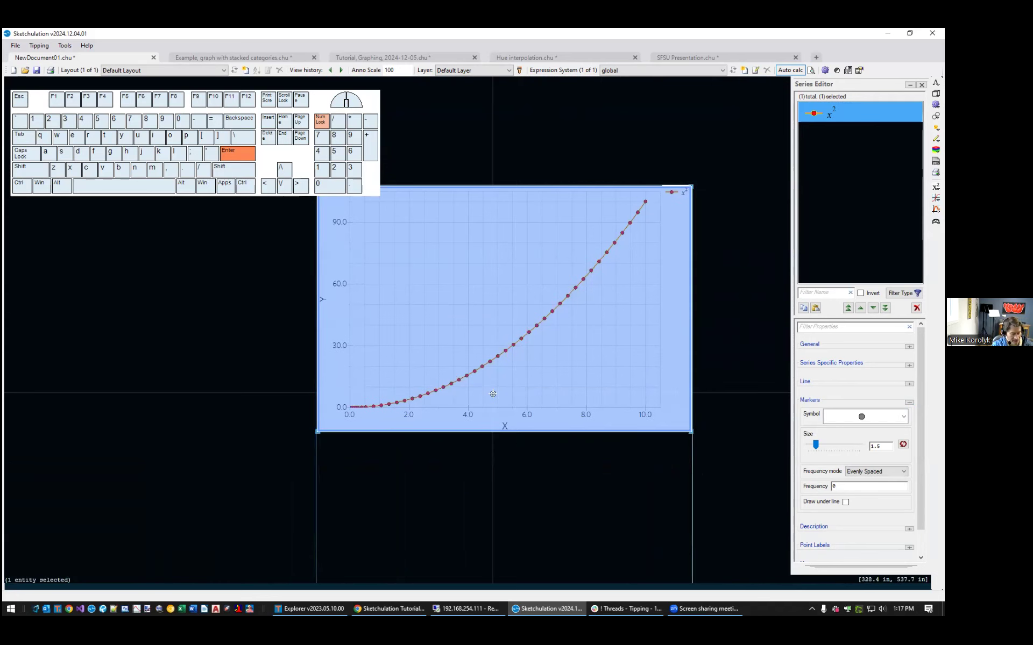
type("ser")
key("Return")
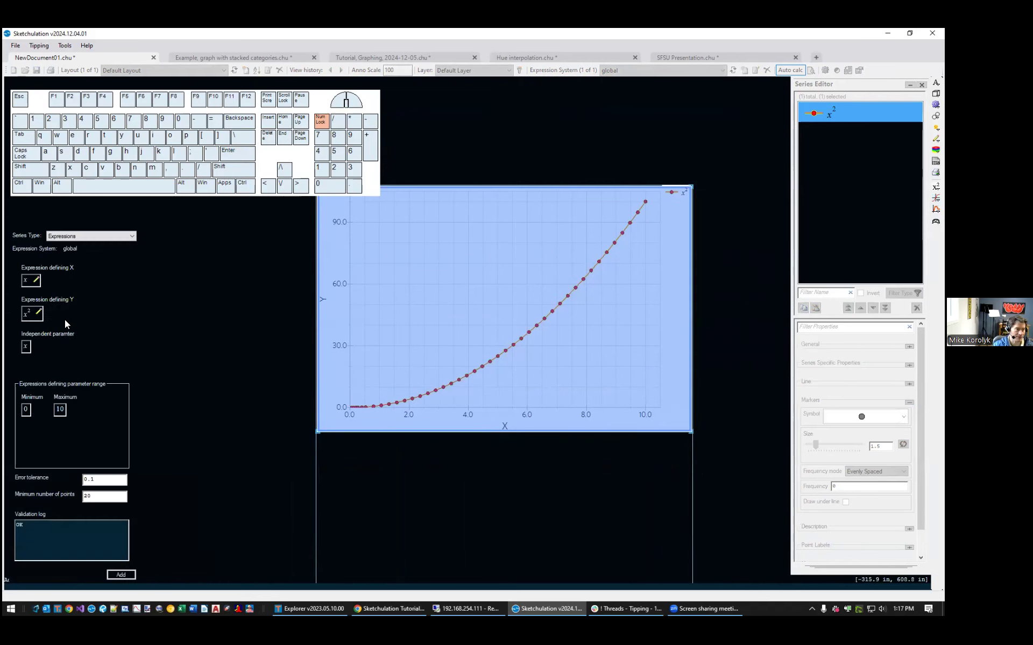
Define the second series with cos(x) as its X expression and sin(x) as its Y expression.
left_click(30, 282)
key("Left")
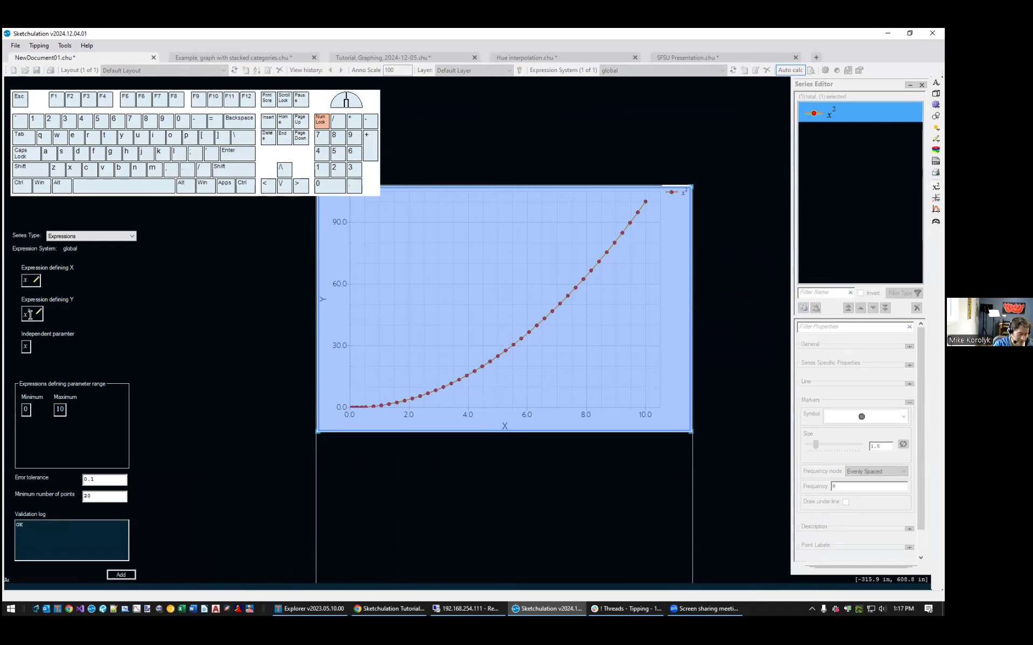
type("cos(")
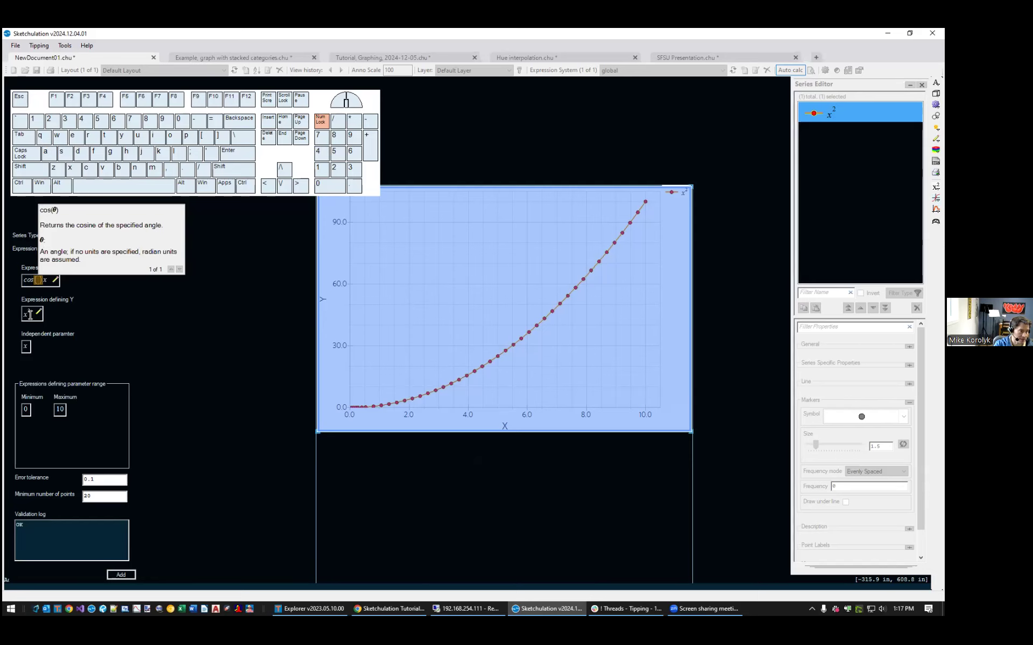
key("End")
type(")")
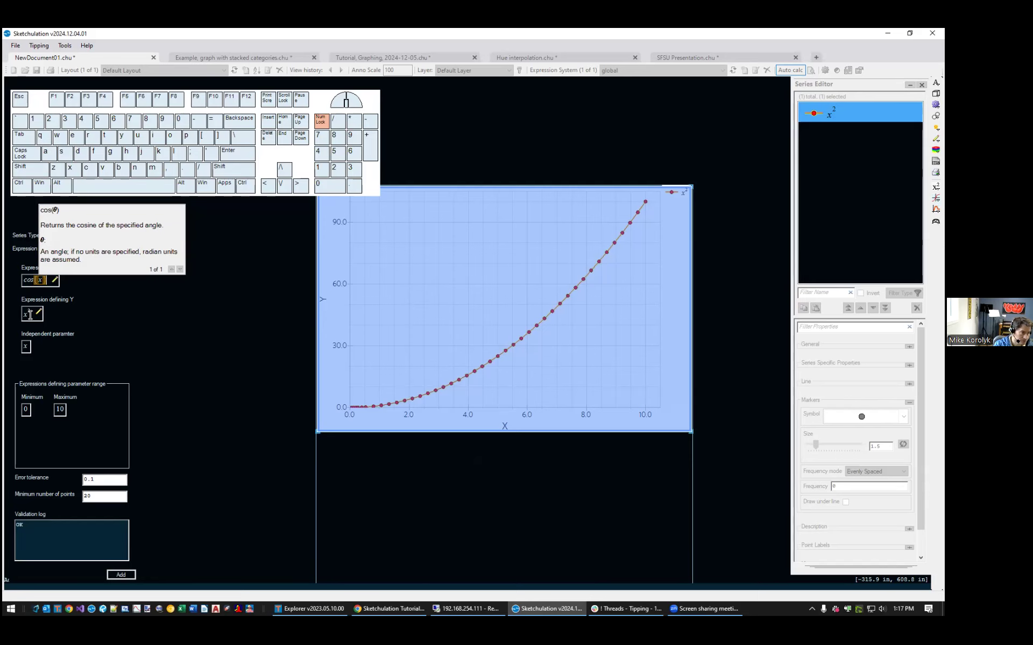
left_click(30, 316)
key("shift+Home")
type("sin(x)")
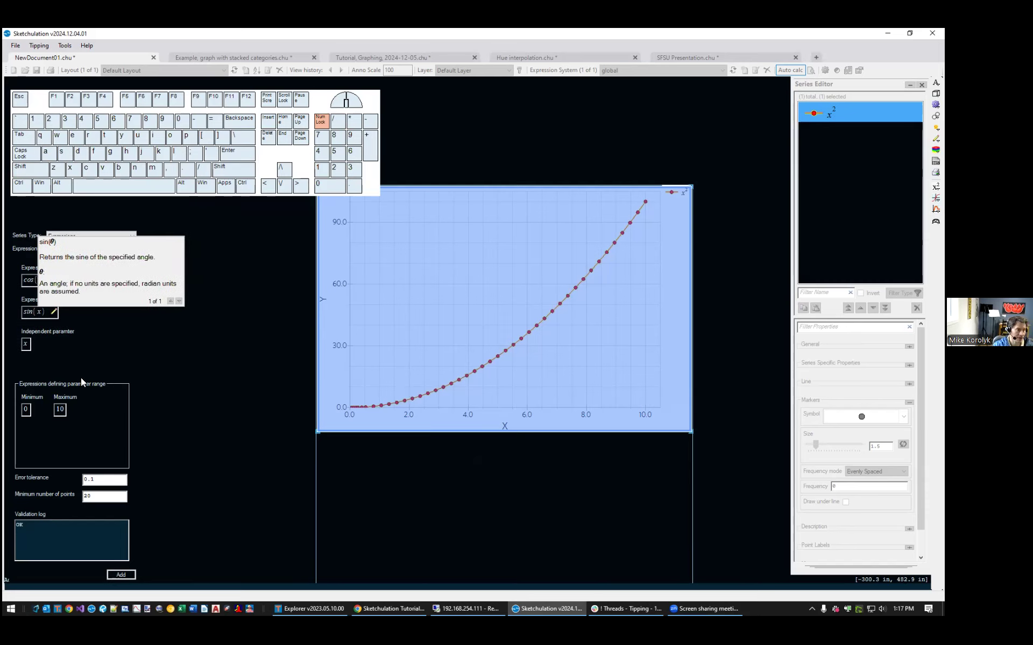
Set the maximum of the second series' parameter range to 2·π.
left_click(26, 345)
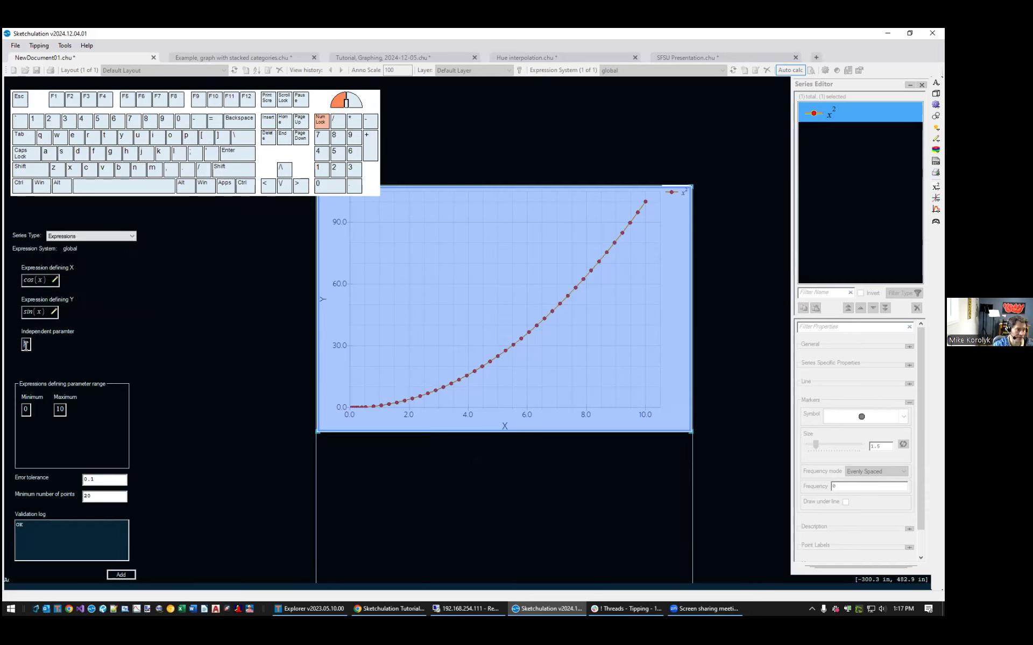
left_click(26, 410)
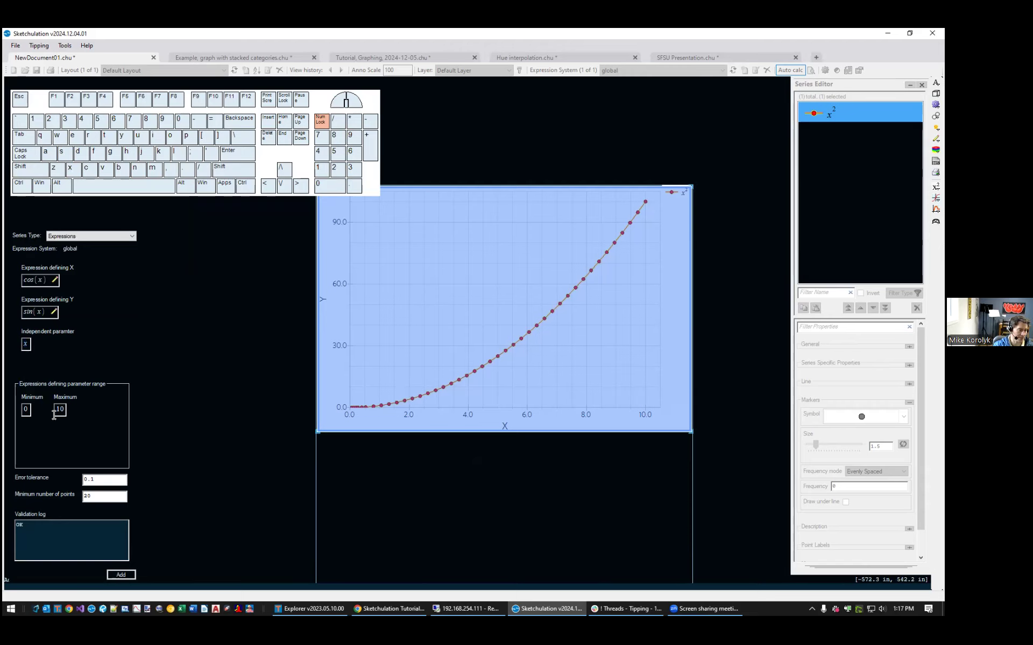
left_click_drag(55, 410, 61, 412)
type("2*")
key("shift+grave")
type("p")
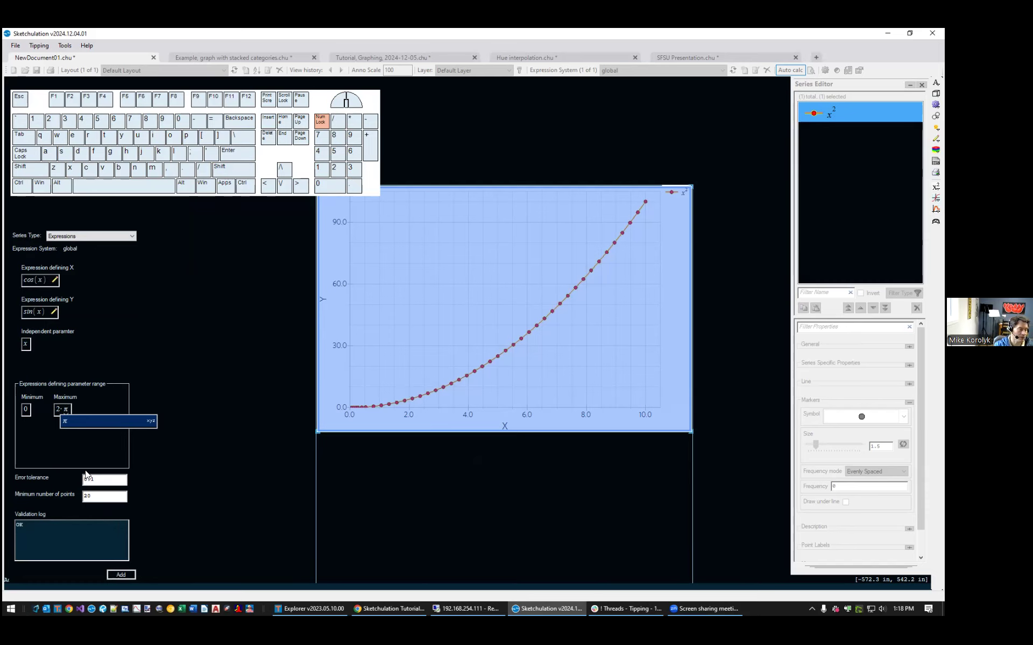
Set the parameter range's maximum to 360 deg and add the second series to the chart.
key("shift+Home")
type("360deg")
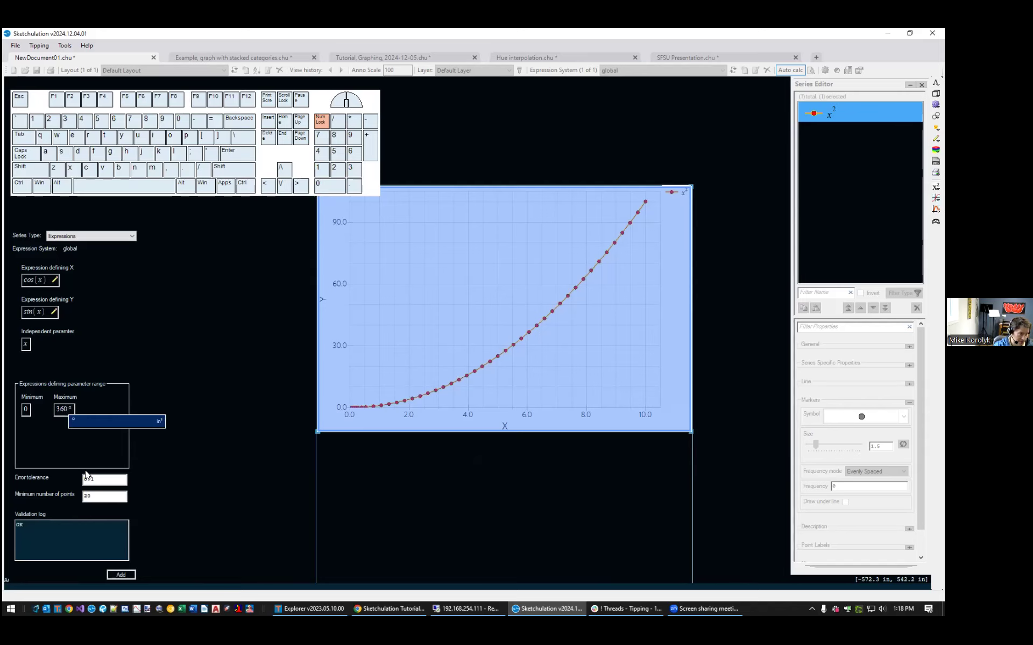
left_click(128, 576)
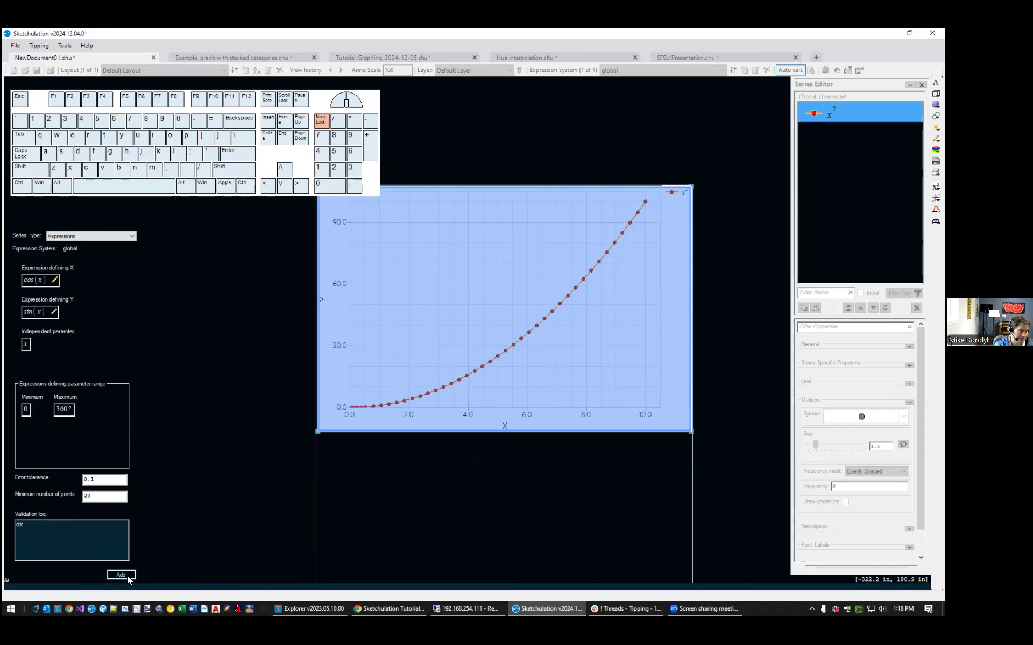
left_click(127, 575)
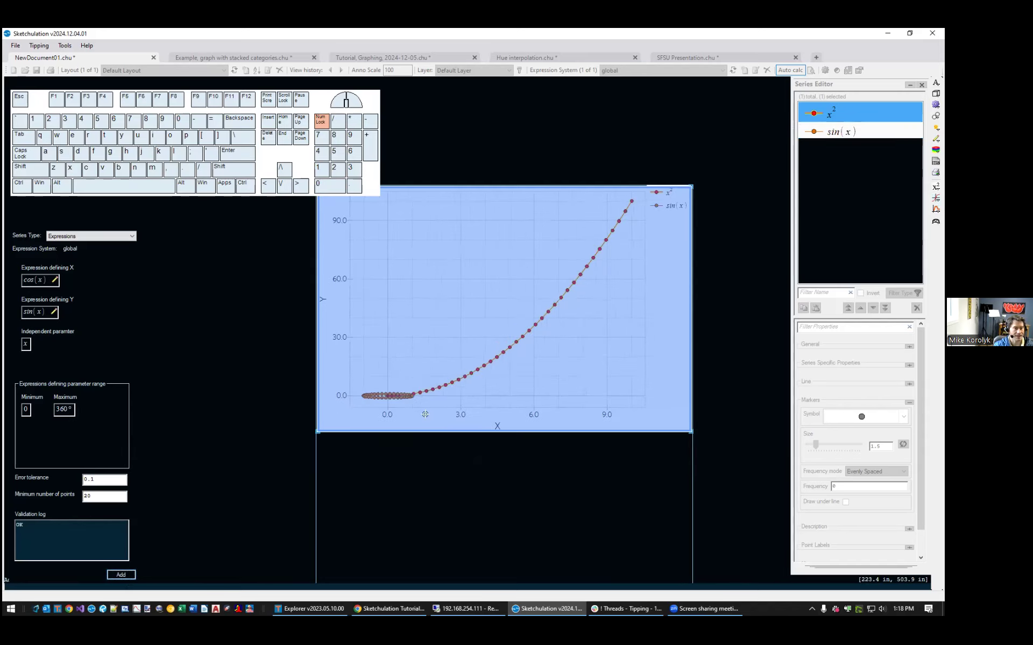
scroll(425, 414, "up", 2)
scroll(312, 385, "up", 2)
scroll(364, 357, "down", 2)
middle_click_drag(502, 362, 429, 445)
left_click(454, 494)
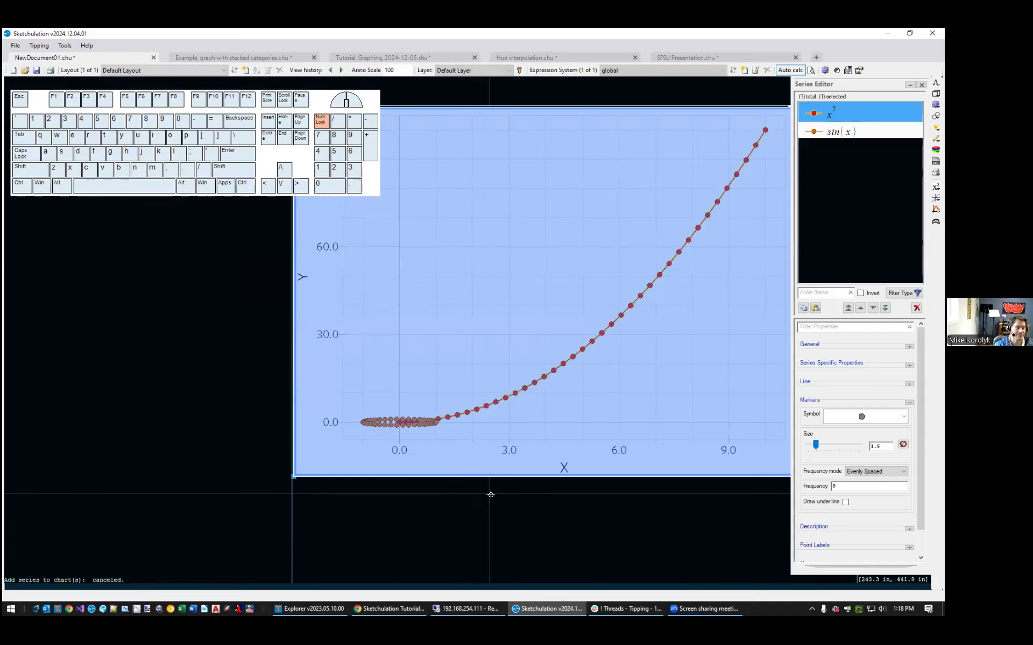
Select the chart and change the Y expression of its sin(x) series to 60*sin(x).
scroll(622, 497, "down", 1)
middle_click_drag(621, 497, 503, 472)
left_click_drag(496, 481, 470, 438)
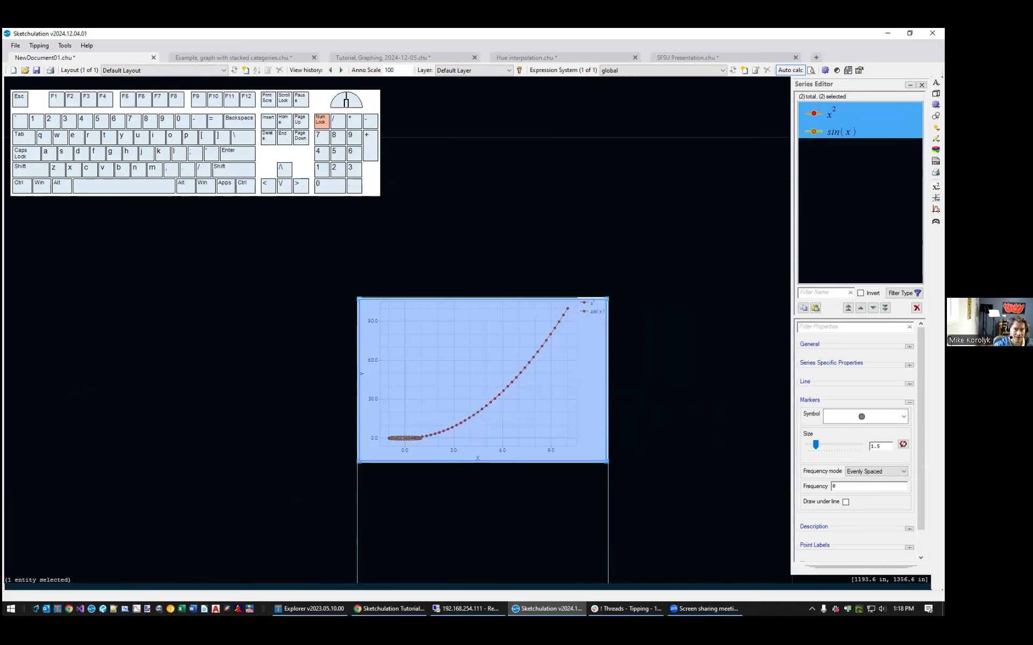
double_click(839, 132)
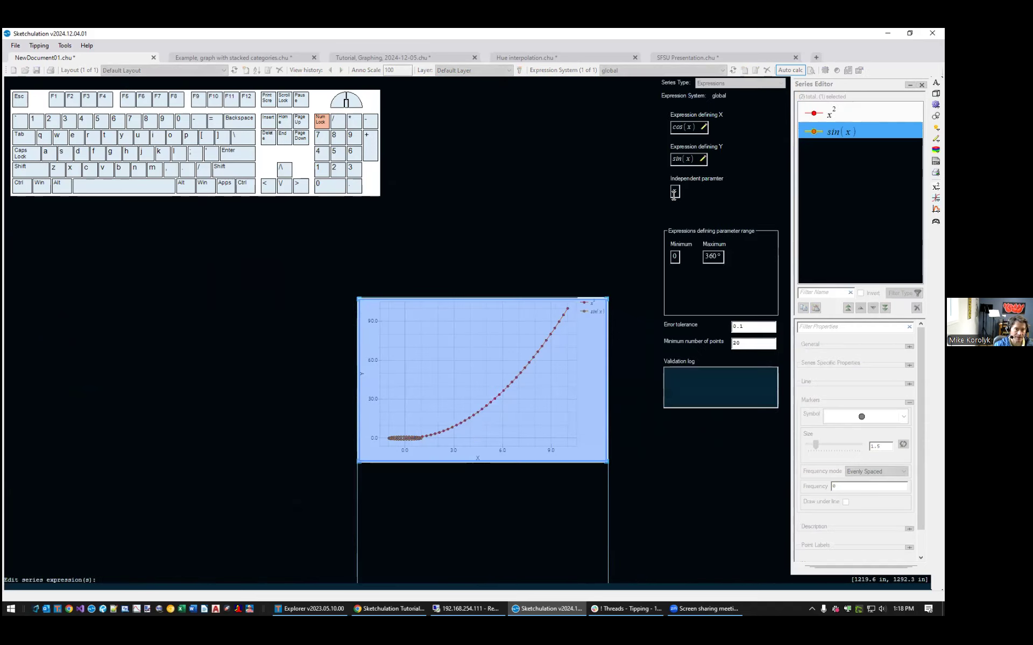
left_click(682, 161)
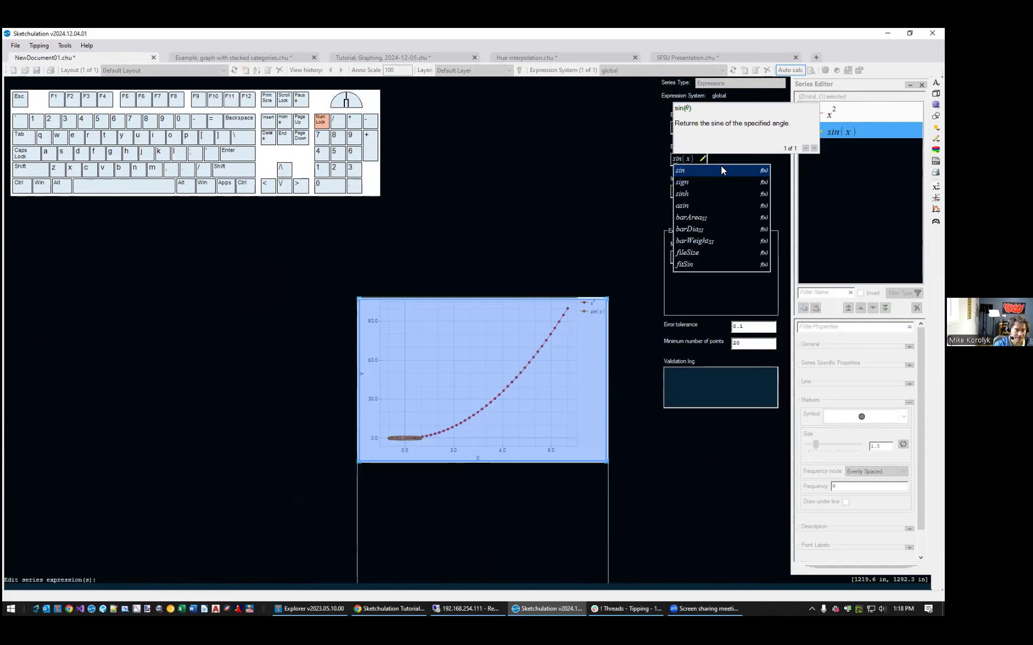
type("60*")
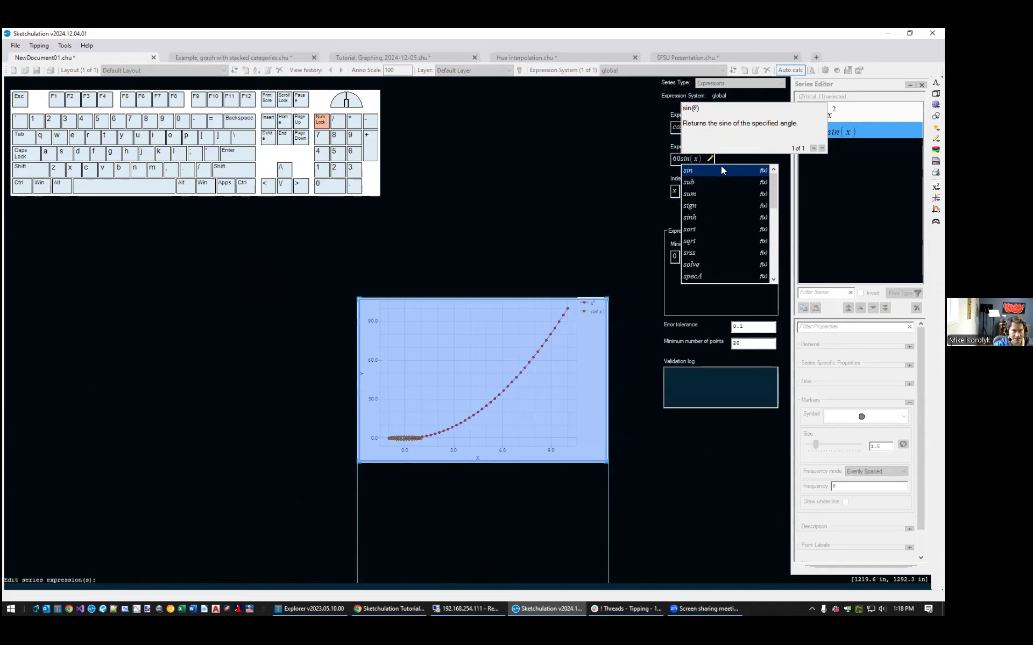
Change the X expression of the same series to 60*cos(x) and finish editing it.
left_click(694, 128)
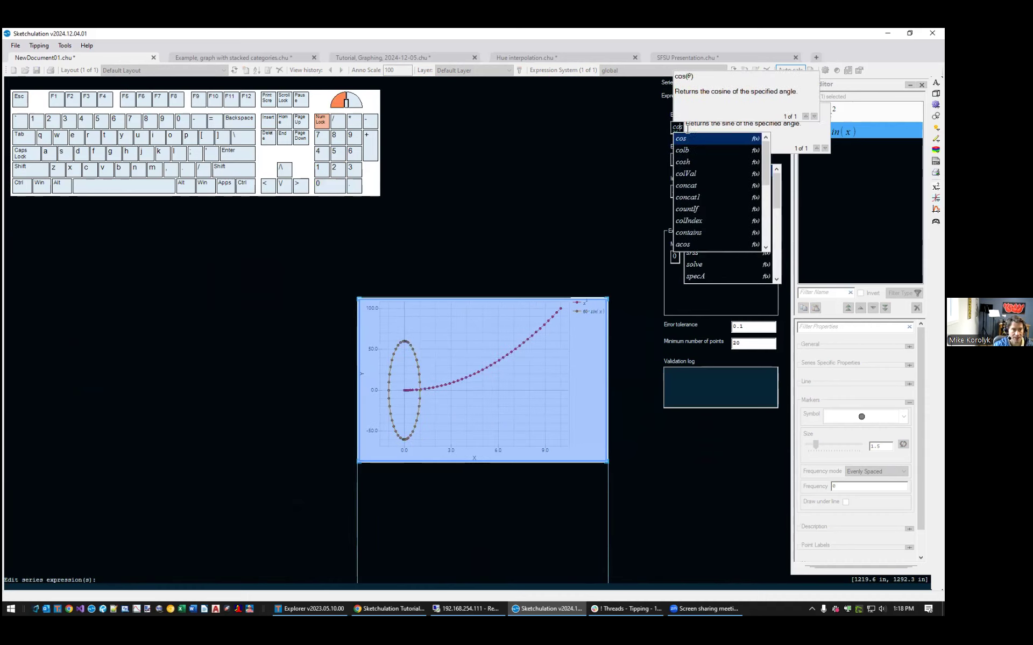
key("Home")
type("60*")
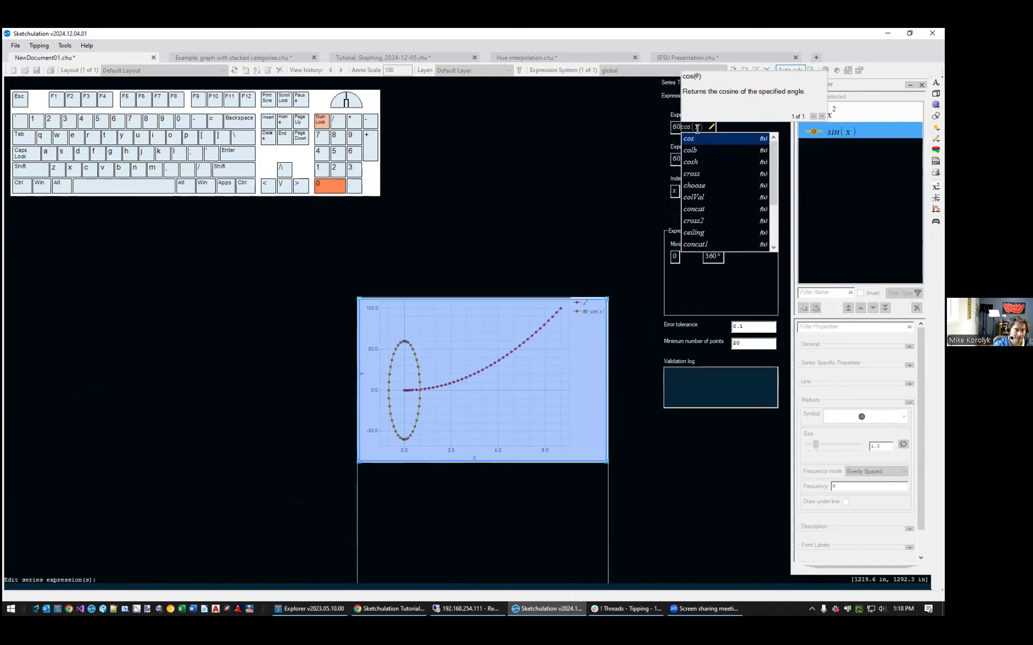
left_click(721, 387)
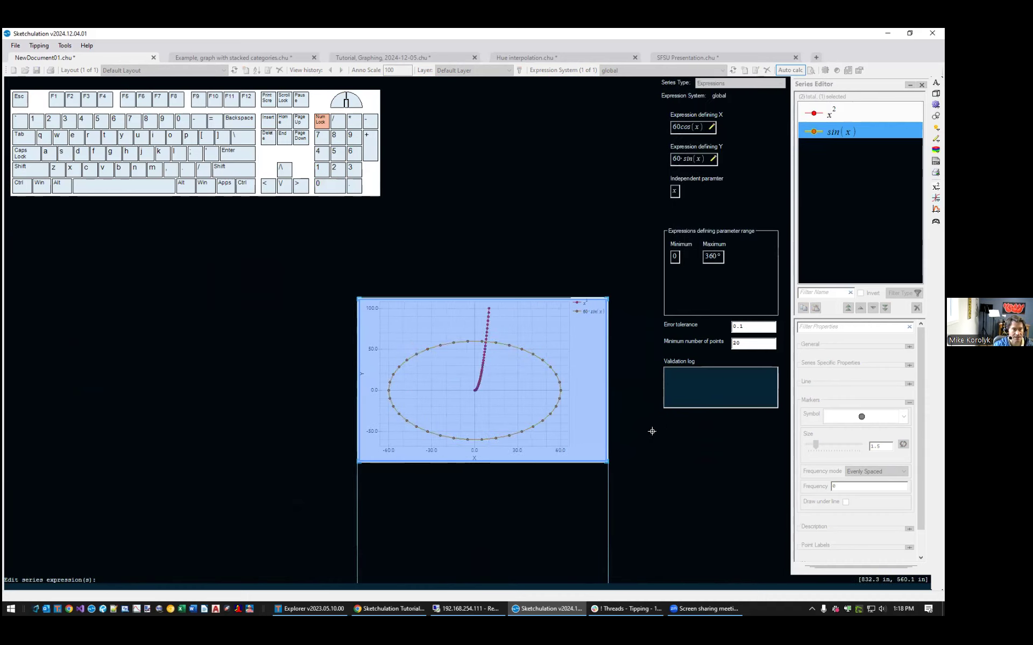
key("Escape")
Reselect the chart to list both of its series in the Series Editor.
scroll(395, 490, "up", 1)
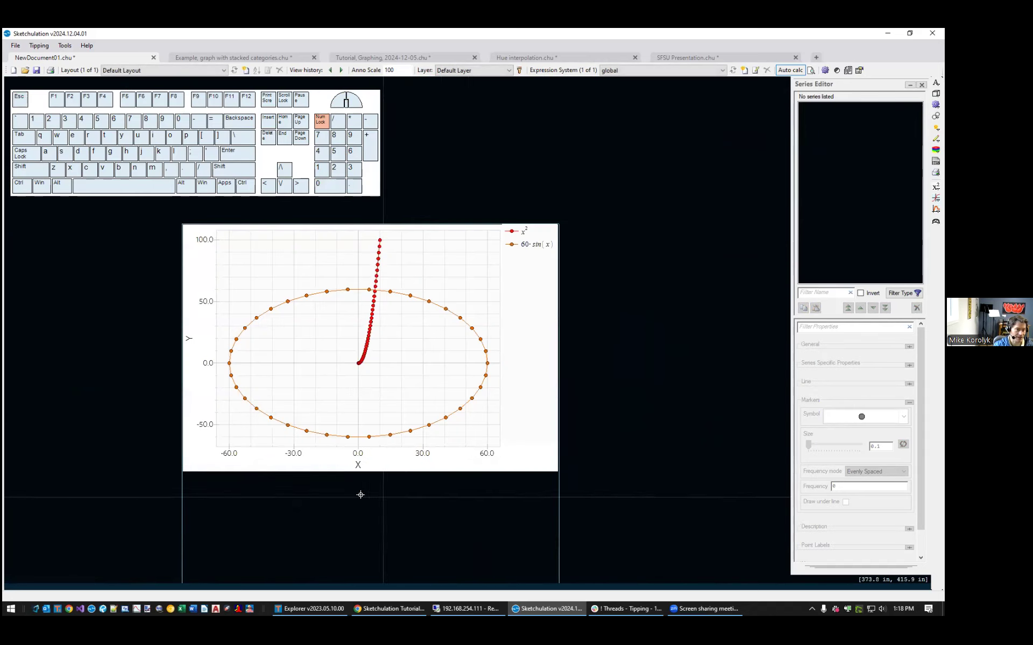
middle_click_drag(358, 453, 405, 478)
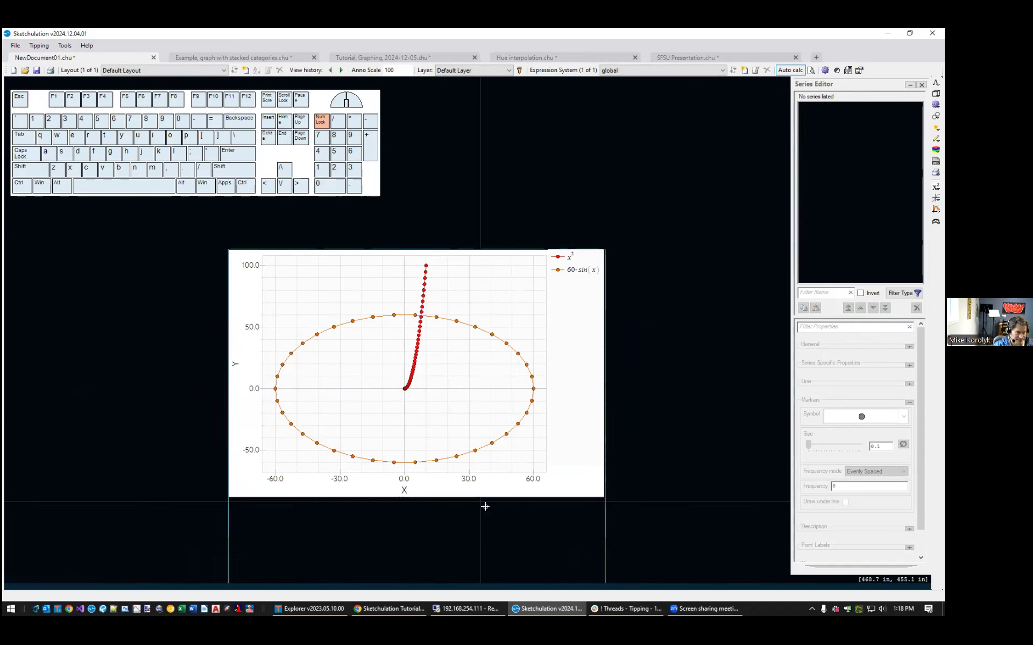
middle_click_drag(532, 498, 544, 457)
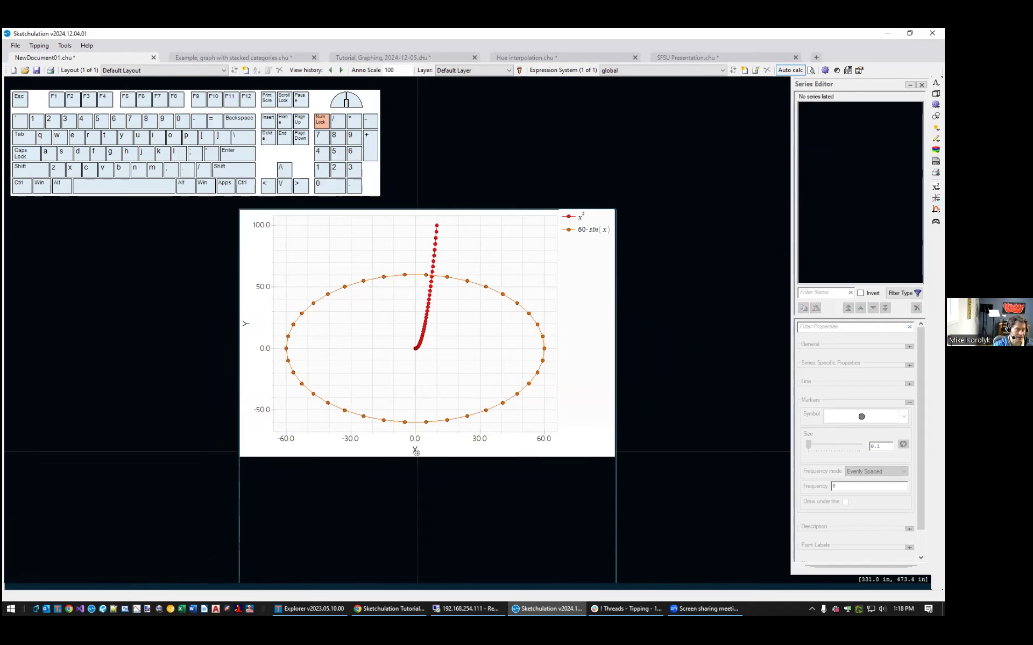
left_click(549, 454)
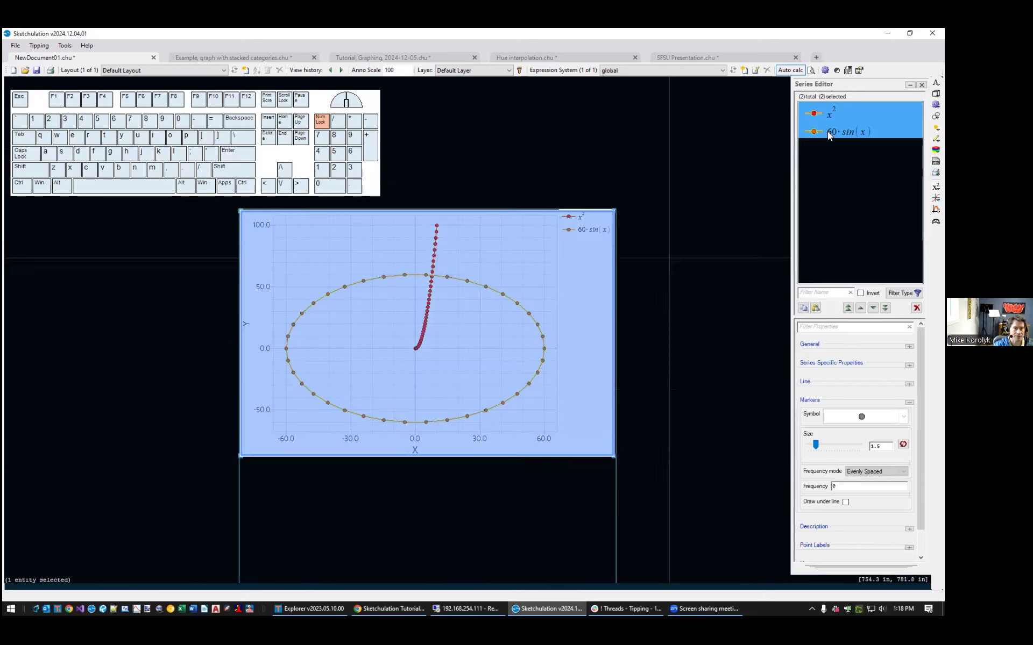
mouse_move(921, 425)
left_mouse_down()
mouse_move(920, 449)
mouse_move(921, 424)
left_mouse_up()
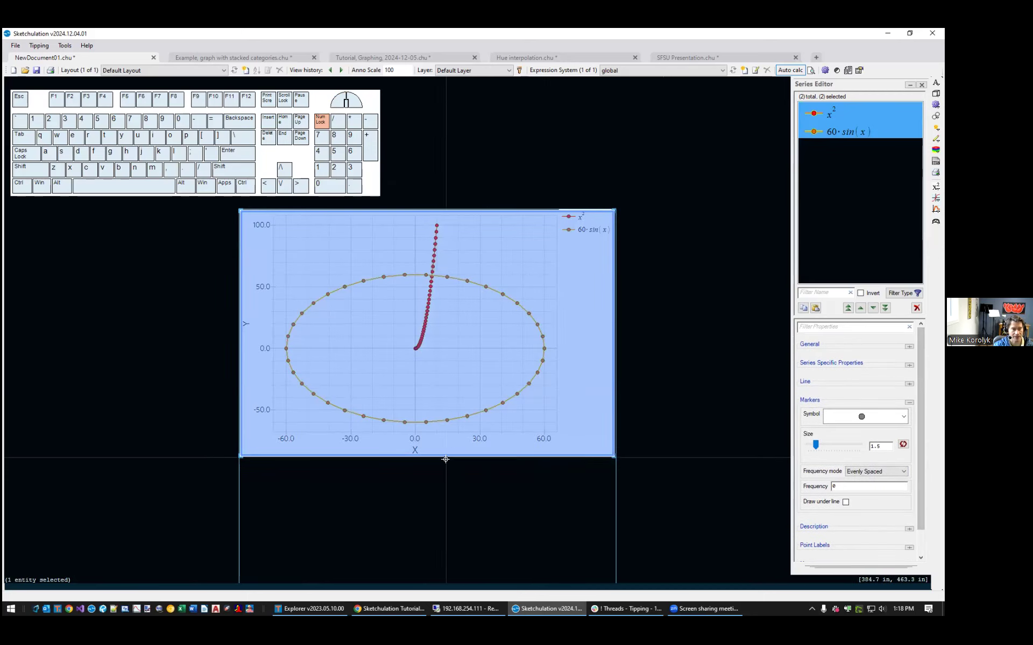
Show the selected chart's properties in the Entity Editor and turn on Equal Scales.
scroll(485, 430, "down", 2)
scroll(564, 419, "up", 2)
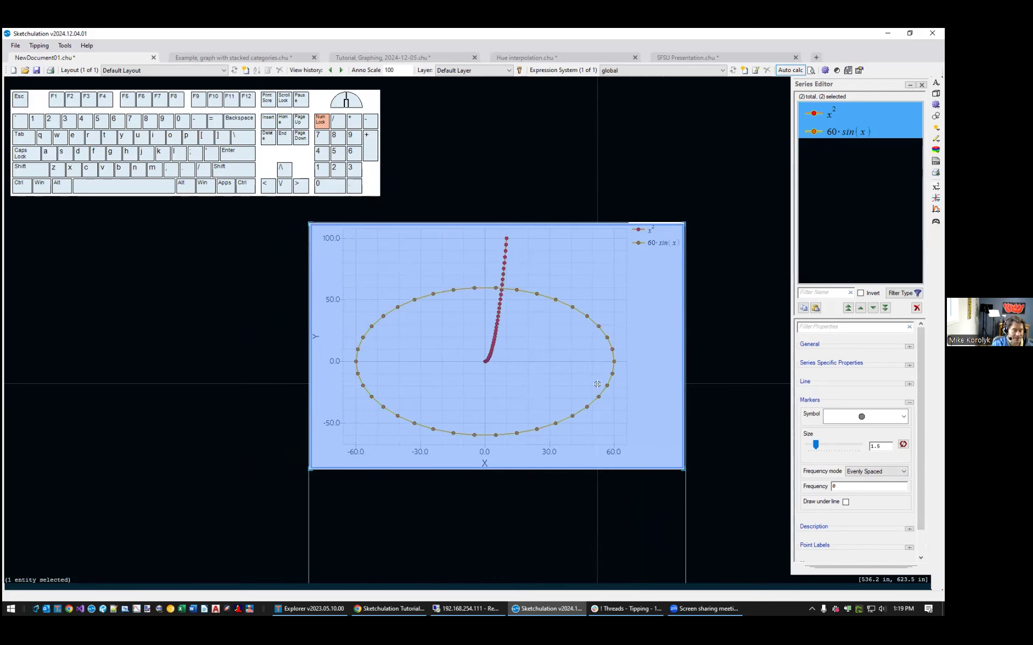
middle_click_drag(602, 475, 597, 426)
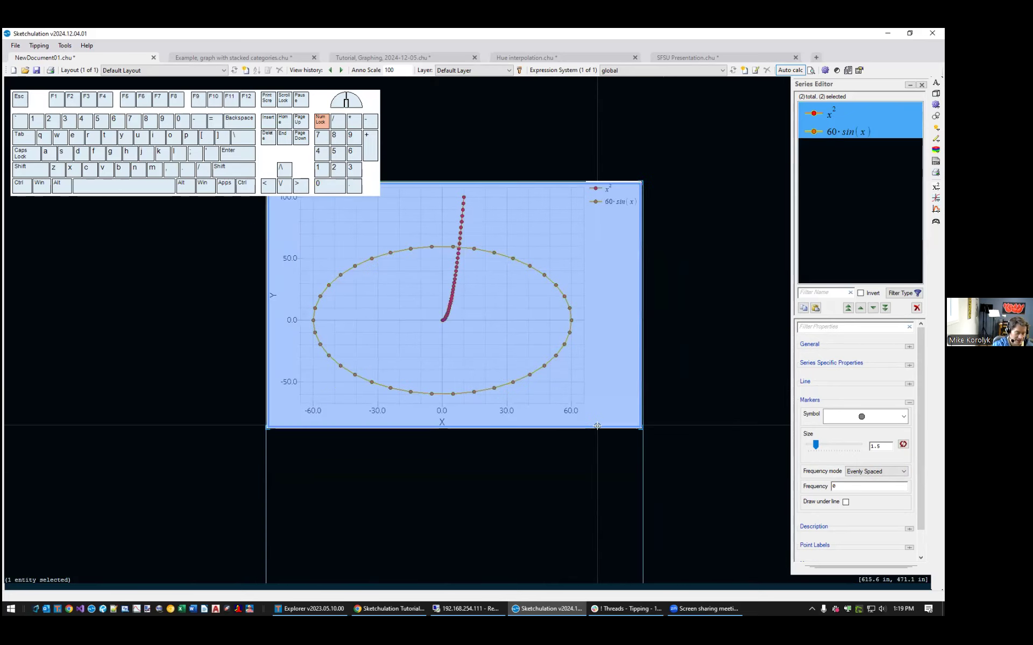
key("m")
key("Return")
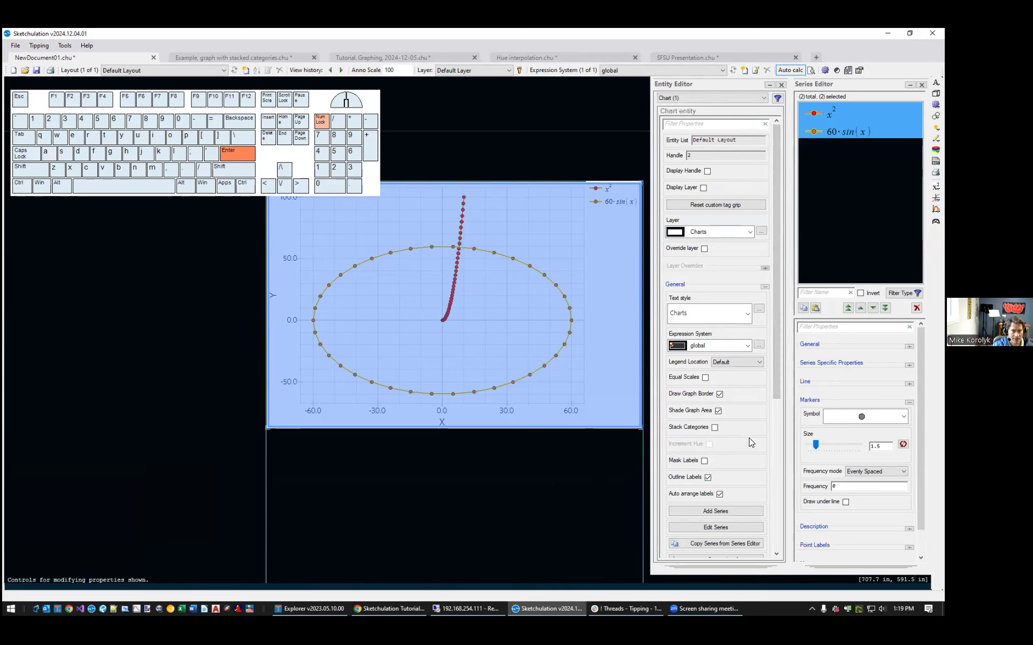
left_click(705, 377)
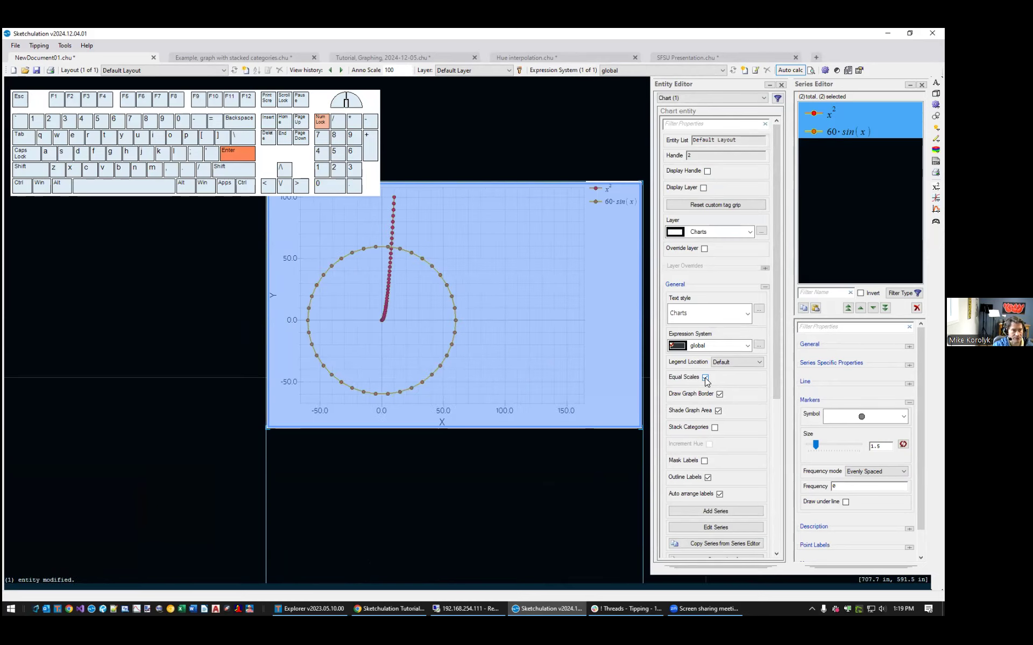
left_click(705, 378)
left_click(705, 377)
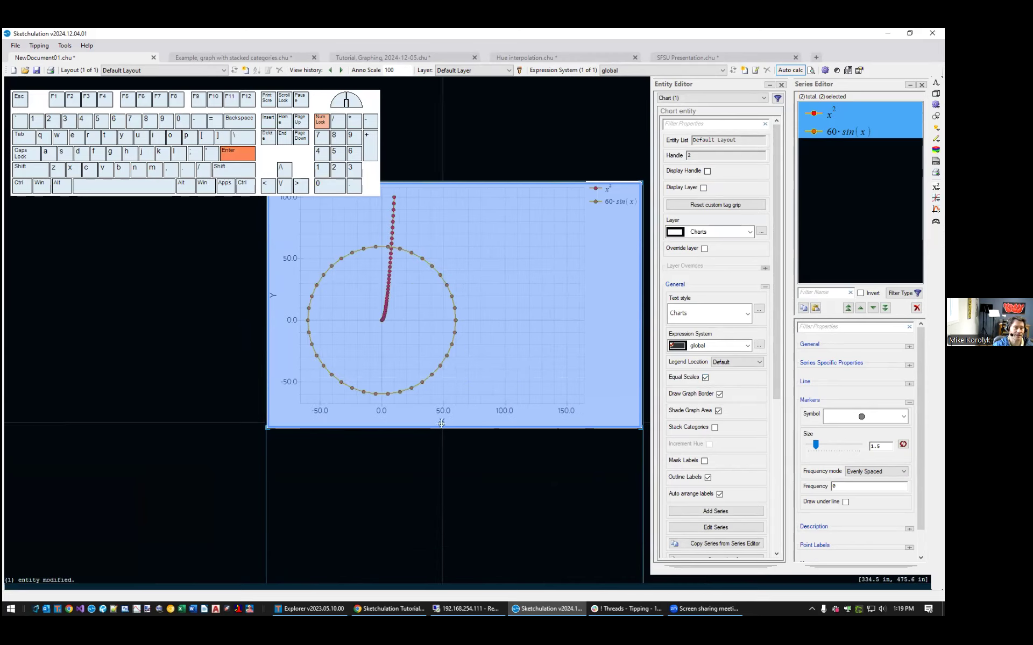
Turn off the chart's Equal Scales, Draw Graph Border and Shade Graph Area options.
middle_click_drag(434, 423, 426, 476)
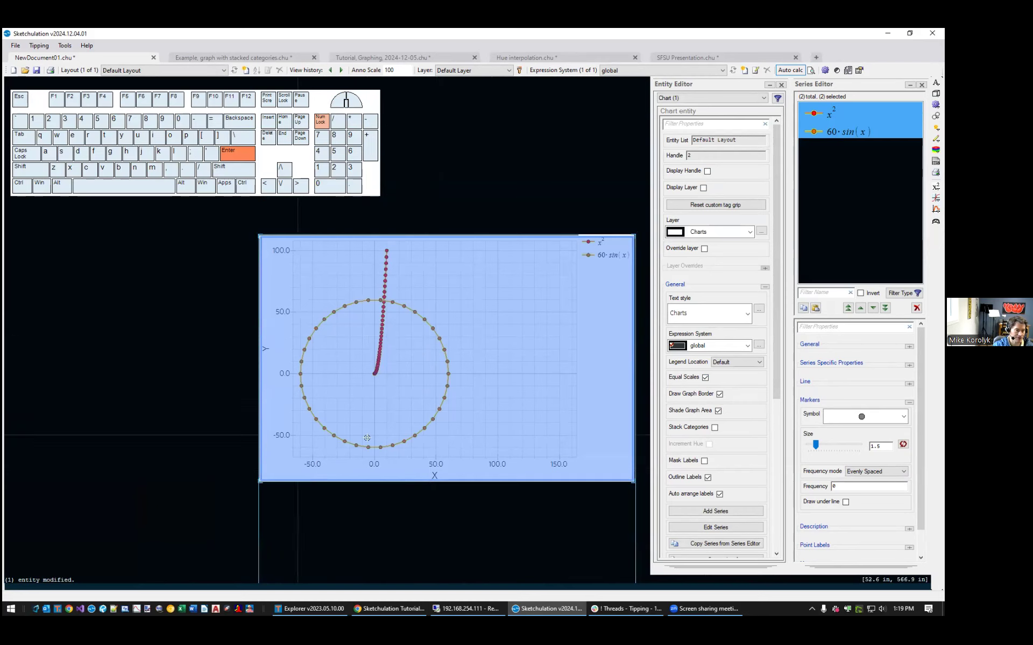
left_click(704, 378)
left_click(719, 394)
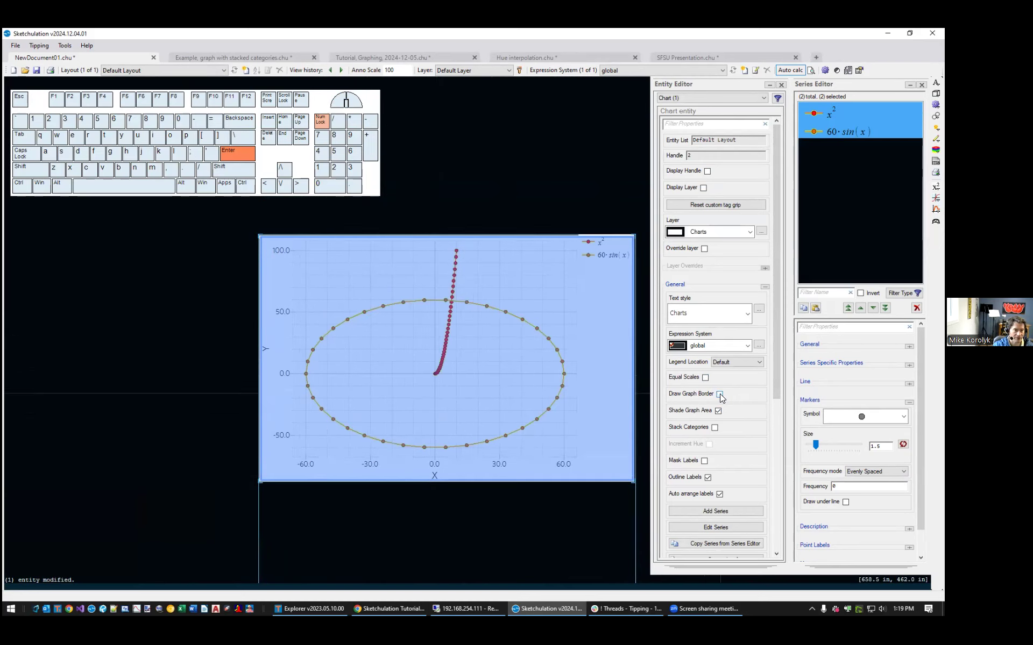
left_click(717, 411)
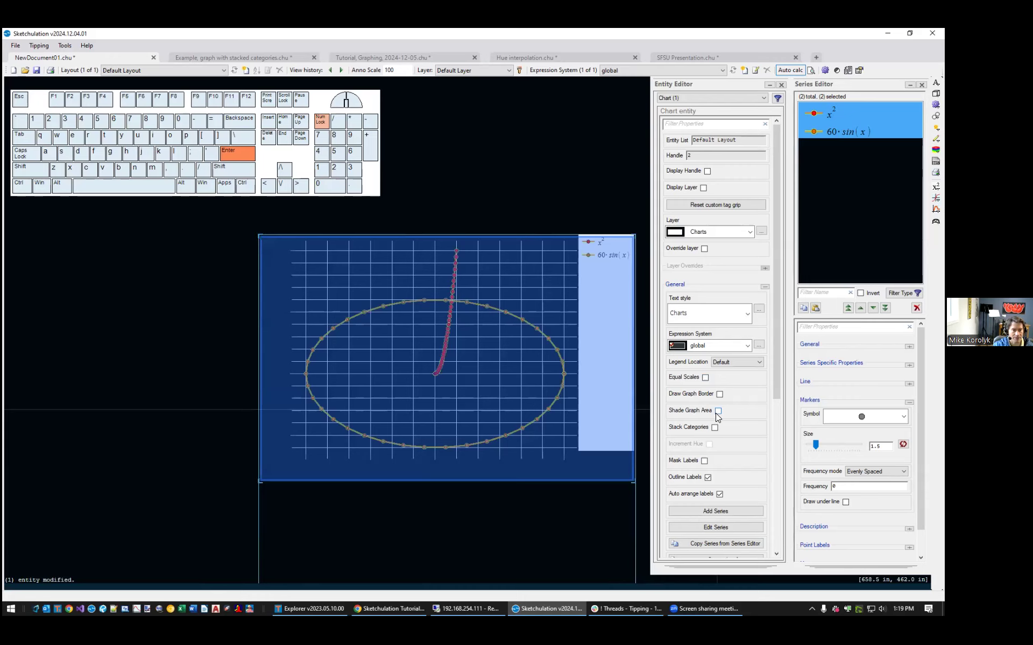
Switch the drawing background to white, reselect the chart and turn Shade Graph Area back on.
middle_click_drag(393, 468, 350, 482)
key("Escape")
scroll(420, 509, "down", 1)
middle_click_drag(425, 509, 420, 492)
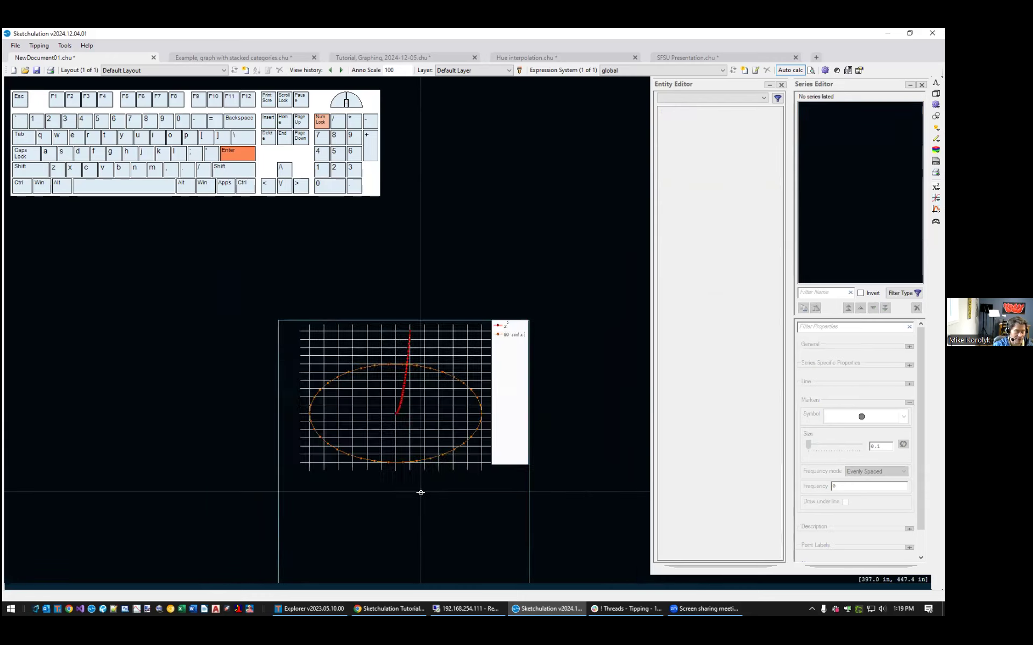
scroll(421, 493, "up", 1)
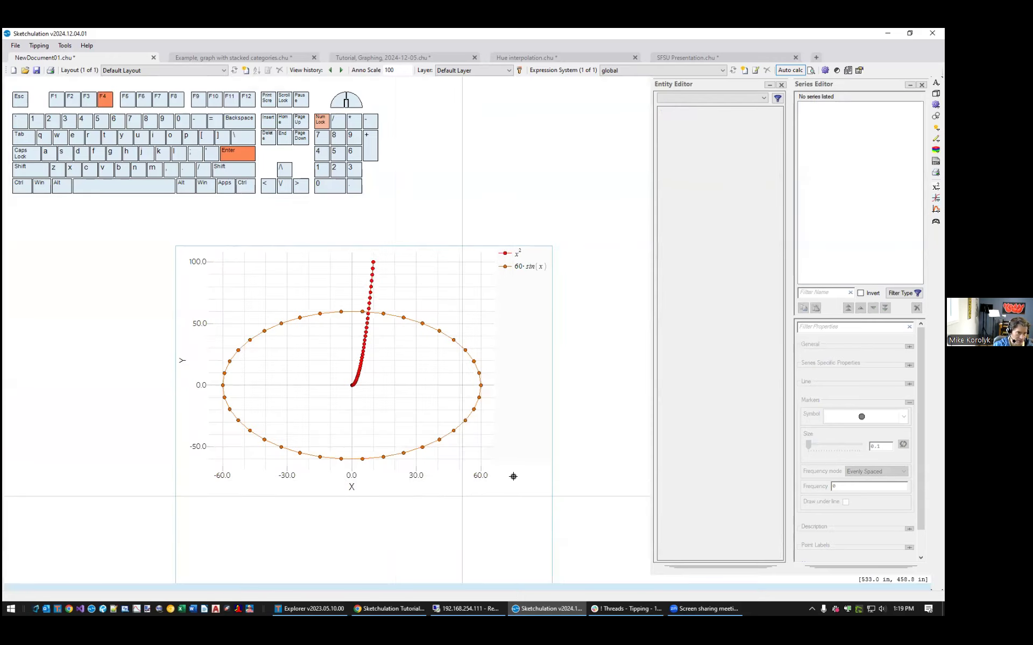
left_click(414, 436)
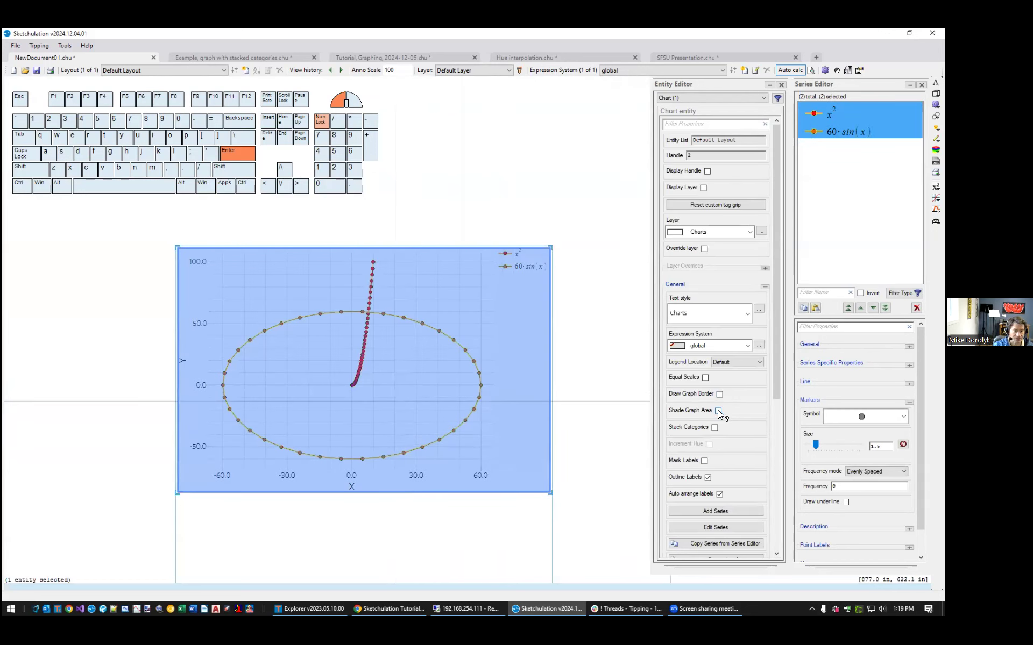
left_click(717, 410)
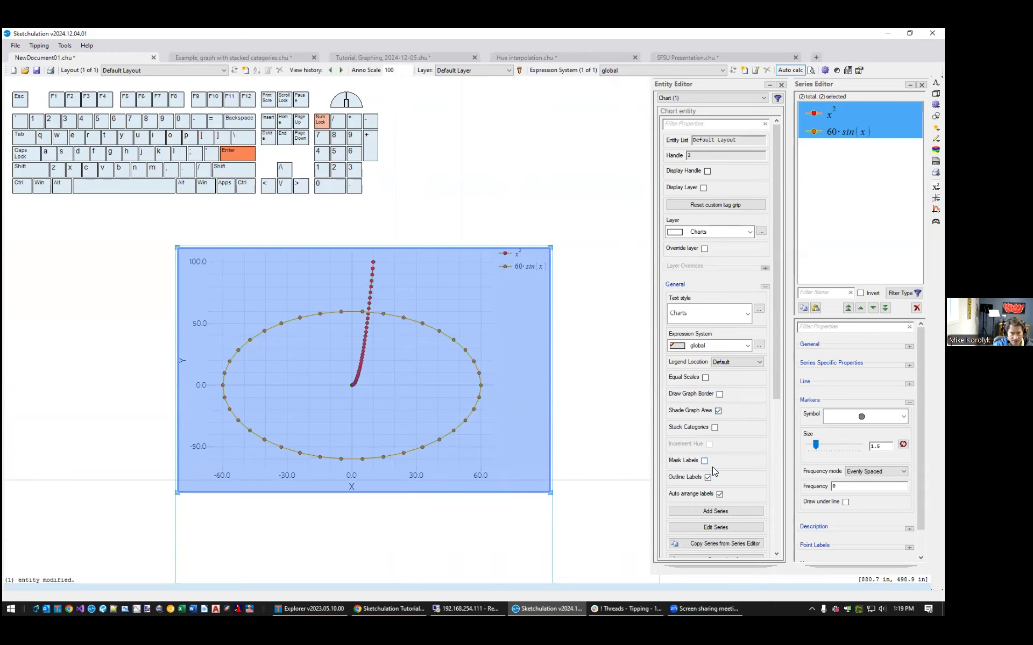
Set the chart's title to "My Chart" in its title properties.
left_click_drag(778, 391, 776, 483)
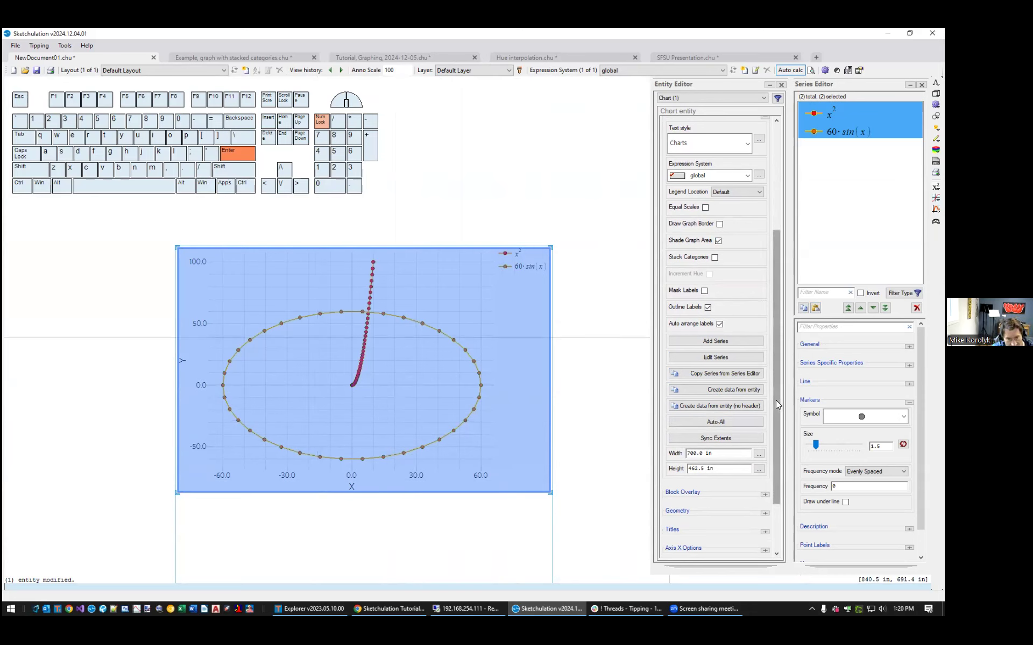
left_click_drag(775, 401, 792, 459)
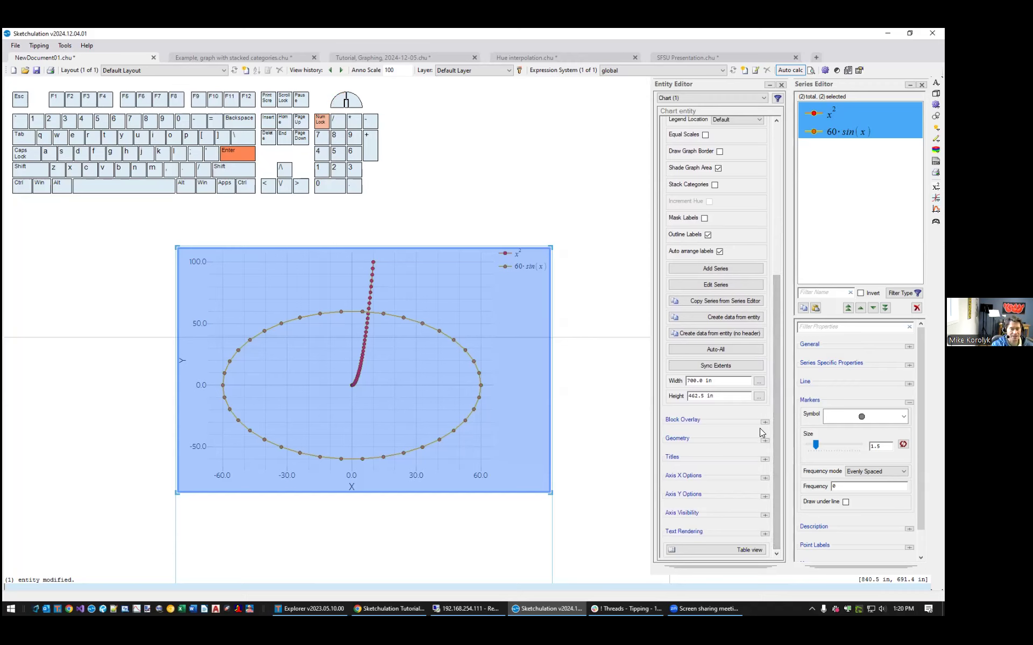
left_click(764, 460)
left_click(718, 472)
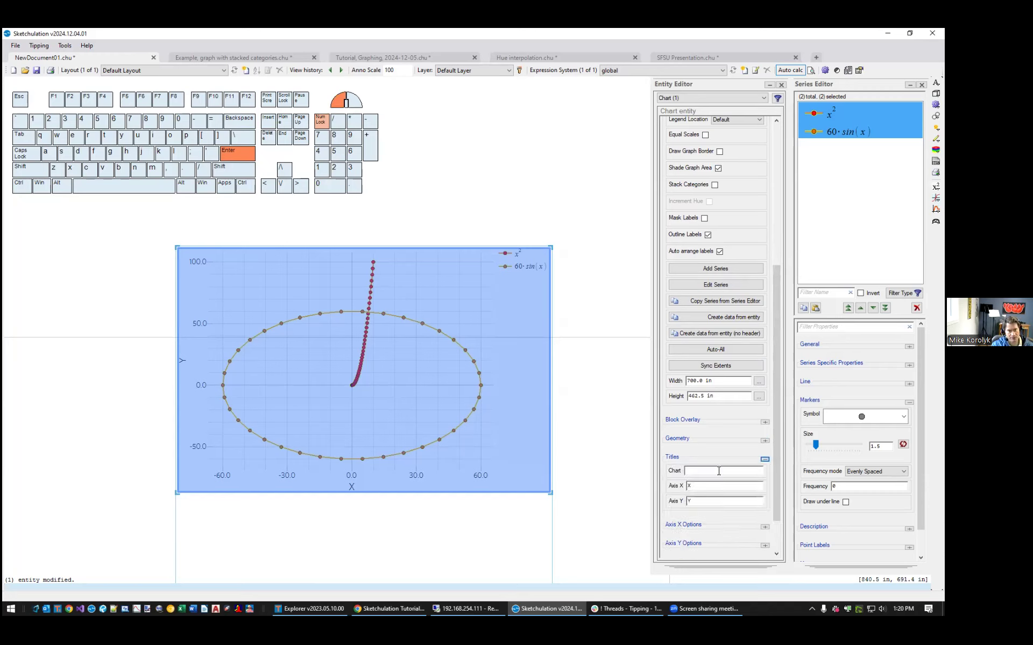
type("My ")
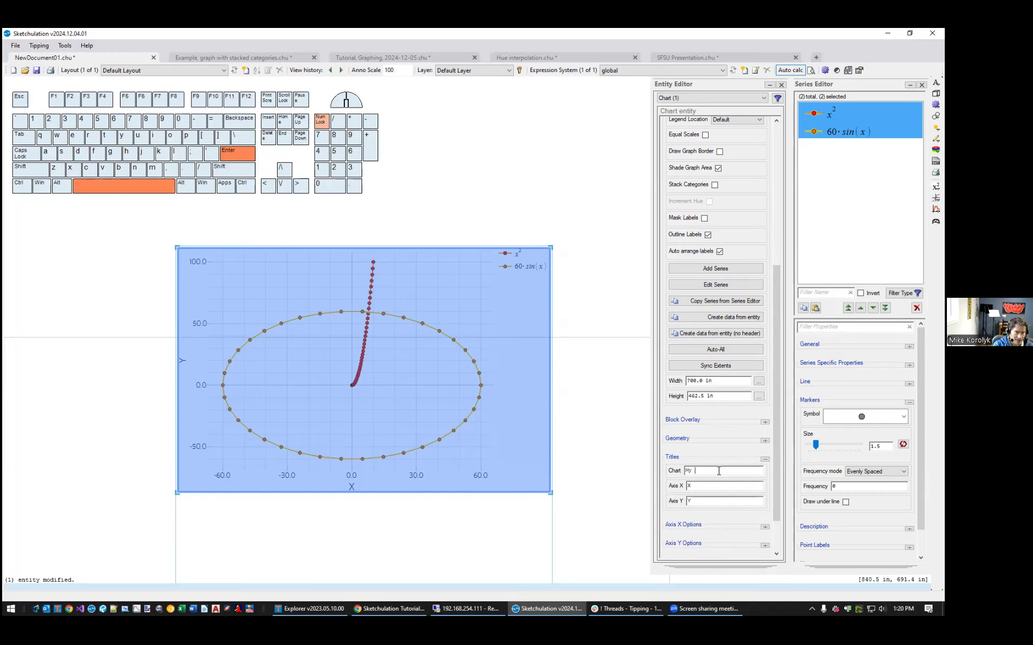
type("Chart")
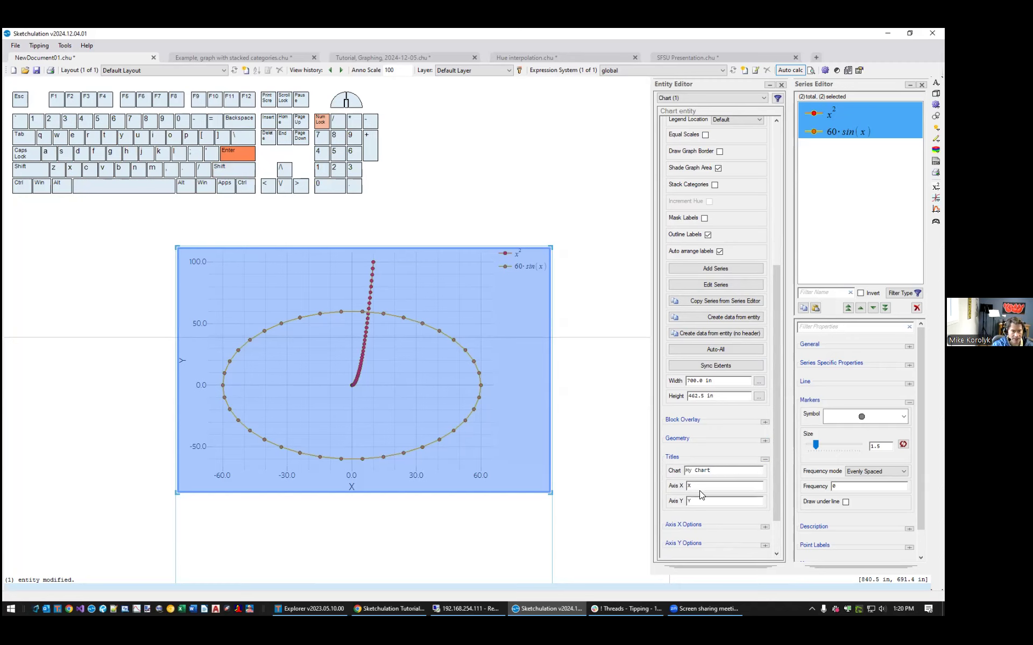
left_click(702, 485)
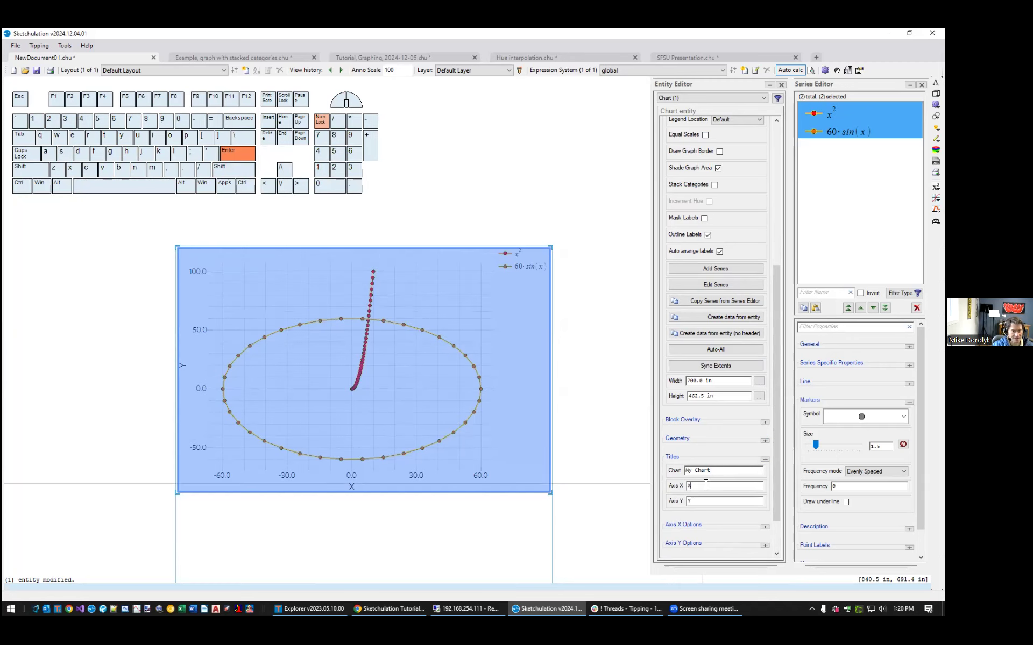
Reselect the chart and enable Draw Graph Border and Equal Scales, with Shade Graph Area left on.
left_click(512, 268)
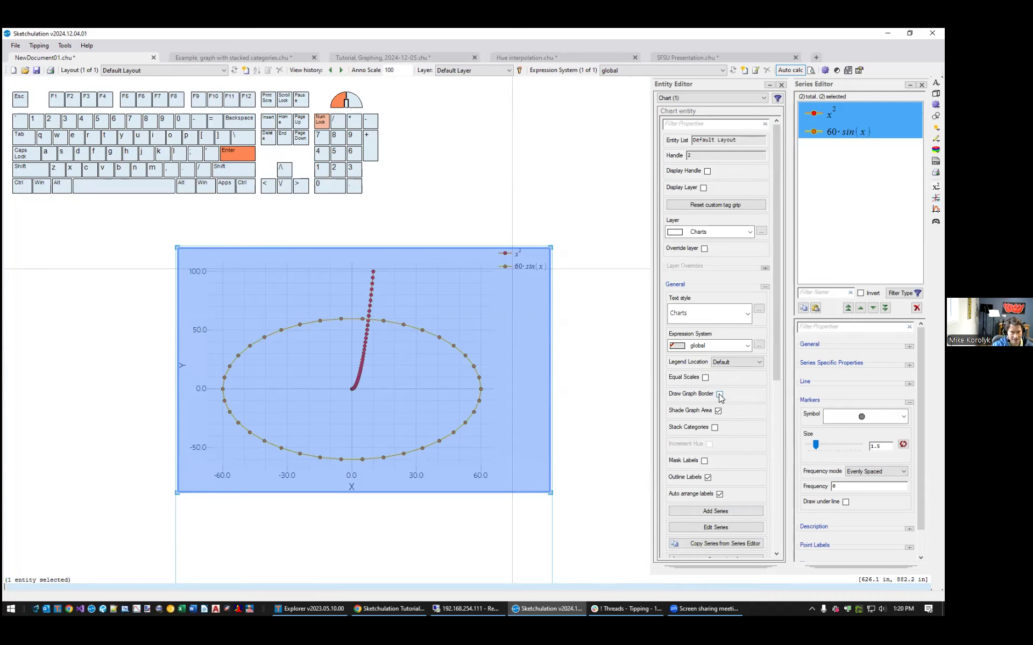
left_click(718, 411)
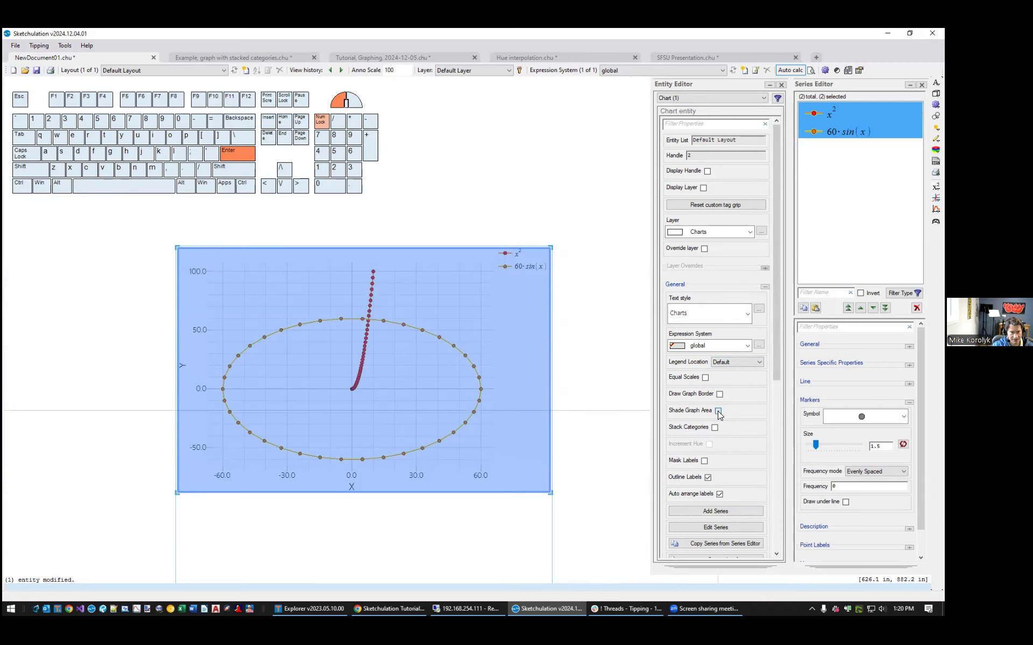
left_click(705, 377)
key("Escape")
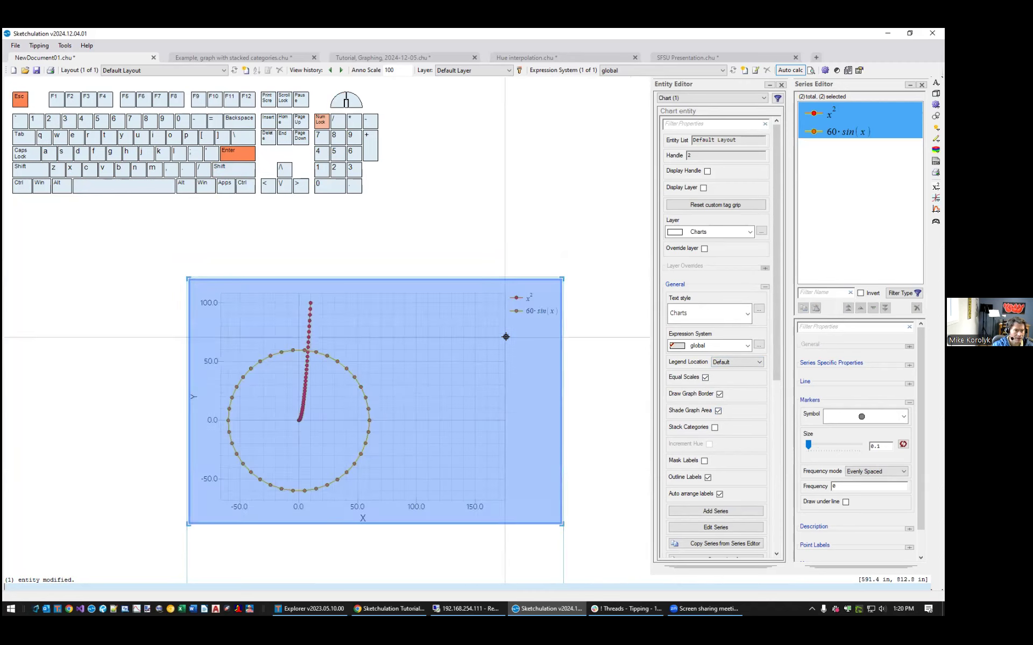
Inspect the settings of the chart's text style, close the editor and deselect the chart.
mouse_move(528, 300)
left_mouse_down()
mouse_move(595, 290)
mouse_move(514, 302)
left_mouse_up()
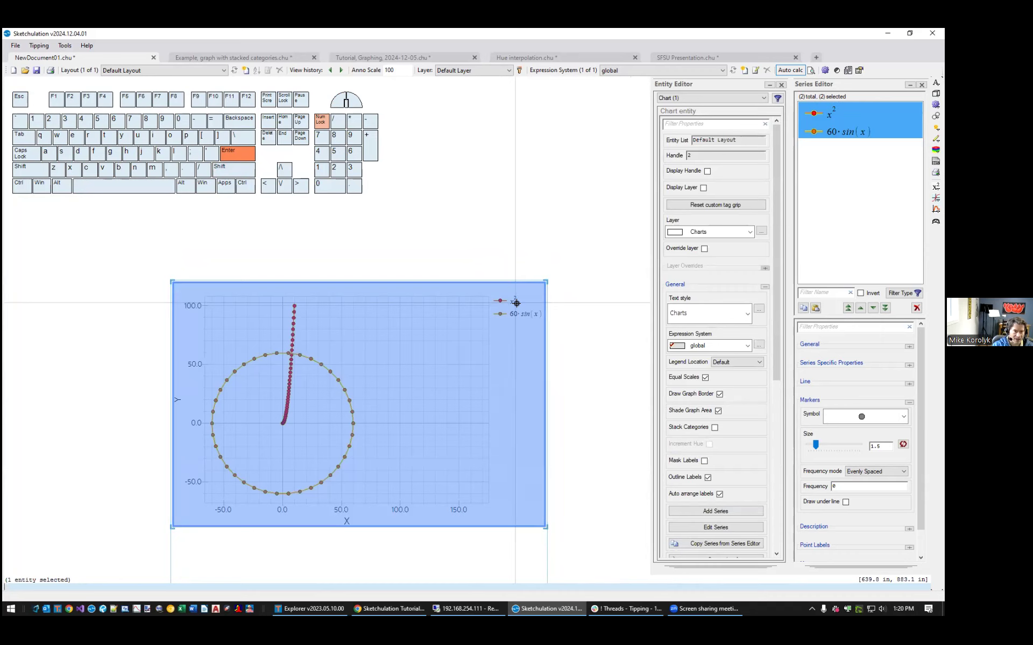
left_click(758, 310)
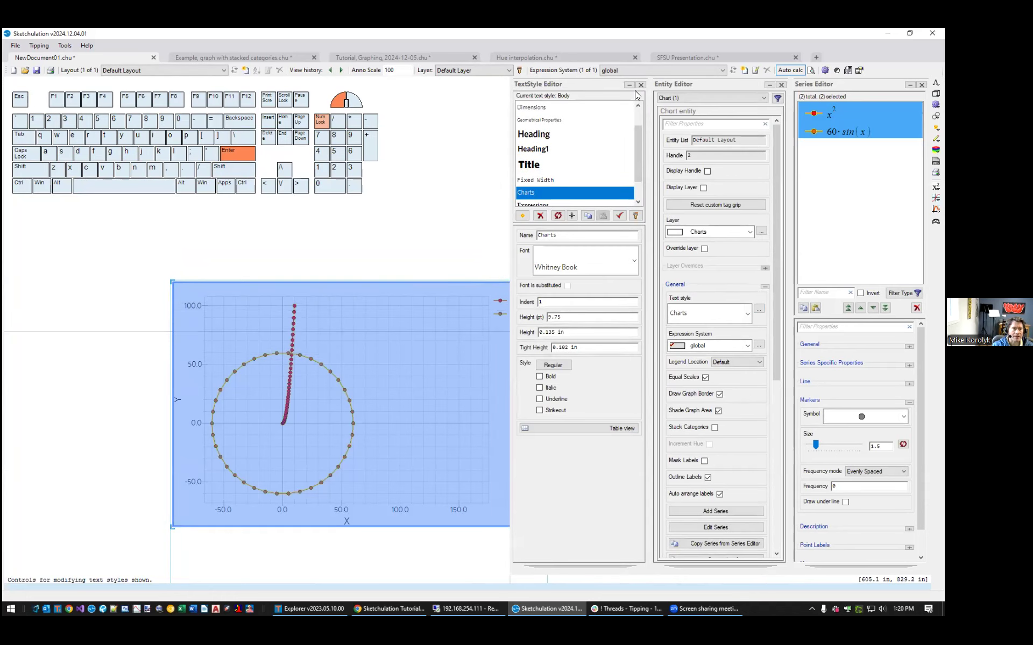
left_click(641, 85)
key("Escape")
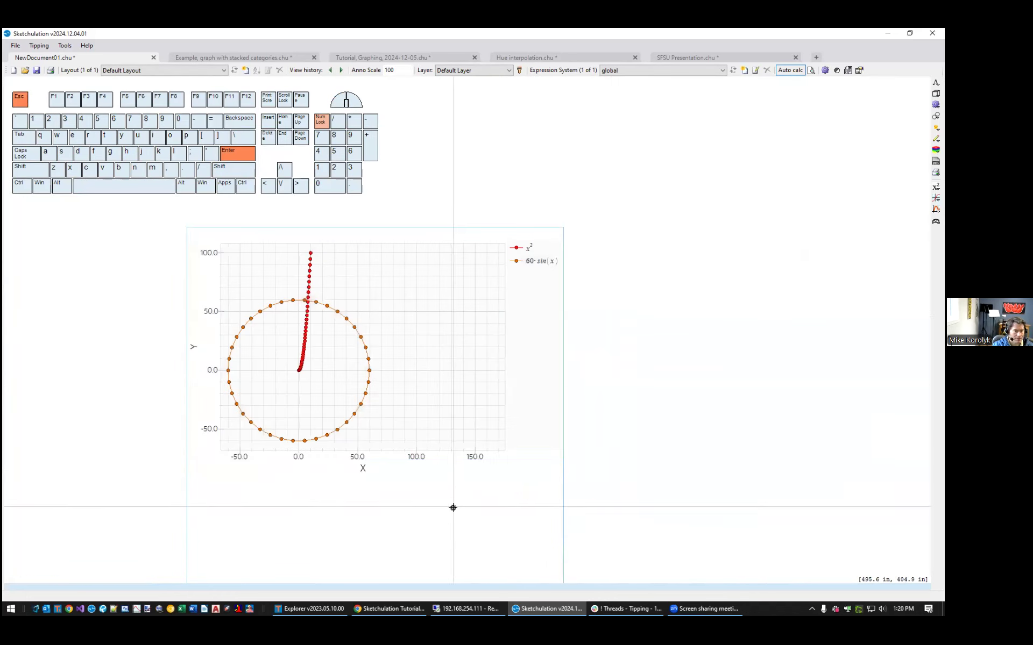
Open the Layer Editor for the chart and inspect the Charts layer's alternate line color without changing it.
left_click(398, 430)
type("lob")
type("a")
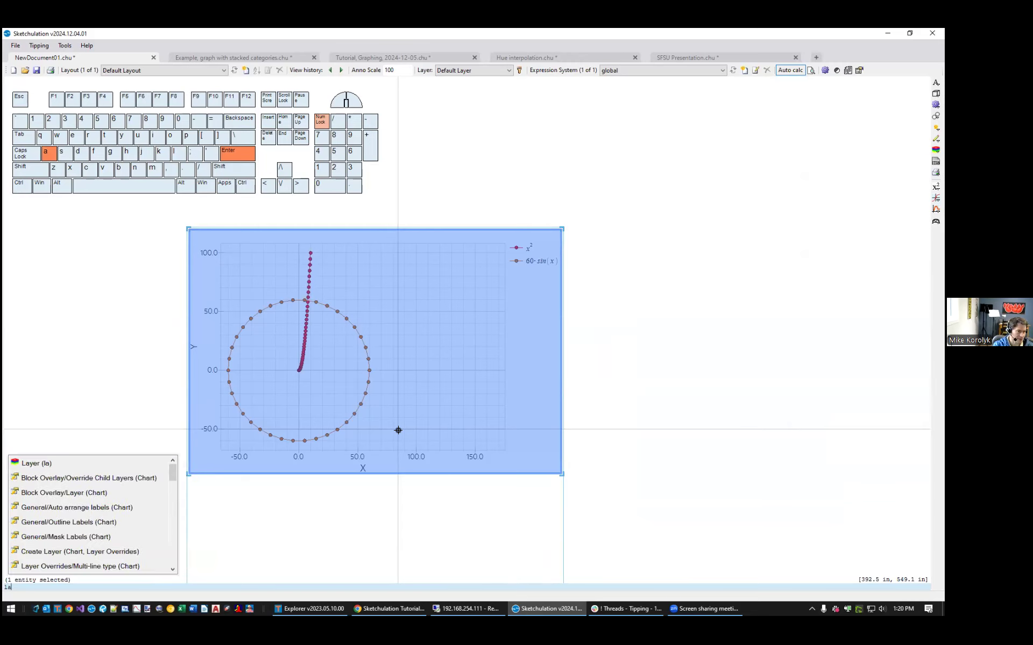
key("Return")
left_click(861, 457)
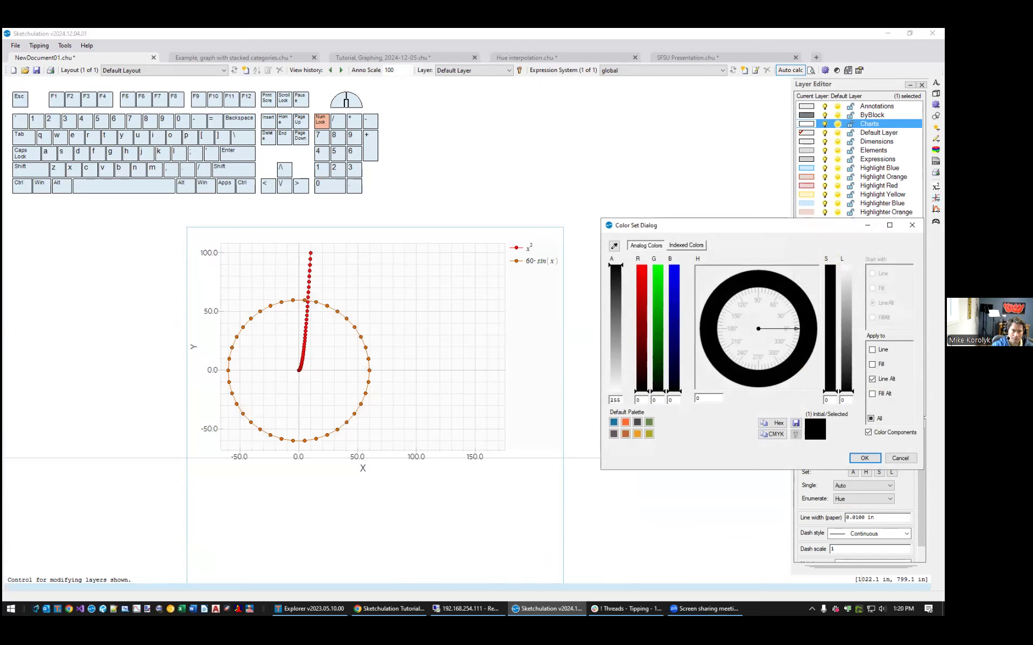
key("Escape")
Reopen the chart's title property, confirm "My Chart" as its text and clear the selection.
left_click(407, 438)
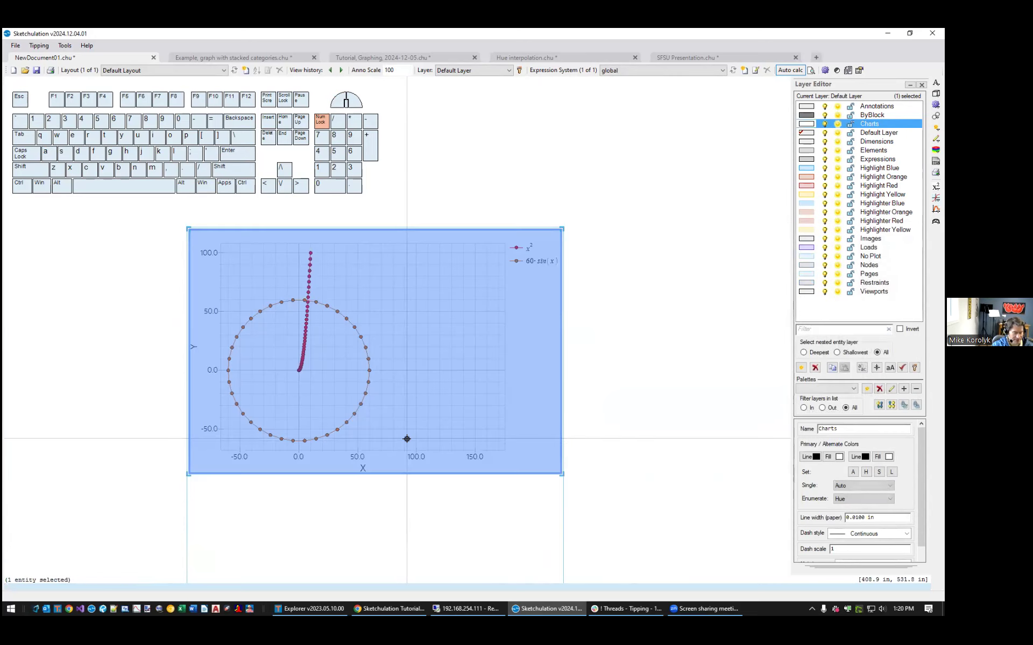
type("tit")
key("Down")
key("Down")
key("Down")
key("Down")
key("Down")
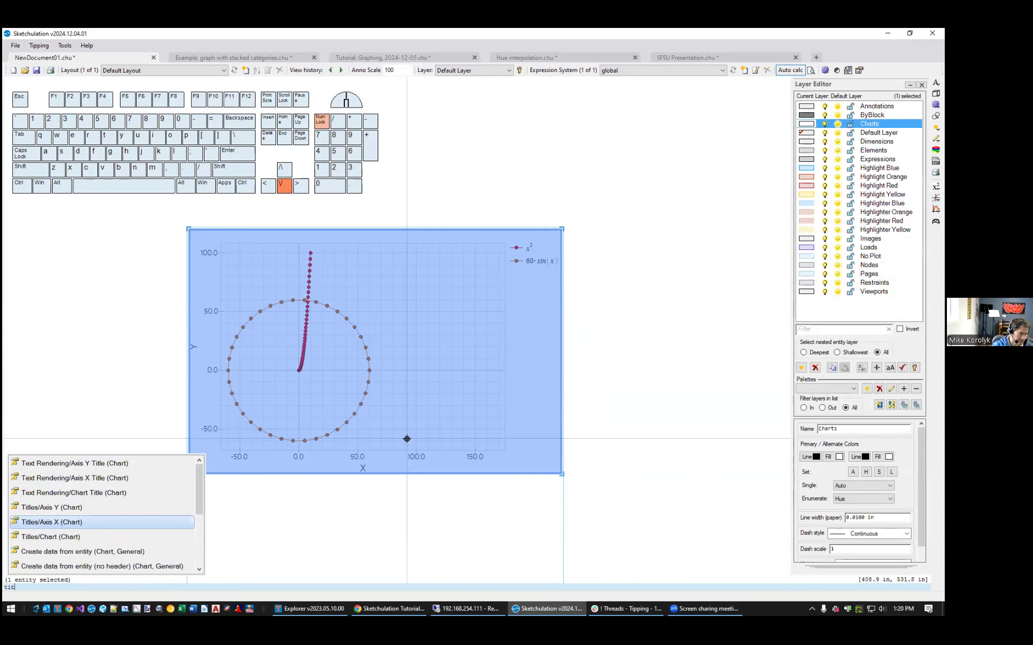
key("Return")
left_click(369, 428)
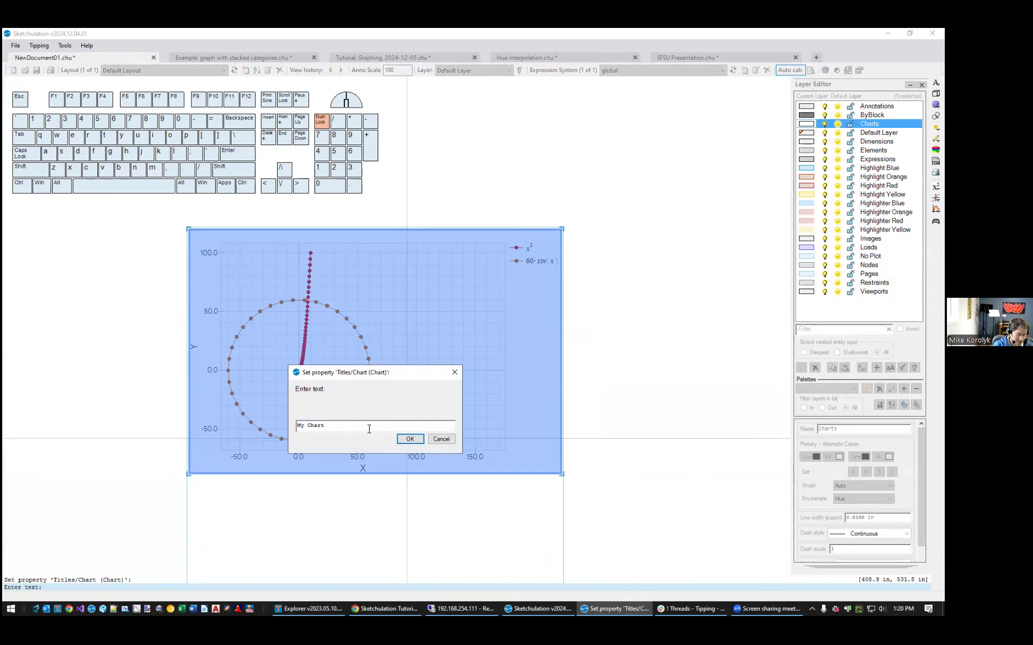
type("(")
key("BackSpace")
key("BackSpace")
left_click(411, 437)
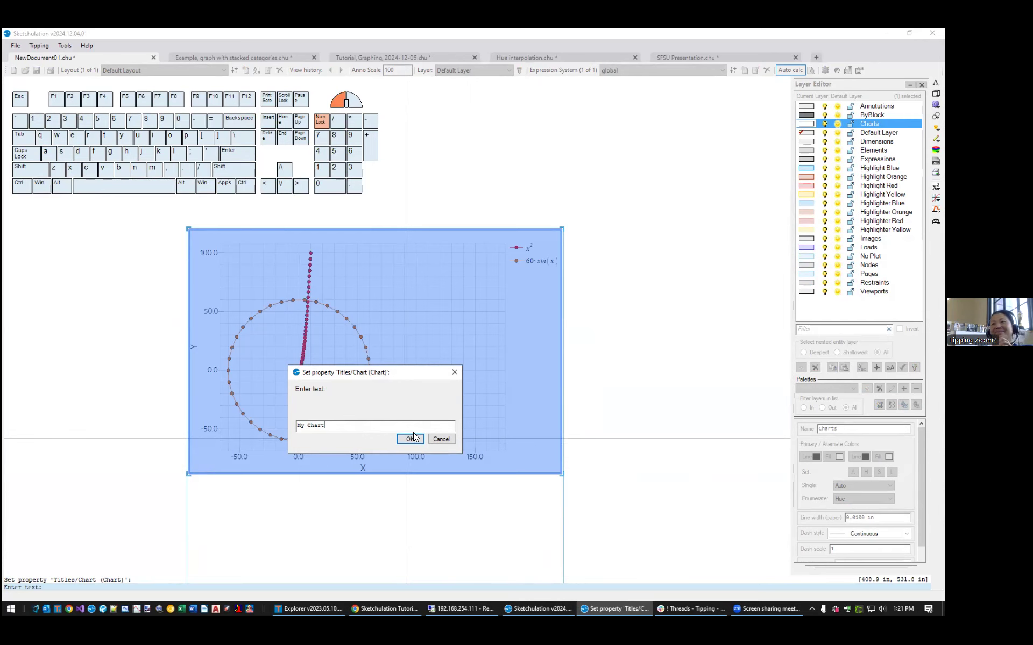
key("Escape")
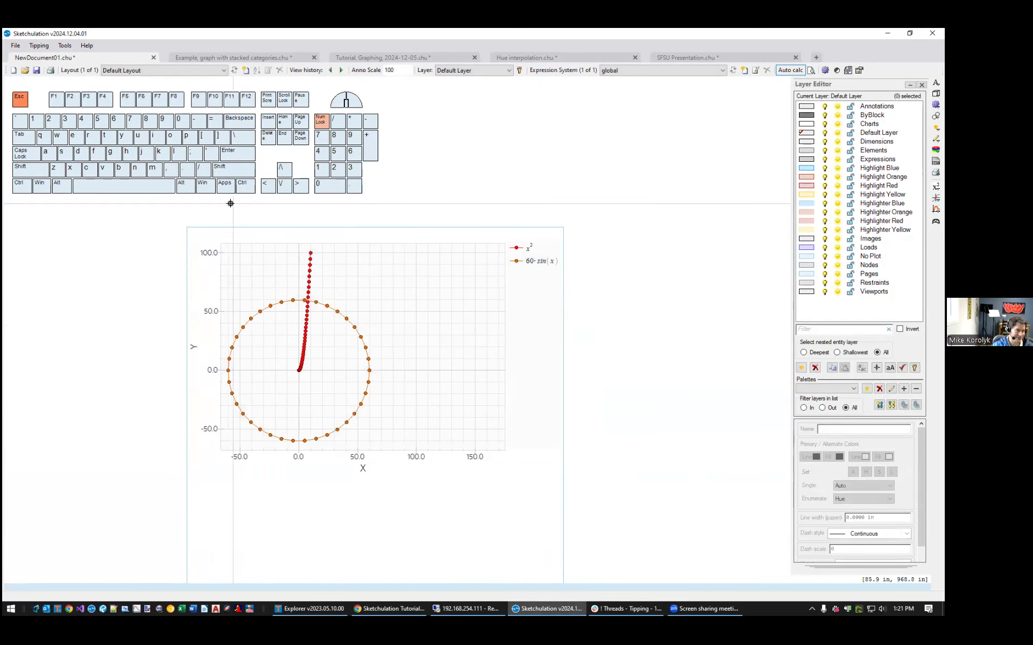
Edit the X axis title directly on the chart to read "X axis".
left_click(210, 261)
key("Escape")
left_click(366, 467)
double_click(359, 468)
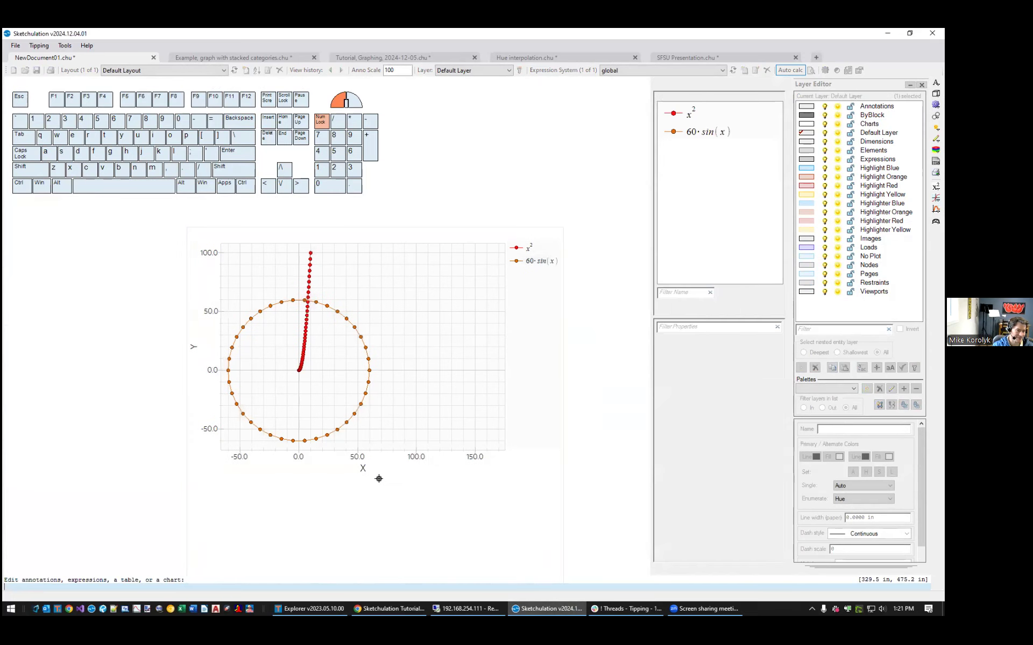
key("BackSpace")
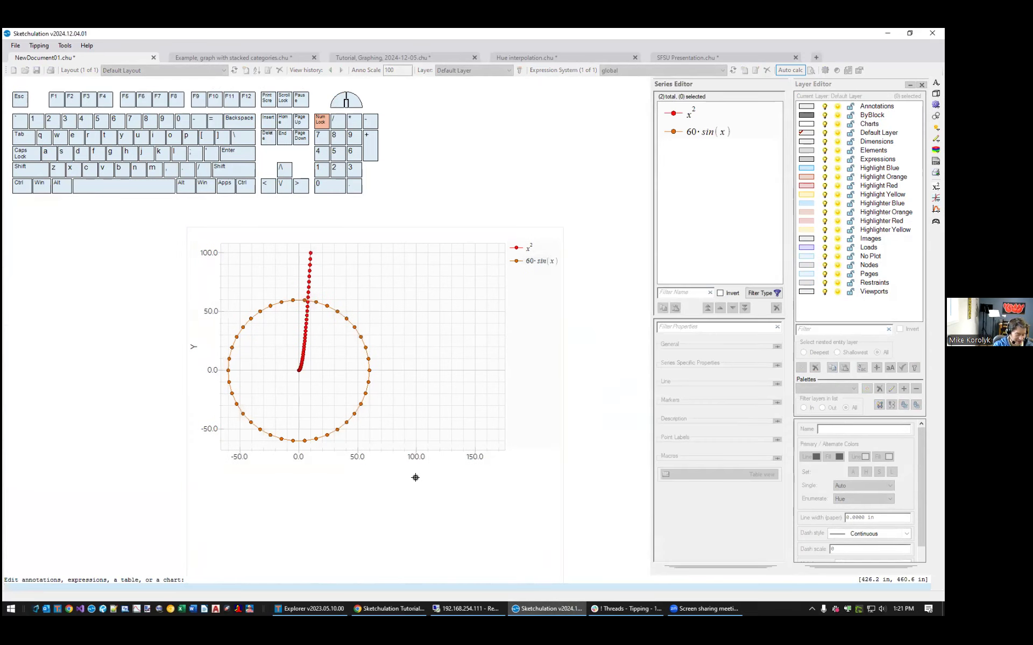
type("X axis")
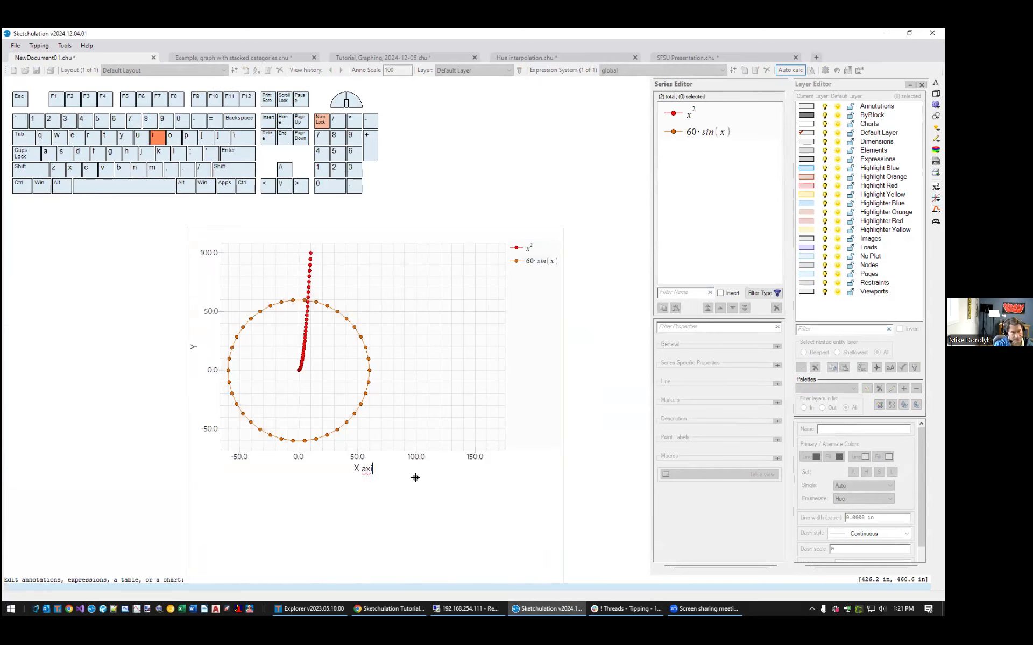
left_click(304, 397)
key("Escape")
left_click(195, 350)
key("Escape")
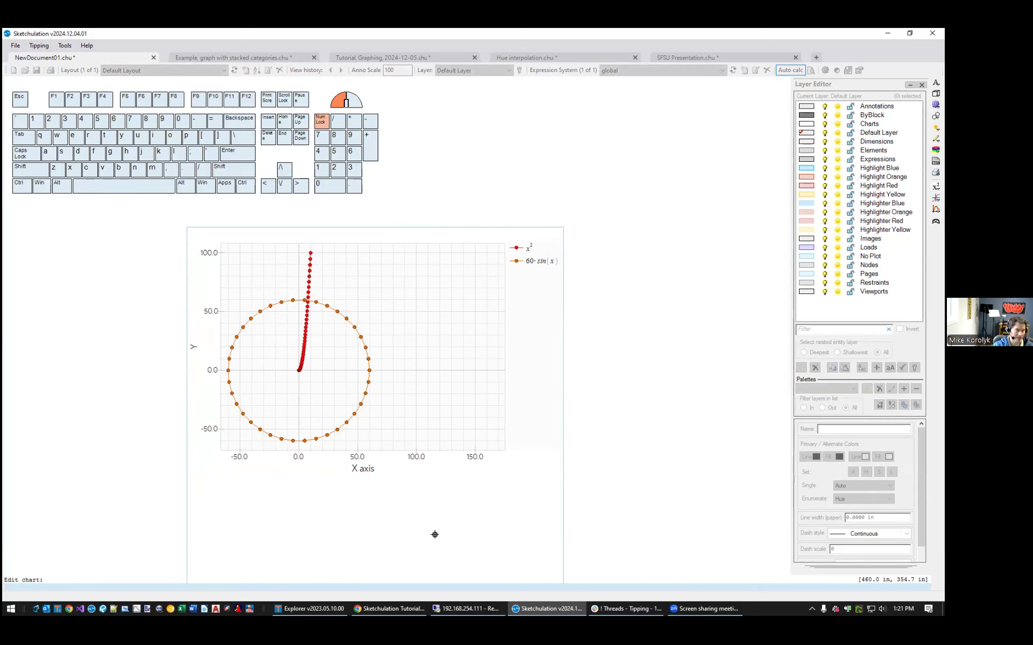
Open the chart's properties and set its Y axis title to "Y axis".
left_click(389, 441)
left_click(351, 497)
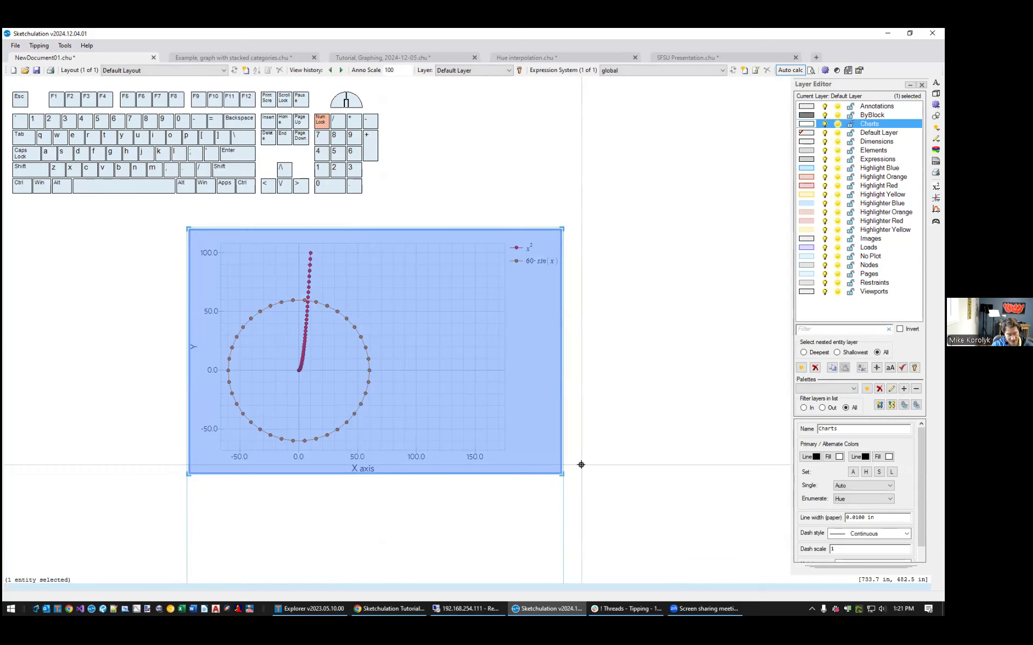
type("mo")
key("Return")
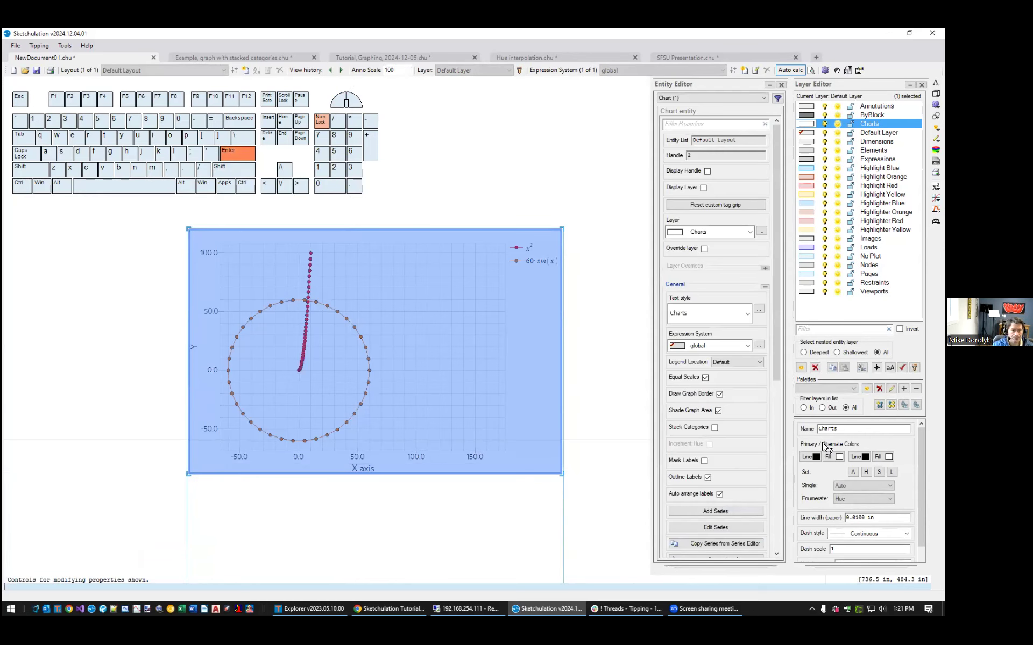
left_click_drag(778, 360, 788, 525)
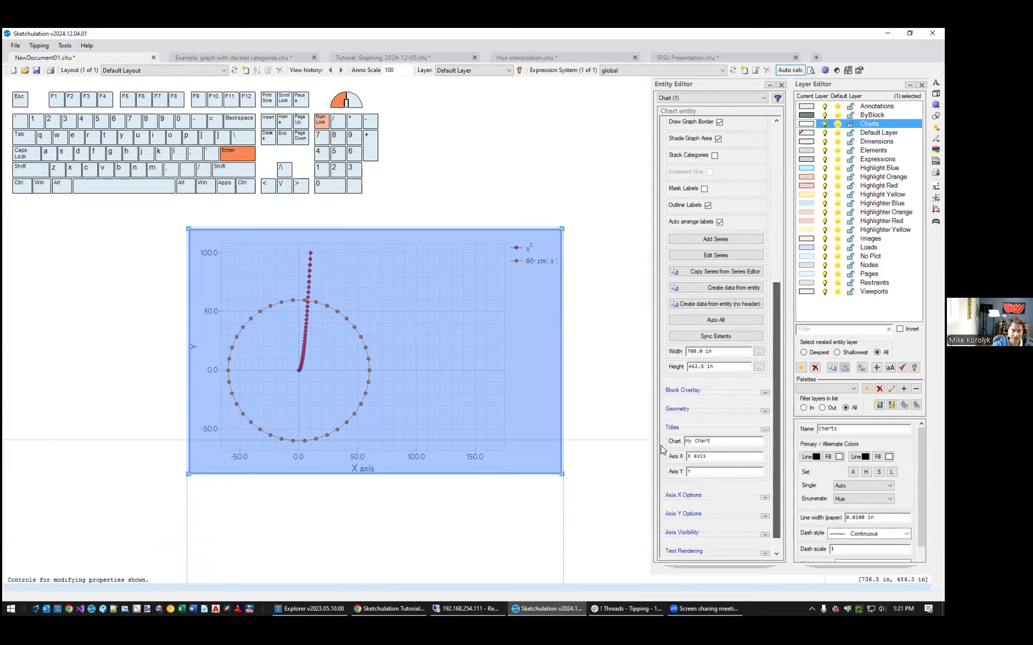
left_click(694, 456)
left_click(725, 470)
type("axis")
key("Tab")
Review the chart's X axis options, including logarithmic scale, extents, intervals, reverse order and units.
scroll(772, 501, "down", 1)
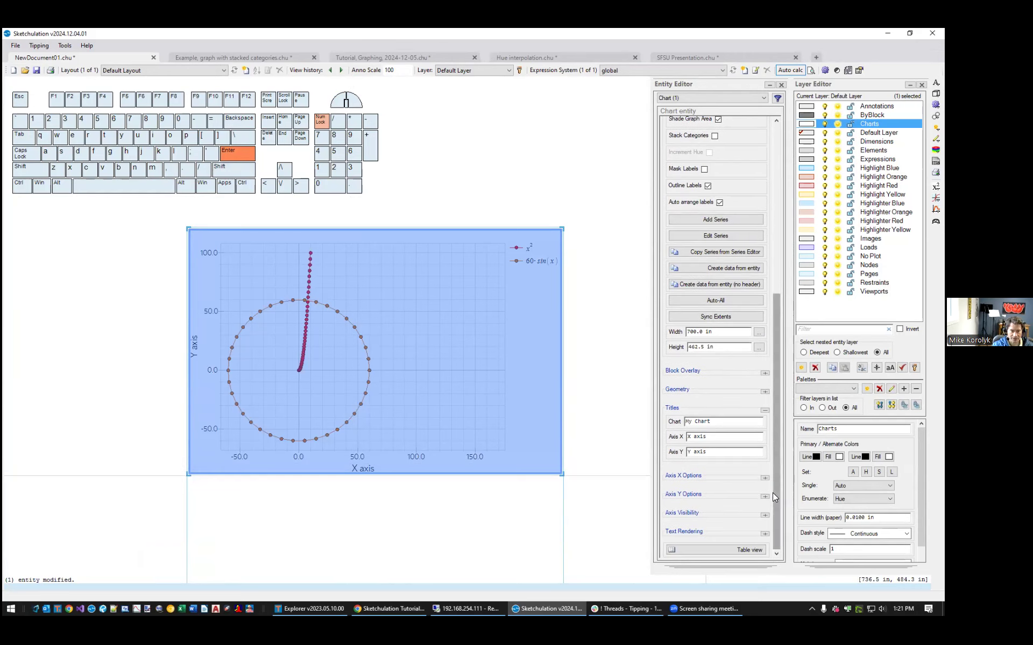
left_click(765, 477)
left_click_drag(775, 451, 785, 493)
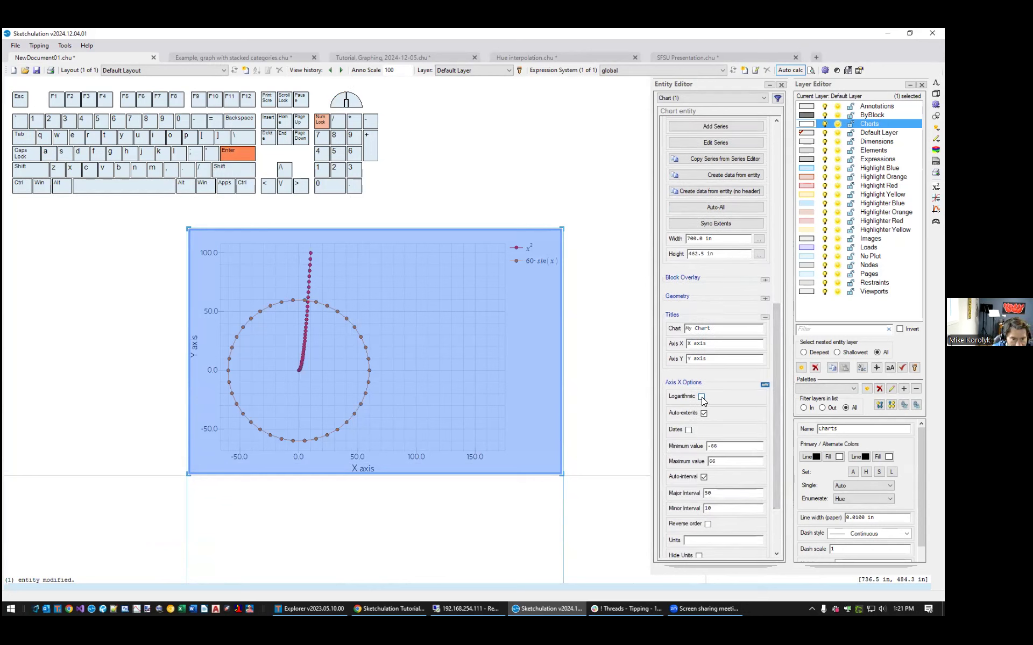
left_click_drag(779, 407, 779, 439)
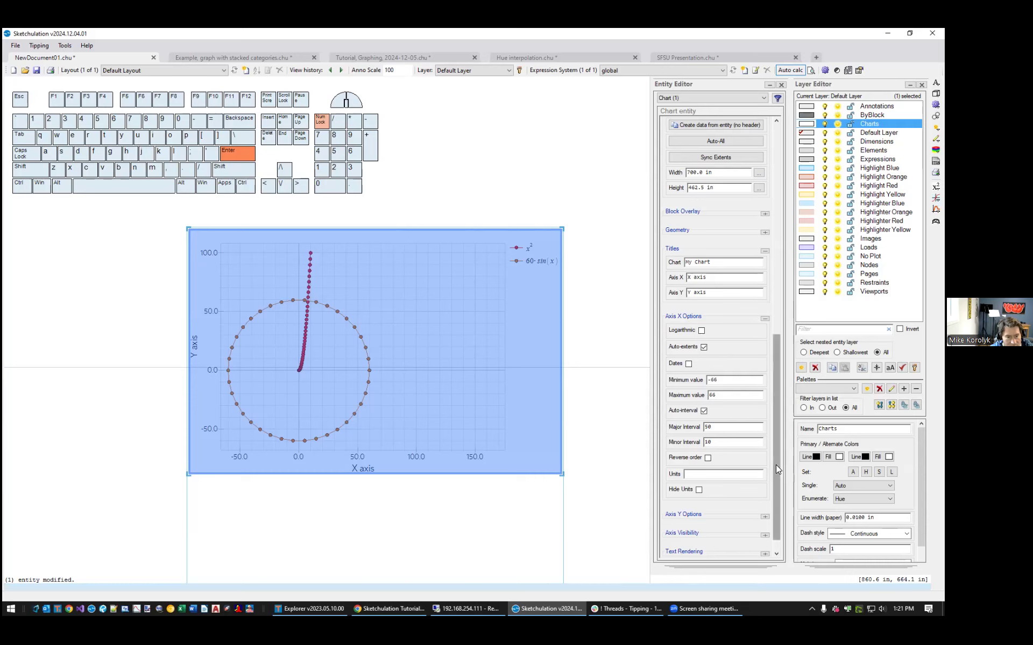
left_click_drag(776, 465, 775, 486)
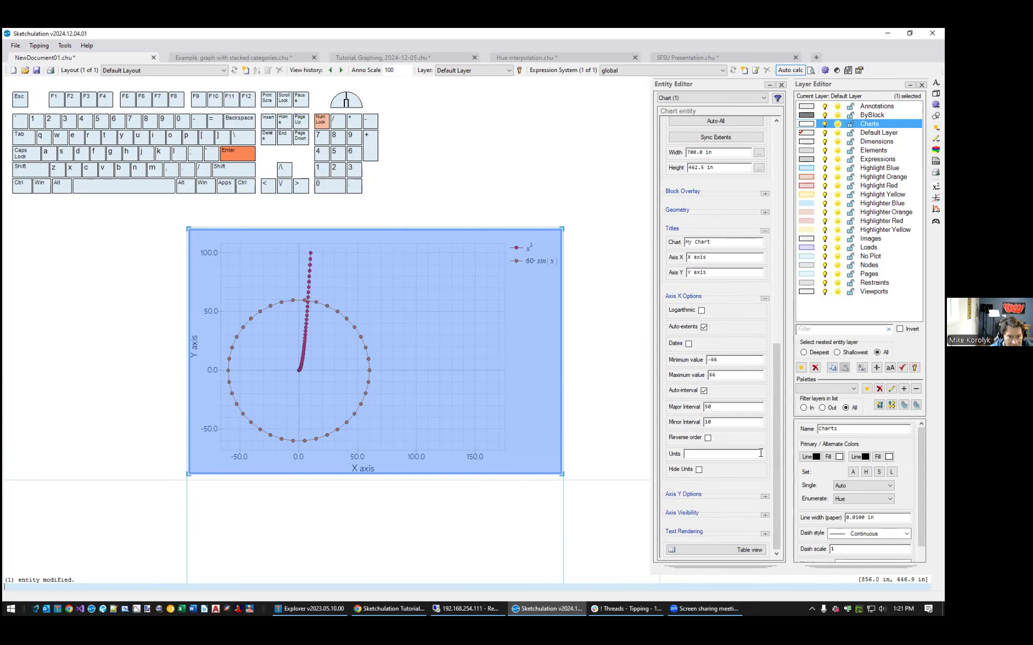
In the chart's axis visibility settings, hide the X axis line, major gridlines, major ticks and tick labels.
left_click(764, 515)
left_click_drag(776, 464, 776, 513)
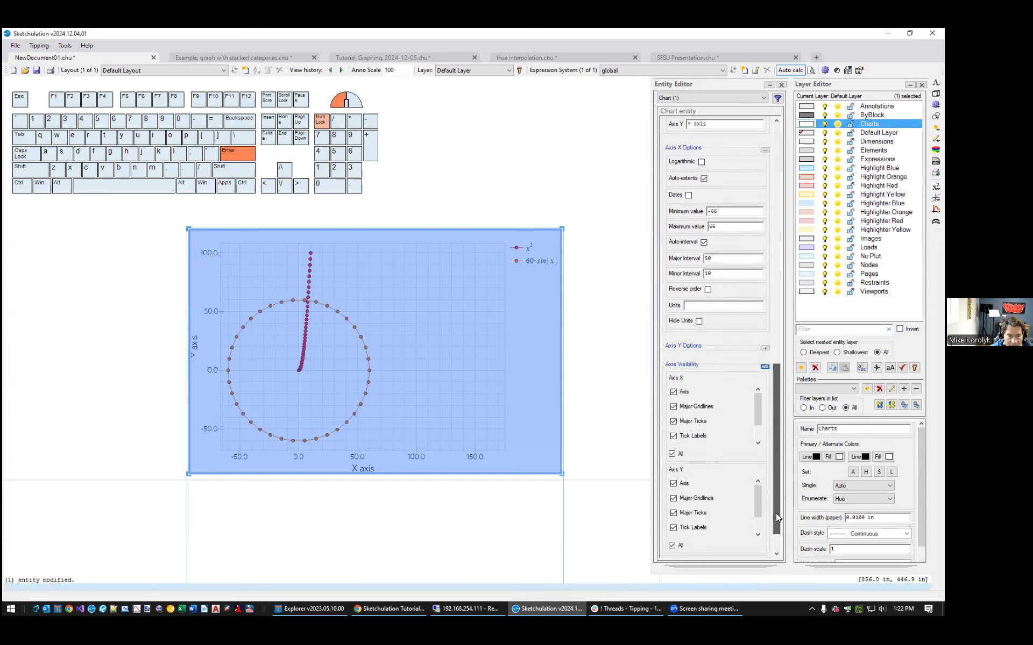
left_click(684, 363)
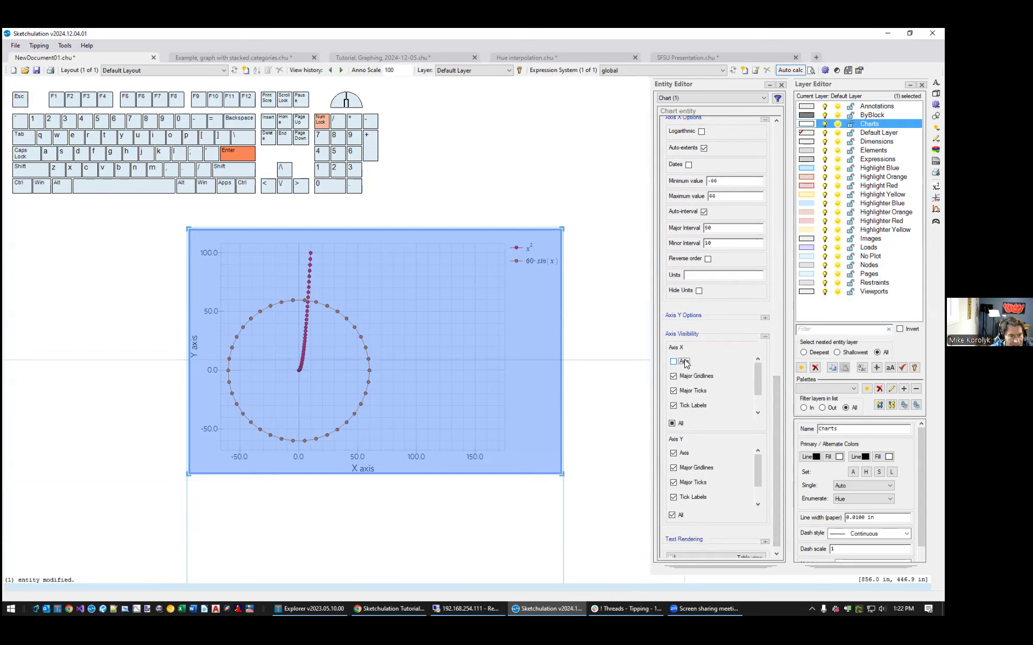
left_click(685, 376)
left_click(691, 391)
left_click(692, 406)
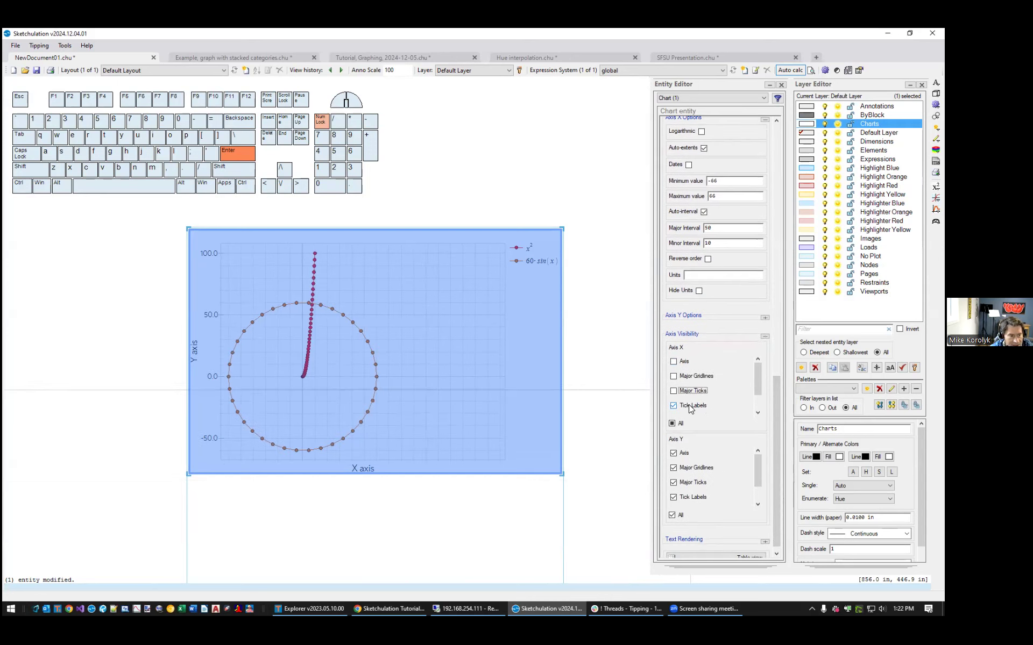
Hide the Y axis line, major gridlines, major ticks, tick labels, minor gridlines and minor ticks.
left_click(680, 454)
left_click(687, 467)
left_click(689, 483)
left_click(690, 497)
left_click_drag(757, 478, 757, 497)
left_click(698, 489)
left_click(692, 504)
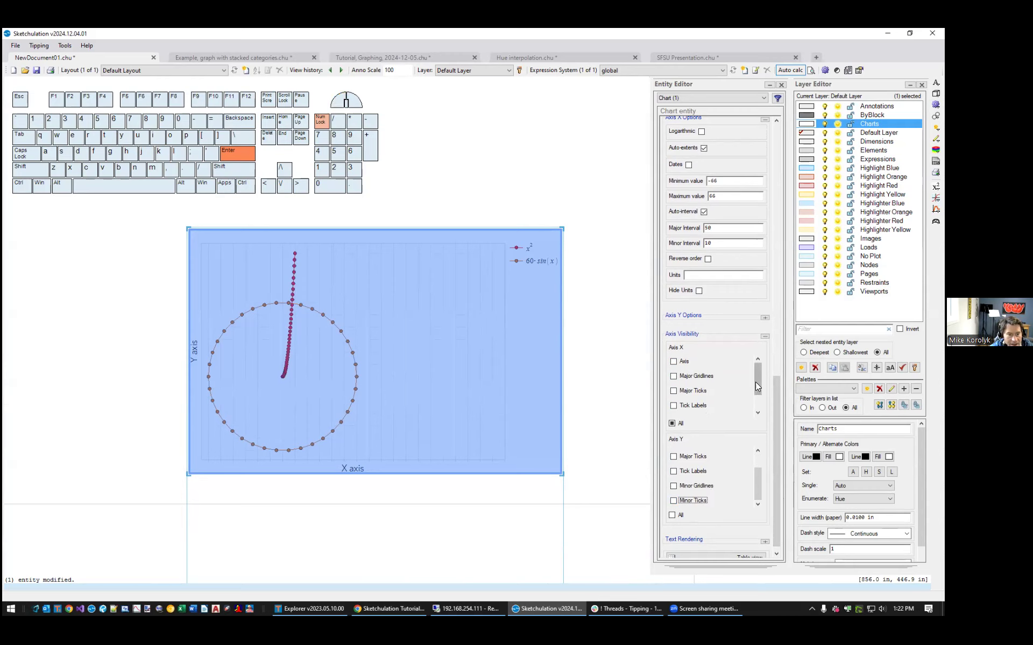
Hide the X axis minor ticks and minor gridlines as well, and deselect the chart.
left_click_drag(755, 382, 758, 404)
left_click(687, 410)
left_click(695, 394)
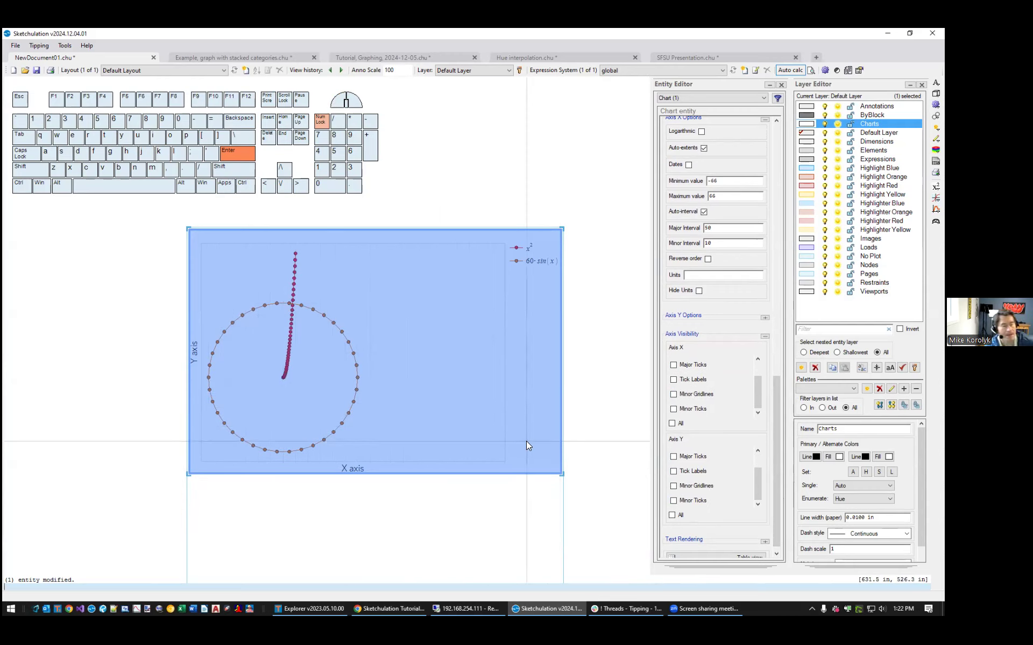
middle_click_drag(565, 366, 577, 399)
key("Escape")
middle_click_drag(539, 265, 555, 204)
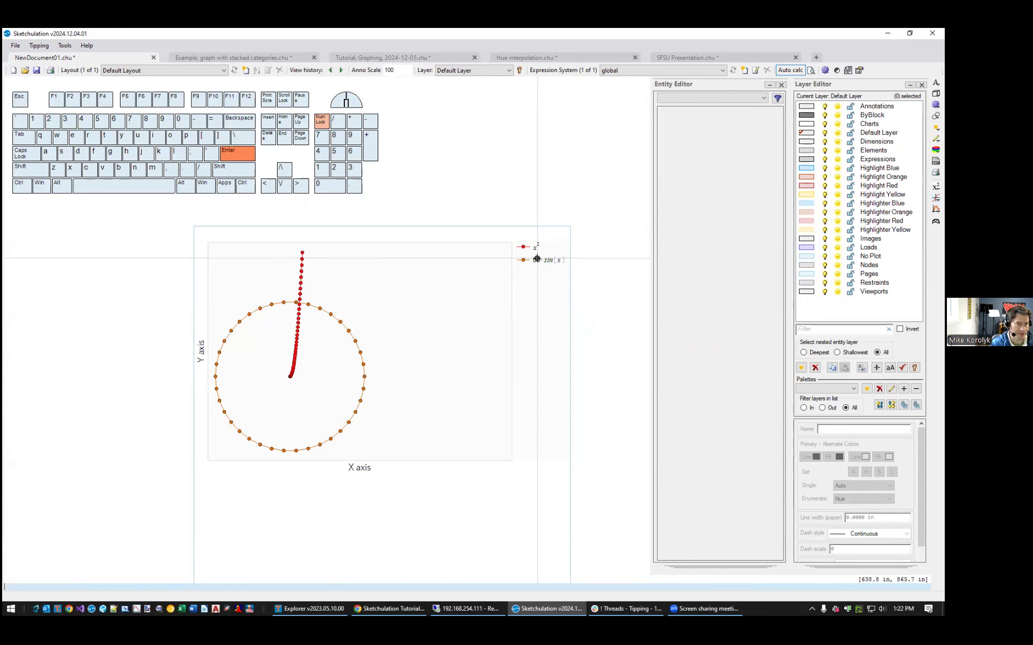
left_click(537, 258)
scroll(550, 287, "down", 2)
middle_click_drag(576, 392, 542, 410)
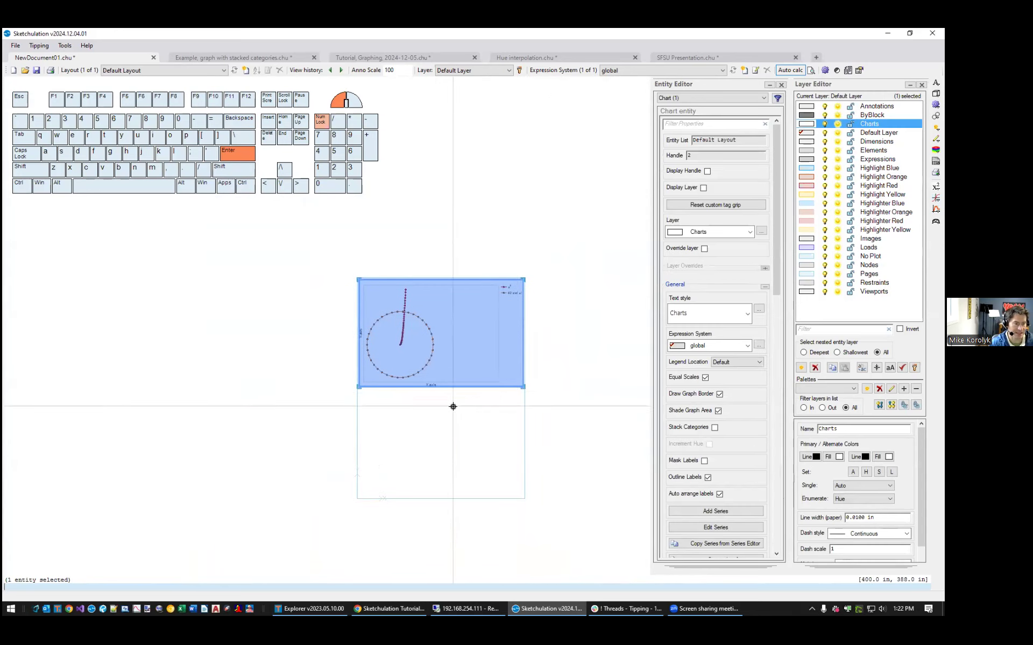
scroll(452, 349, "up", 2)
middle_click_drag(452, 339, 360, 402)
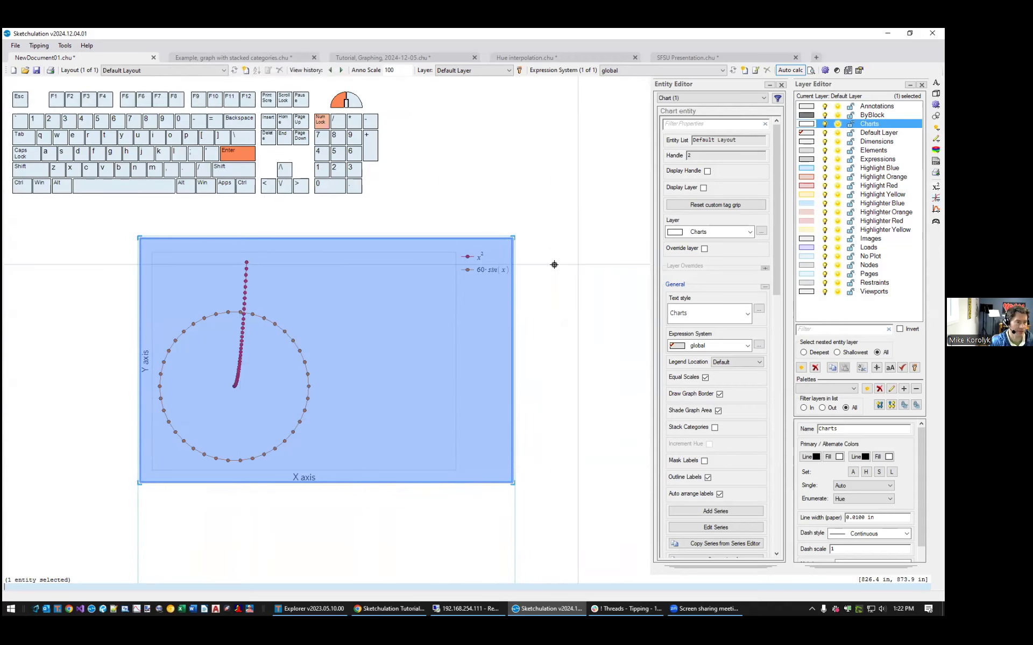
key("Escape")
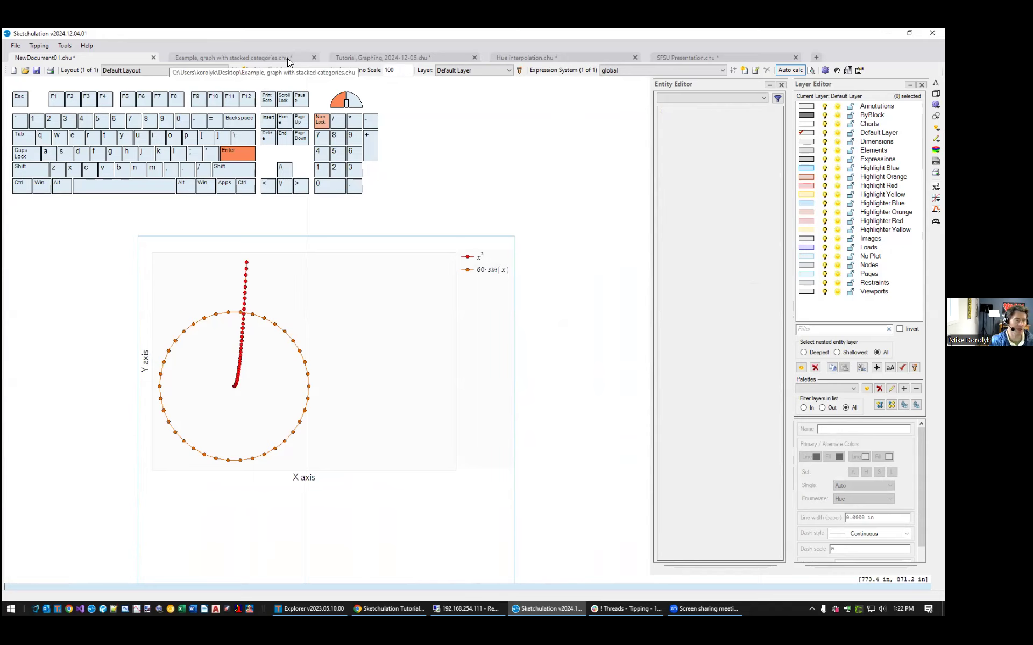
Switch to the stacked categories example document and examine the input values, deflection formulas and Table2 above its bar chart.
left_click(290, 56)
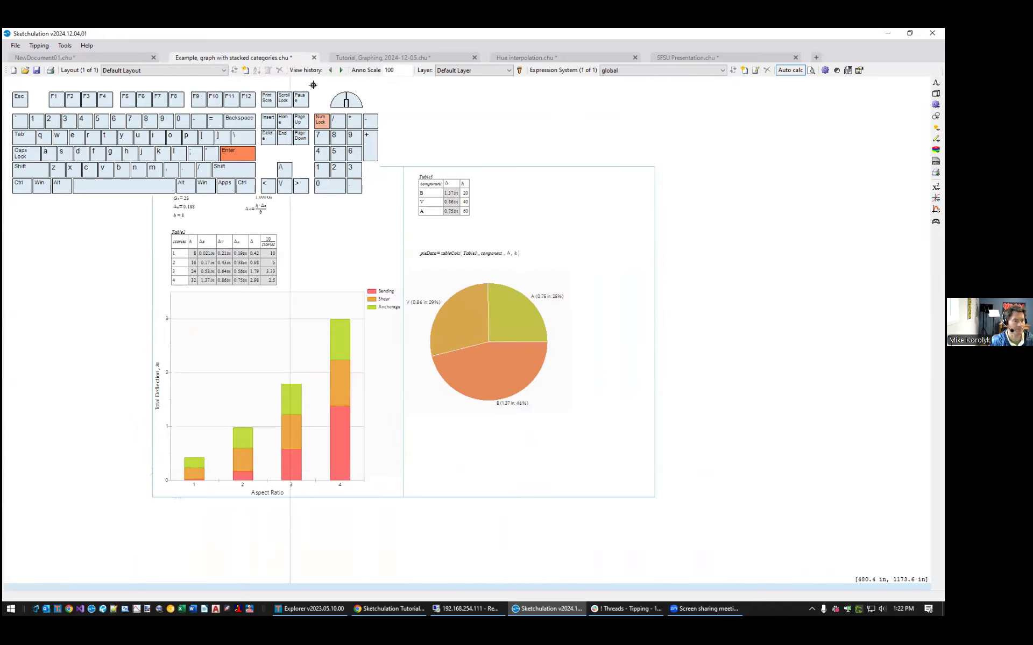
middle_click_drag(361, 299, 579, 404)
scroll(576, 439, "up", 2)
middle_click_drag(579, 474, 505, 394)
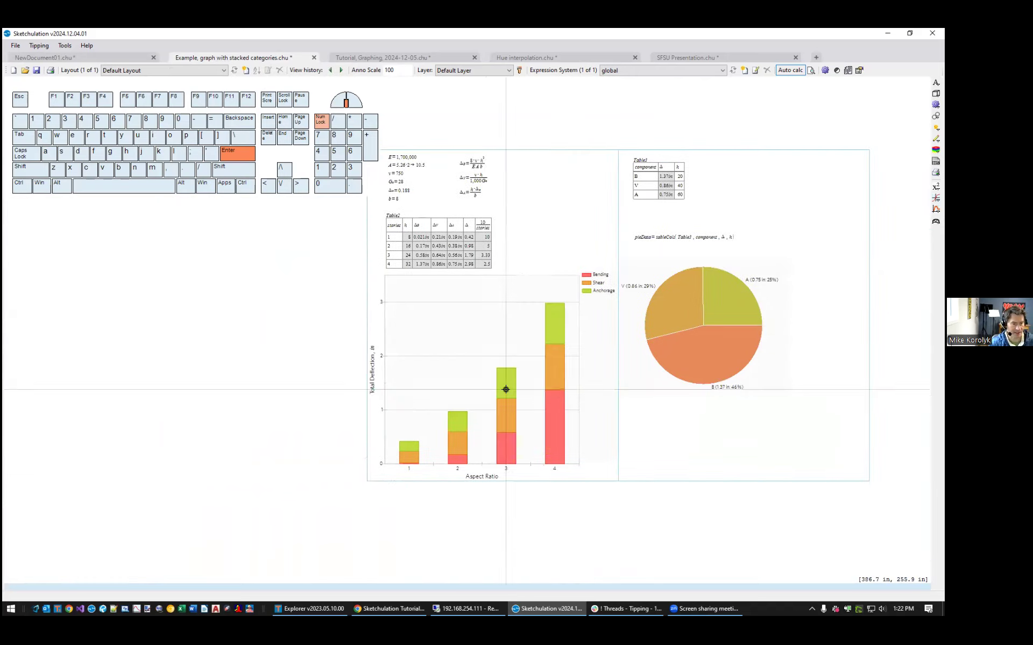
scroll(559, 280, "up", 2)
middle_click_drag(555, 274, 707, 364)
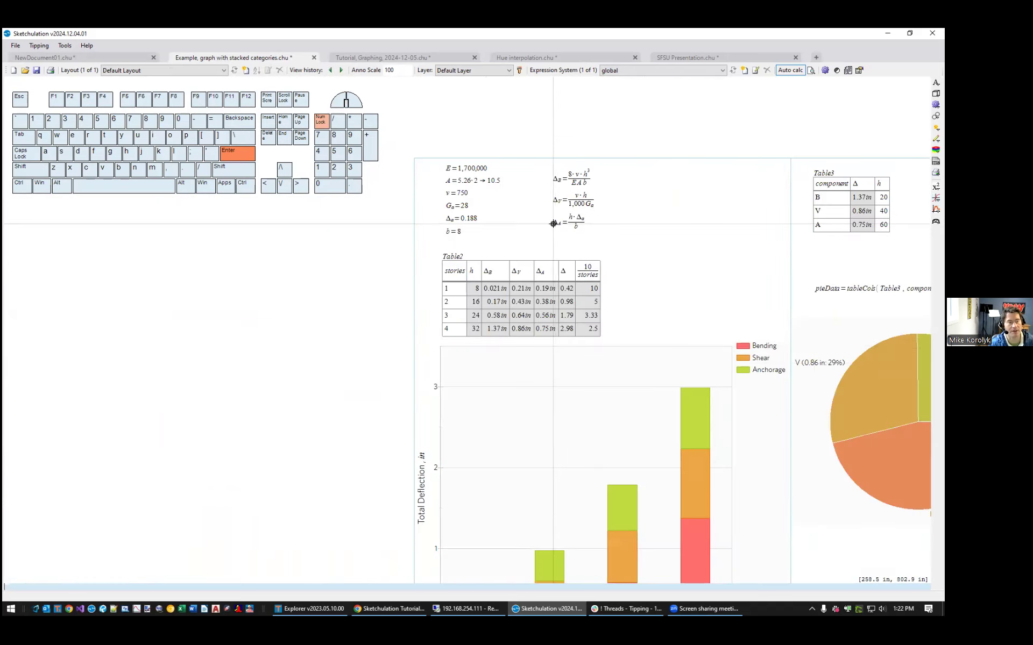
scroll(616, 232, "up", 2)
middle_click_drag(712, 237, 749, 250)
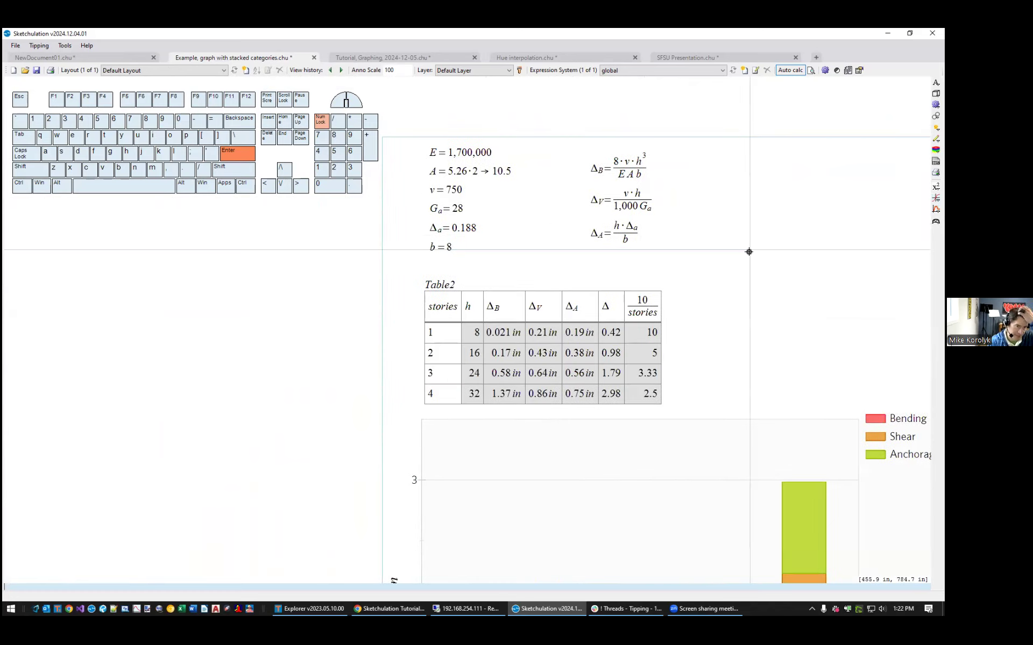
middle_click_drag(763, 313, 753, 295)
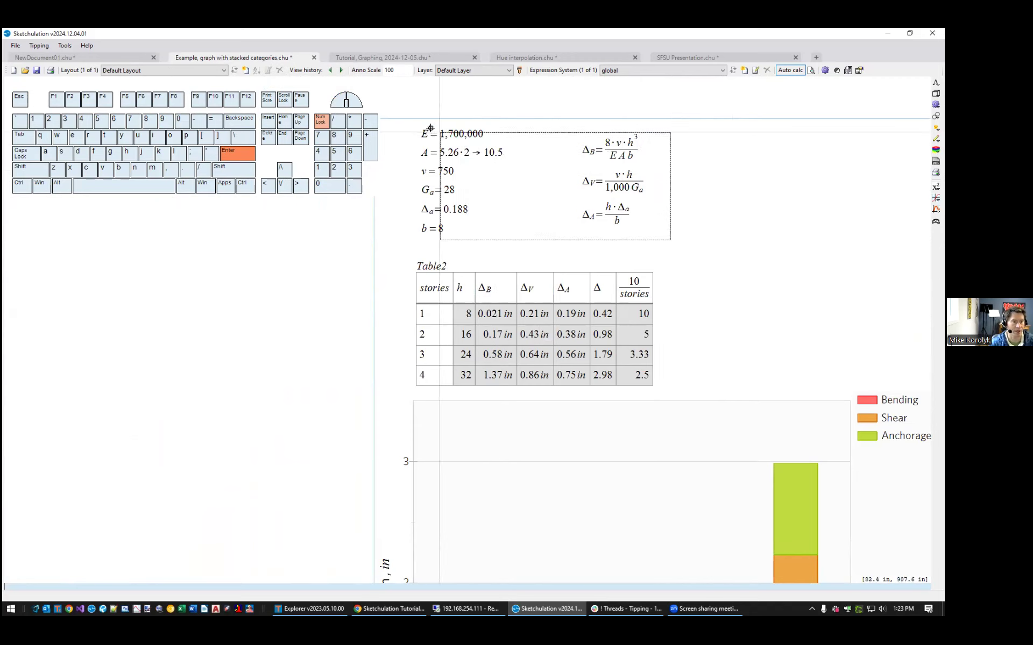
left_click_drag(400, 127, 615, 243)
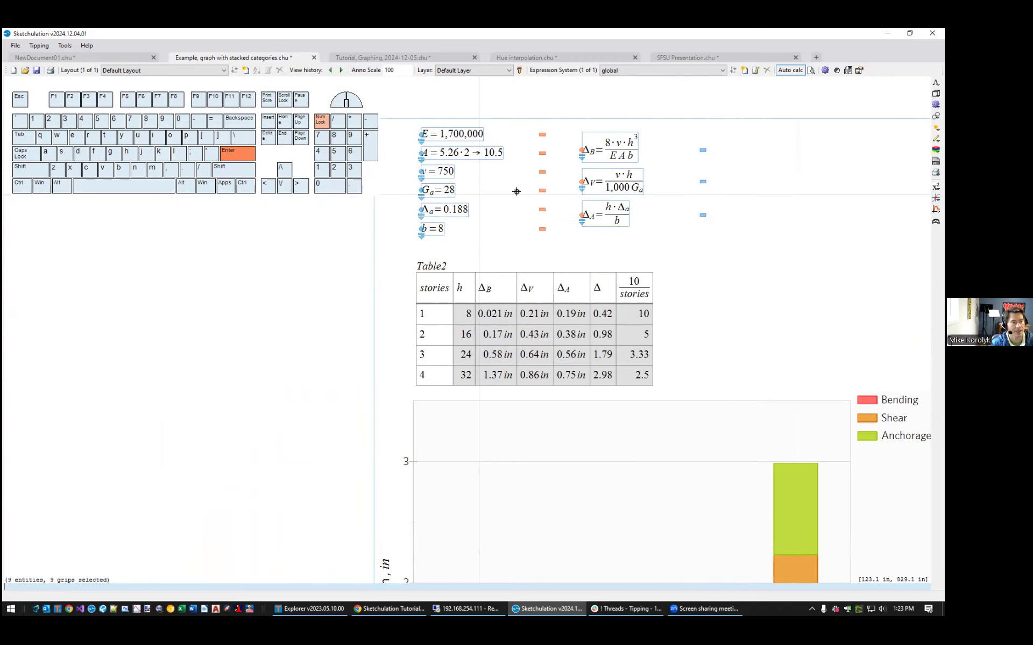
key("Escape")
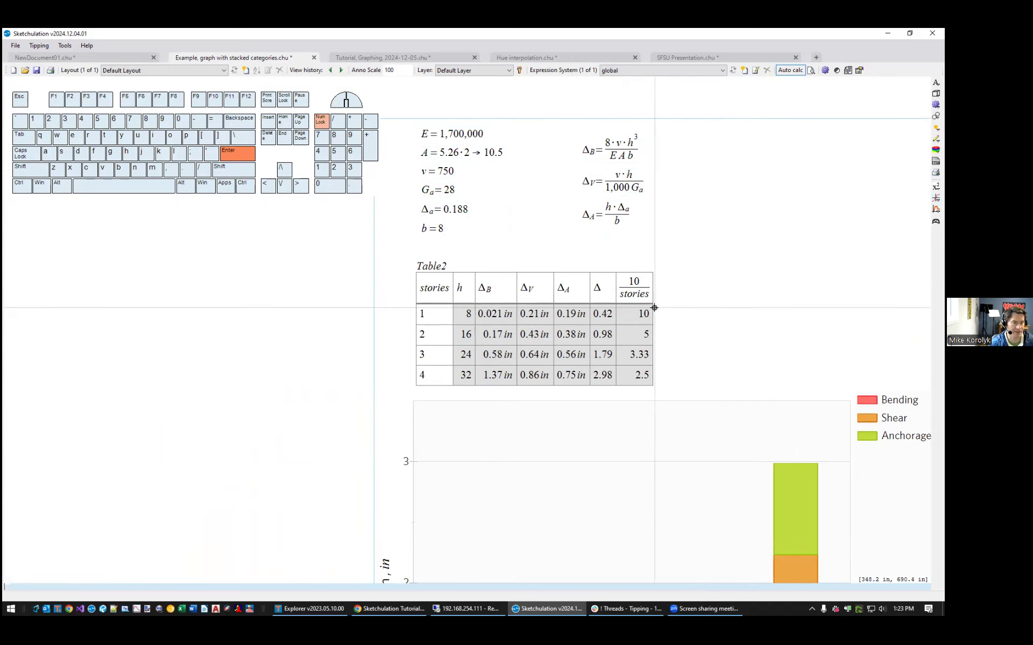
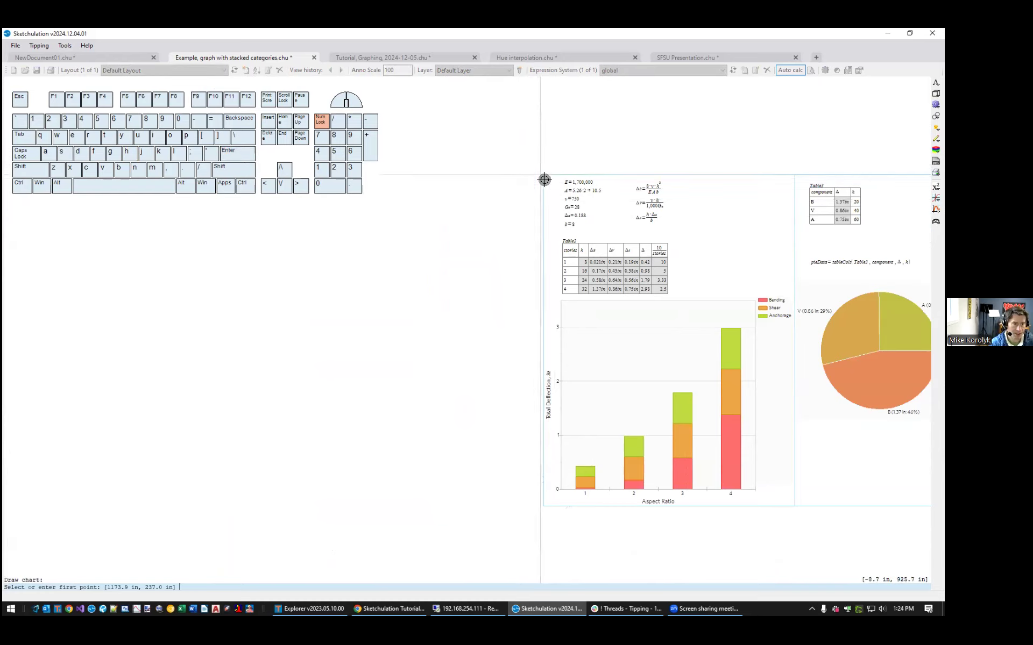
Cancel the pending chart and insert a new page directly below the page with the stacked bar chart.
key("Escape")
middle_click_drag(554, 325, 487, 88)
key("Escape")
type("pge")
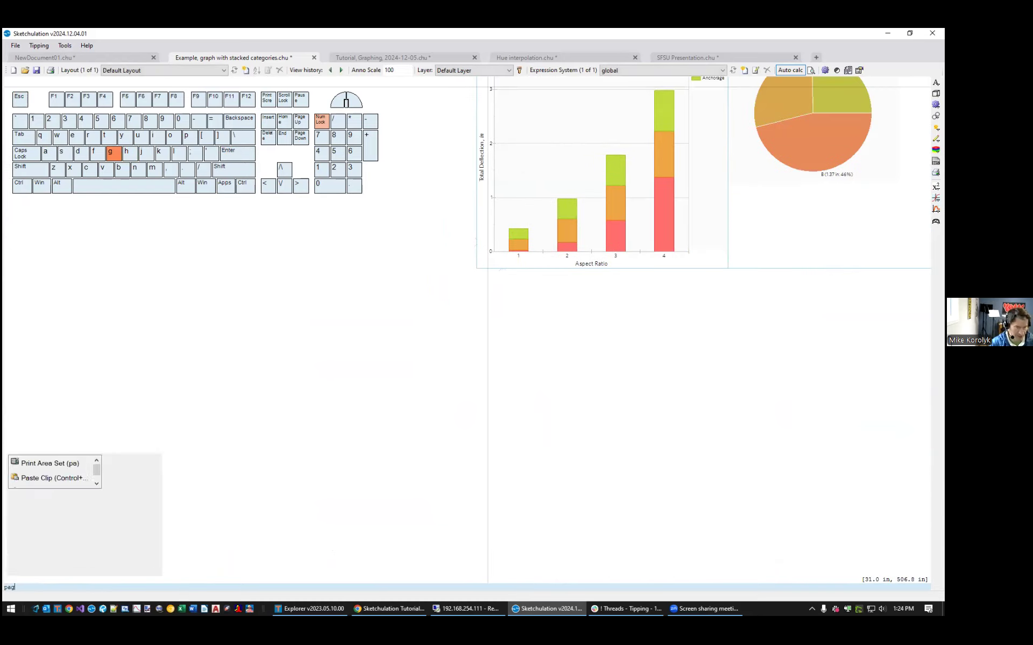
key("Return")
left_click(476, 268)
key("Escape")
left_click(509, 274)
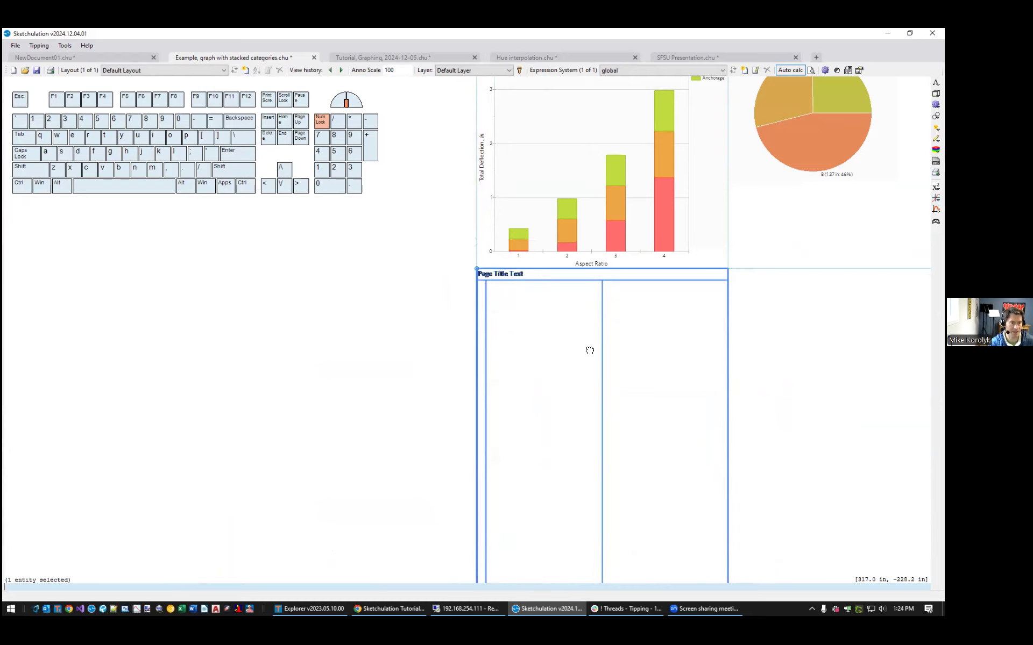
key("Escape")
Draw an empty chart under the new page's title, from the inner margin line across to the opposite page edge.
scroll(548, 329, "up", 4)
scroll(518, 241, "down", 2)
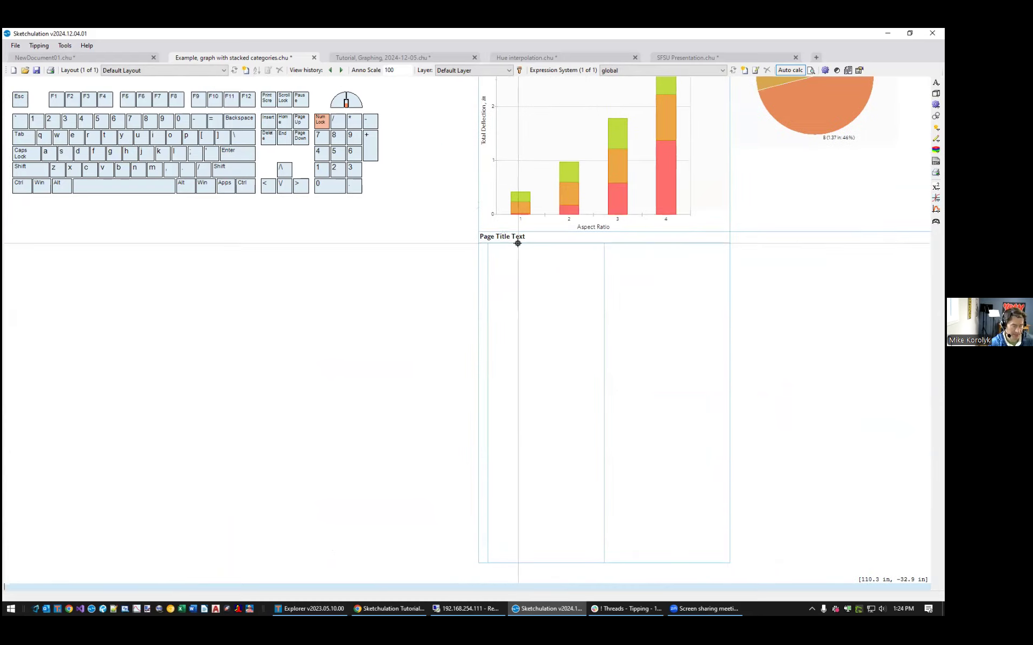
scroll(514, 246, "up", 2)
left_click(507, 234)
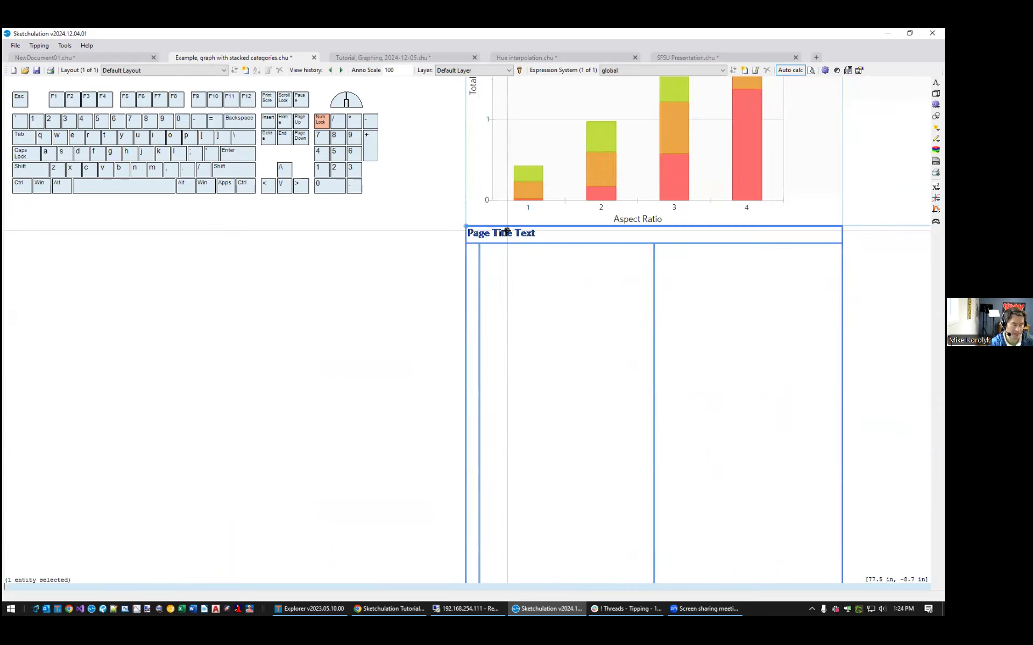
middle_click_drag(549, 241, 550, 297)
key("Escape")
type("cht")
key("Return")
left_click(481, 299)
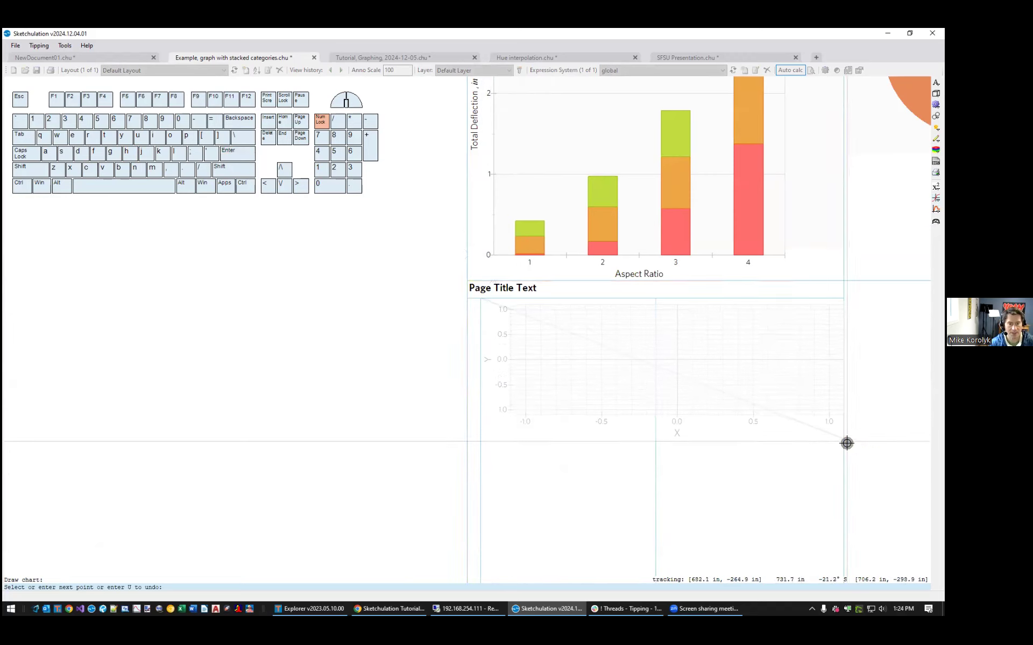
left_click(842, 472)
middle_click_drag(679, 458, 622, 468)
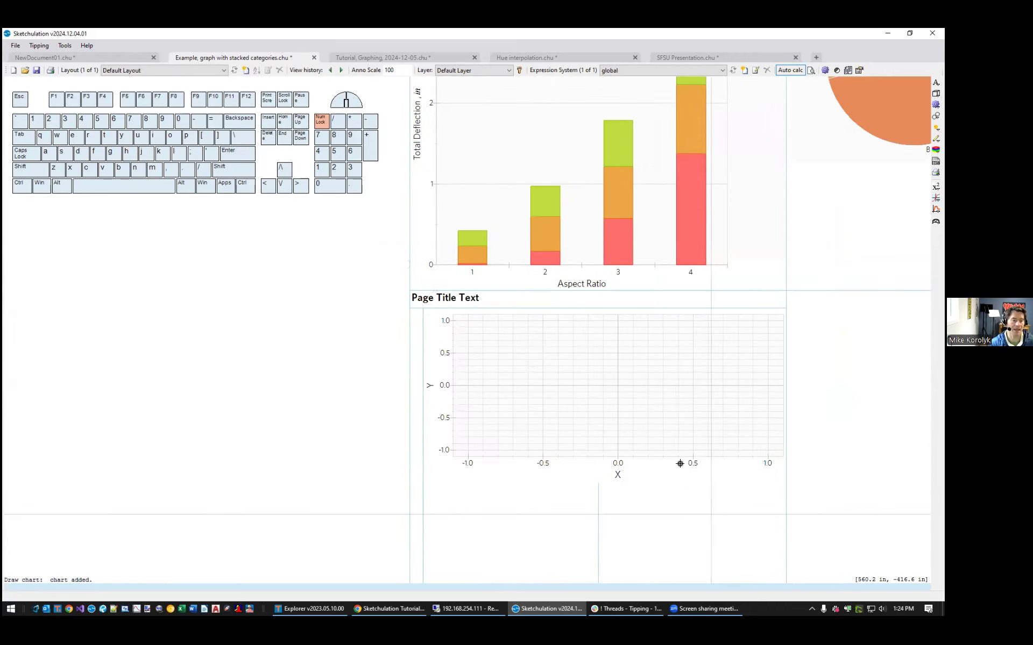
Move the new page together with its empty chart so it sits beside the bar chart page, on its left.
left_click(661, 415)
scroll(586, 338, "down", 2)
middle_click_drag(585, 339, 587, 421)
middle_click_drag(767, 454, 828, 465)
left_click_drag(813, 471, 430, 418)
middle_click_drag(796, 410, 798, 413)
type("m")
key("Return")
left_click(784, 415)
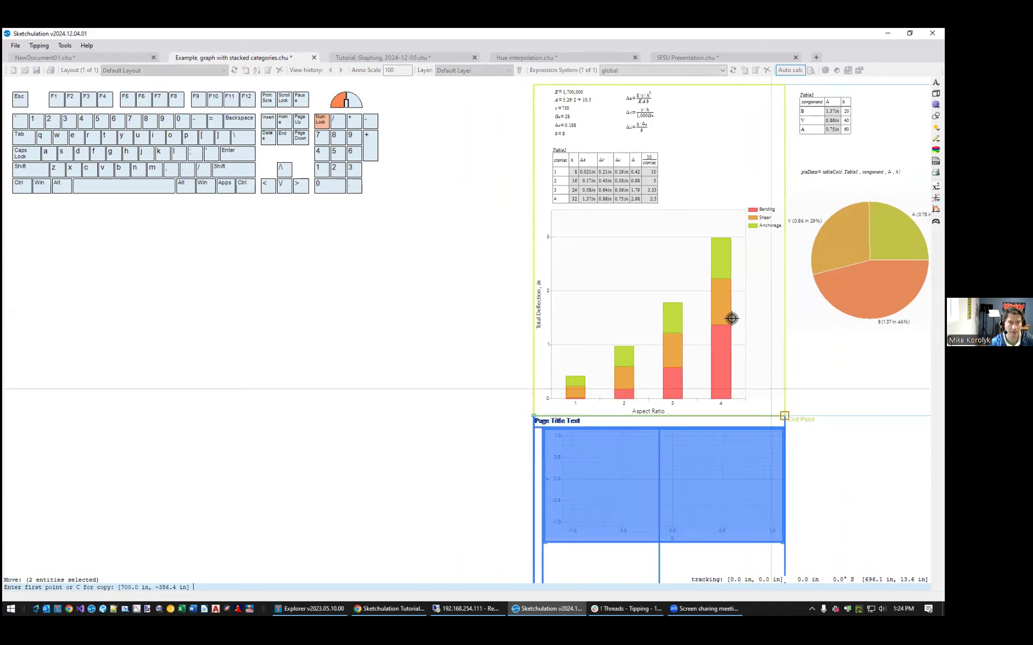
middle_click_drag(667, 209, 750, 357)
left_click(616, 232)
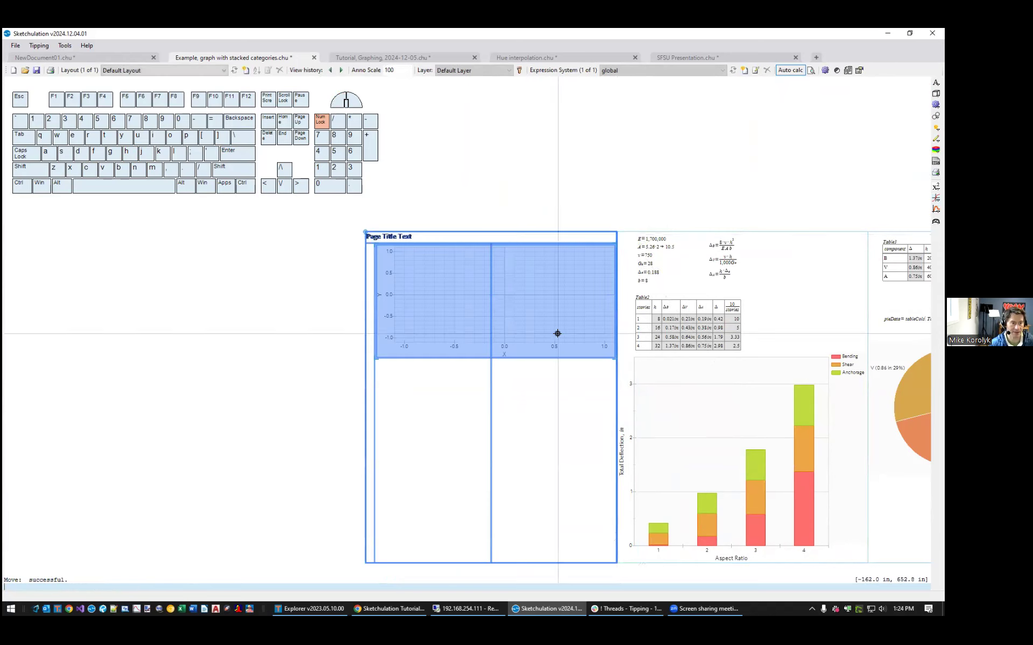
Start adding a series to the empty chart on the new page, using the Table Columns series type.
middle_click_drag(531, 341, 548, 387)
scroll(557, 410, "up", 2)
left_click(558, 410)
type("ser")
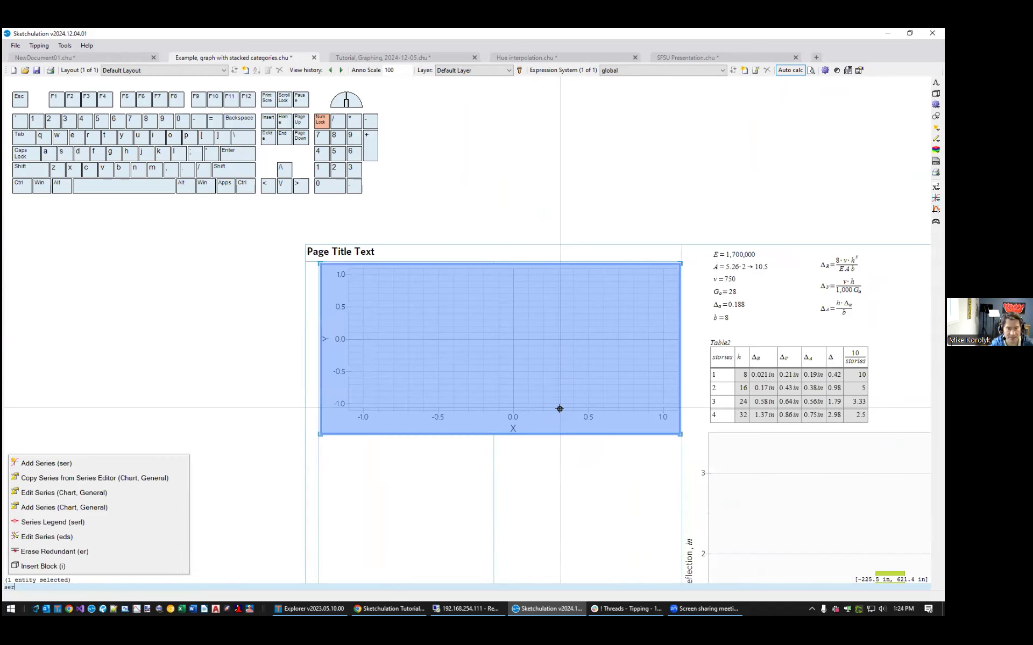
key("Return")
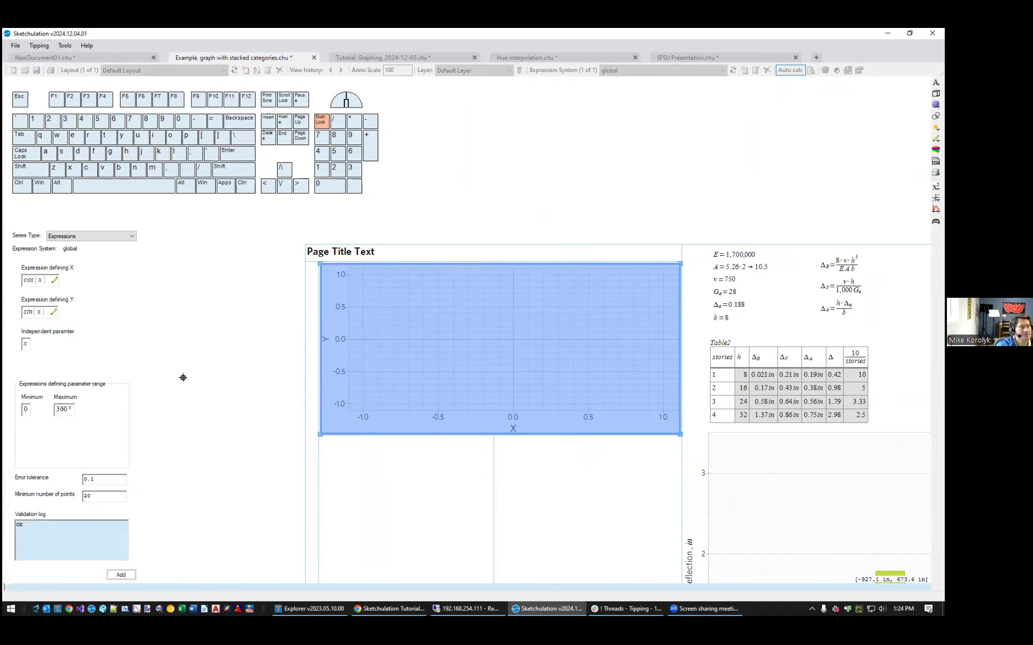
left_click(99, 236)
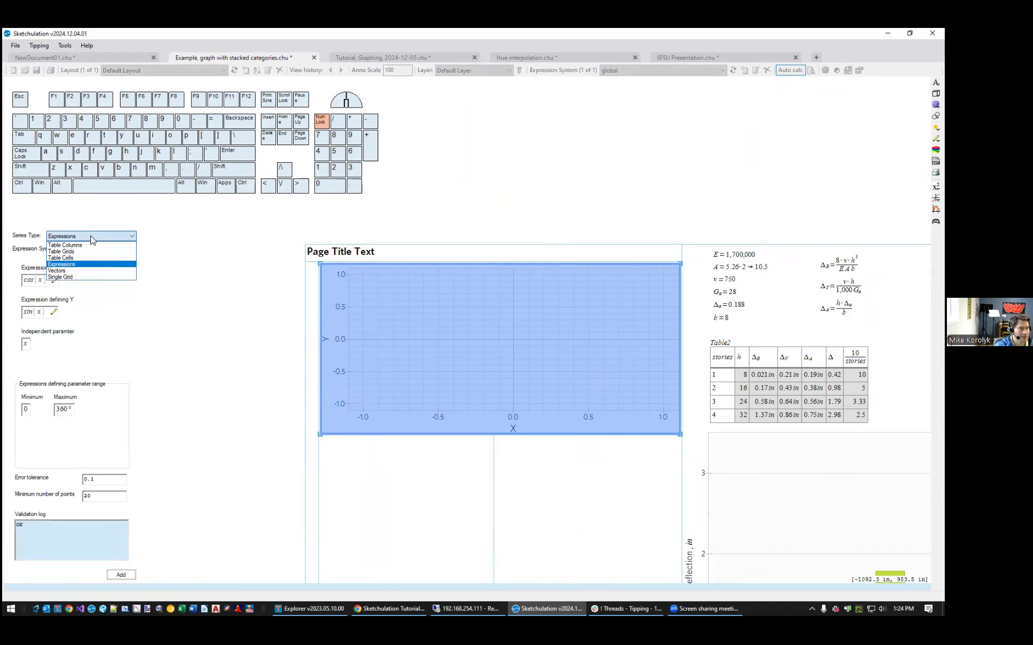
left_click(71, 246)
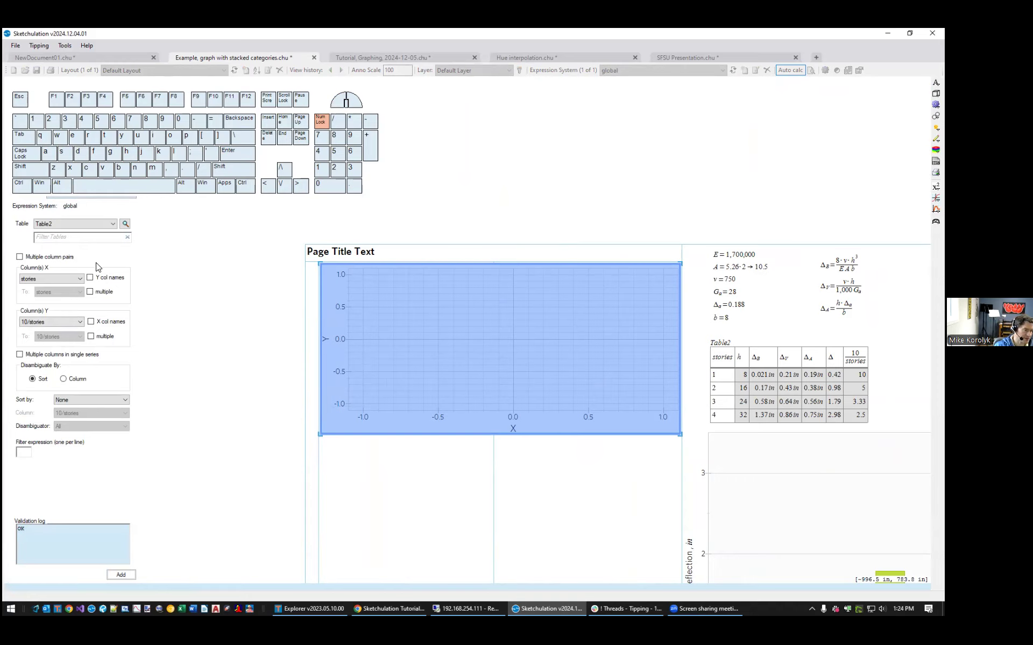
Add a series from Table2 with the stories column as X and the total deflection column ~D as Y.
left_click(82, 222)
left_click(83, 222)
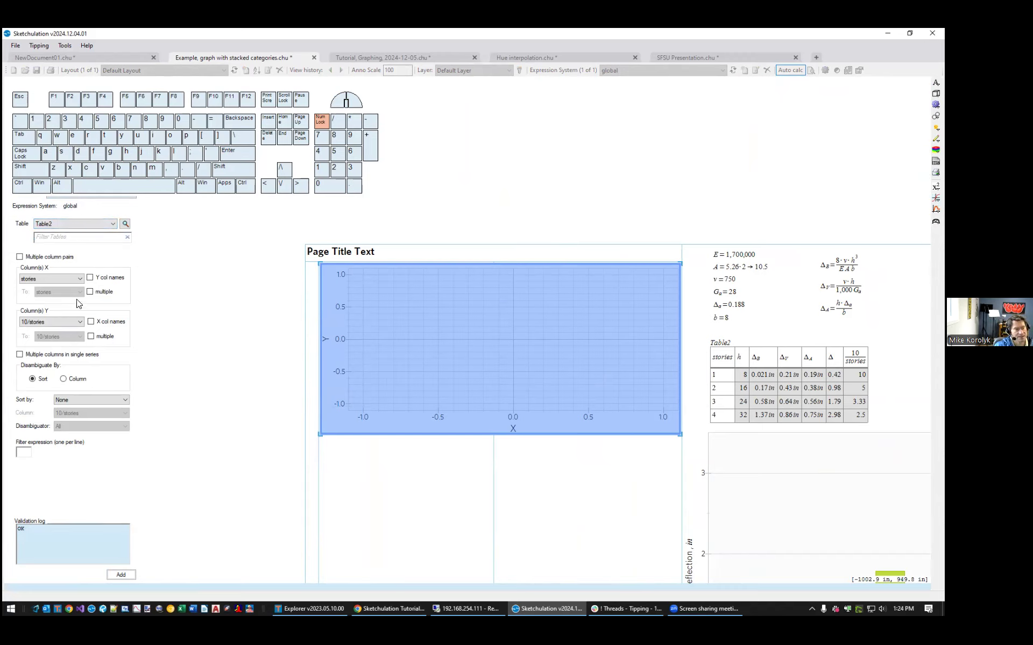
left_click(65, 278)
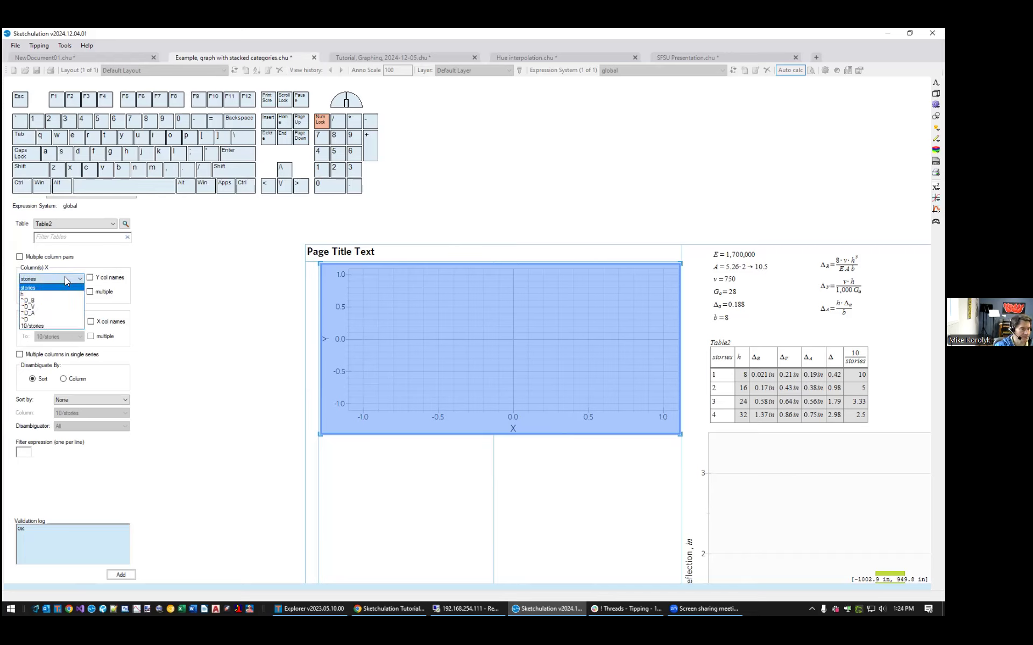
left_click(65, 276)
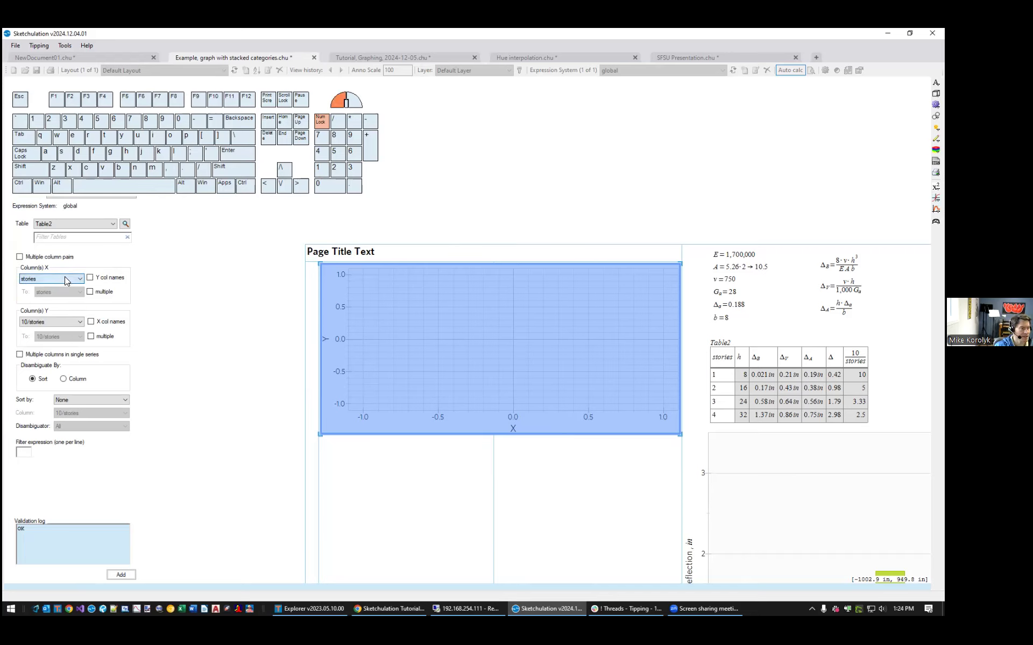
left_click(52, 321)
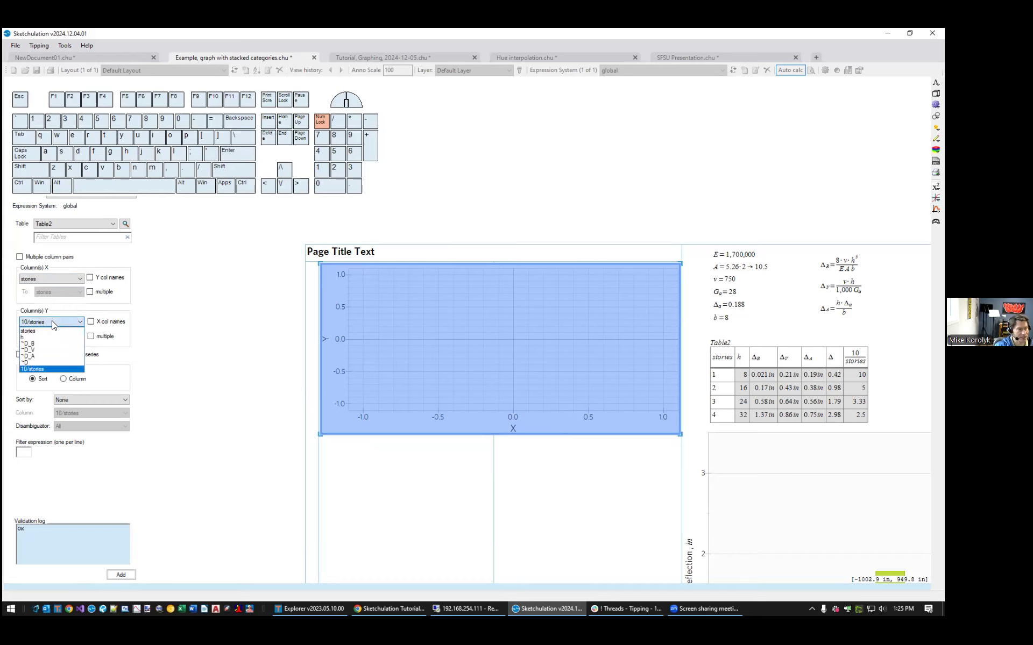
left_click(49, 364)
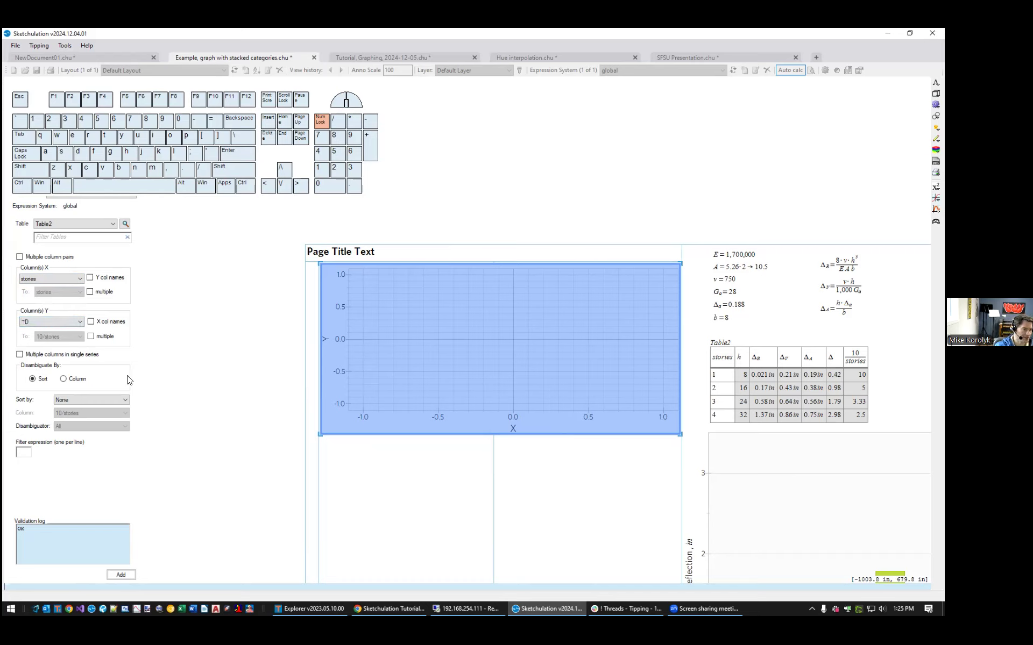
left_click(119, 575)
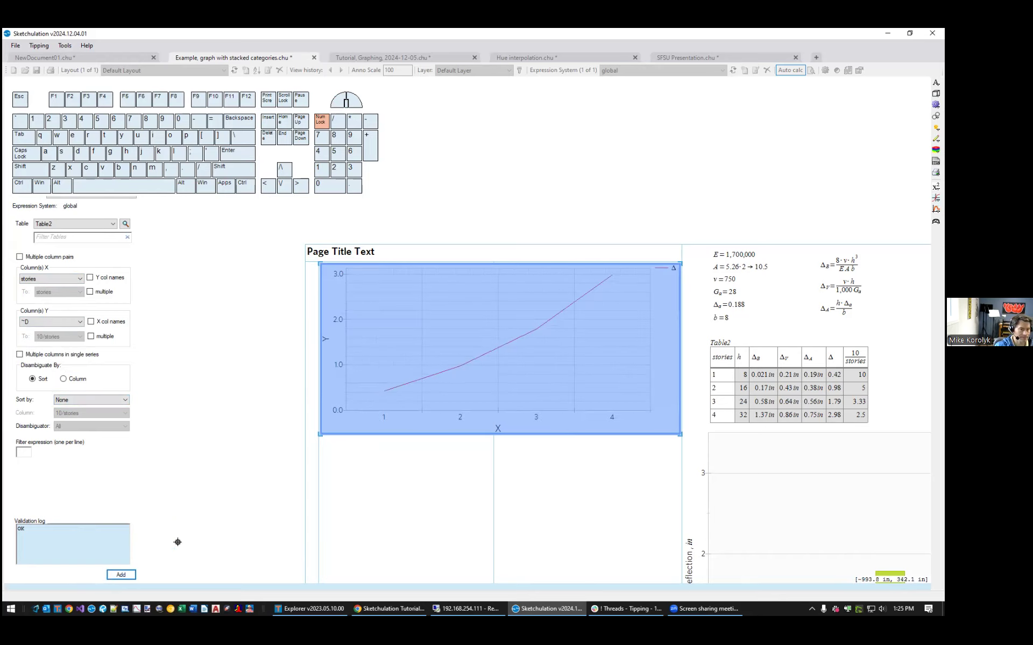
key("Escape")
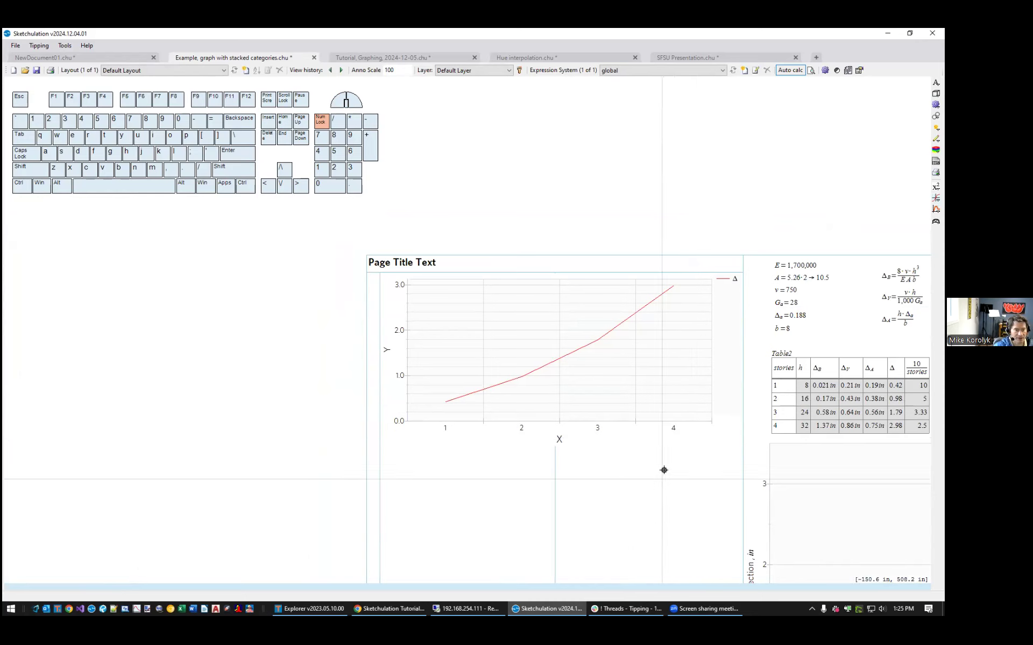
Edit the new chart's Δ series and set its special plot mode to HistogramX.
left_click(721, 418)
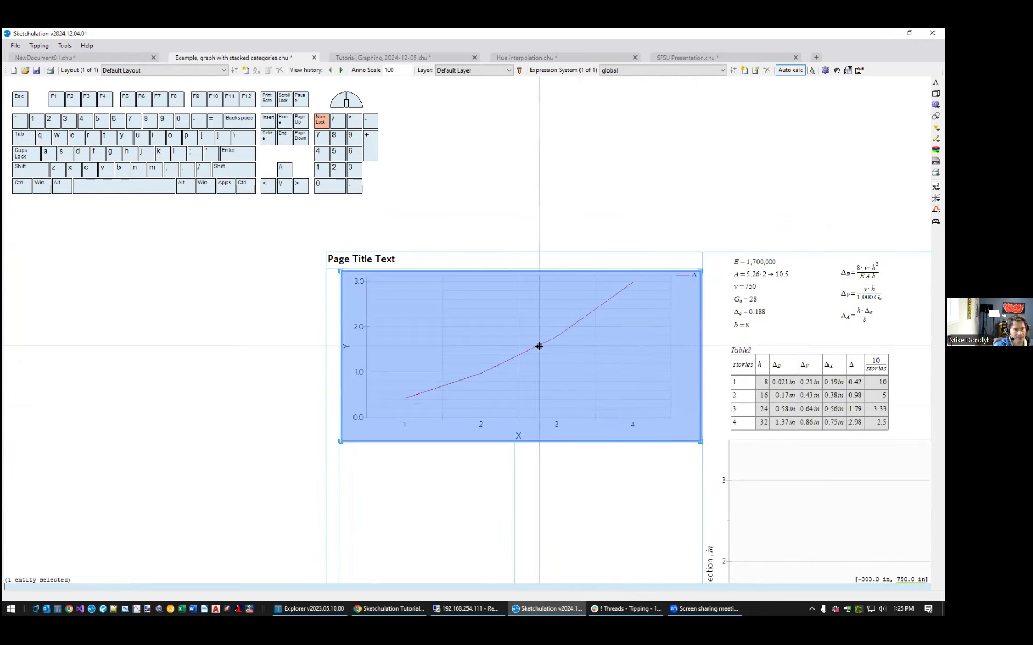
scroll(446, 371, "up", 2)
scroll(463, 390, "down", 2)
middle_click_drag(511, 377, 482, 373)
type("eds")
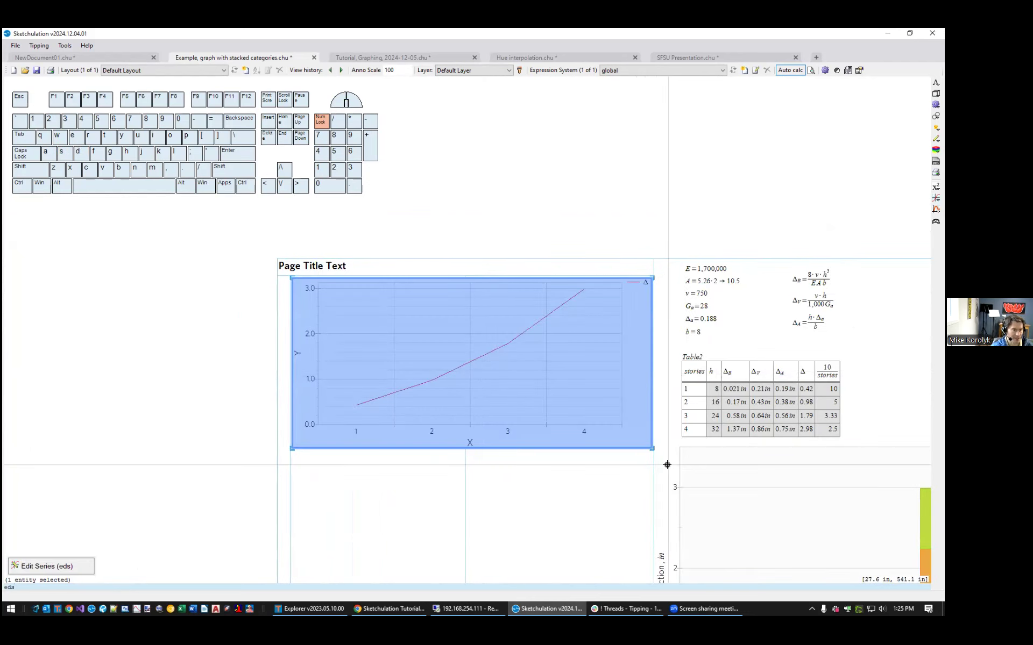
key("Return")
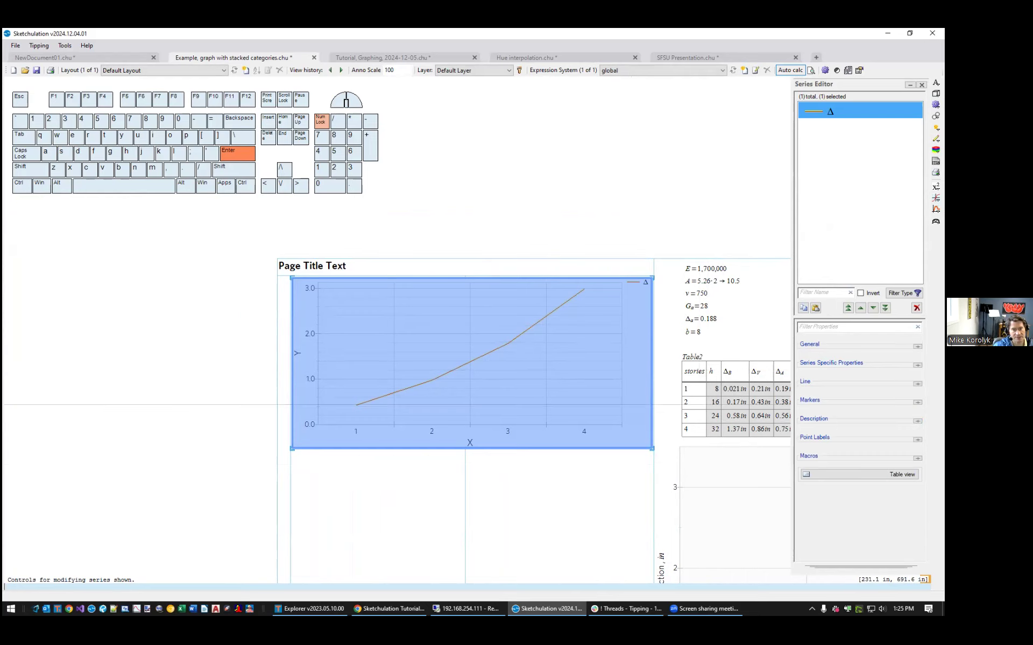
left_click(917, 347)
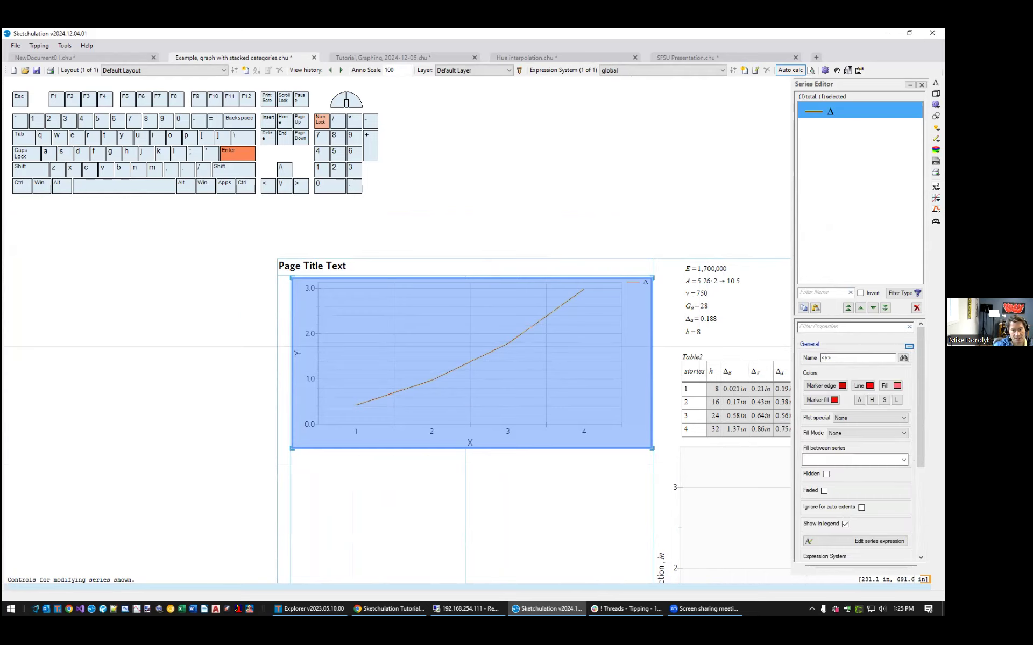
left_click(870, 418)
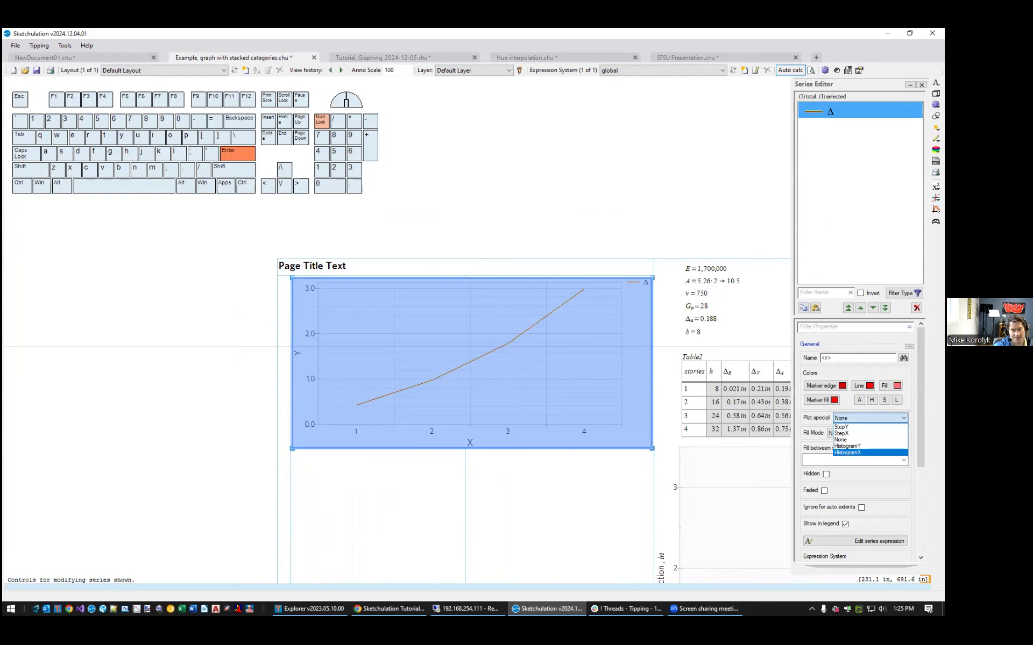
left_click(847, 452)
middle_click_drag(744, 464, 554, 396)
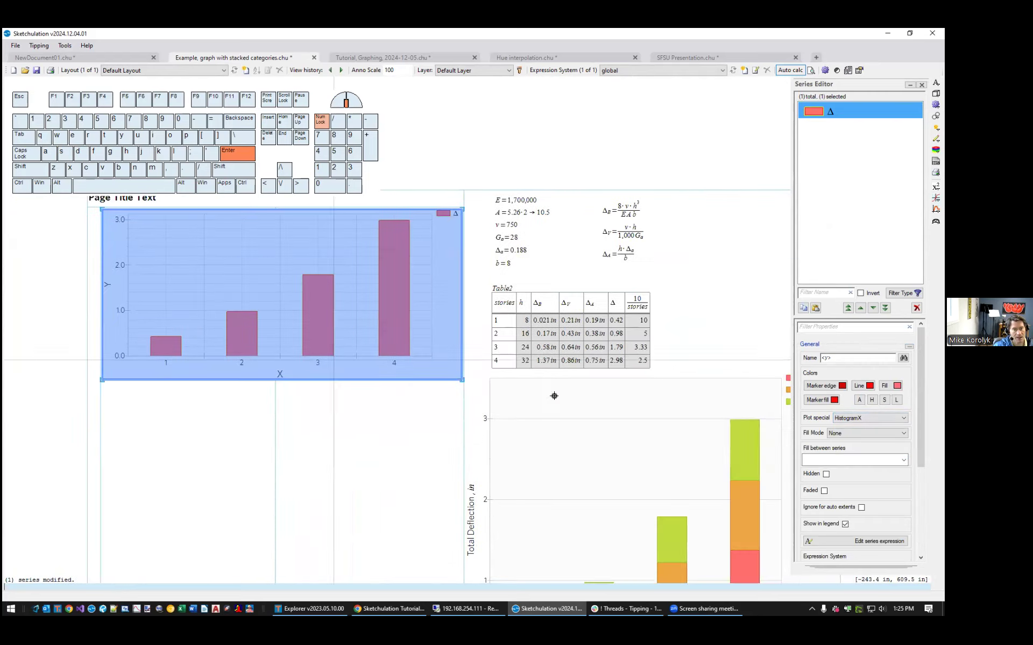
Try the StepY and StepX special plot modes on the Δ series, finishing with None.
left_click(869, 418)
left_click(842, 426)
left_click(869, 418)
left_click(842, 434)
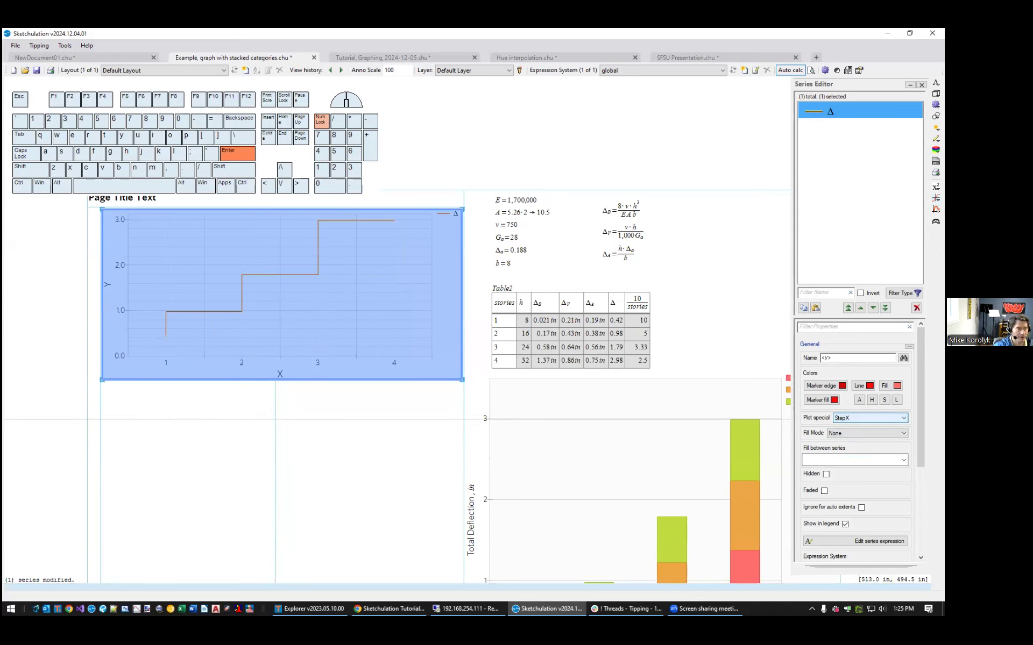
scroll(870, 418, "down", 1)
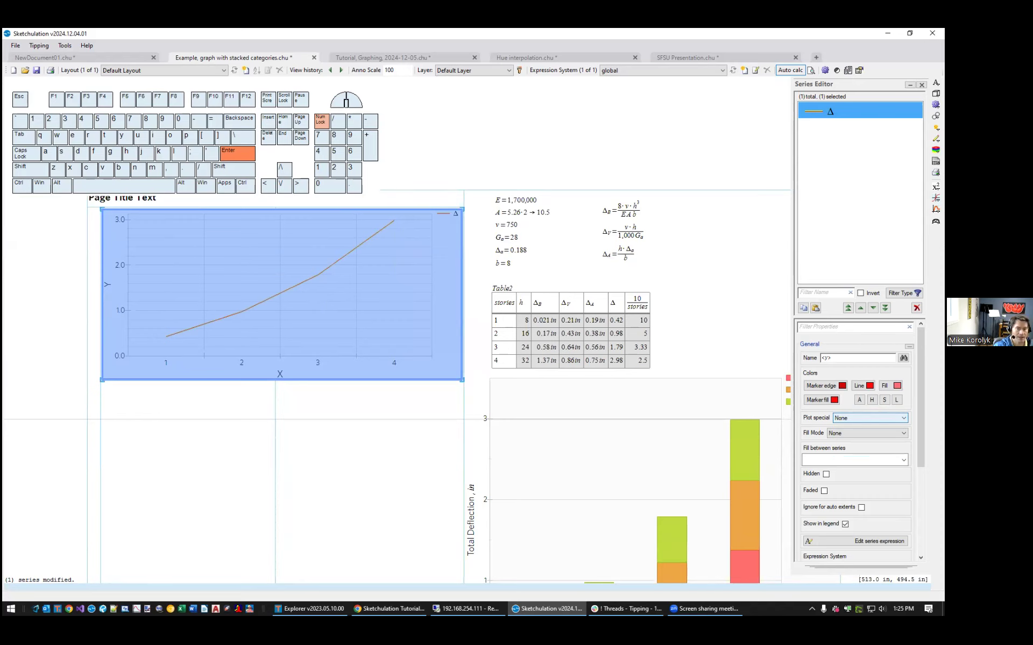
Try HistogramY as the Δ series' special plot mode and return it to HistogramX.
left_click(869, 418)
left_click(847, 446)
left_click(870, 418)
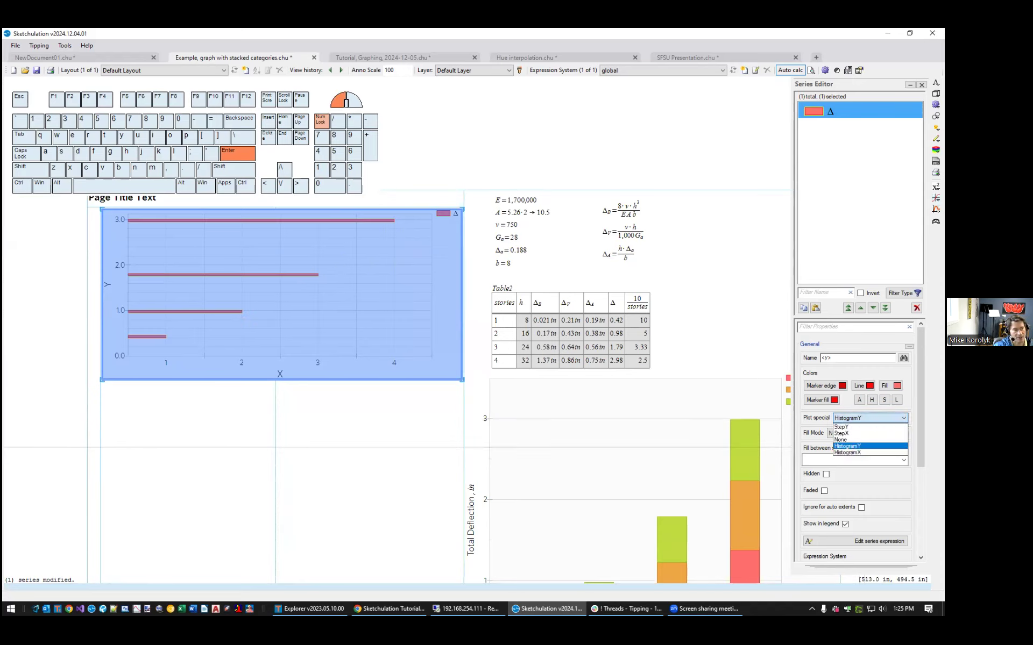
left_click(847, 452)
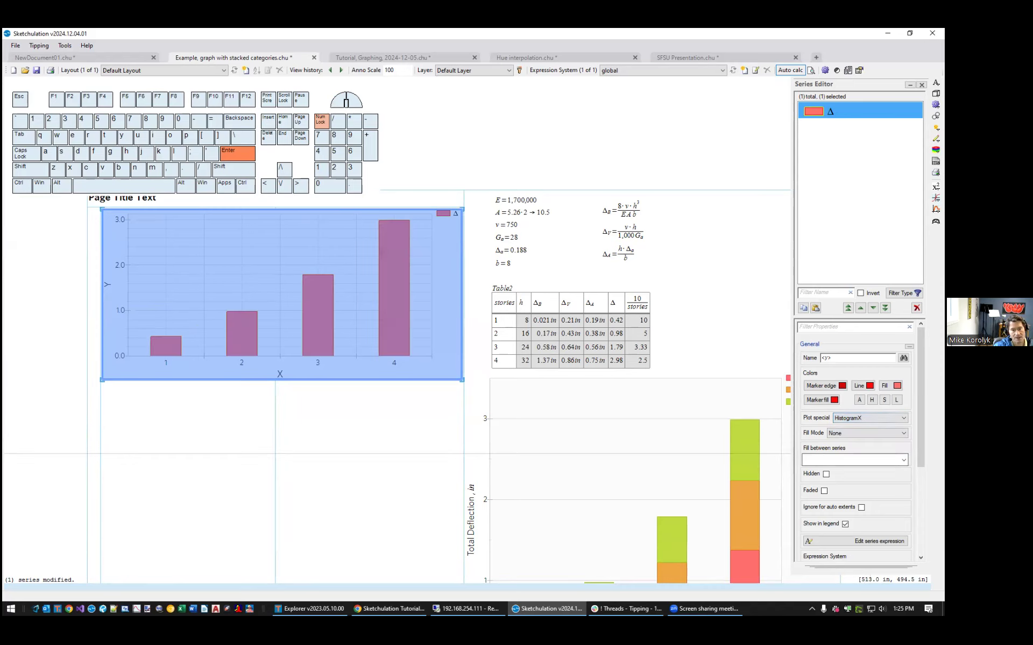
Try plotting the Δ series as a plain line with its fill mode set to FillX.
left_click(869, 418)
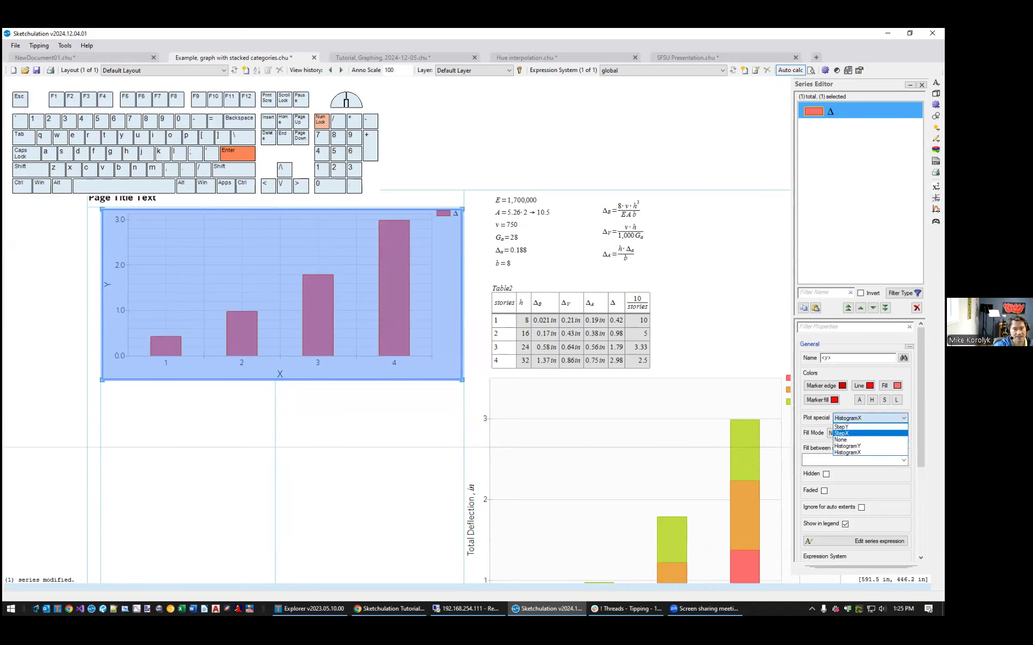
left_click(843, 440)
left_click(867, 433)
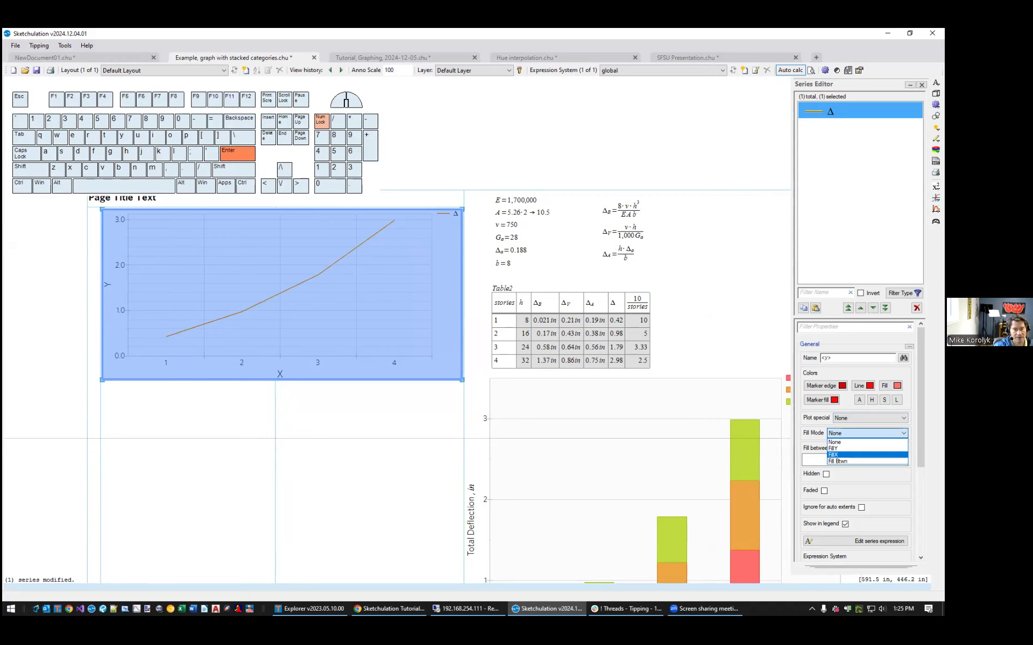
left_click(837, 455)
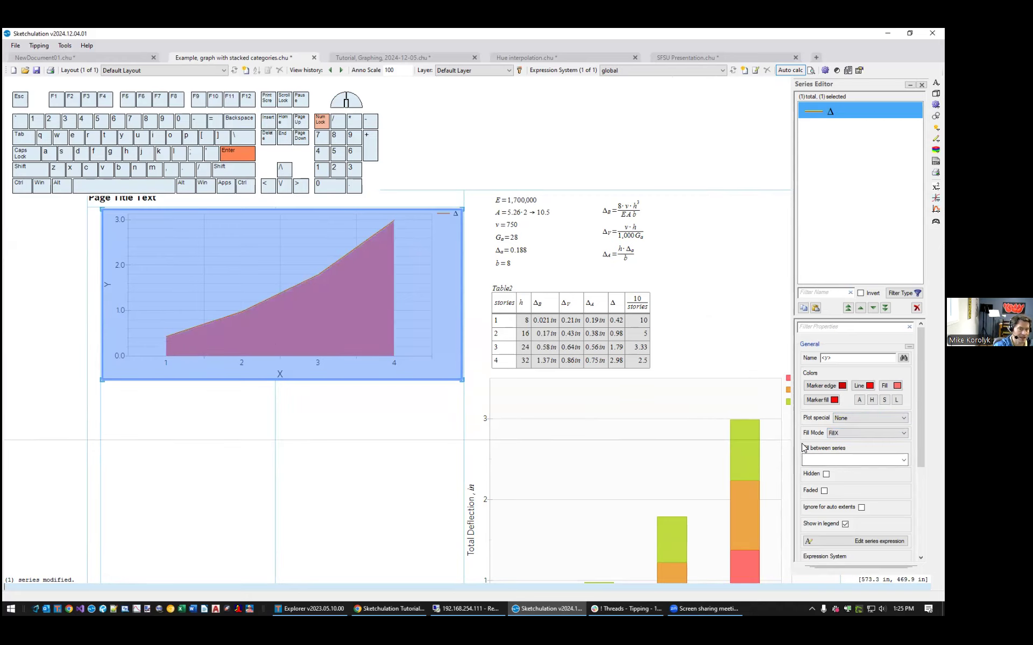
Set the Δ series' fill mode back to None and its special plot mode back to HistogramX.
left_click(867, 433)
left_click(839, 442)
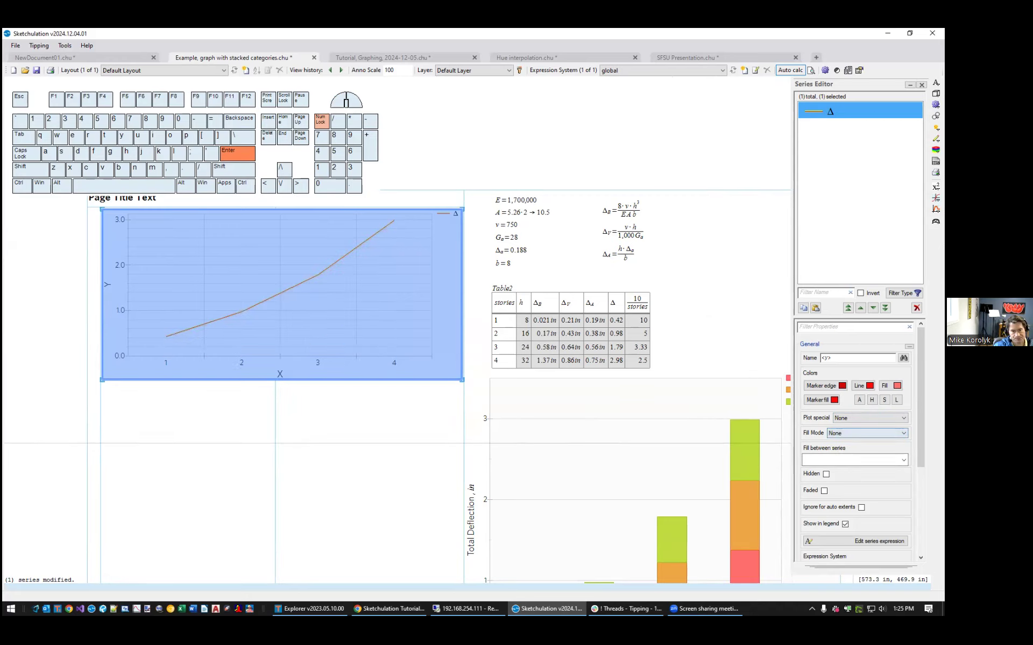
left_click(870, 418)
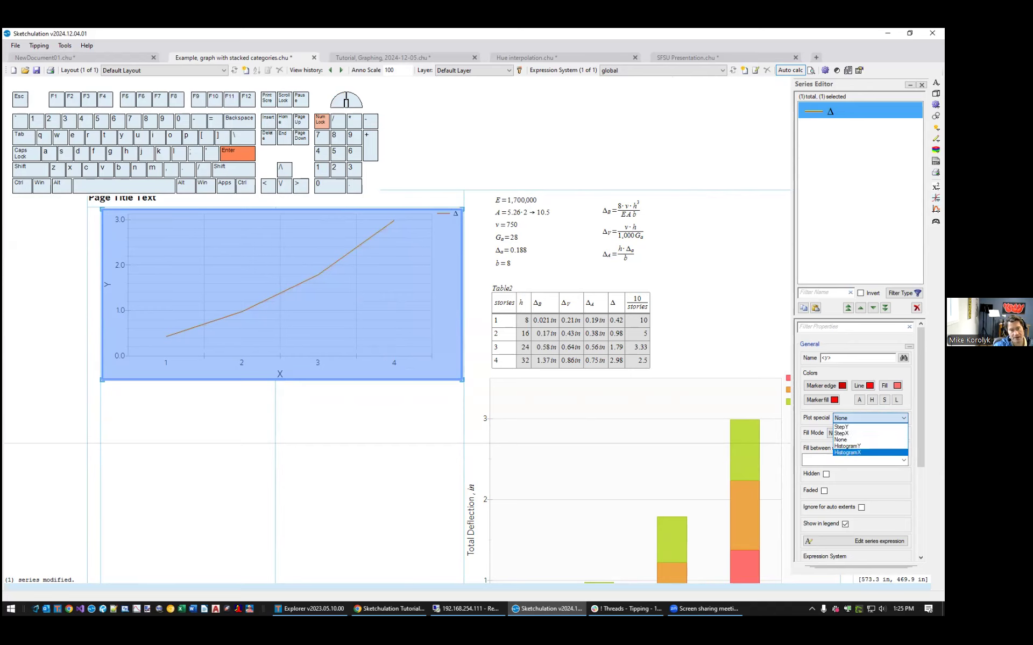
left_click(847, 452)
Show the Δ series' line and marker properties and set its marker symbol to a filled circle.
left_click_drag(921, 398, 921, 484)
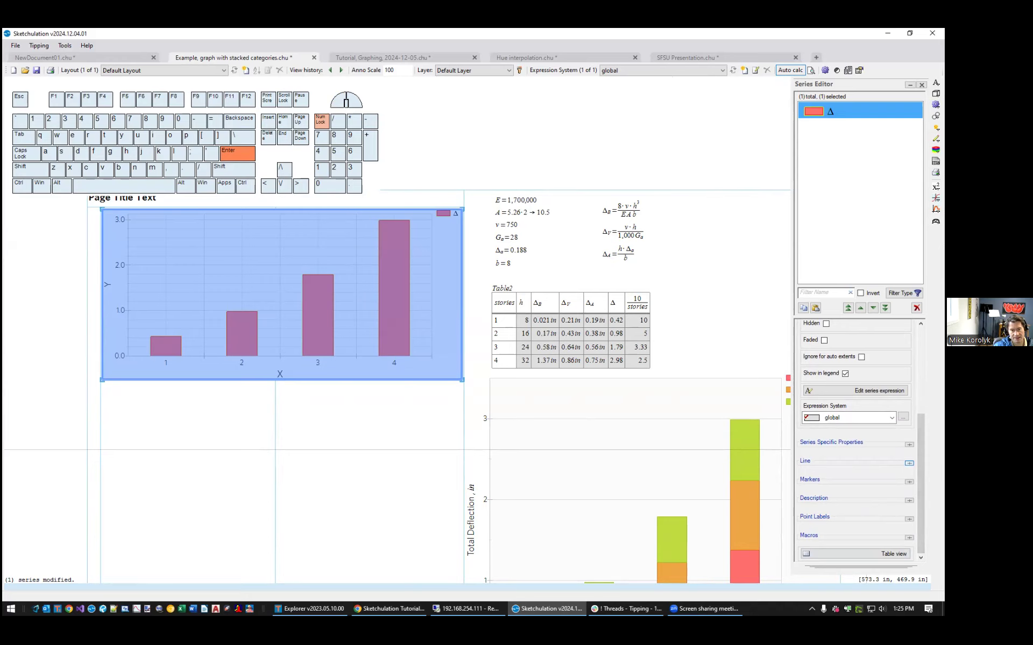
left_click(909, 463)
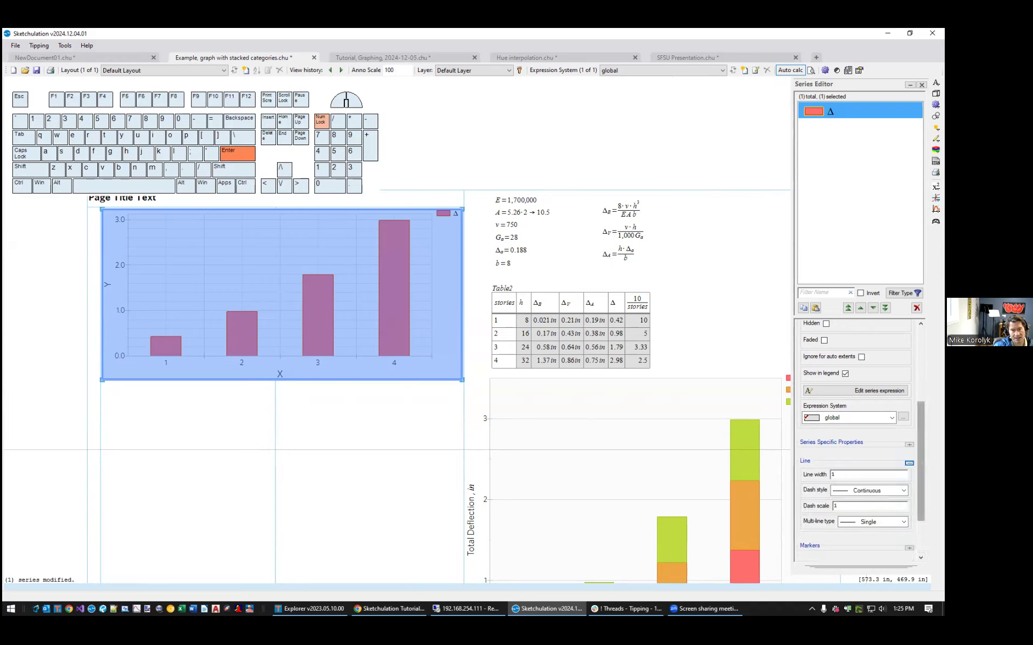
scroll(860, 438, "down", 3)
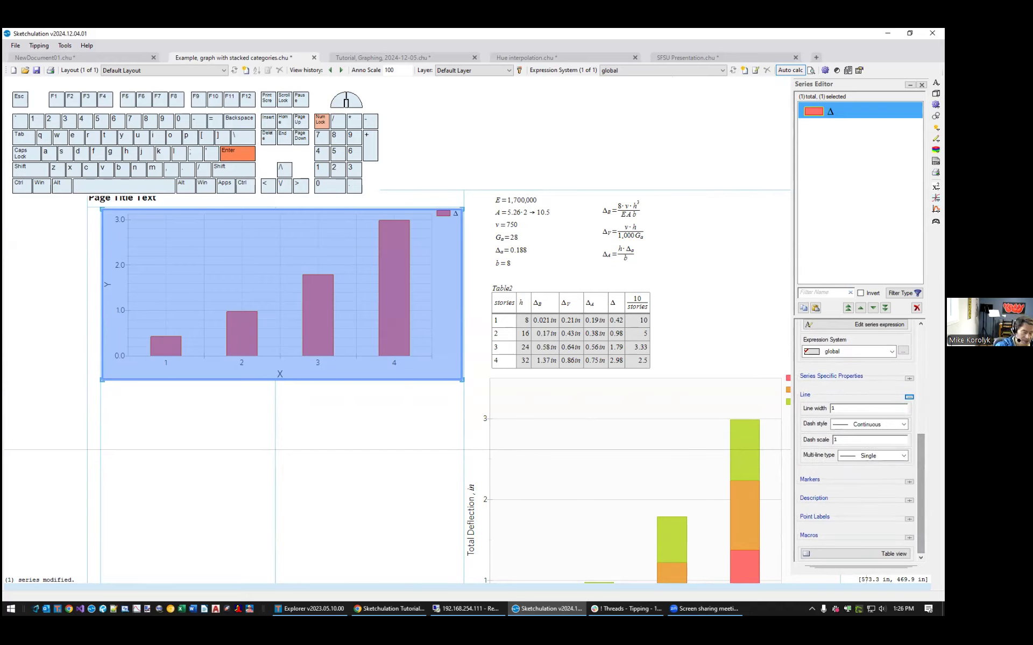
left_click(909, 481)
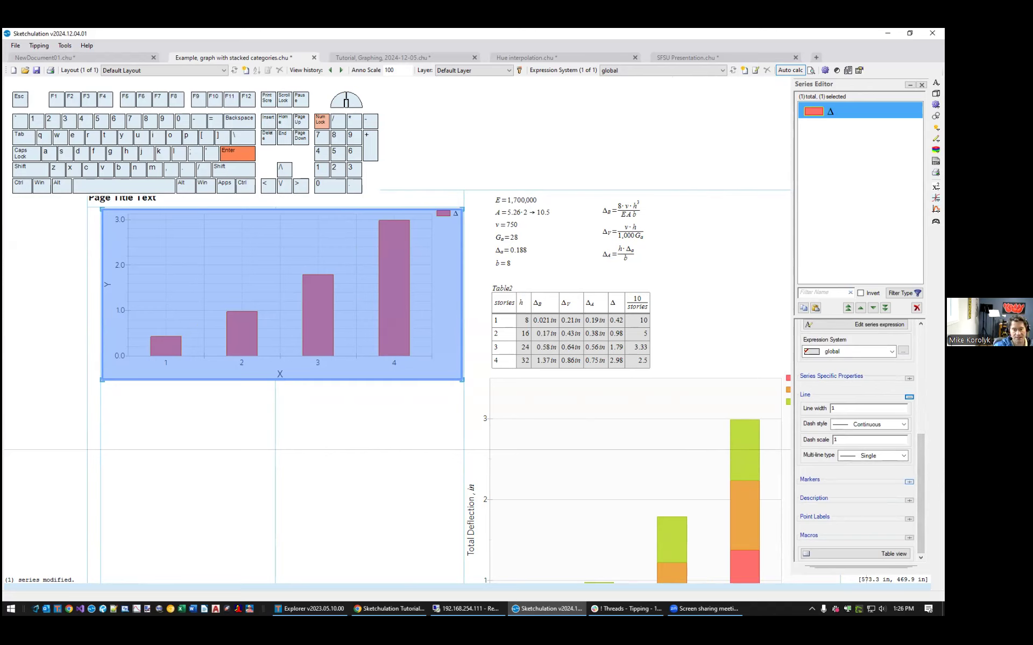
scroll(909, 482, "down", 4)
left_click(865, 415)
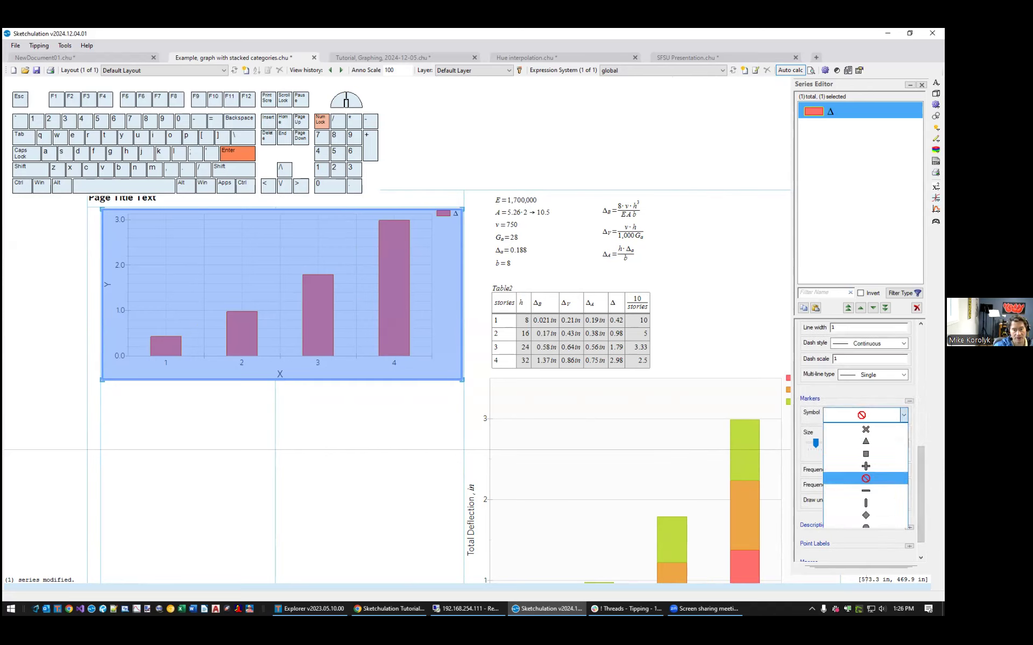
left_click(865, 528)
left_click(903, 414)
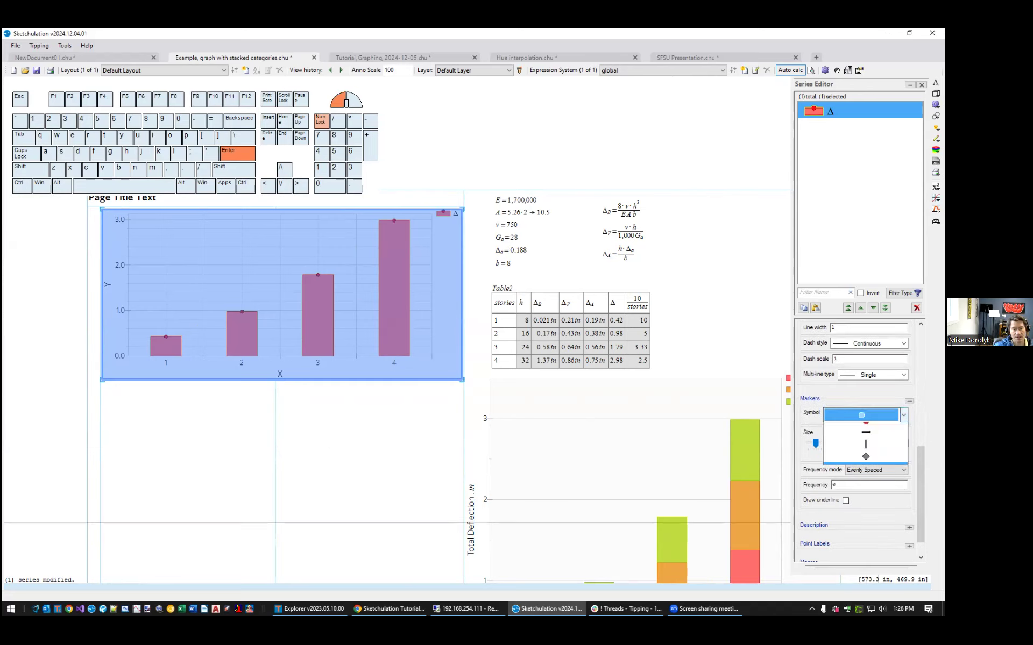
left_click(904, 415)
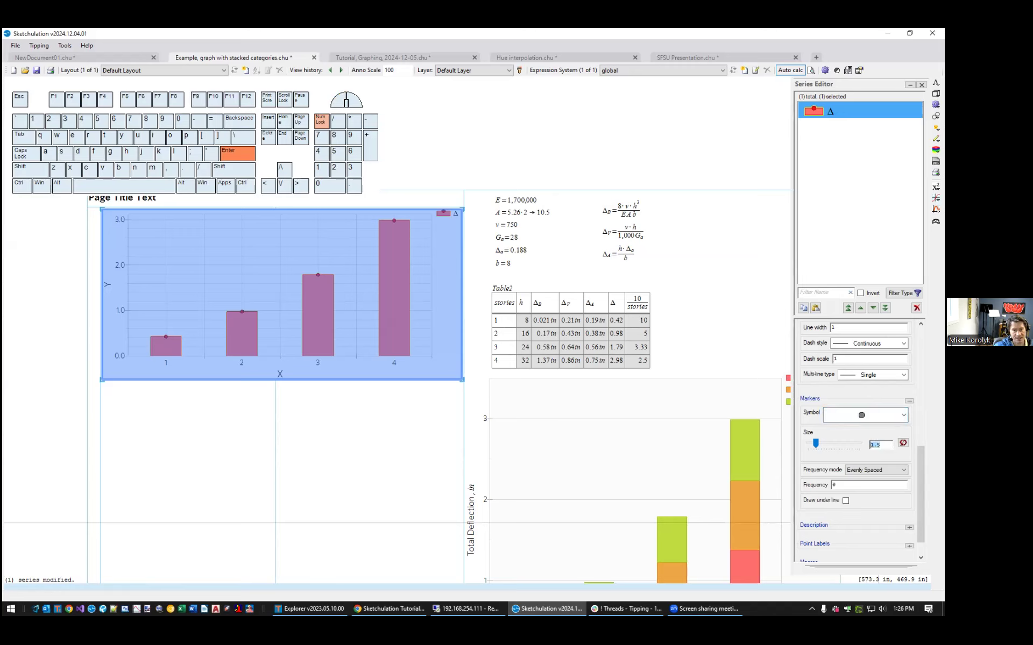
Look over the marker frequency modes and set the Δ series' marker size to 5.
left_click(882, 445)
left_click(876, 470)
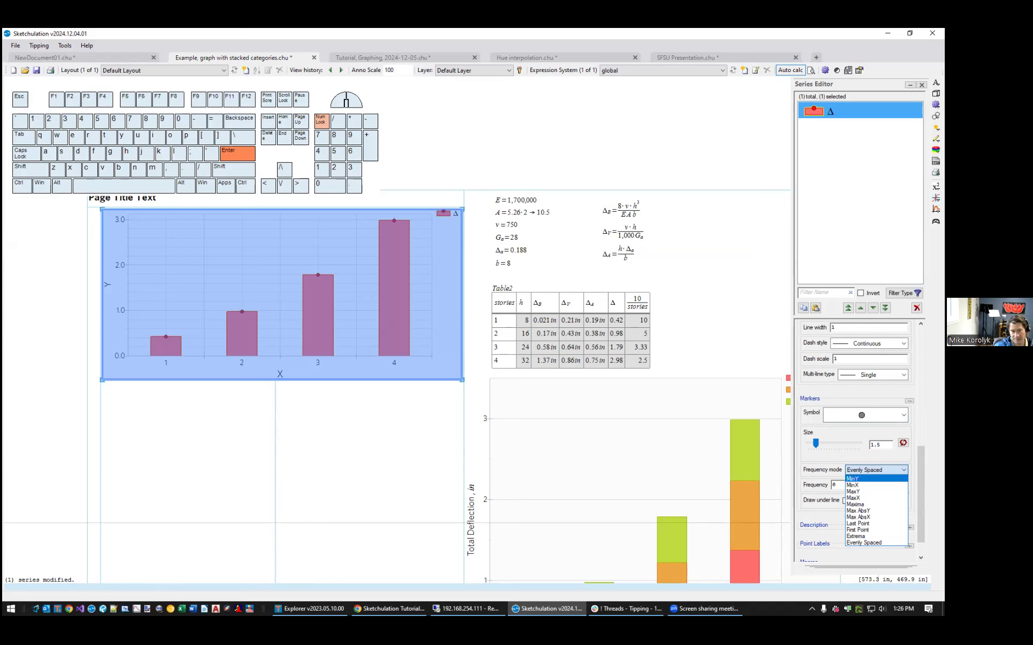
left_click(871, 445)
left_click(871, 445)
type("5")
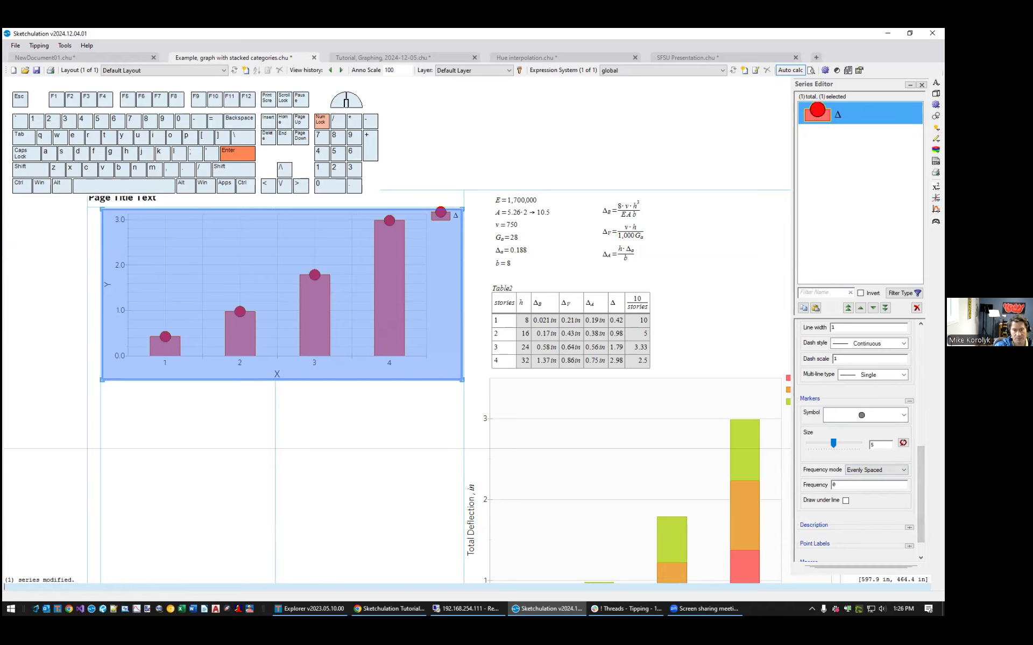
Review the Δ series' description, including its source table, columns, filter and sorting details, and collapse that section again.
scroll(921, 484, "down", 1)
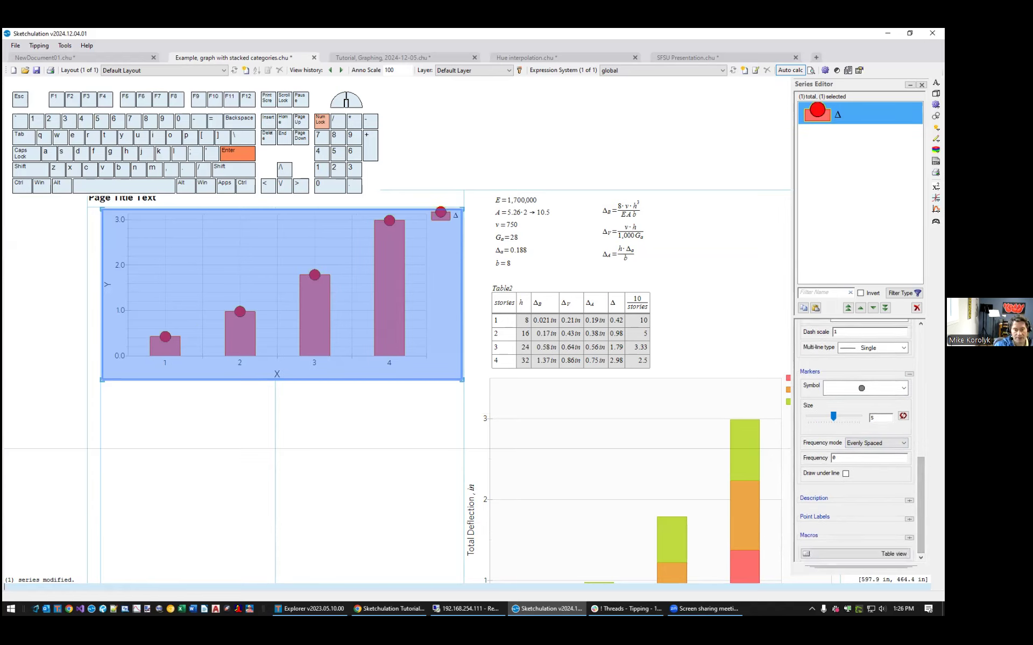
left_click(909, 500)
scroll(909, 500, "down", 5)
scroll(860, 416, "down", 3)
left_click(860, 419)
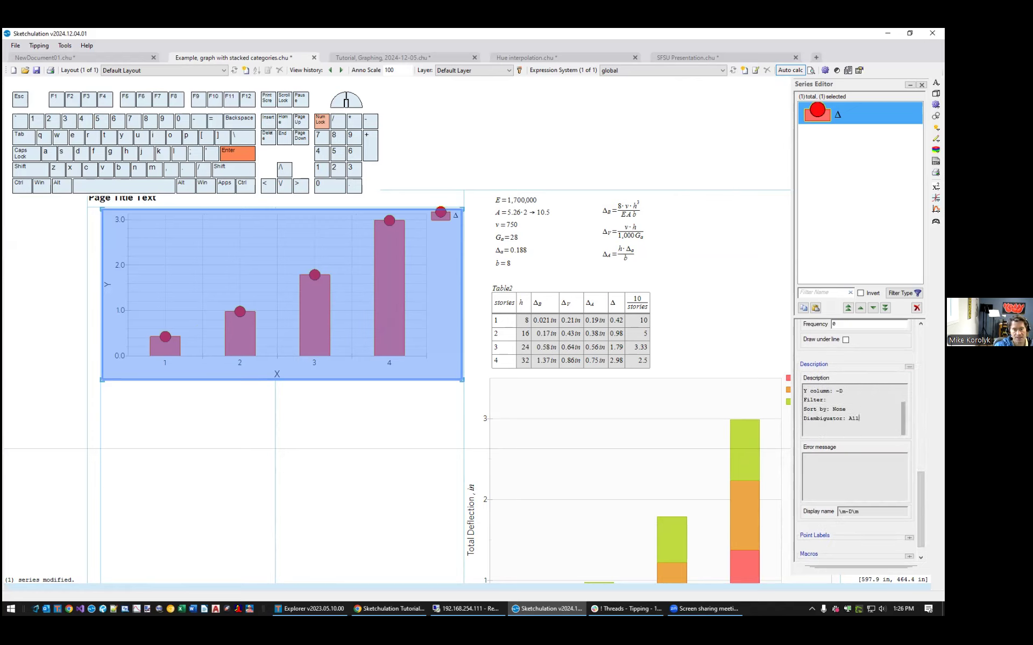
scroll(852, 411, "up", 2)
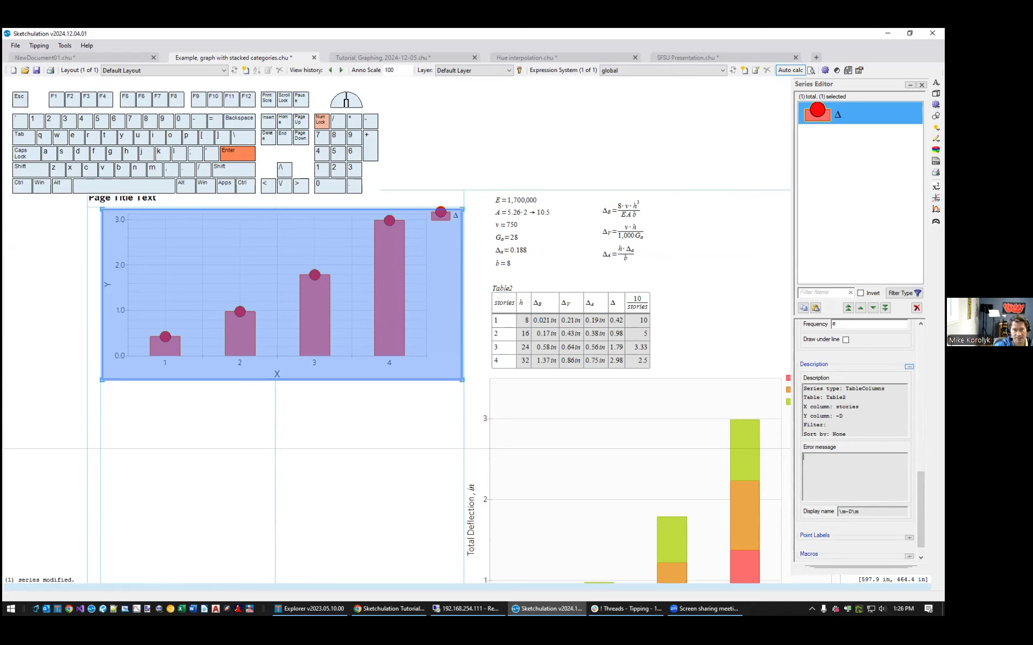
left_click(909, 366)
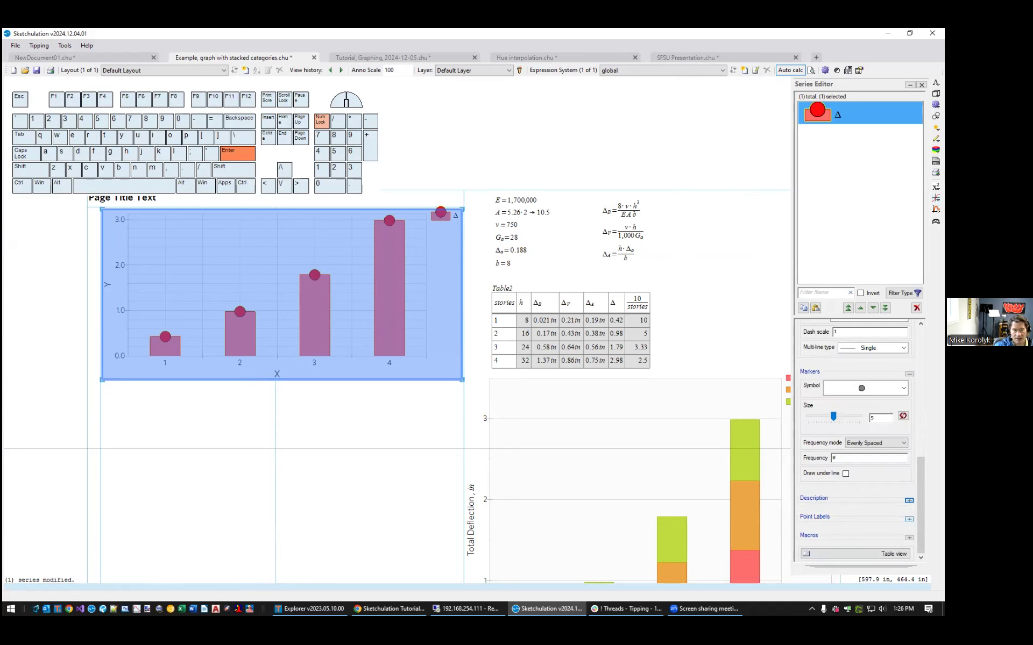
Show the Δ series' point label settings and read the chart tags help, including the <x> and <y> tags.
left_click(909, 519)
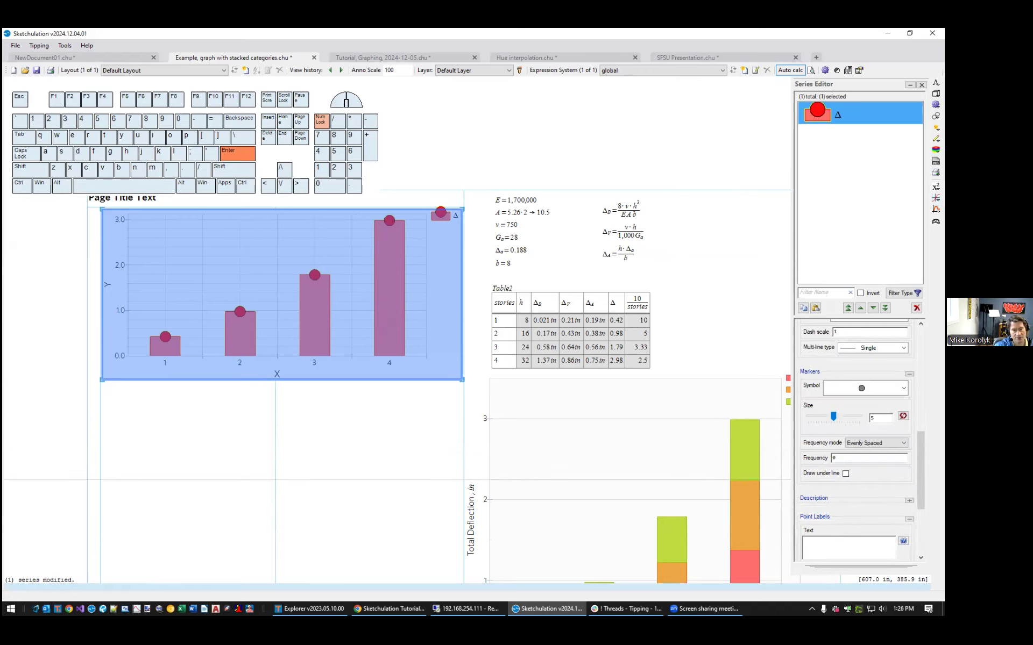
left_click_drag(920, 479, 920, 524)
left_click(834, 410)
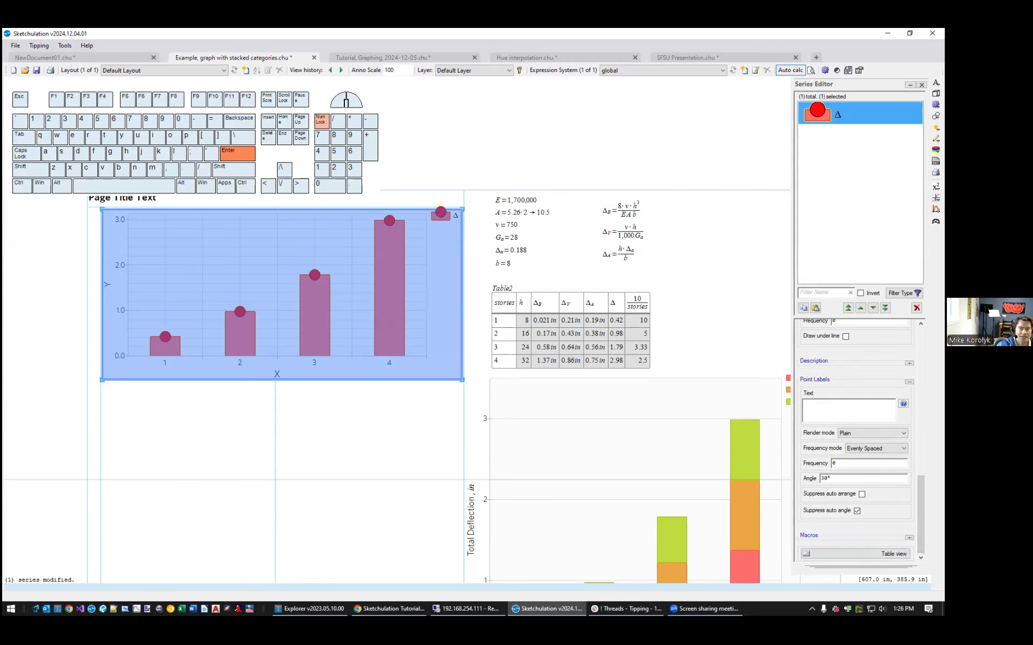
left_click(903, 403)
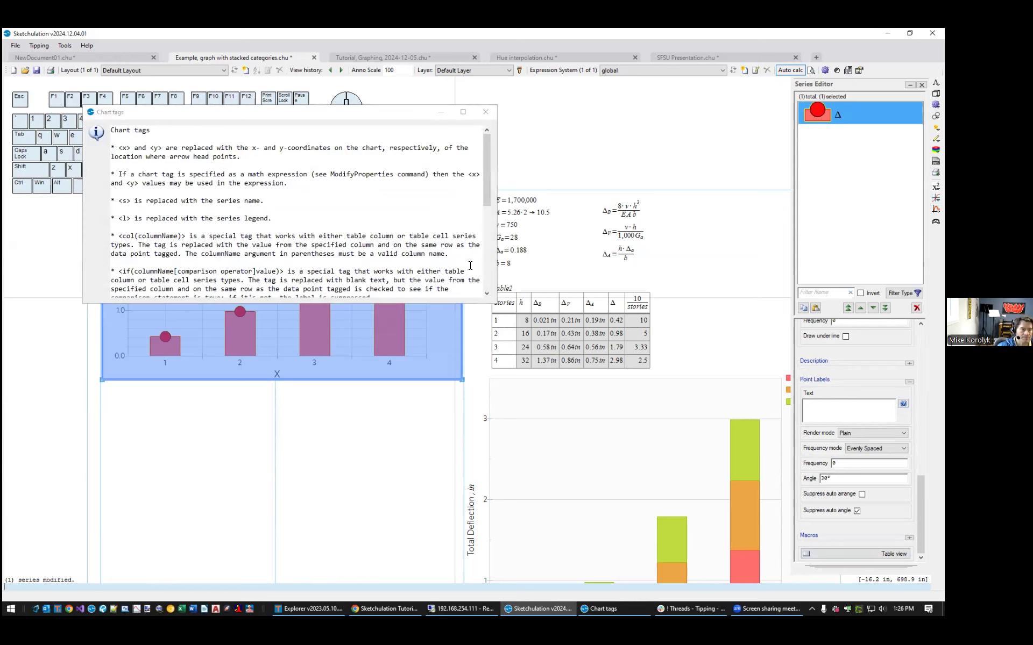
left_click(457, 307)
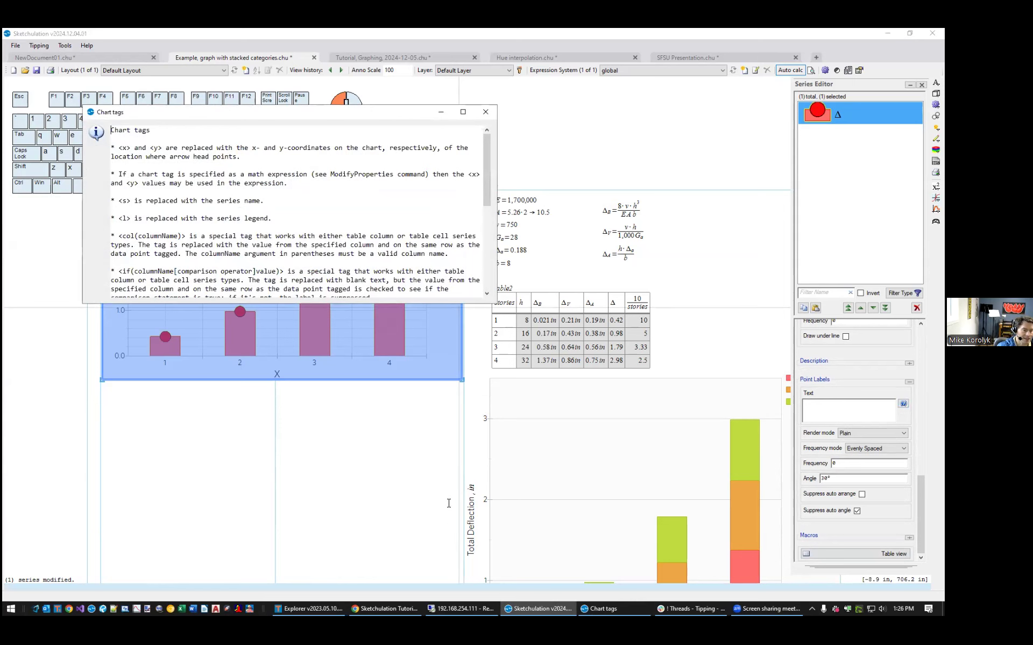
left_click_drag(448, 503, 448, 518)
left_click_drag(119, 149, 159, 149)
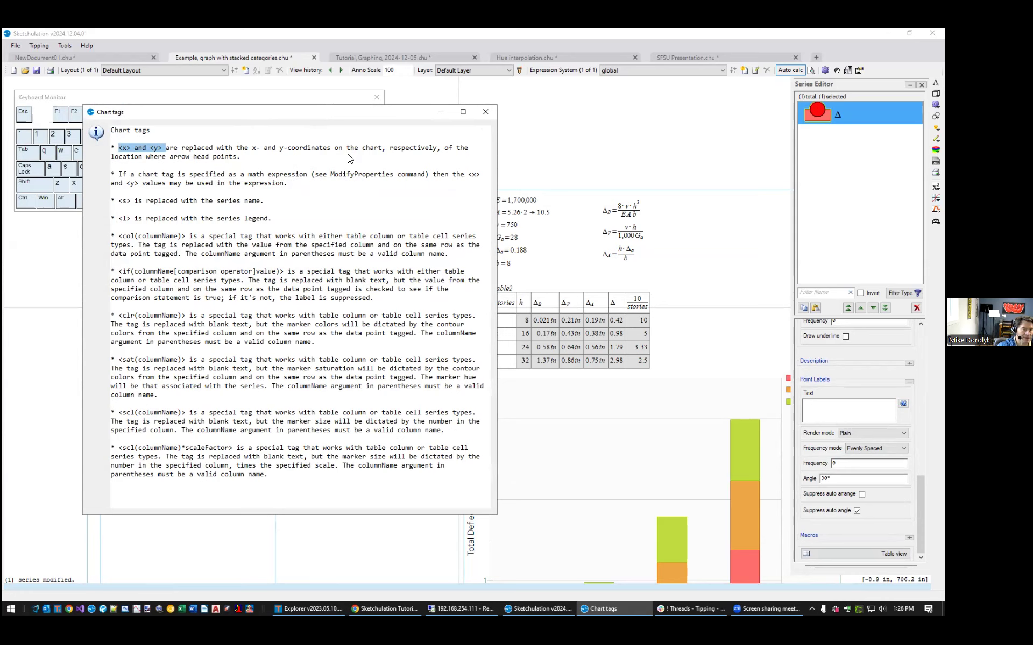
left_click_drag(317, 112, 467, 179)
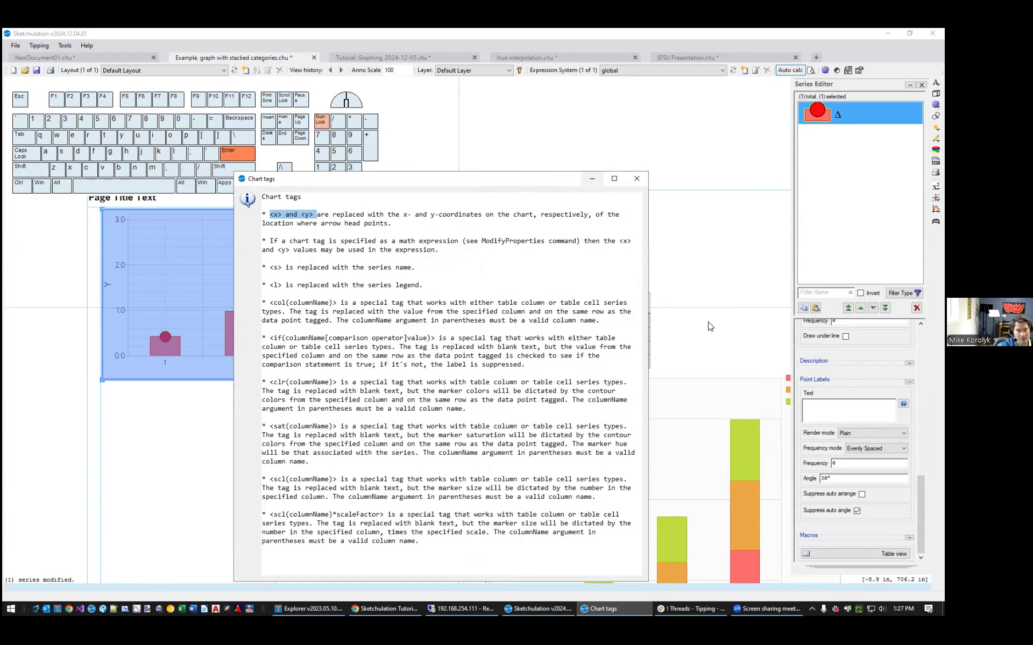
Set the Δ series' point label text to <y> and minimize the chart tags help window.
left_click(783, 387)
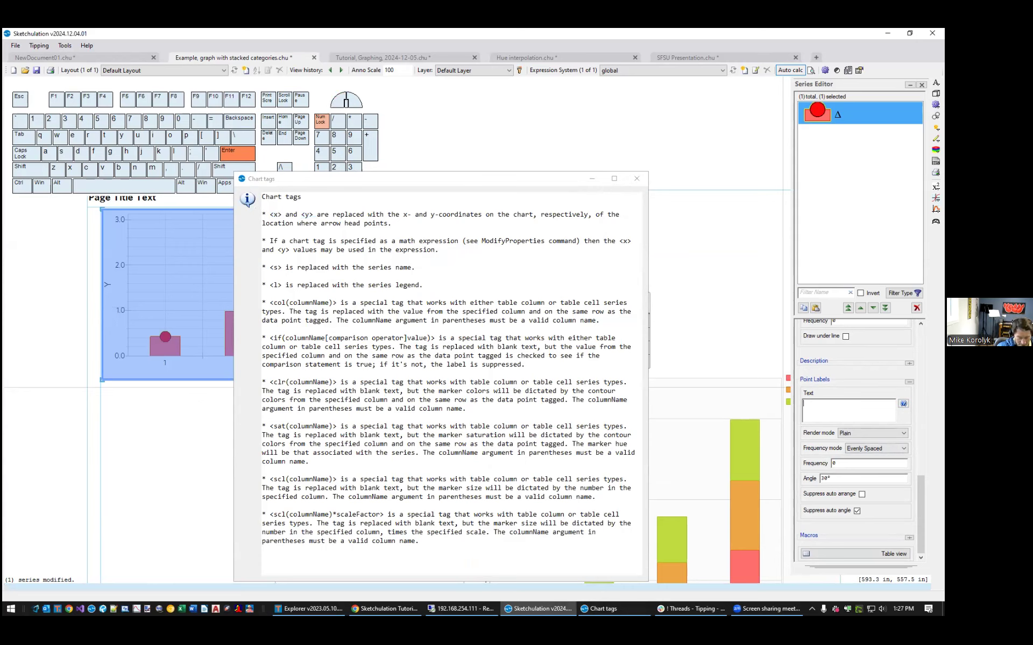
type("<y>")
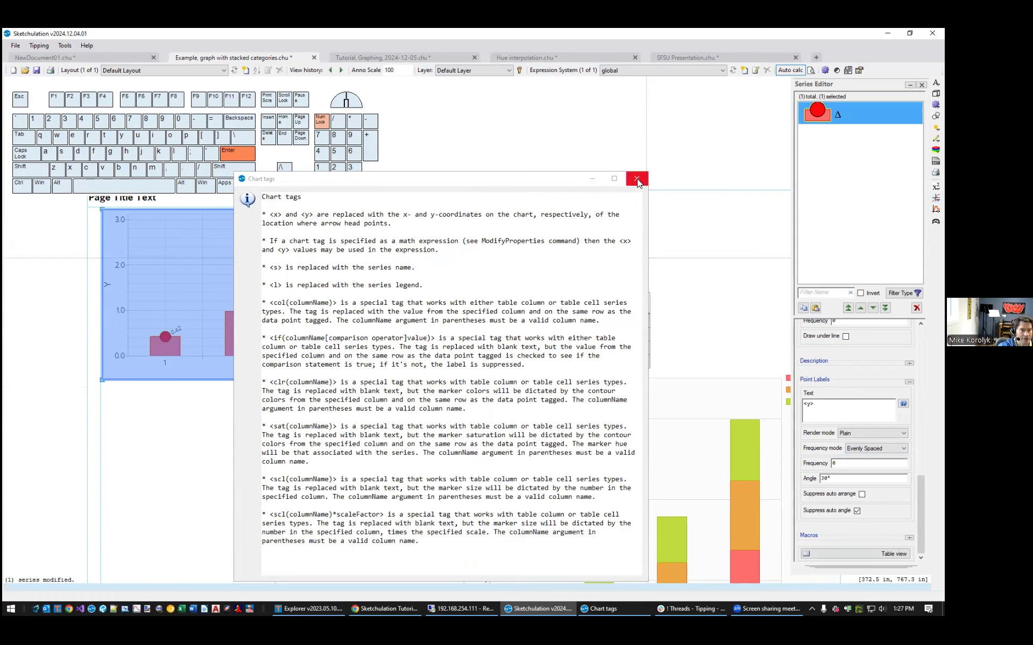
left_click(594, 180)
Set the frequency mode of the Δ series' point labels to Max AbsY.
scroll(246, 318, "up", 1)
middle_click_drag(181, 385, 208, 416)
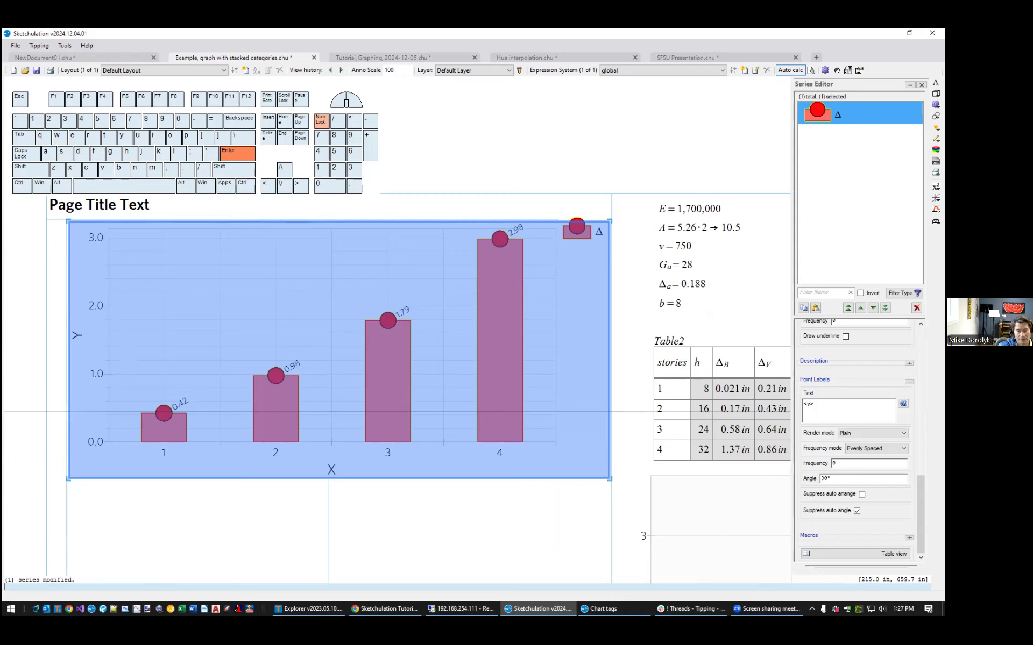
left_click(876, 448)
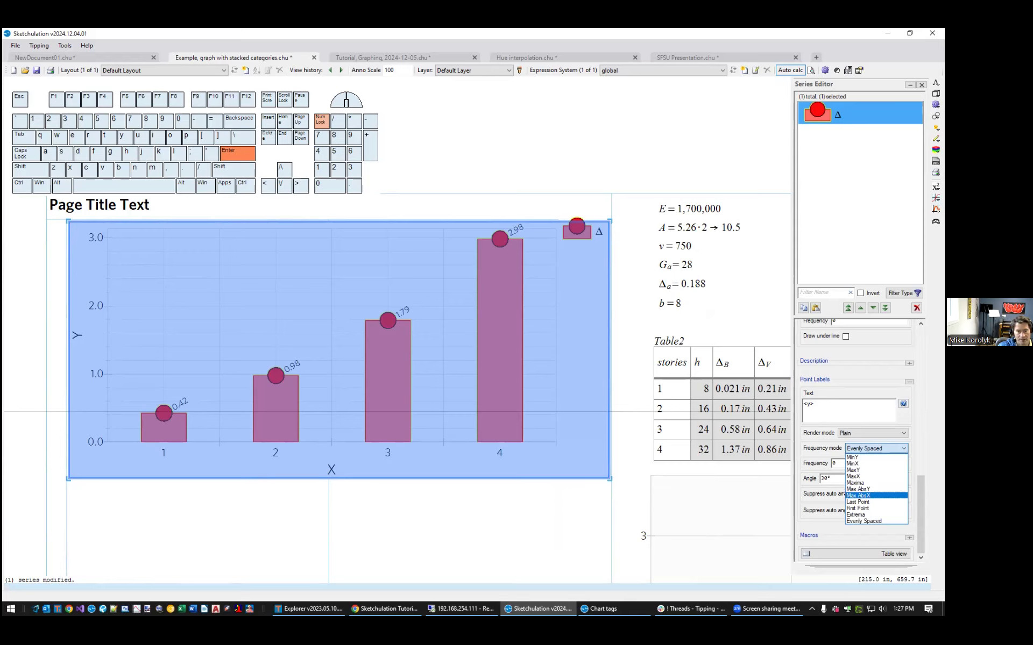
left_click(860, 488)
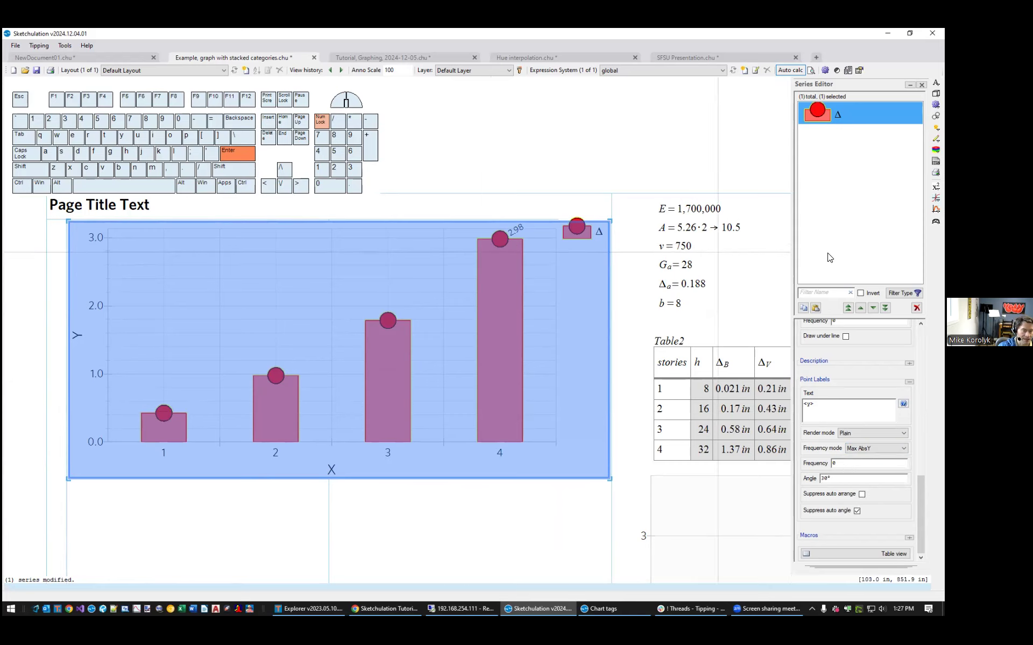
Set the Δ series' point label frequency mode to Evenly Spaced.
left_click(876, 448)
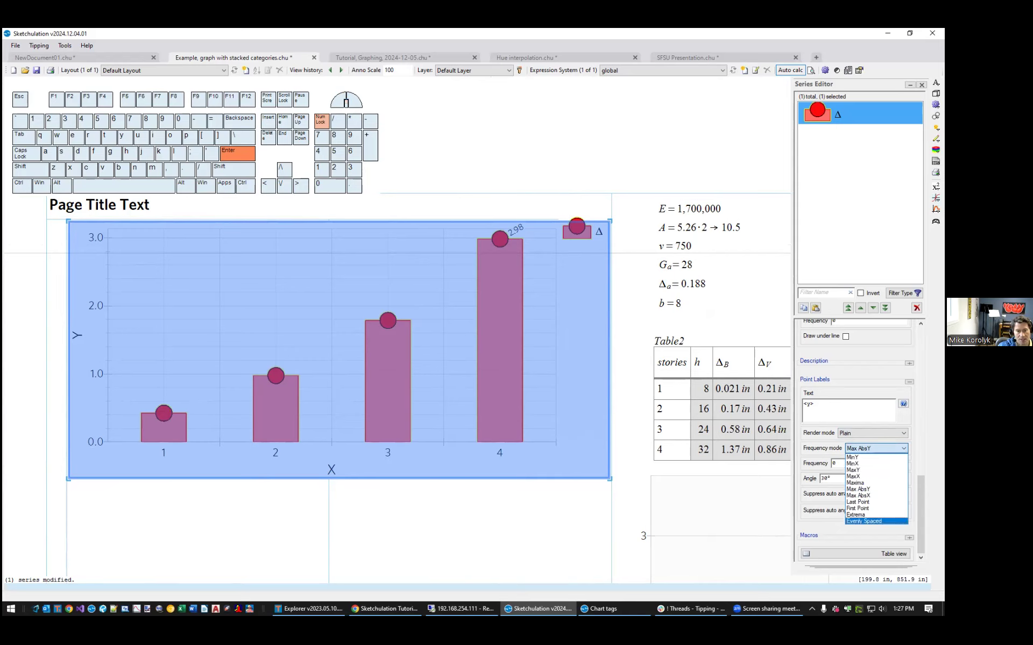
left_click(860, 522)
left_click(837, 467)
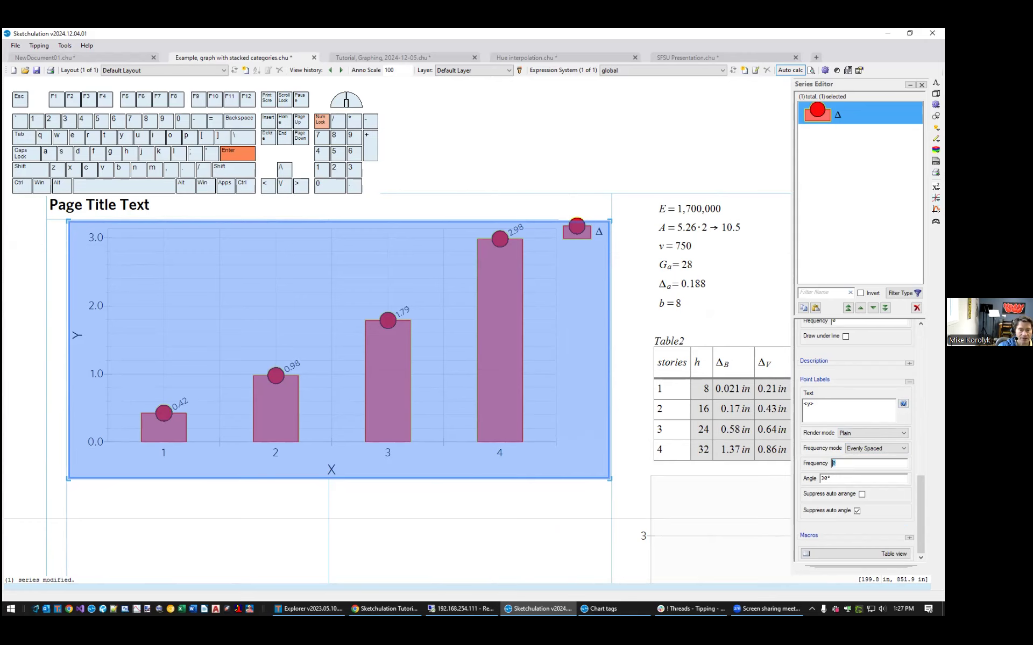
Open the chart tags reference for point labels and review the coordinate, series name, legend and <col(columnName)> tags.
left_click(903, 404)
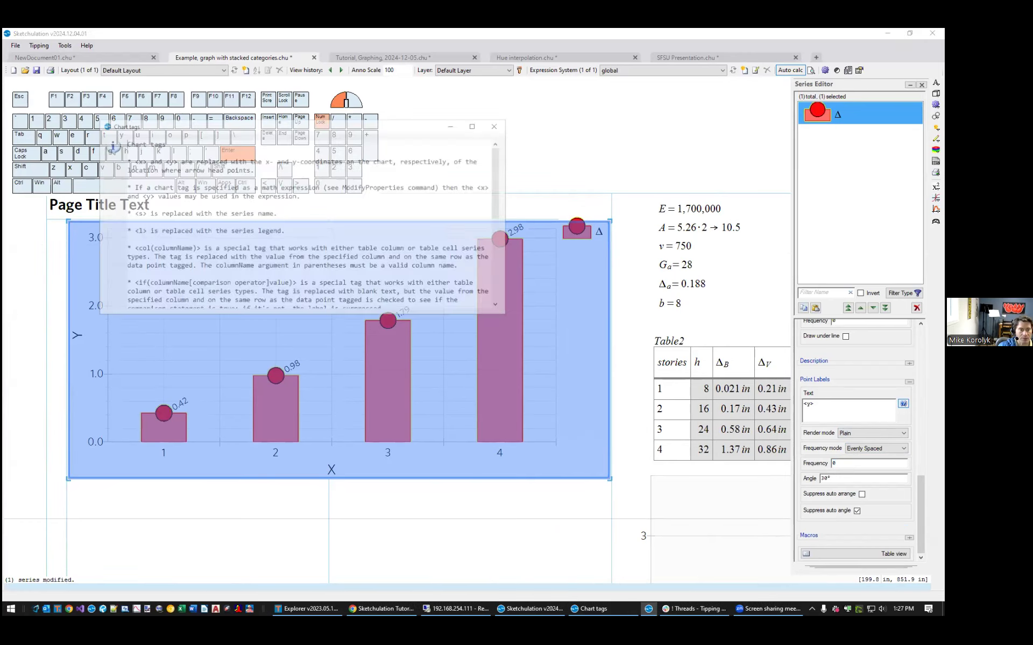
scroll(170, 176, "down", 1)
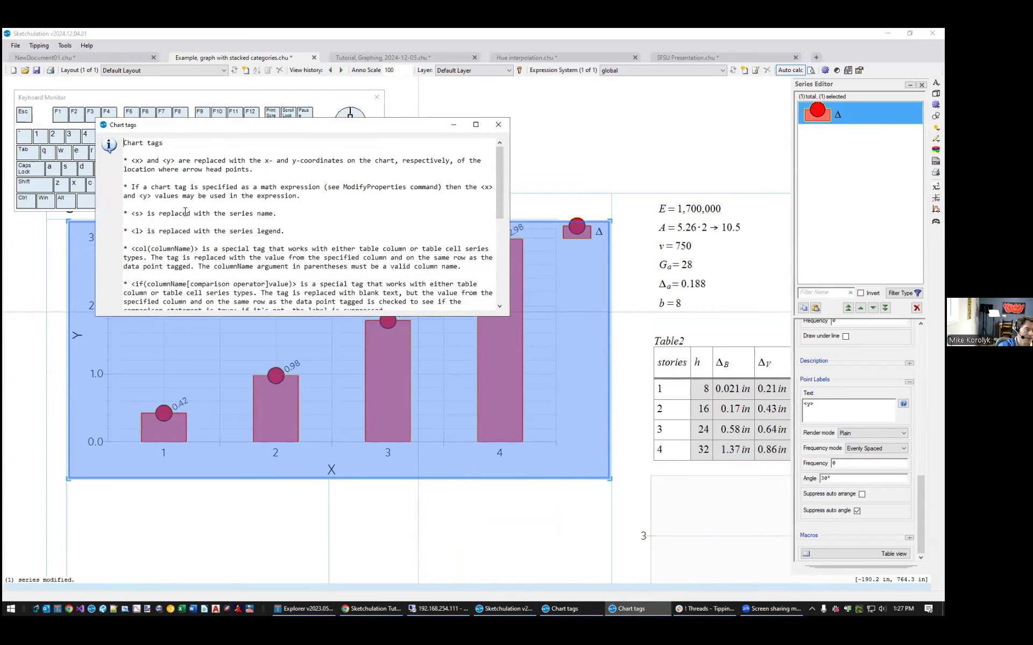
left_click_drag(249, 318, 250, 506)
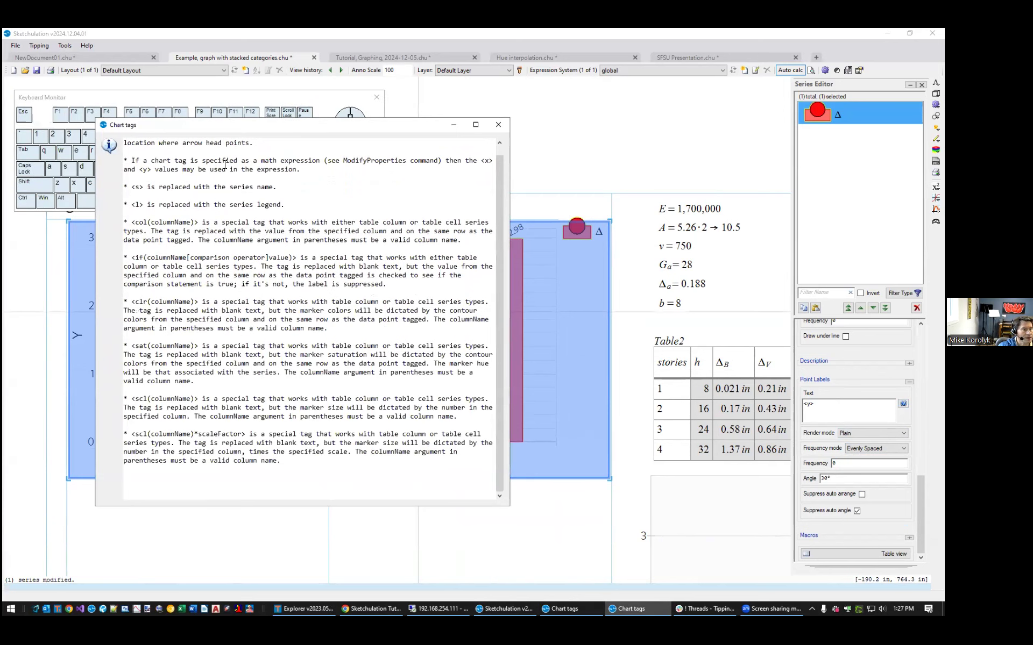
scroll(218, 194, "up", 2)
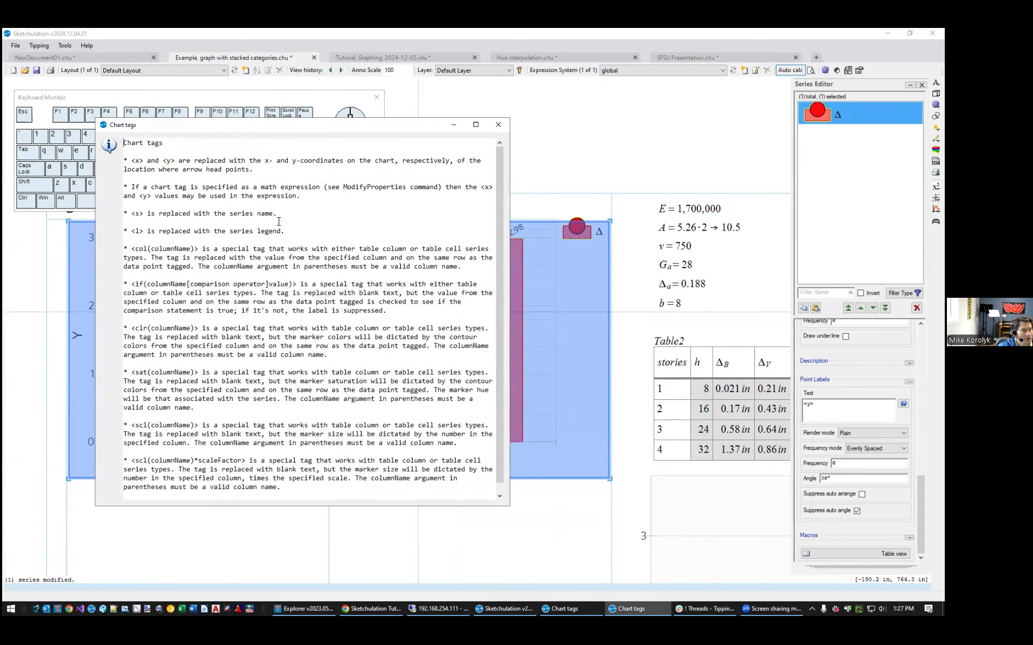
left_click_drag(293, 230, 117, 191)
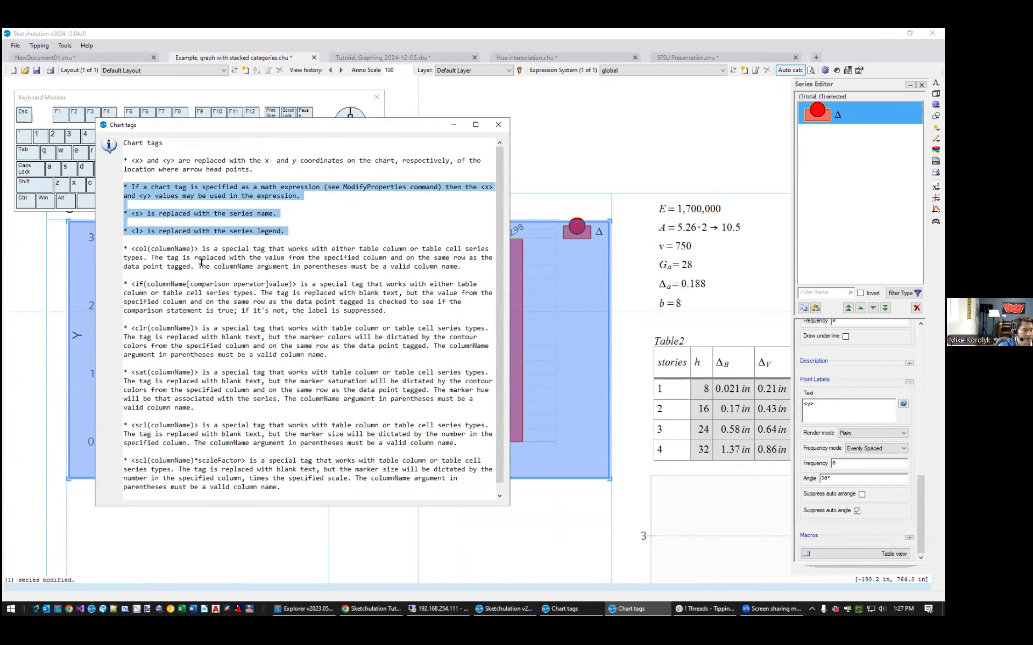
left_click(468, 269)
left_click_drag(468, 269, 191, 267)
left_click_drag(132, 250, 166, 252)
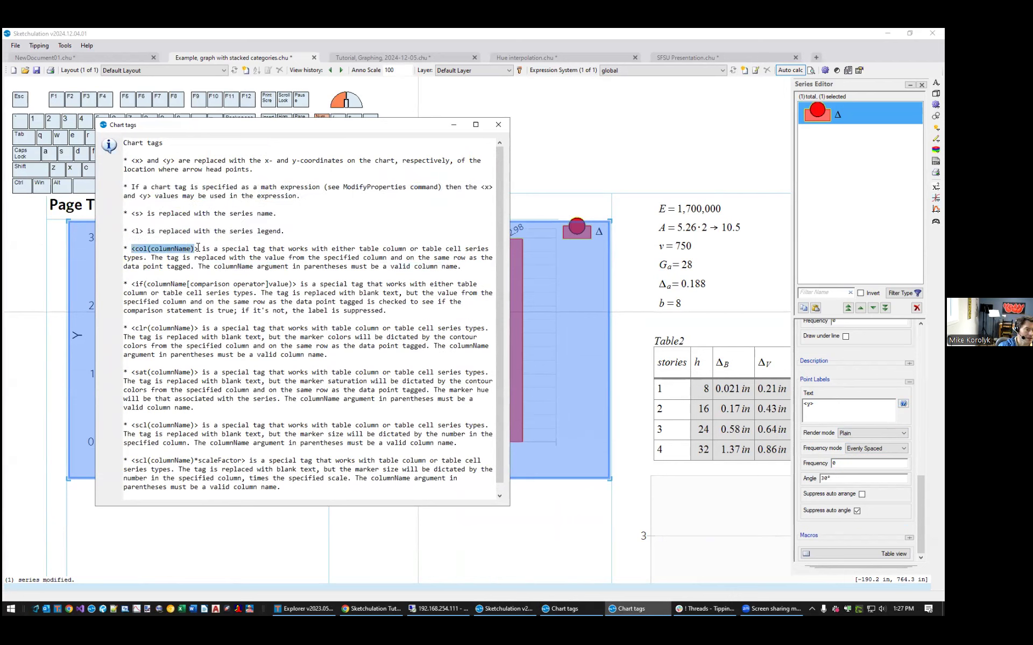
left_click_drag(200, 248, 201, 249)
Examine the conditional <if>, color <clr> and marker size <scl> tag descriptions in the chart tags reference.
left_click_drag(133, 284, 274, 284)
left_click(190, 286)
left_click(155, 322)
left_click(134, 328)
left_click_drag(132, 329, 198, 330)
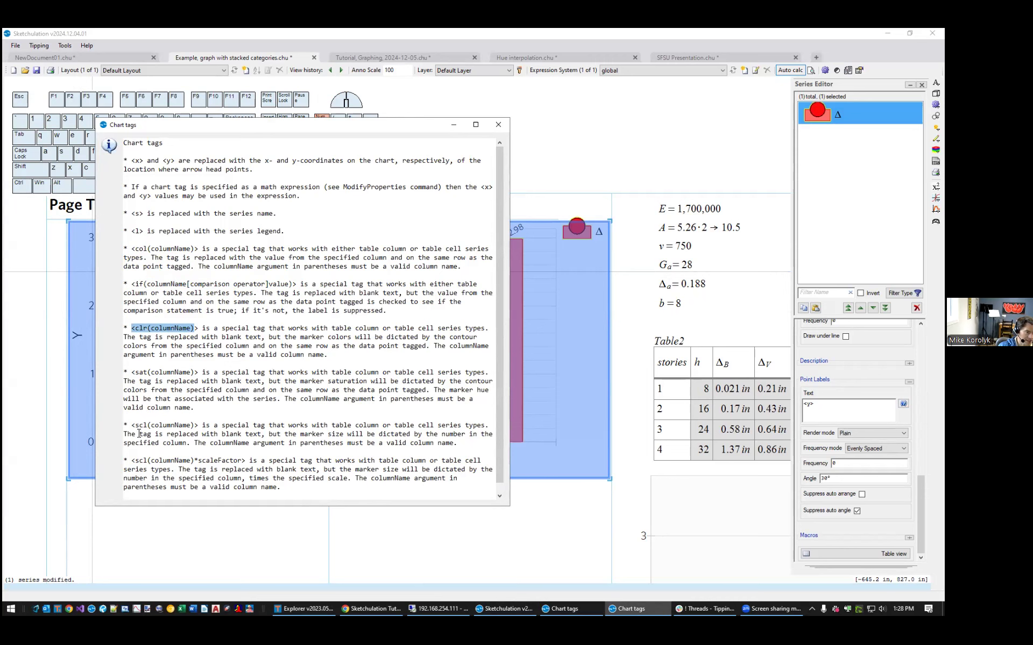
scroll(154, 433, "down", 1)
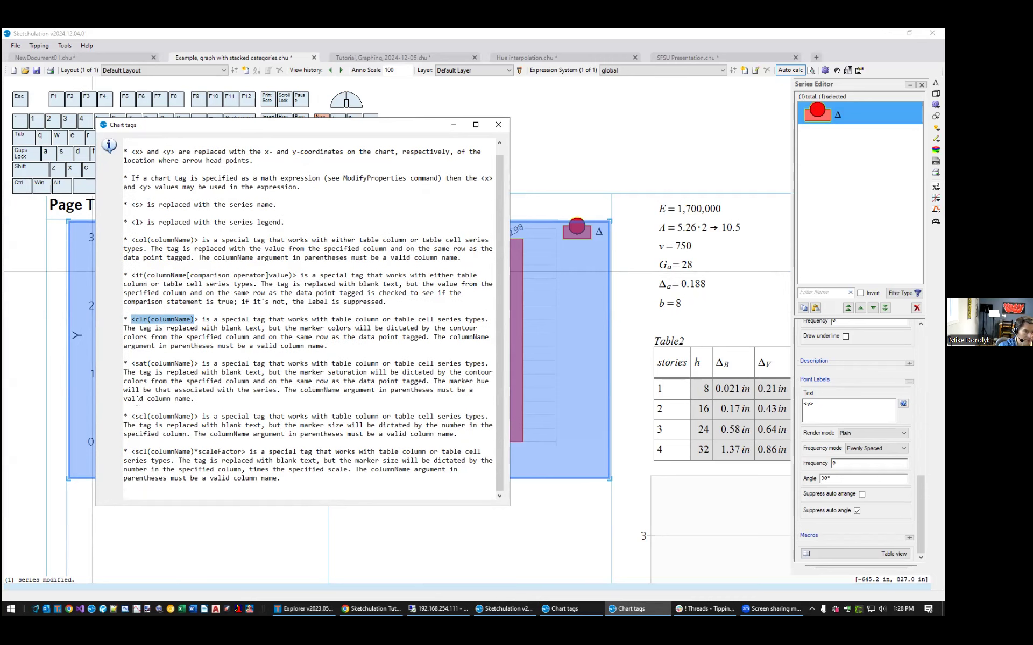
left_click_drag(134, 418, 201, 420)
scroll(238, 358, "up", 1)
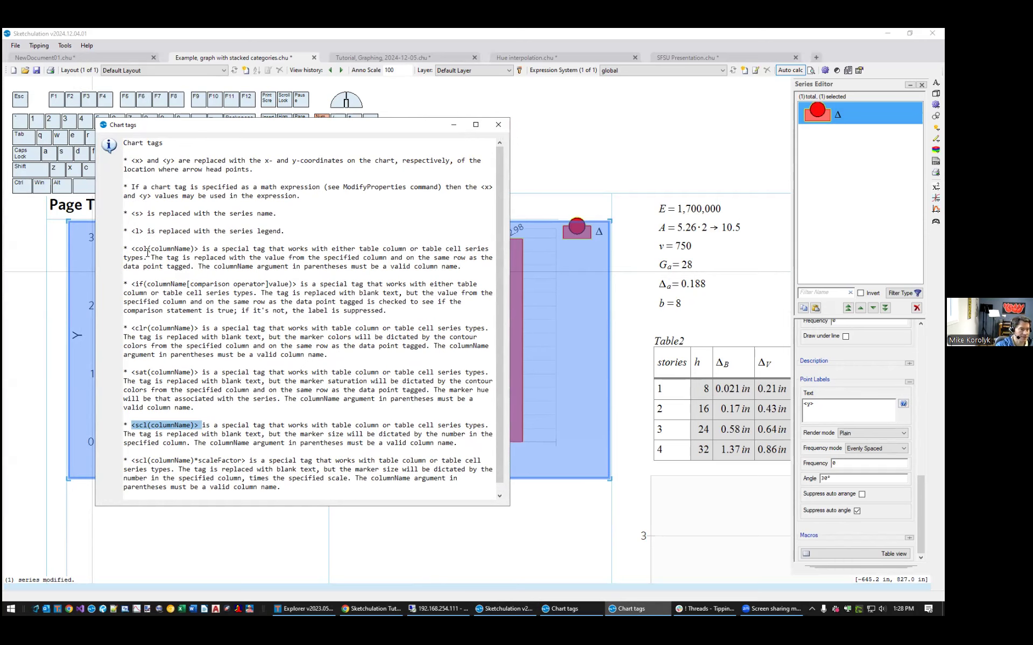
Copy the <col(columnName)> tag from the reference, close it, and add the tag after <y> in the point label text.
left_click_drag(133, 250, 202, 249)
key("ctrl+c")
left_click(498, 125)
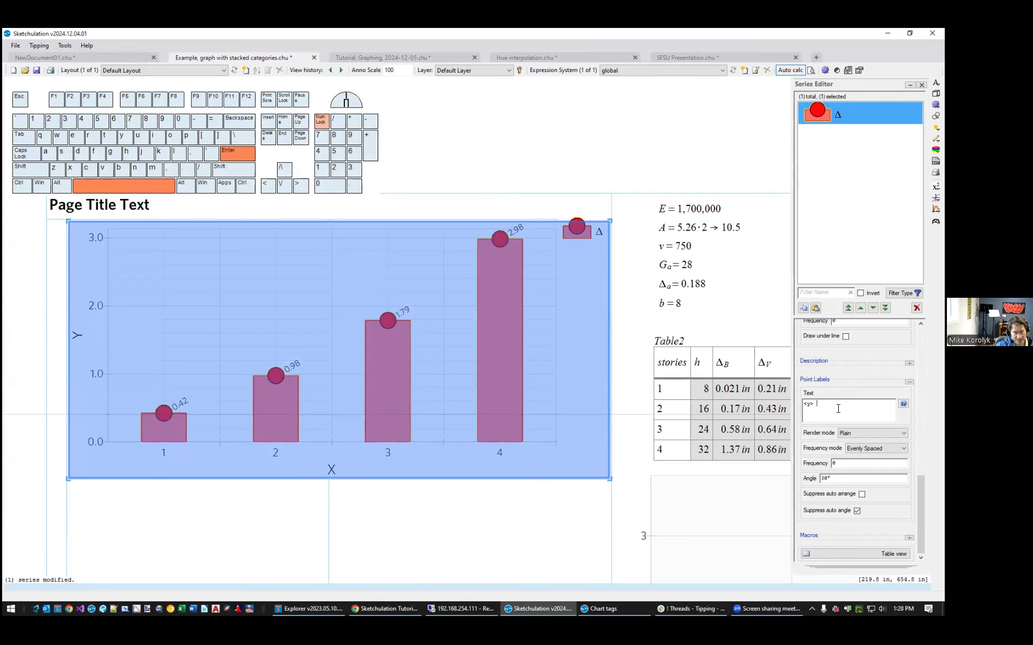
key("ctrl+v")
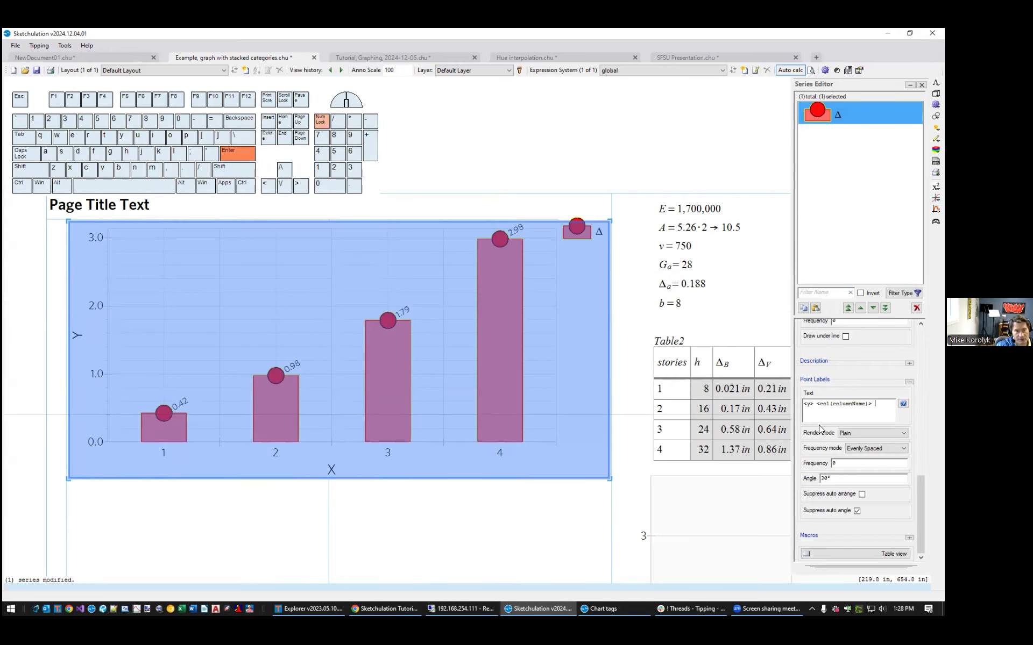
Make the column tag refer to h and insert "at" so the point label text reads "<y> at <col(h)>".
left_click_drag(832, 403, 866, 403)
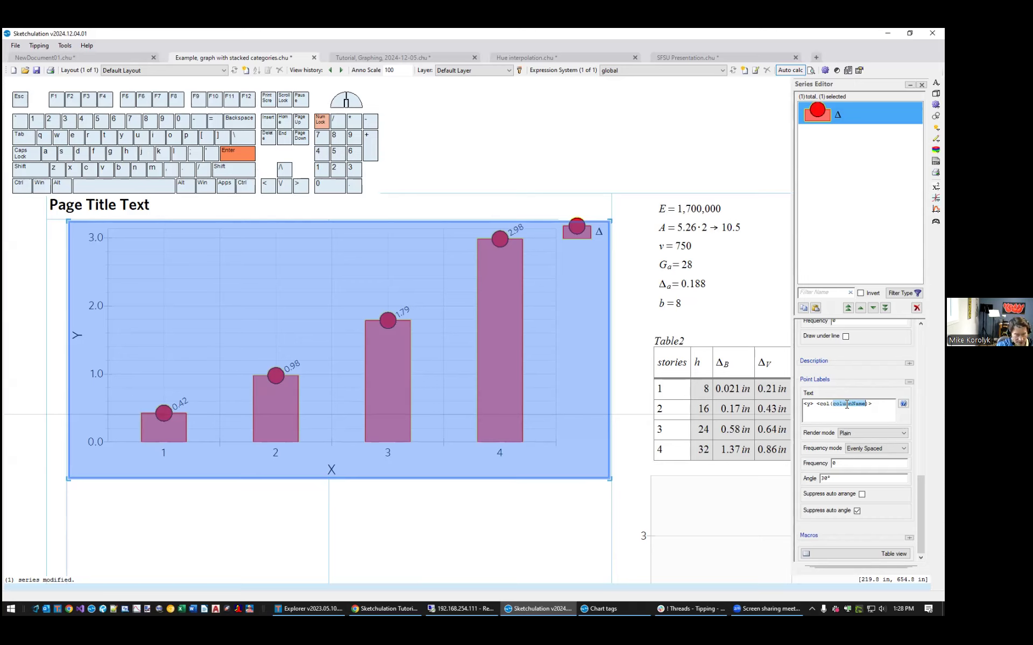
type("h")
left_click(816, 406)
key("Left")
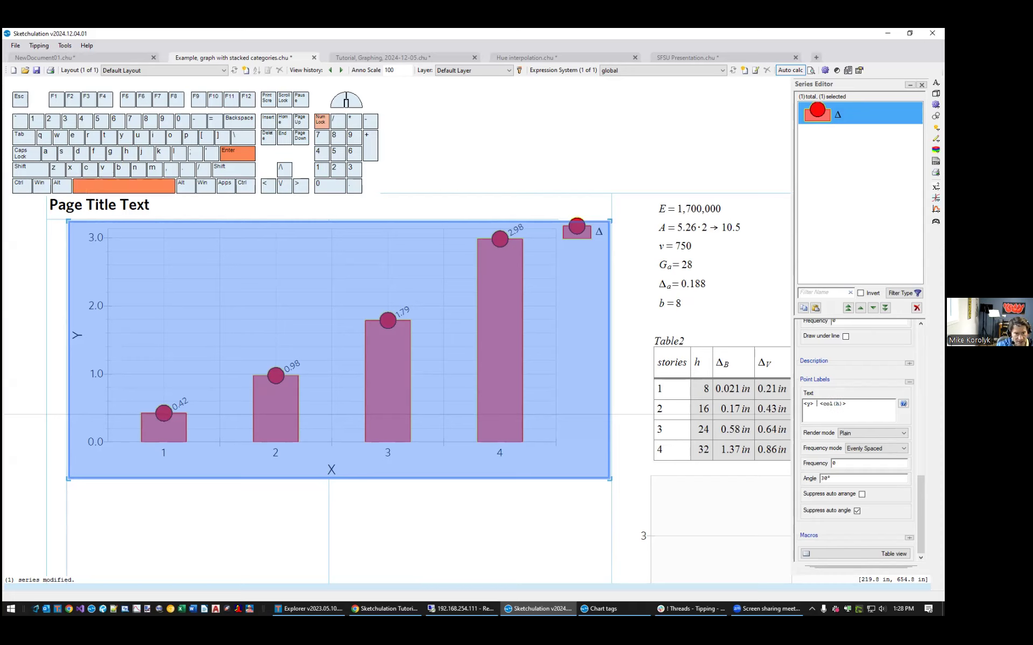
type("at")
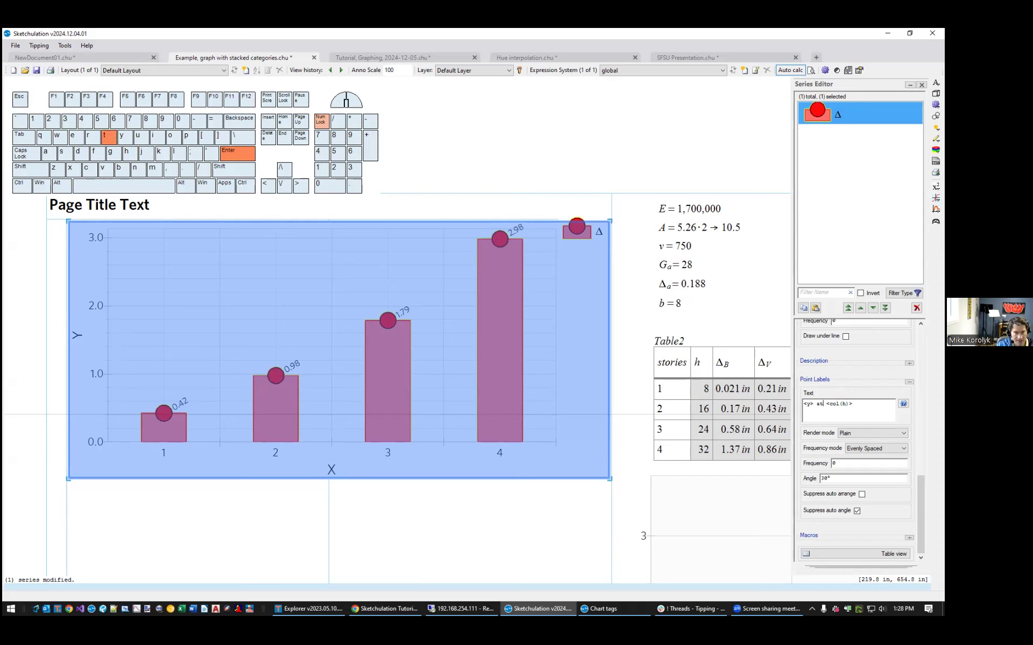
left_click(858, 464)
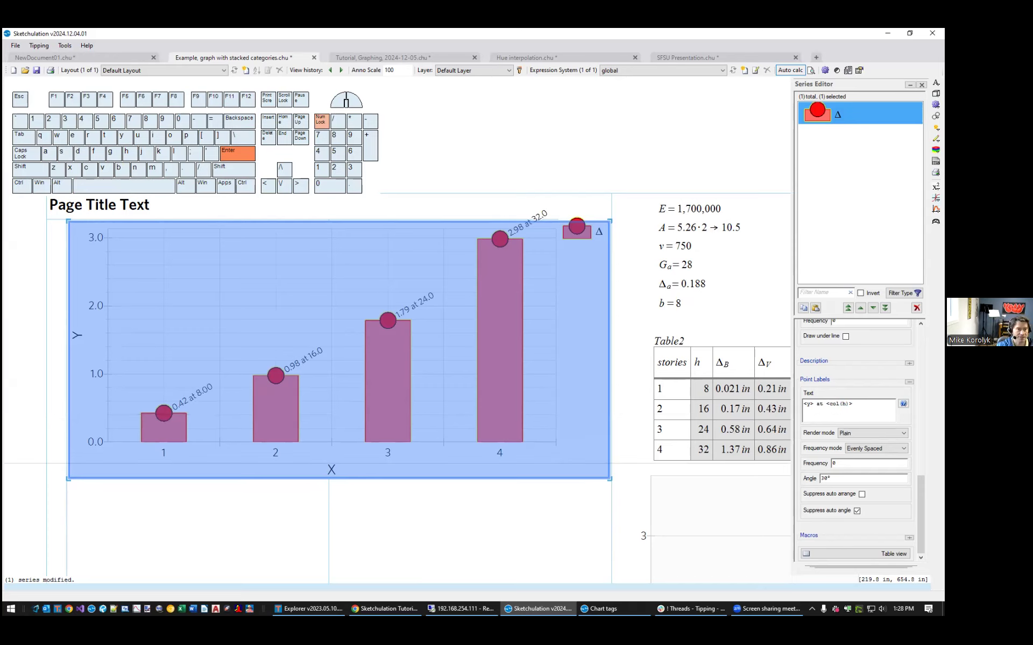
Add units to the point label text so it reads "<y>in. at <col(h)>ft.".
scroll(230, 433, "up", 4)
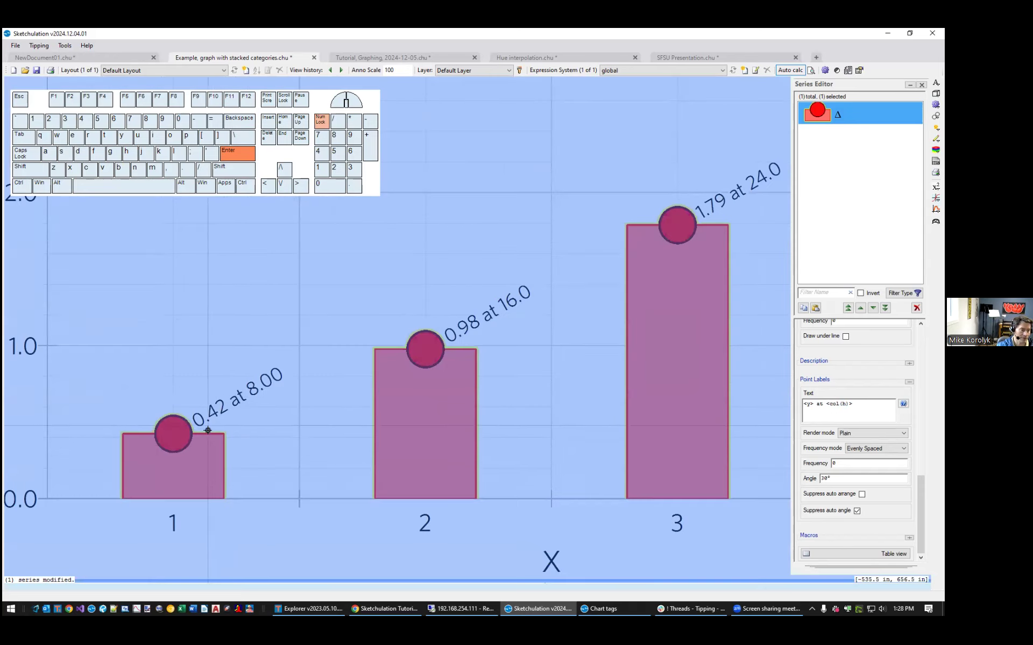
scroll(252, 401, "down", 3)
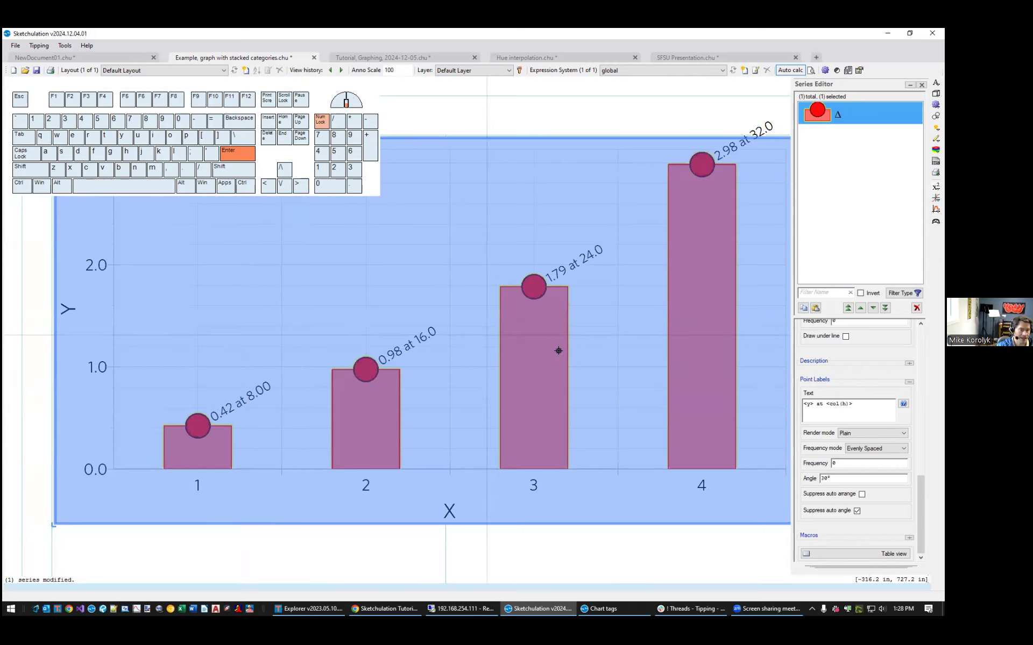
scroll(558, 350, "down", 2)
left_click(815, 405)
type("in.")
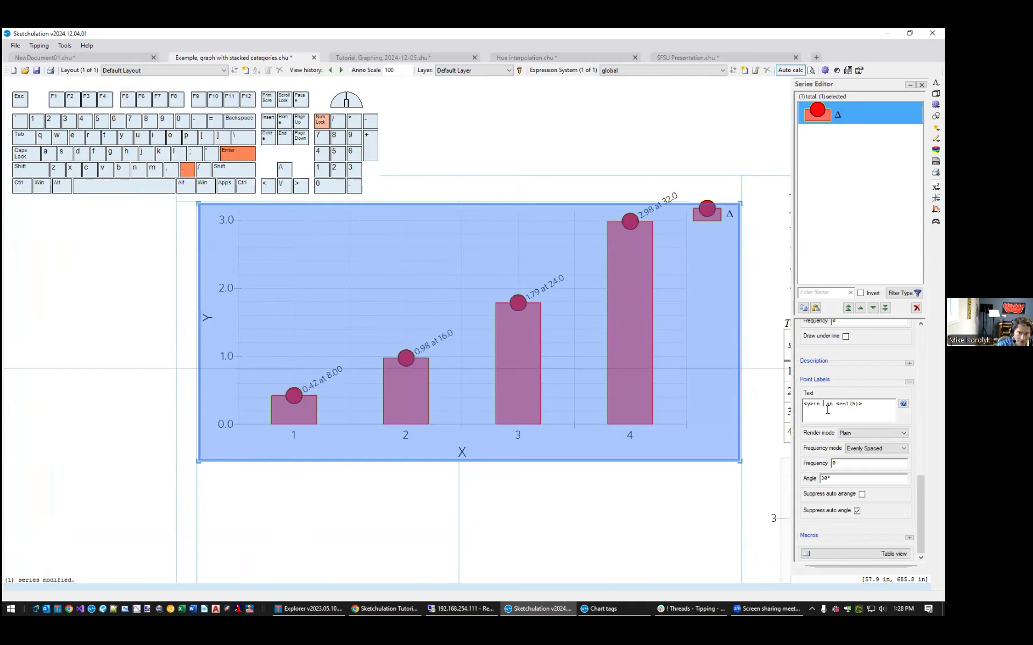
type("ft.")
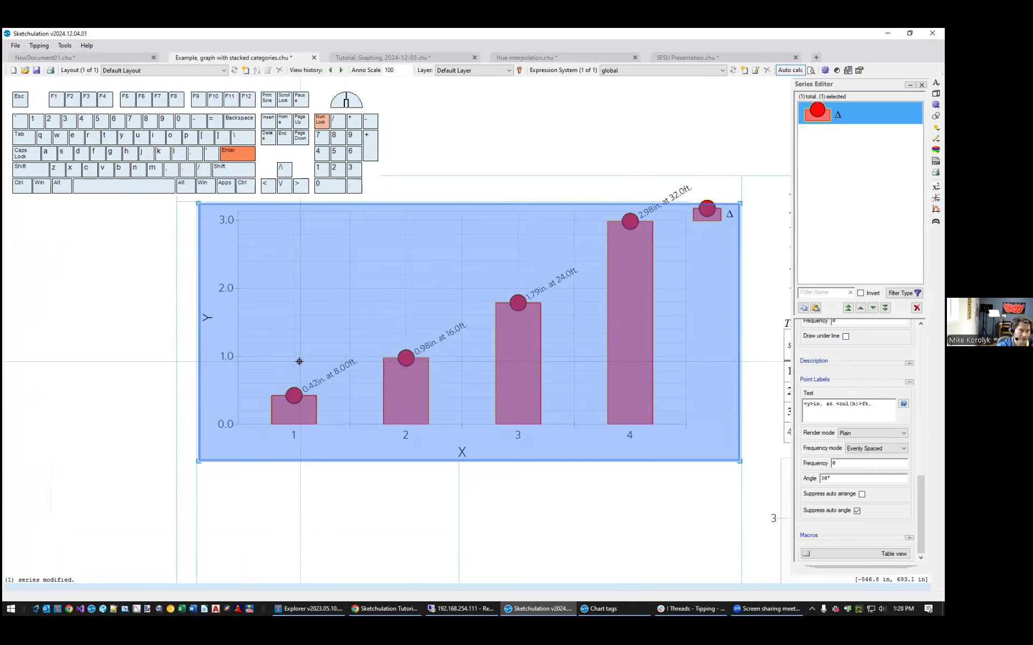
scroll(405, 373, "up", 4)
scroll(393, 381, "down", 4)
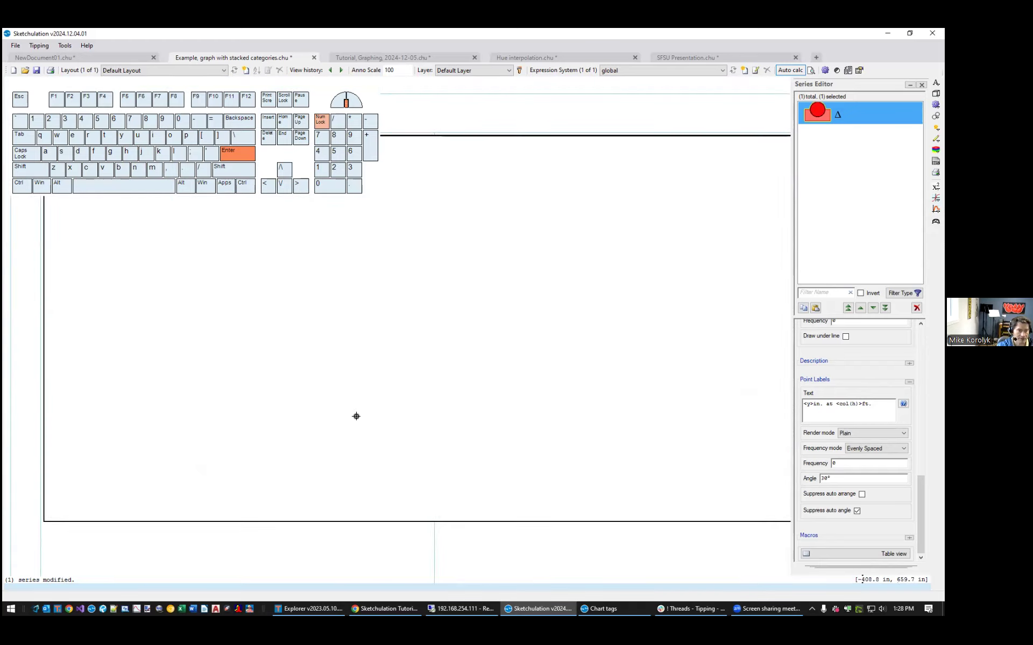
Append the tag <scl(~D)> to the point label text to scale the markers by the Δ column.
left_click(833, 405)
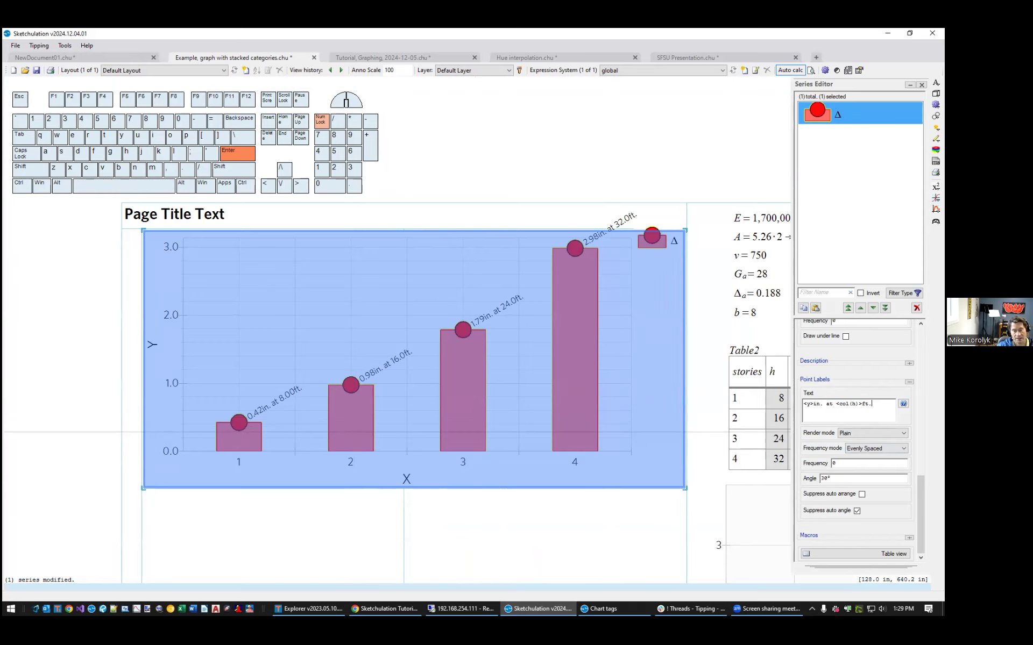
type("<scl(")
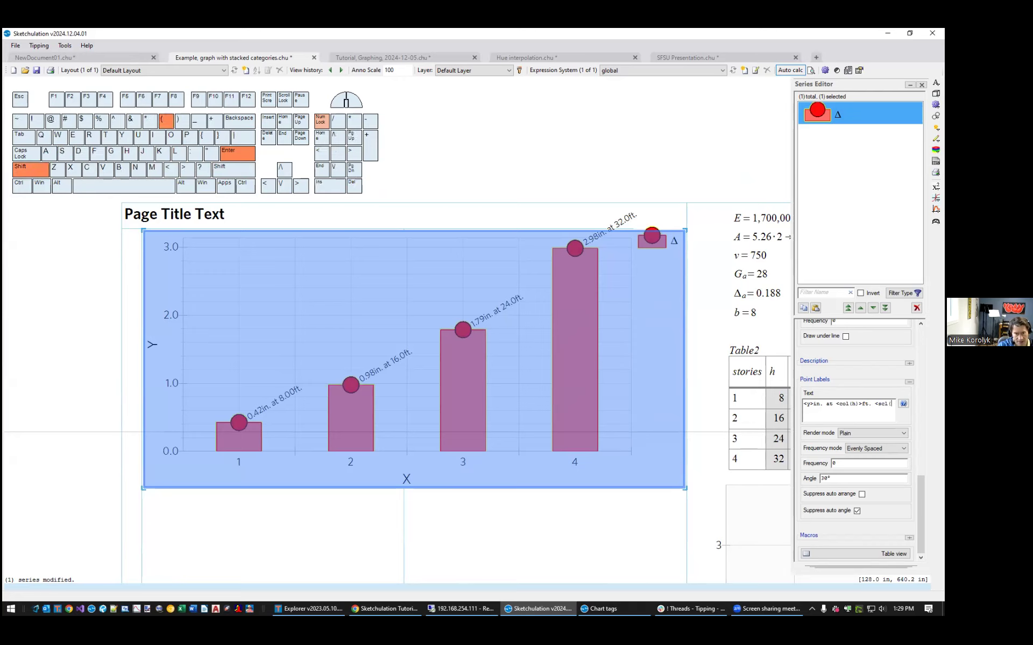
type("~D")
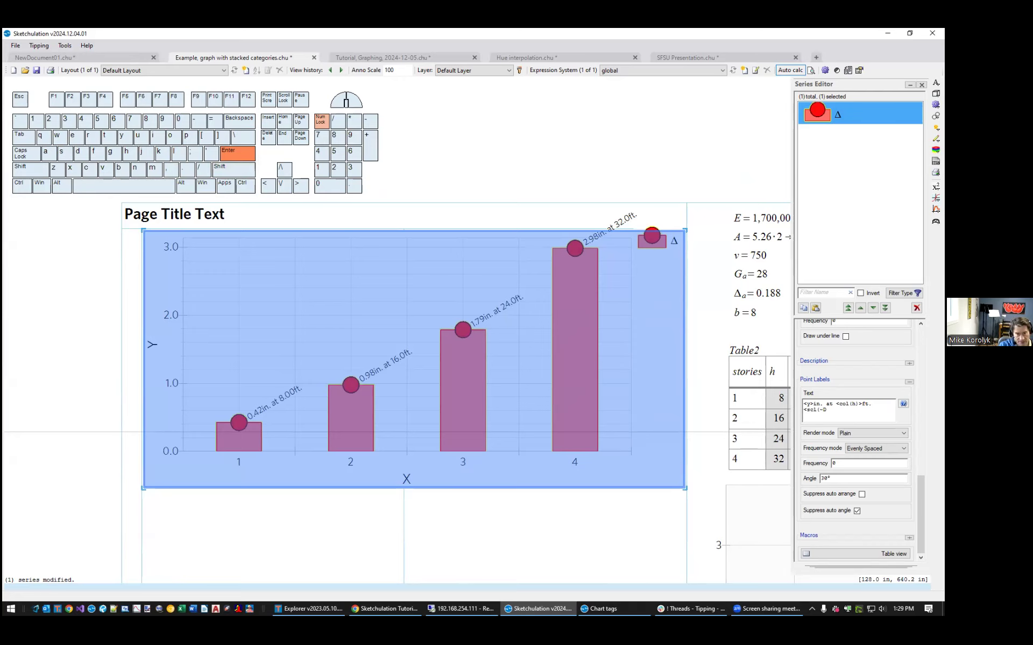
type(")>")
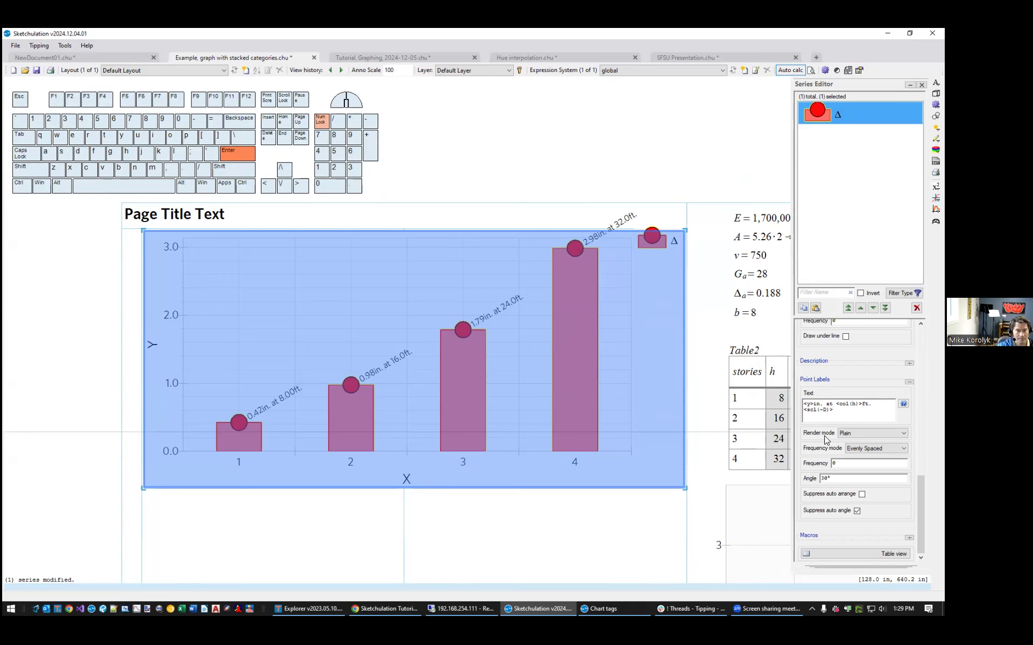
left_click(850, 464)
left_click(850, 463)
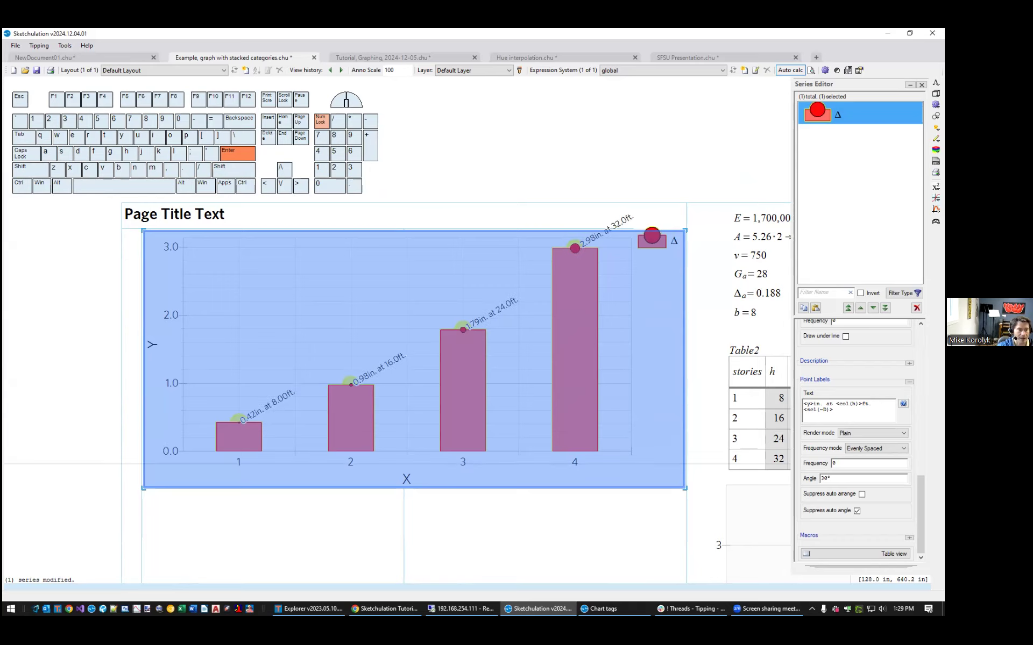
Deselect the chart and examine the marker sizes and labels on the bars up close.
key("Escape")
scroll(241, 411, "up", 2)
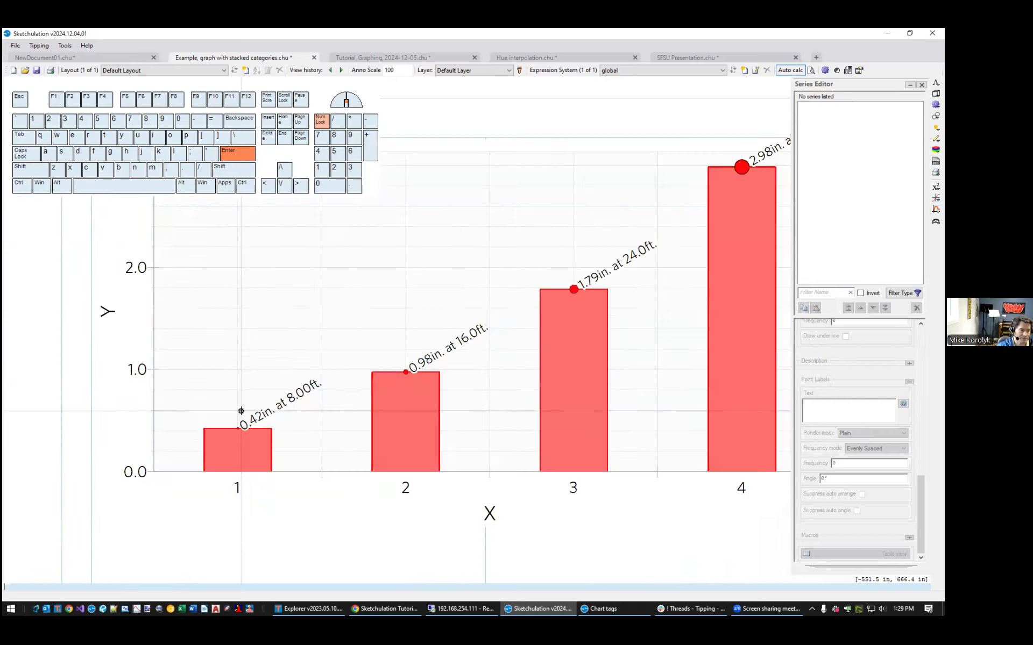
scroll(243, 425, "up", 8)
scroll(211, 427, "down", 6)
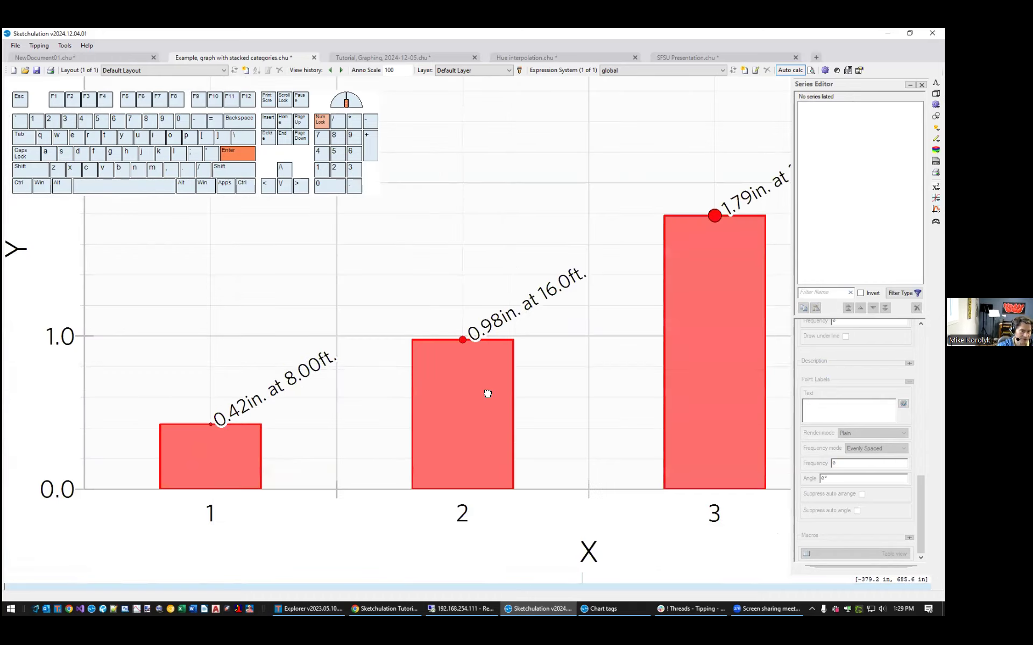
middle_click_drag(487, 393, 205, 584)
middle_click_drag(487, 320, 250, 469)
scroll(455, 364, "up", 2)
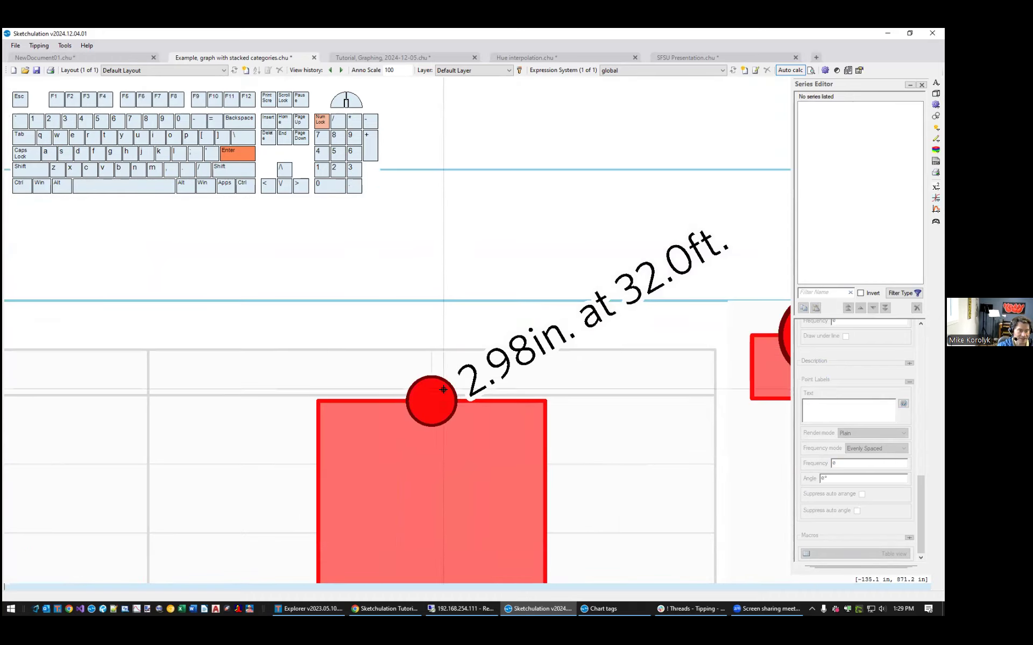
scroll(443, 389, "down", 4)
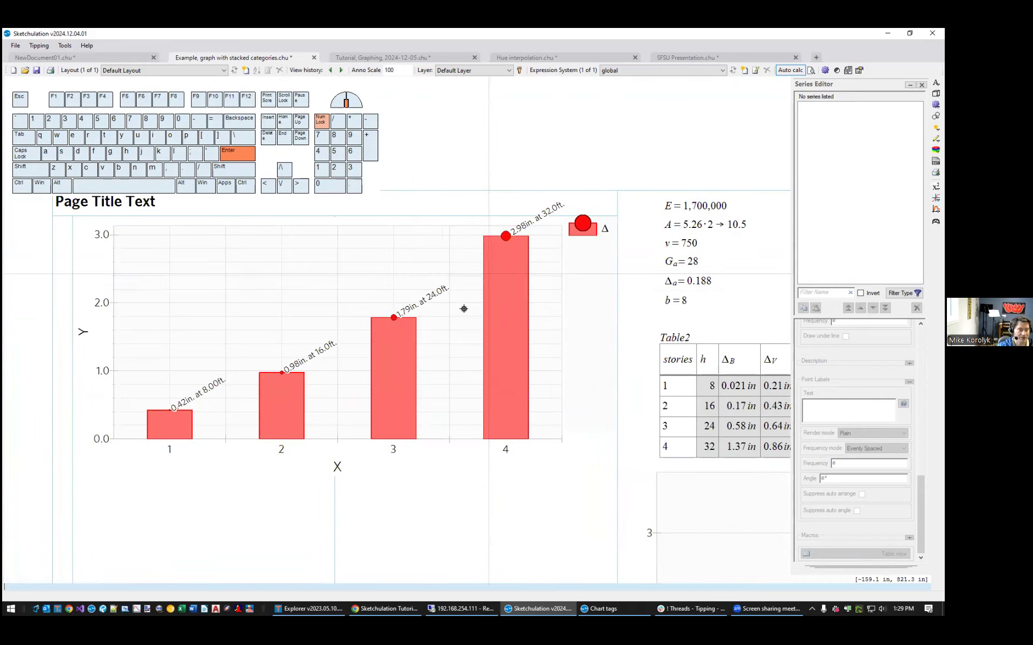
Multiply the marker size by 5 by changing the chart's scale tag to <scl(~D)*5>.
left_click(608, 354)
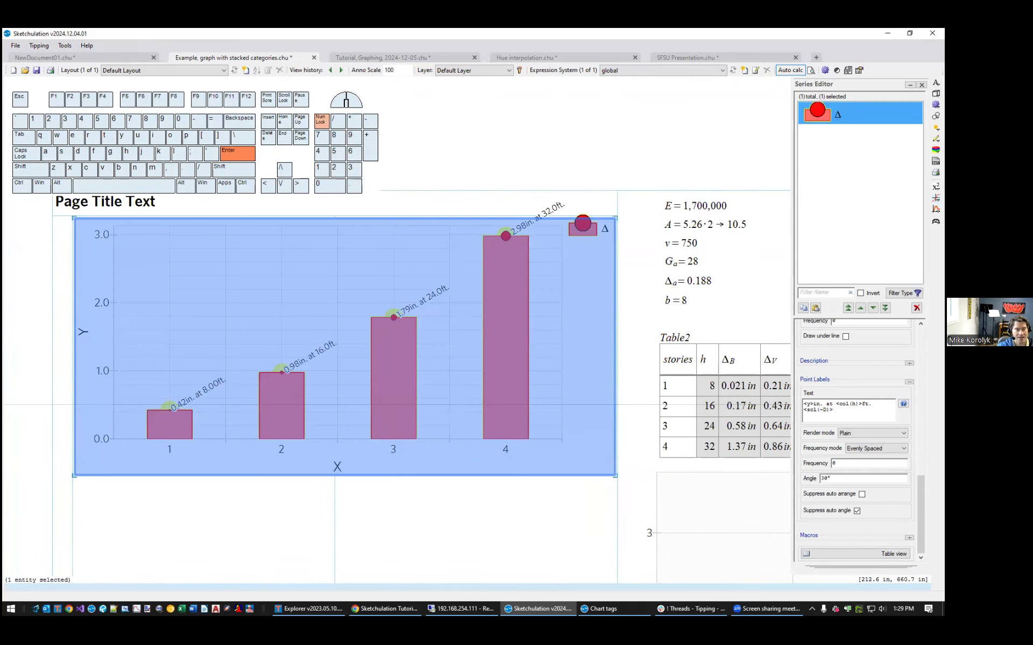
type("*5")
key("Escape")
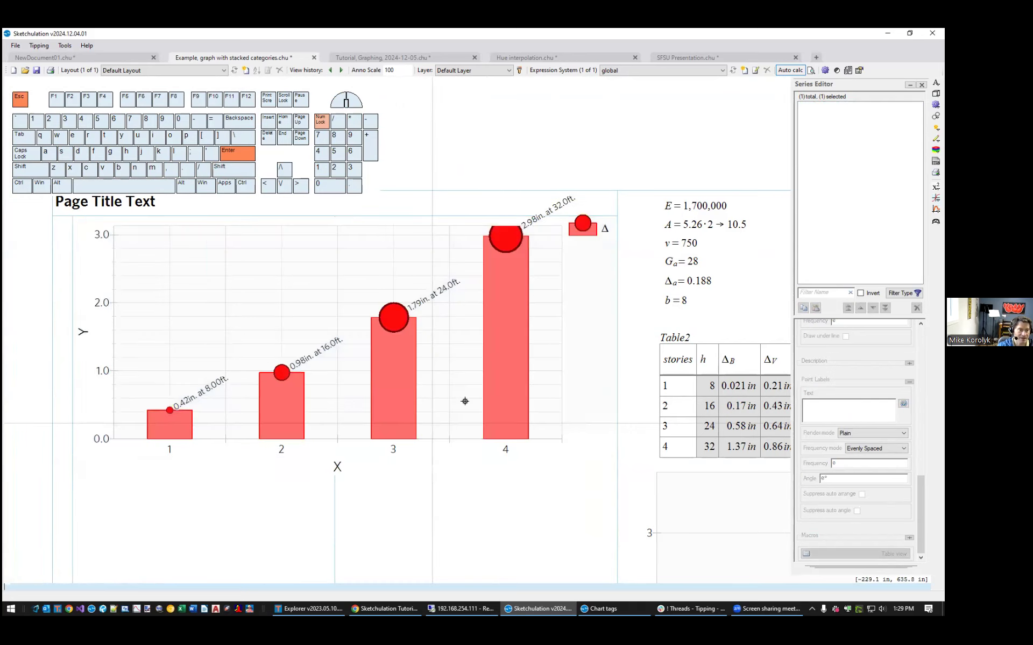
middle_click_drag(524, 451, 510, 492)
left_click(470, 391)
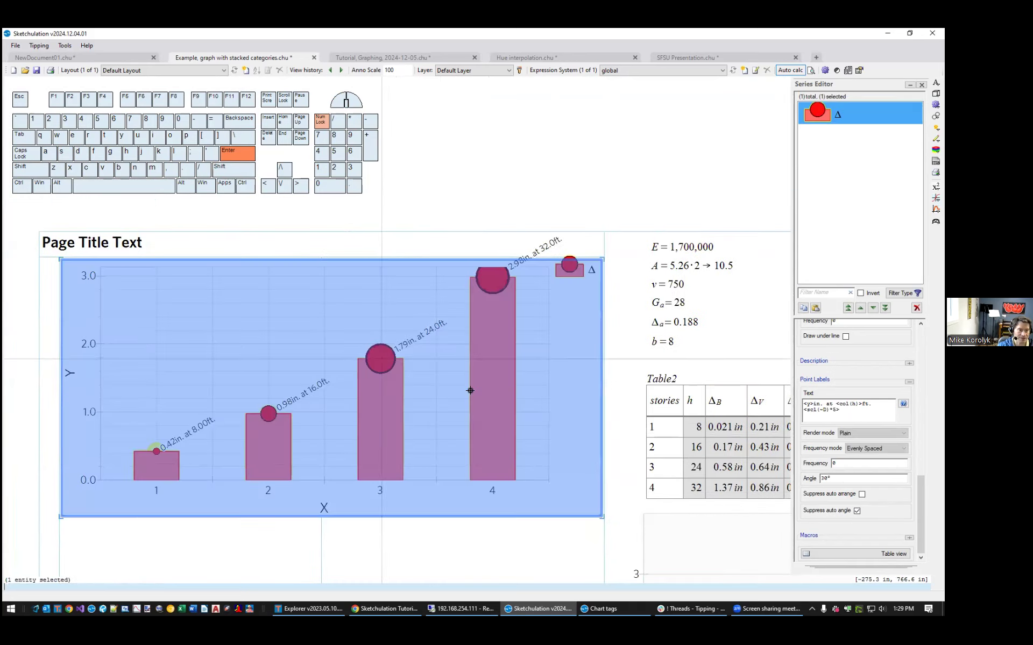
left_click(835, 410)
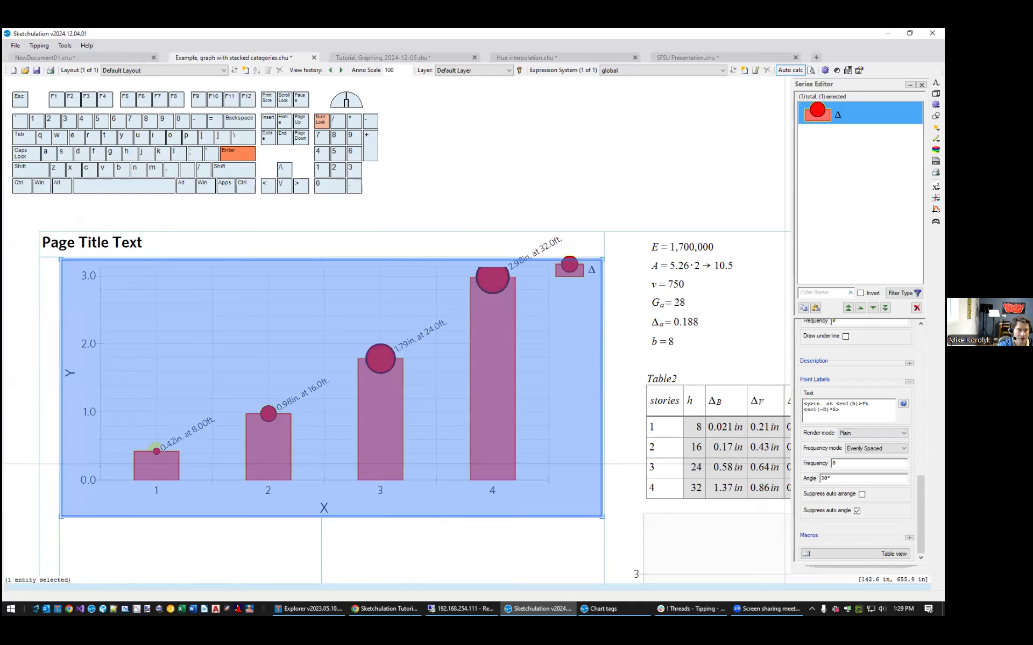
key("Escape")
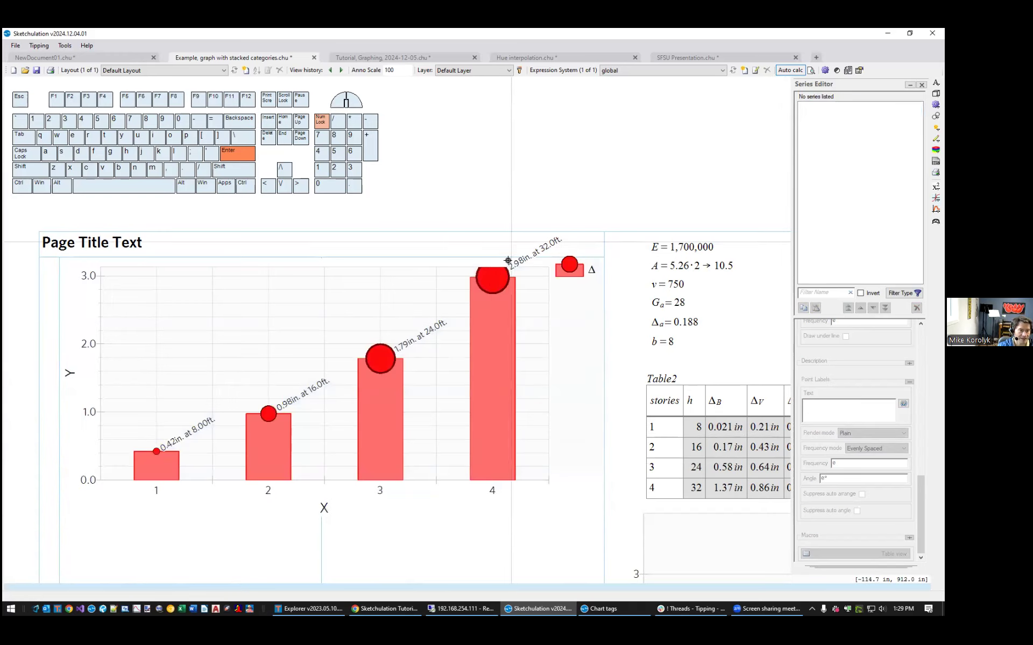
Set the bar chart's Y axis maximum value to 5.
scroll(485, 294, "down", 2)
left_click(483, 292)
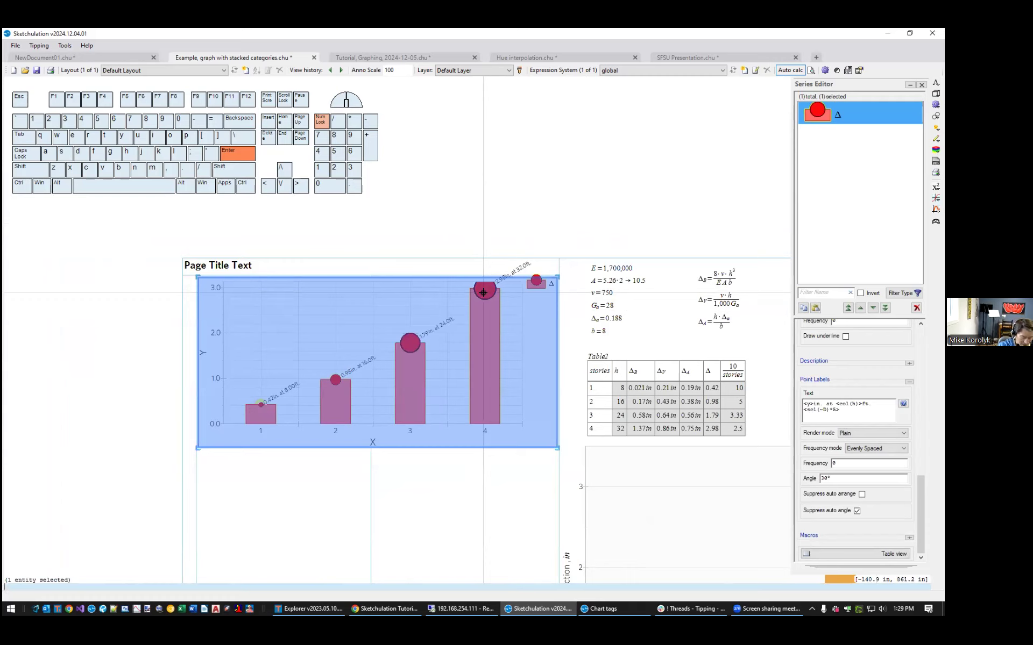
type("max")
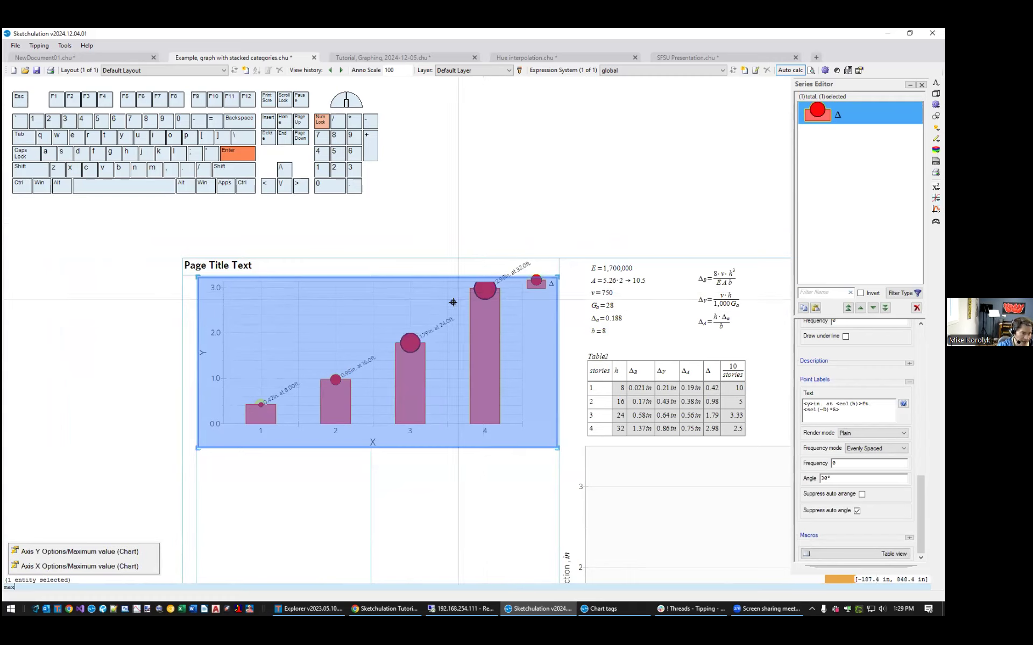
left_click(90, 552)
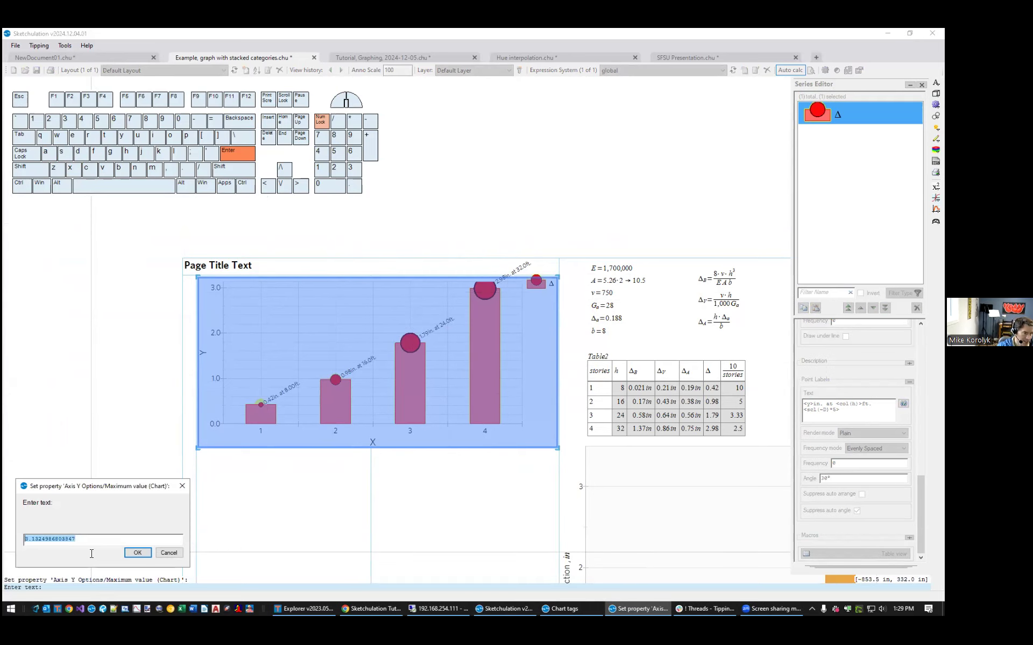
left_click_drag(86, 540, 30, 546)
type("5")
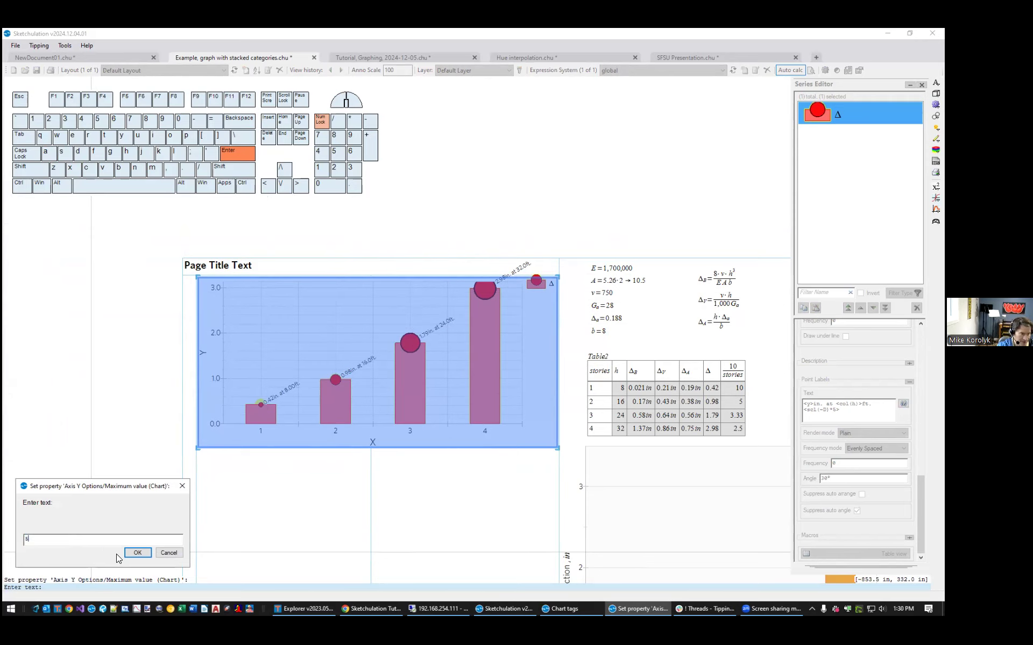
left_click(137, 553)
key("Escape")
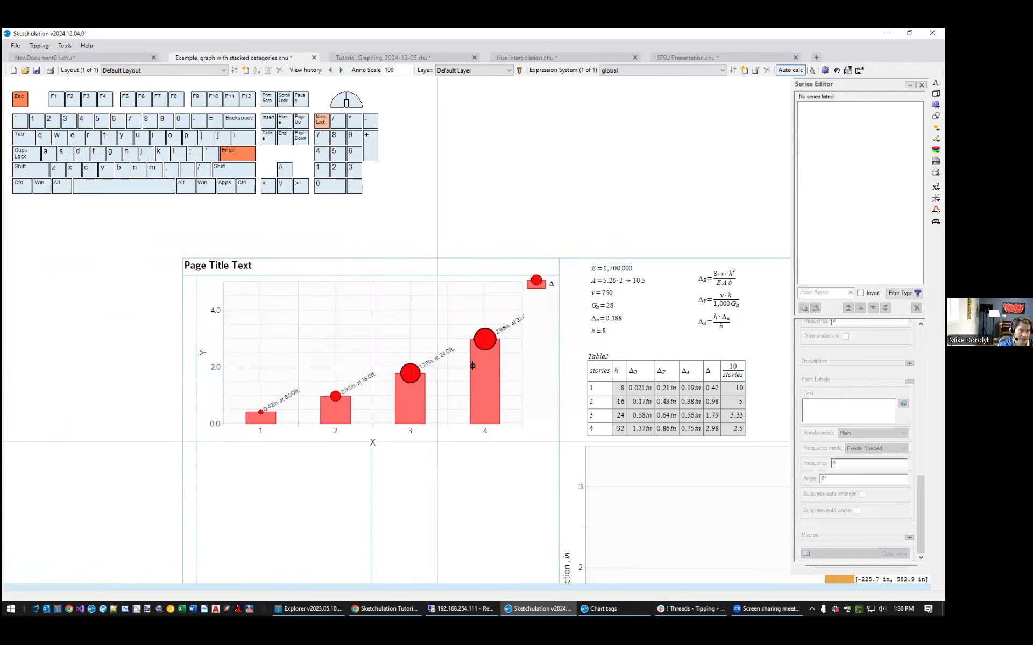
Hide the bar chart's legend by setting its Legend Location to None.
scroll(533, 320, "up", 2)
scroll(537, 317, "up", 3)
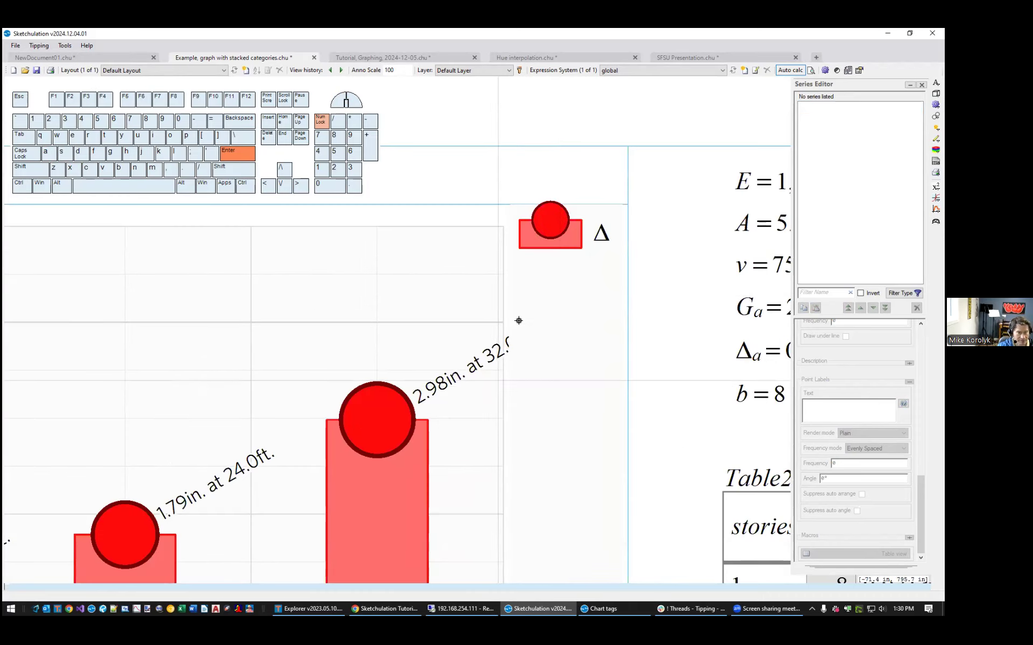
scroll(543, 296, "down", 3)
left_click(543, 264)
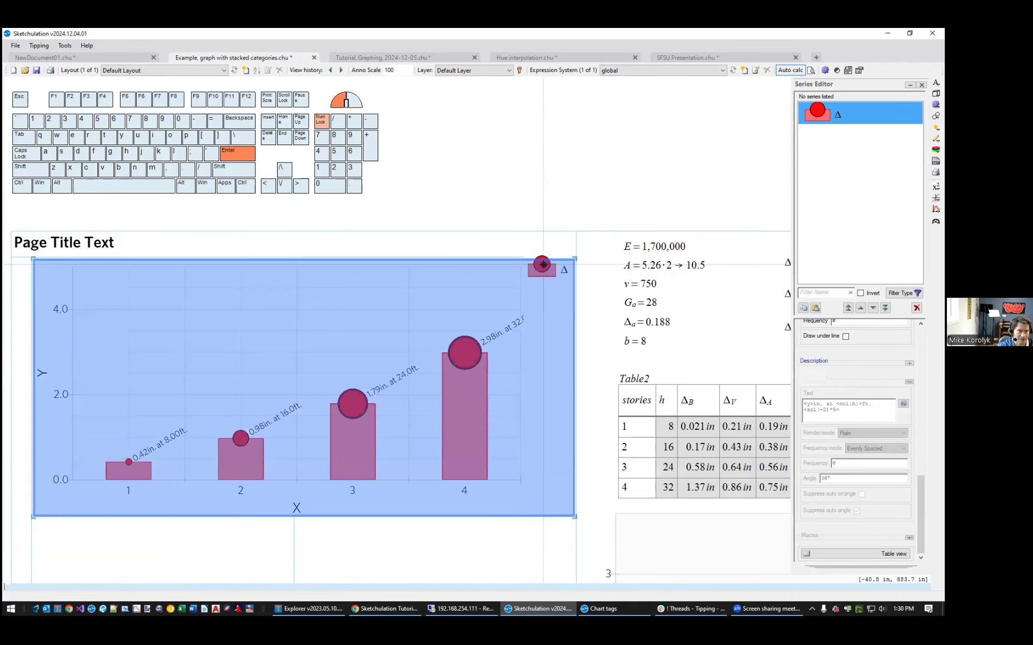
scroll(542, 376, "down", 2)
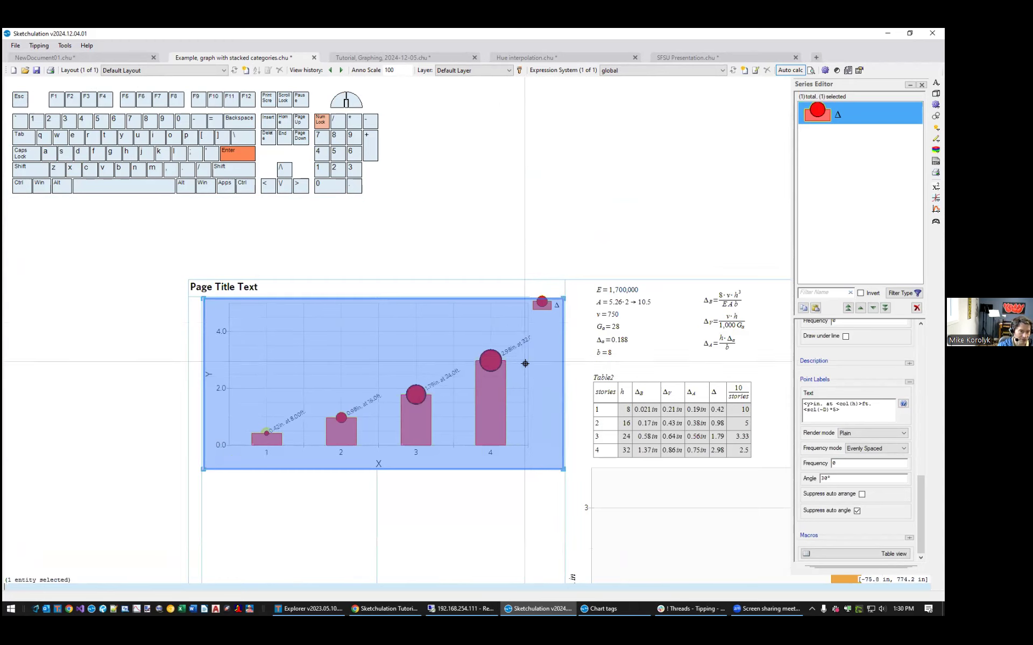
type("leg")
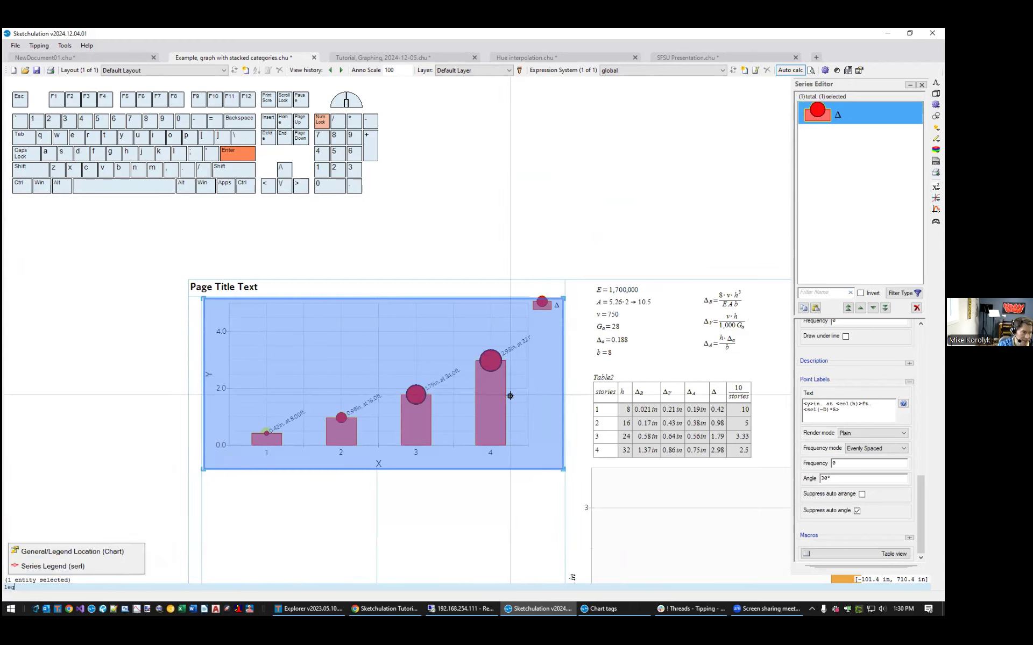
left_click(92, 552)
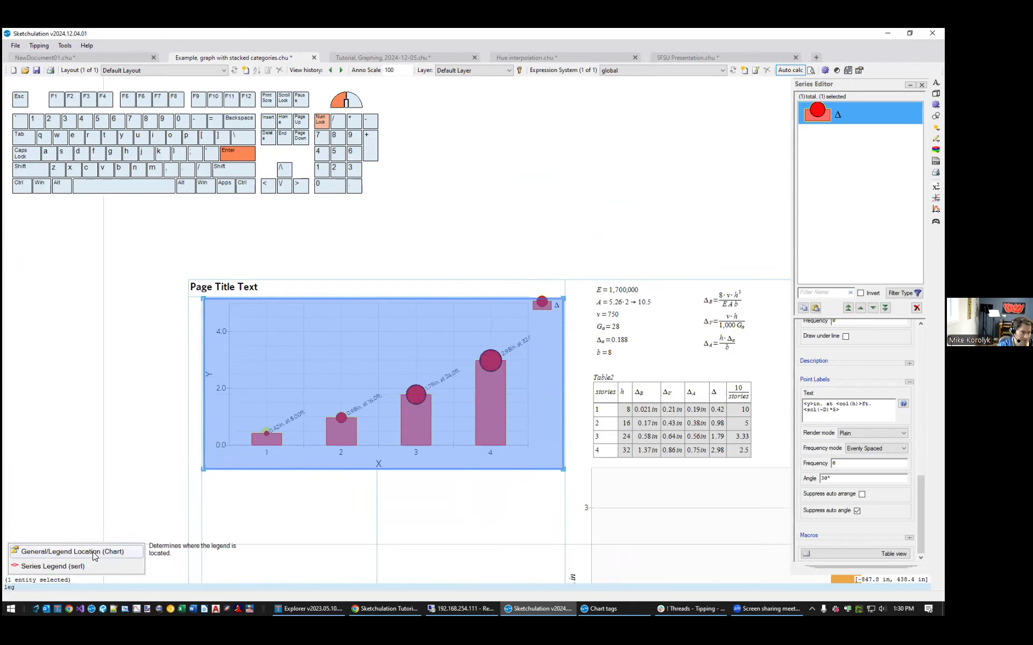
left_click(40, 411)
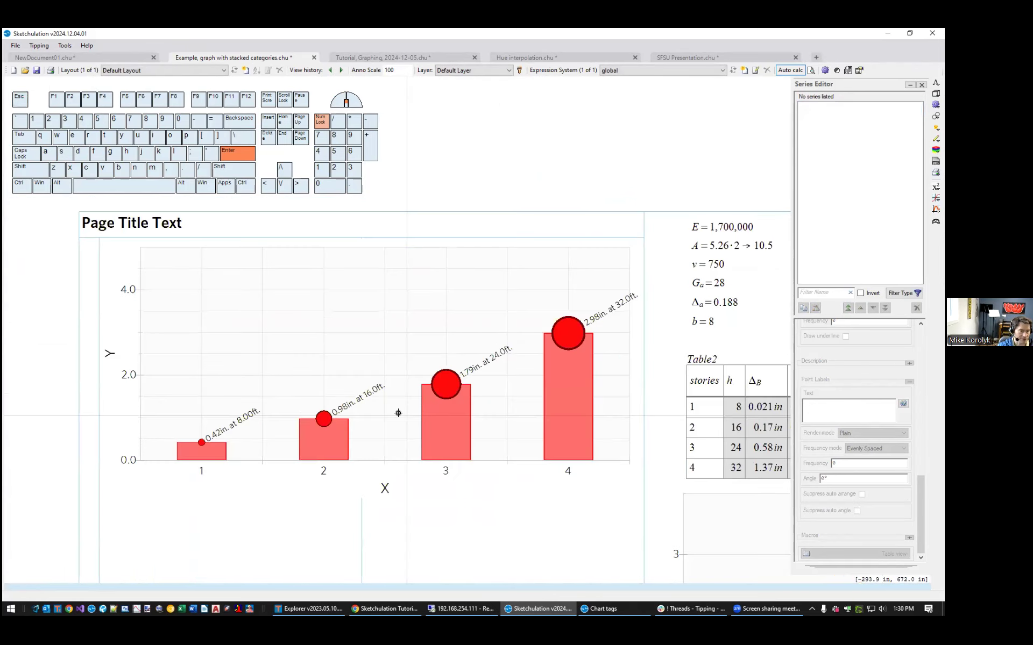
Examine up close how the gridlines run behind the point labels on the bars.
scroll(445, 386, "up", 10)
scroll(453, 439, "up", 1)
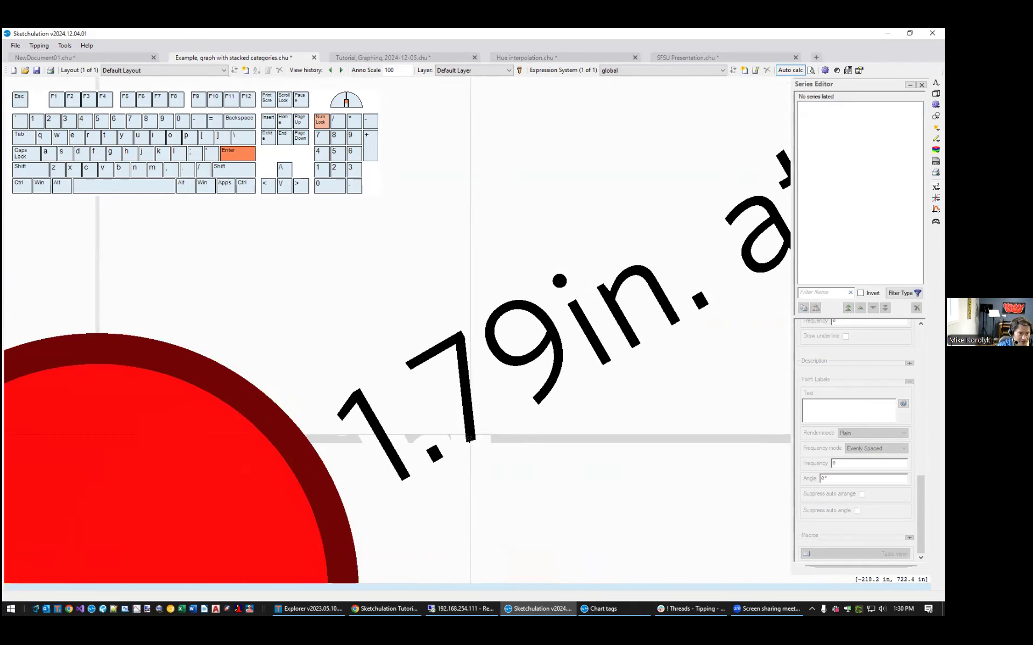
scroll(483, 439, "down", 3)
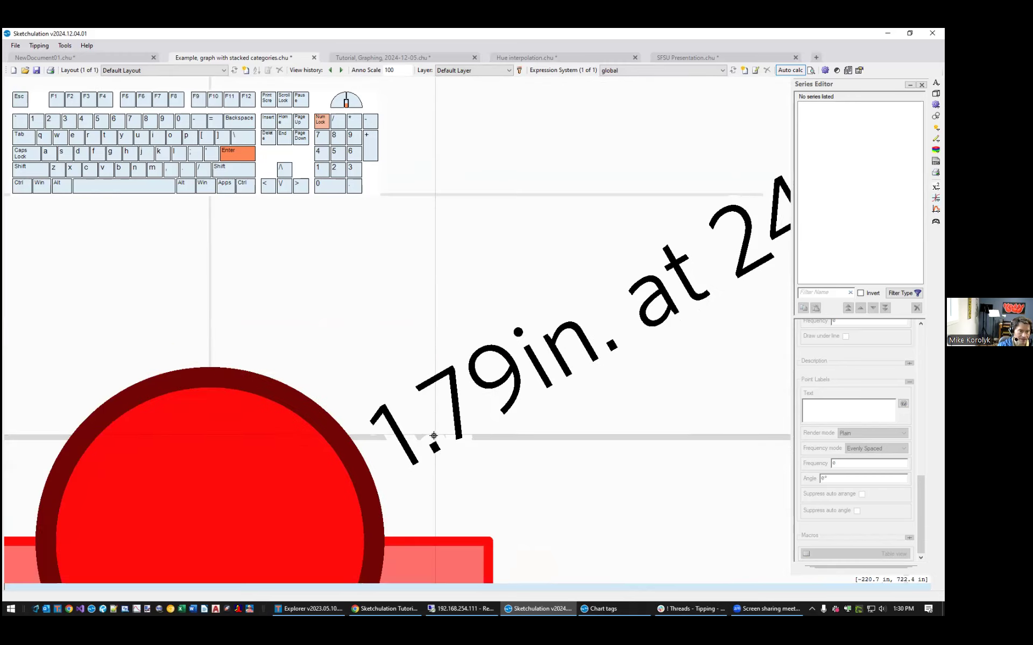
scroll(499, 408, "up", 2)
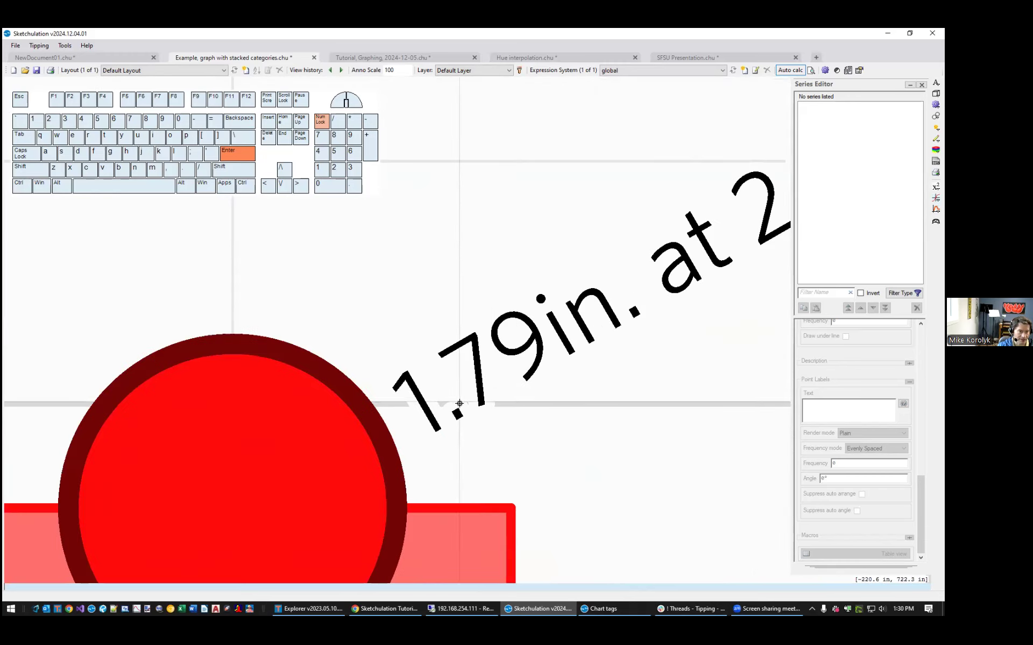
scroll(312, 429, "down", 5)
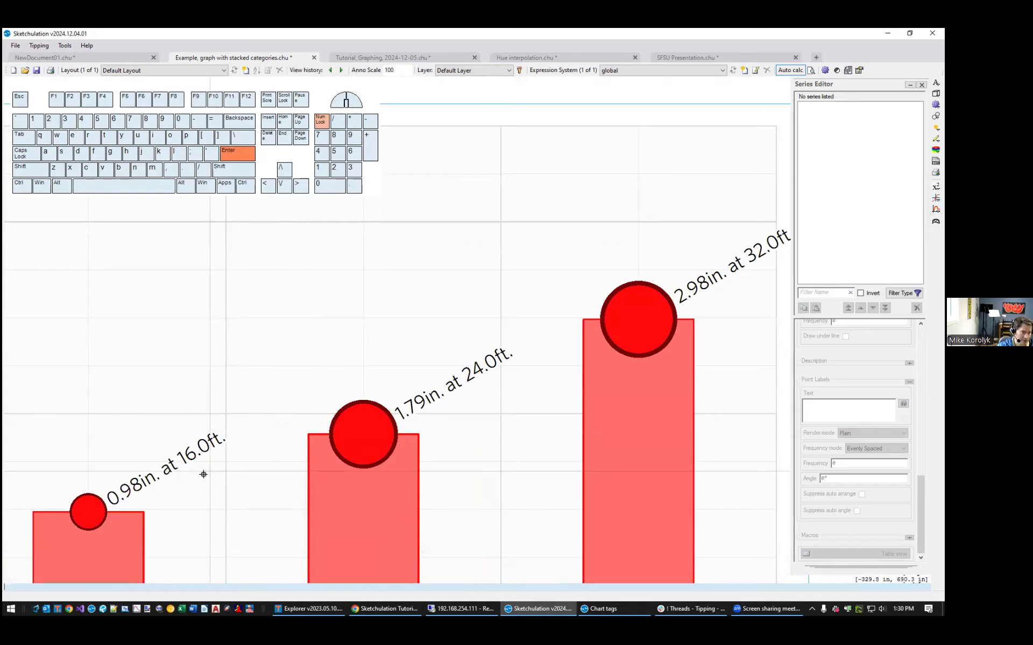
scroll(167, 490, "up", 2)
scroll(269, 405, "down", 3)
scroll(315, 436, "down", 2)
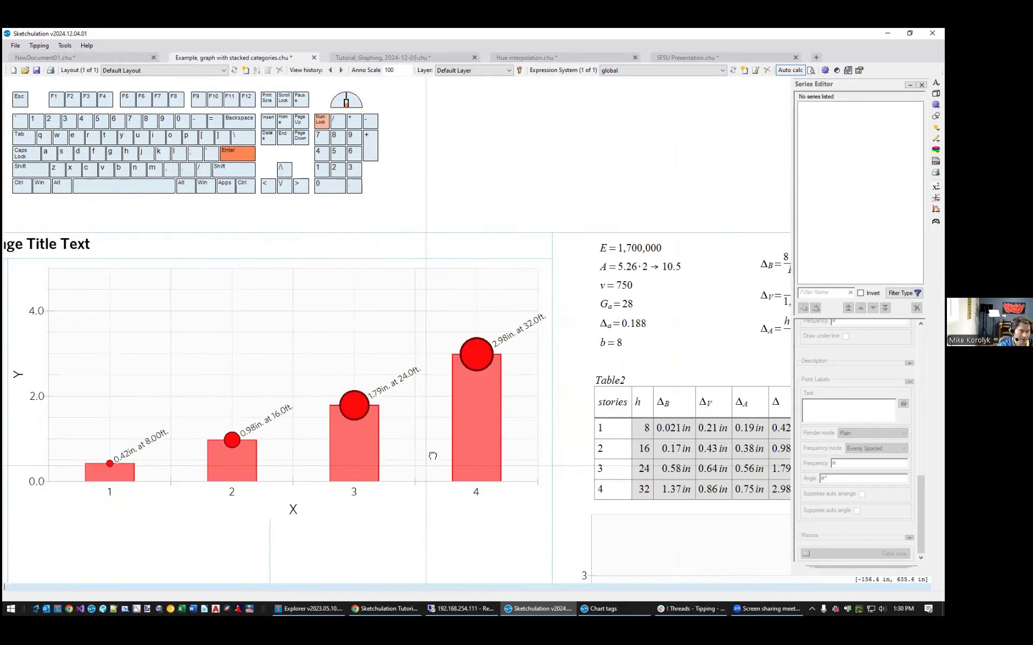
Turn off Outline Labels for the bar chart and inspect the label text against the gridline.
left_click(438, 369)
scroll(464, 384, "down", 1)
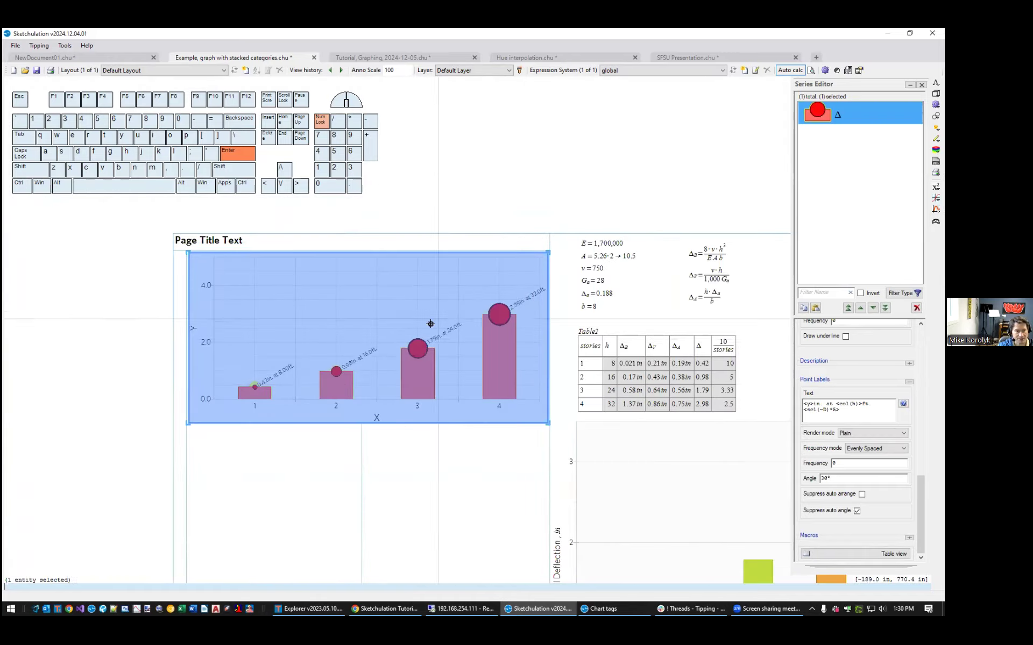
middle_click_drag(489, 371, 479, 380)
type("mo")
key("Return")
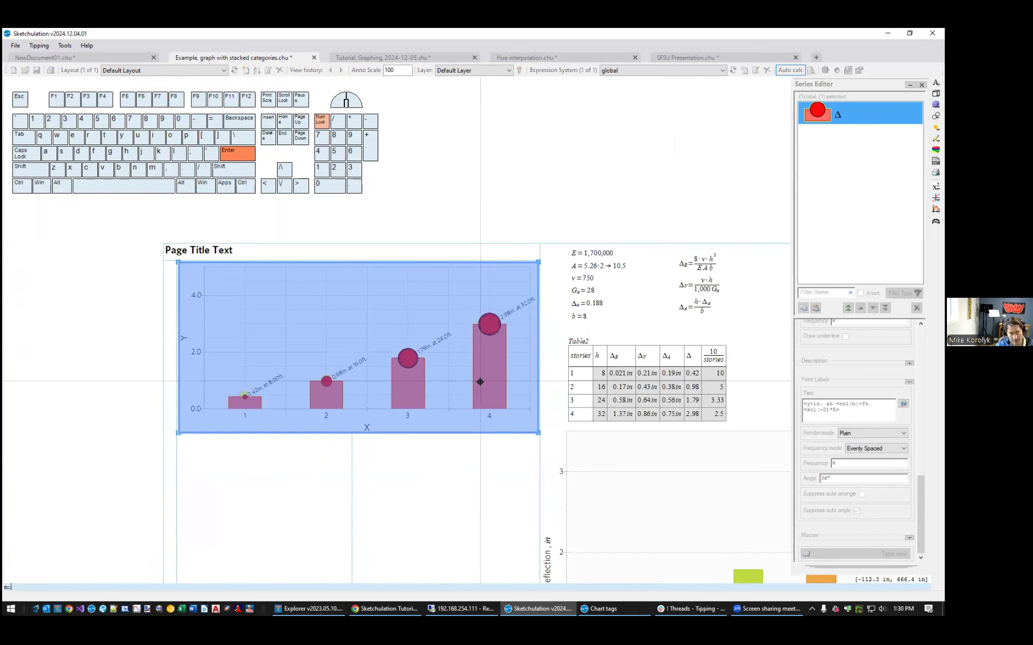
left_click_drag(780, 263, 777, 317)
left_click(707, 337)
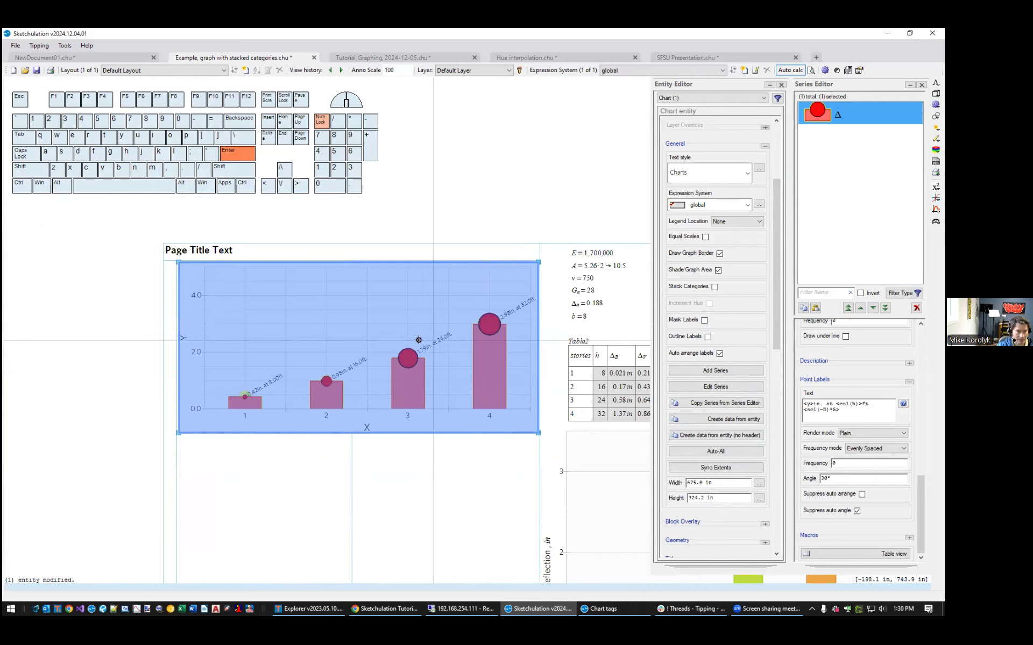
scroll(419, 349, "up", 10)
scroll(346, 420, "up", 2)
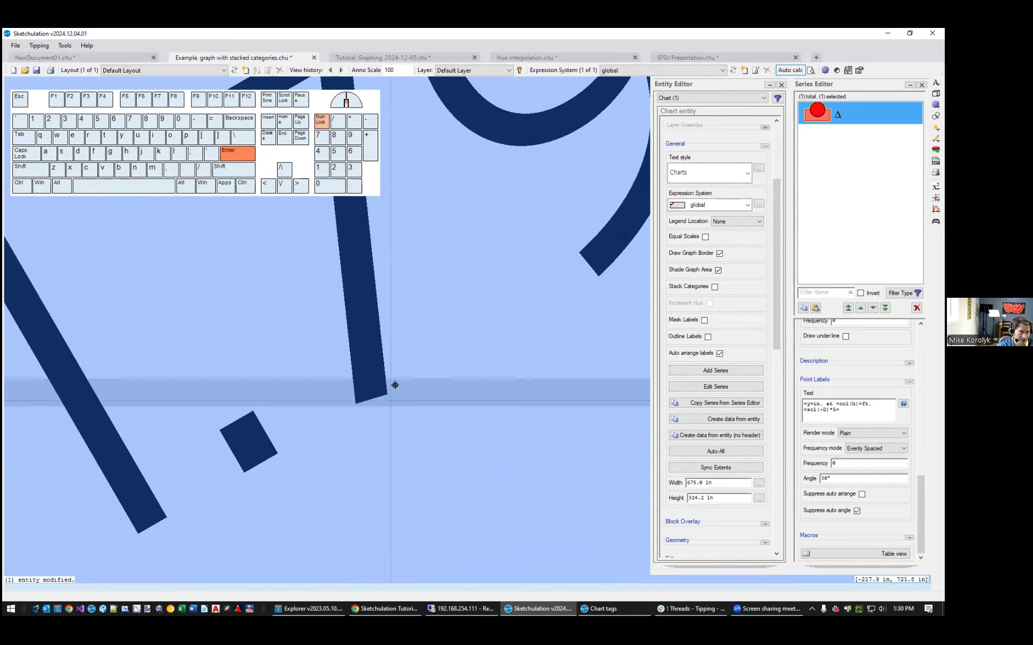
left_click(707, 337)
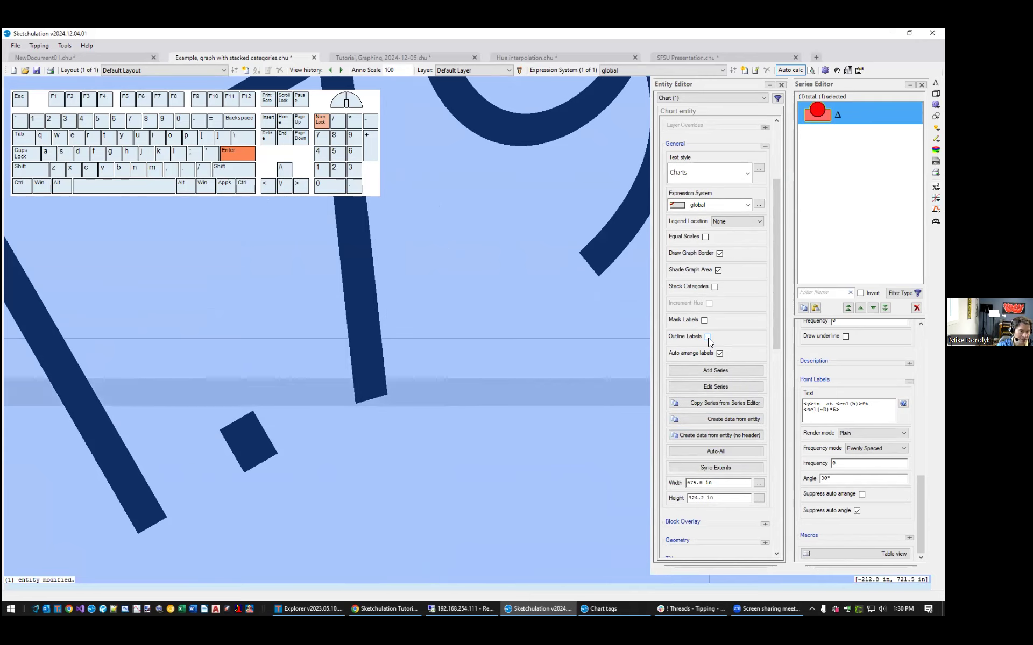
key("Escape")
Open Table2 for editing at the first cell of the Δ column.
scroll(366, 469, "down", 4)
scroll(367, 469, "down", 5)
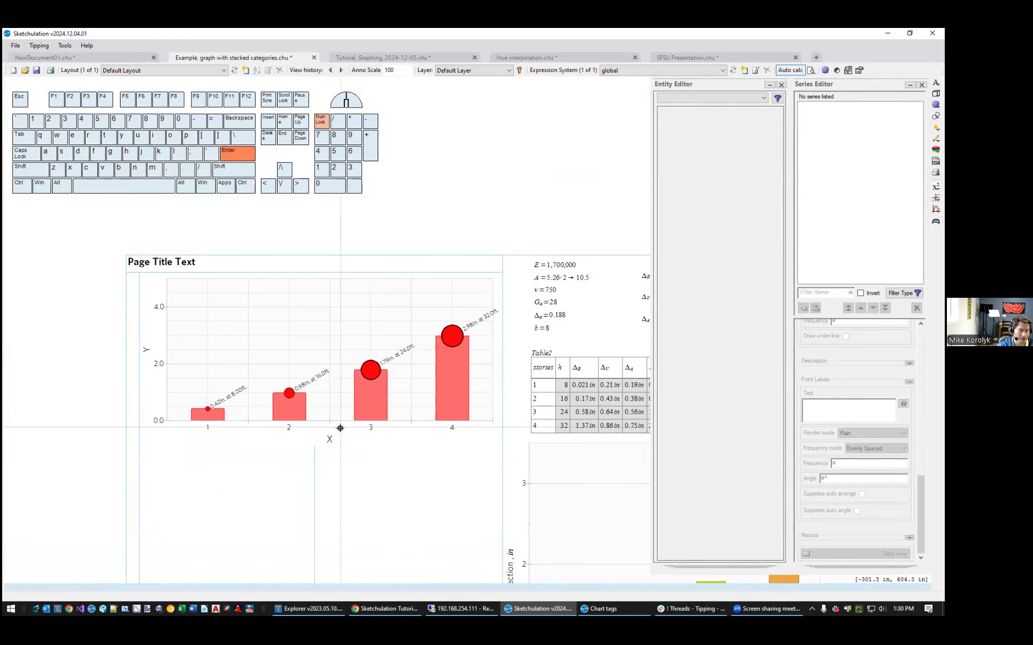
middle_click_drag(640, 434, 470, 409)
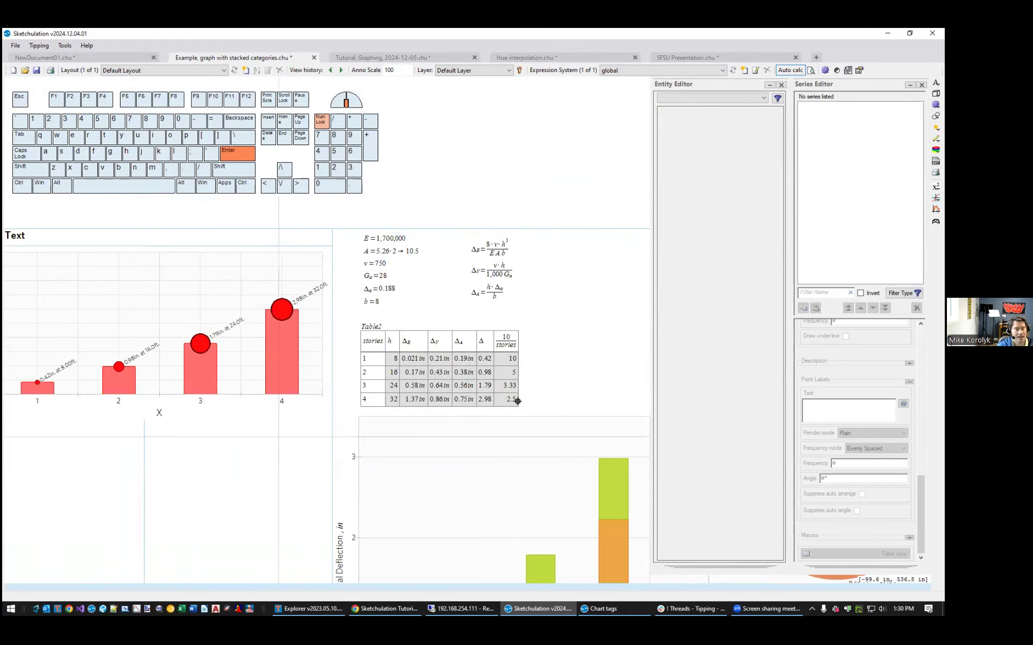
scroll(488, 378, "up", 2)
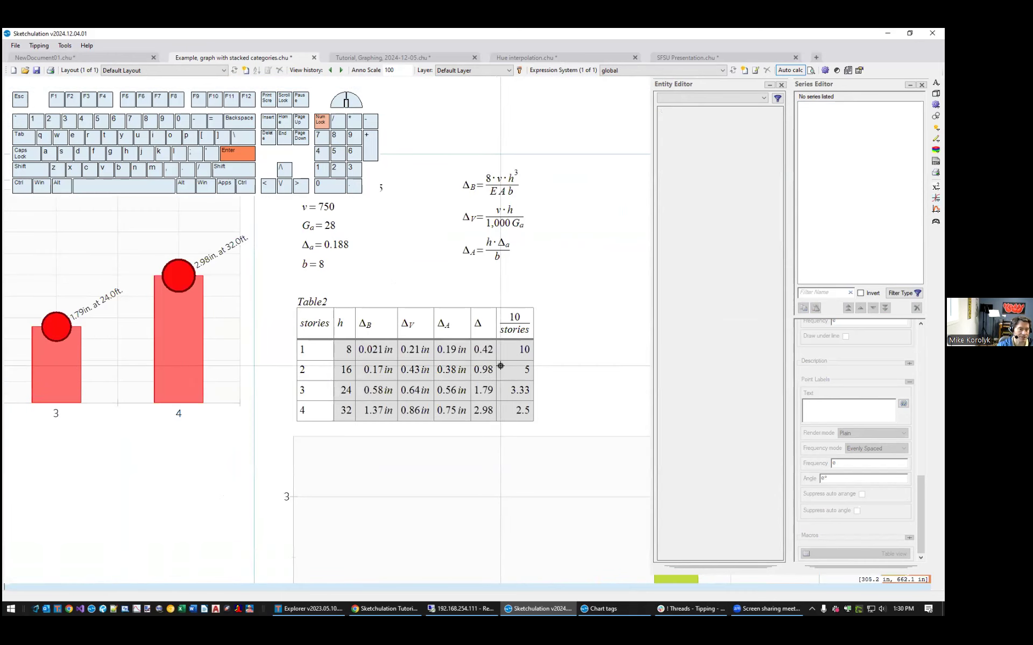
scroll(490, 371, "down", 2)
left_click(487, 373)
double_click(487, 373)
left_click(487, 370)
left_click(487, 358)
middle_click_drag(487, 357, 415, 373)
scroll(520, 327, "up", 2)
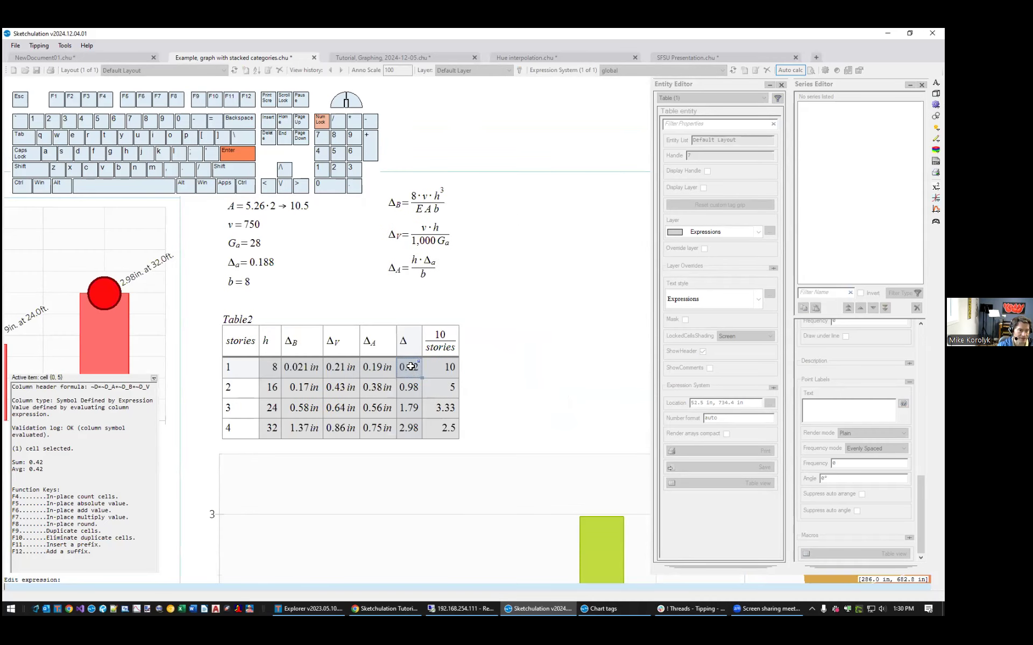
Set contour colors for Table2's Δ column using the gray-to-red color map, with pole 1 at 0 and pole 2 at 3.
right_click(412, 375)
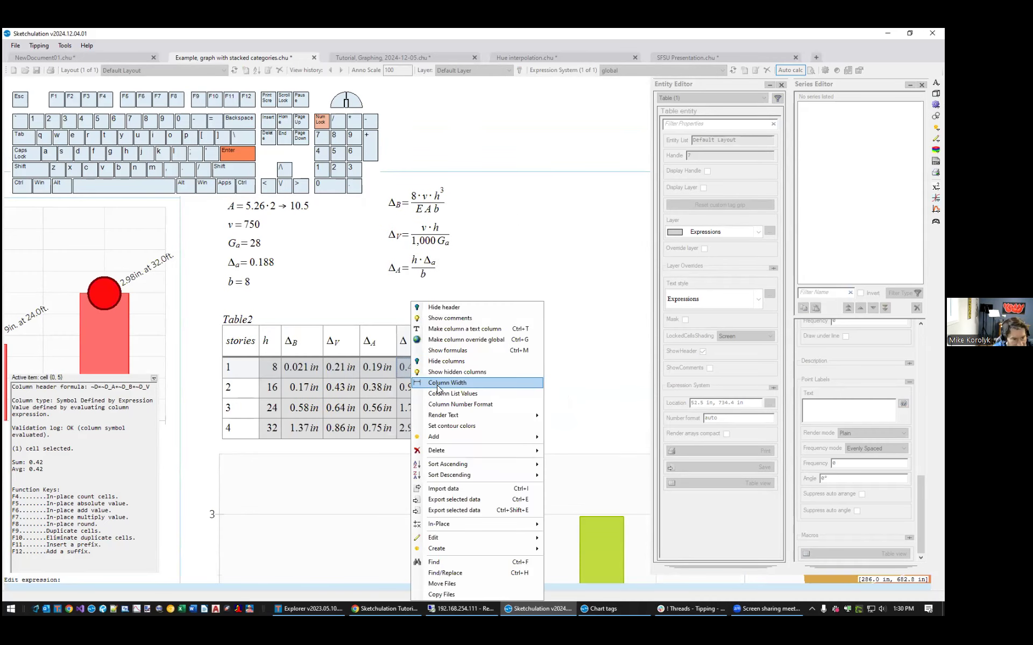
left_click(481, 432)
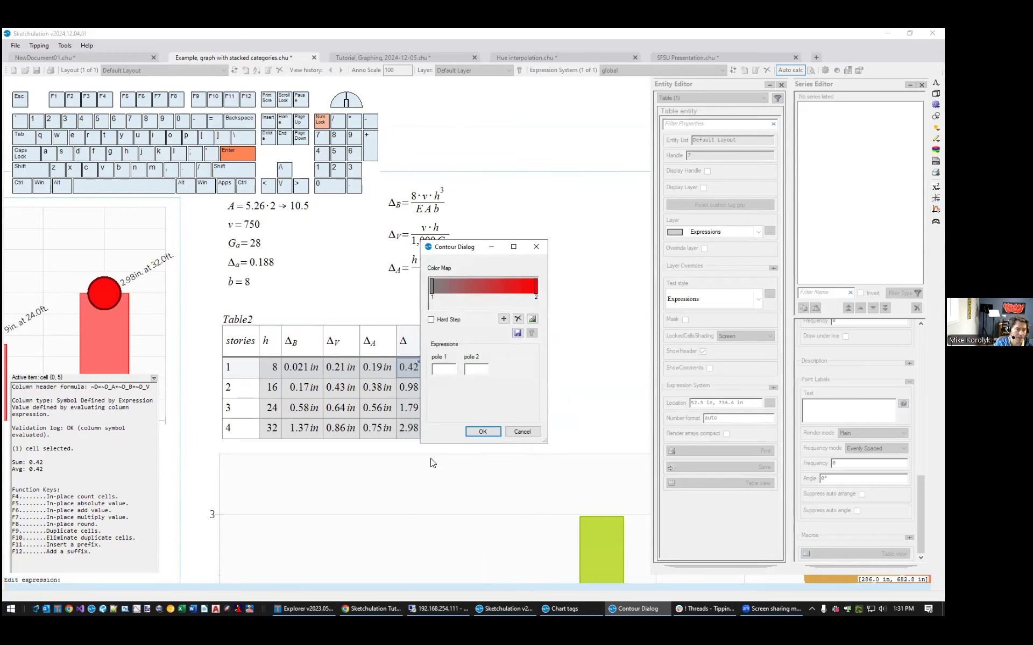
left_click(449, 368)
left_click(445, 321)
left_click(445, 321)
left_click(449, 369)
type("0")
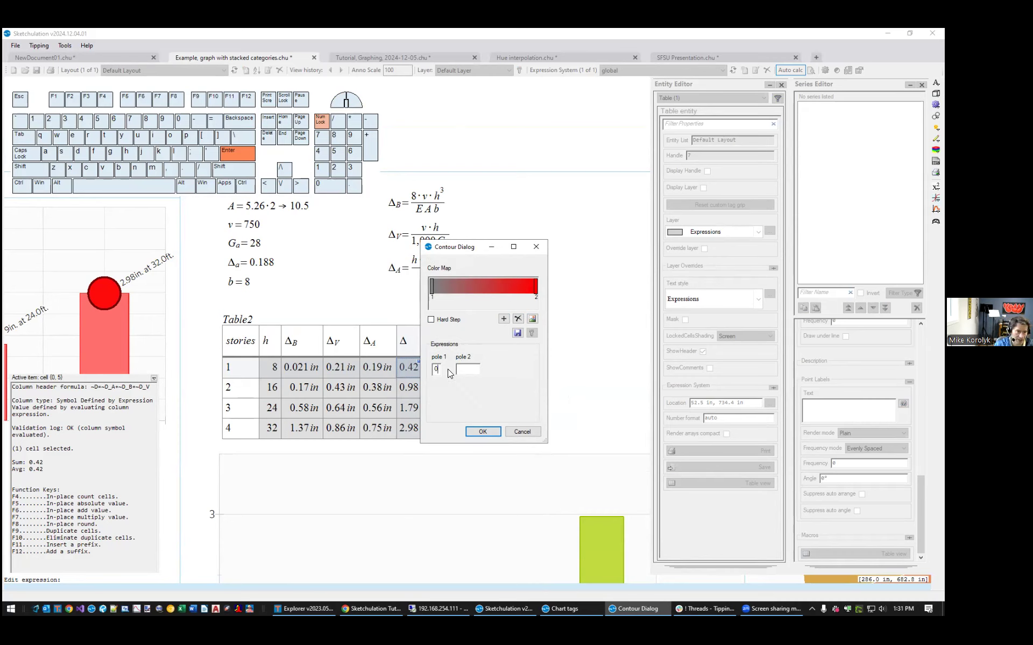
key("Tab")
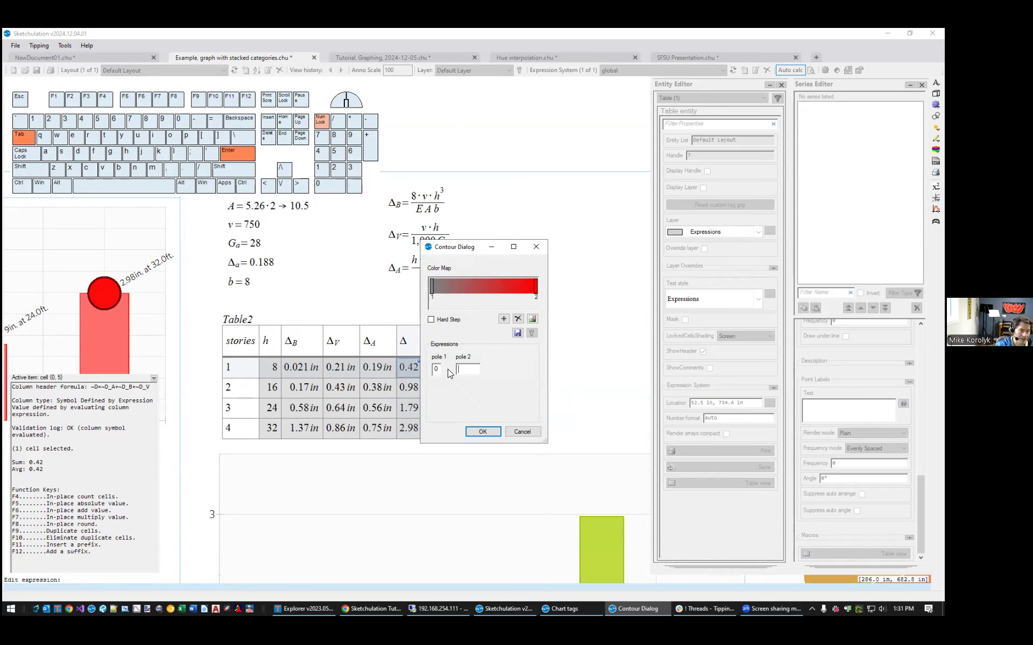
type("3")
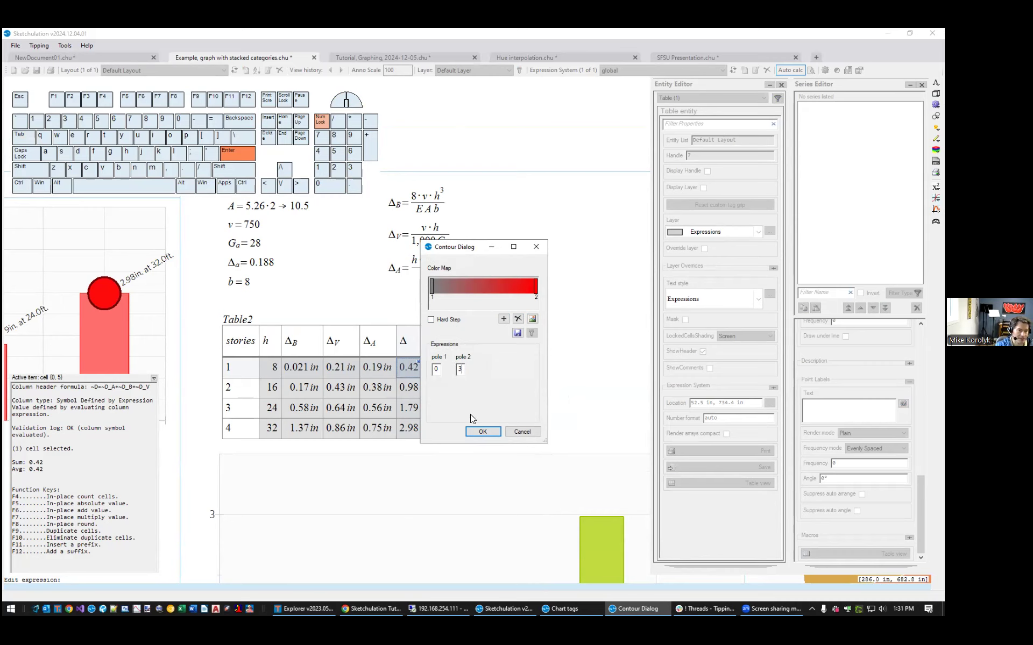
double_click(436, 369)
left_click(484, 434)
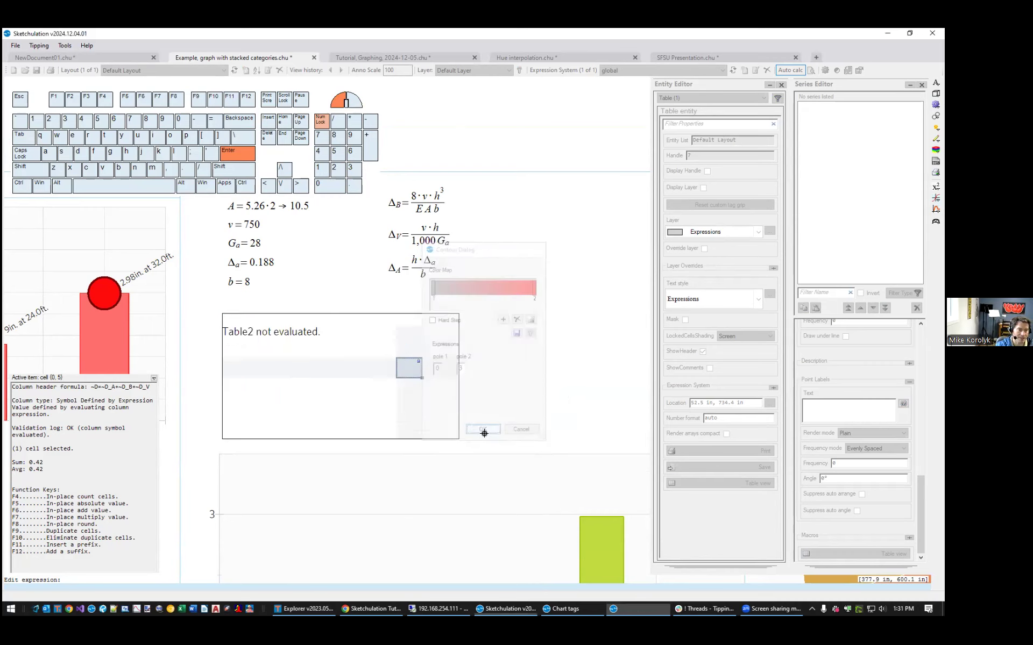
left_click(412, 386)
left_click_drag(408, 366, 410, 433)
left_click(409, 428)
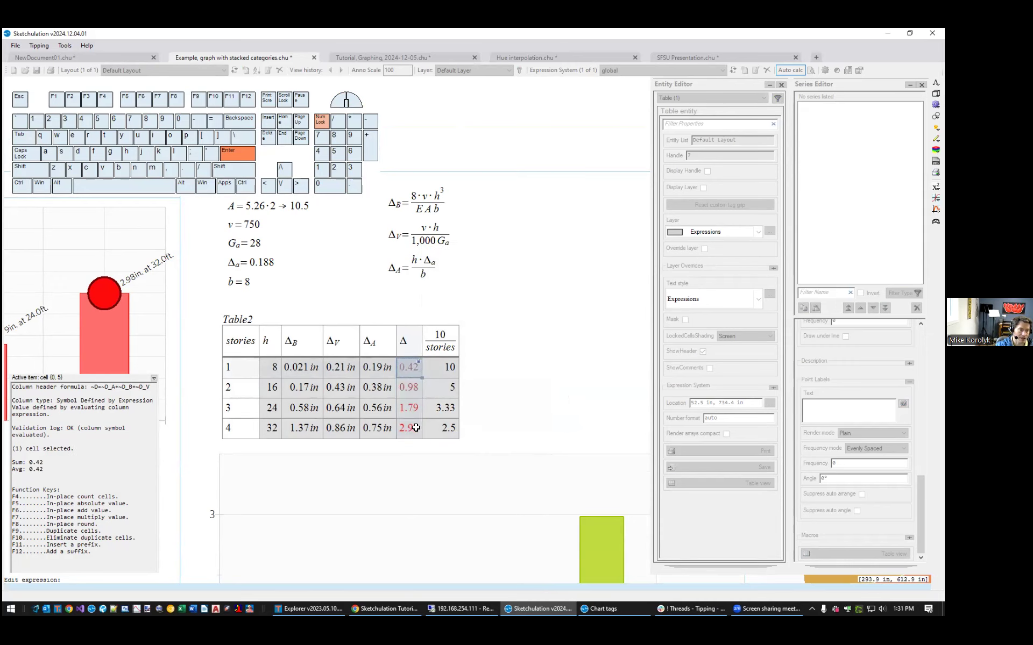
Append the color tag <clr(~D)> to the point label text of the bar chart's Δ series.
scroll(430, 408, "down", 3)
middle_click_drag(470, 414, 523, 314)
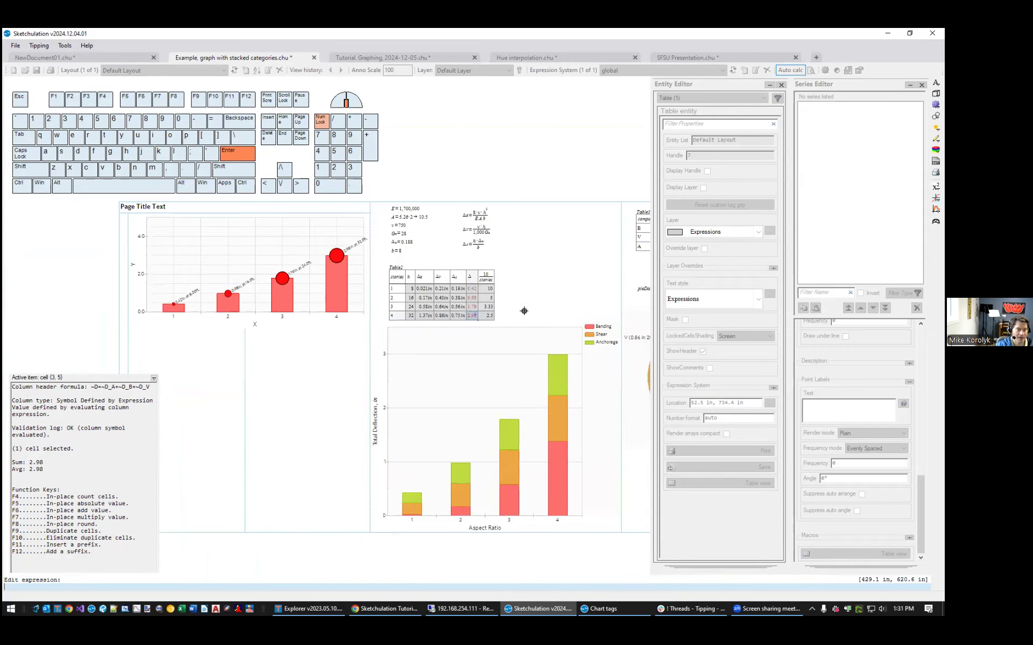
key("Escape")
left_click(336, 274)
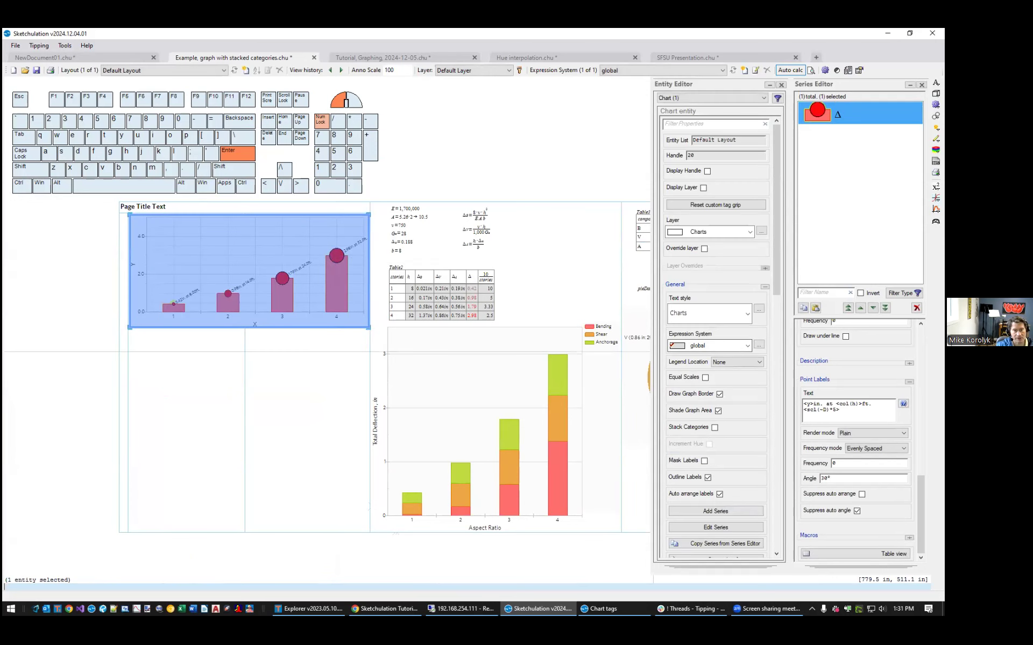
left_click(841, 410)
type("<")
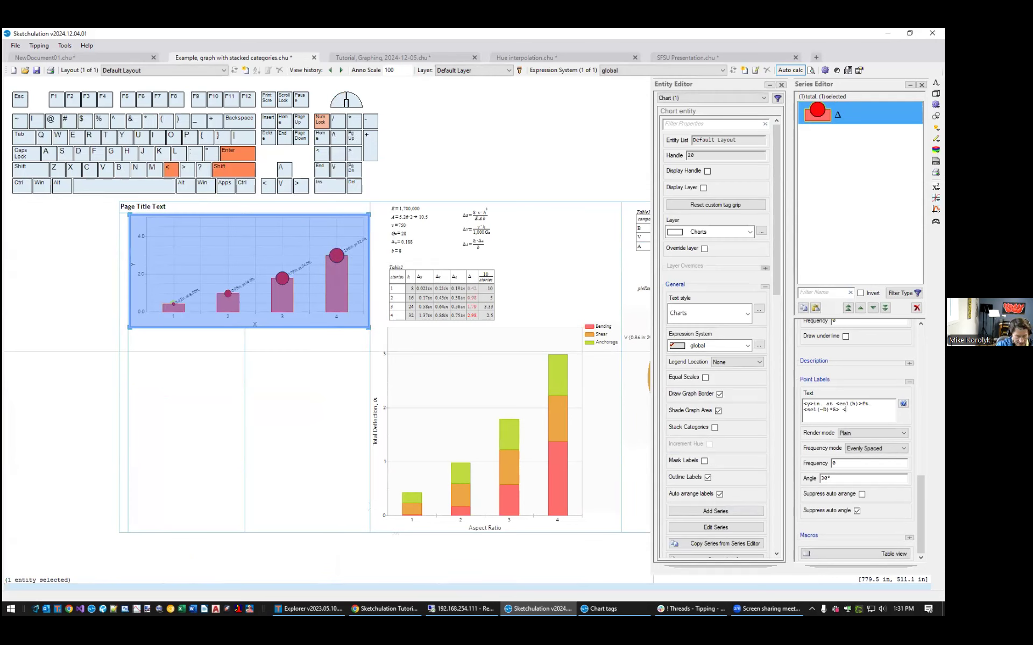
type("clr(~D)")
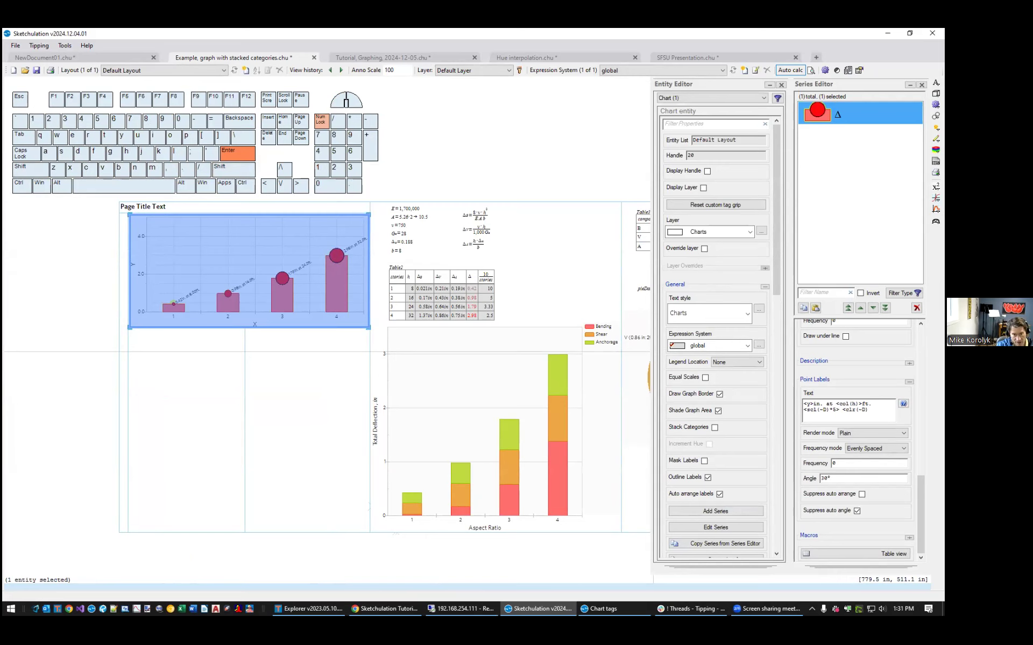
type(">")
left_click(855, 410)
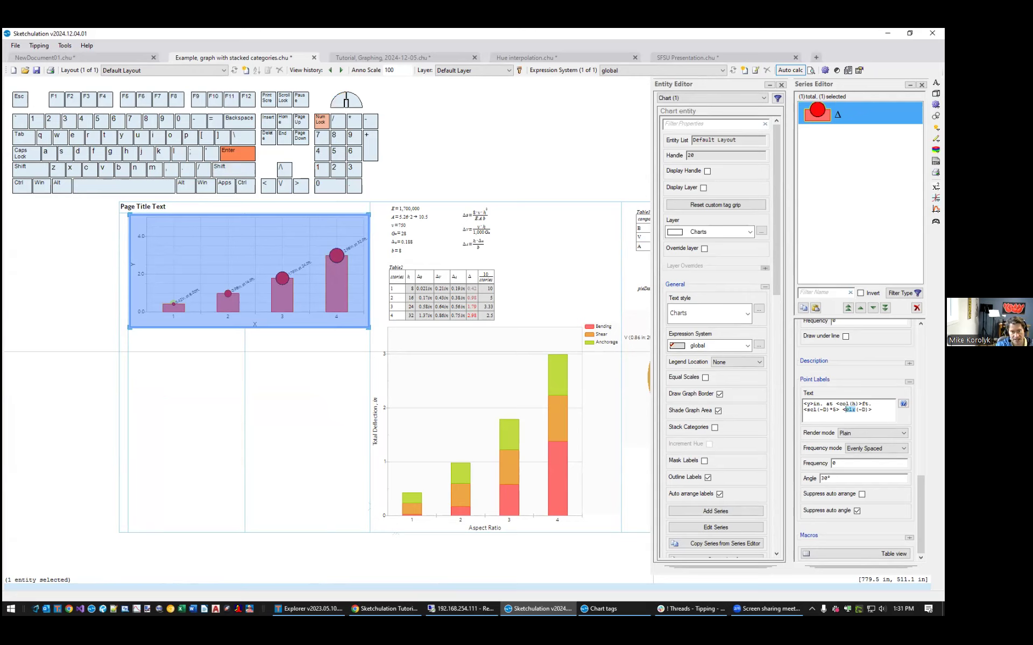
left_click(872, 409)
key("Escape")
Compare the bar chart's marker colors with the contour colors of Table2's Δ values.
scroll(178, 296, "up", 2)
scroll(149, 297, "up", 3)
middle_click_drag(251, 321, 128, 412)
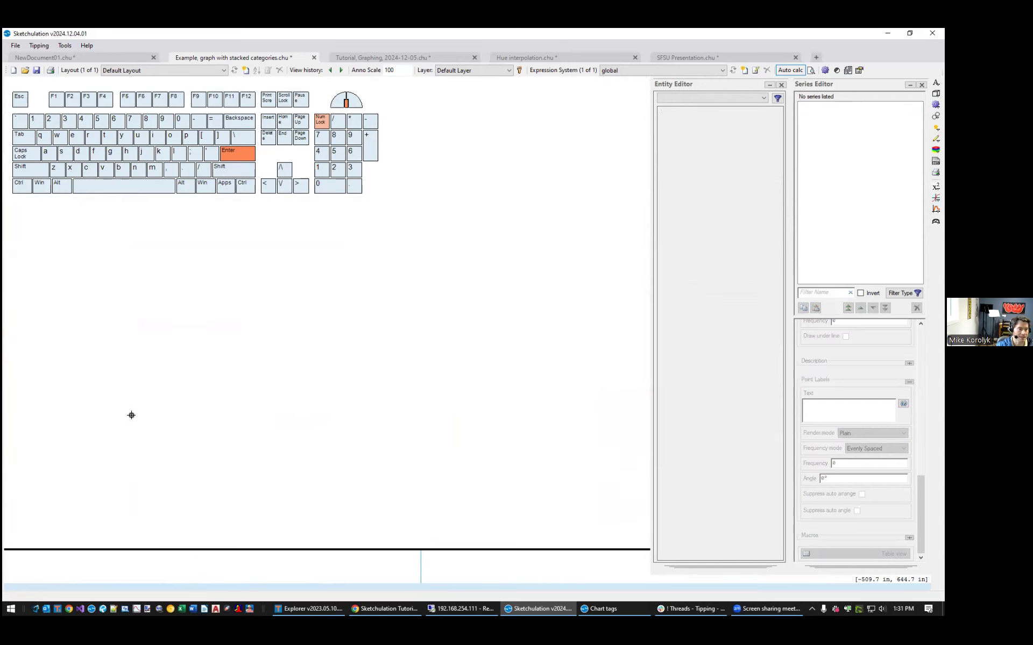
scroll(359, 409, "down", 5)
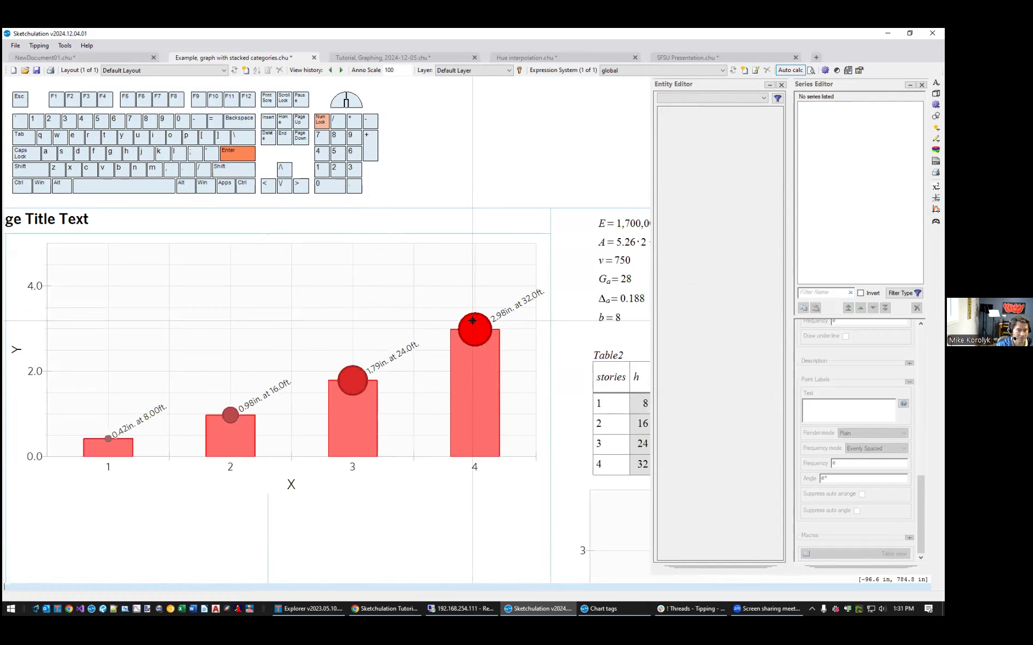
left_click_drag(476, 326, 280, 457)
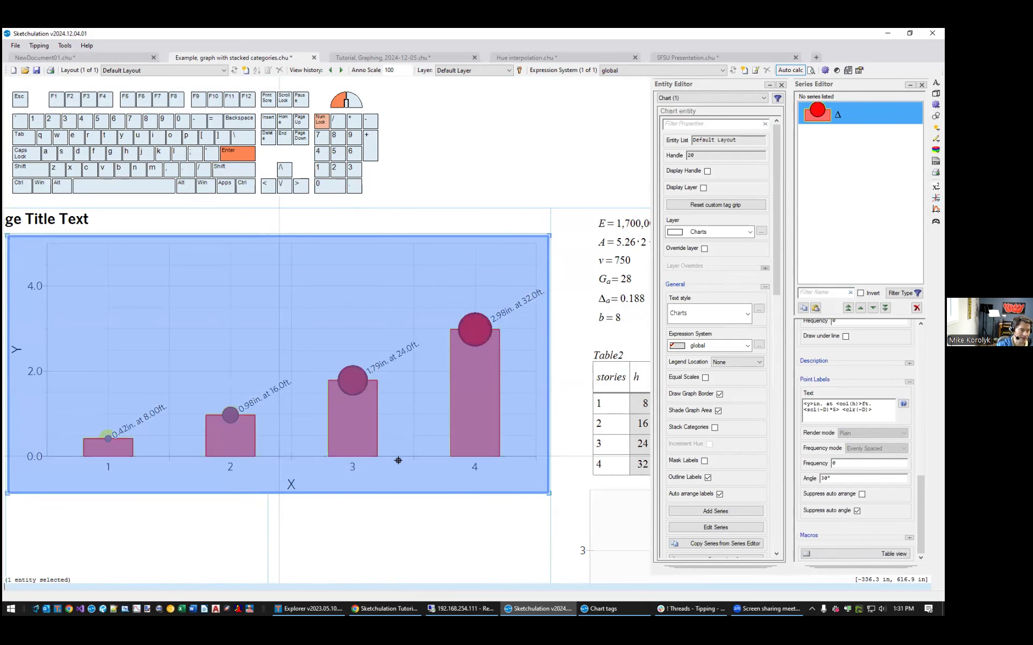
scroll(467, 461, "down", 2)
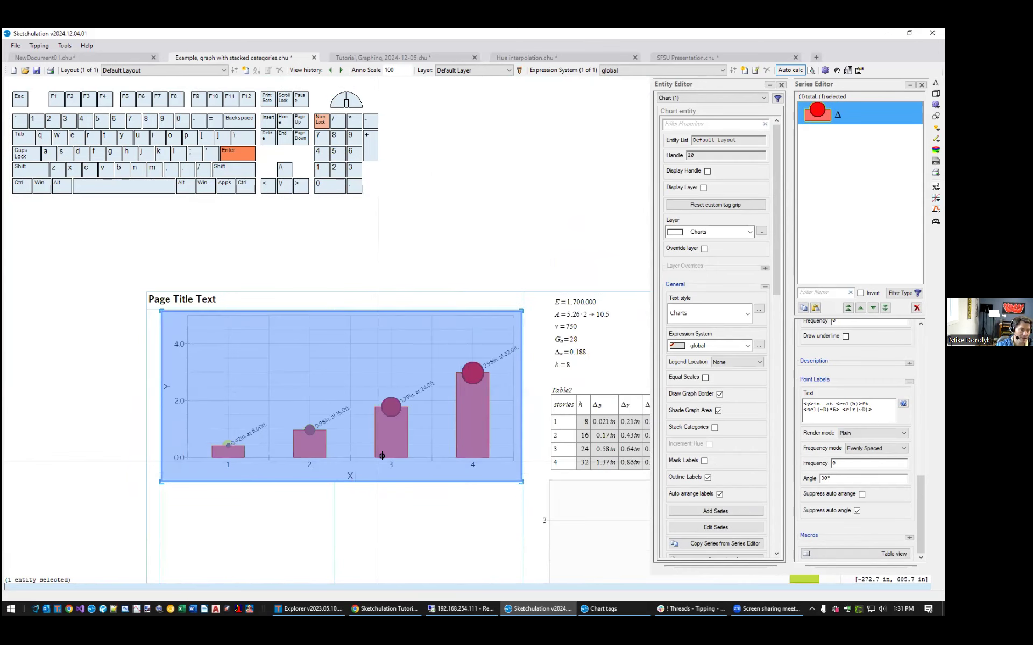
scroll(382, 456, "up", 2)
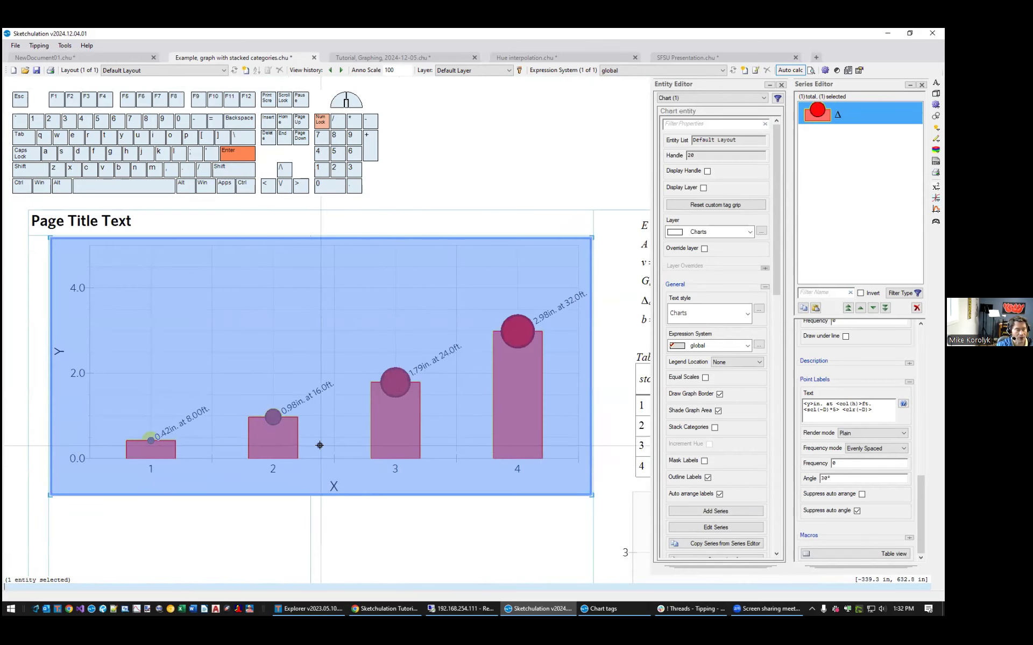
scroll(300, 445, "down", 2)
middle_click_drag(335, 473, 344, 439)
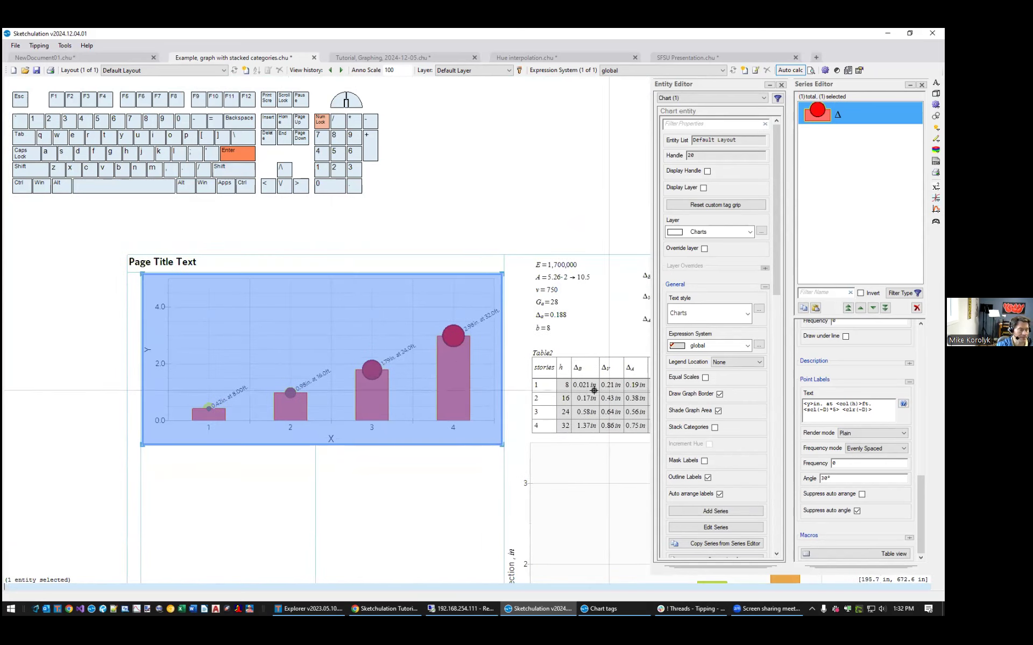
left_click(433, 472)
middle_click_drag(422, 468, 323, 479)
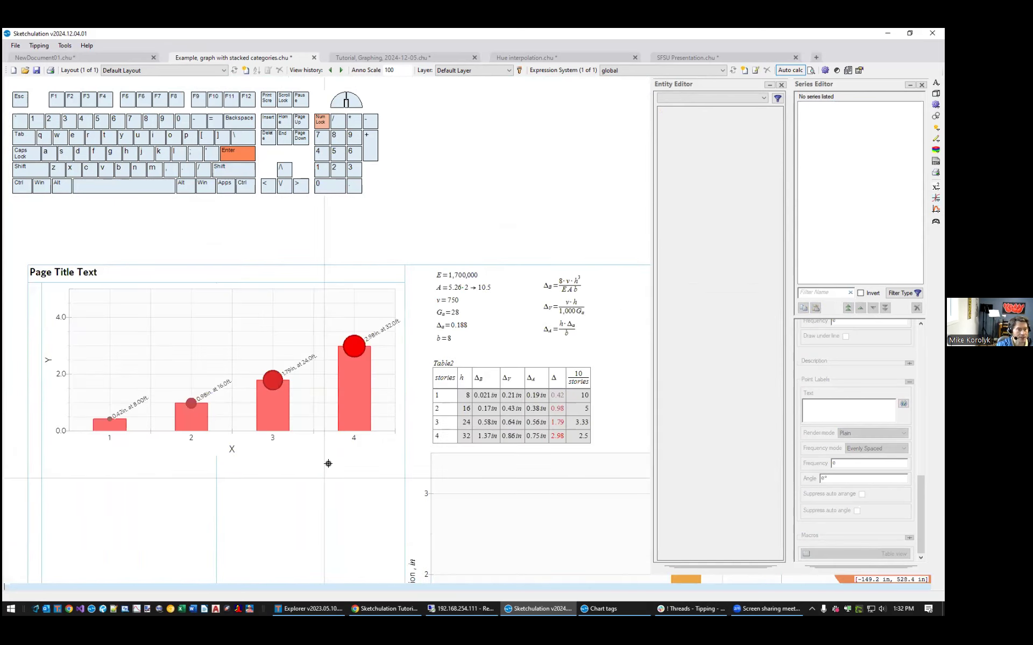
Sort the bar chart's Δ series by DescendingY in its series expression settings.
left_click_drag(348, 485, 318, 429)
middle_click_drag(330, 473, 355, 472)
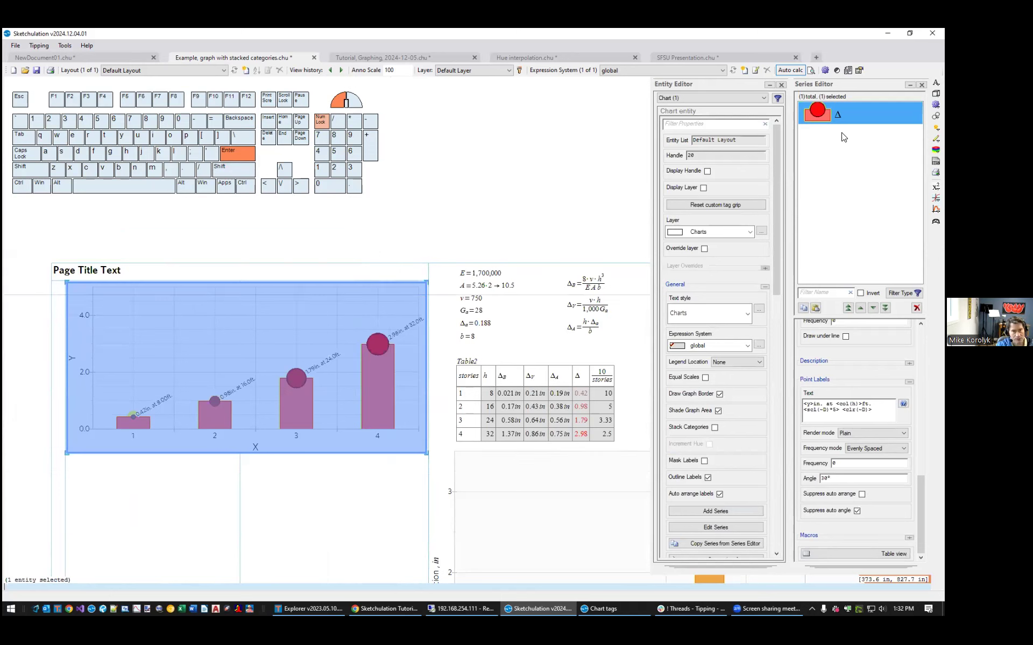
double_click(839, 114)
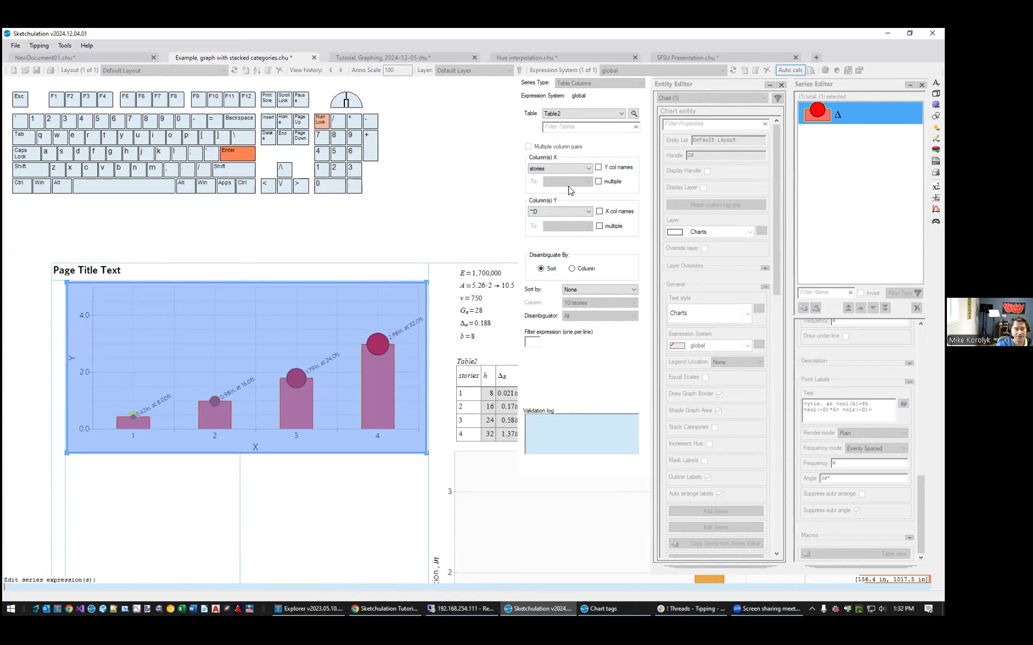
left_click(583, 287)
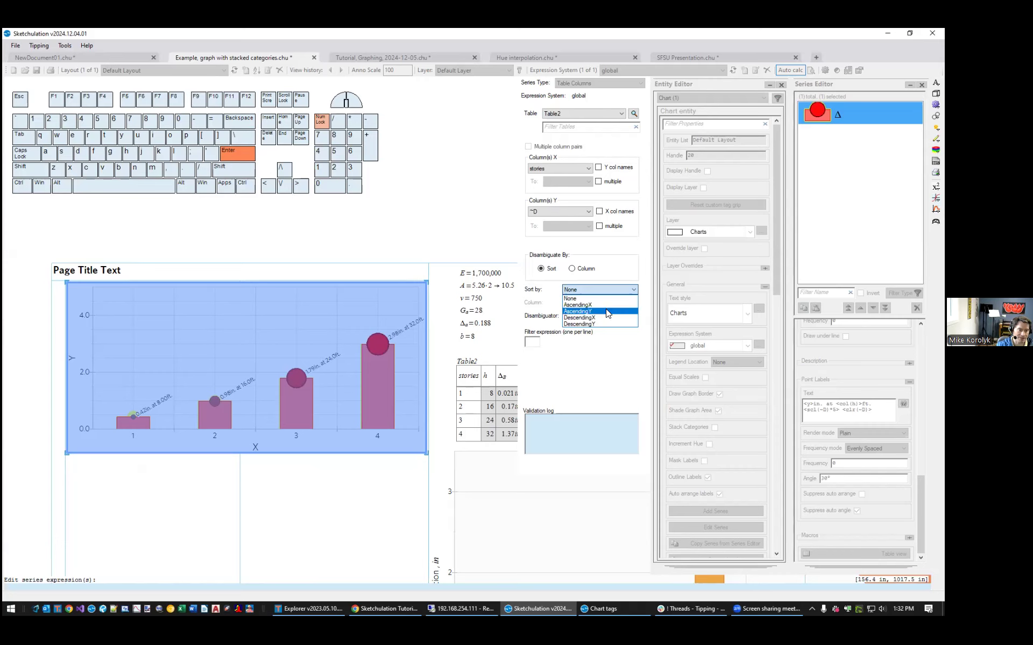
left_click(609, 324)
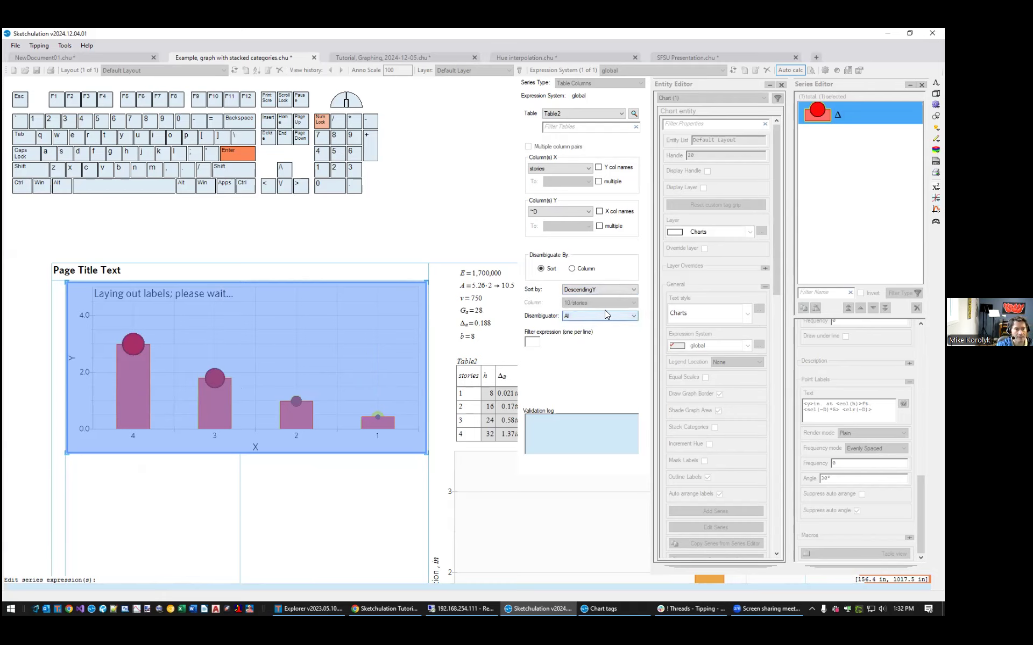
left_click(537, 340)
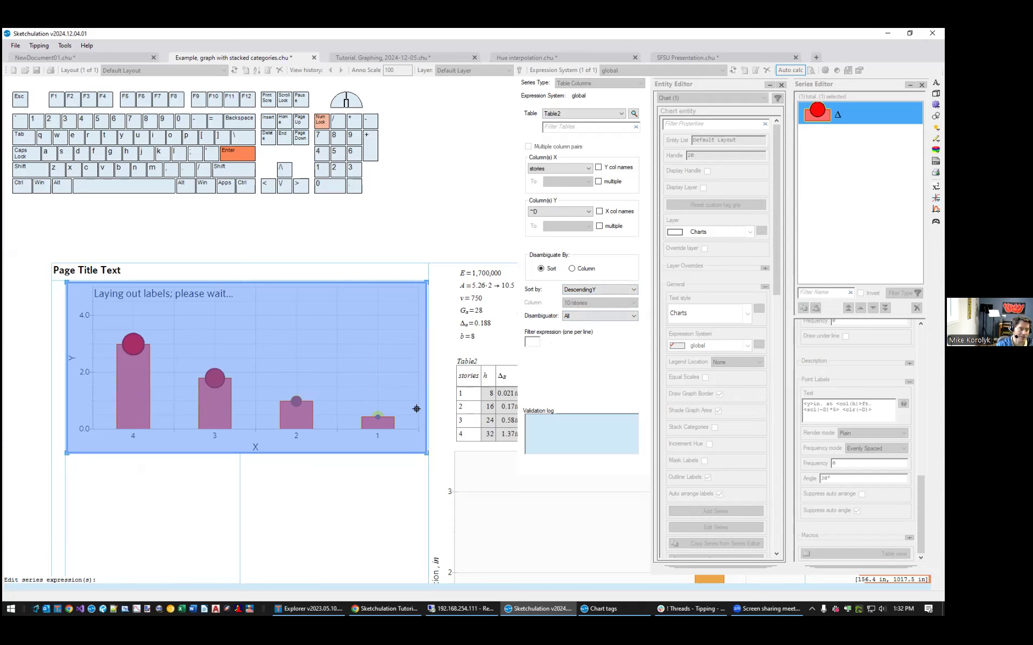
scroll(314, 409, "down", 2)
middle_click_drag(315, 410, 315, 387)
scroll(431, 359, "up", 2)
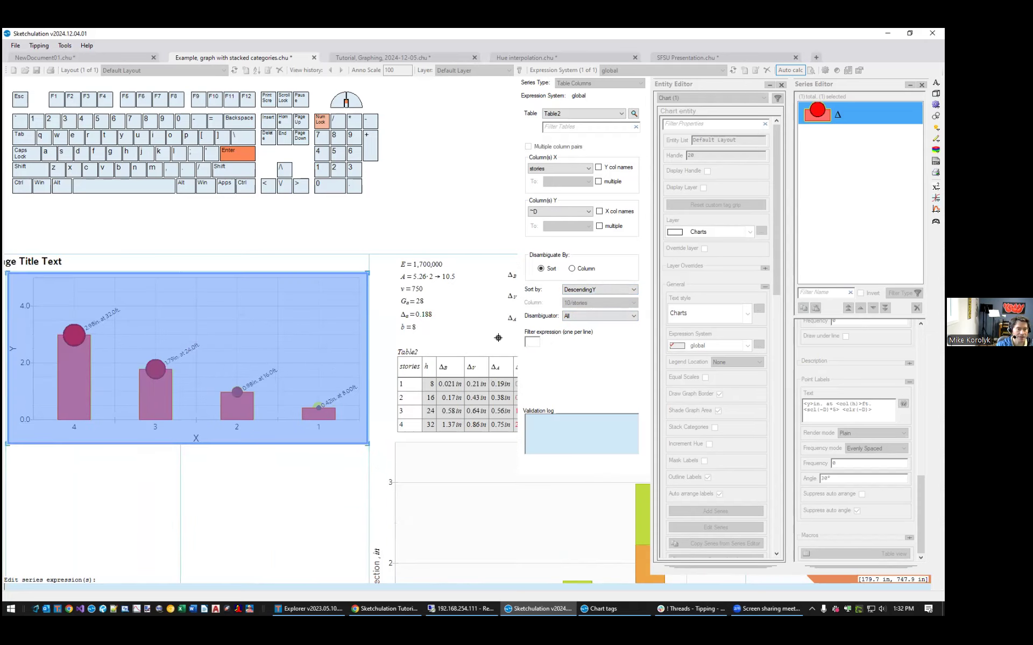
Filter the Δ series with the expression 8<h<24 and inspect the filtered chart.
left_click(528, 349)
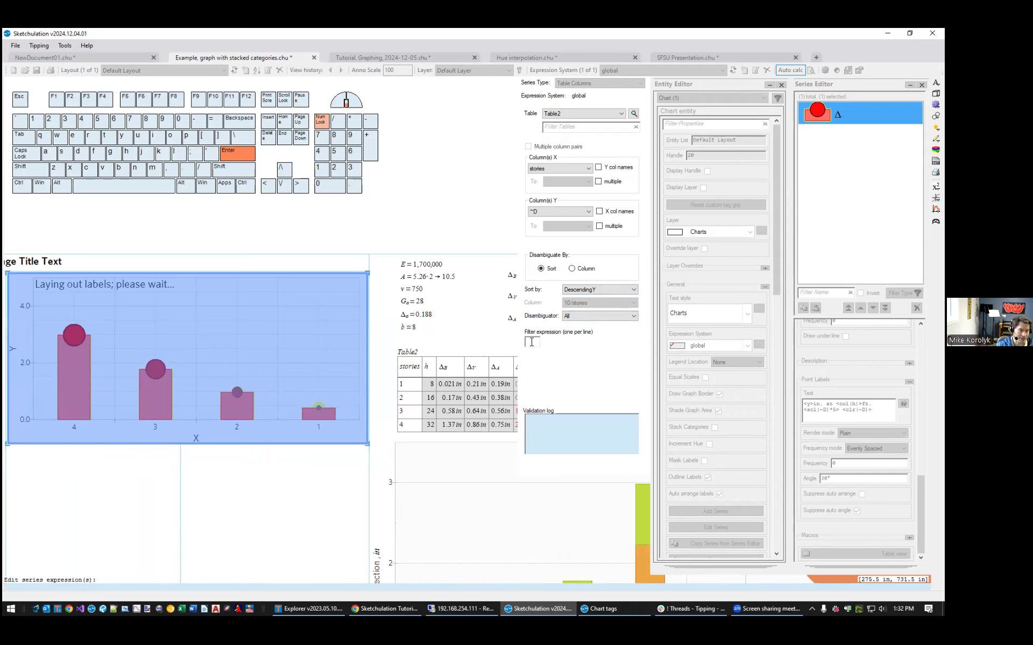
left_click(536, 343)
type("h")
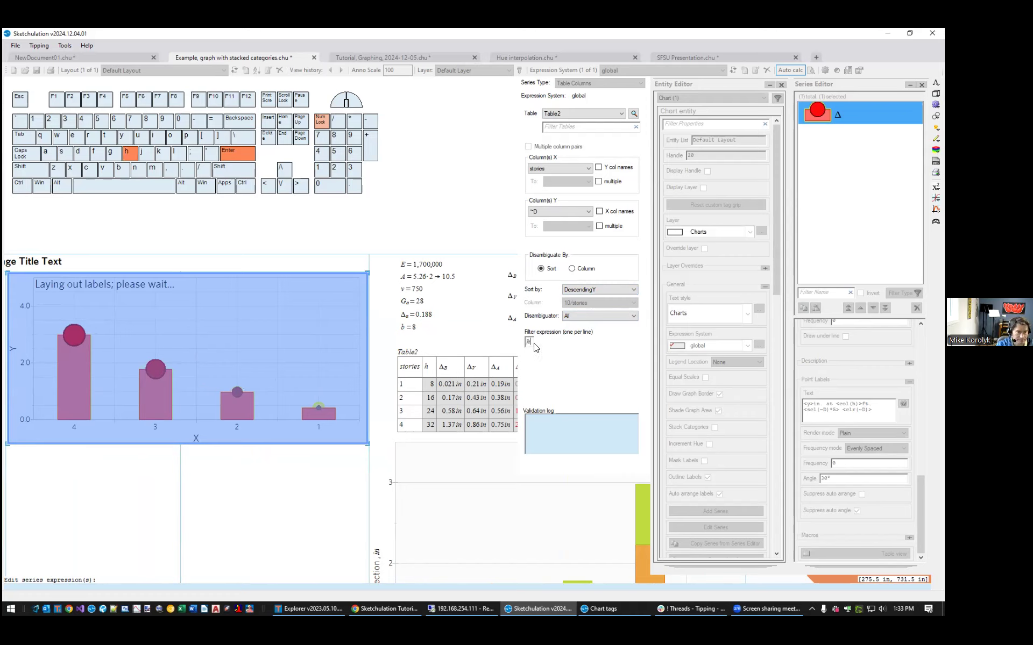
key("Left")
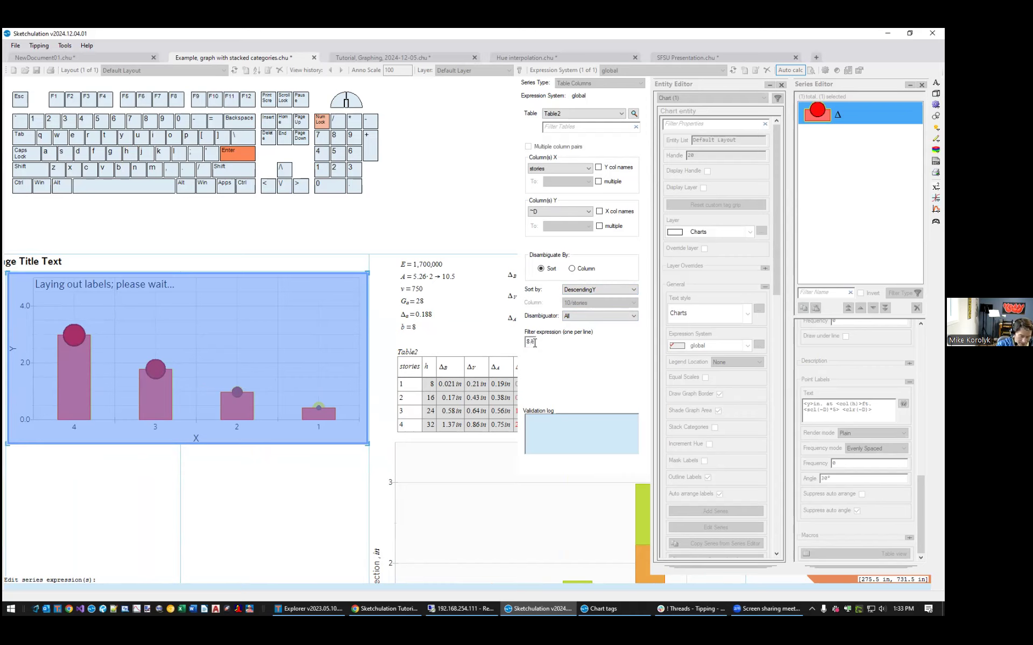
type("$")
key("End")
type("<24")
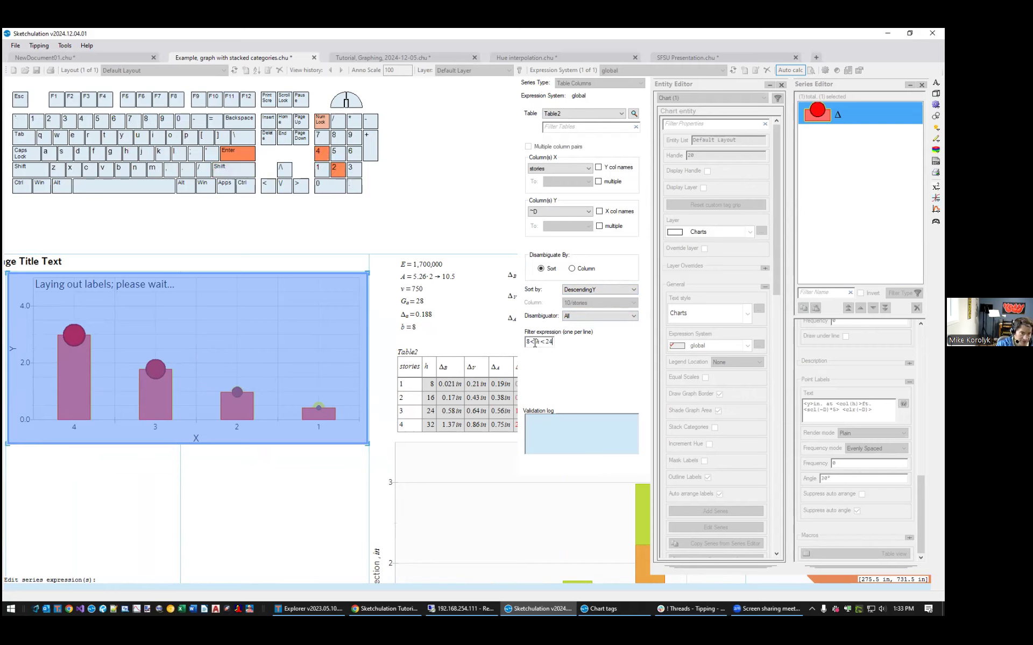
left_click(548, 425)
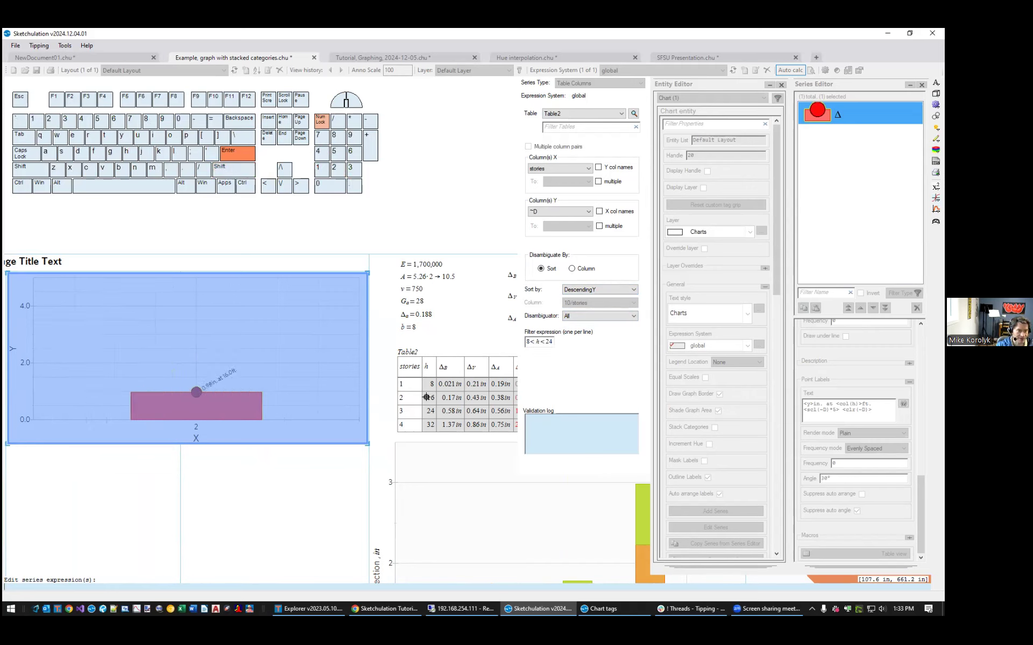
scroll(188, 387, "up", 2)
middle_click_drag(173, 406, 276, 382)
scroll(276, 382, "down", 2)
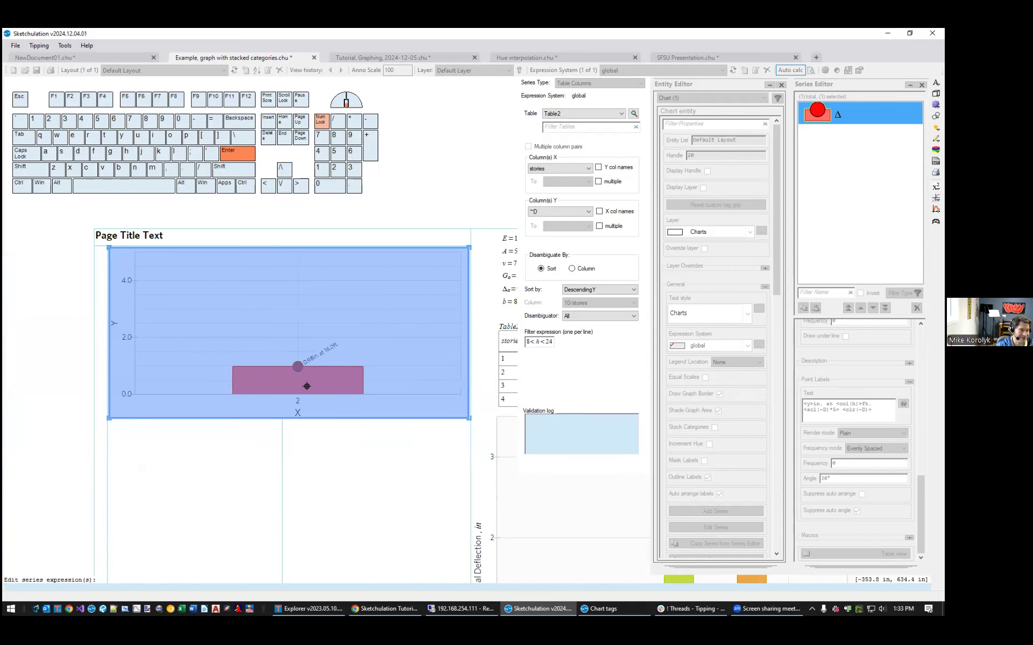
Shorten the Δ series' filter expression to 8<h by removing its upper limit.
left_click(549, 345)
key("End")
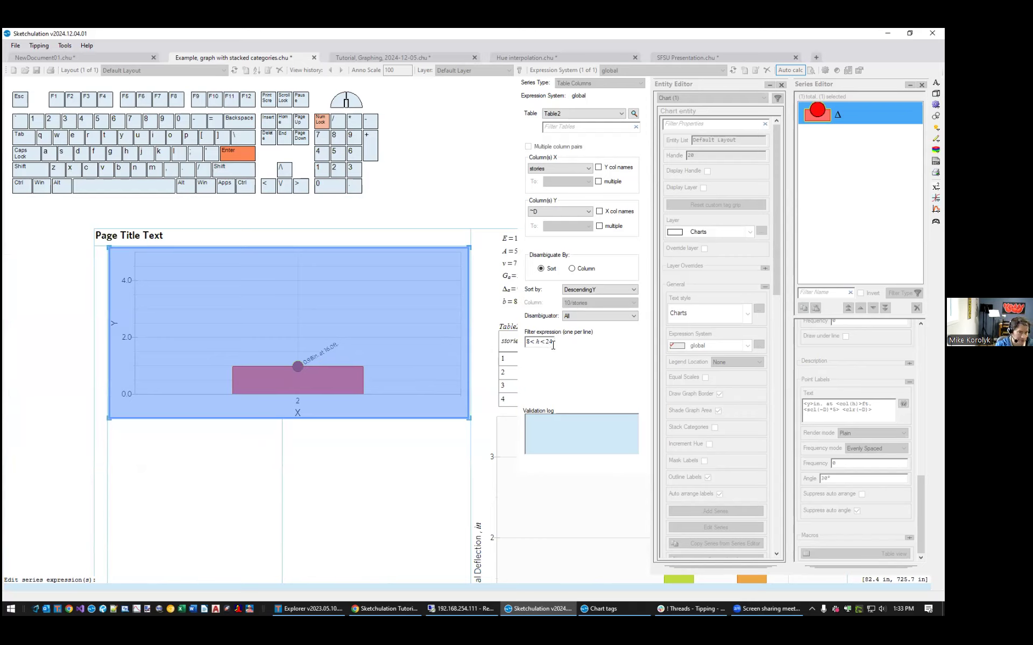
key("shift+Left")
key("shift+Left")
key("shift+Left")
key("shift+Left")
key("BackSpace")
left_click(569, 426)
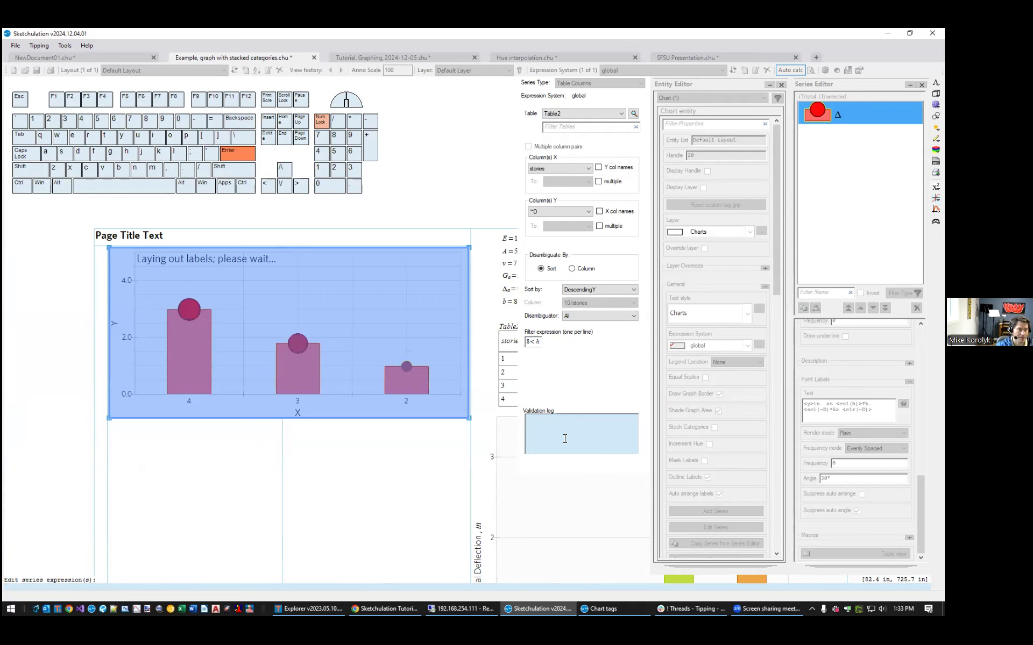
Clear the Δ series' filter expression and leave the series expression settings.
left_click(538, 342)
key("Delete")
key("End")
key("Delete")
left_click(555, 430)
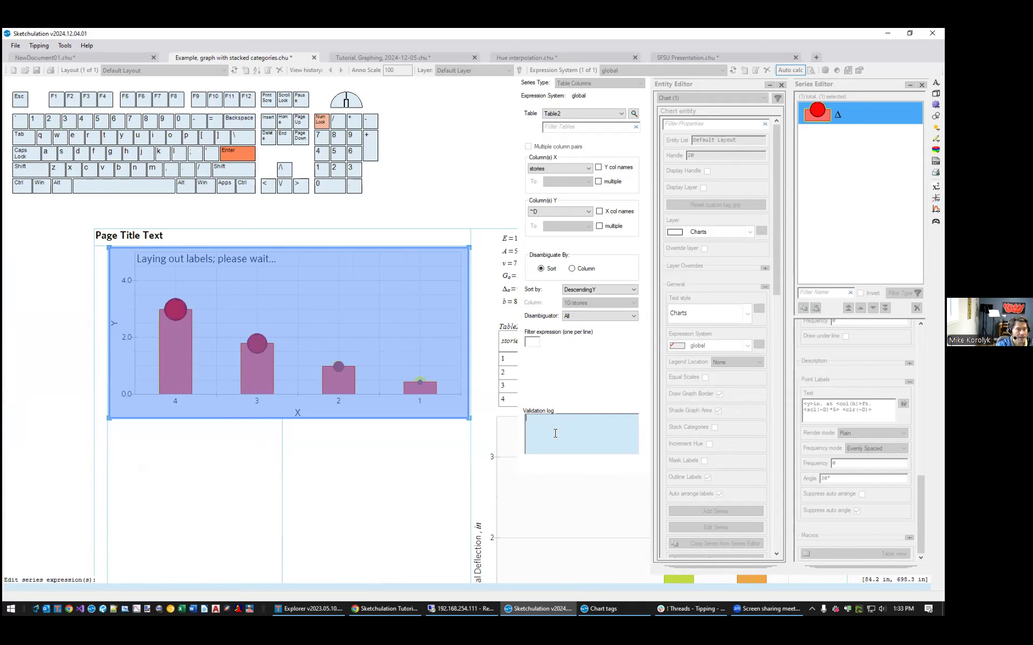
key("Escape")
scroll(387, 440, "down", 2)
middle_click_drag(388, 440, 336, 436)
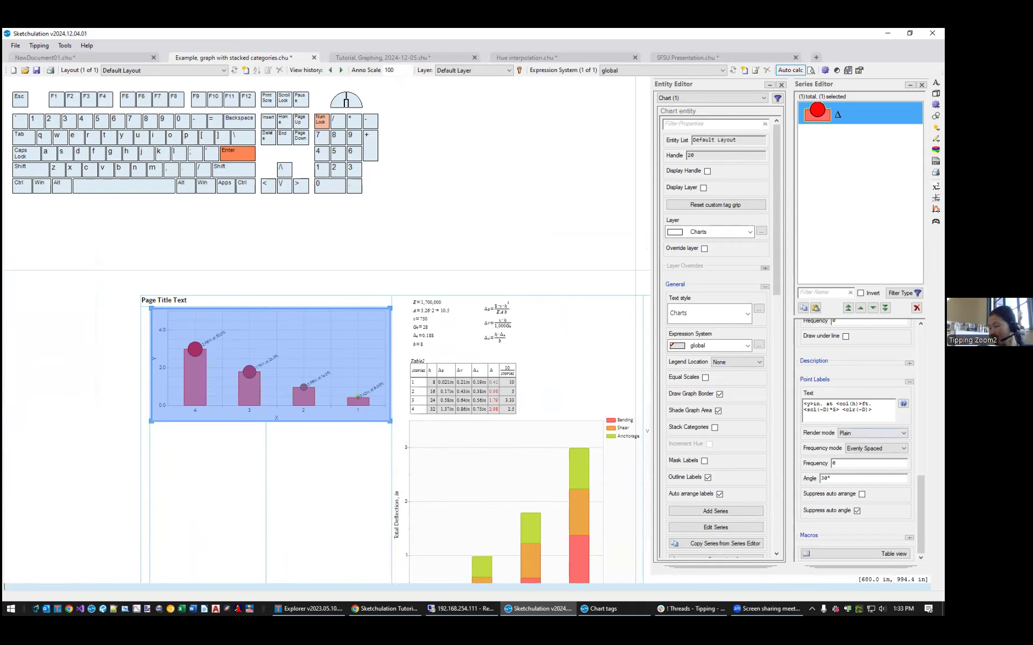
Close the Entity Editor and Series Editor and review the sorted bar chart beside Table2.
left_click(921, 433)
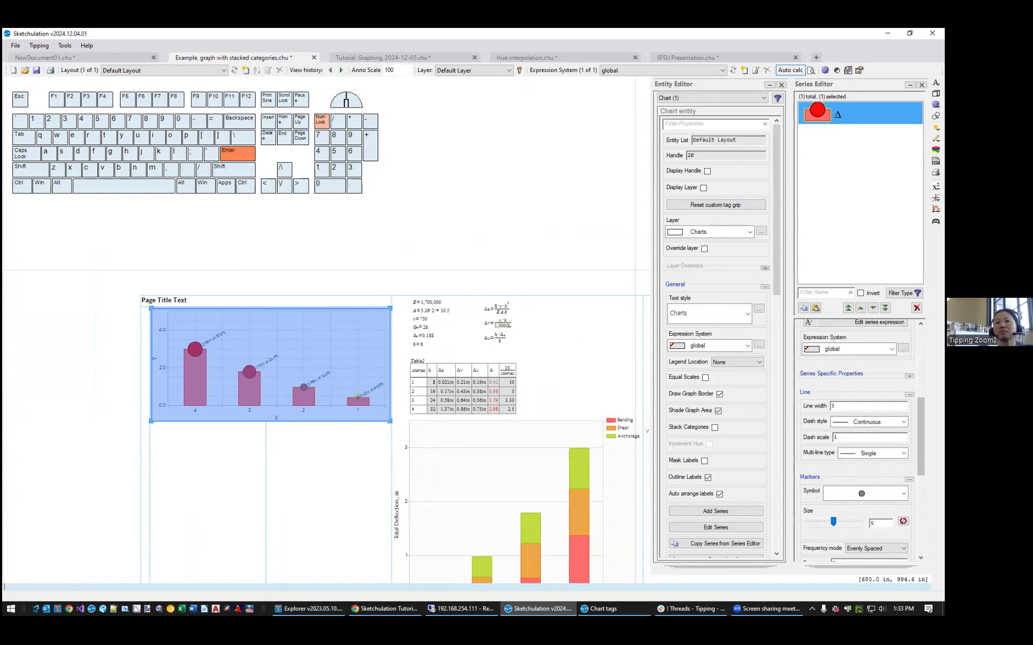
scroll(353, 352, "down", 3)
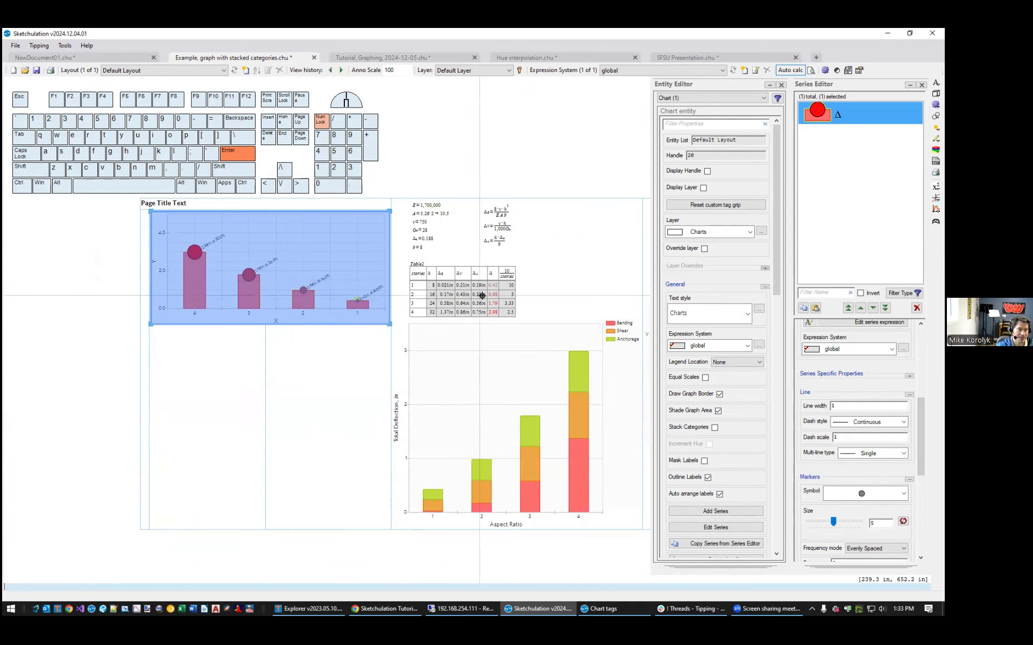
scroll(482, 295, "up", 3)
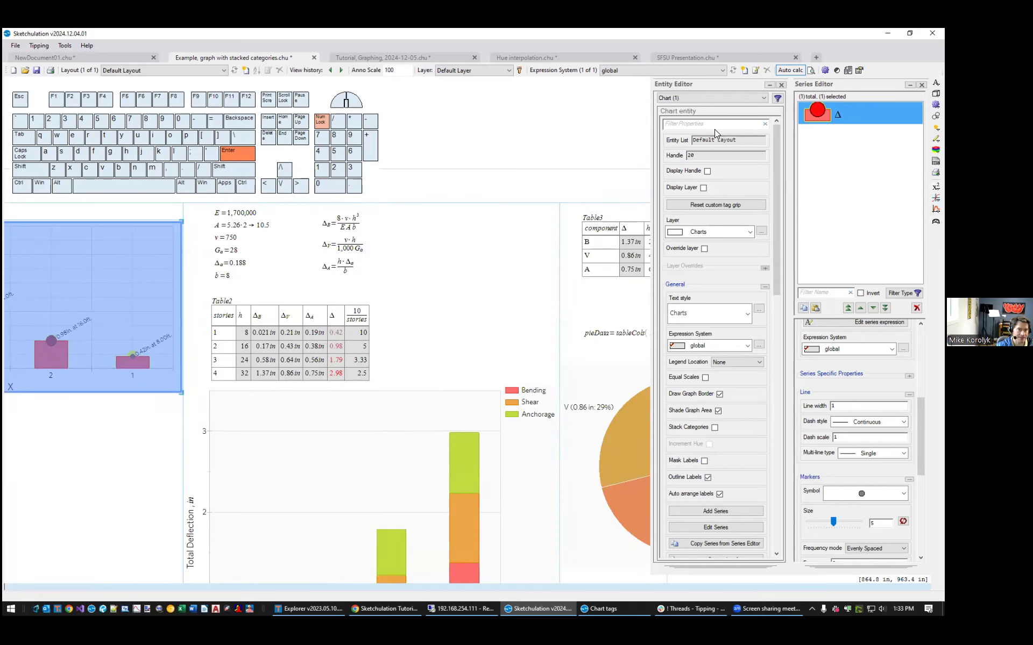
left_click(780, 85)
middle_click_drag(518, 348, 709, 245)
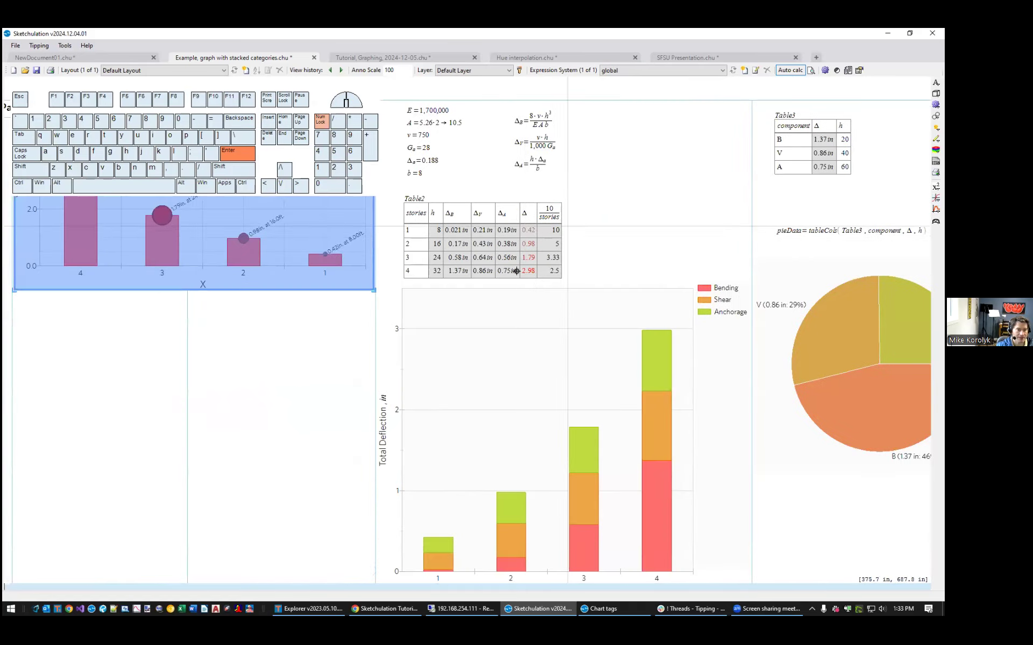
middle_click_drag(553, 296, 640, 354)
middle_click_drag(423, 330, 452, 434)
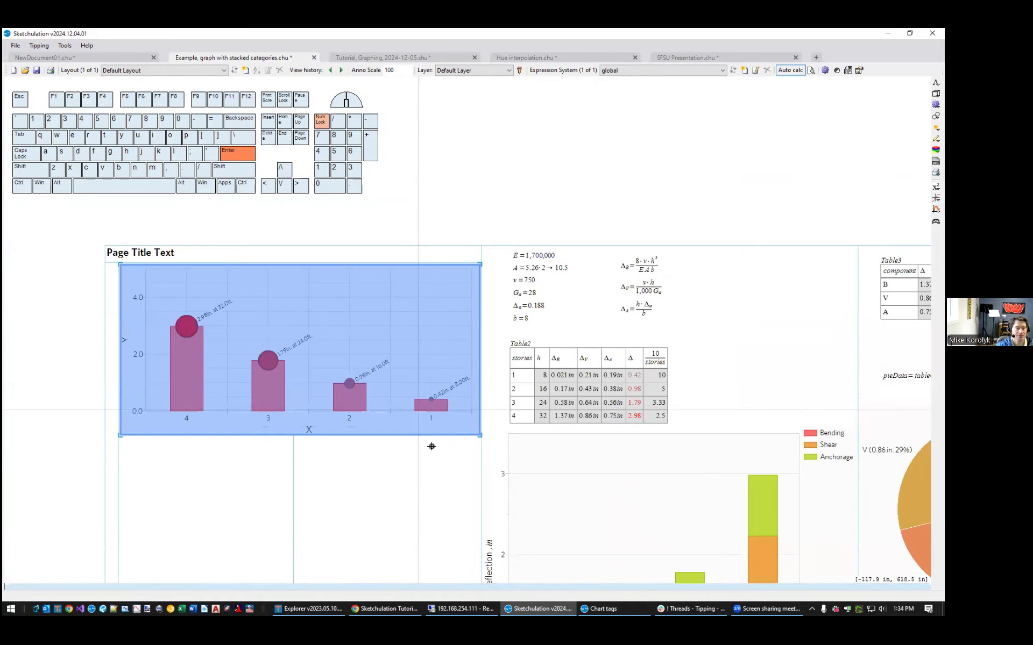
scroll(432, 447, "down", 2)
scroll(450, 431, "up", 2)
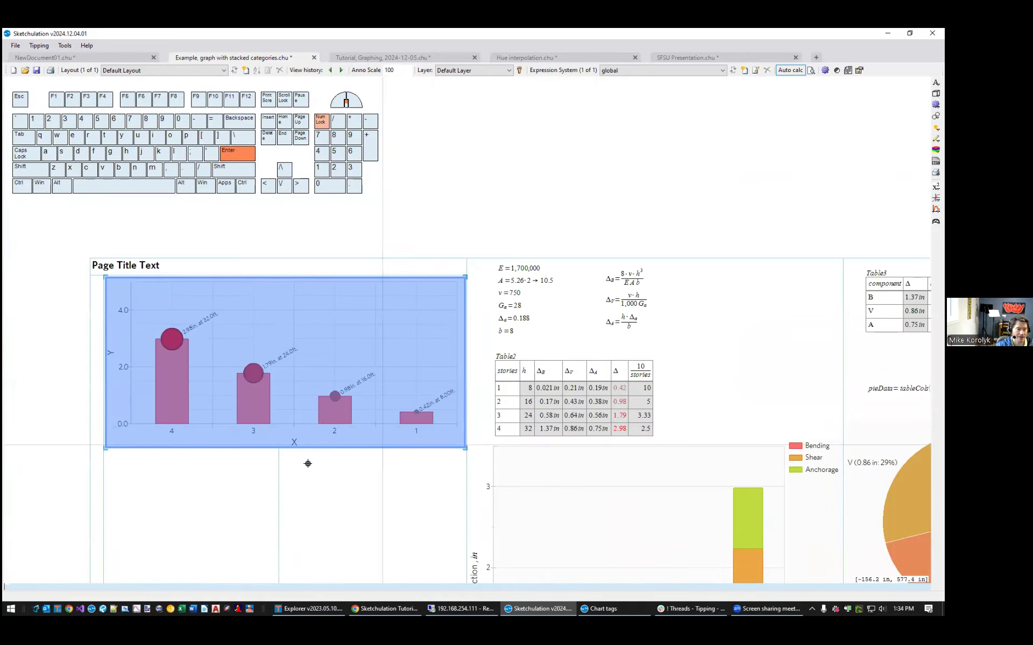
left_click(341, 403)
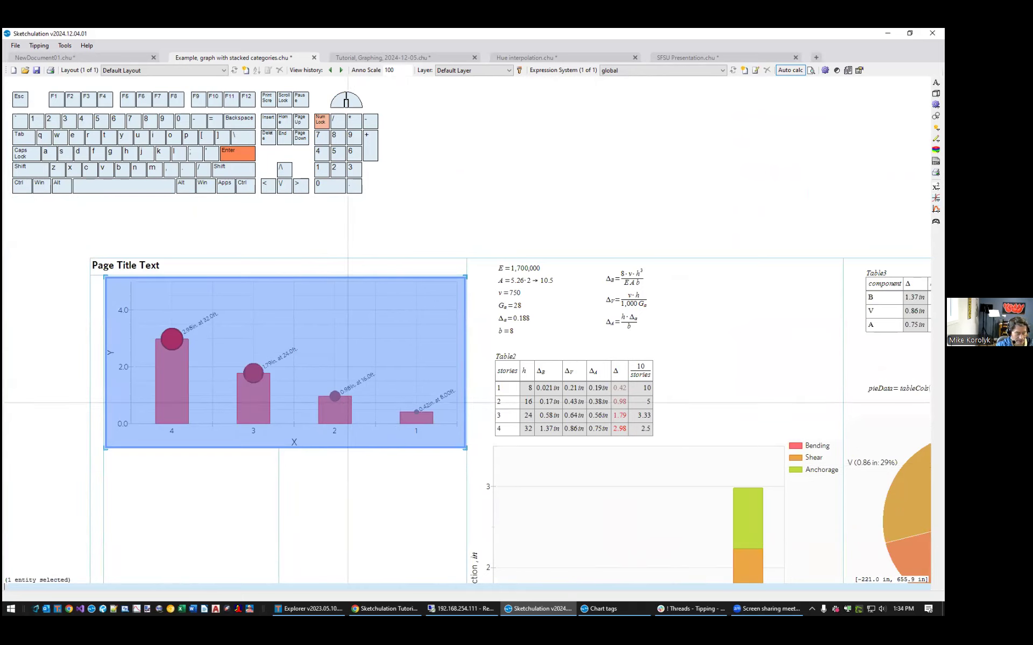
Delete the chart's Δ series and add Table2 columns ~D_B through ~D_A as separate series plotted against stories.
type("eds")
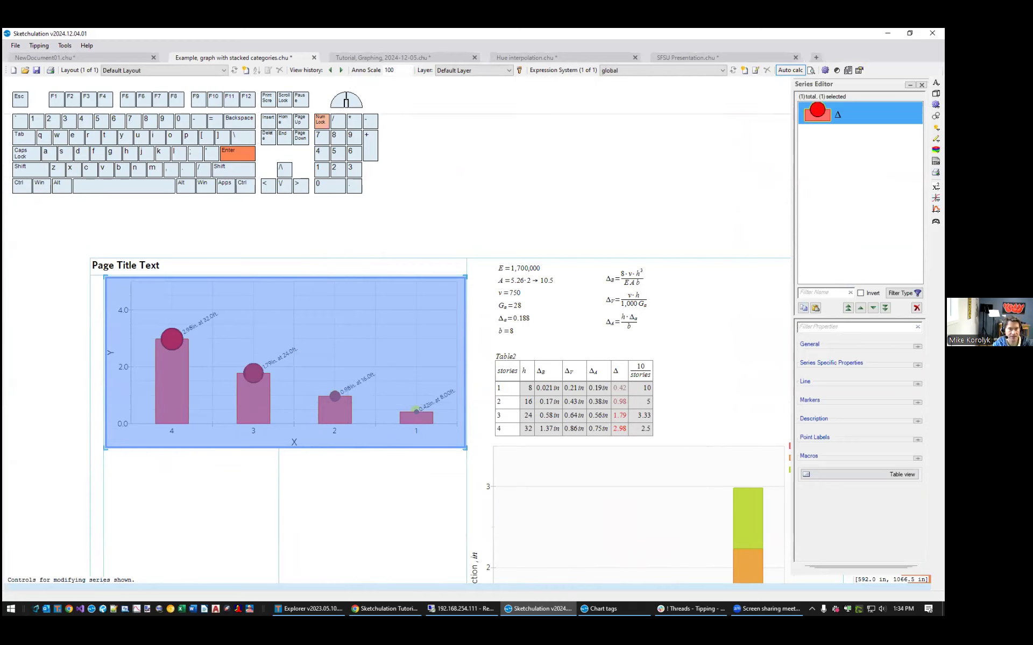
key("Delete")
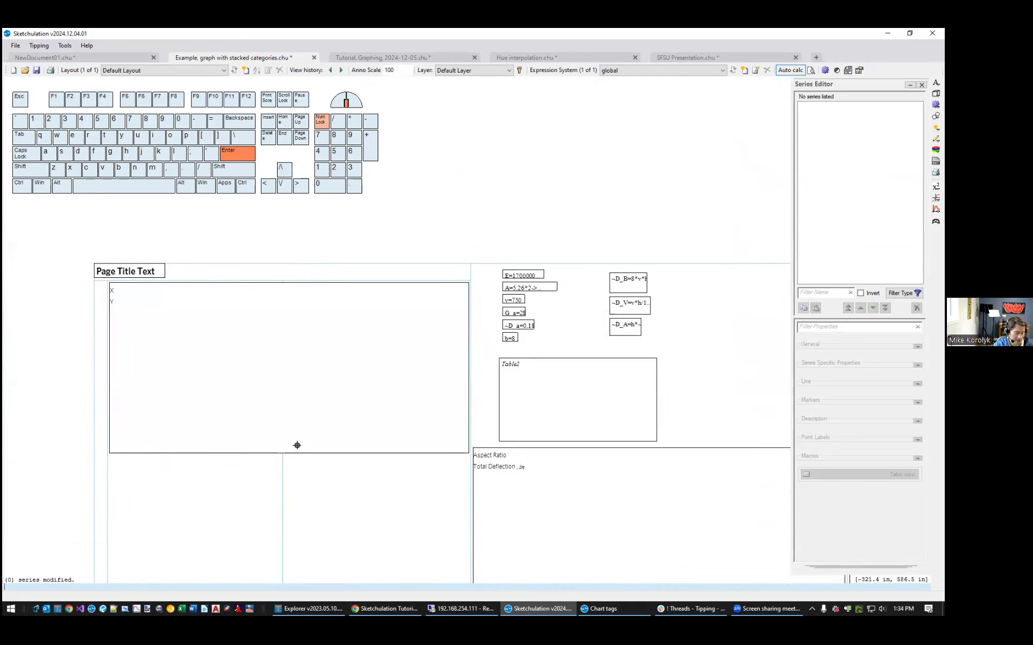
type("ser")
key("Return")
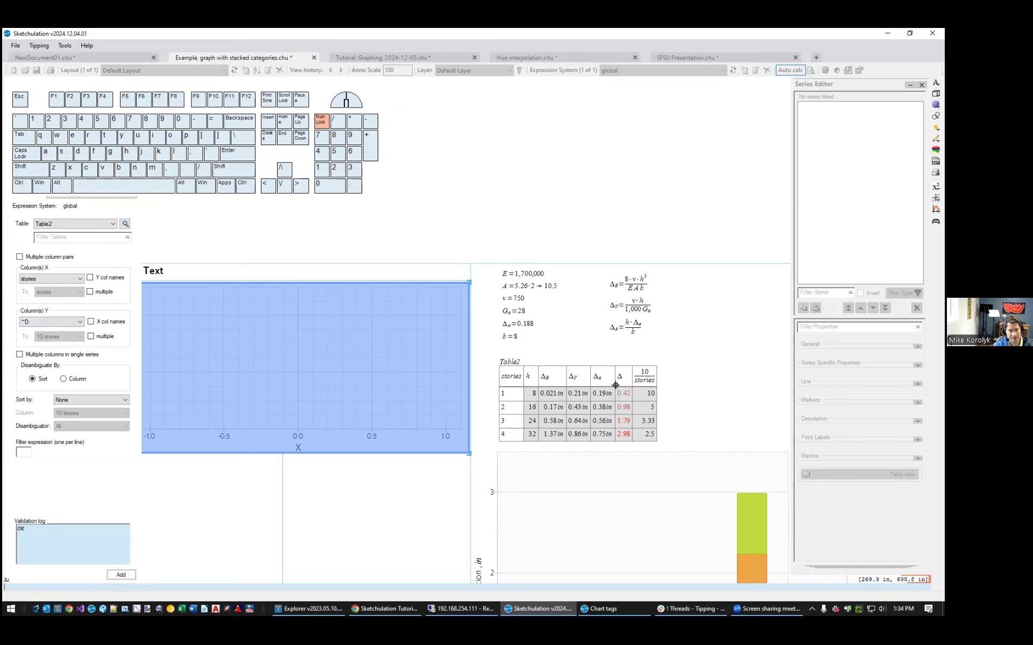
left_click(73, 279)
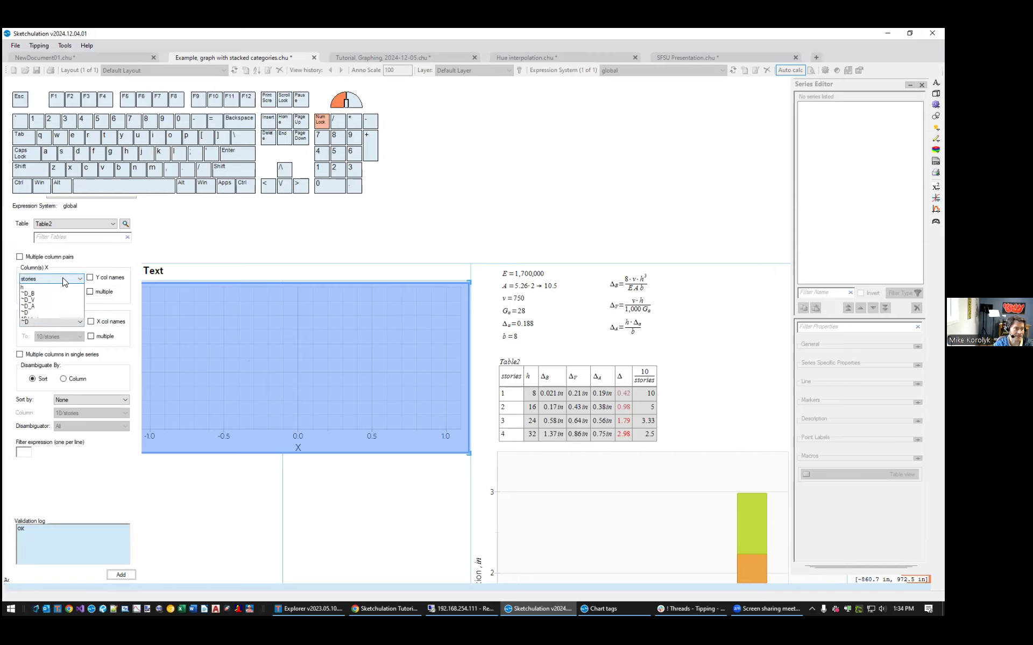
left_click(62, 277)
left_click(43, 322)
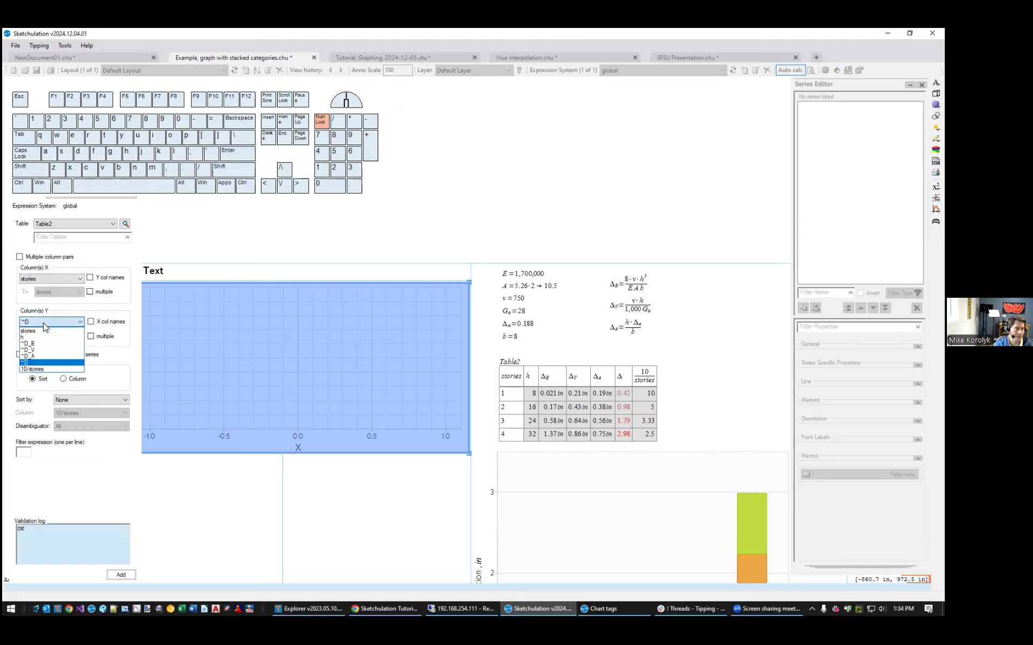
left_click(43, 343)
left_click(91, 336)
left_click(69, 337)
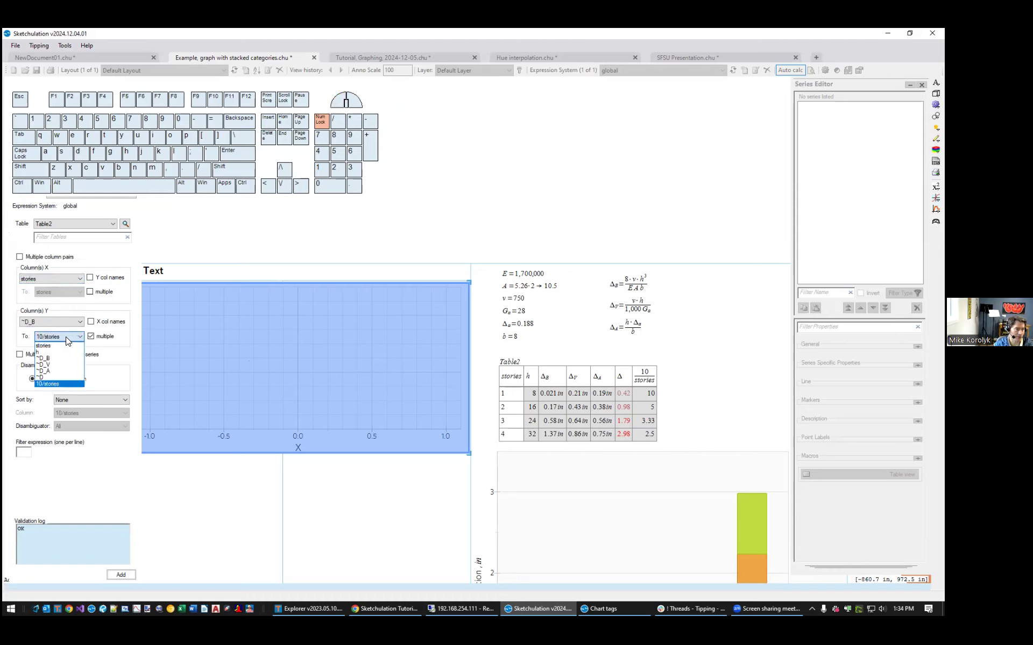
left_click(50, 372)
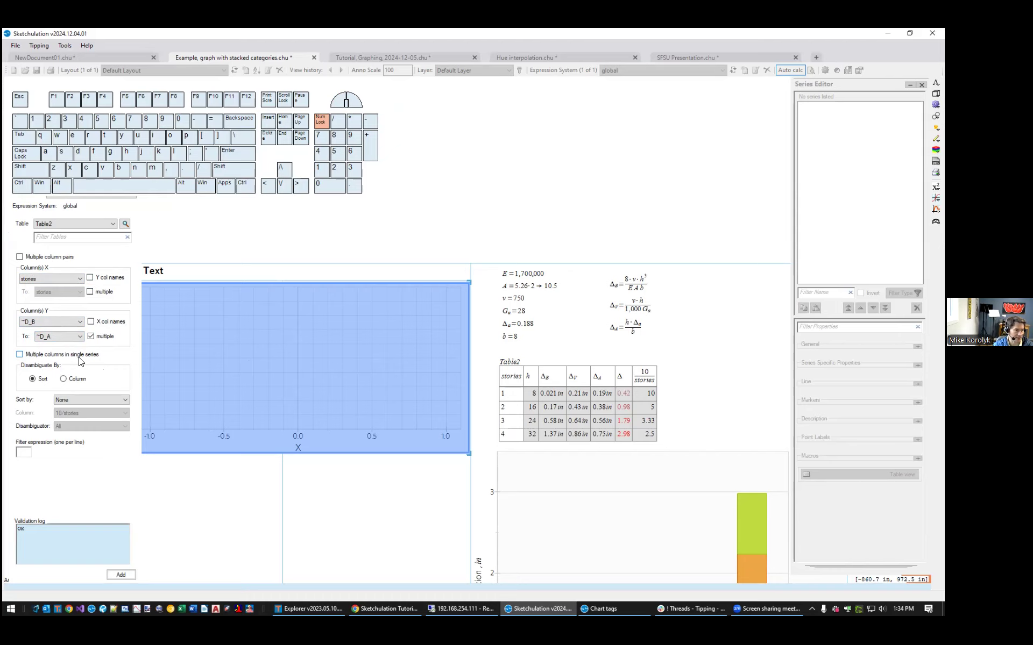
left_click(122, 574)
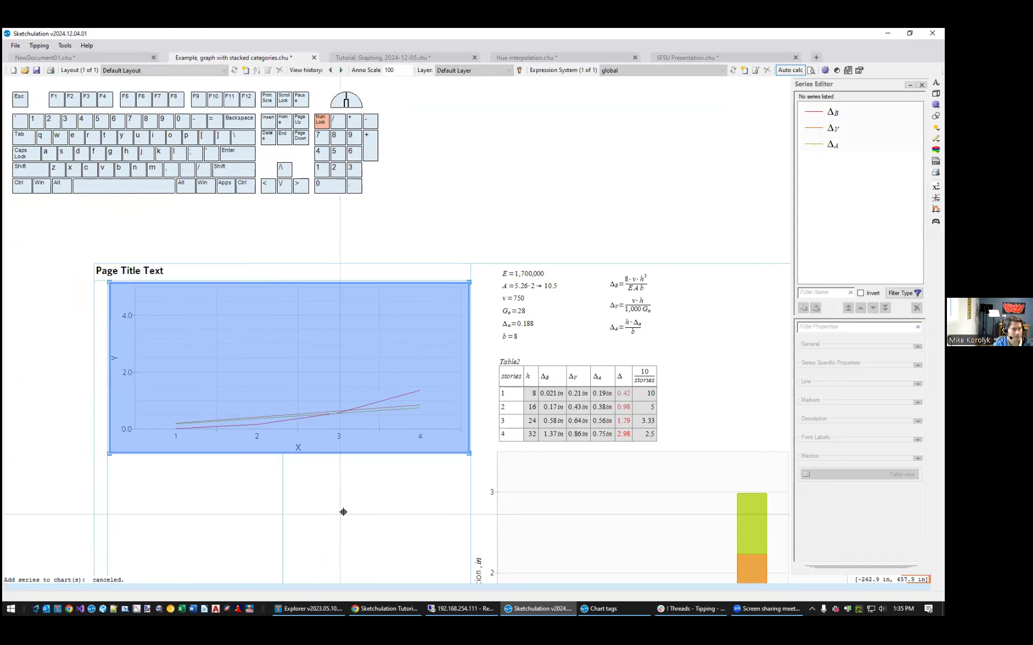
Enable automatic extents for the chart's Y axis.
middle_click_drag(433, 470, 474, 446)
scroll(397, 392, "up", 2)
scroll(392, 379, "down", 2)
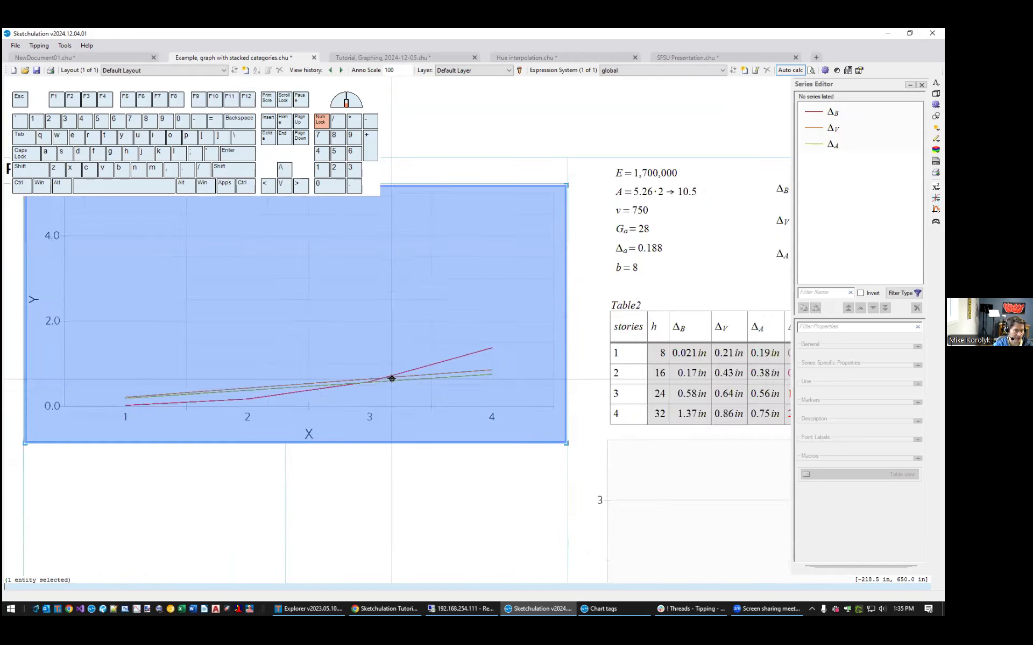
middle_click_drag(401, 457, 401, 495)
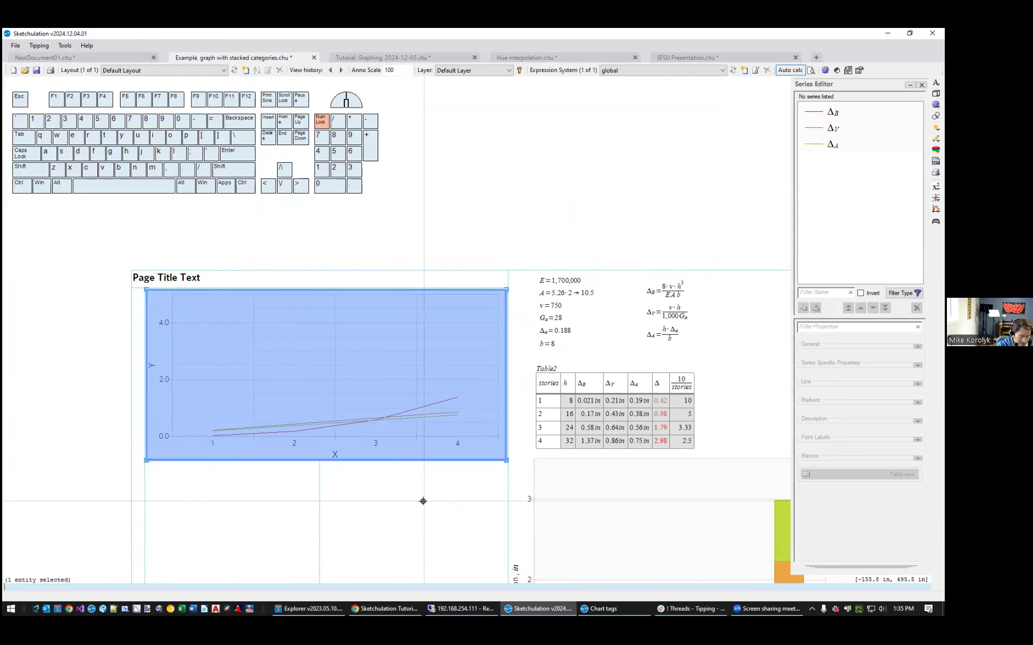
type("au")
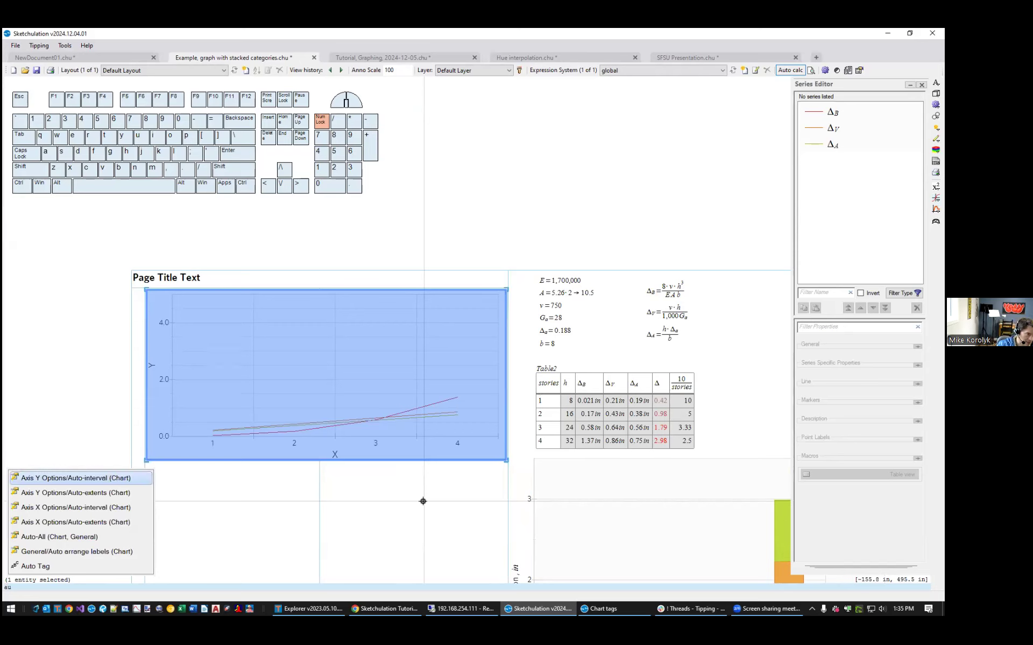
key("Down")
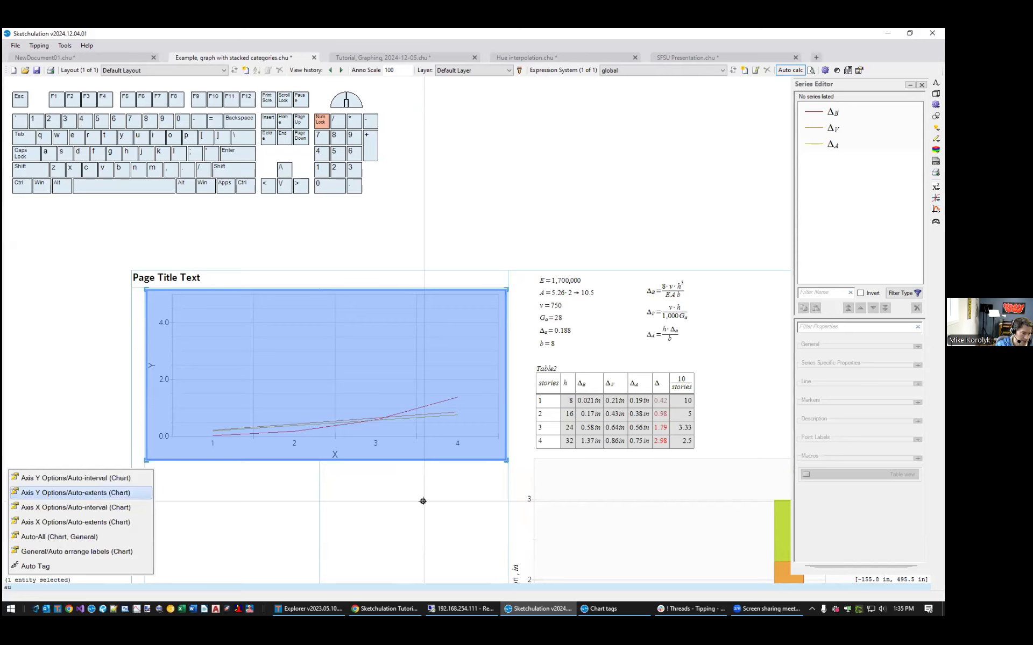
left_click(96, 492)
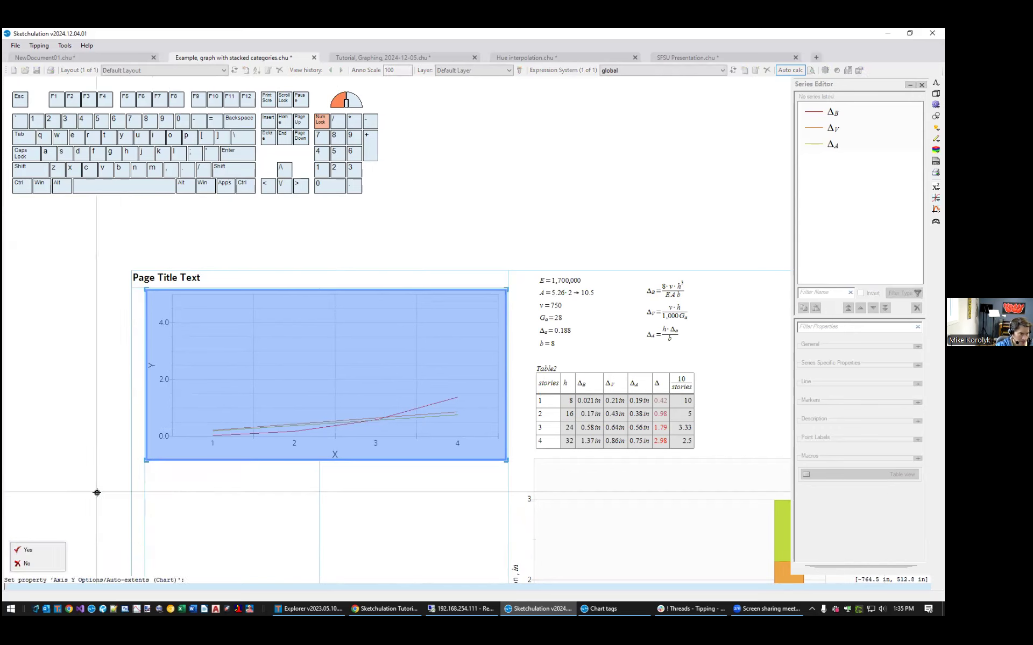
left_click(32, 550)
key("Escape")
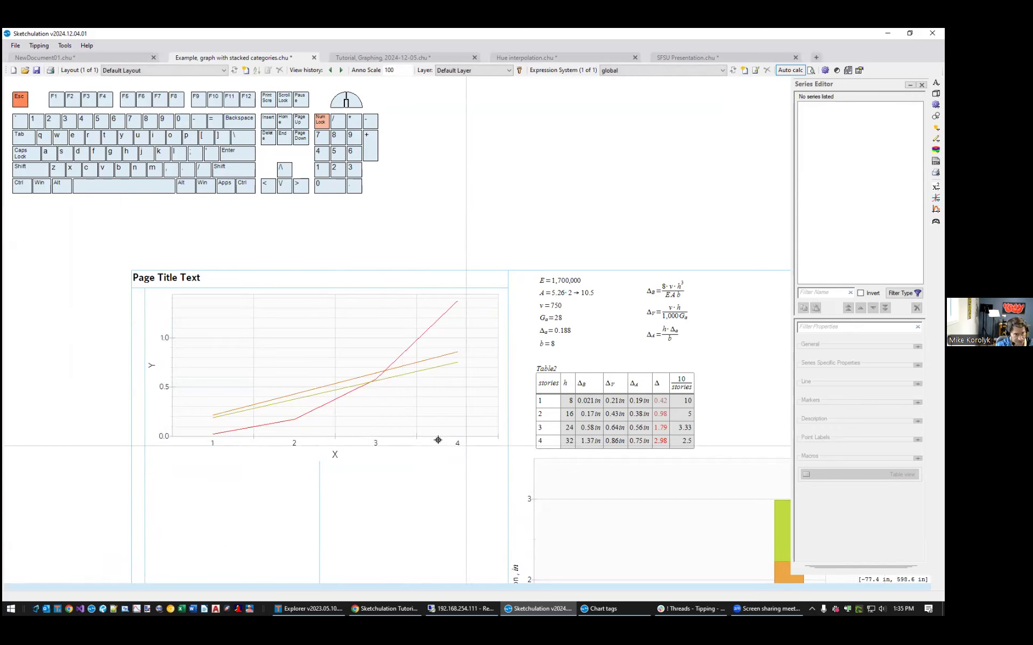
Set the special plot type of all three Δ series to HistogramX.
scroll(362, 398, "up", 2)
left_click(379, 368)
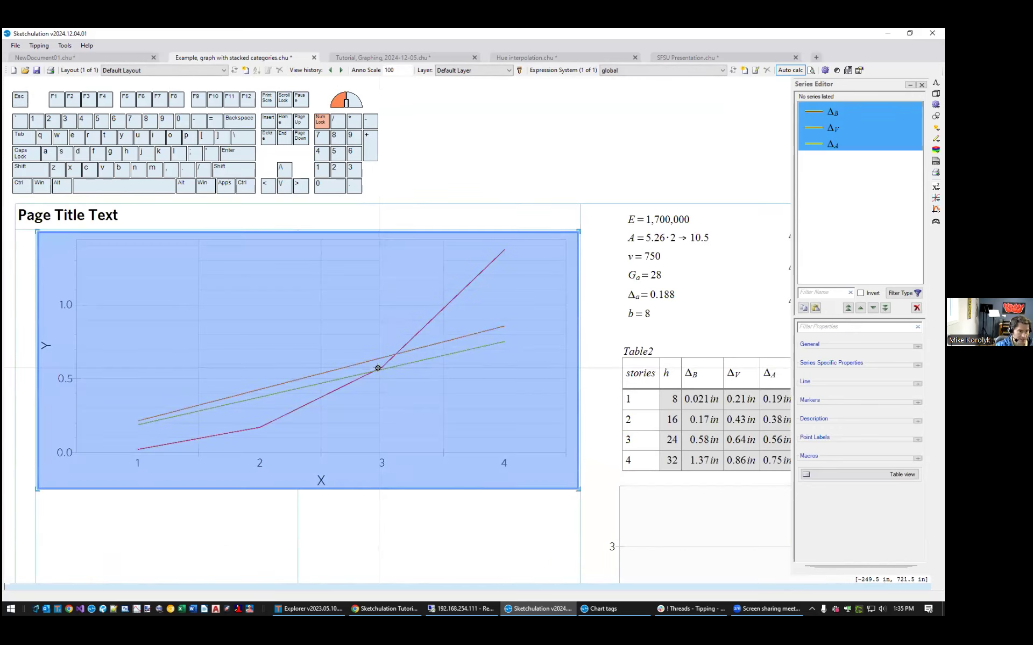
left_click(917, 346)
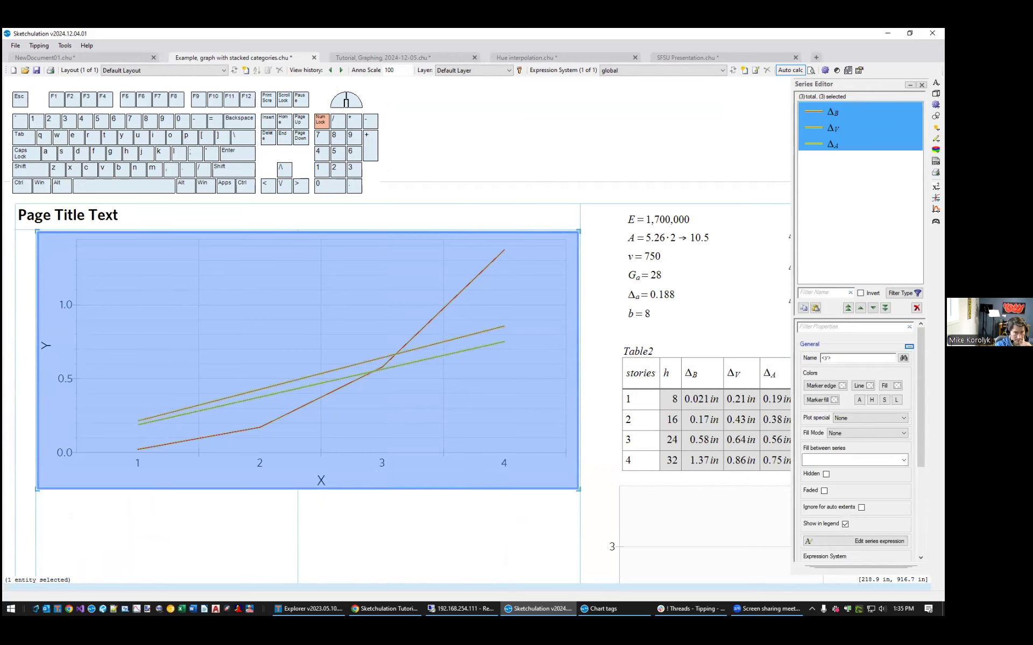
left_click(876, 419)
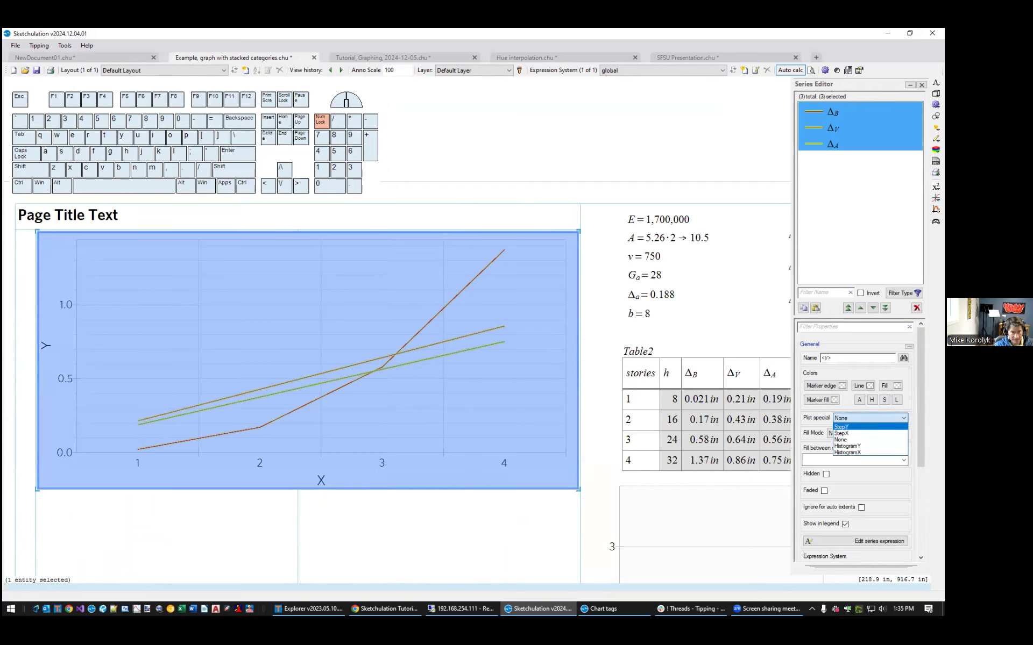
left_click(861, 452)
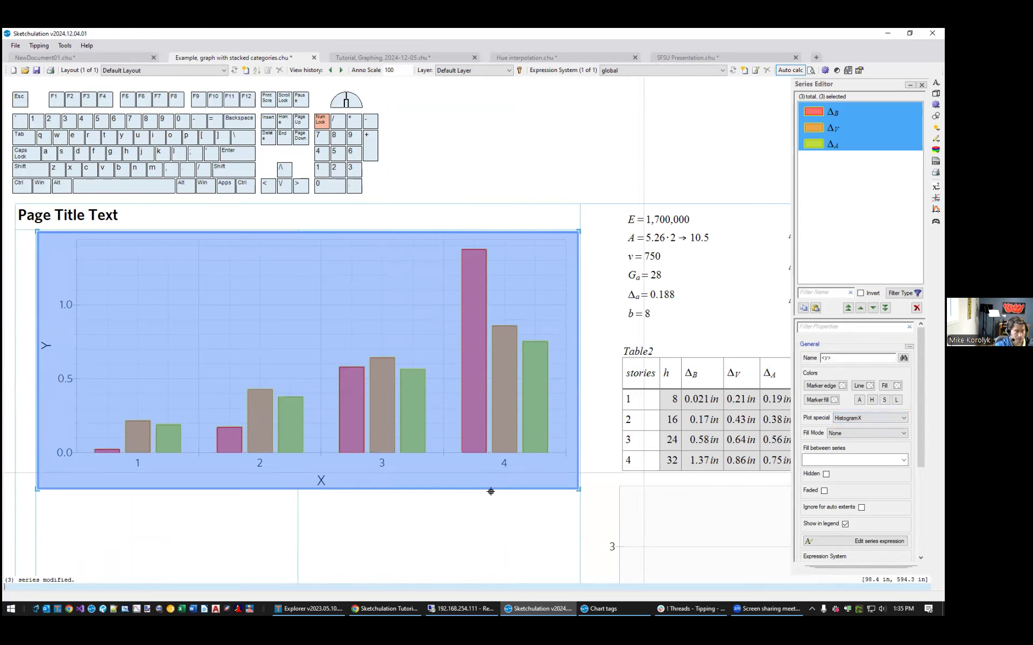
key("Escape")
Set the bar chart's legend location to Default.
left_click(506, 448)
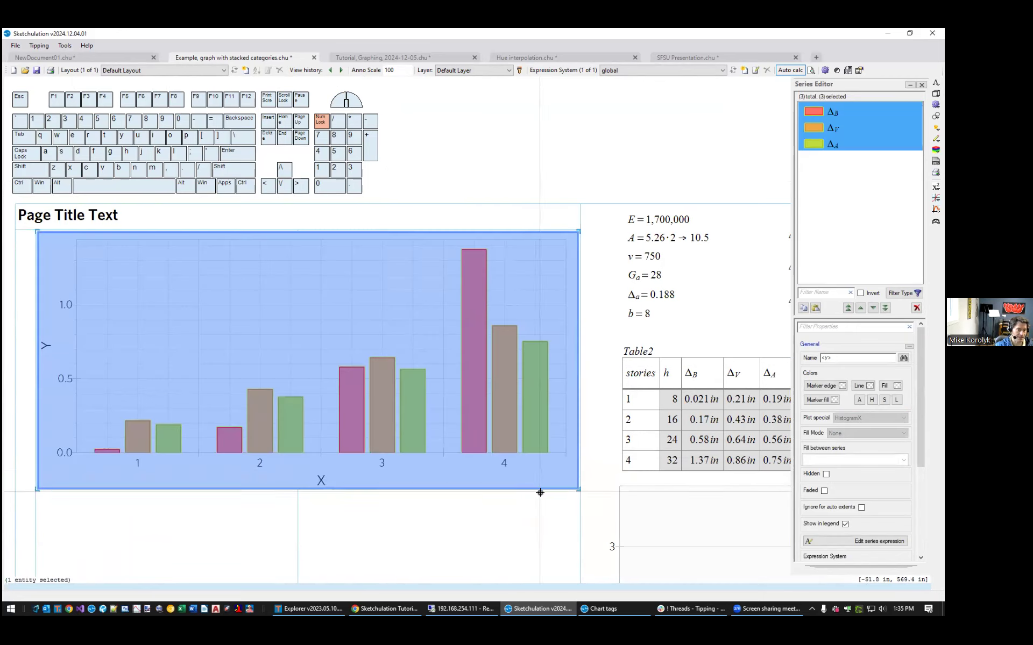
middle_click_drag(540, 492, 496, 501)
type("leg")
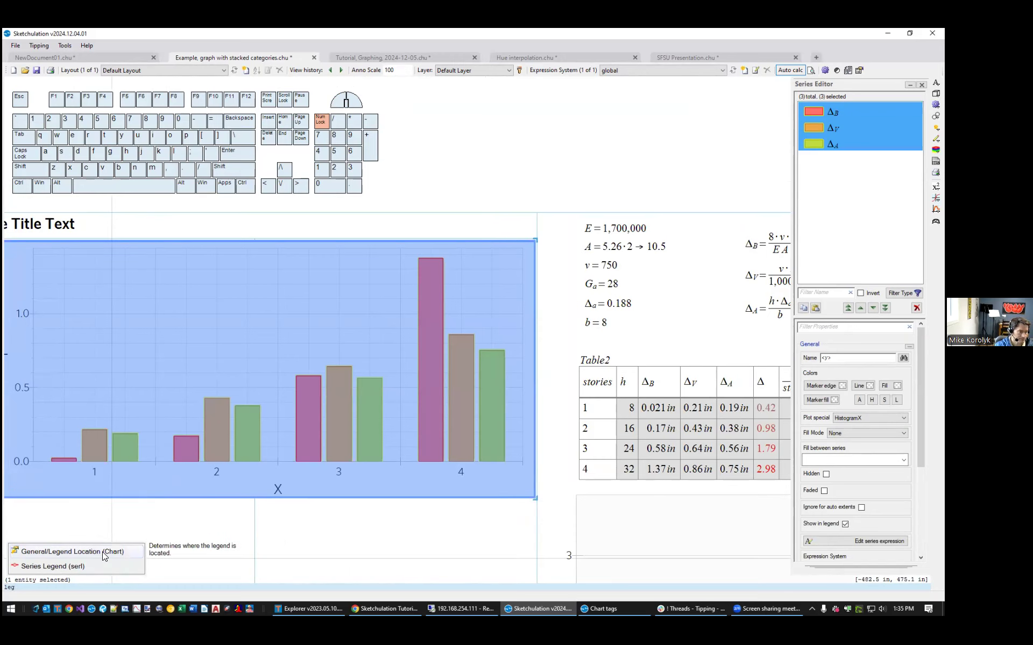
left_click(105, 553)
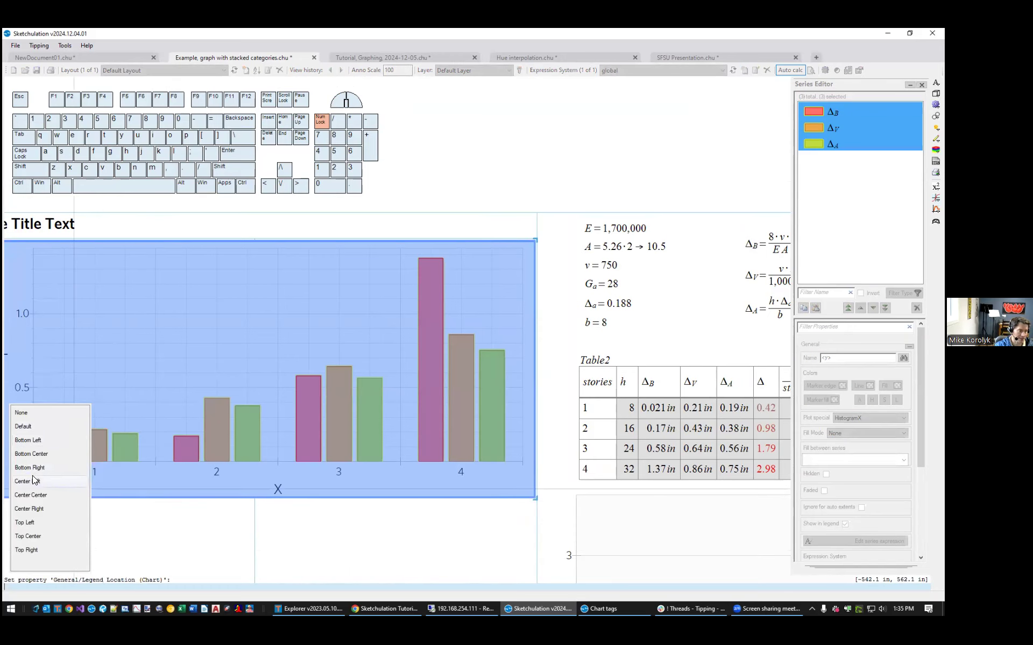
left_click(40, 431)
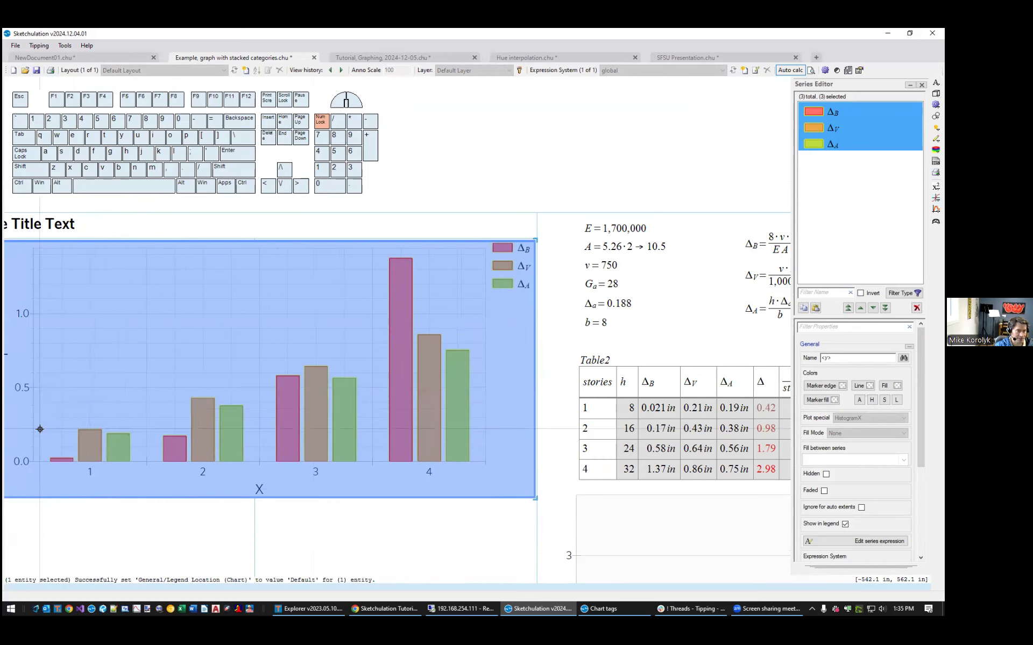
key("Escape")
Examine the legend, the shared name placeholder of the three series and the column settings in the Δ_B series expression.
middle_click_drag(409, 483, 447, 418)
scroll(457, 452, "down", 1)
middle_click_drag(458, 463, 471, 495)
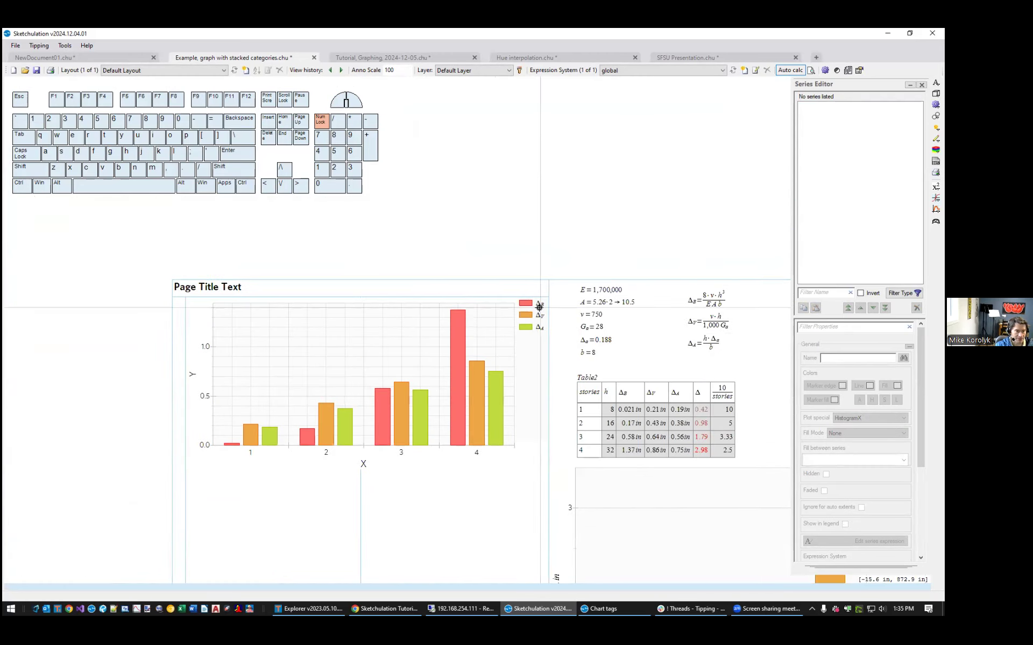
scroll(539, 306, "up", 1)
left_click(530, 334)
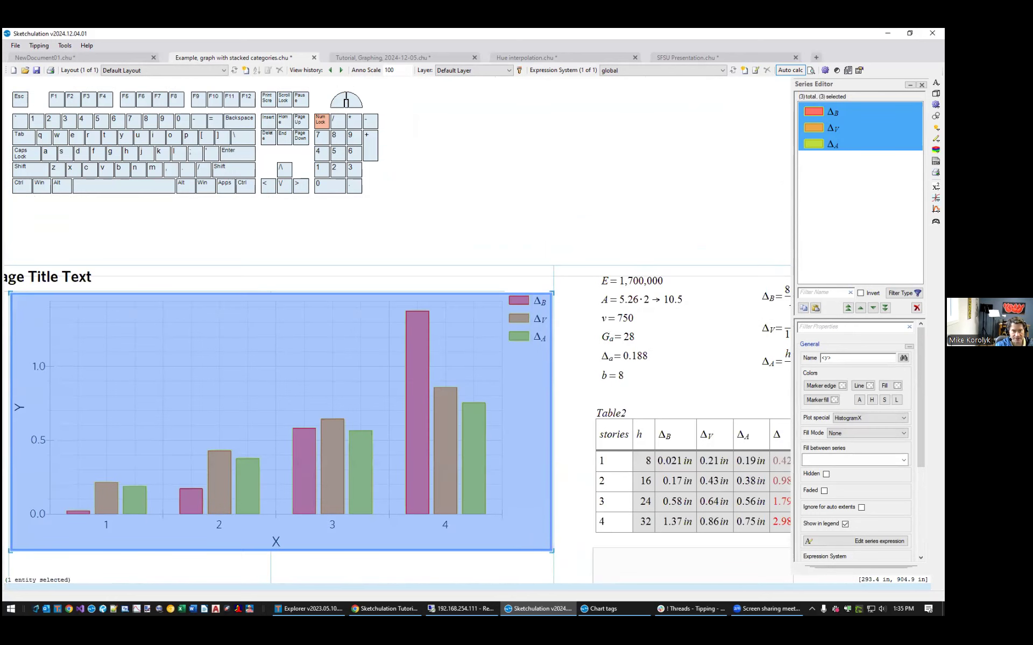
left_click_drag(837, 359, 822, 360)
left_click(835, 359)
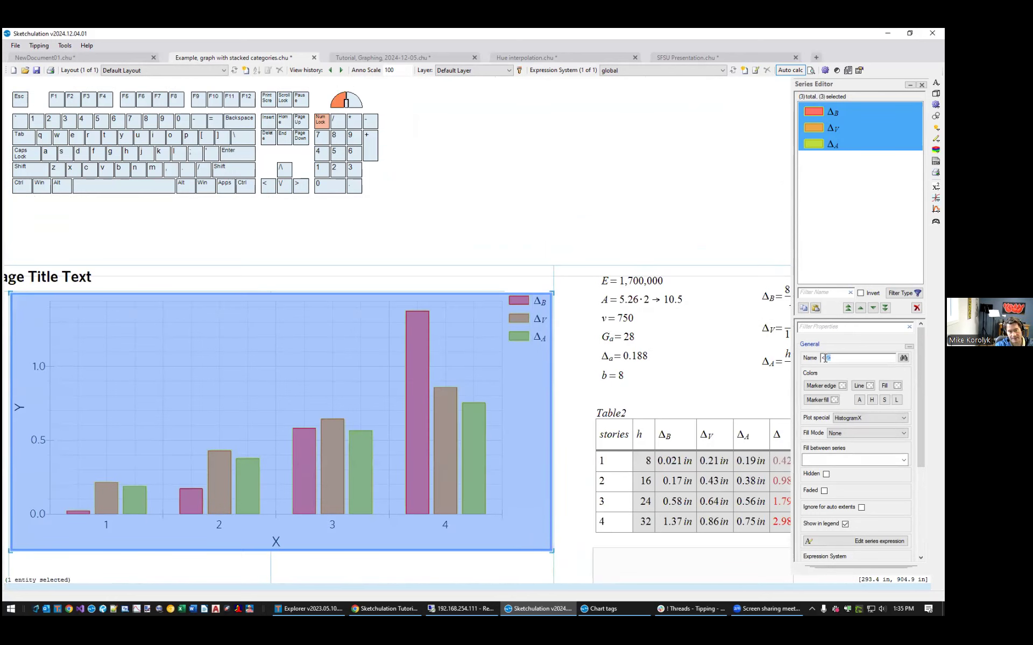
left_click(844, 361)
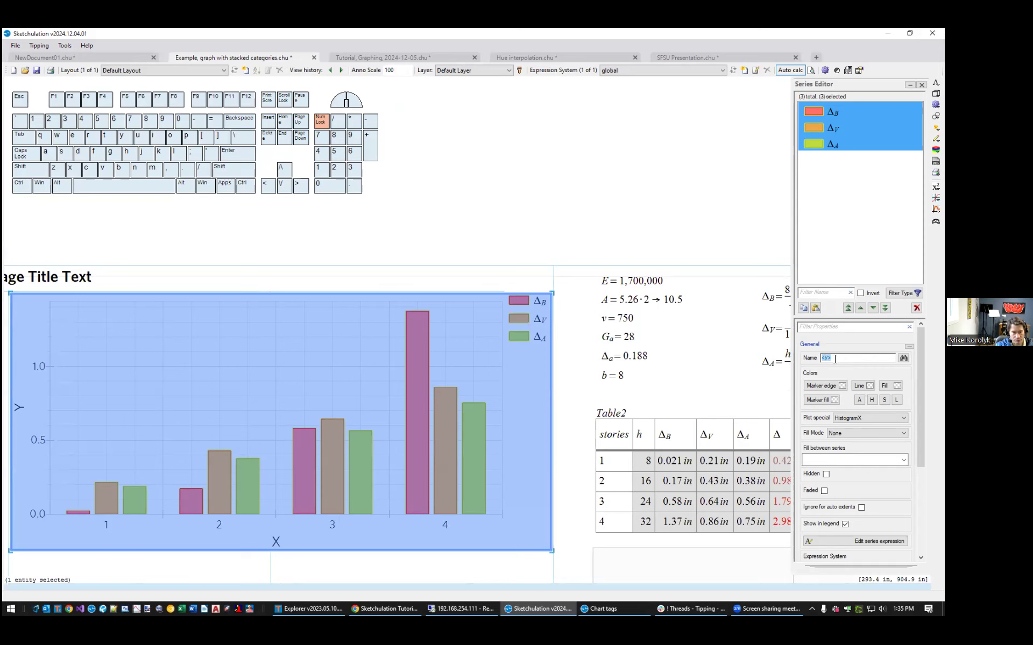
double_click(851, 111)
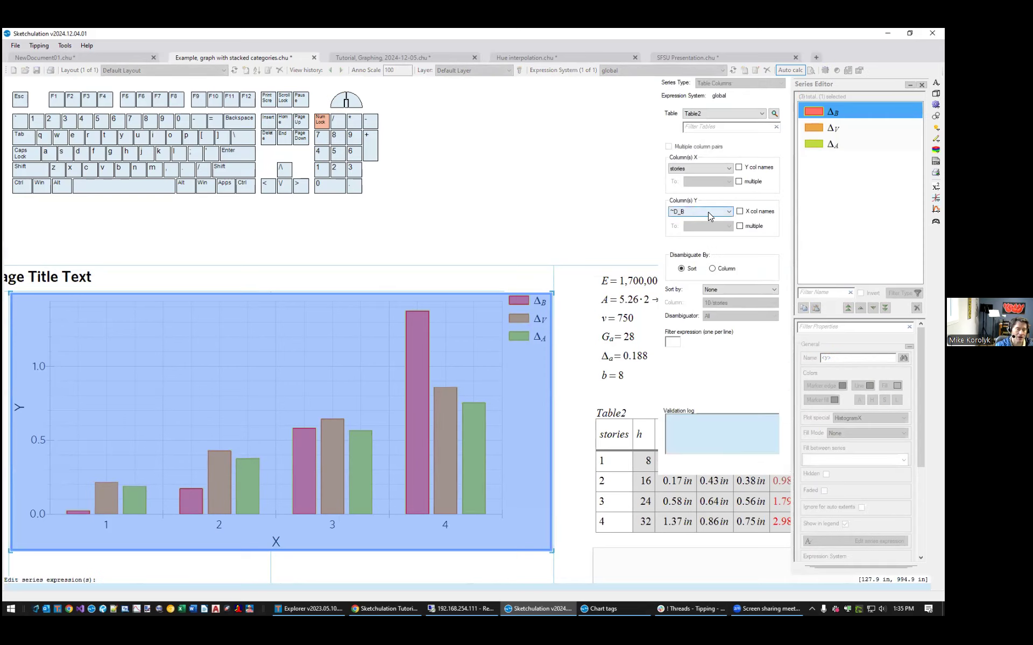
Select all three series and change their shared name placeholder to <x>.
left_click(837, 112)
left_click_drag(837, 112, 836, 141)
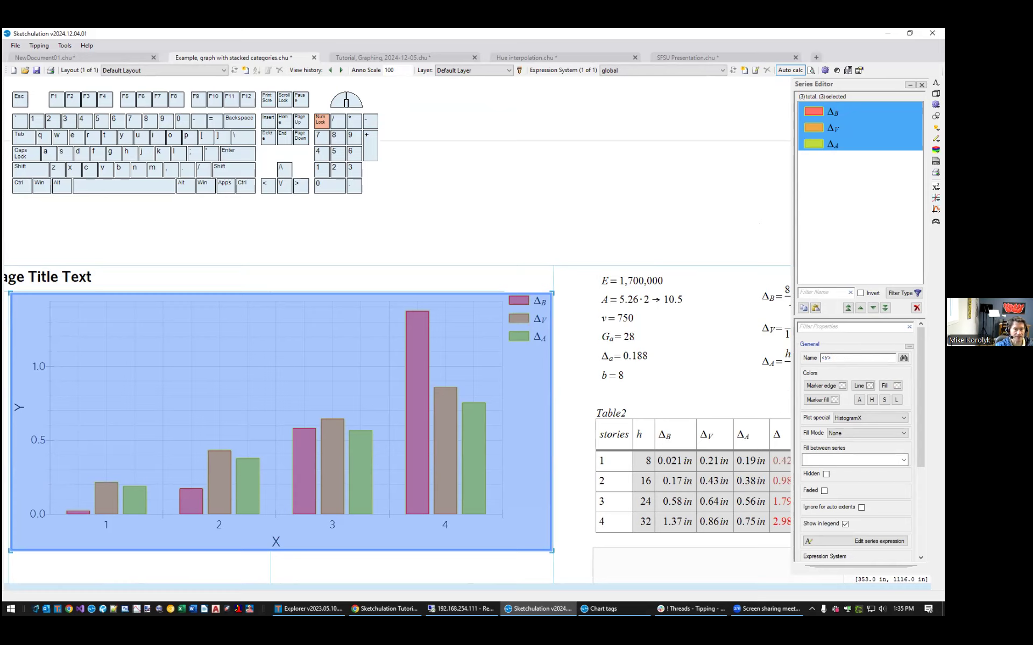
left_click(824, 358)
left_click(843, 357)
left_click(823, 359)
left_click_drag(822, 359, 838, 362)
type("x")
key("Tab")
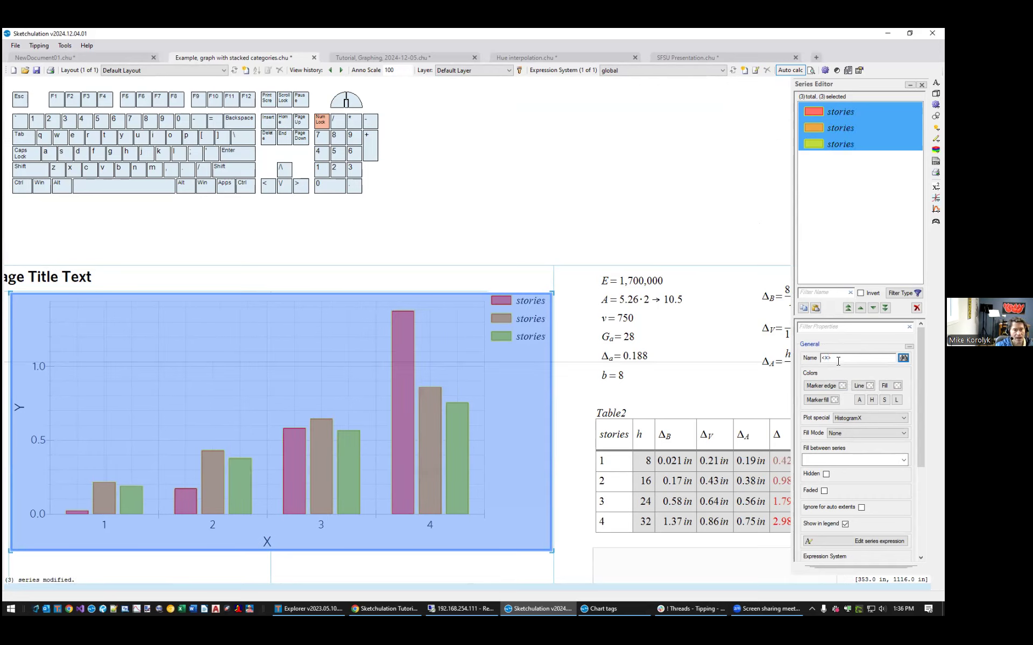
Extend the name of the three series to <x> vs. <y>.
left_click(828, 359)
left_click(840, 360)
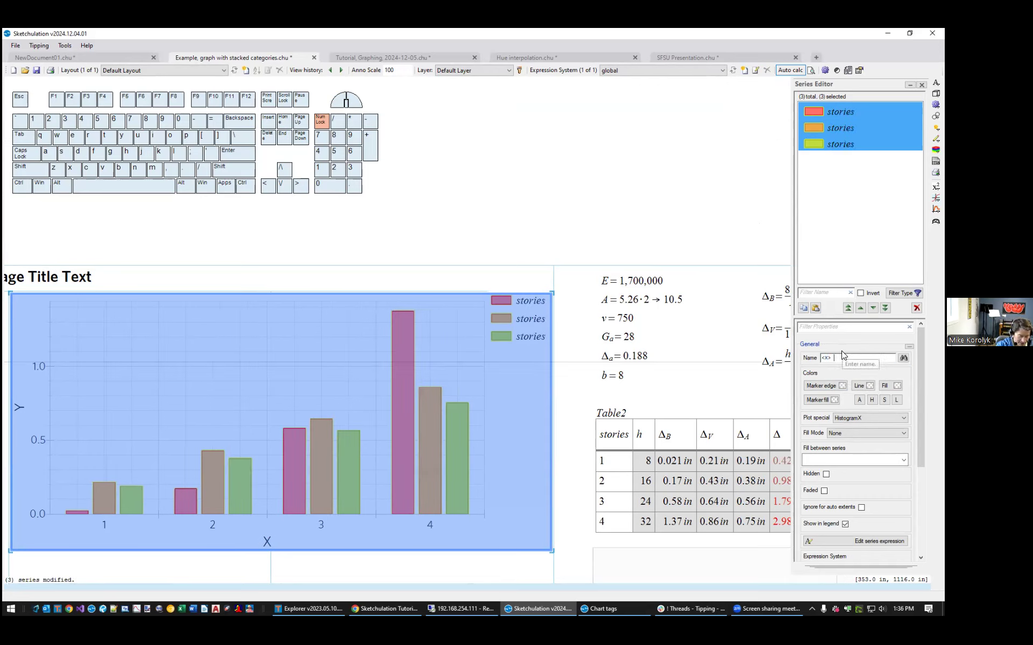
type("vs. ")
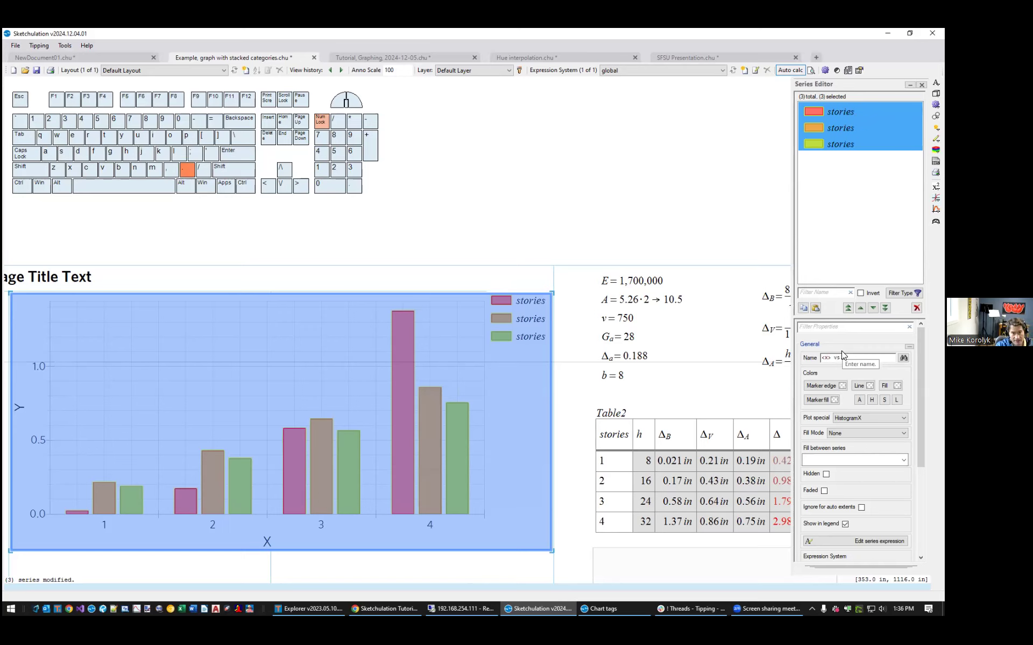
type("<y")
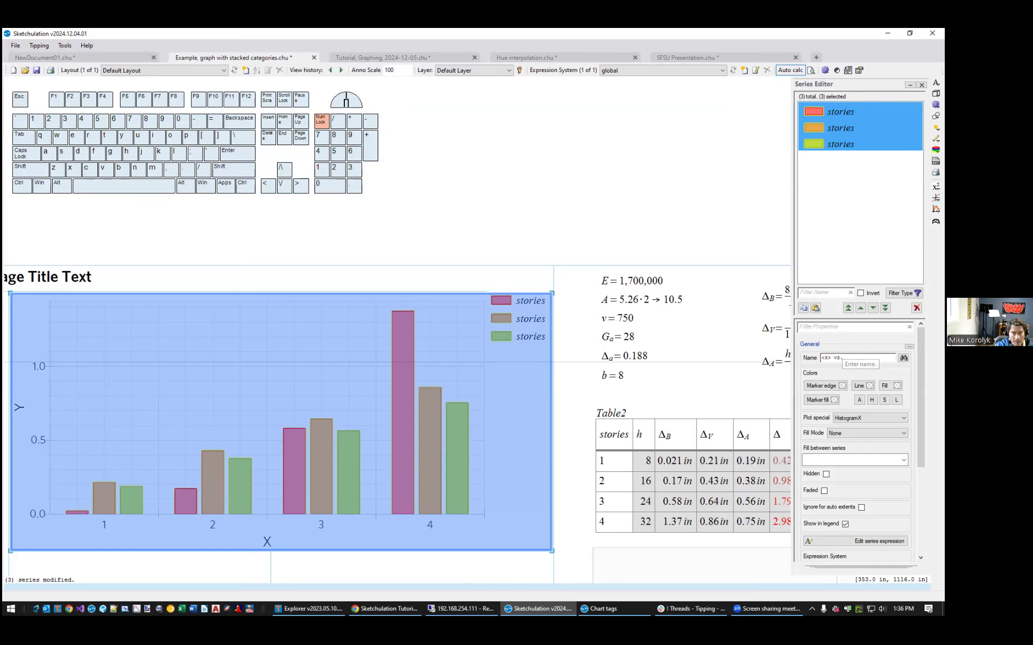
type(">")
key("Tab")
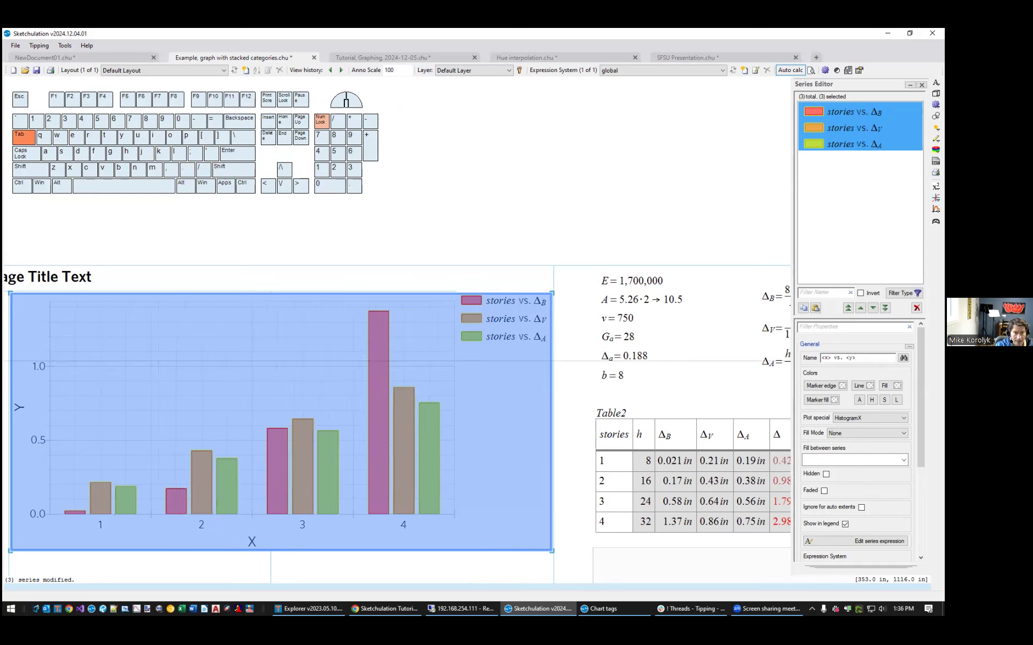
Restore the name of the three series to <y>.
key("Tab")
left_click_drag(842, 358, 823, 366)
key("Delete")
left_click(842, 358)
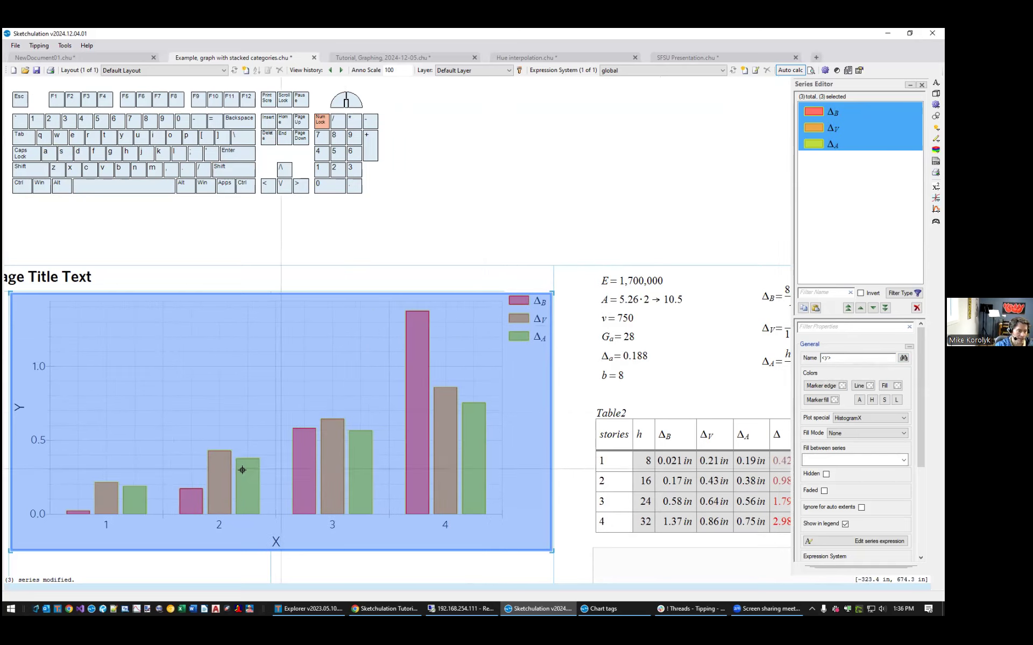
scroll(376, 463, "down", 3)
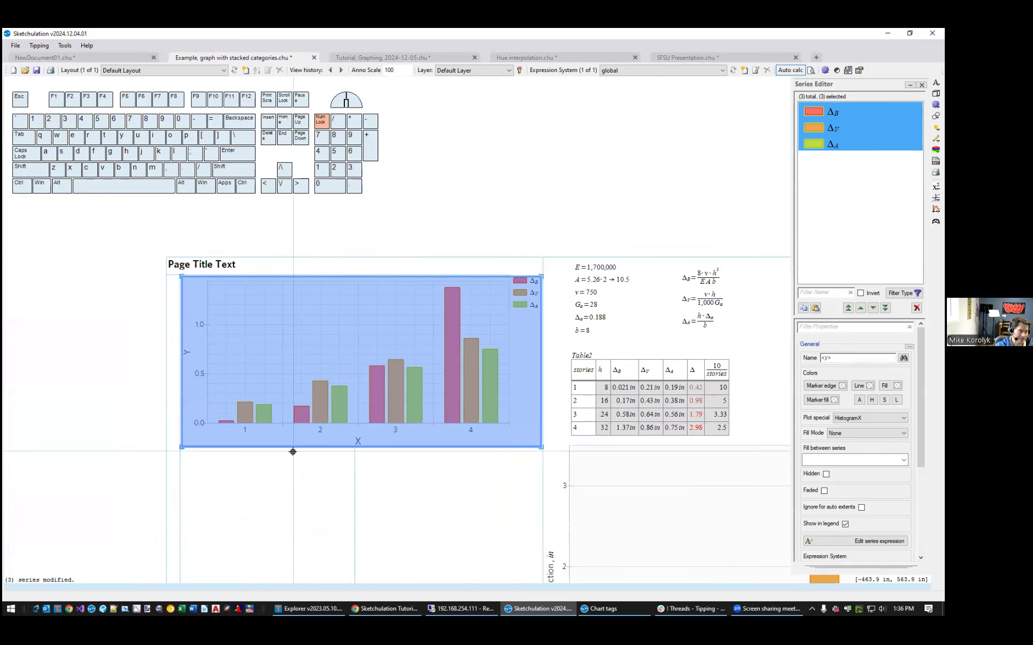
Change the chart's x-axis title to Stories.
scroll(292, 451, "up", 3)
left_click(394, 436)
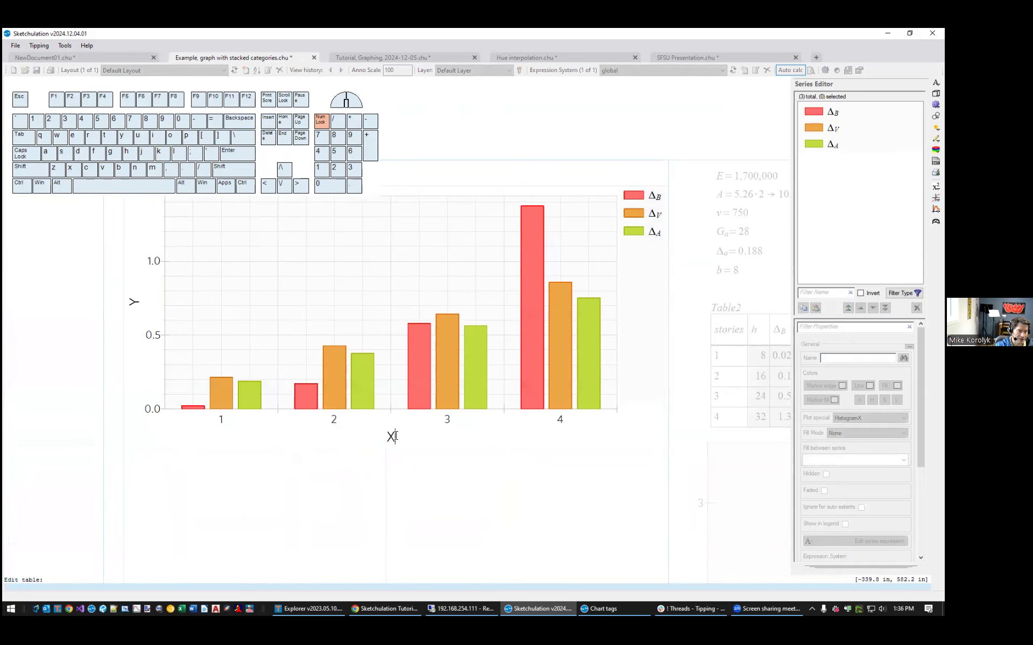
key("BackSpace")
type("Stories")
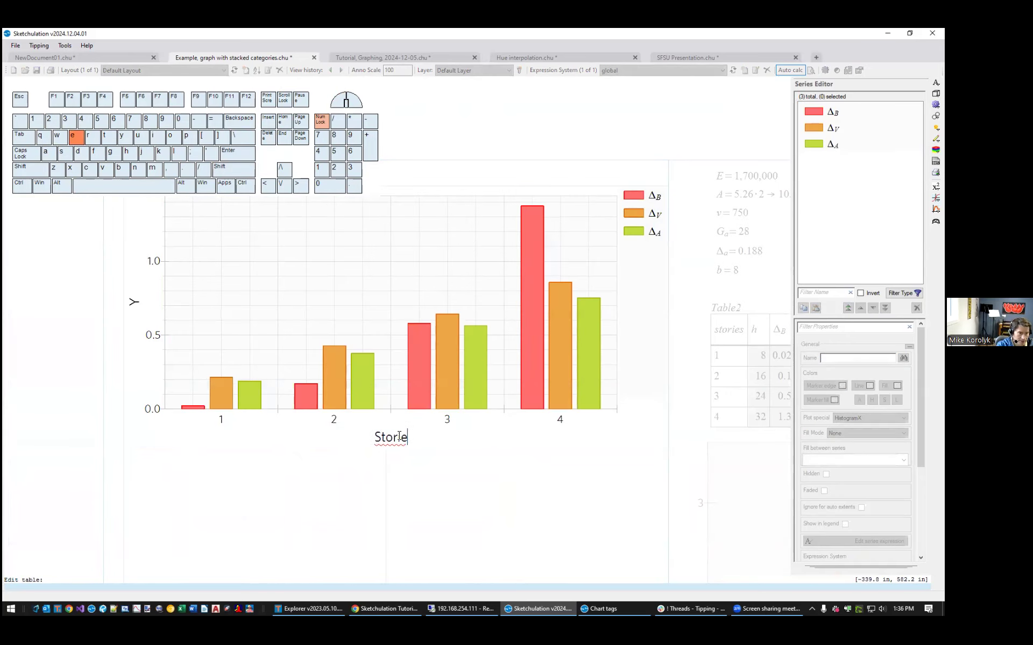
left_click(325, 538)
key("Escape")
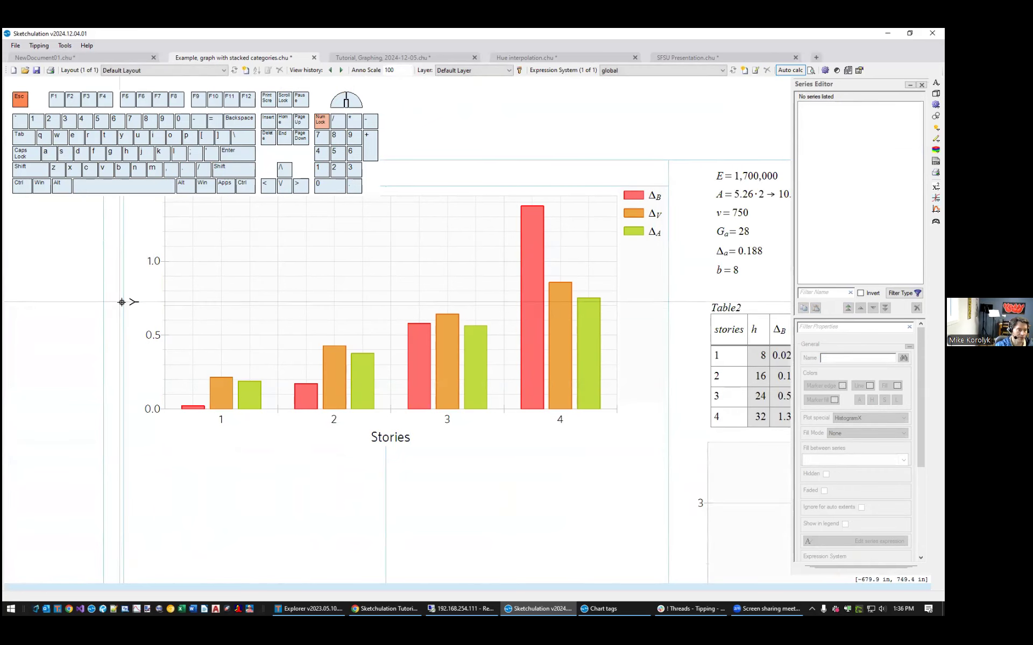
Change the chart's y-axis title to Deflection.
left_click(131, 301)
left_click(132, 301)
key("BackSpace")
type("Deflection")
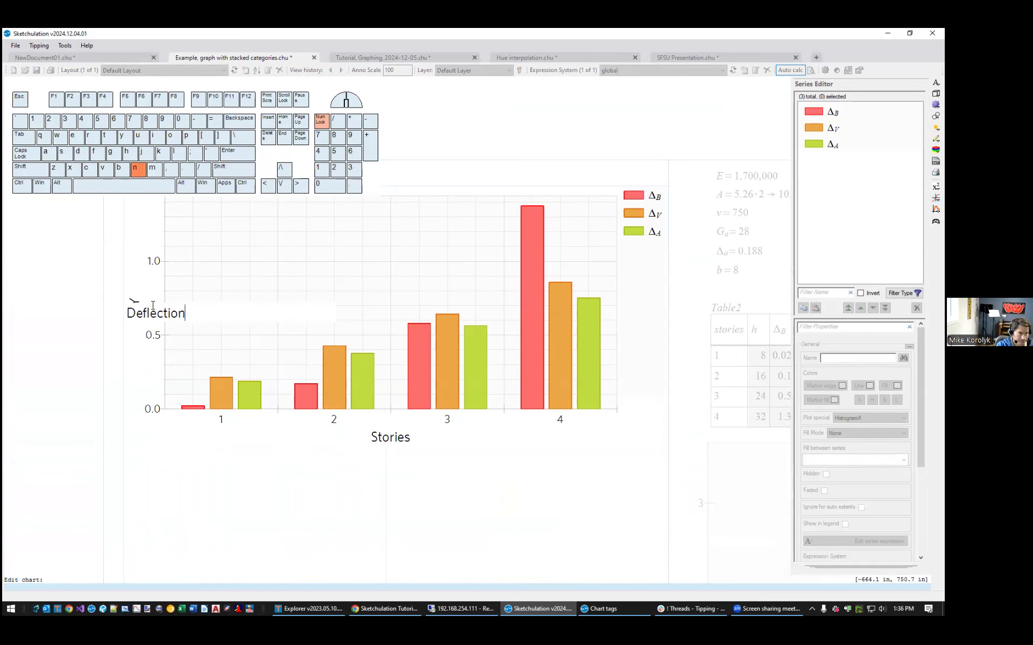
left_click(285, 470)
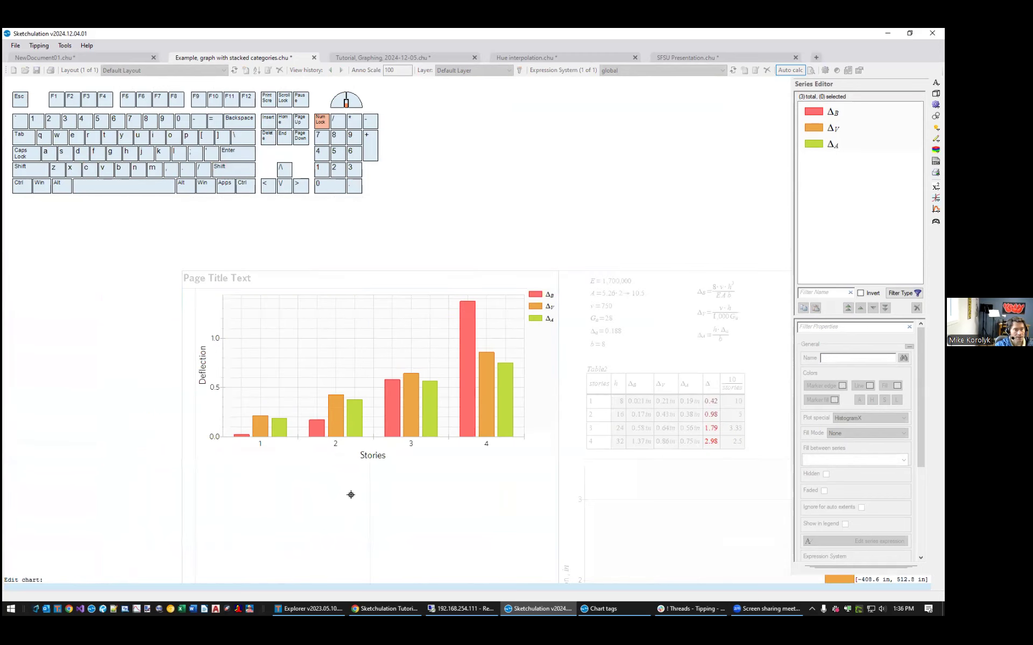
left_click(350, 495)
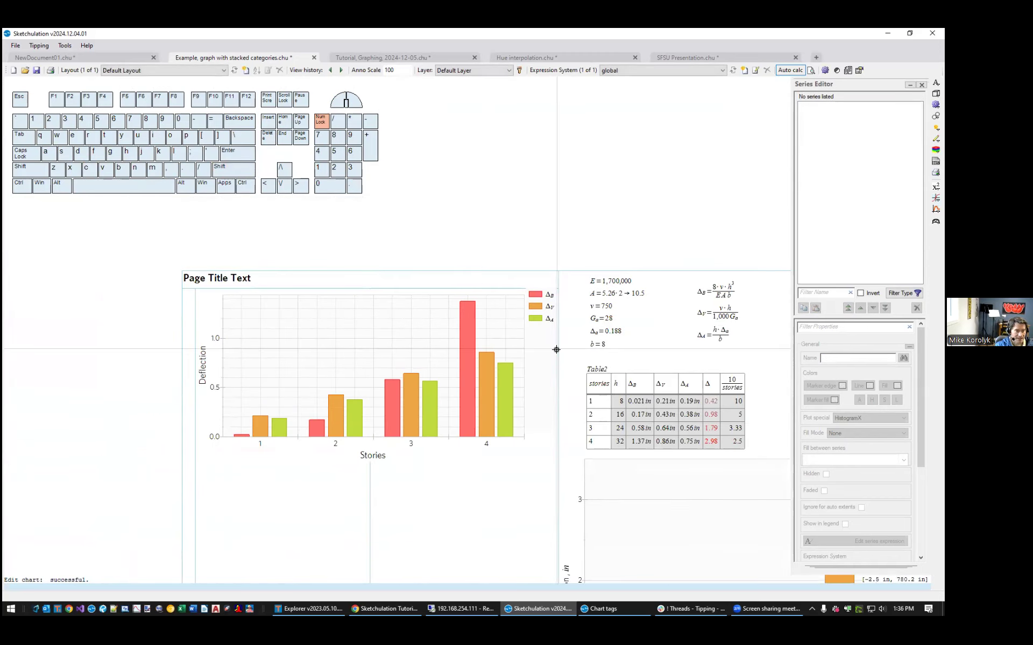
Turn on Stack Categories for the Deflection versus Stories chart.
scroll(395, 430, "up", 2)
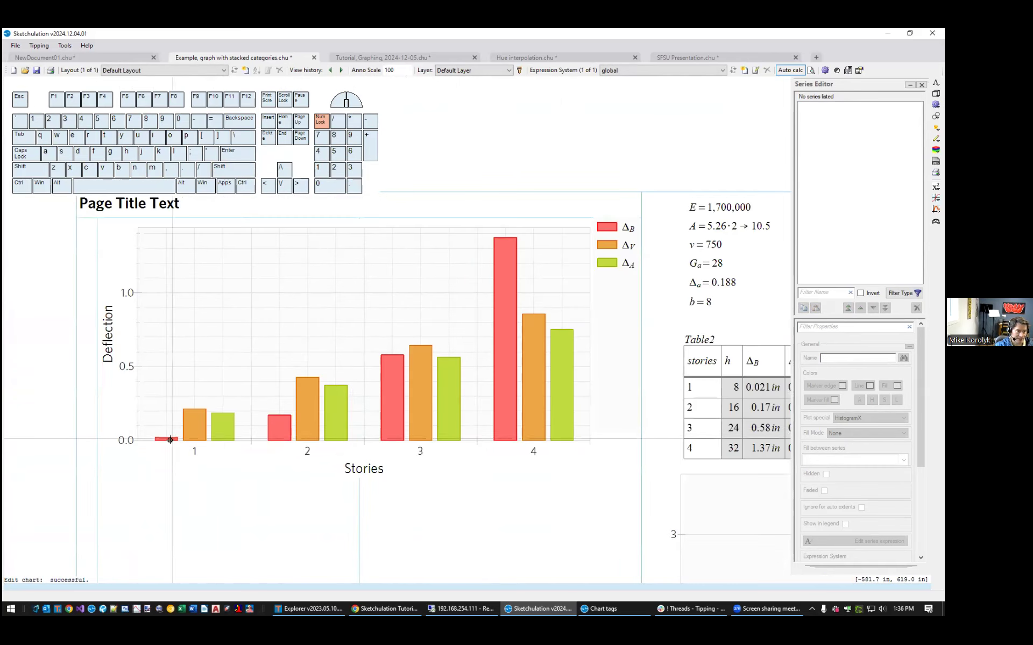
scroll(167, 444, "down", 2)
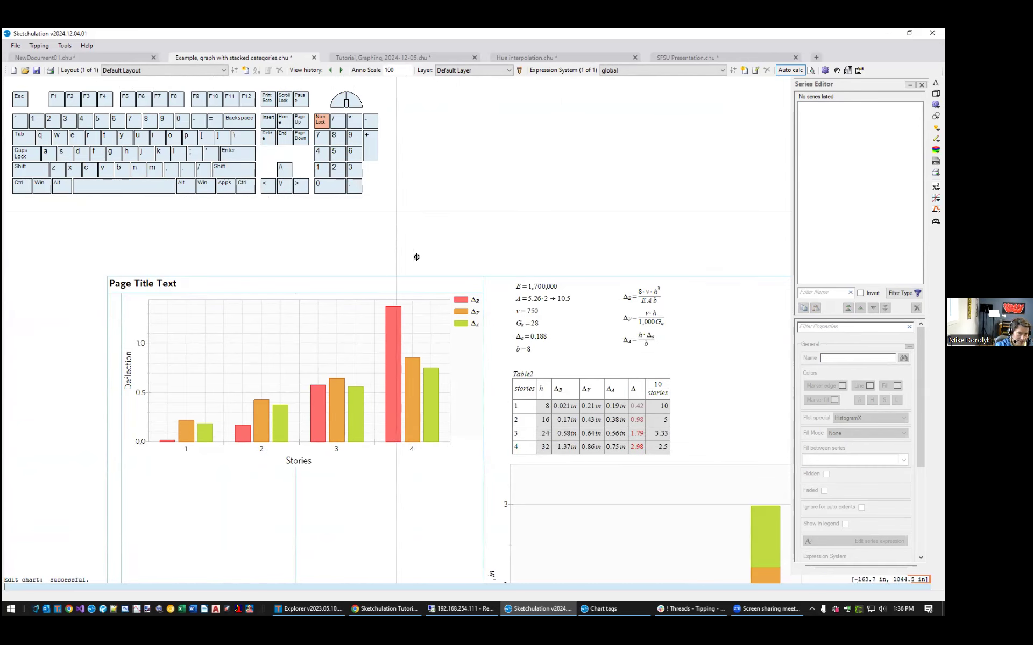
scroll(244, 432, "up", 2)
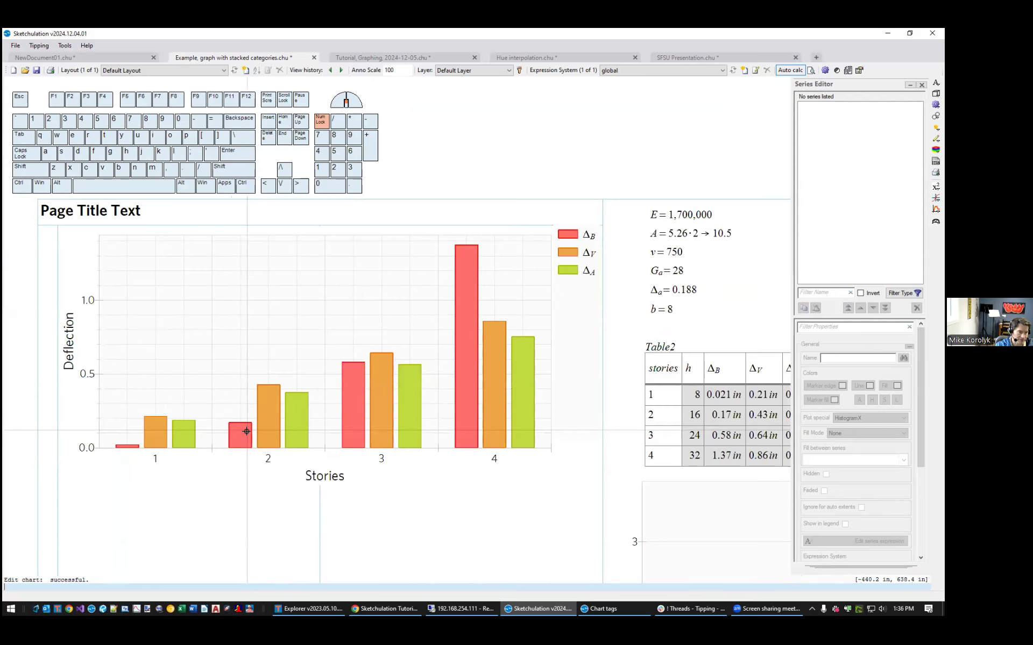
scroll(386, 456, "down", 2)
left_click(393, 455)
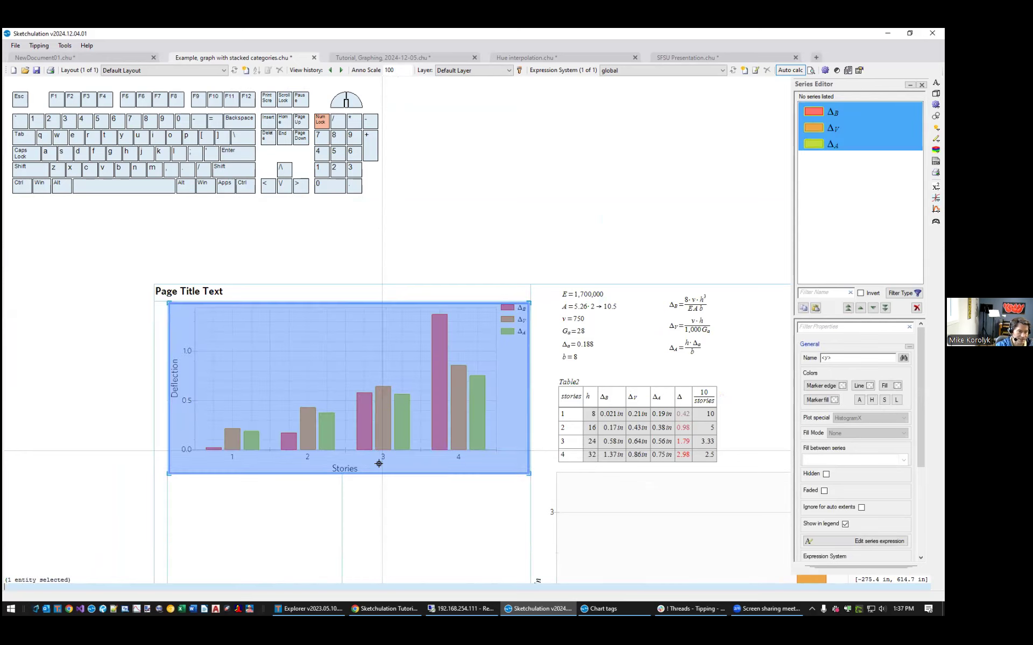
middle_click_drag(505, 471, 410, 462)
type("mo")
key("Return")
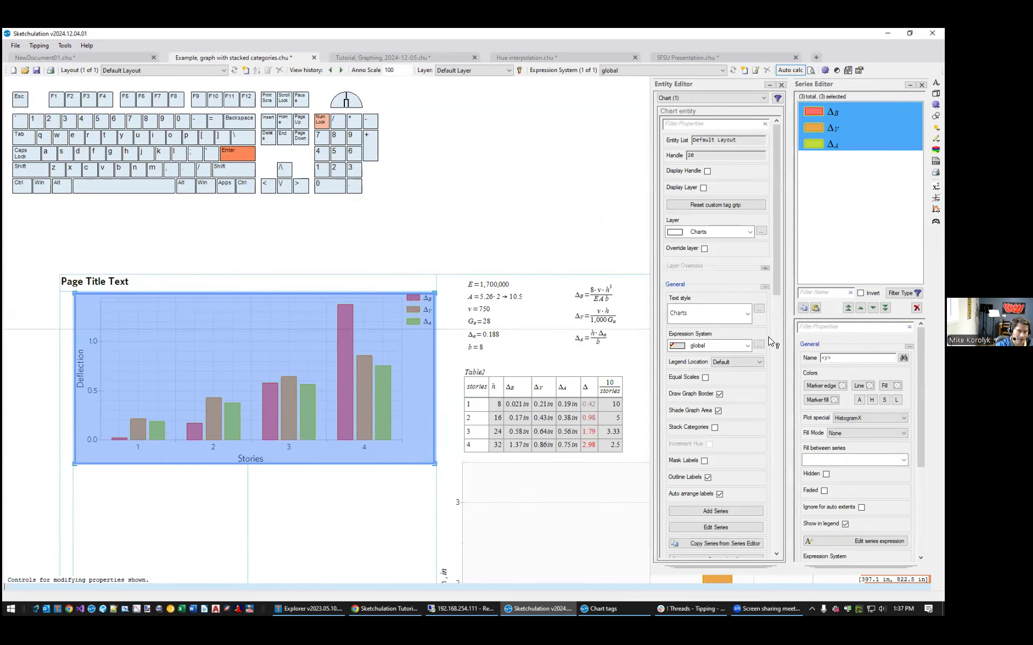
left_click_drag(774, 272, 774, 308)
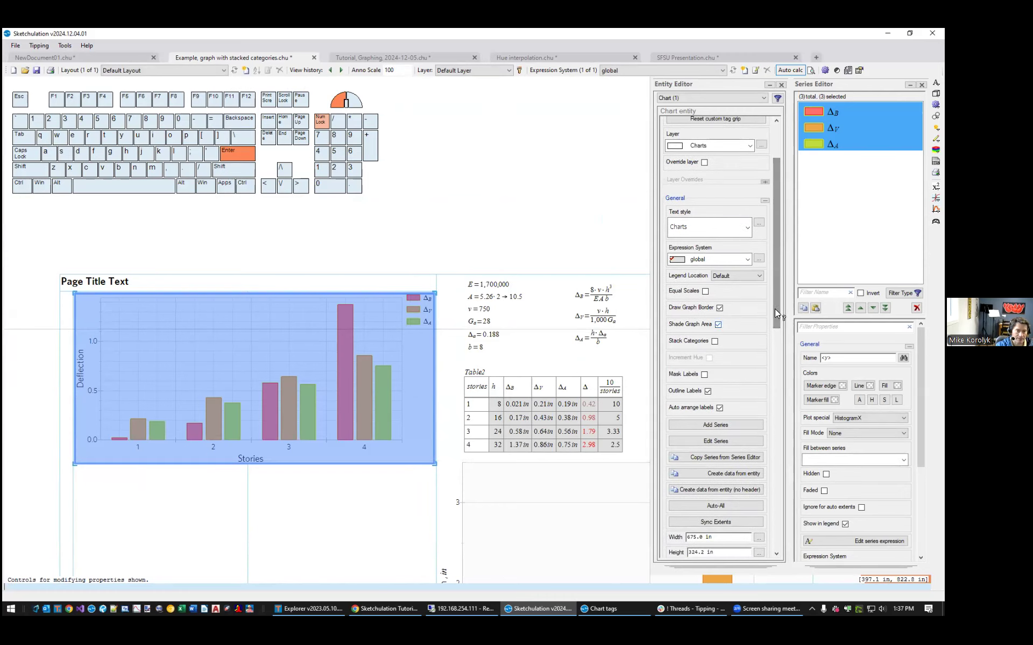
left_click(714, 341)
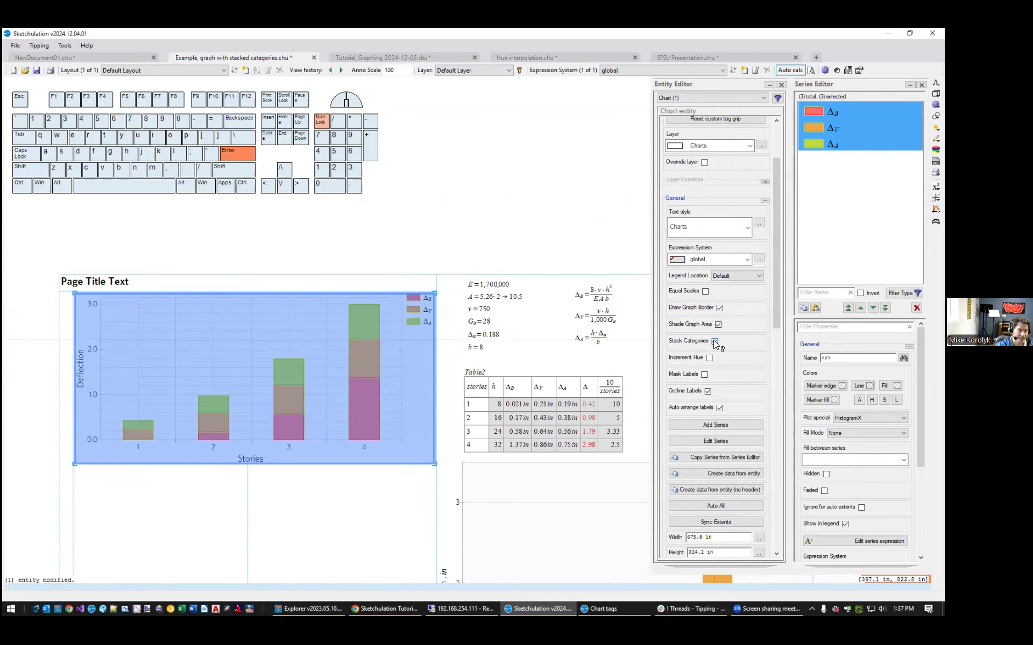
middle_click_drag(230, 447, 249, 475)
key("Escape")
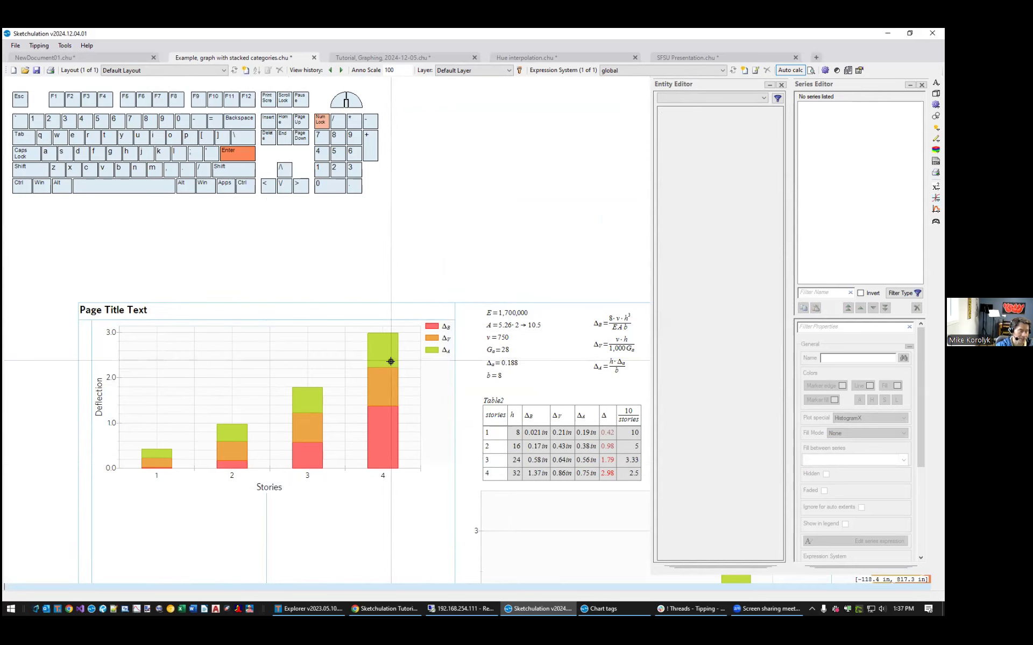
Examine the stacked deflection bars alongside Table2 and the existing stacked chart.
scroll(116, 410, "up", 2)
scroll(116, 409, "down", 2)
middle_click_drag(440, 479, 407, 476)
middle_click_drag(523, 489, 523, 422)
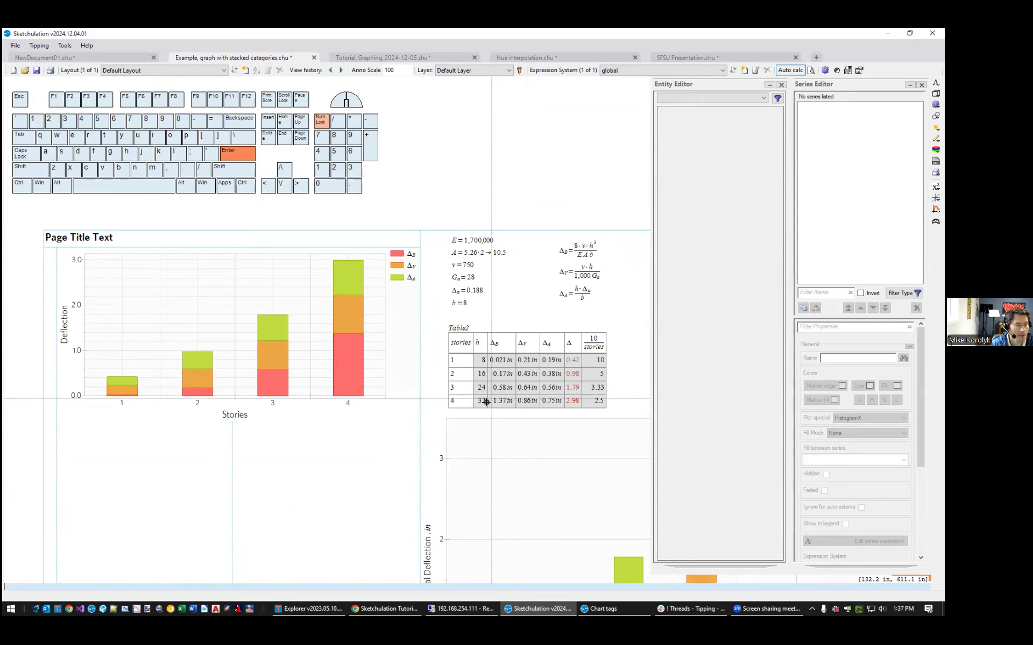
middle_click_drag(532, 469, 327, 456)
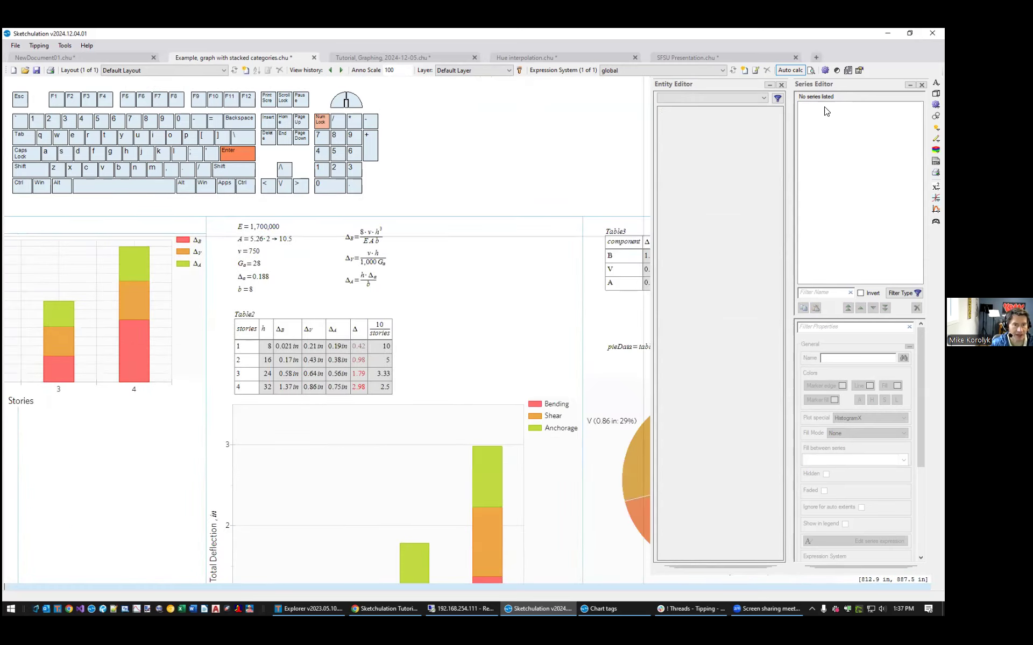
Close the entity and series editors and draw an empty pie chart just outside the page's right border.
left_click(781, 84, "ctrl")
scroll(620, 275, "down", 1)
middle_click_drag(620, 275, 422, 275)
middle_click_drag(592, 309, 641, 308)
scroll(590, 236, "up", 1)
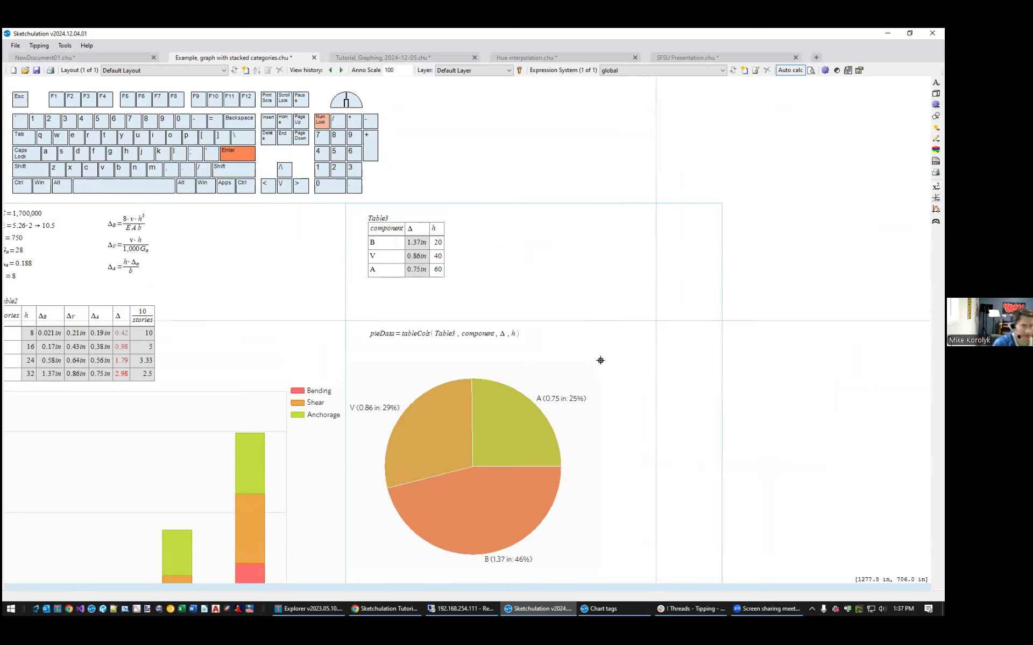
type("pie")
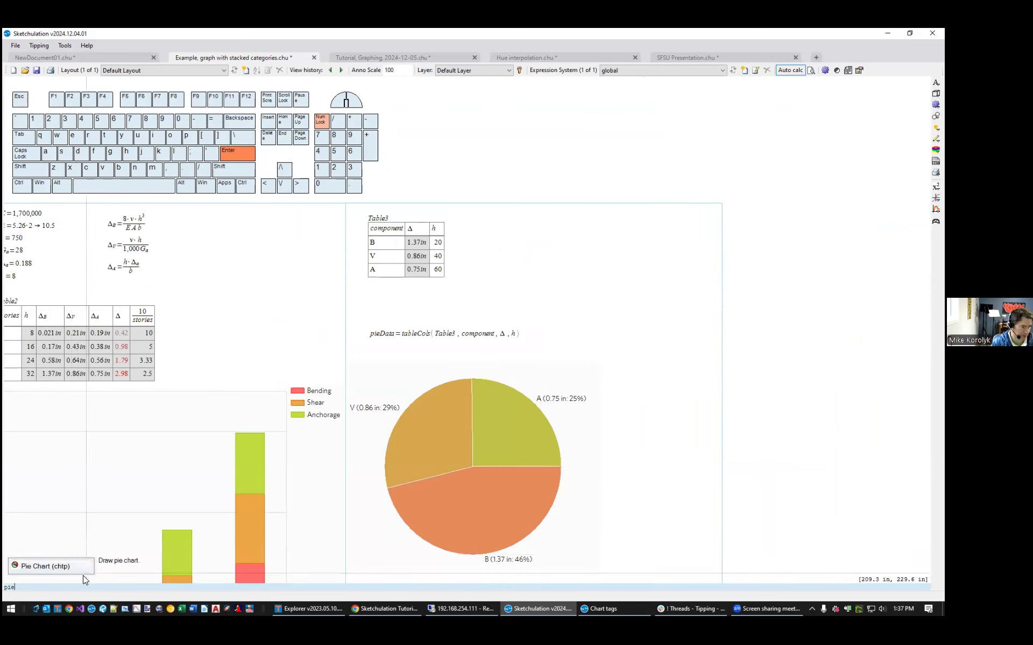
left_click(54, 565)
left_click(721, 203)
middle_click_drag(798, 300, 532, 325)
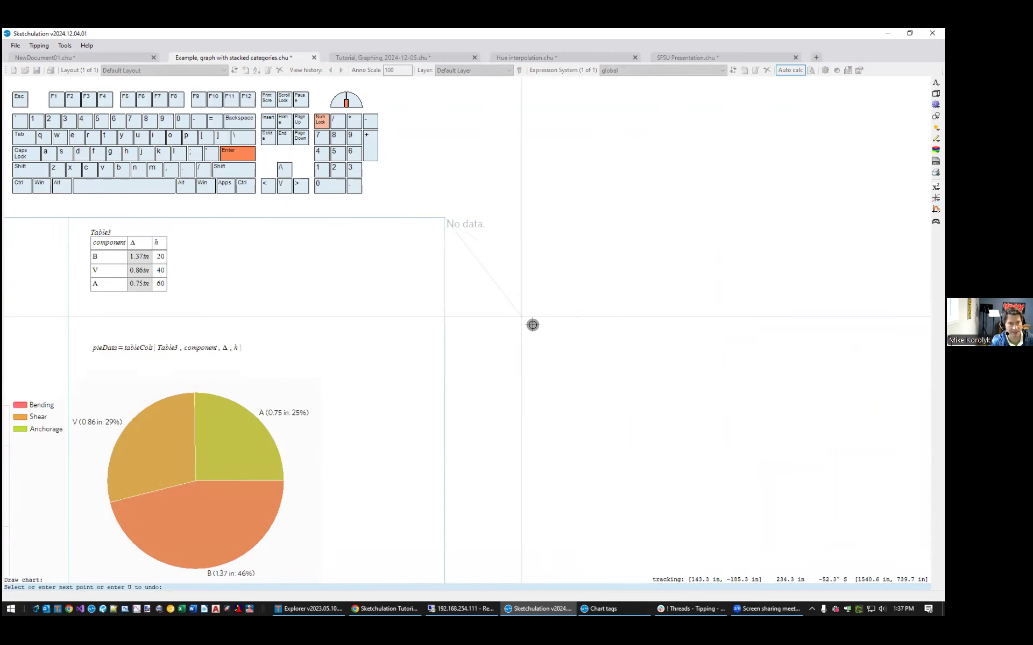
left_click(729, 425)
Examine the empty pie chart's frame, switching the drawing to the dark outline display and back.
left_click(486, 258)
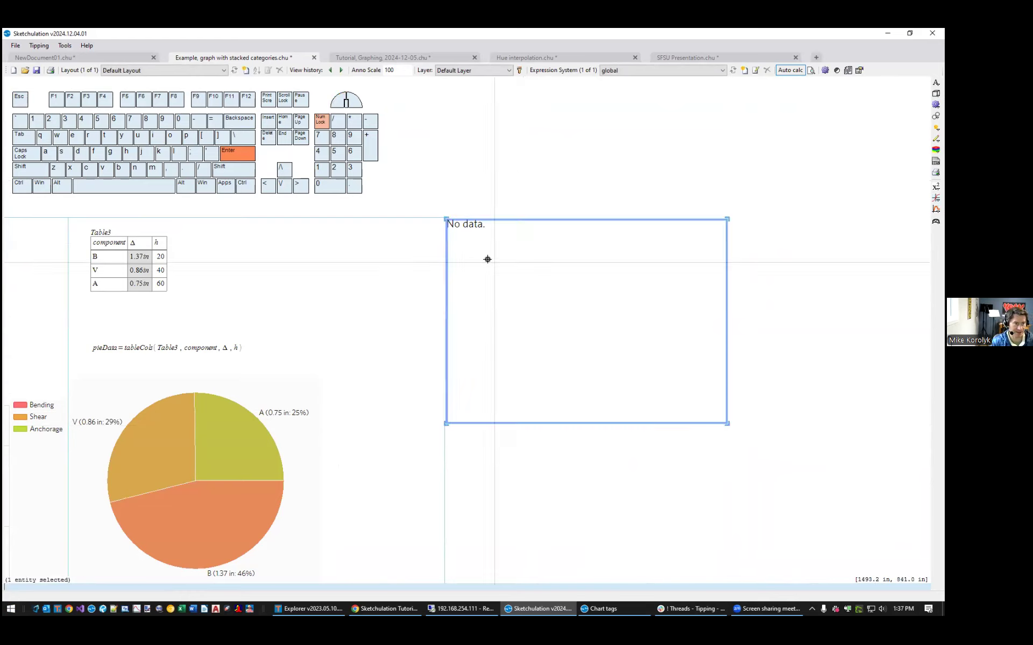
scroll(477, 277, "up", 2)
scroll(491, 275, "down", 2)
scroll(551, 312, "down", 2)
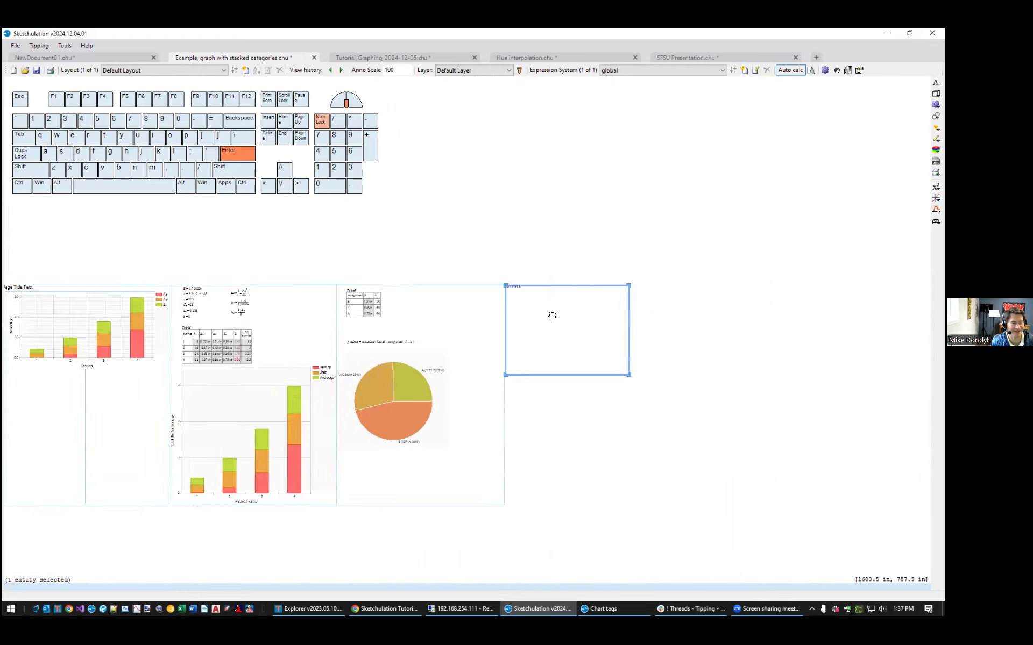
scroll(548, 312, "up", 3)
key("Escape")
scroll(657, 341, "down", 1)
scroll(670, 341, "up", 1)
scroll(670, 340, "down", 1)
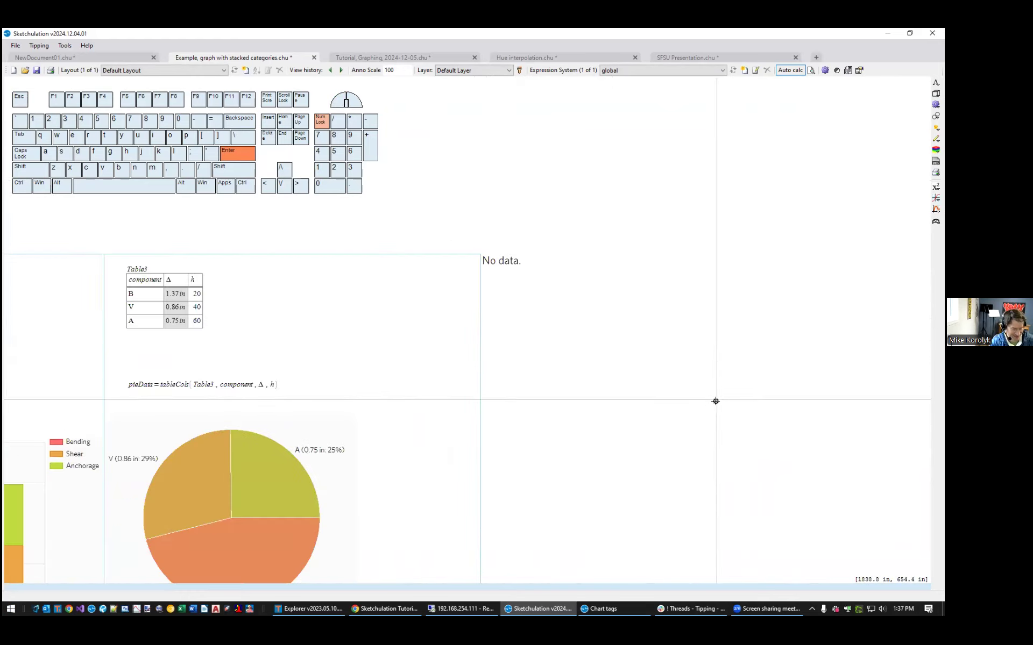
key("F4")
left_click_drag(530, 325, 473, 200)
key("Escape")
middle_click_drag(546, 238, 566, 270)
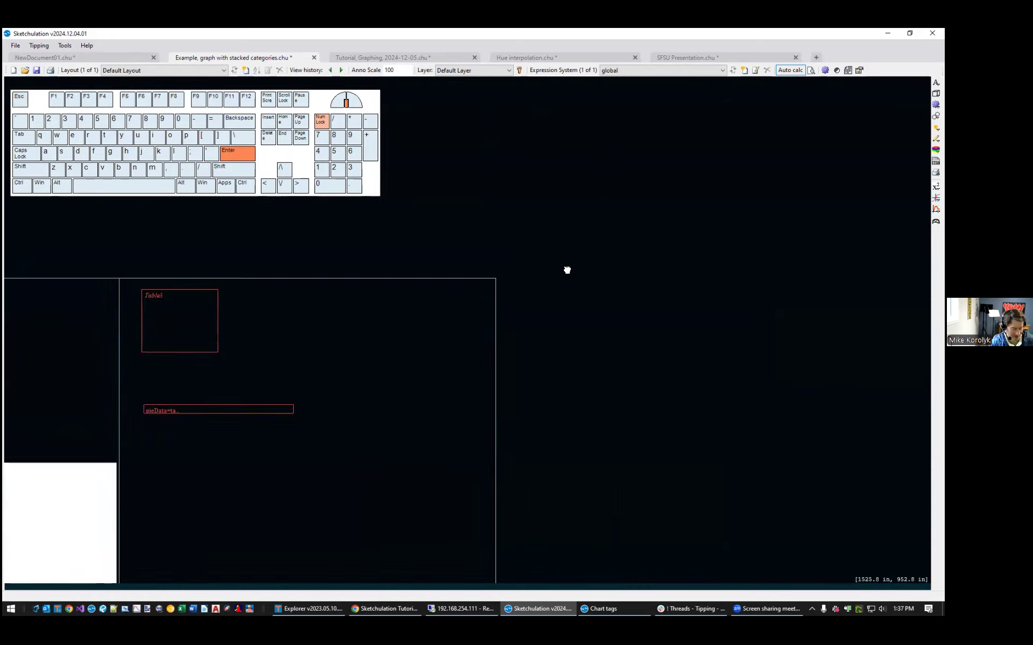
key("F4")
left_click(516, 318)
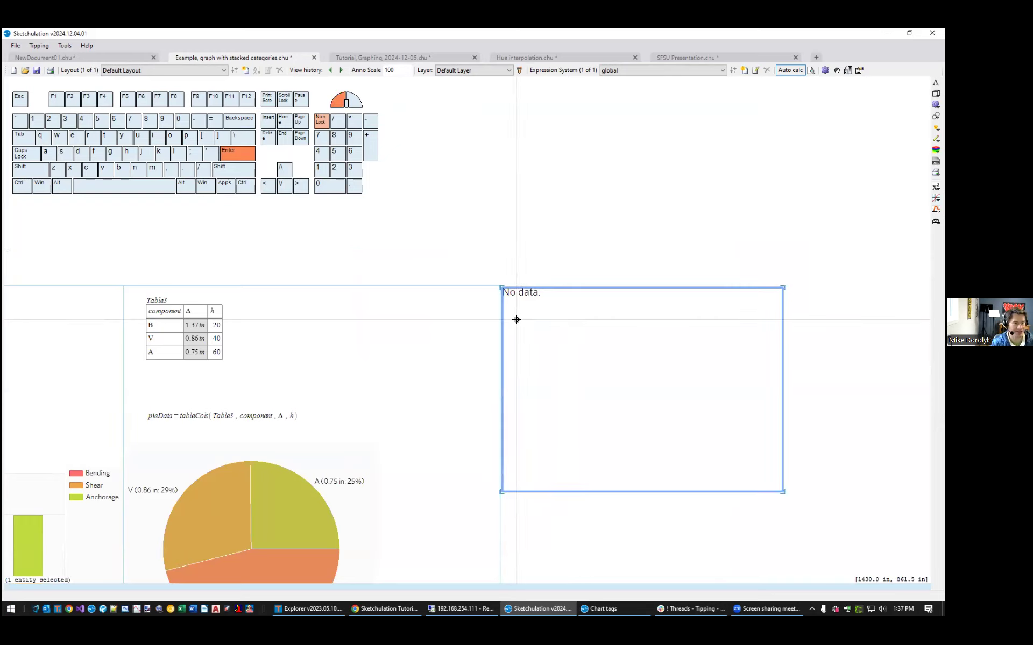
mouse_move(293, 390)
middle_mouse_down()
mouse_move(454, 231)
mouse_move(479, 276)
mouse_move(559, 340)
middle_mouse_up()
key("Escape")
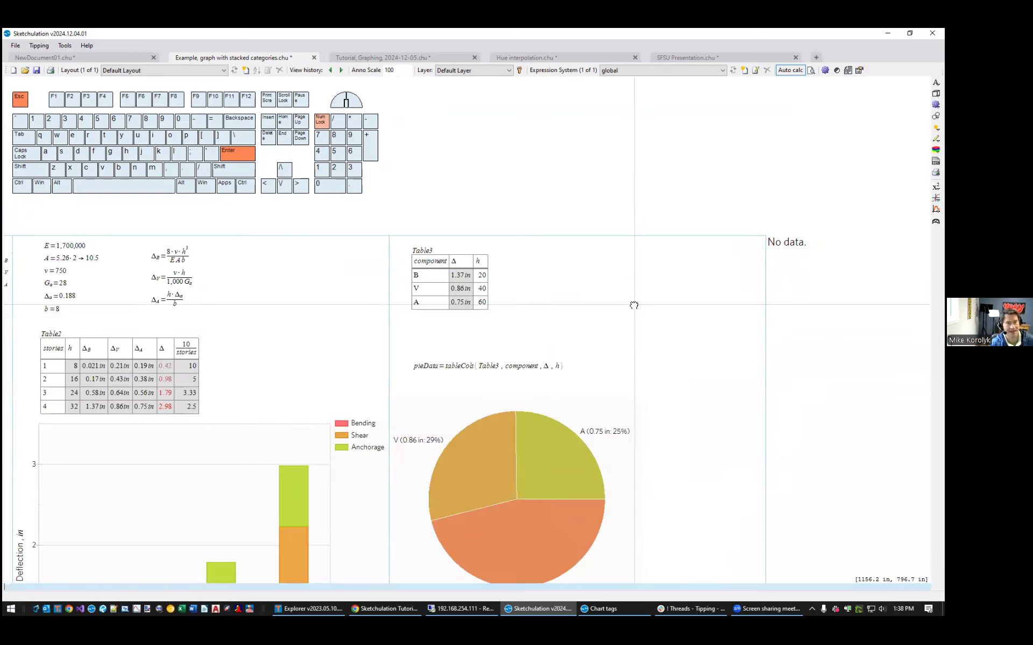
Insert a new empty table with three columns beside Table3.
middle_click_drag(634, 305, 631, 267)
left_click(463, 258)
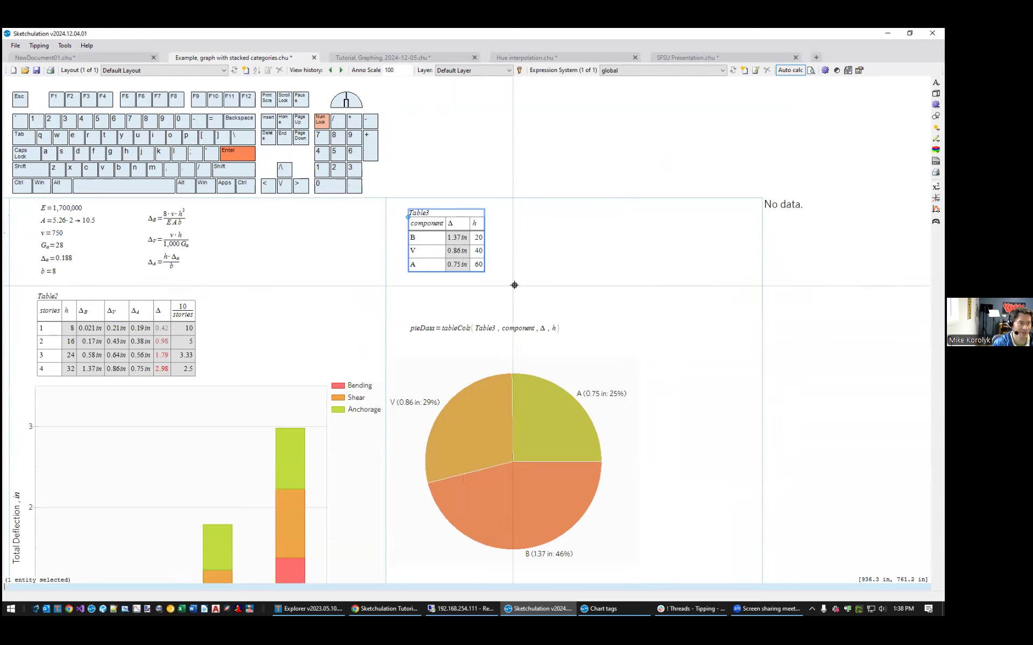
middle_click_drag(514, 286, 653, 310)
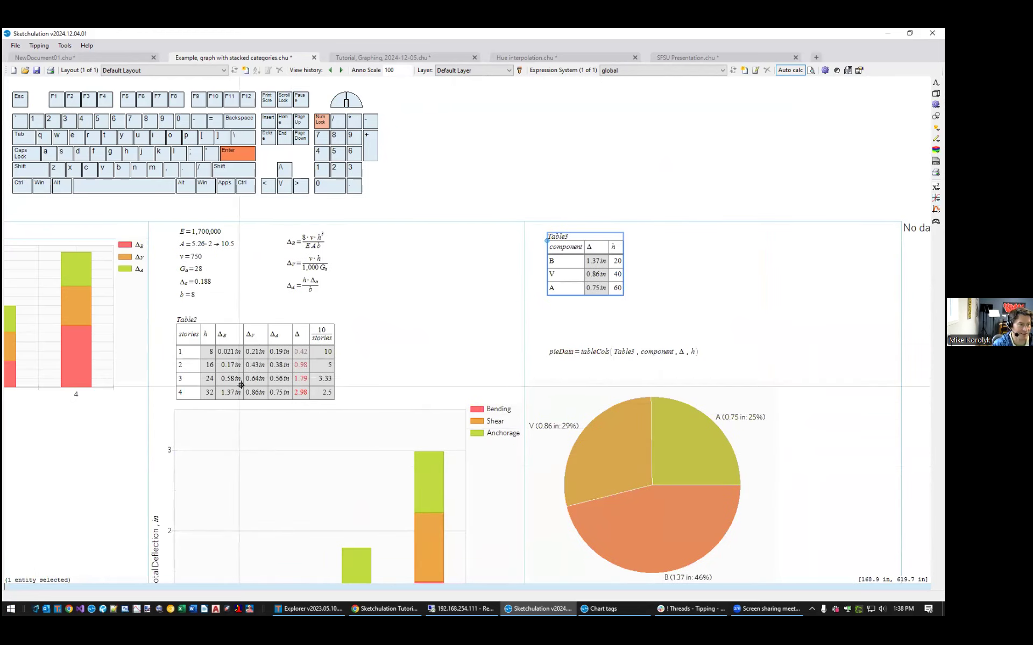
scroll(631, 263, "up", 3)
key("Escape")
middle_click_drag(565, 271, 434, 296)
key("Escape")
type("tb")
key("Return")
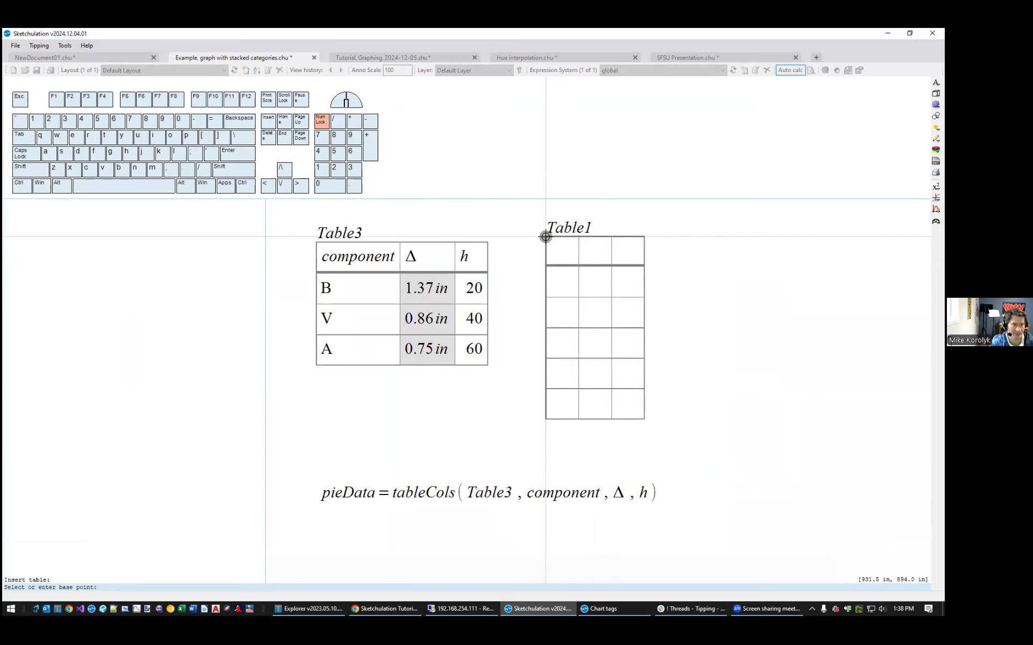
left_click(550, 243)
Name the new table's first column header component.
left_click(566, 257)
left_click(566, 257)
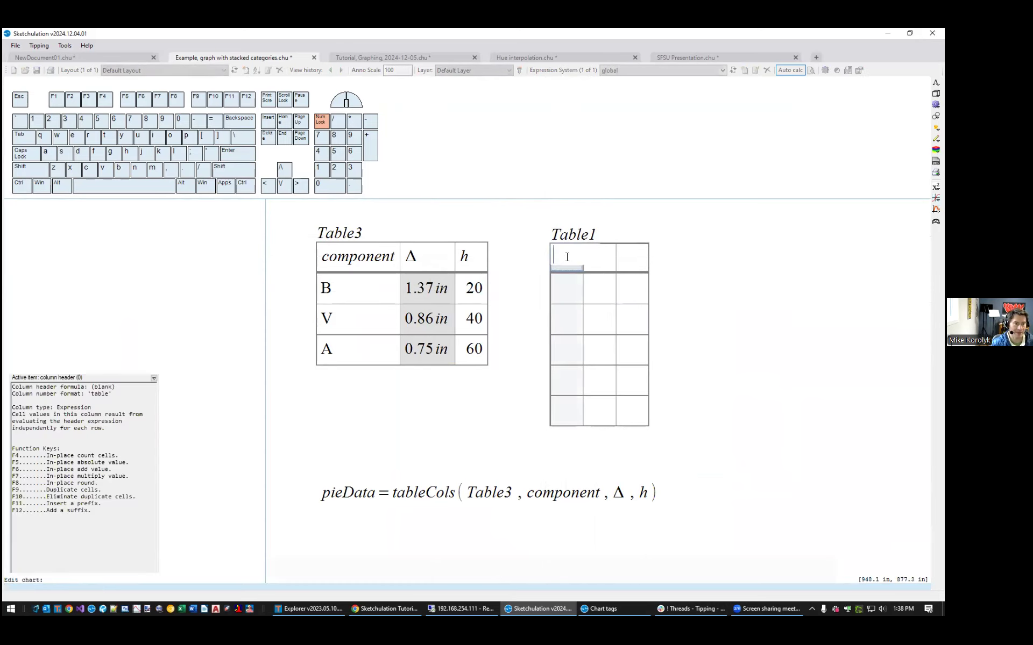
type("compo")
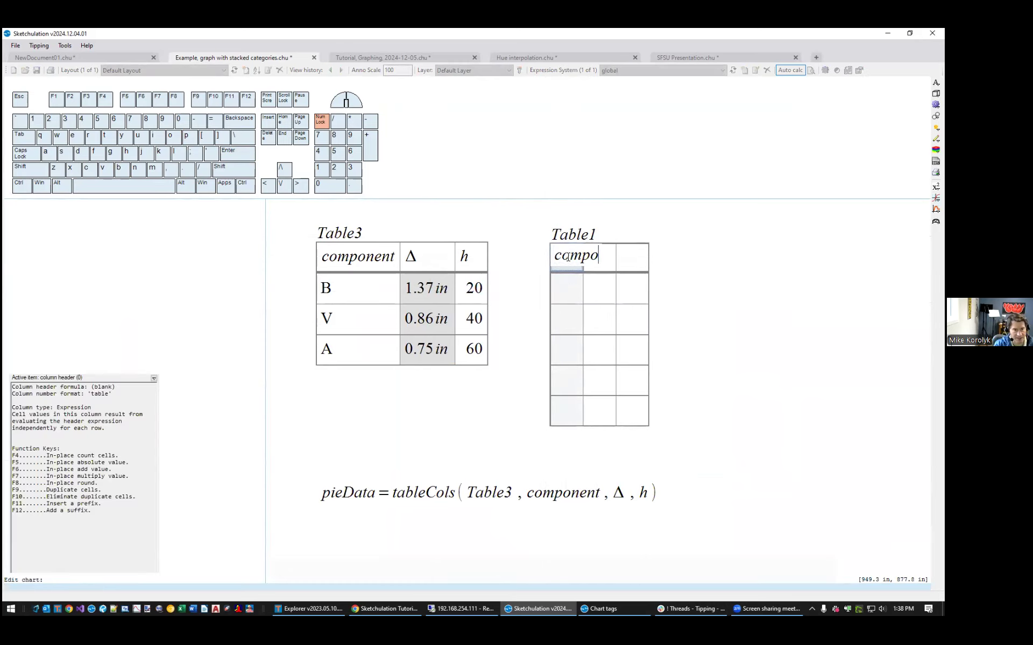
type("net")
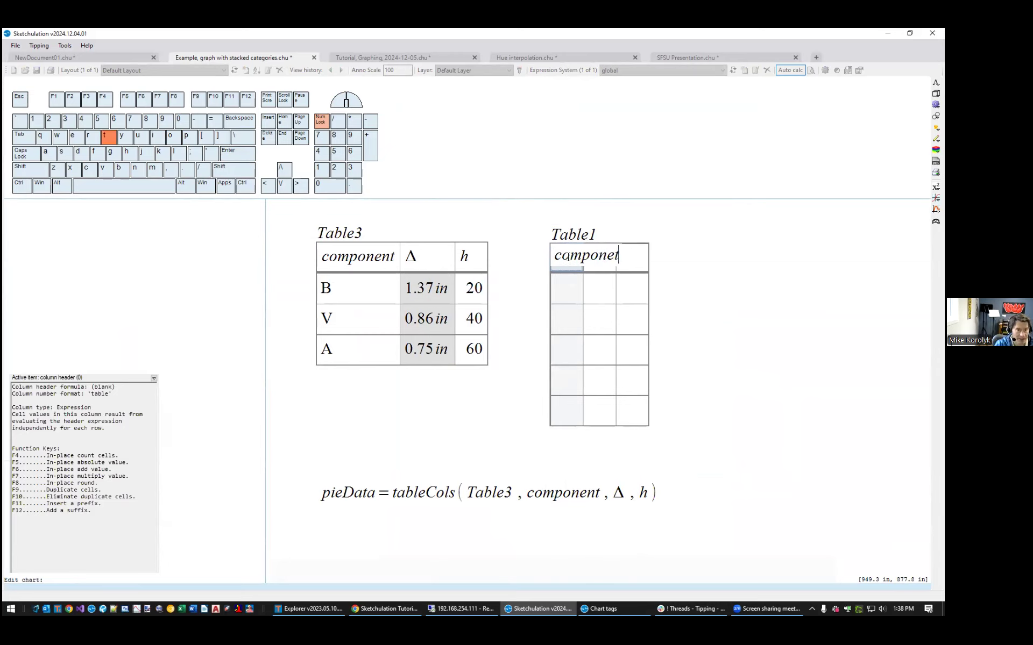
key("Return")
key("F2")
key("End")
key("Left")
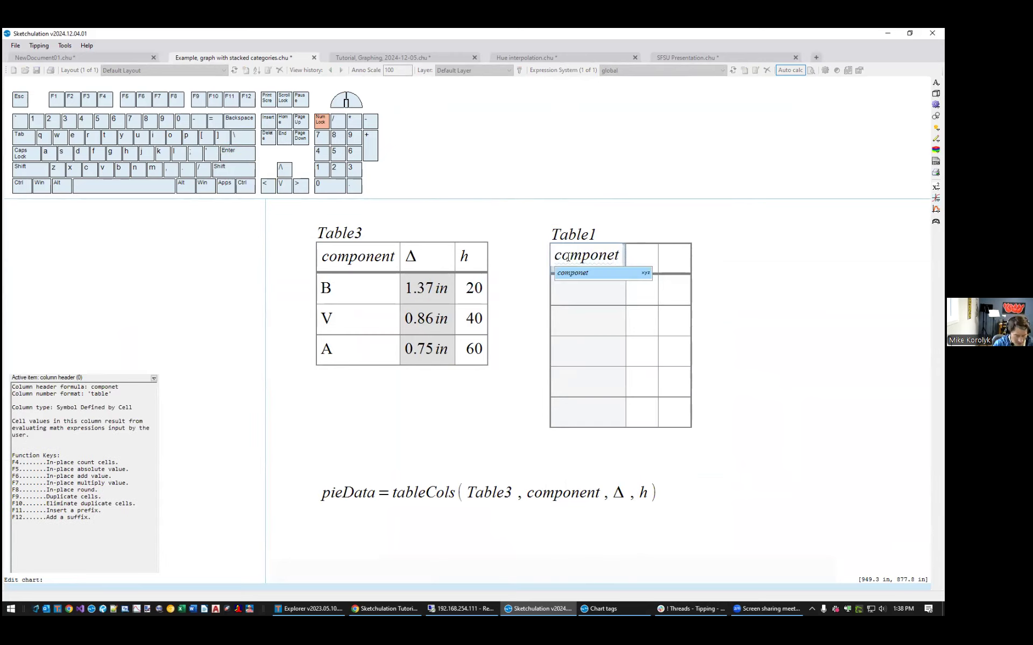
type("n")
key("Return")
Enter B in the first cell of Table1's component column.
left_click(624, 306)
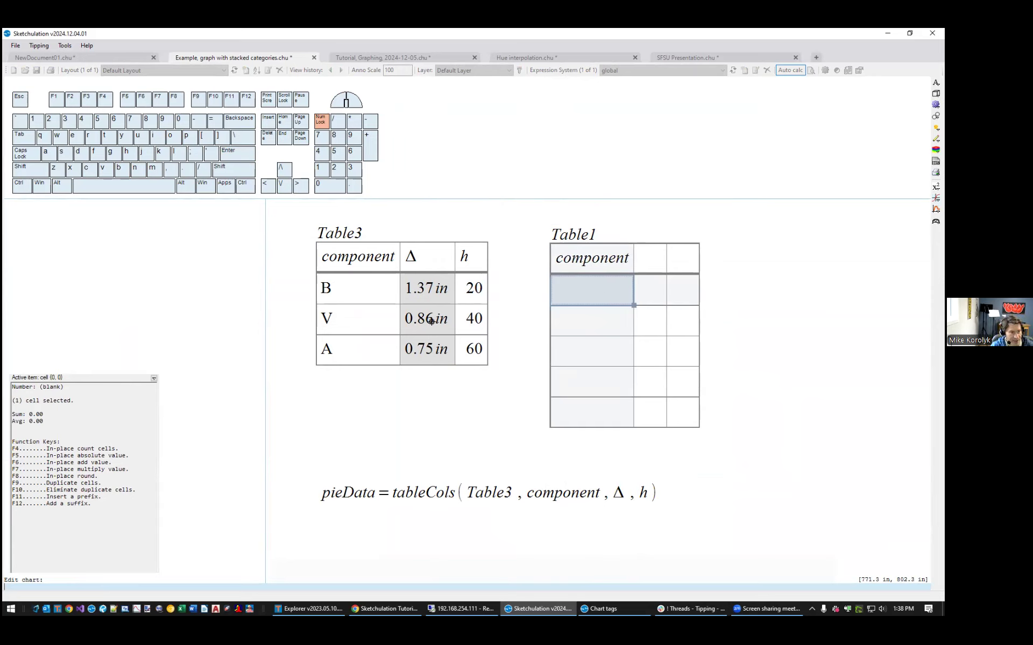
left_click(581, 296)
left_click(585, 316)
left_click(587, 282)
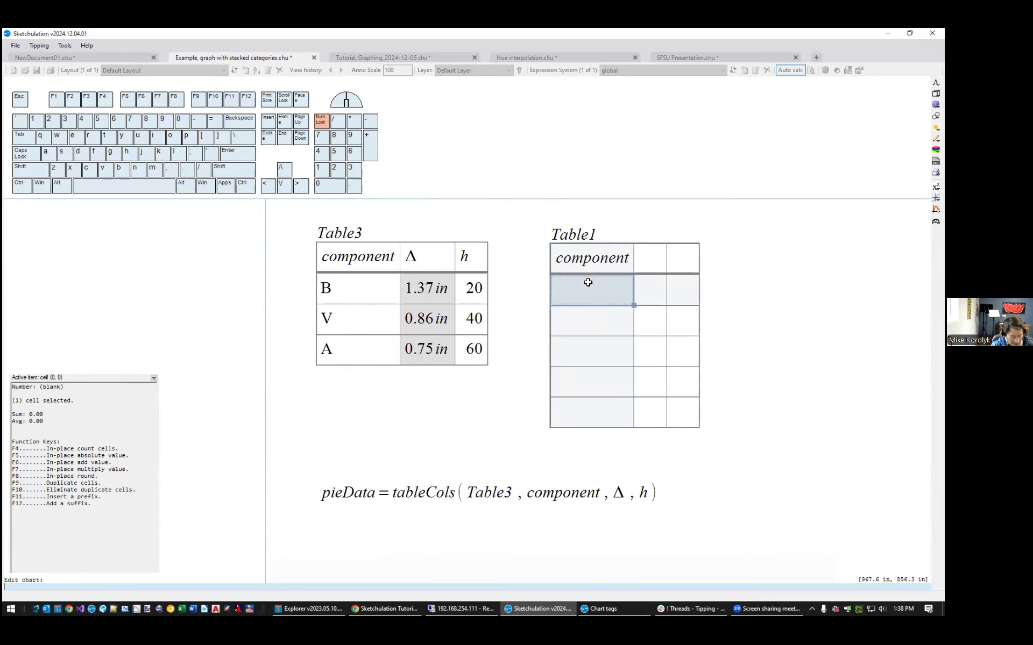
type("B")
key("Return")
left_click(588, 281)
left_click(588, 283)
left_click(591, 289)
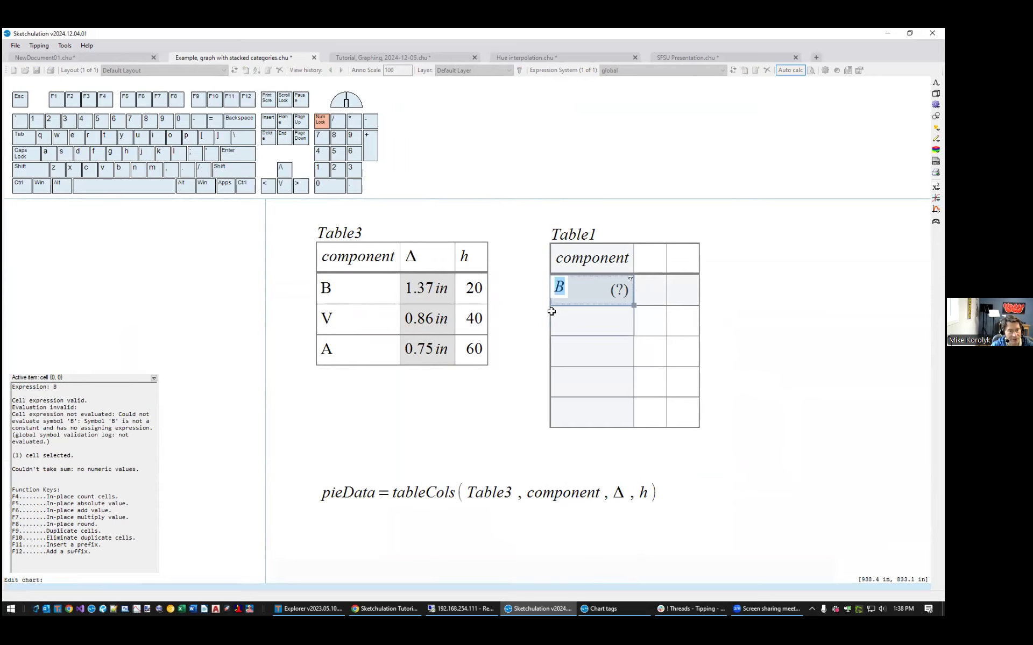
Read the evaluation message for the first component cell and make Table1's component column a text column.
left_click(586, 313)
left_click(608, 289)
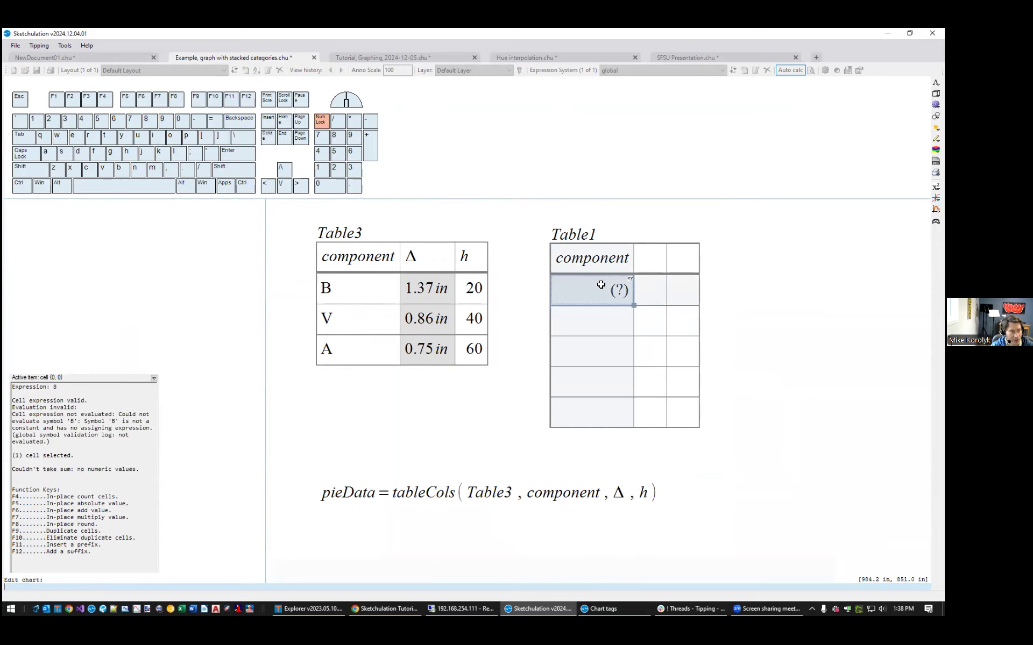
left_click_drag(66, 448, 86, 421)
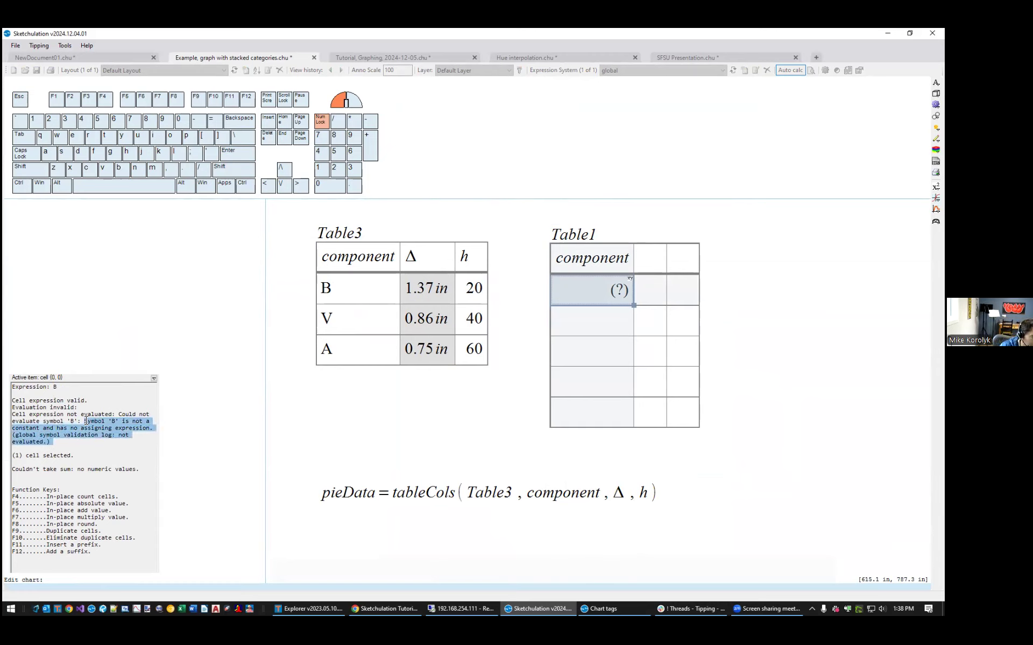
left_click(54, 429)
left_click(126, 429)
left_click(100, 442)
left_click(580, 298)
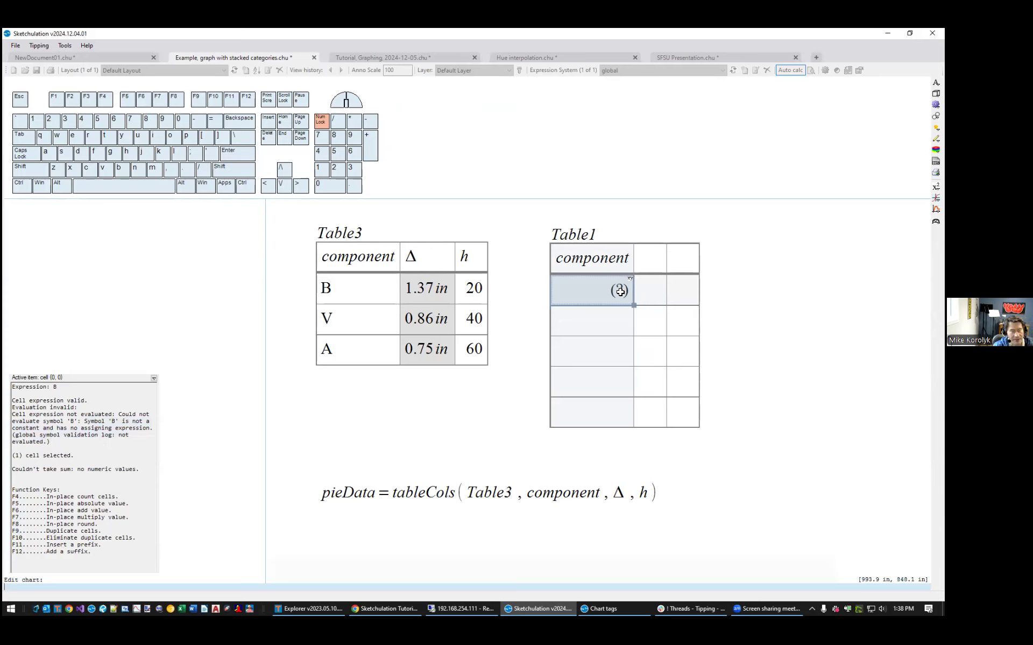
left_click(602, 292)
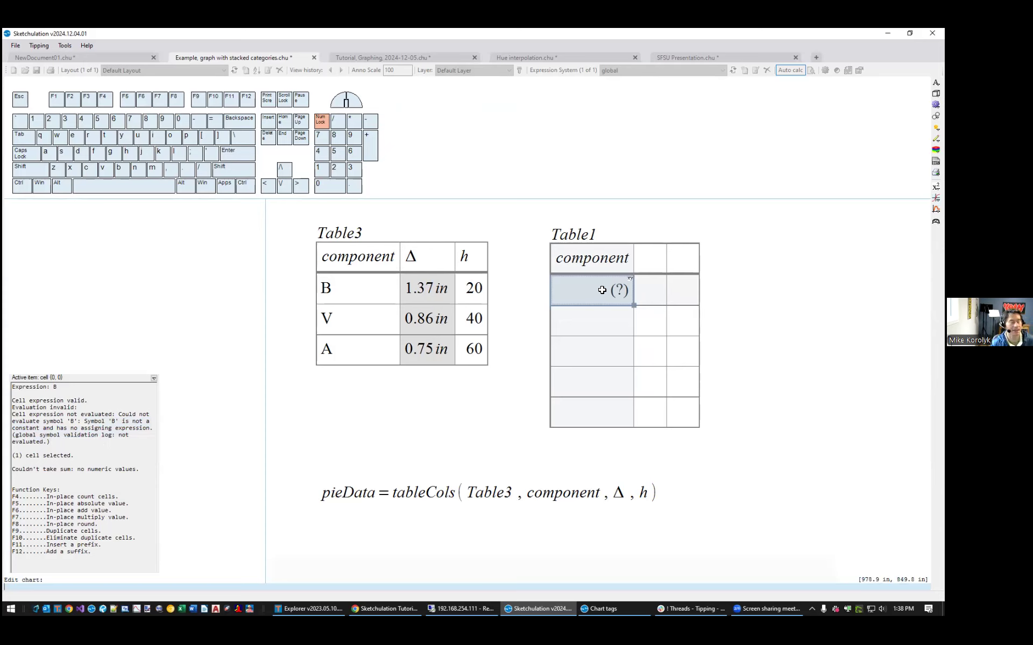
right_click(601, 289)
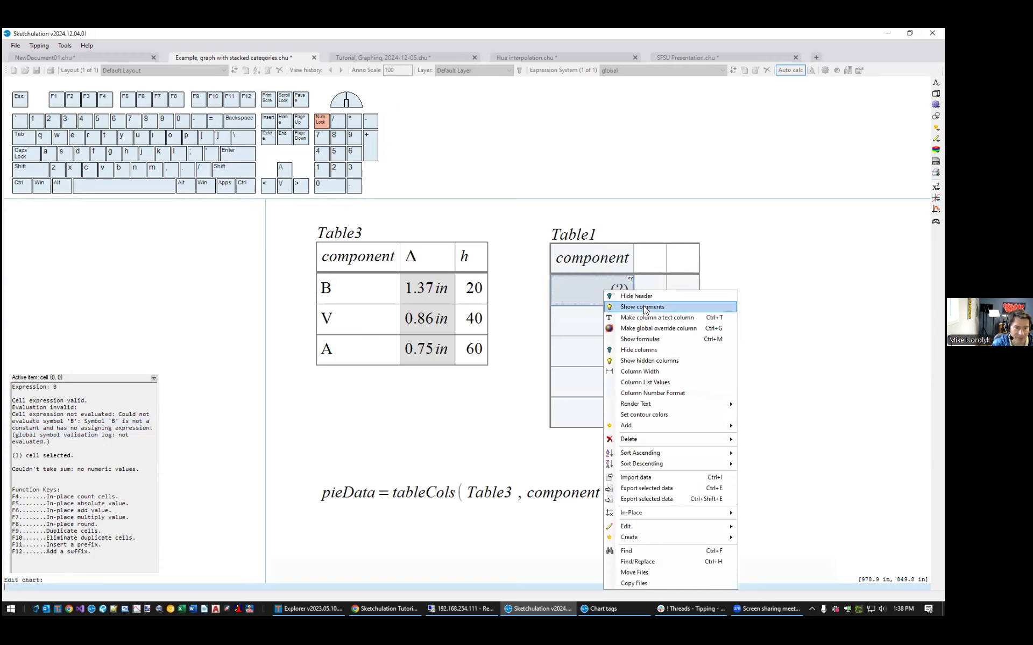
left_click(701, 321)
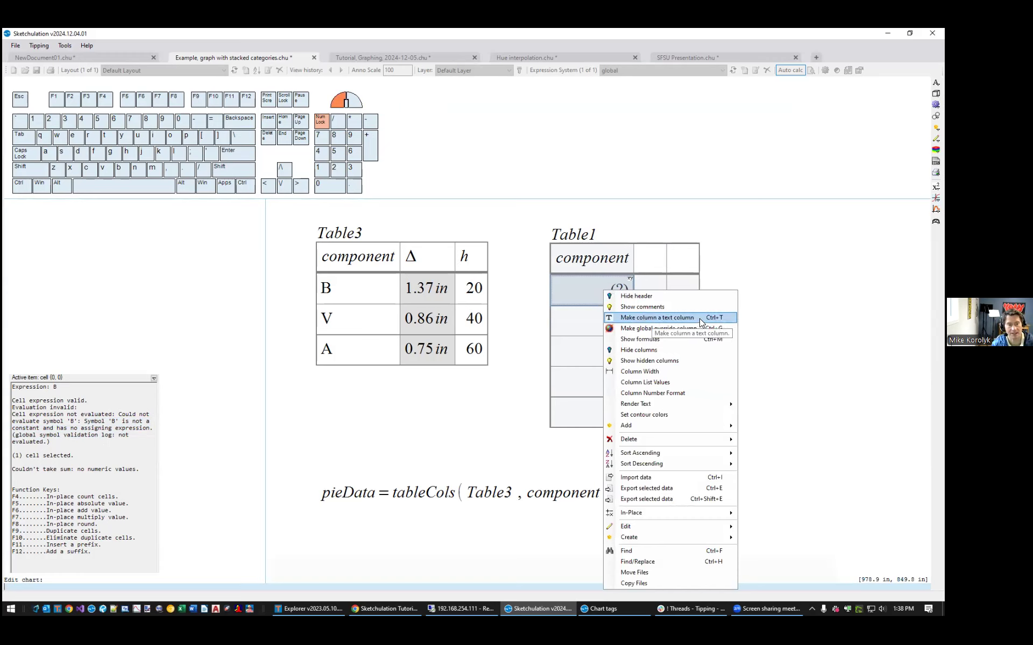
Enter V and A in the component cells below B and delete the two empty rows beneath them.
left_click(577, 321)
type("V")
key("Return")
type("A")
key("Return")
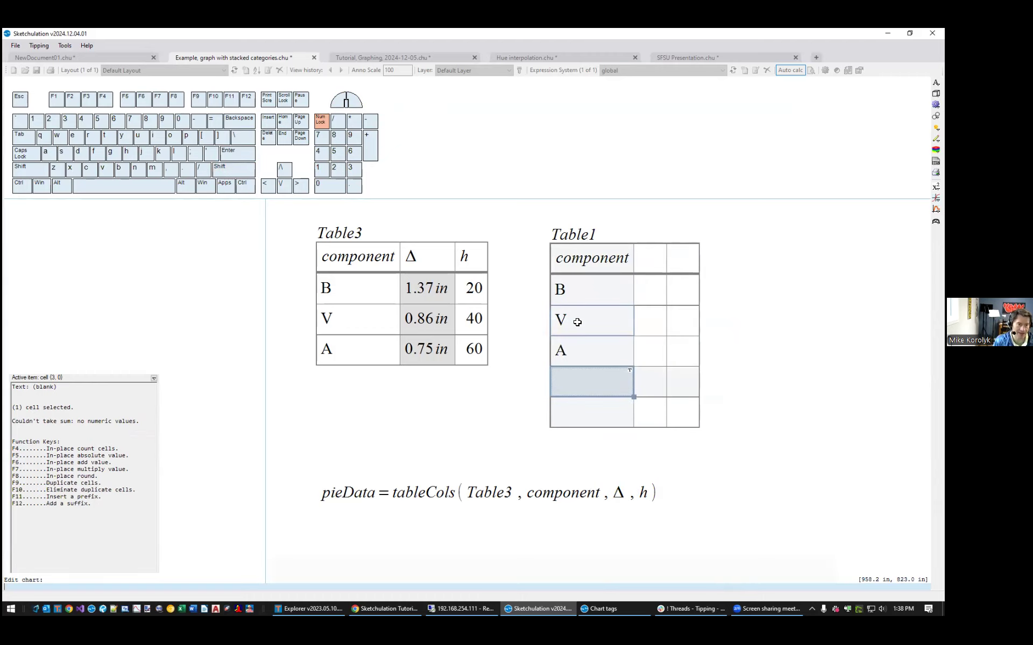
key("shift+Down")
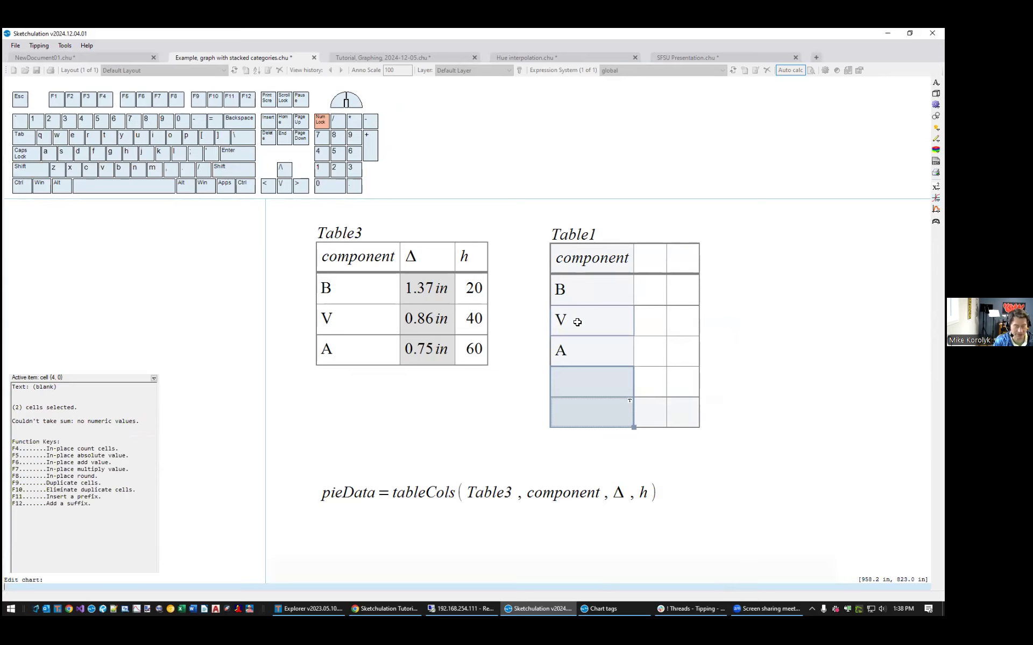
key("shift+Delete")
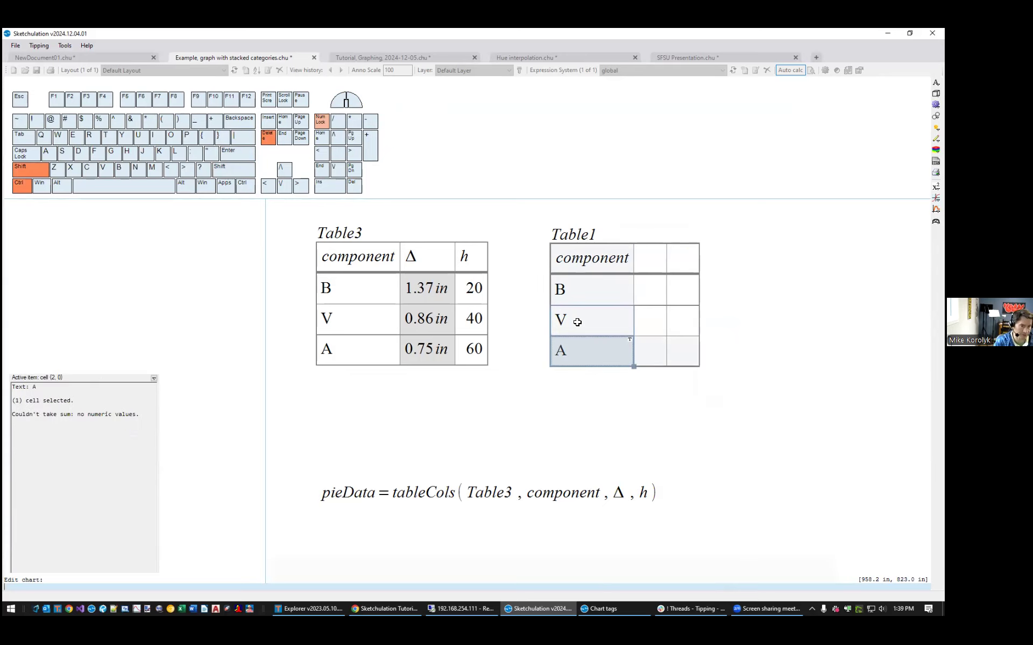
Start Table1's second column header as Δ equal to a querycol function with Table2 as its table.
left_click(657, 256)
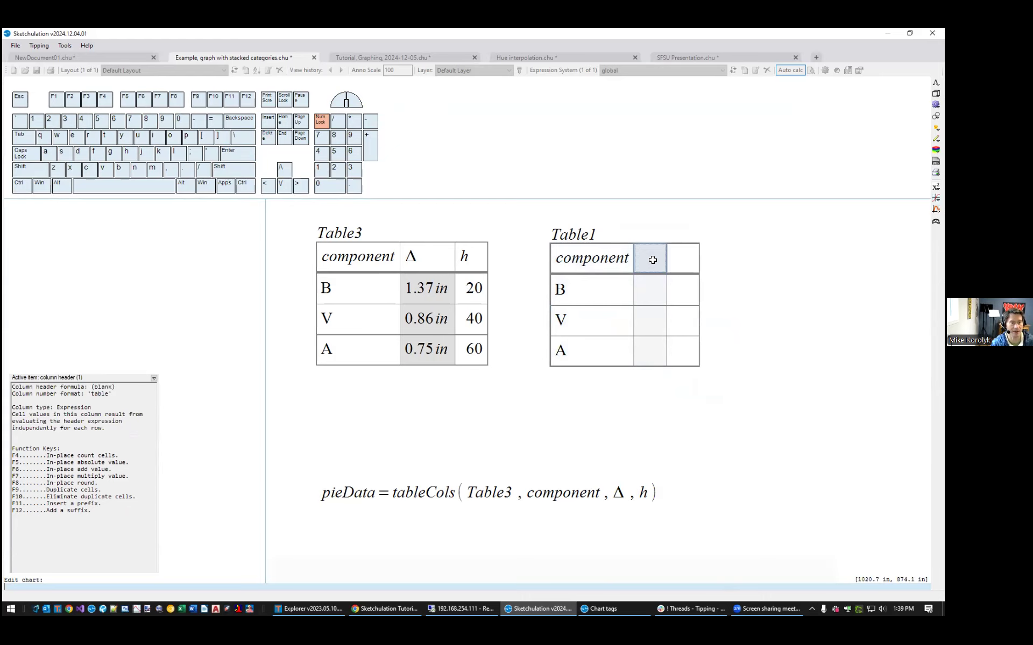
scroll(653, 260, "down", 2)
middle_click_drag(611, 291, 706, 263)
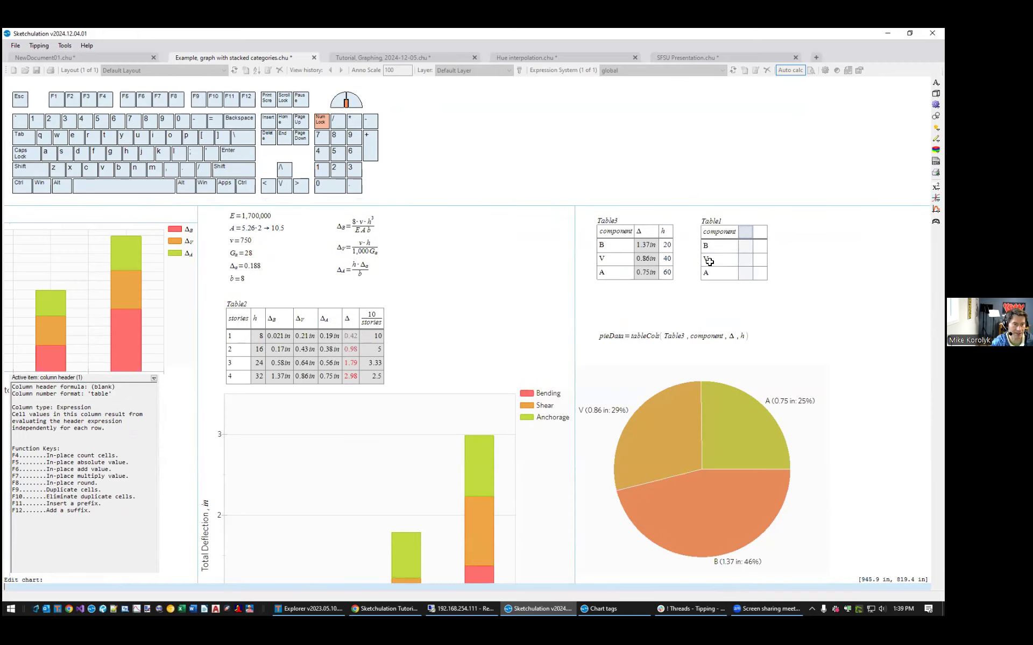
left_click(746, 233)
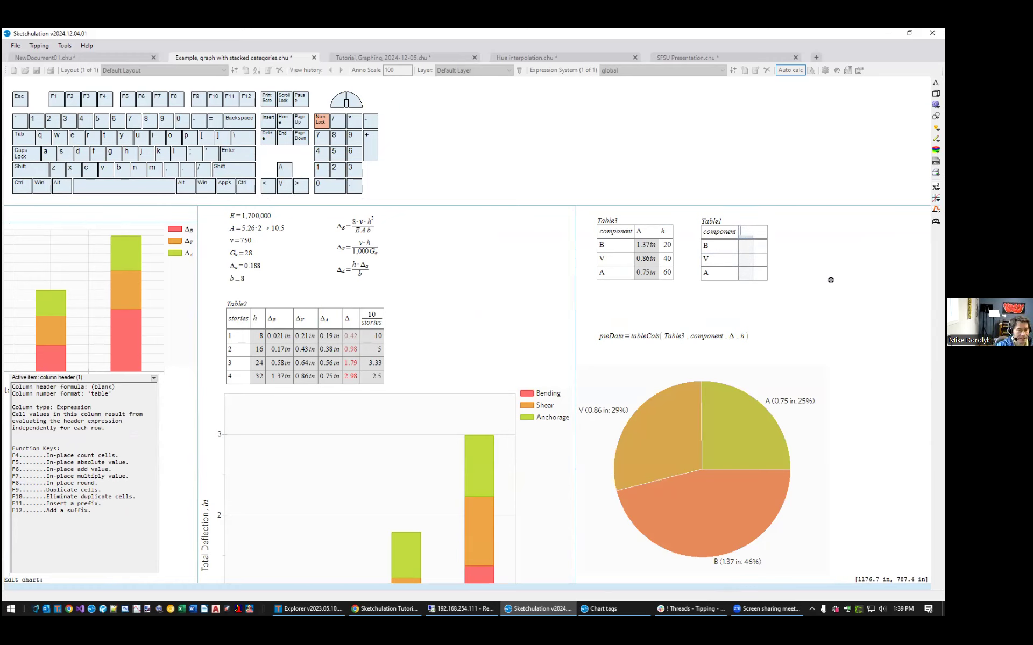
type("~")
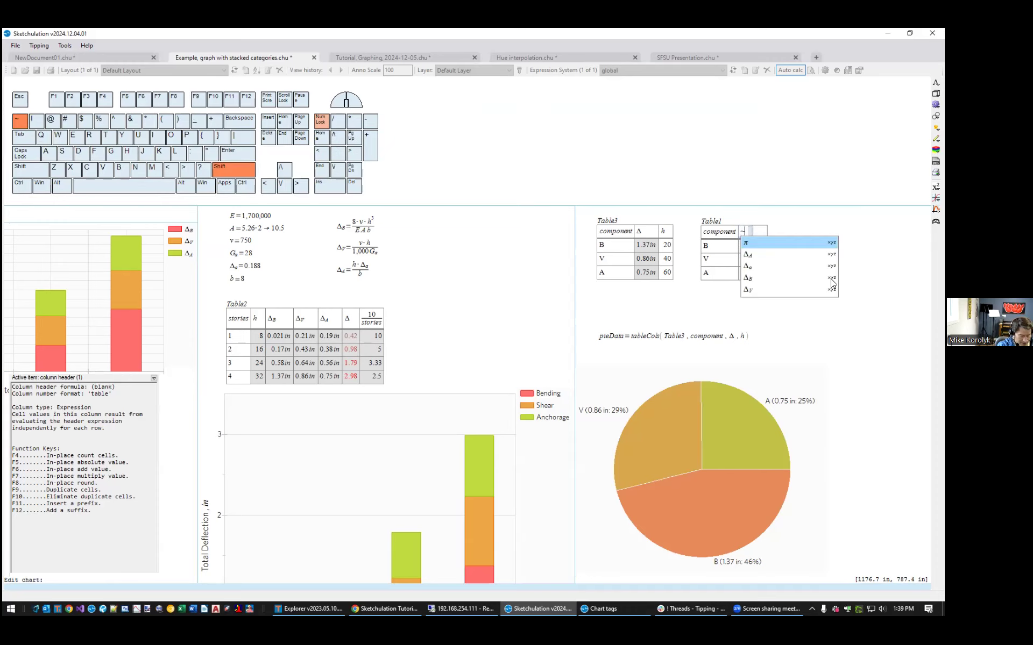
type("D=qu")
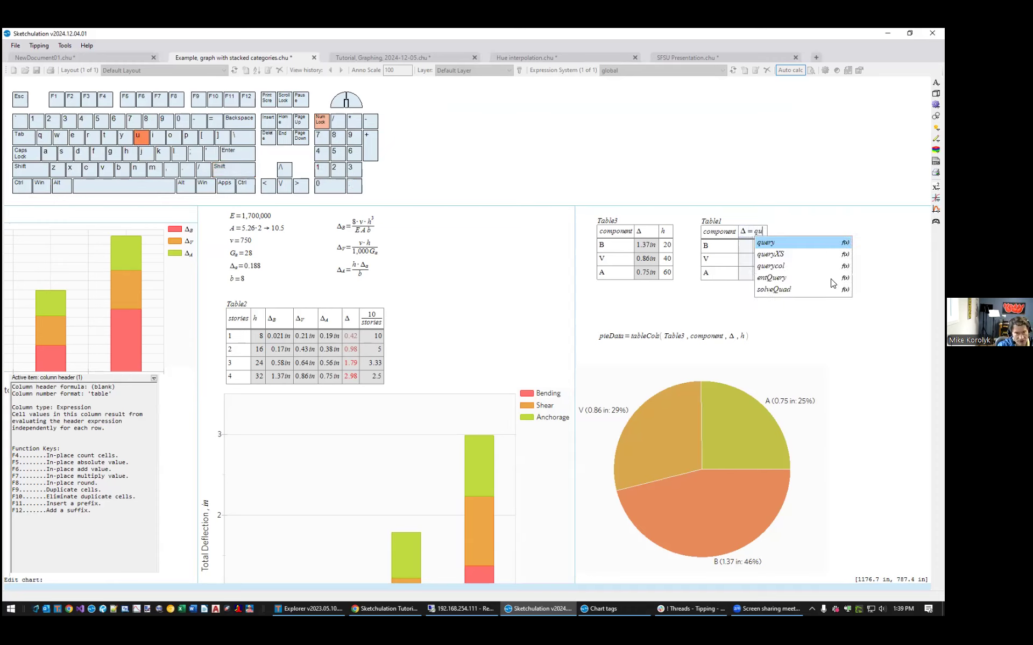
key("Tab")
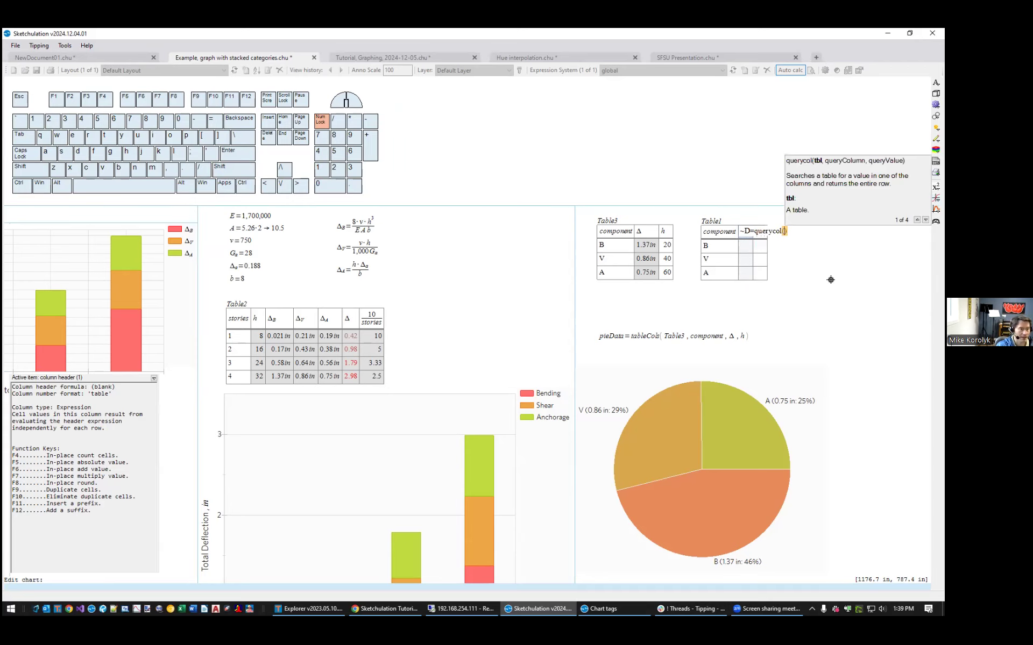
type("Ta")
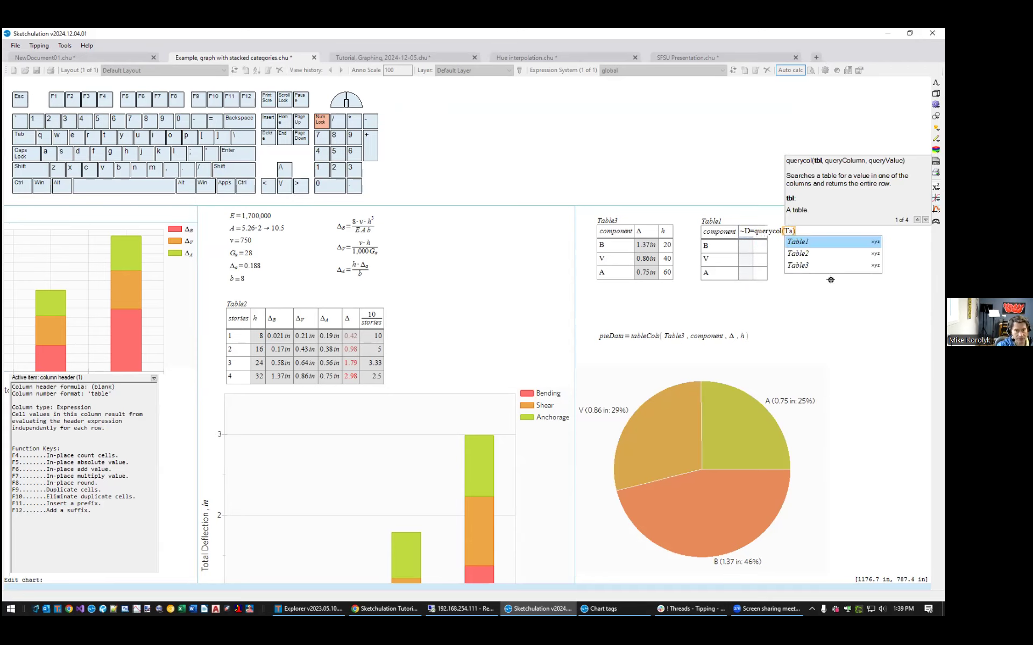
key("Down")
key("Tab")
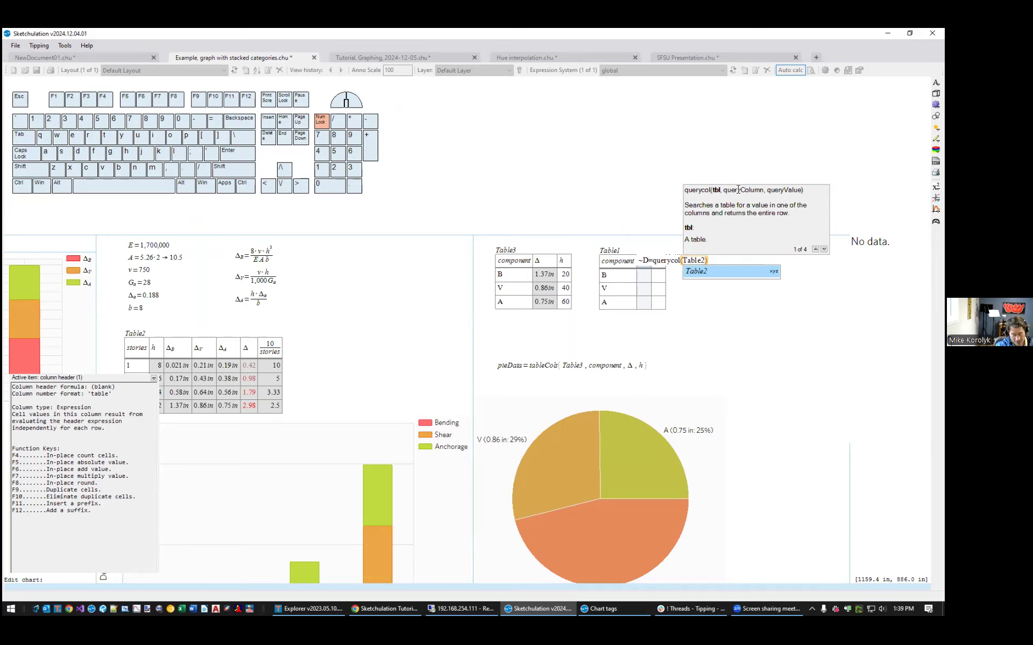
type(",")
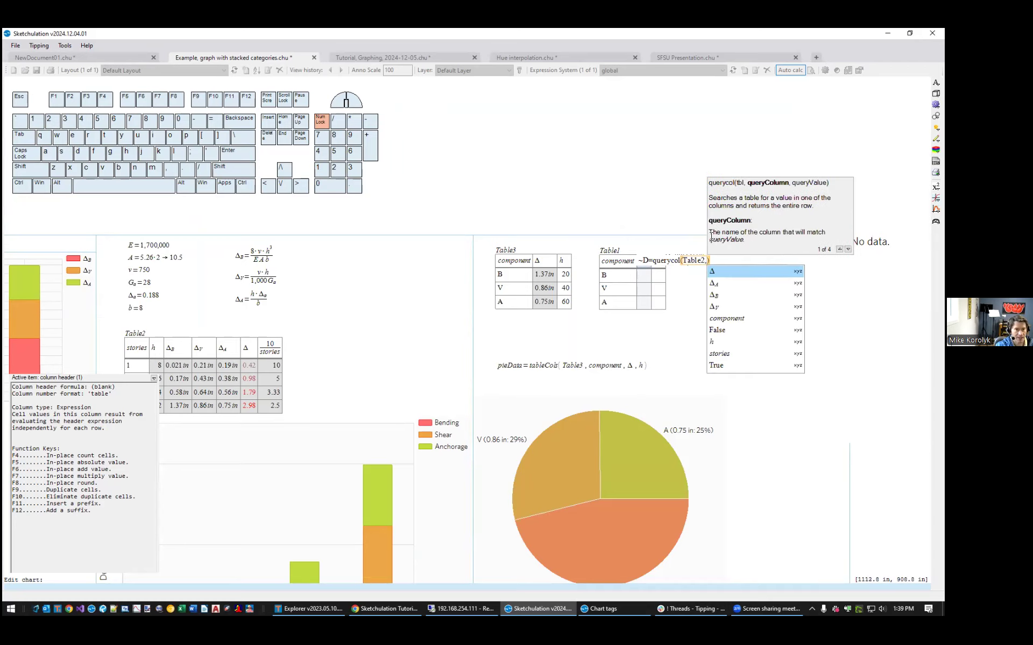
Set the querycol function's query column to stories and its query value to 4.
middle_click_drag(289, 347, 548, 258)
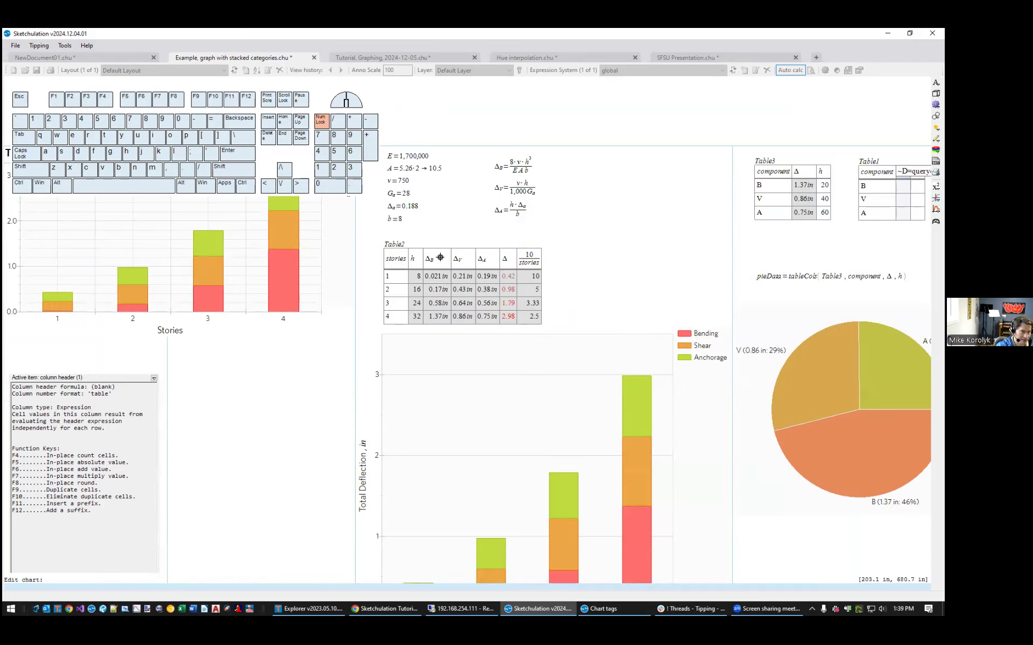
scroll(440, 257, "up", 1)
scroll(524, 300, "down", 2)
middle_click_drag(908, 214, 714, 252)
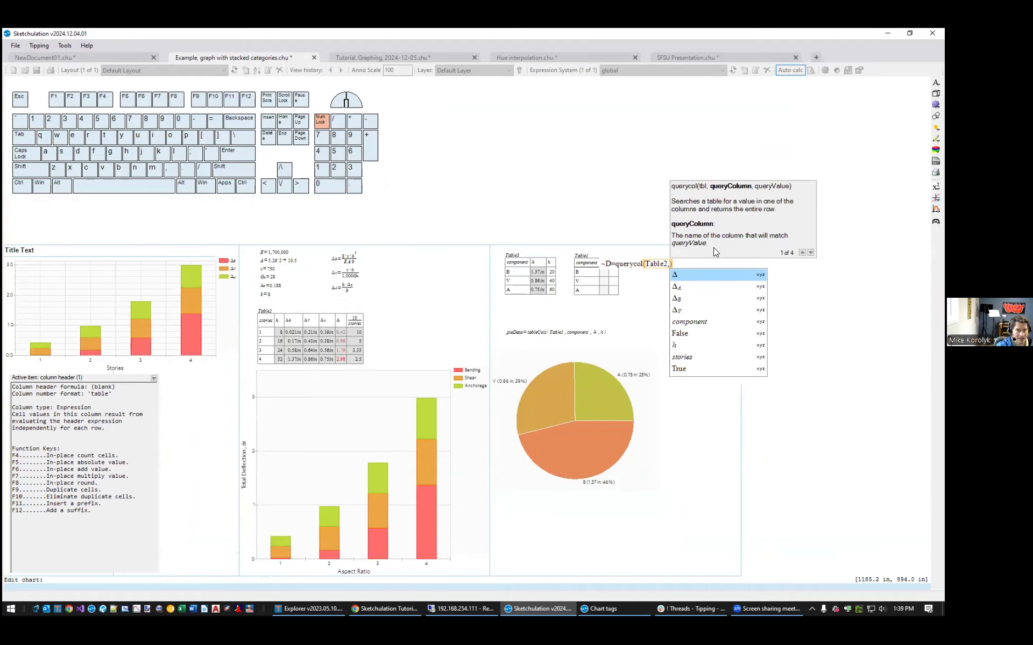
left_click(661, 263)
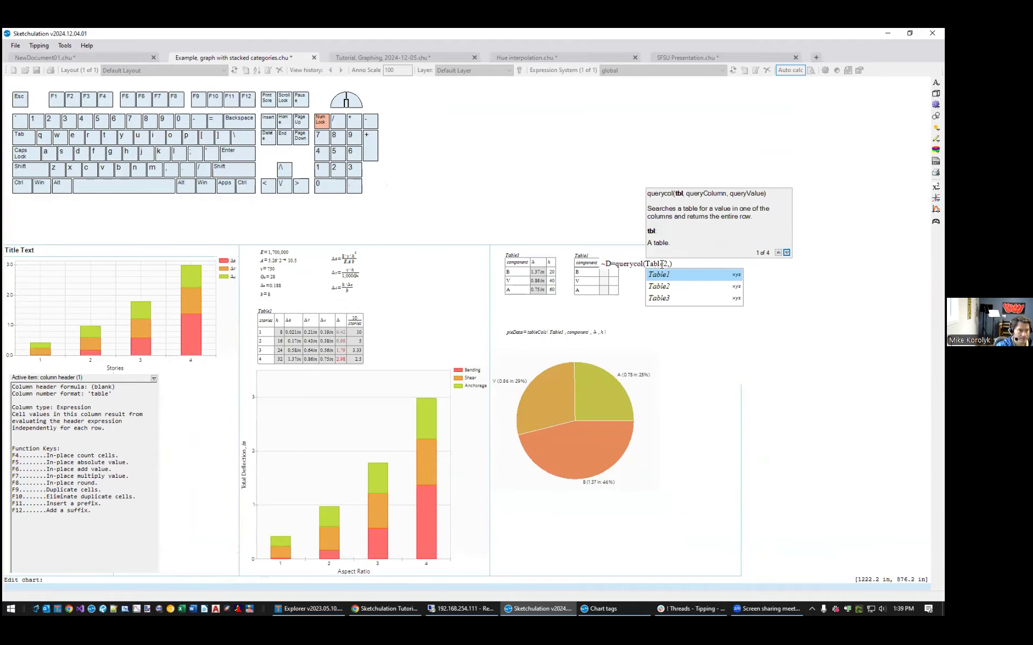
key("End")
key("Left")
key("Left")
key("Right")
type("s")
key("Tab")
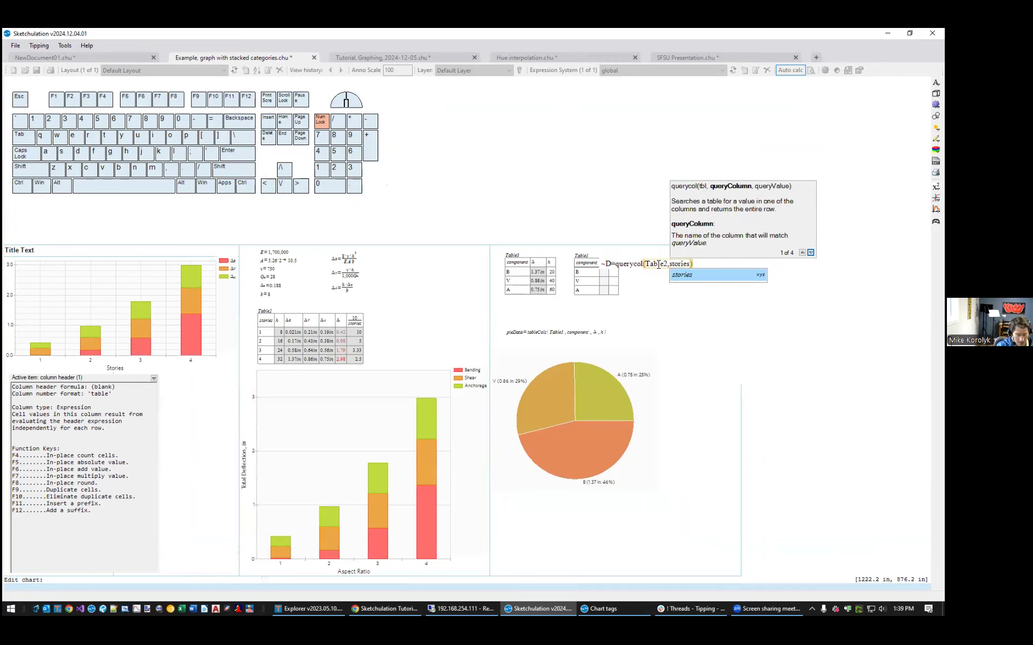
type(",4")
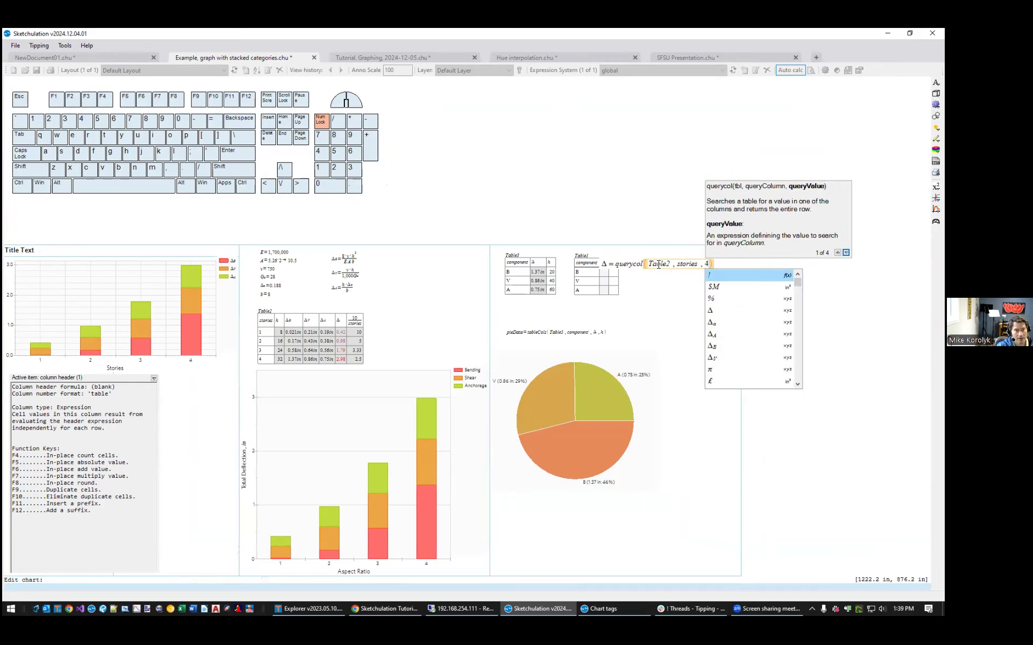
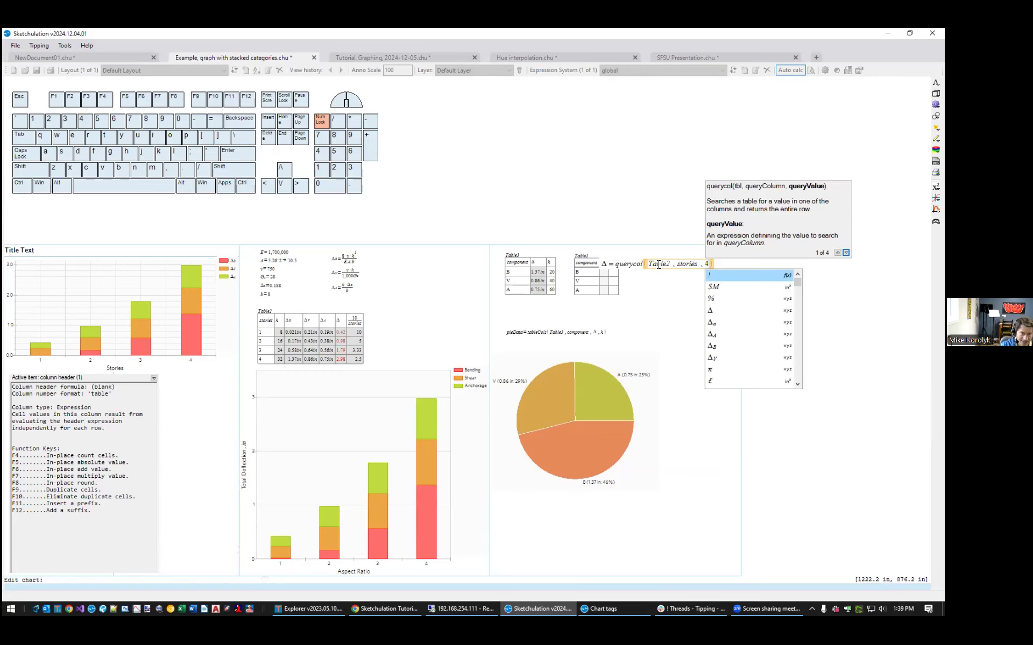
Set the querycol function's return column to "~D_" + component and commit Table1's Δ header.
type(",")
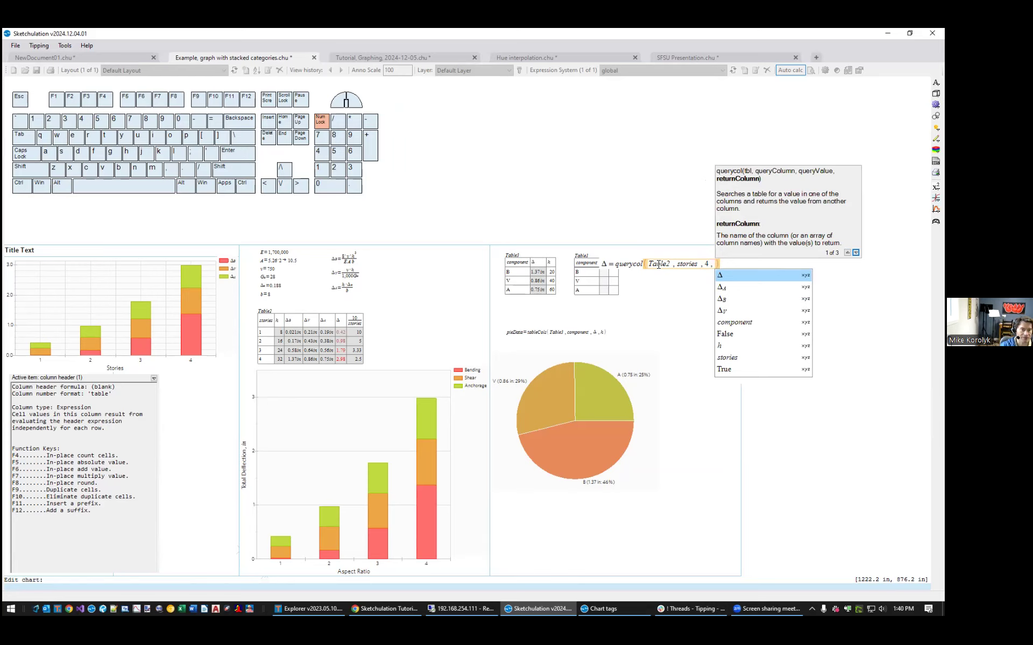
scroll(629, 295, "up", 3)
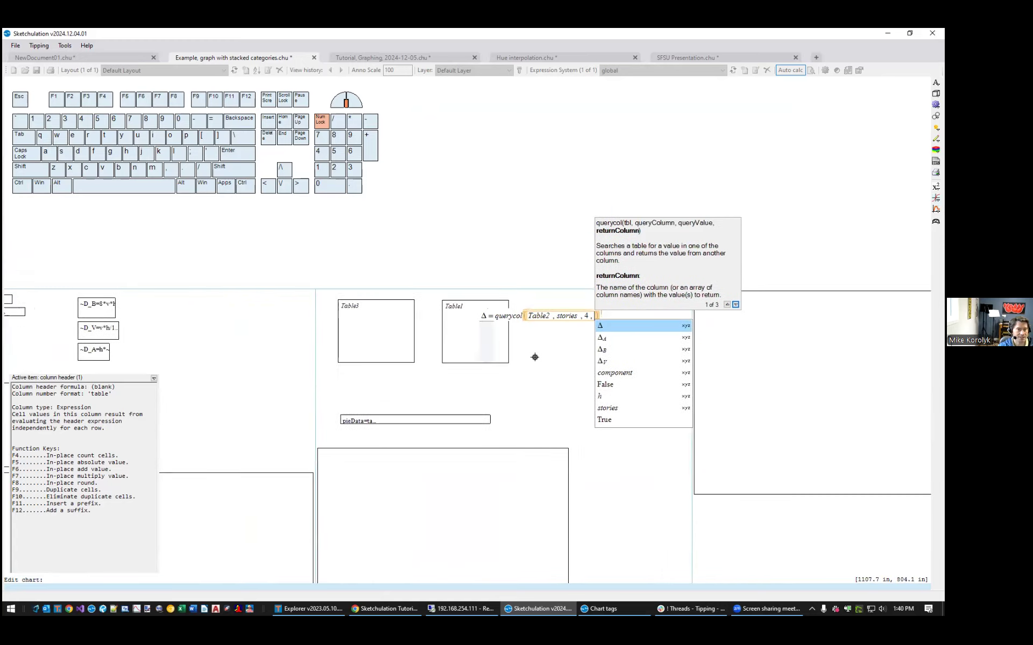
middle_click_drag(531, 360, 584, 321)
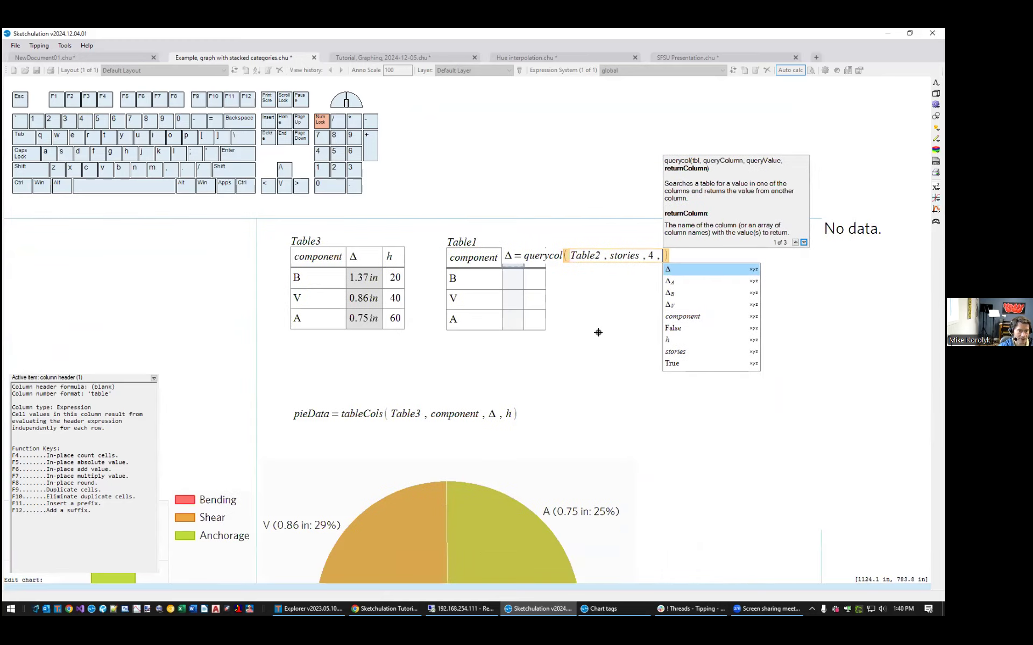
type("\"")
type("~D\"")
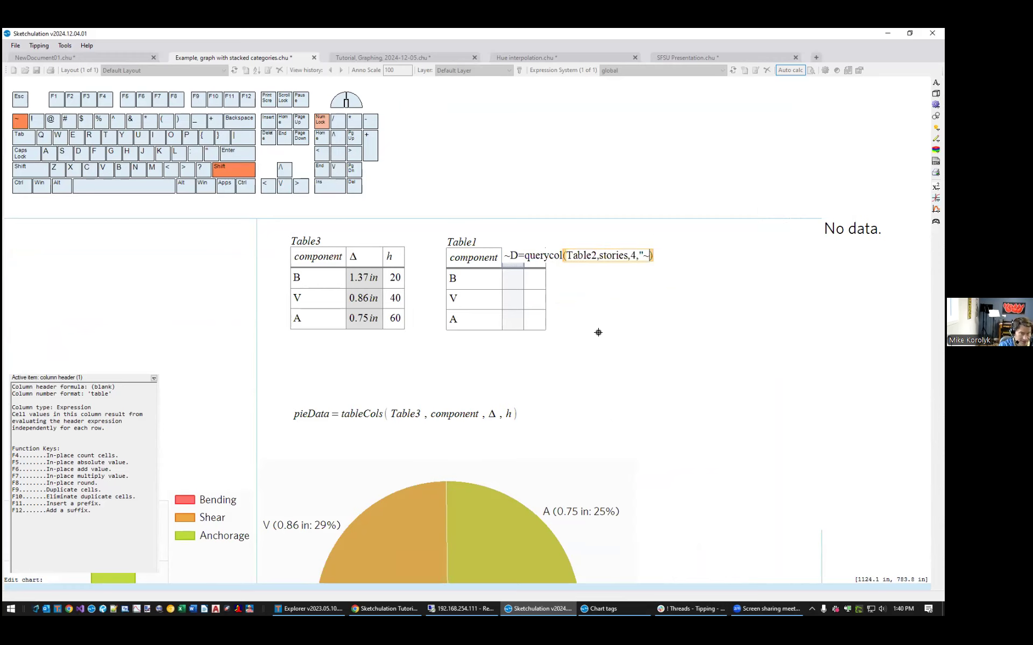
key("Left")
type("_")
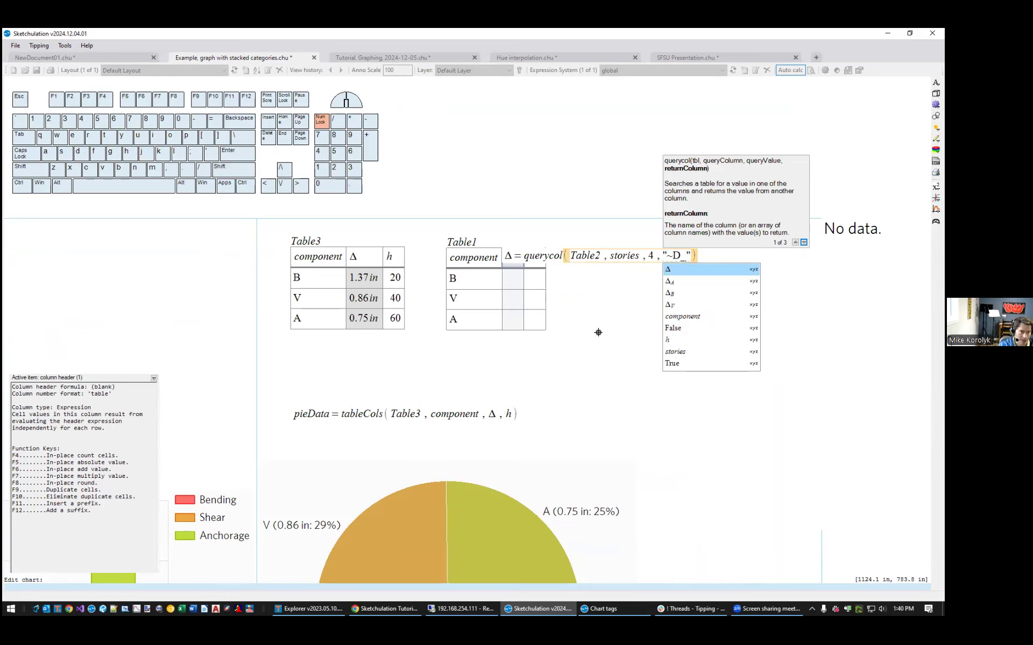
key("Right")
type("+ ")
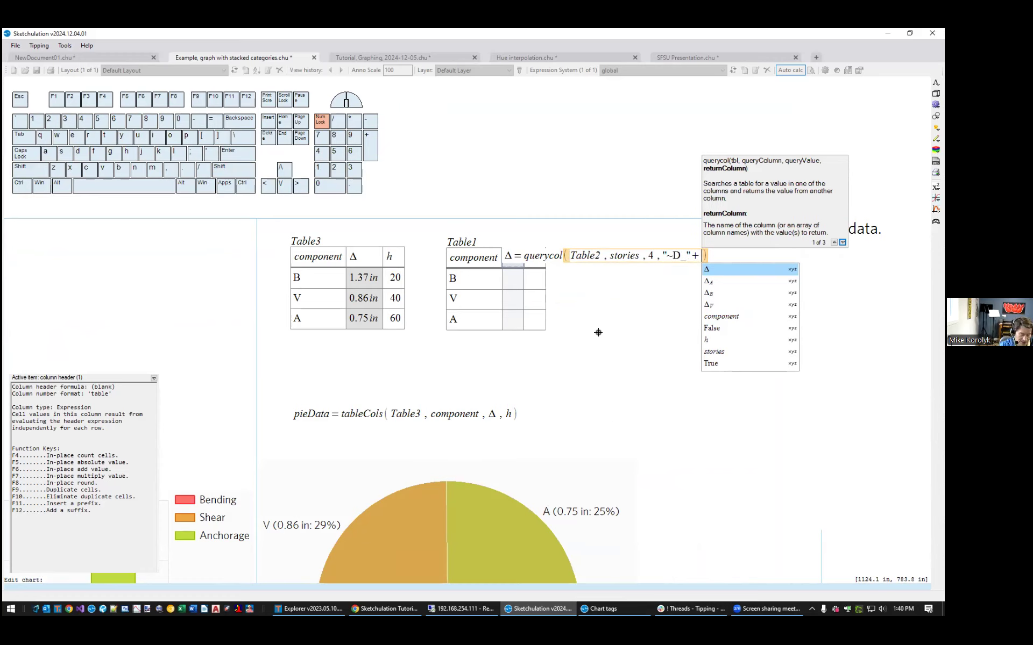
type("co")
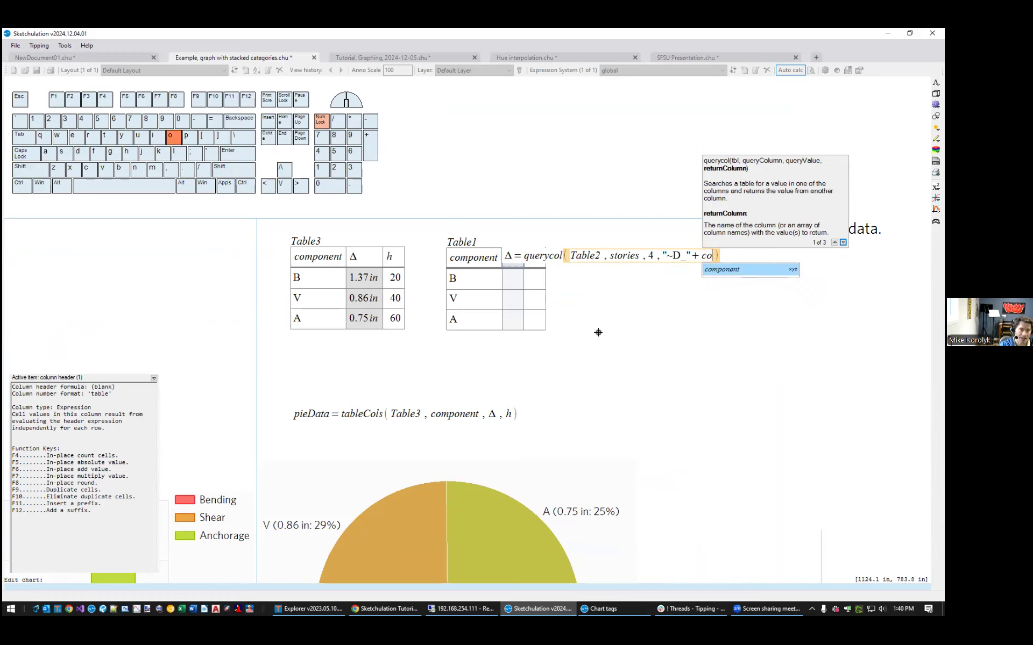
key("Tab")
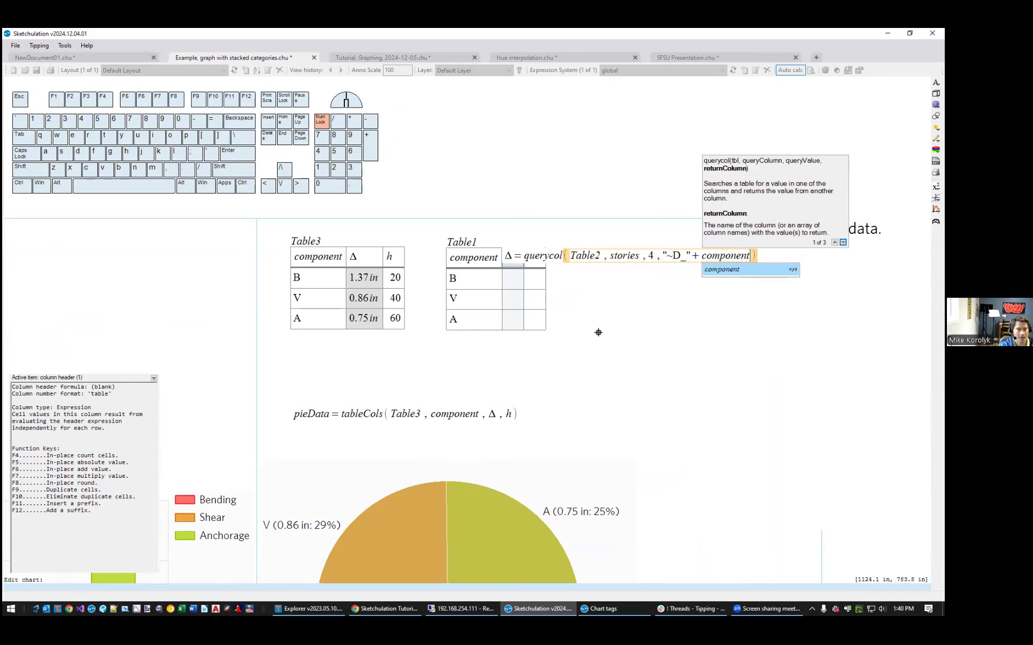
key("Return")
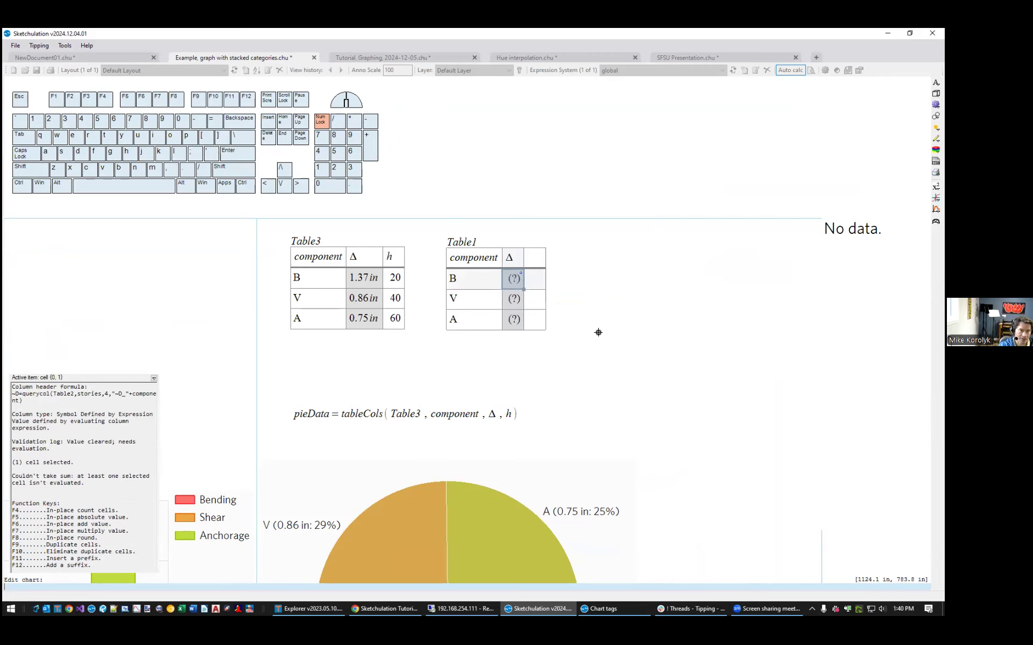
Read the validation log of Table1's Δ cells and inspect the data type of the stories cells in Table2.
key("Down")
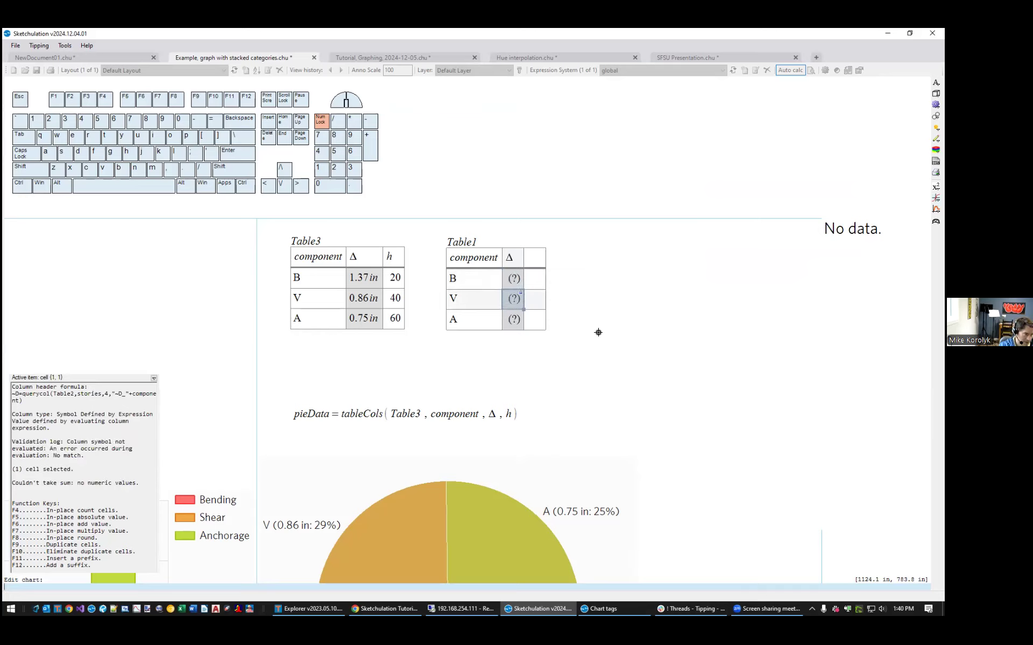
key("Up")
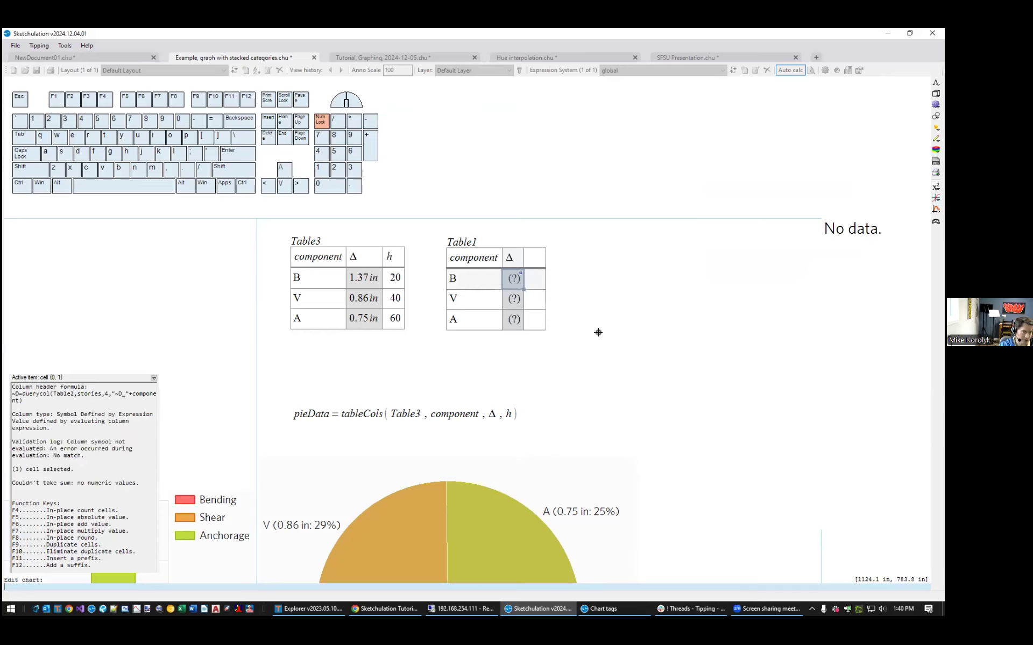
double_click(518, 259)
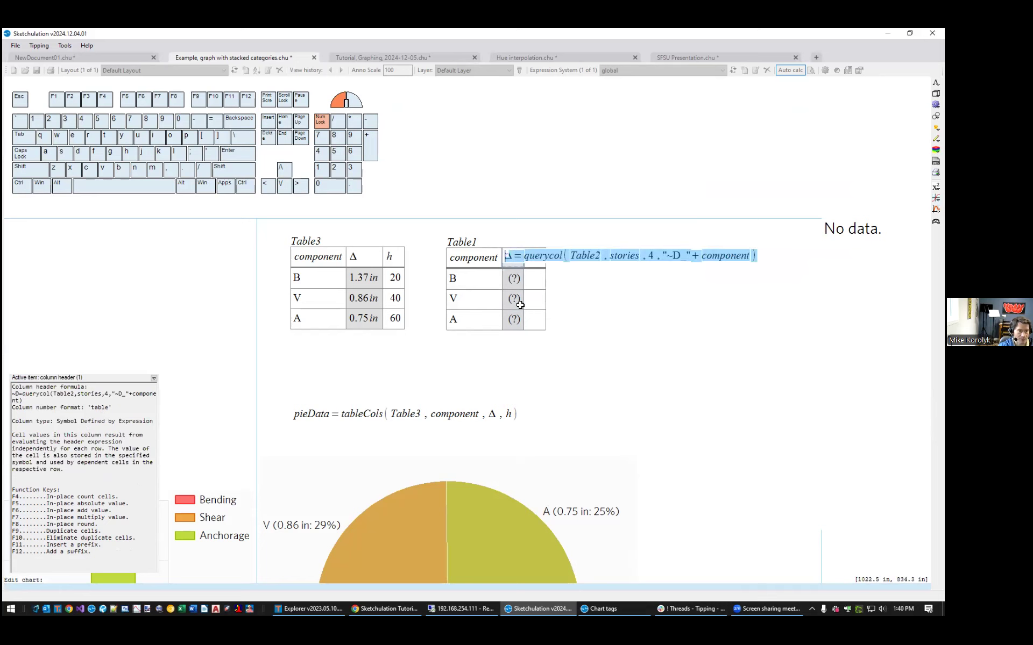
left_click(630, 256)
middle_click_drag(605, 375, 921, 307)
middle_click_drag(507, 343, 627, 309)
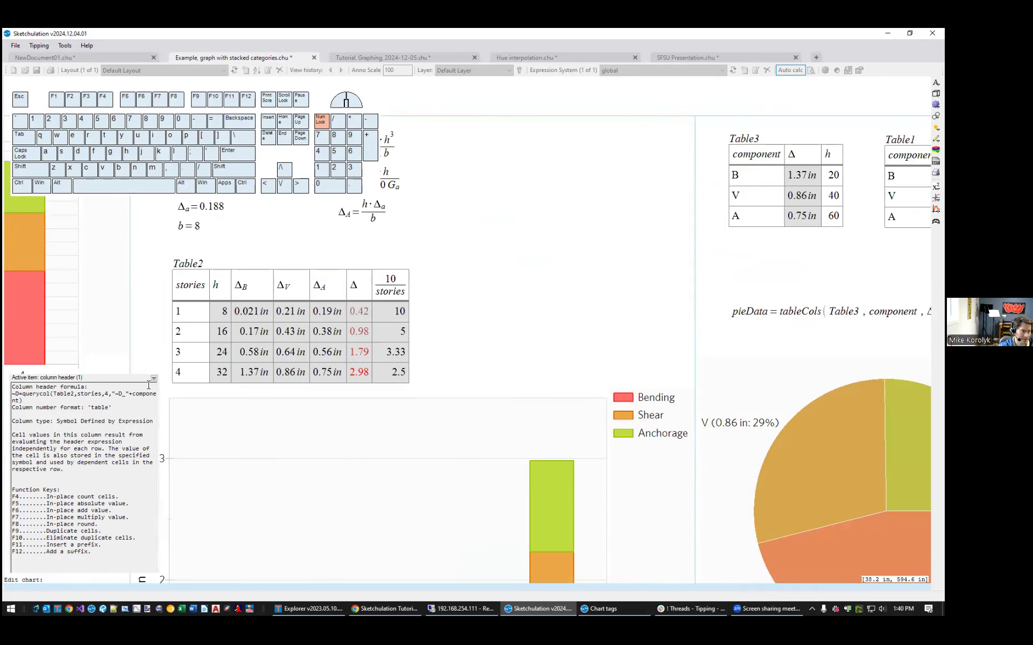
left_click(178, 378)
left_click(192, 334)
left_click(189, 371)
left_click(186, 337)
left_click(189, 370)
left_click(189, 354)
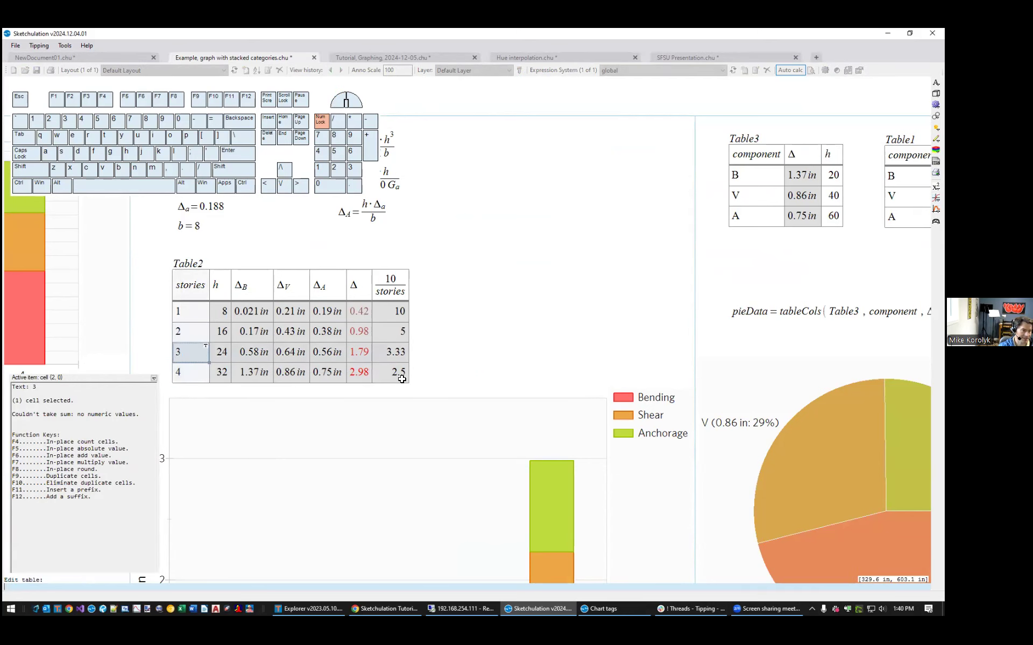
Enclose the query value in Table1's Δ header formula in quotation marks so it reads "4".
scroll(518, 387, "down", 2)
middle_click_drag(527, 387, 352, 406)
middle_click_drag(498, 374, 382, 395)
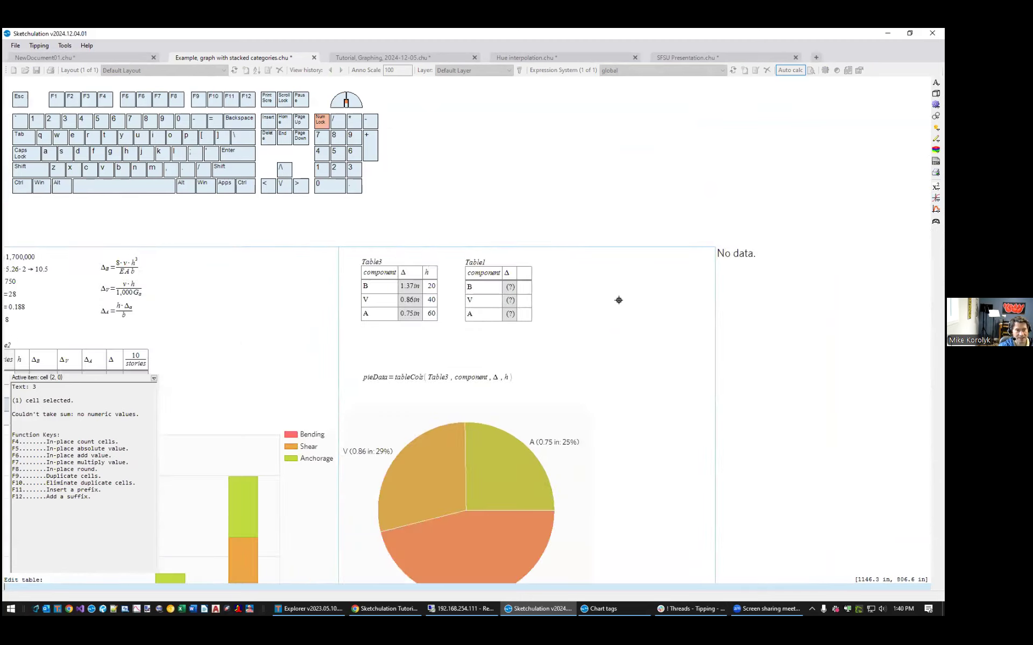
scroll(619, 300, "up", 1)
left_click(472, 256)
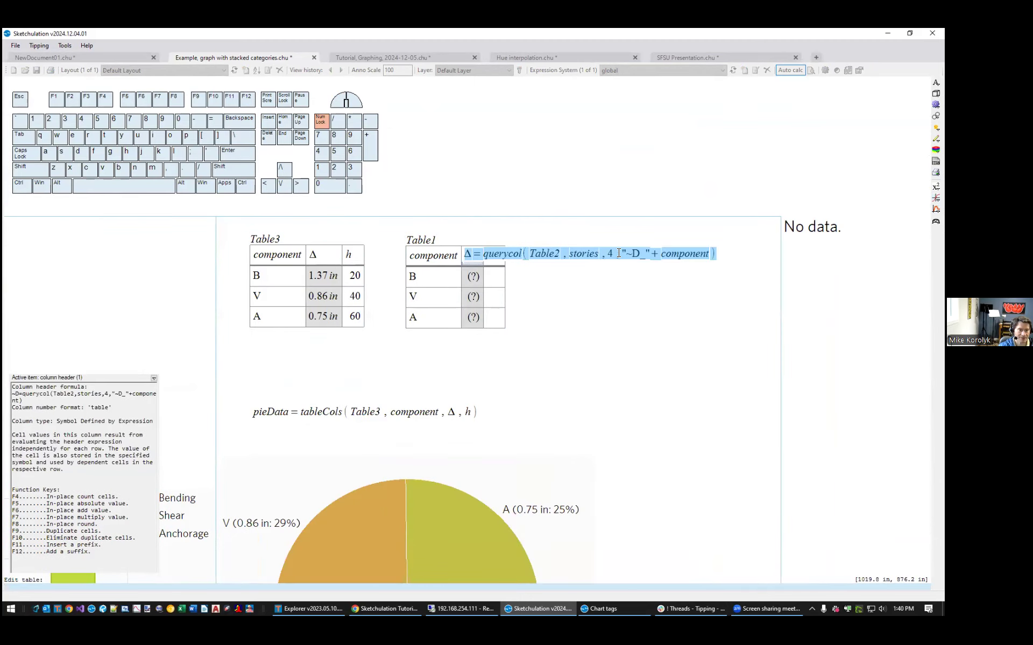
left_click(612, 255)
type("\"")
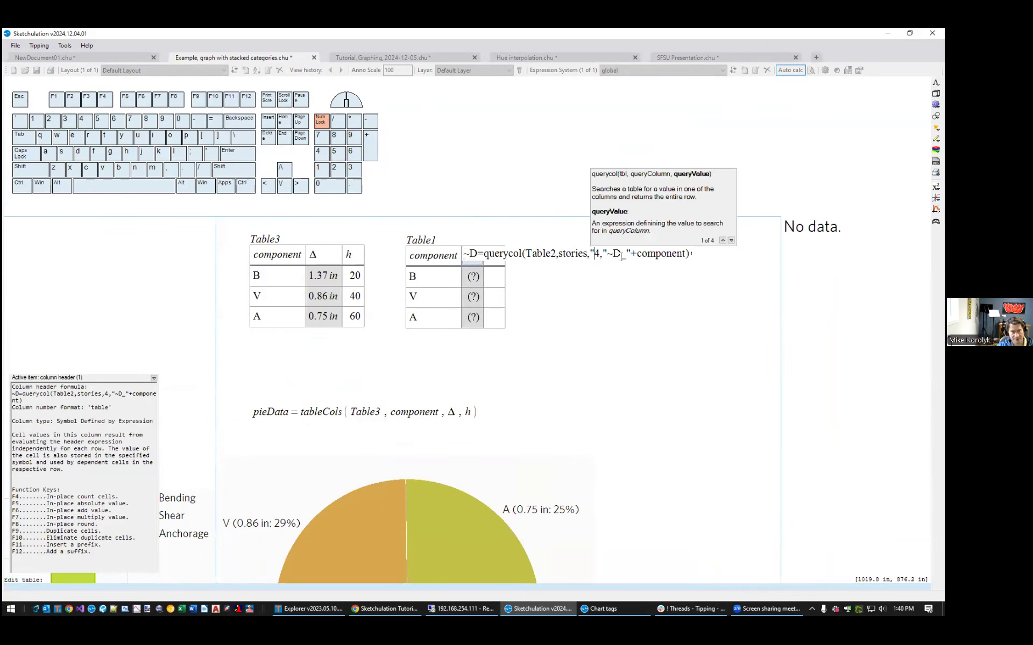
left_click(600, 253)
type("\"")
left_click(527, 306)
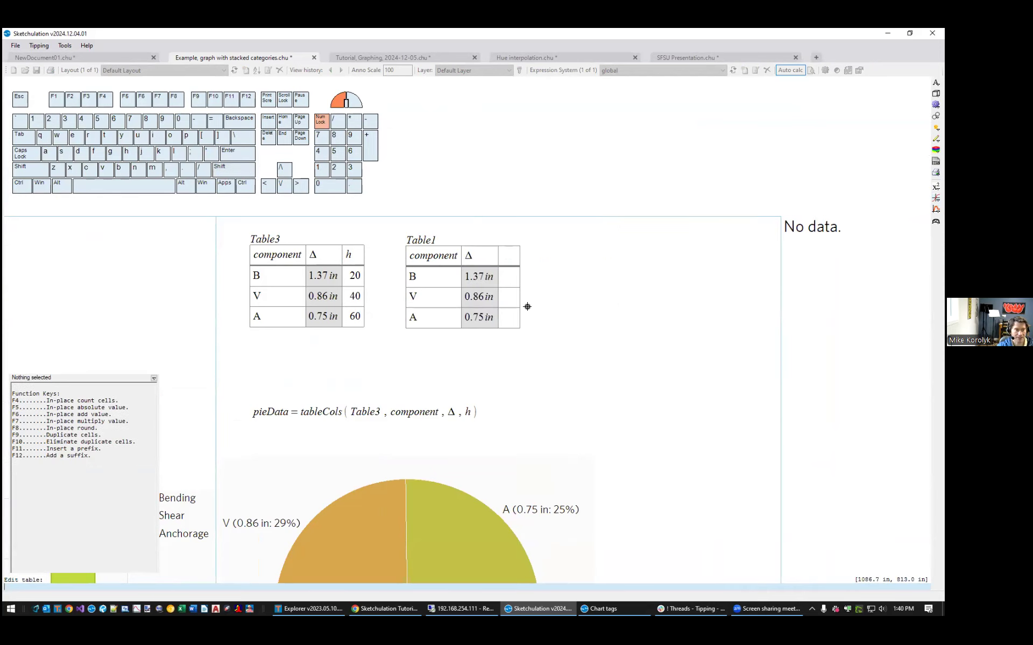
Check Table1's Δ cells for B, V and A against the four-story row of Table2.
left_click(486, 276)
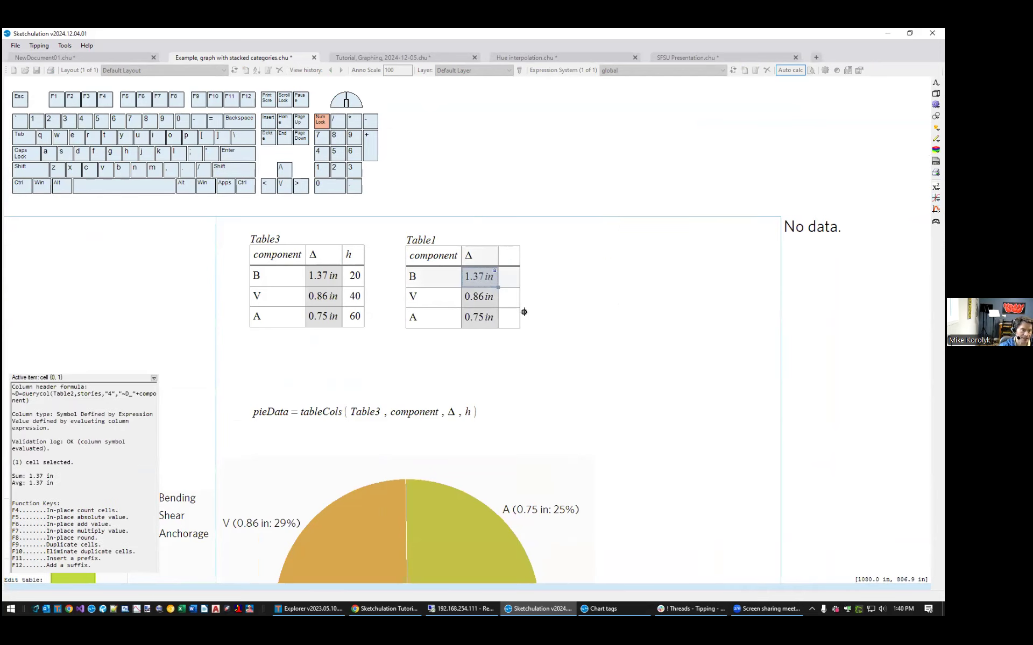
middle_click_drag(604, 310, 633, 309)
left_click(606, 277)
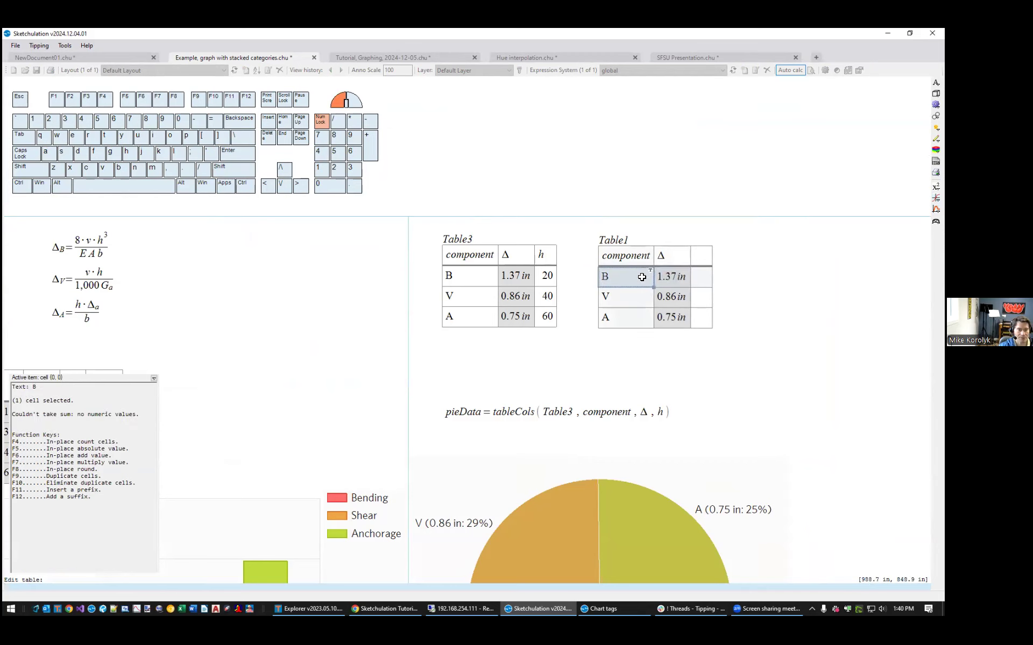
left_click_drag(637, 297, 628, 319)
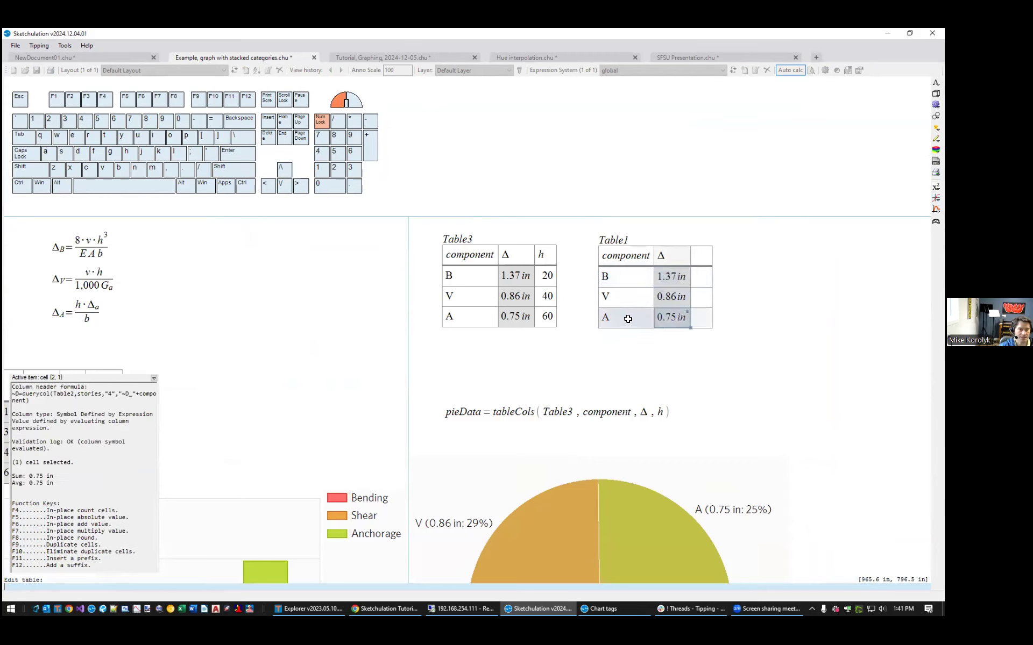
left_click(715, 328)
scroll(710, 331, "down", 2)
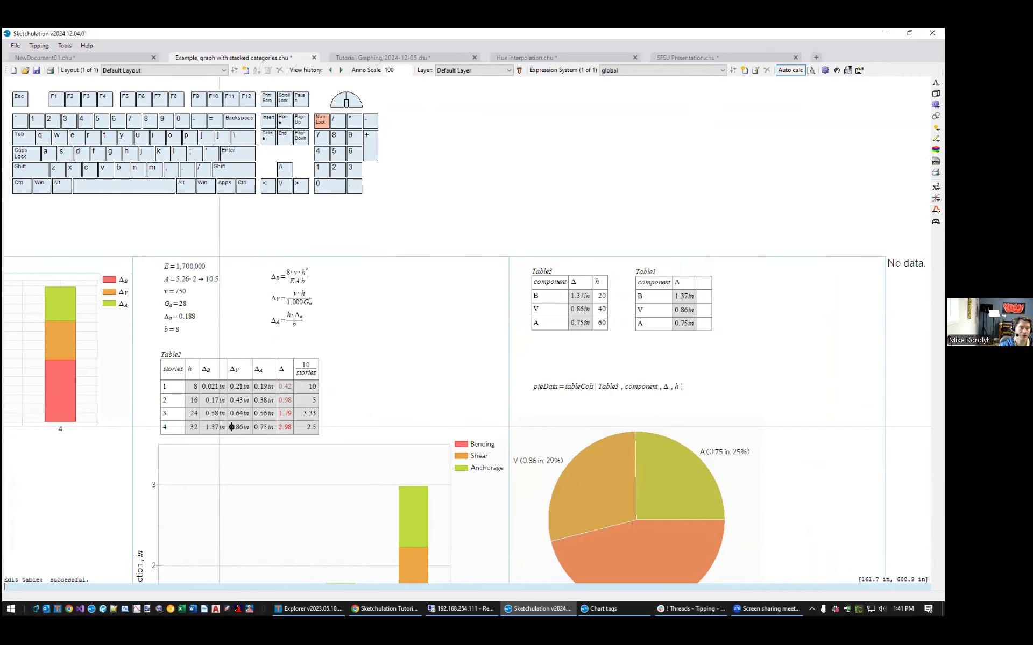
scroll(680, 337, "up", 1)
scroll(702, 332, "down", 1)
middle_click_drag(701, 332, 602, 281)
middle_click_drag(737, 289, 552, 341)
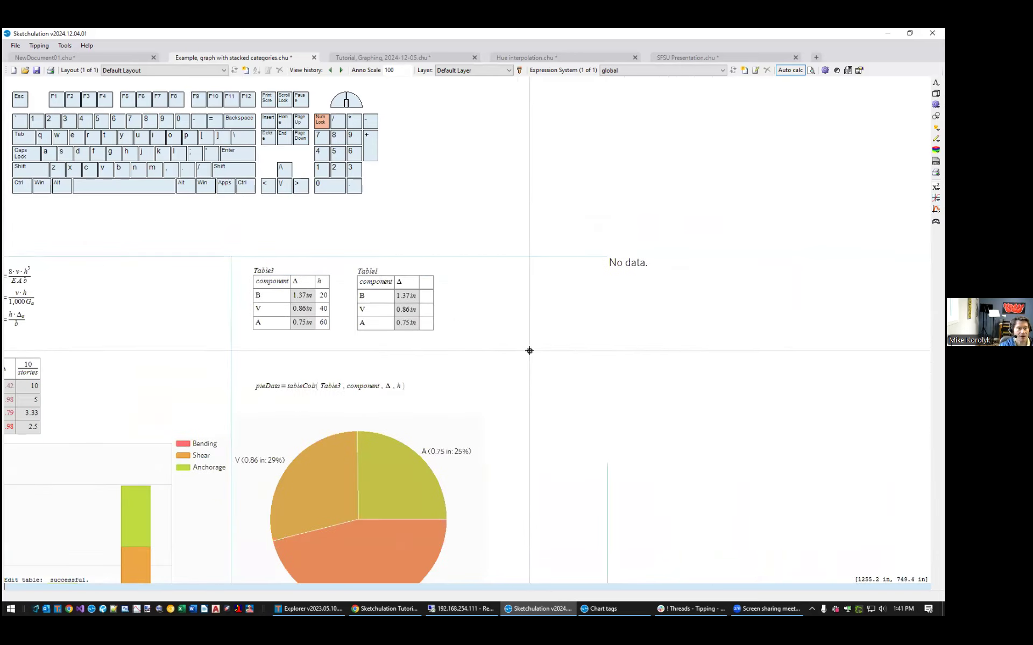
Select the empty pie chart and show its properties for editing.
left_click(410, 302)
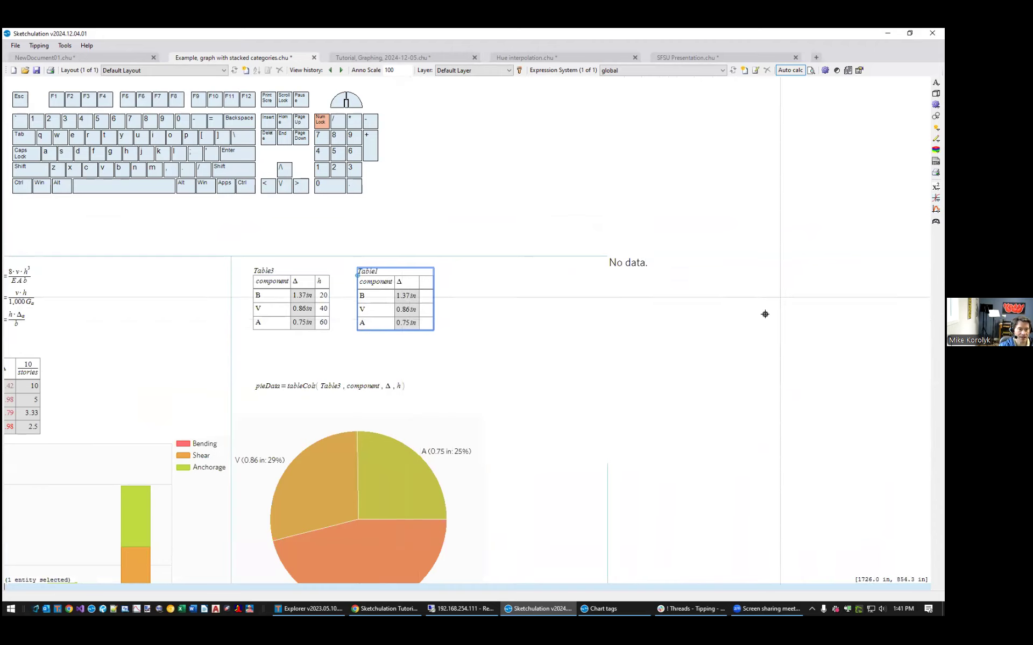
middle_click_drag(762, 311, 499, 311)
left_click(447, 304)
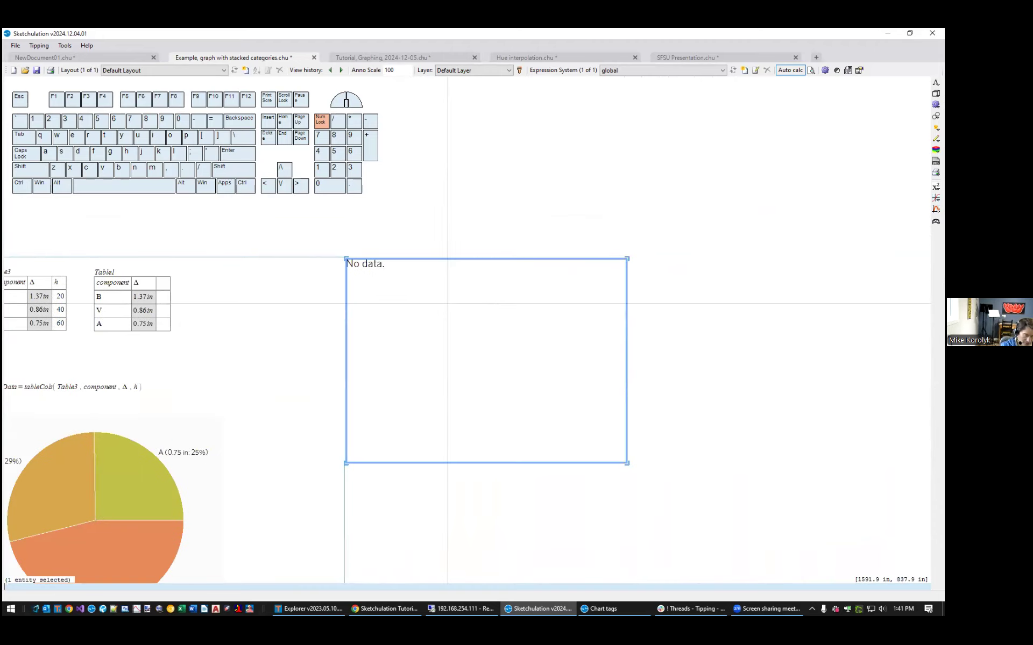
type("mo")
key("Return")
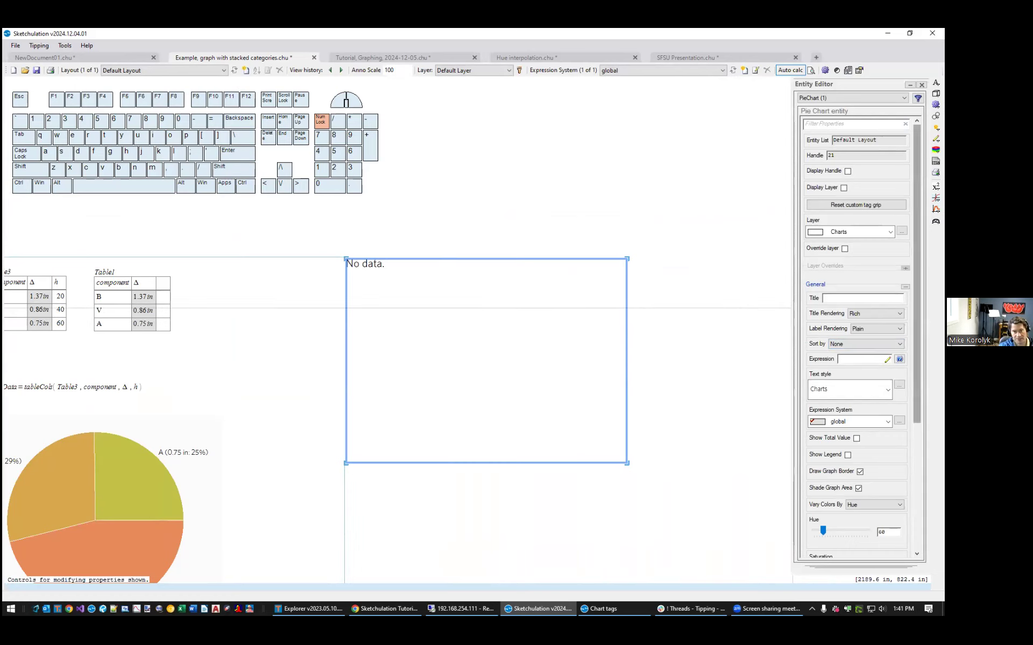
Read the pie chart's expression help on required category and value columns and optional hue, saturation and luminance columns.
scroll(840, 334, "down", 1)
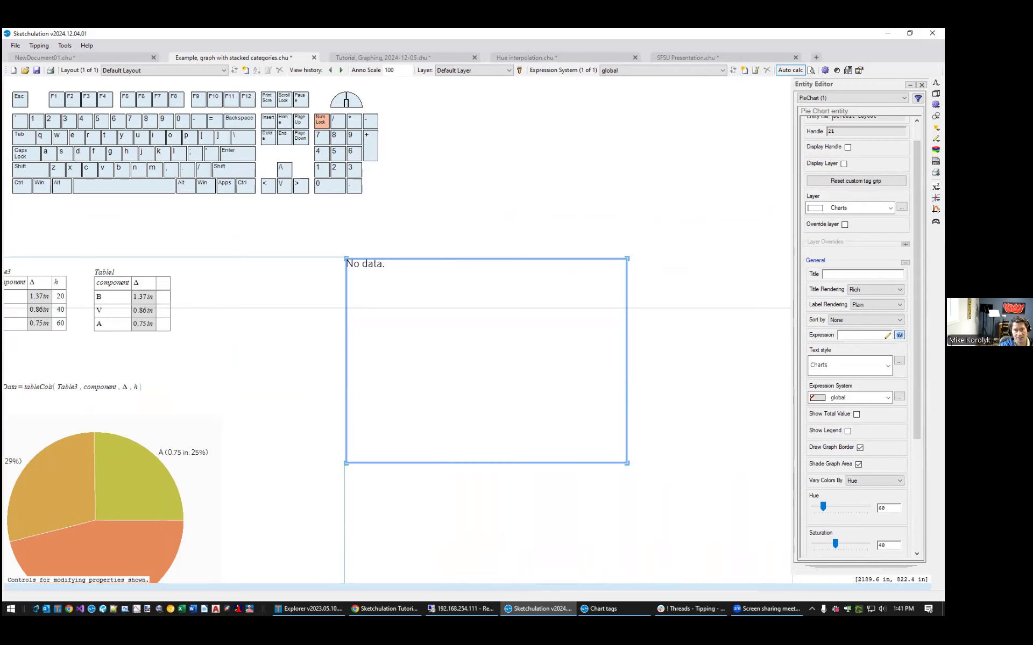
left_click(898, 335)
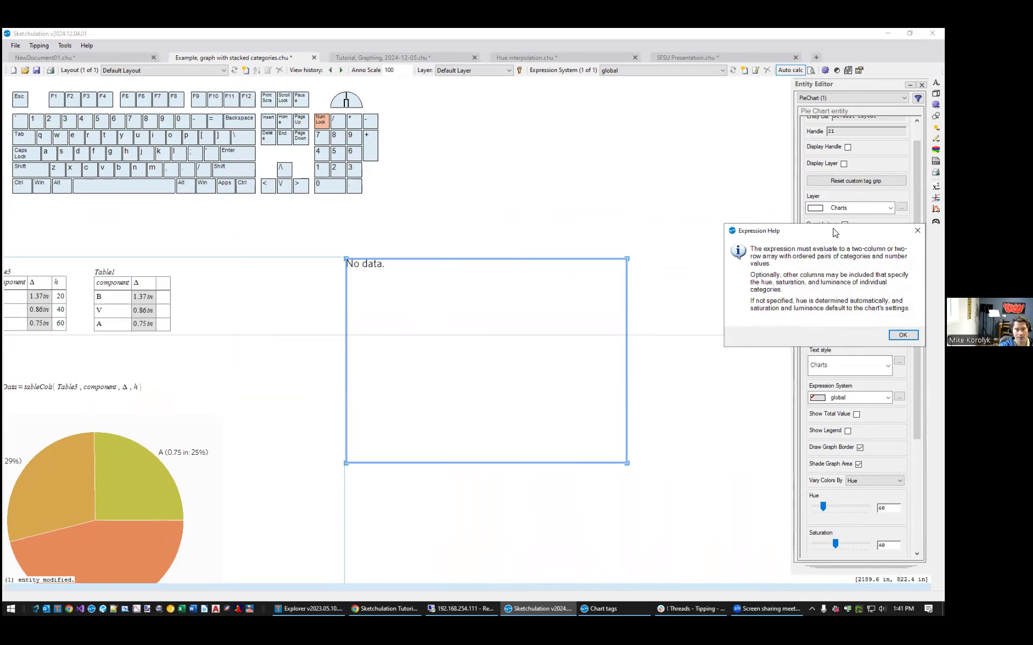
left_click(787, 256)
left_click_drag(788, 256, 705, 136)
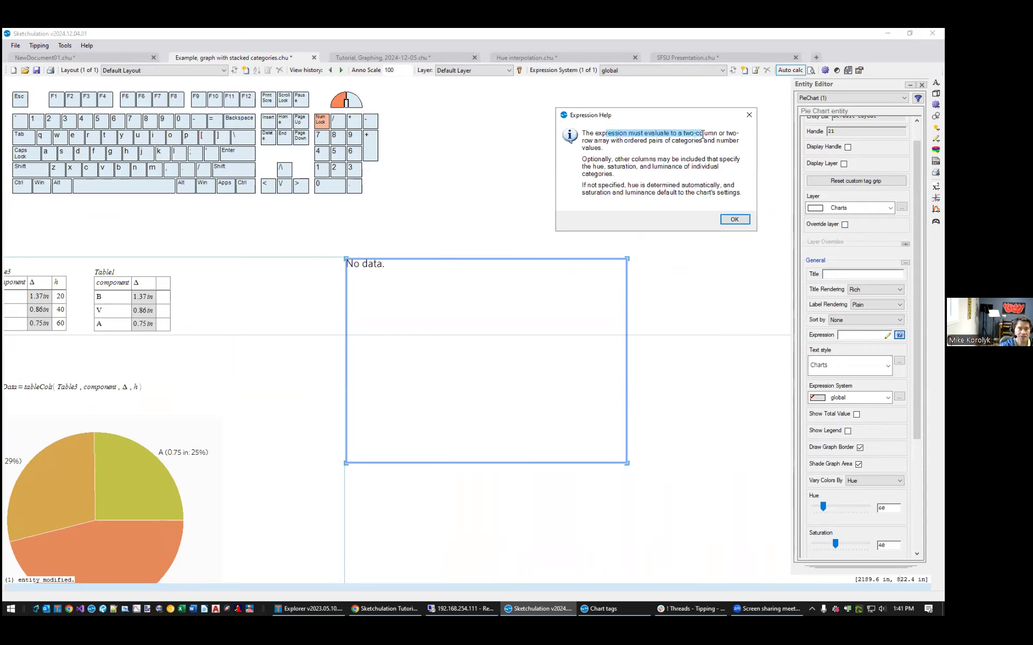
left_click(618, 137)
double_click(605, 139)
double_click(644, 136)
double_click(689, 141)
double_click(591, 148)
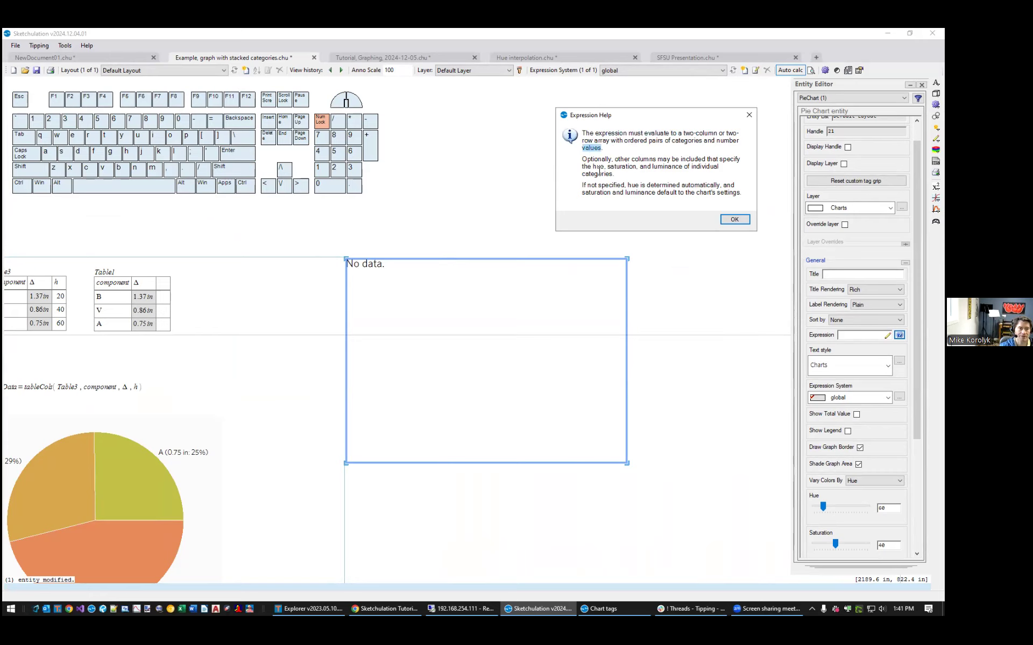
left_click_drag(586, 160, 659, 185)
left_click(679, 168)
double_click(659, 186)
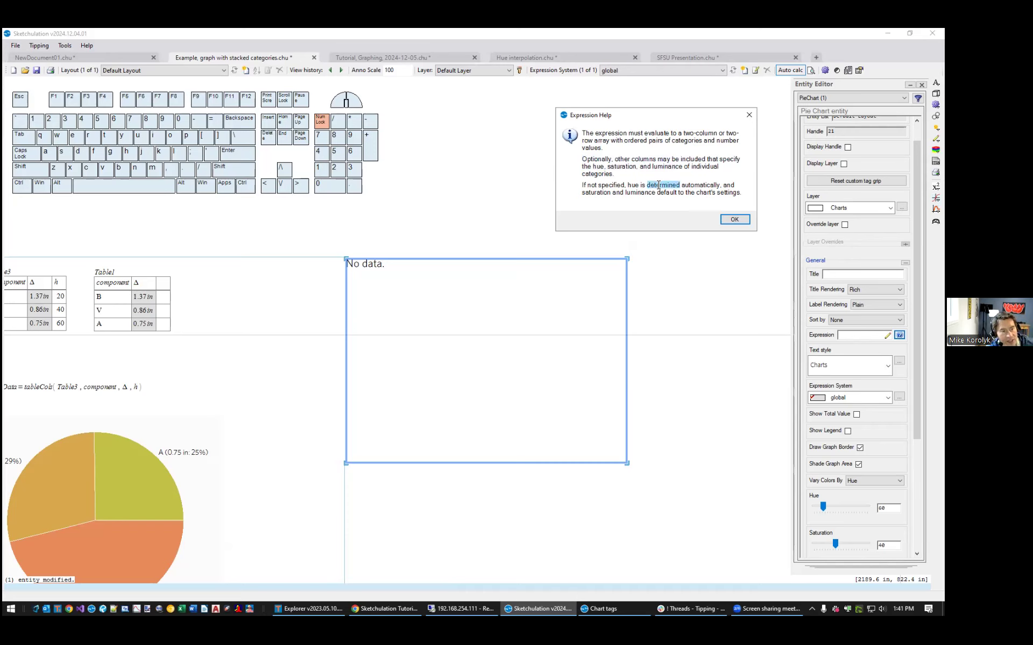
left_click_drag(590, 185, 659, 189)
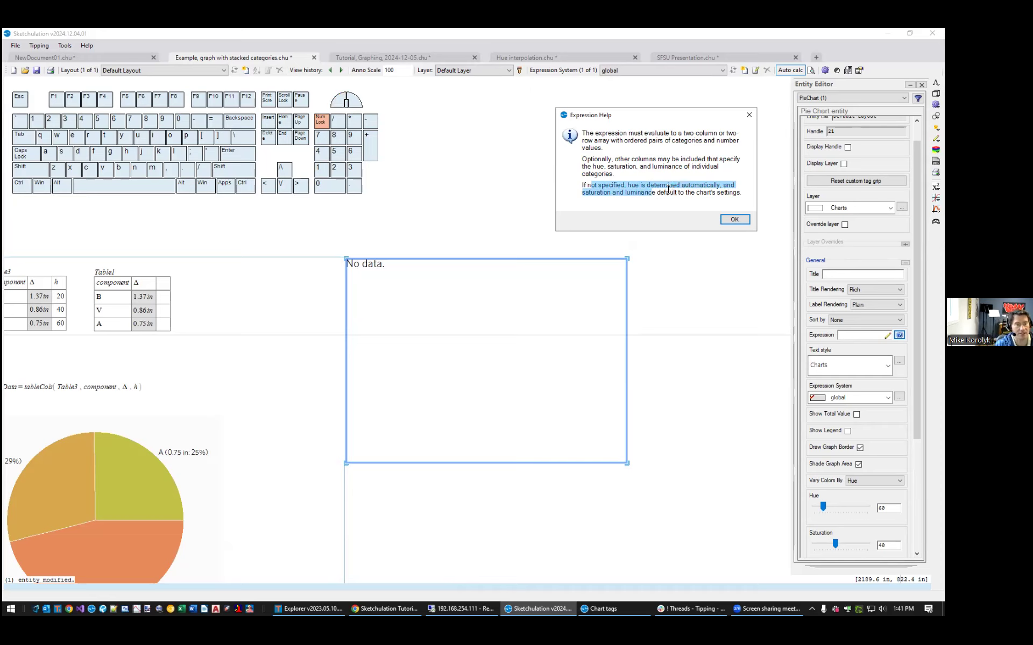
left_click(735, 219)
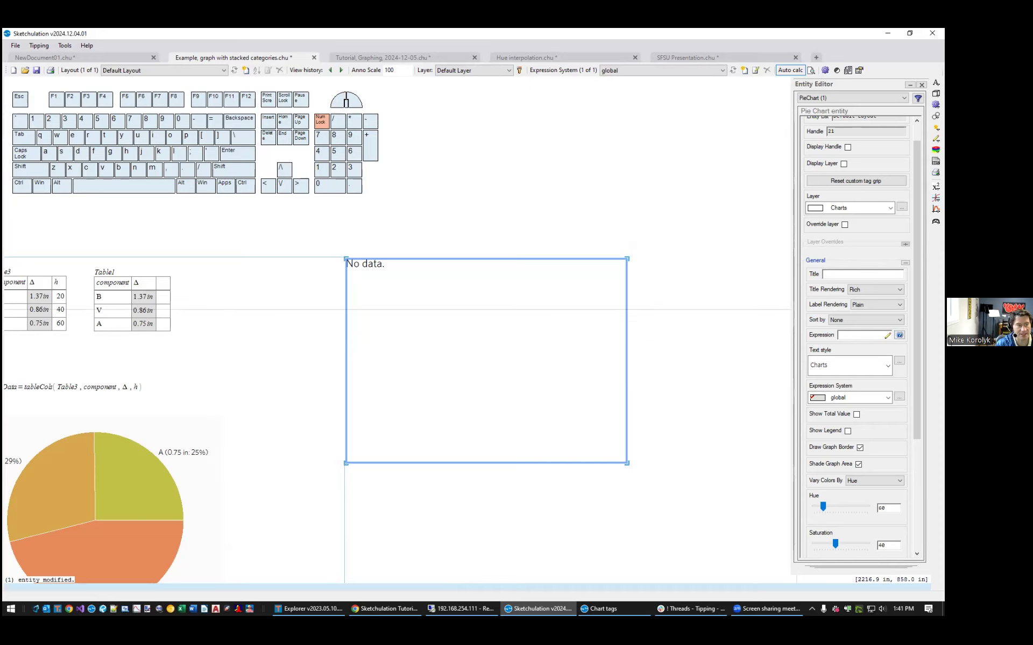
Insert a new math expression in the space between Table1 and the existing pie chart.
middle_click_drag(342, 350, 499, 326)
scroll(272, 345, "up", 2)
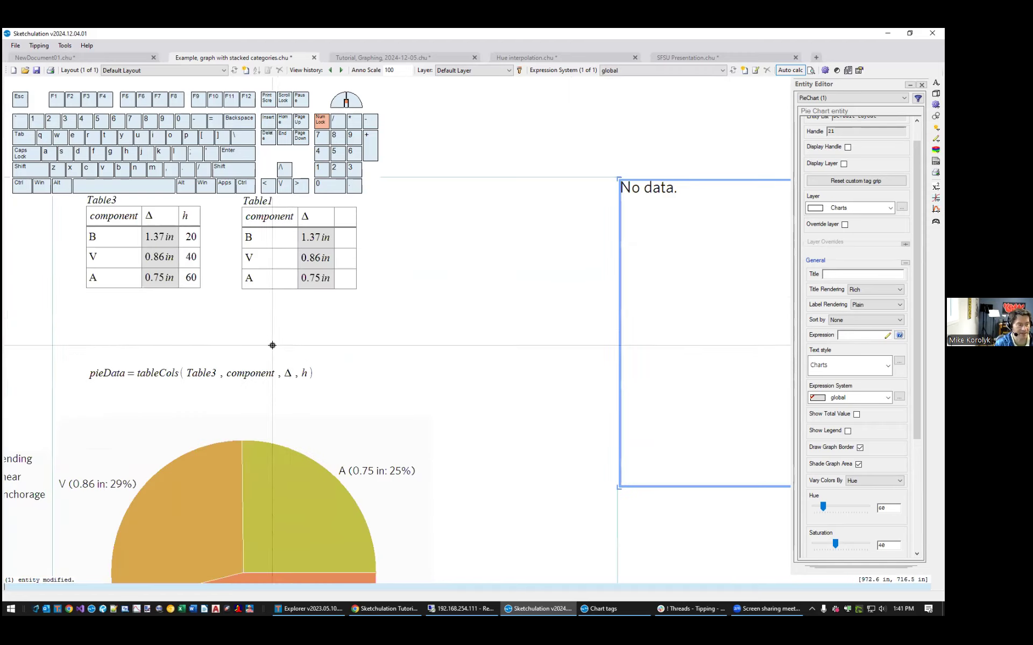
middle_click_drag(311, 343, 339, 267)
left_click(177, 299)
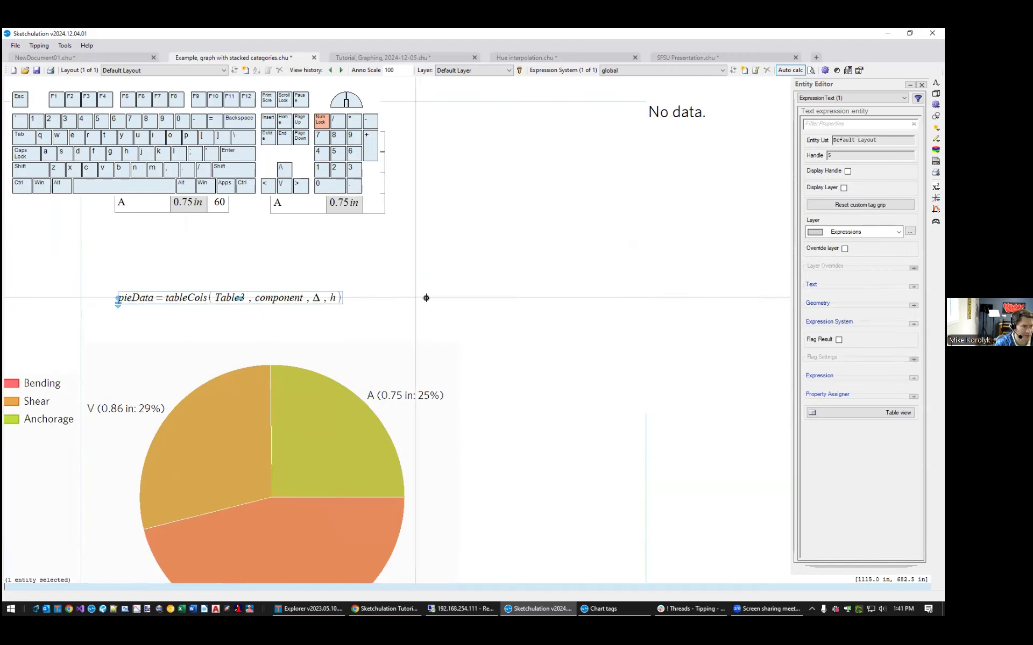
scroll(418, 298, "down", 2)
scroll(391, 299, "up", 2)
key("Escape")
middle_click_drag(421, 292, 464, 304)
type("xt")
key("Return")
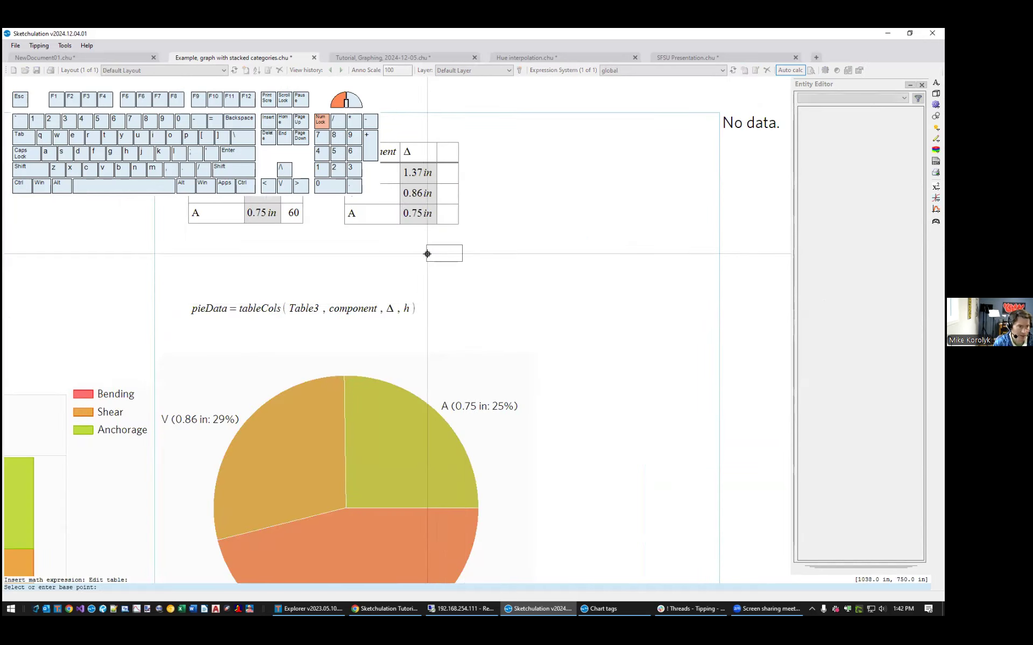
left_click(427, 253)
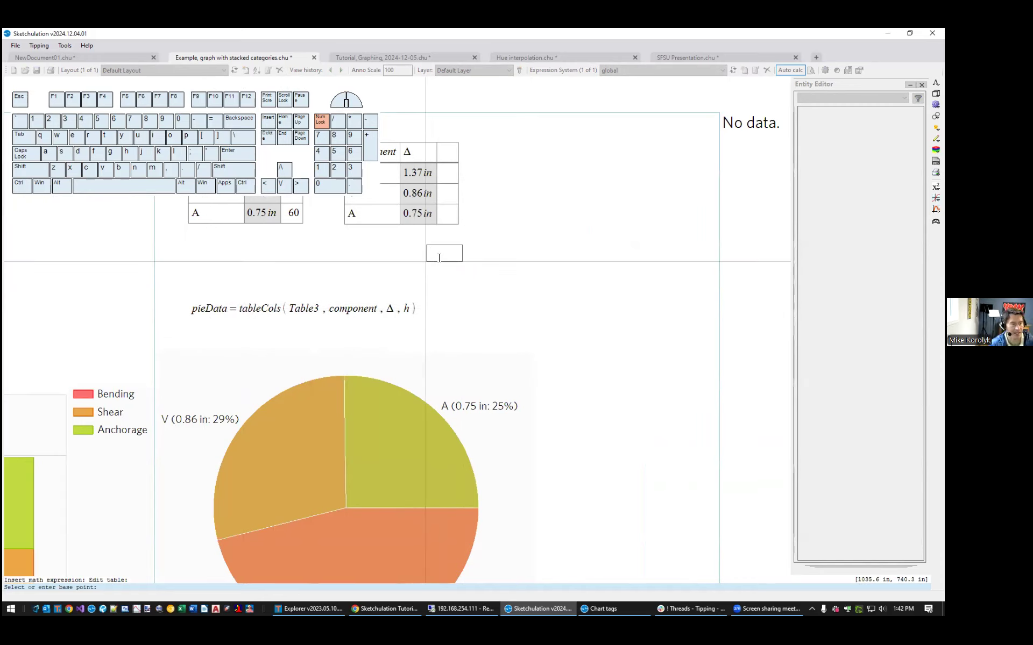
Begin the expression as pieData1 = tableCols(), using the suggested names.
type("pie")
key("Tab")
type("1 = ")
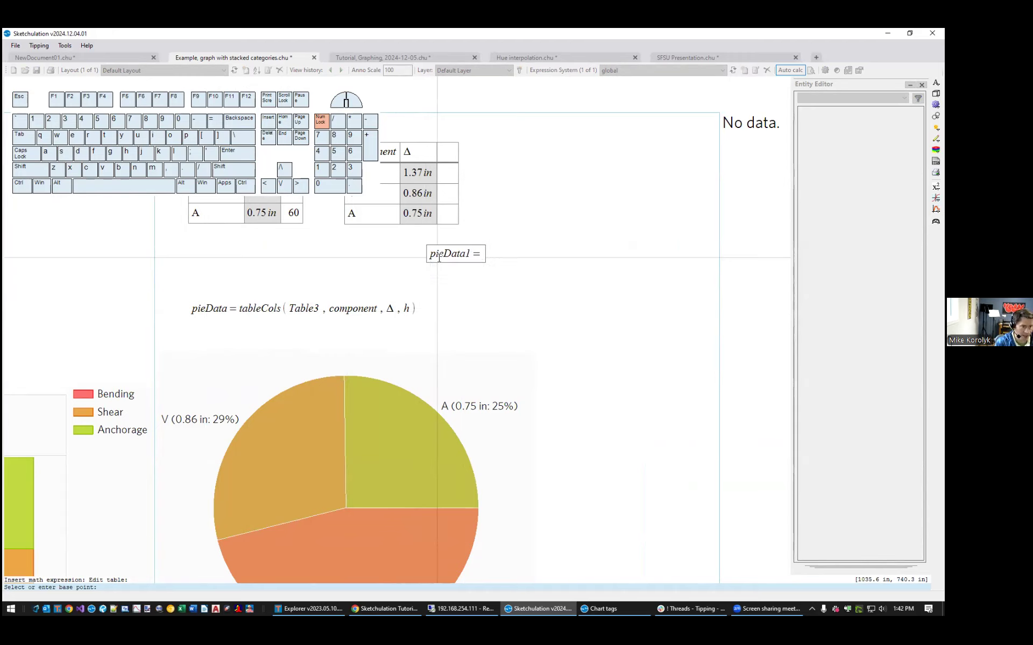
type("tab")
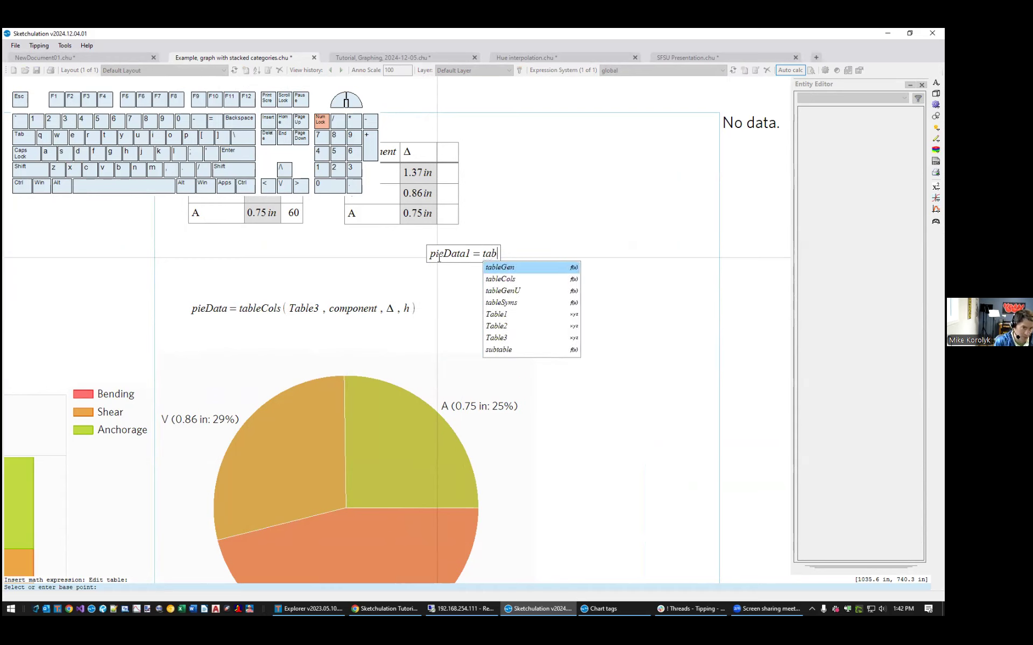
key("Down")
key("Tab")
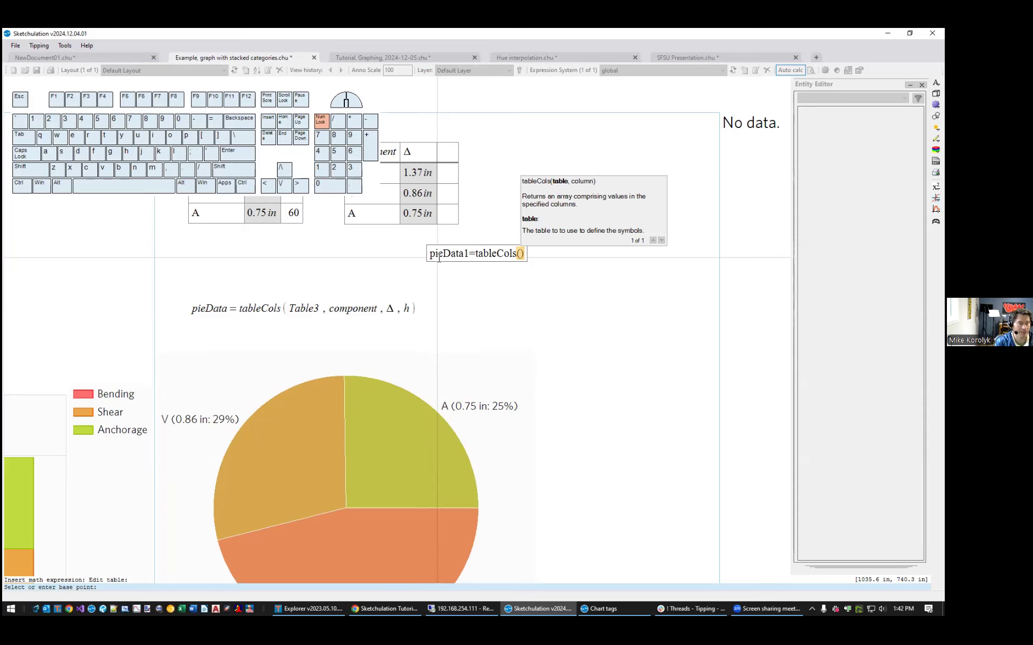
Set Table1 as the table argument of pieData1's tableCols function.
middle_click_drag(477, 351, 532, 408)
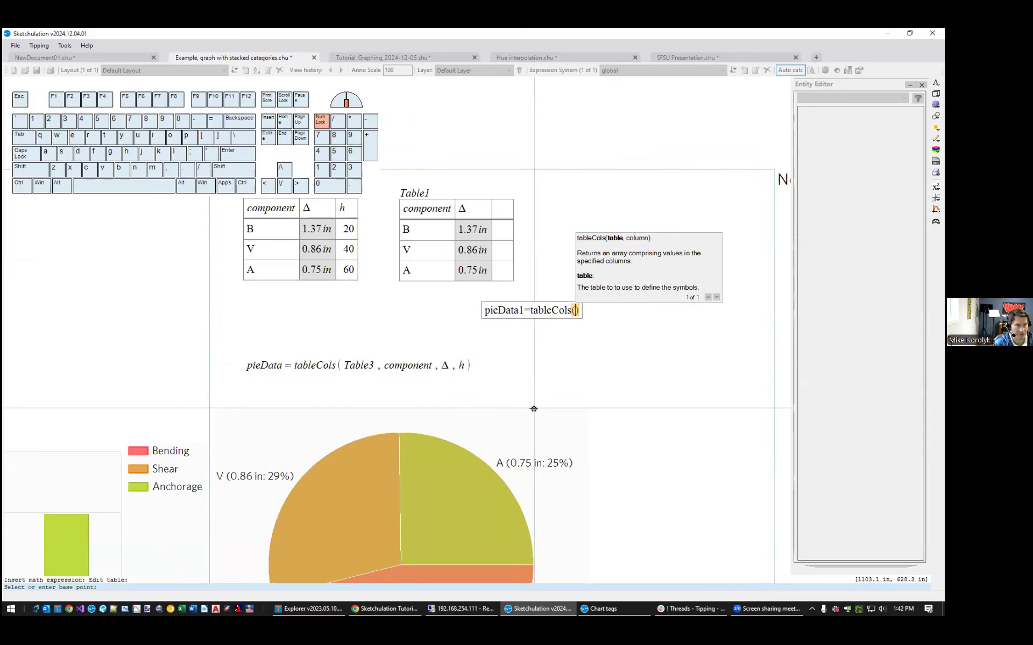
type("t")
key("Tab")
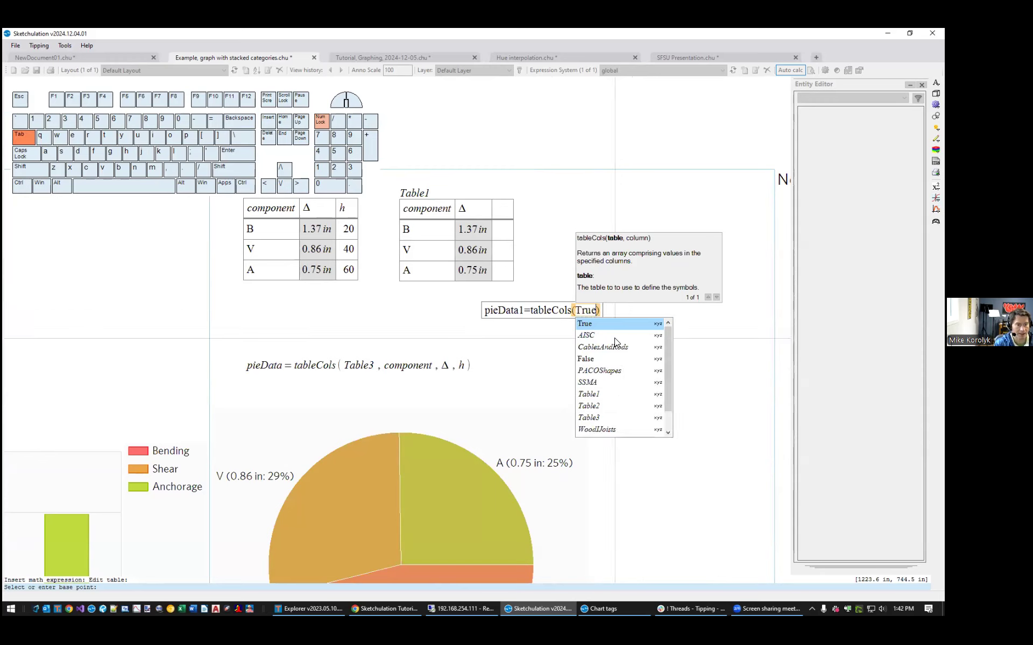
key("BackSpace")
key("BackSpace")
key("BackSpace")
type("a")
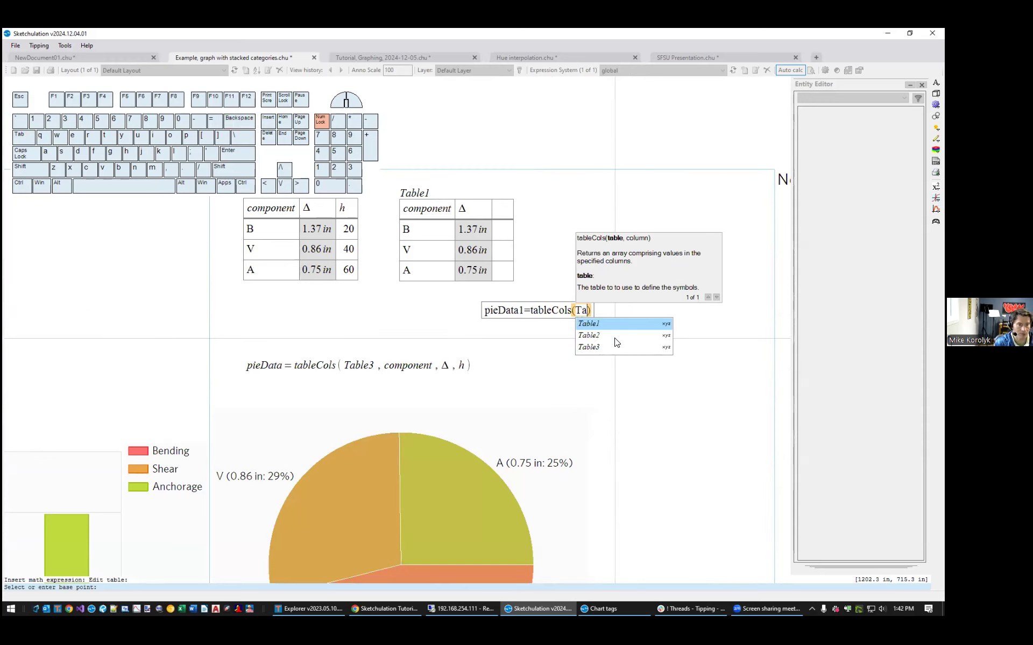
key("Tab")
type(",")
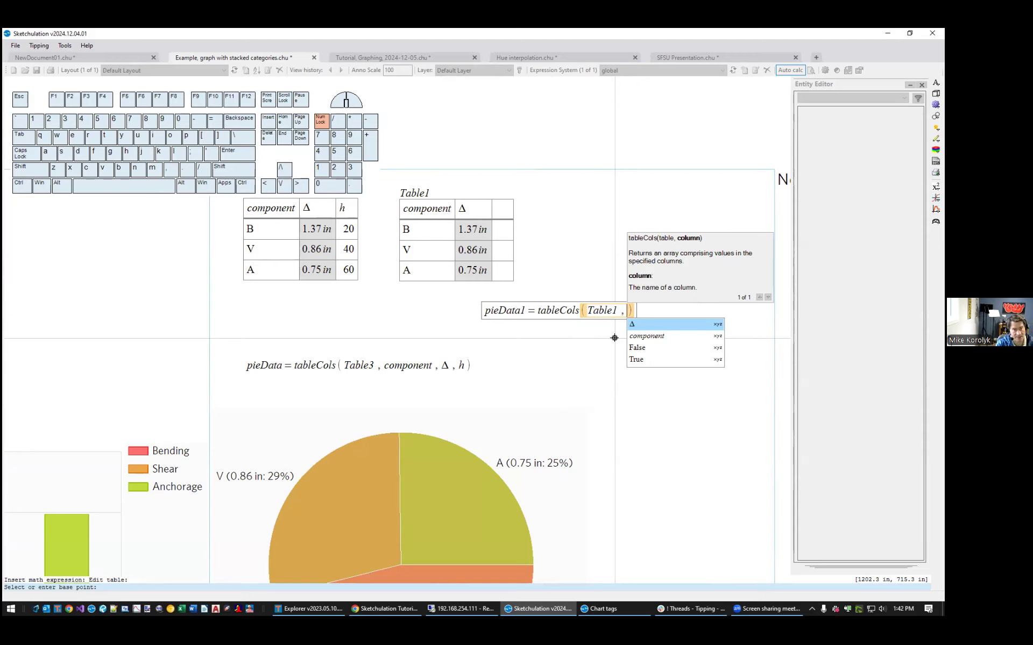
Add component and Δ as the column arguments of pieData1's tableCols function.
type("co")
key("Tab")
type(",")
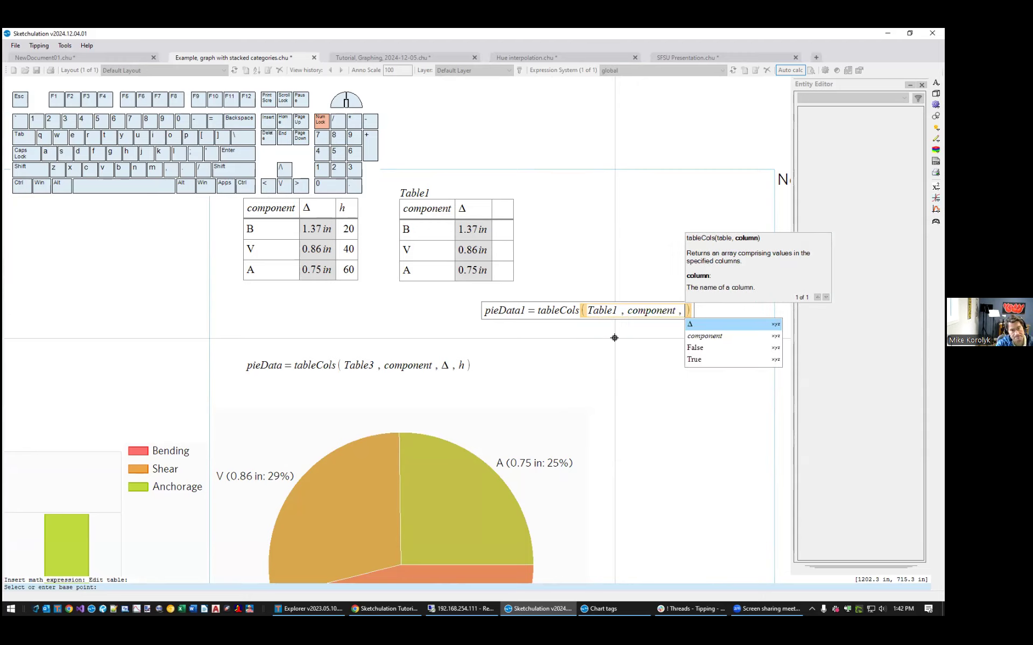
key("Tab")
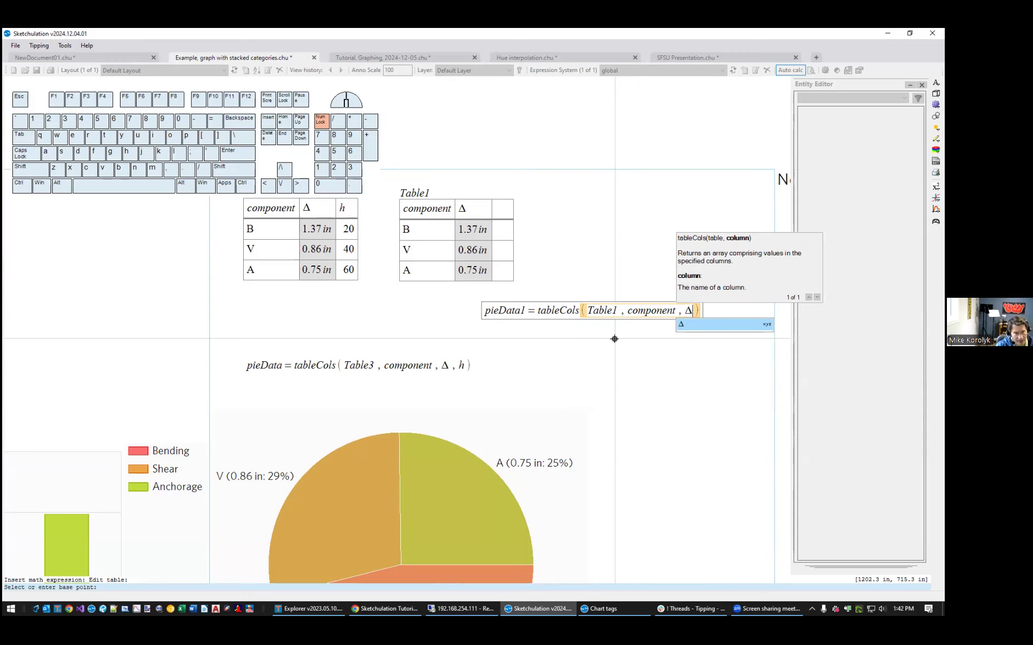
key("End")
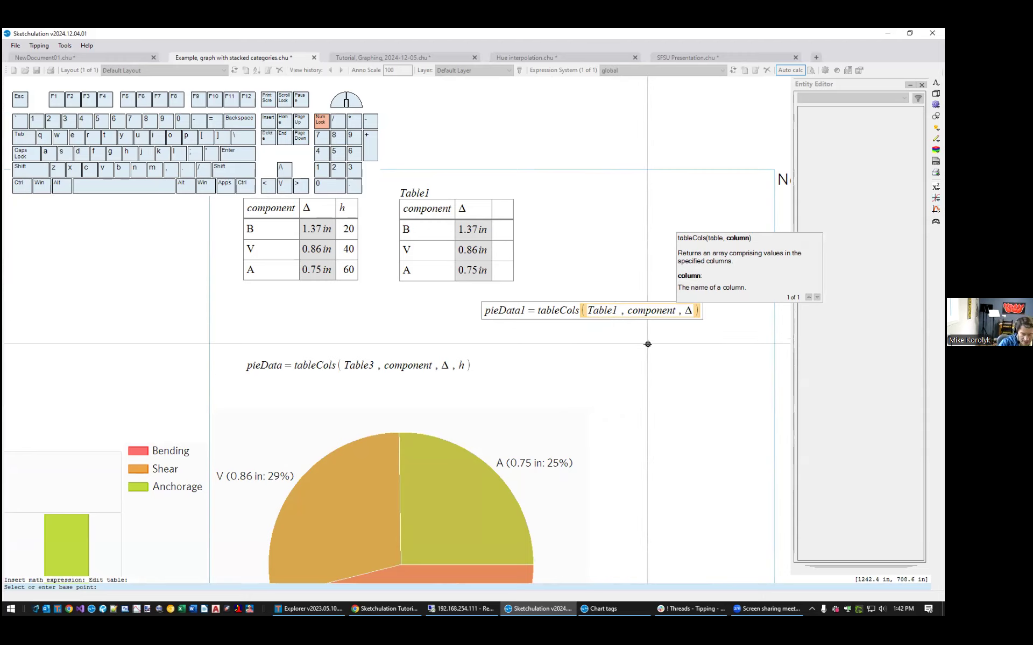
Append the evaluation arrow -> to the pieData1 expression to display its result array.
type("->")
left_click(710, 355)
middle_click_drag(667, 354, 577, 362)
left_click(658, 326)
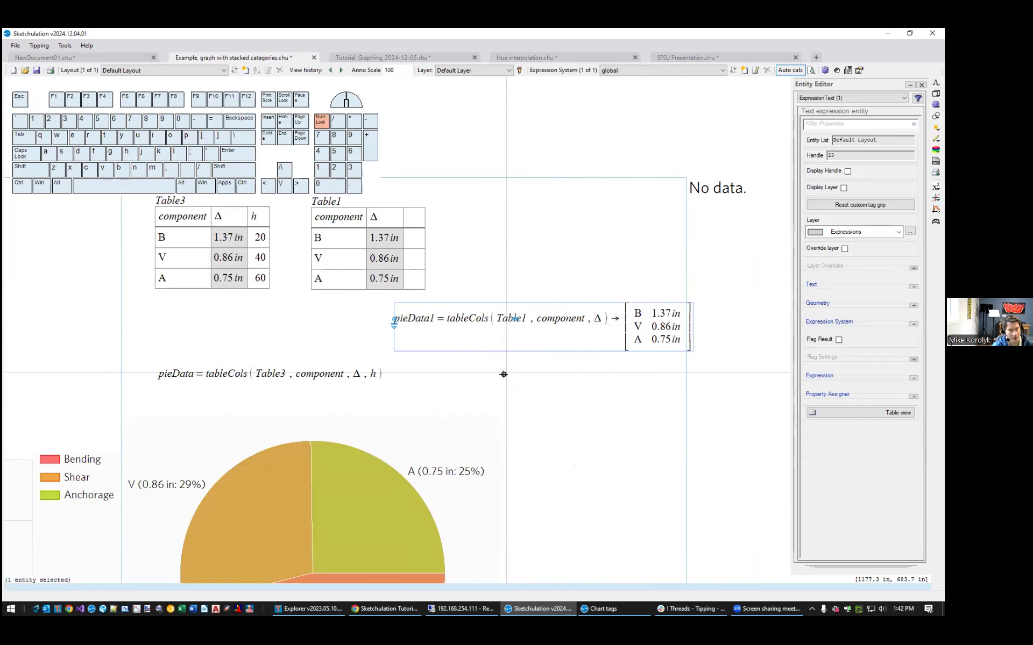
Insert another math expression beside Table1 that calls the subtable function.
mouse_move(493, 310)
middle_mouse_down()
mouse_move(503, 327)
mouse_move(491, 298)
middle_mouse_up()
scroll(498, 290, "up", 1)
key("Escape")
scroll(498, 290, "down", 1)
type("xt")
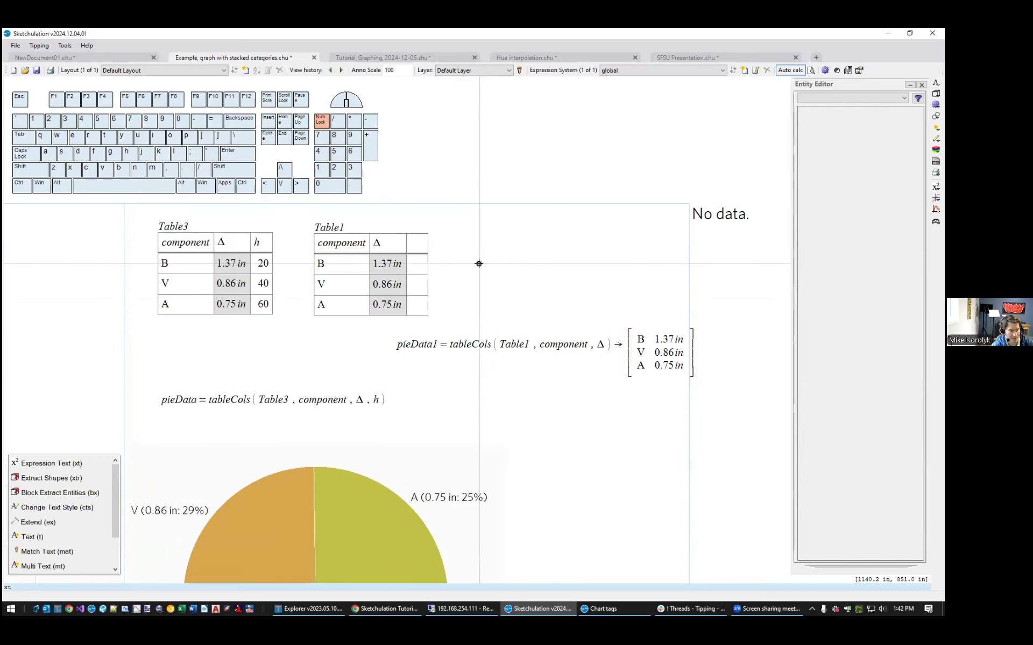
key("Return")
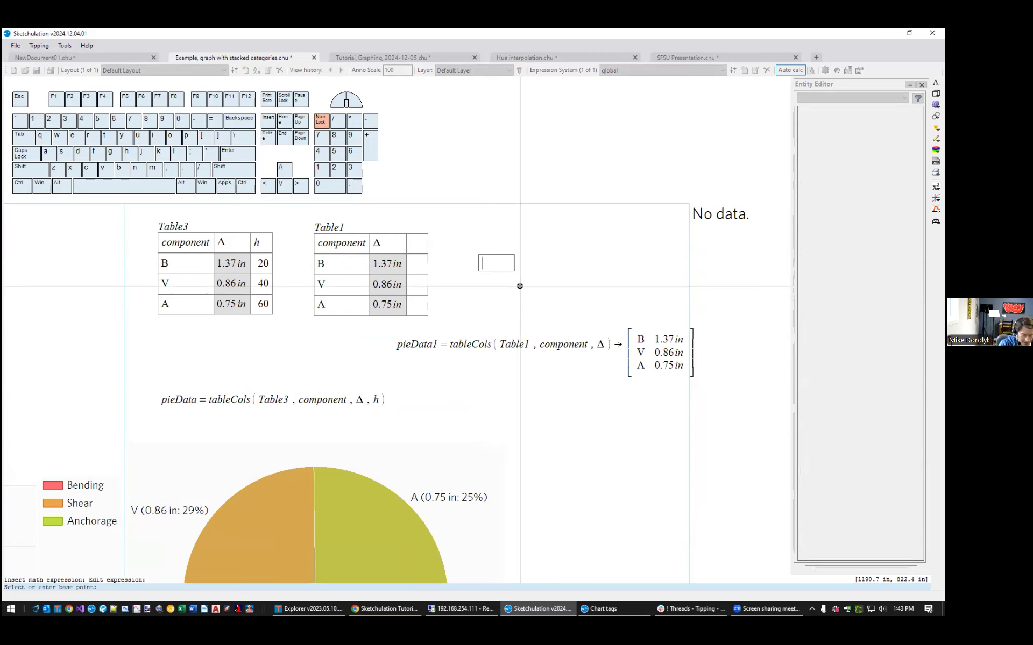
type("sub")
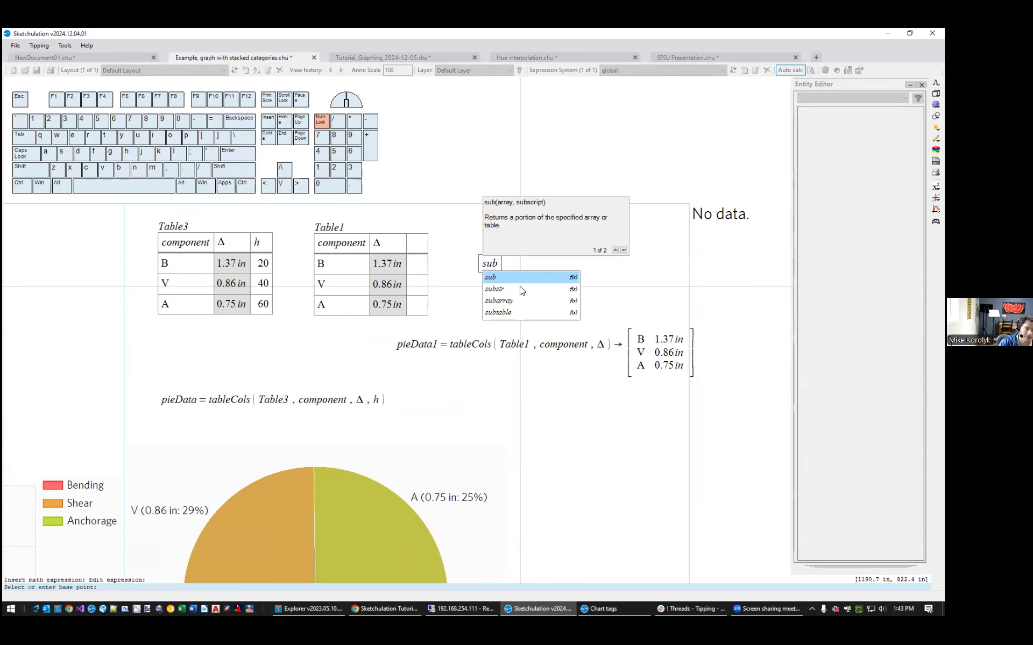
key("Down")
key("Down")
key("Down")
key("Tab")
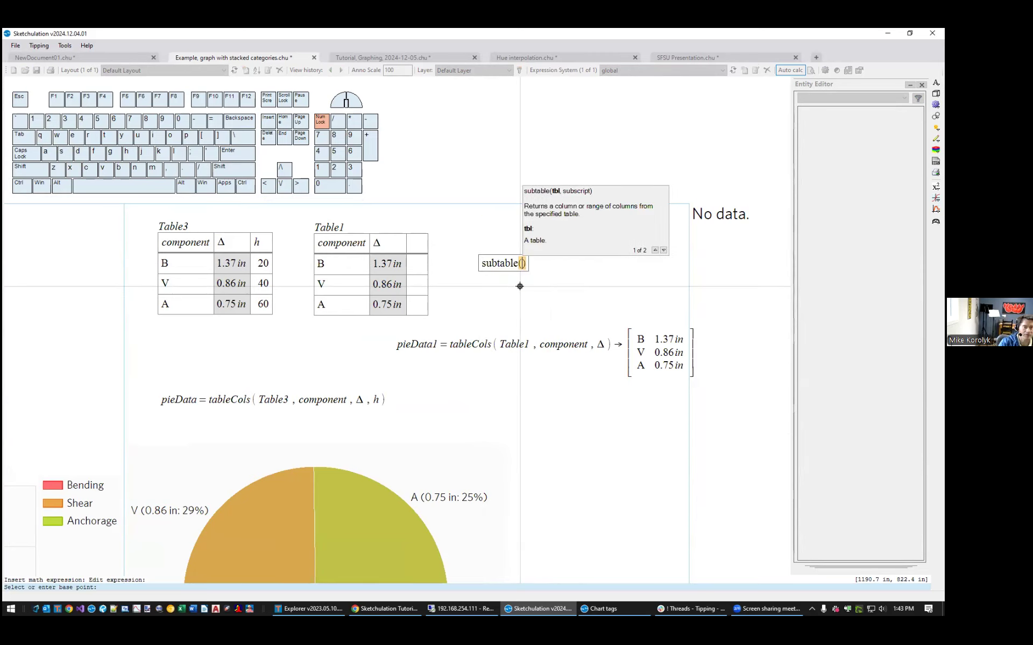
Complete the subtable expression with Table1, row 1 and column component, and display its result with ->.
type("Ta")
key("Tab")
type(",")
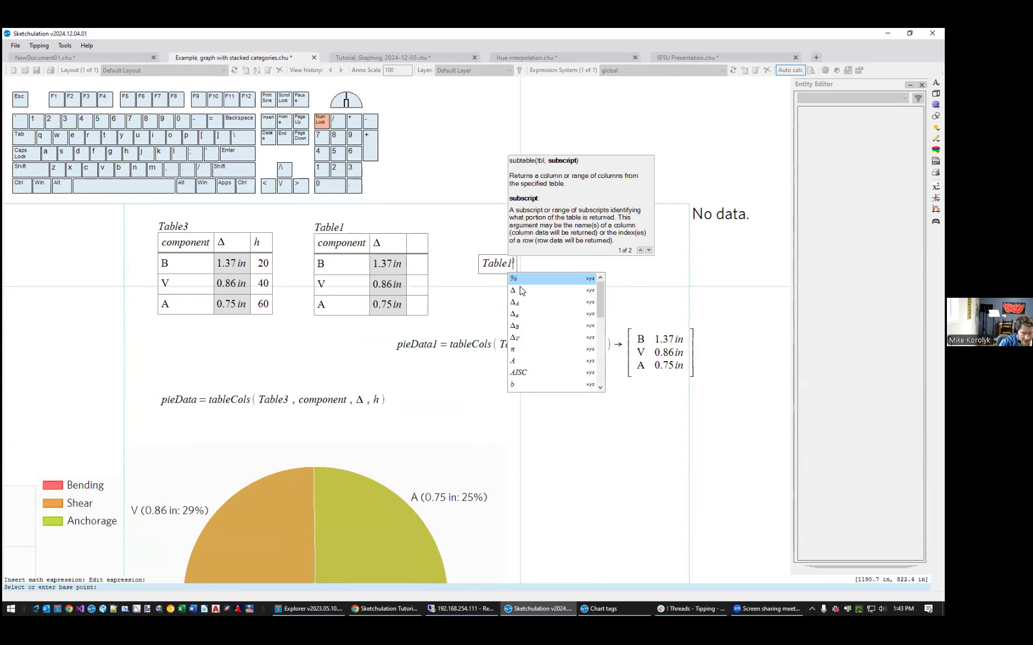
type("1")
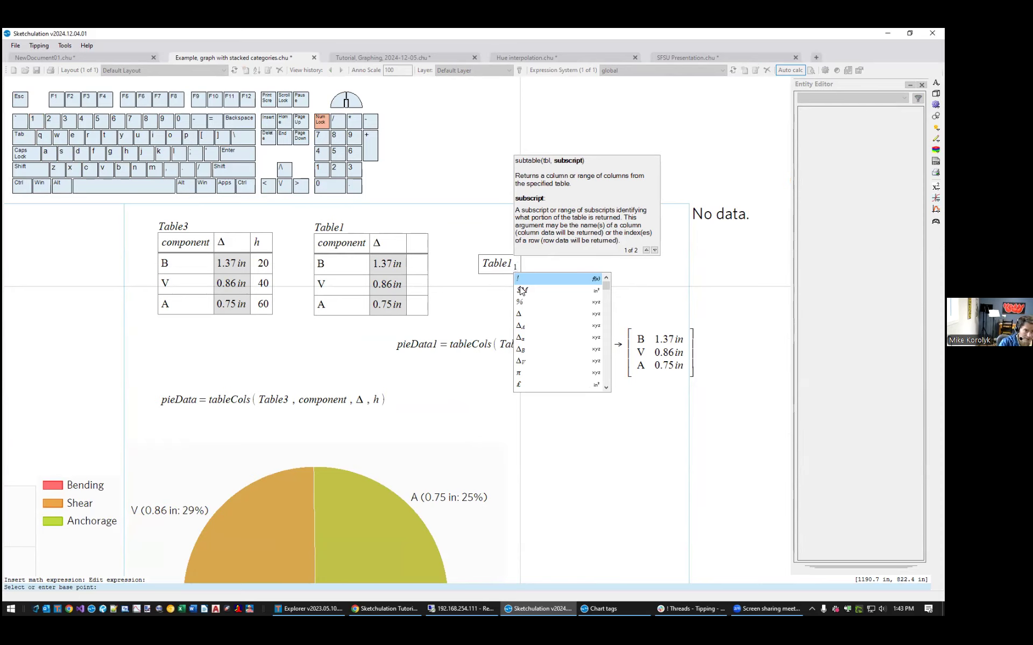
type(", ")
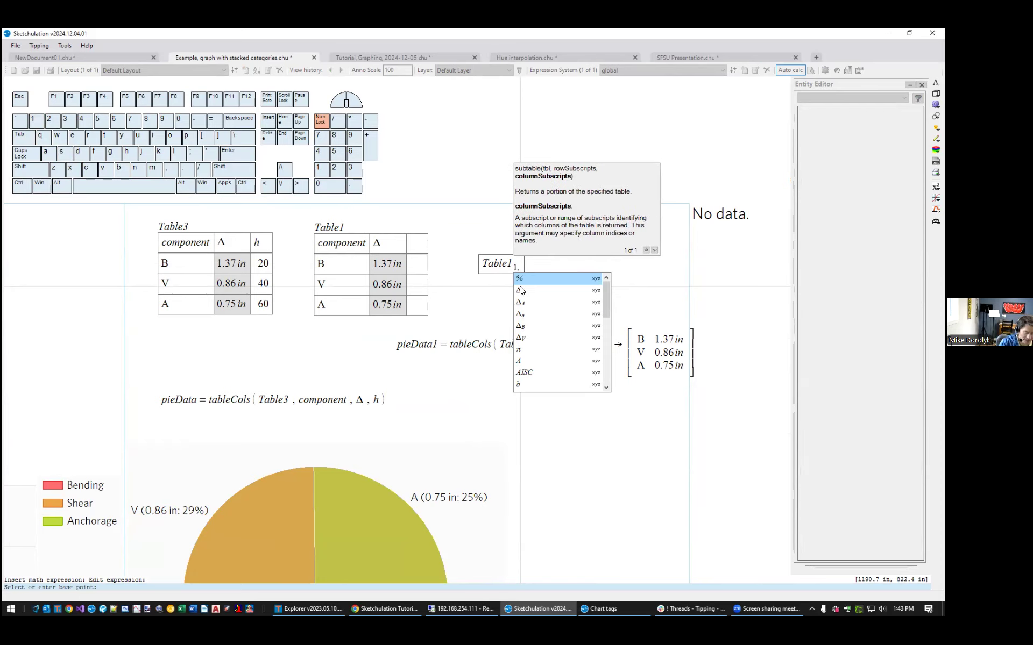
type("com")
key("Tab")
key("End")
type("->")
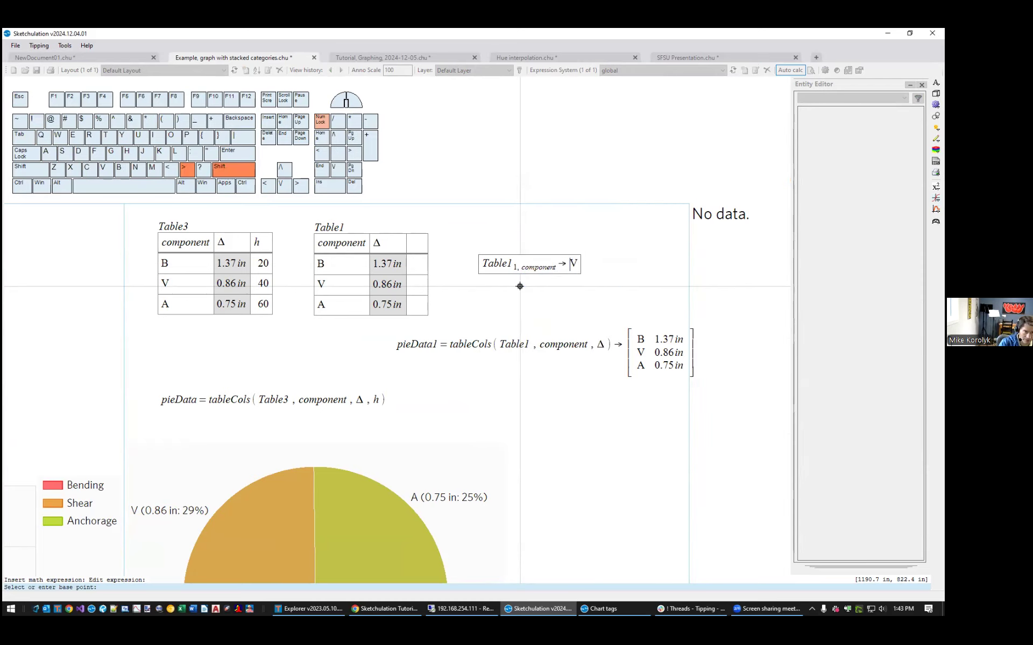
key("Return")
Reopen the subtable expression and add an opening array bracket before its component column argument.
scroll(525, 280, "up", 2)
scroll(549, 211, "down", 1)
middle_click_drag(520, 238, 547, 285)
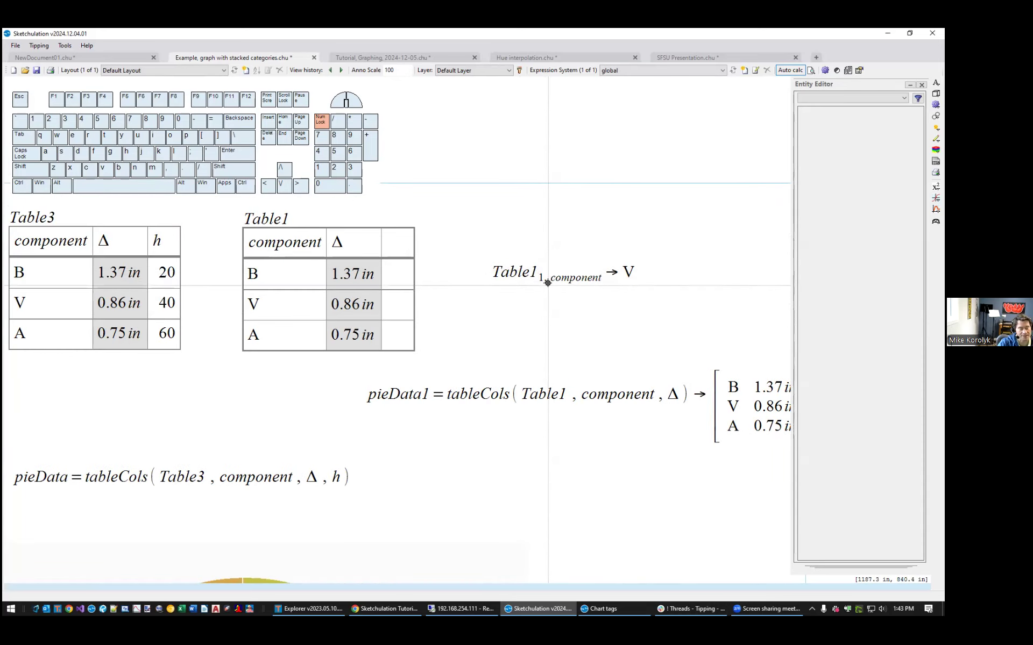
left_click(543, 276)
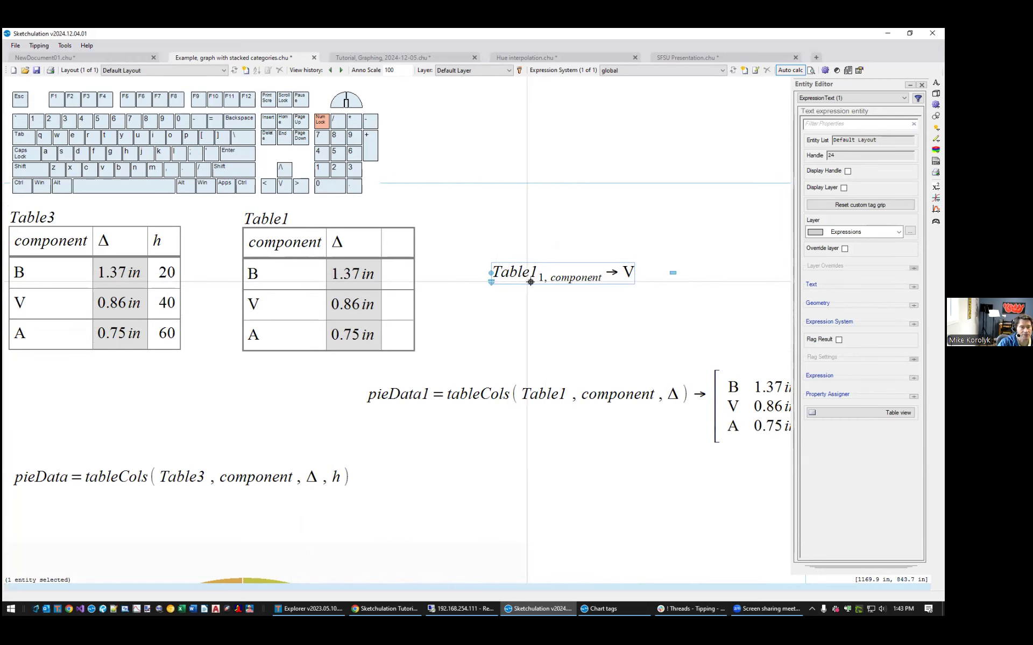
scroll(530, 283, "up", 2)
double_click(554, 314)
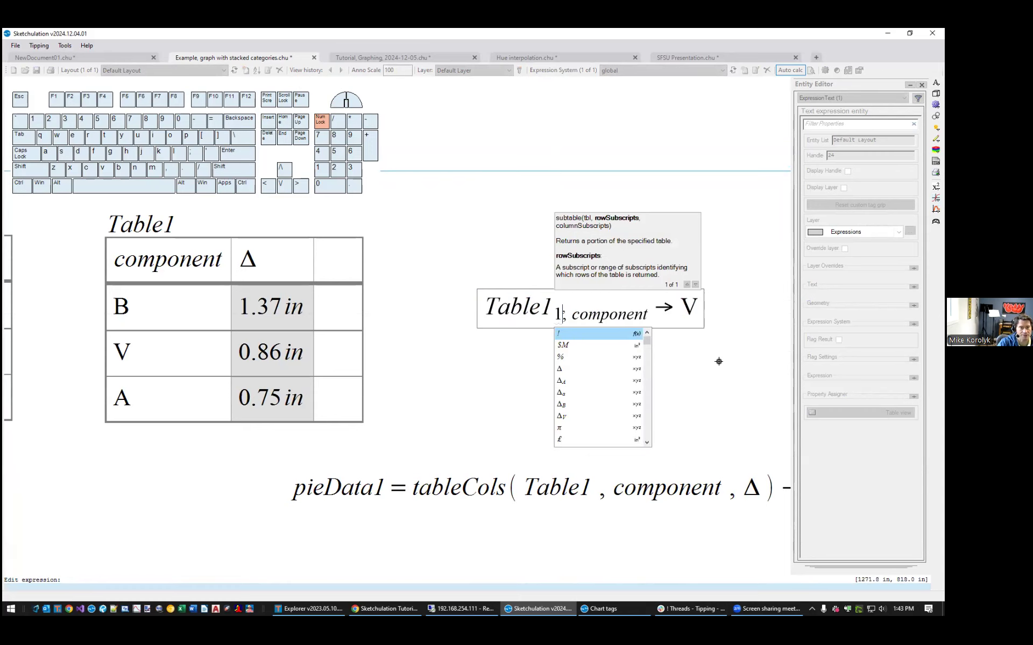
middle_click_drag(701, 372, 692, 376)
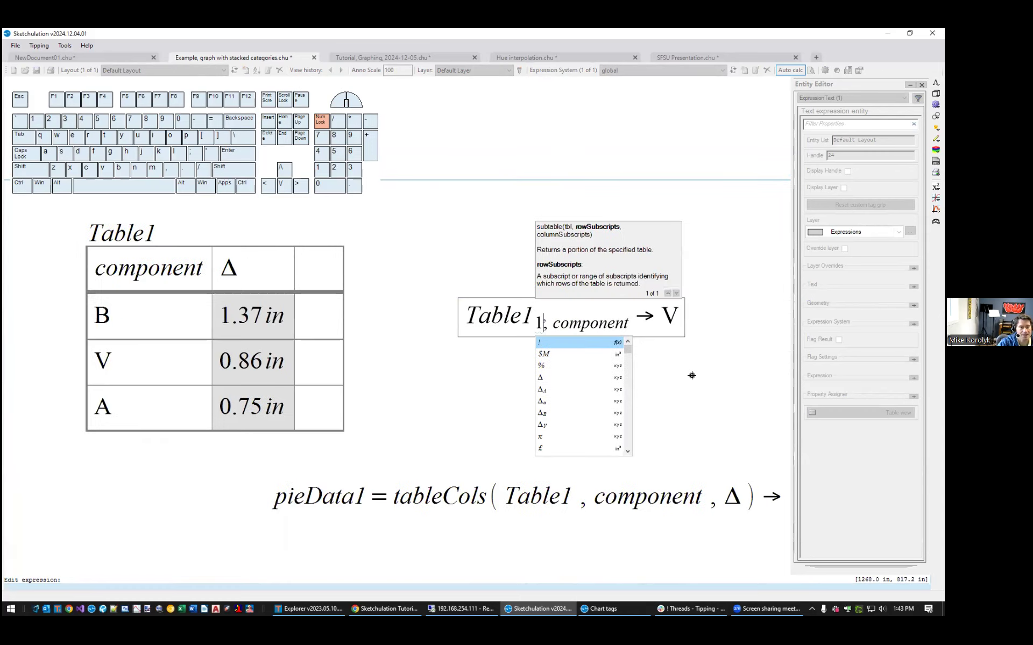
key("Right")
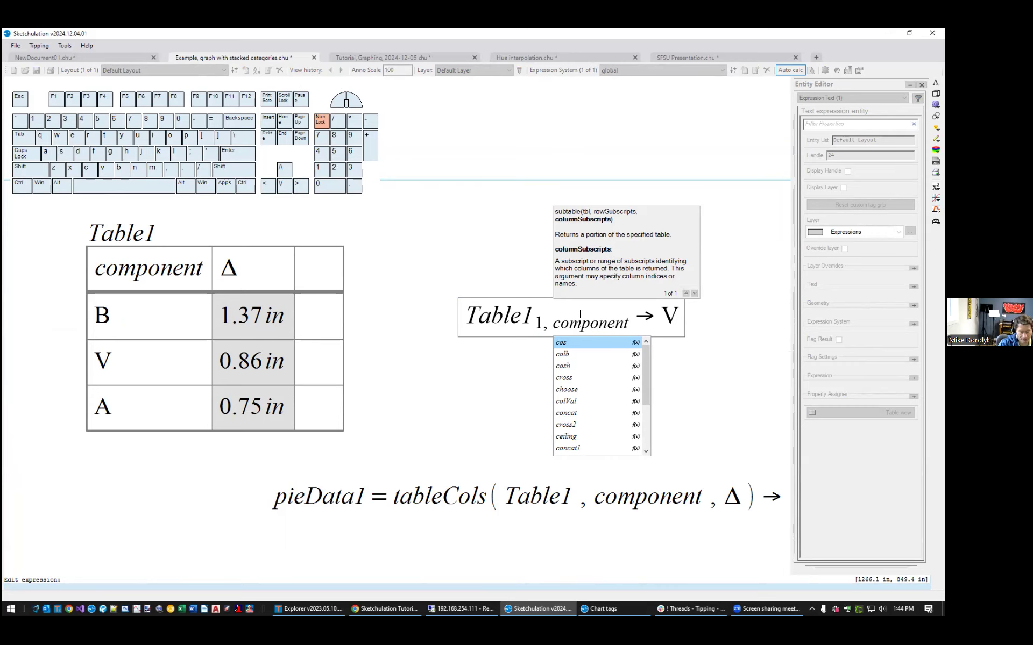
key("Right")
key("Right")
key("Right")
key("Right")
key("Right")
key("Right")
key("Right")
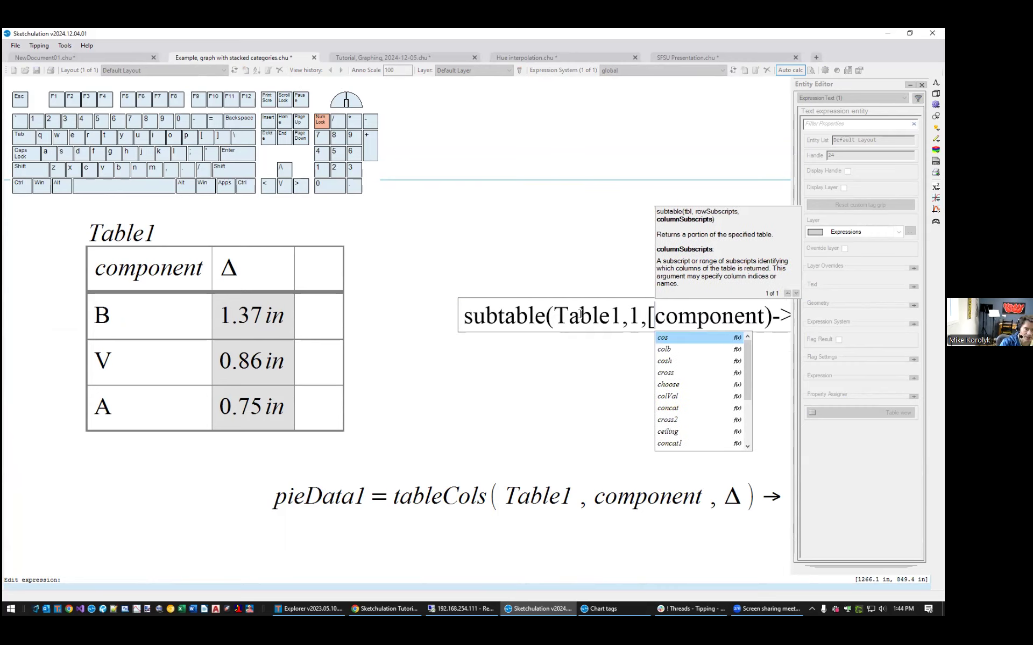
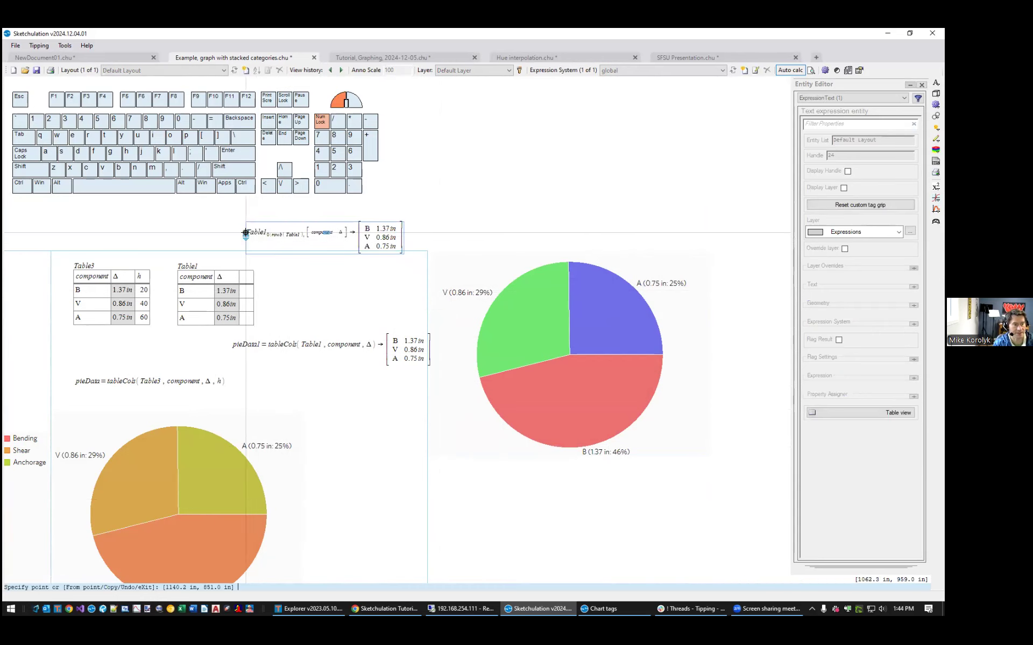
Move the pieData1 expression left so it clears the edge of the new pie chart.
left_click(319, 346)
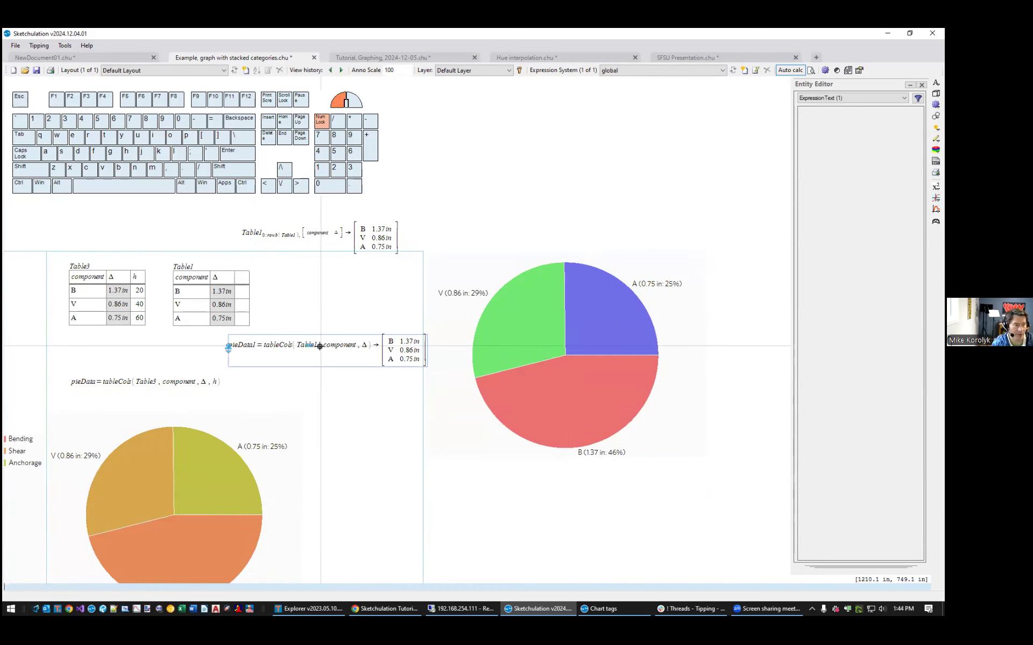
left_click(228, 345)
left_click(202, 344)
key("Escape")
Set the new pie chart's title to "Deflection at four stories".
left_click(606, 224)
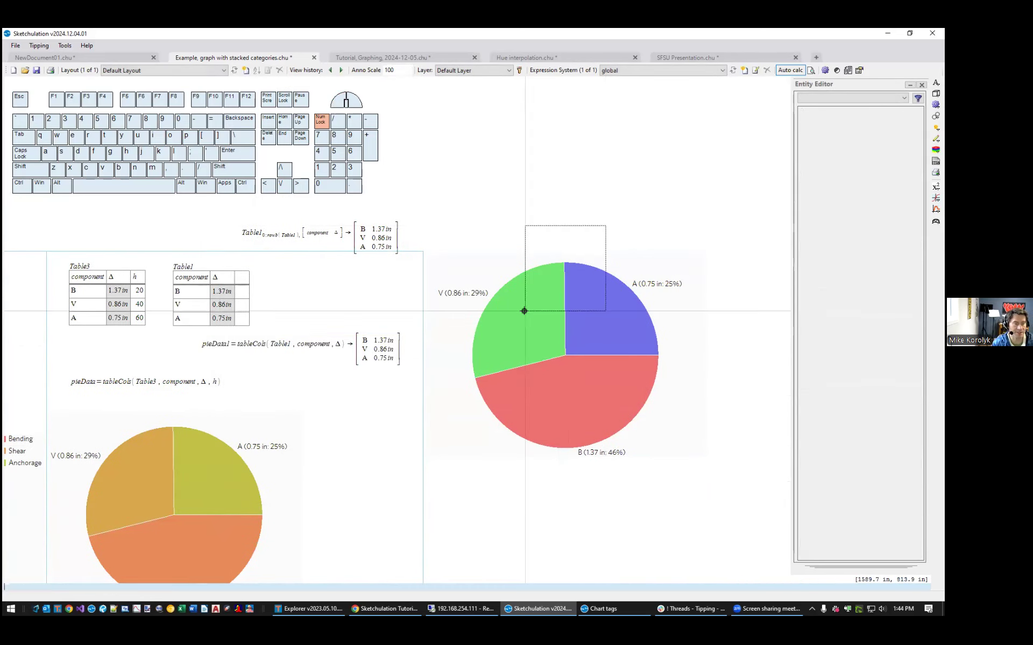
left_click(524, 308)
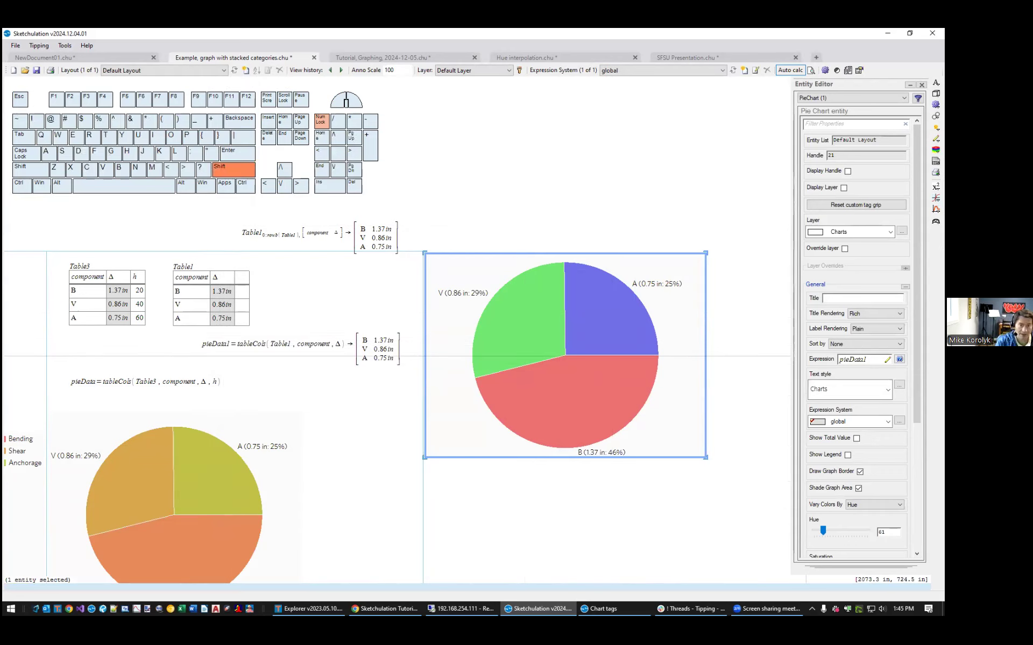
type("Pie")
key("shift+Home")
type("Bending at four stor")
key("ctrl+shift+Right")
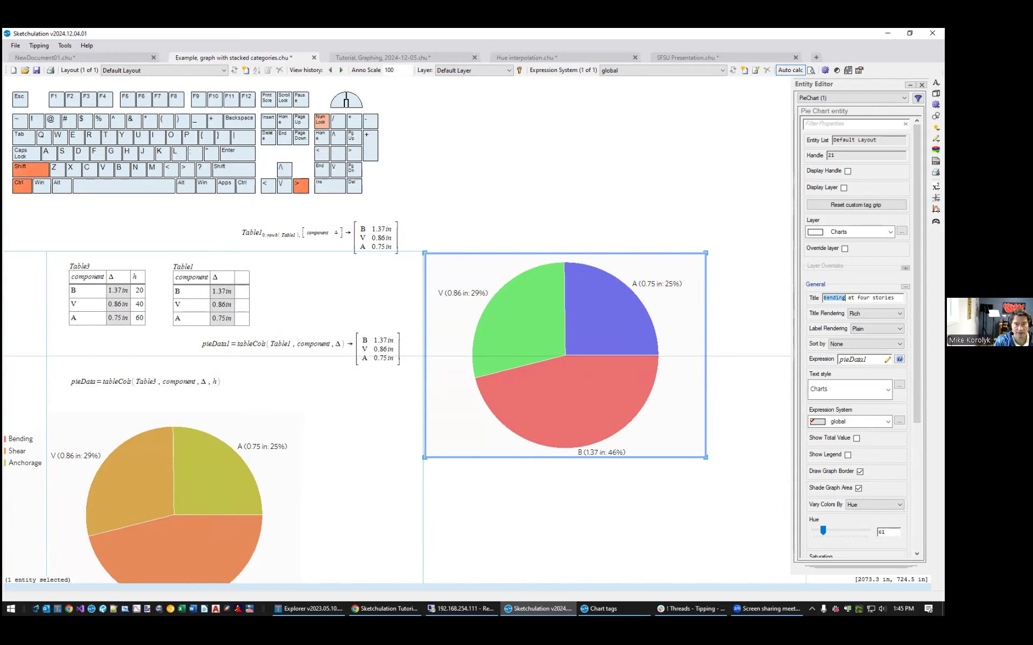
type("Deflection")
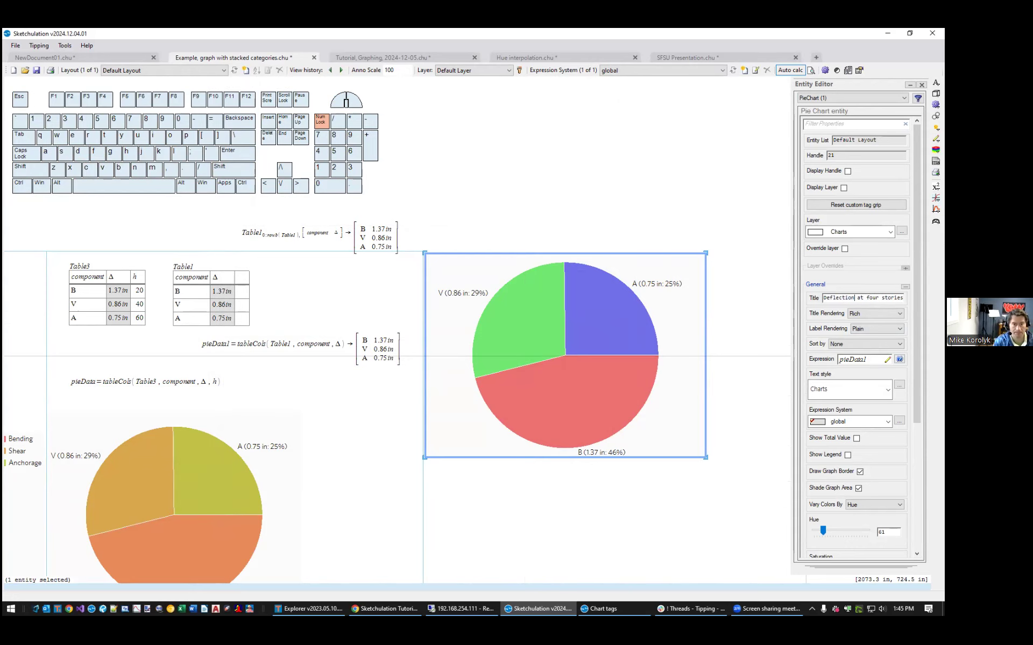
Apply the entered title to the new pie chart and reselect the chart for further property editing.
key("Return")
scroll(558, 337, "up", 1)
middle_click_drag(558, 337, 350, 364)
middle_click_drag(519, 385, 656, 366)
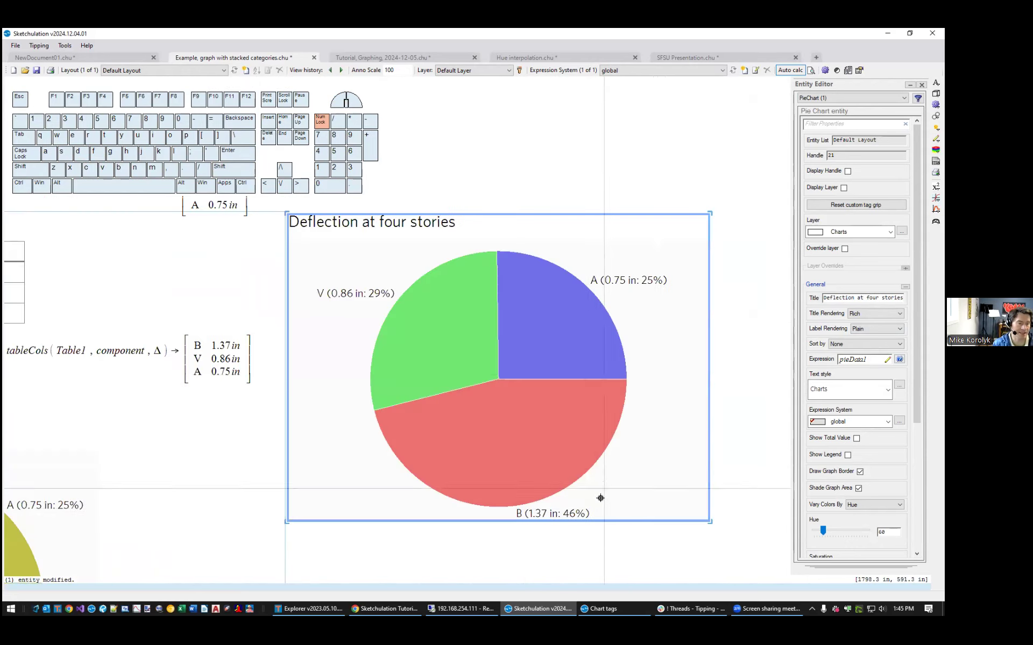
key("Escape")
left_click_drag(724, 475, 614, 422)
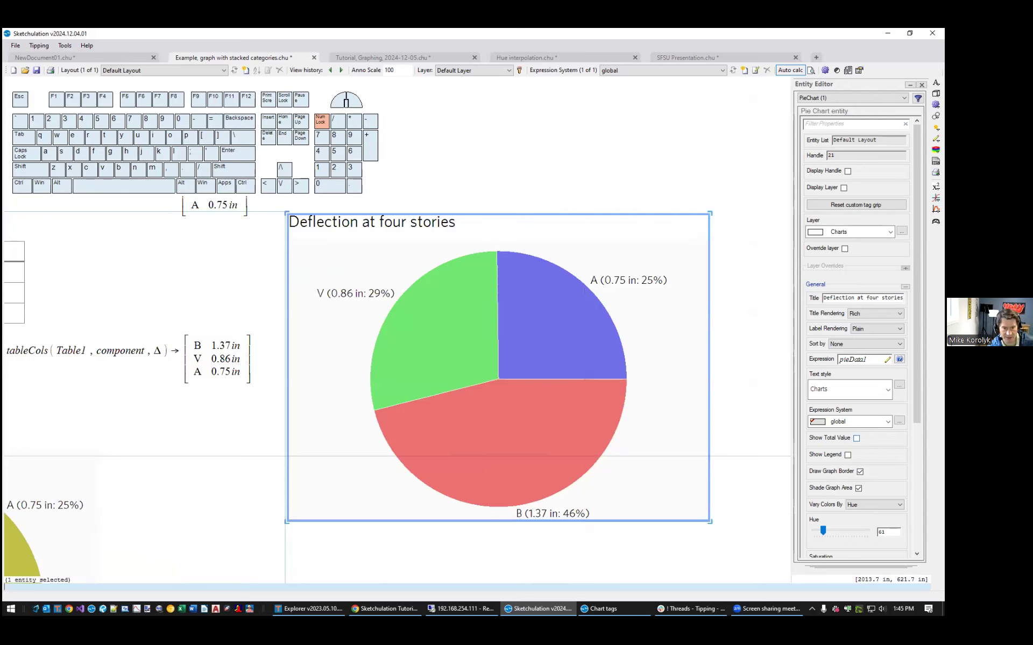
Limit the new pie chart's labels to values only and show its legend.
scroll(861, 339, "down", 3)
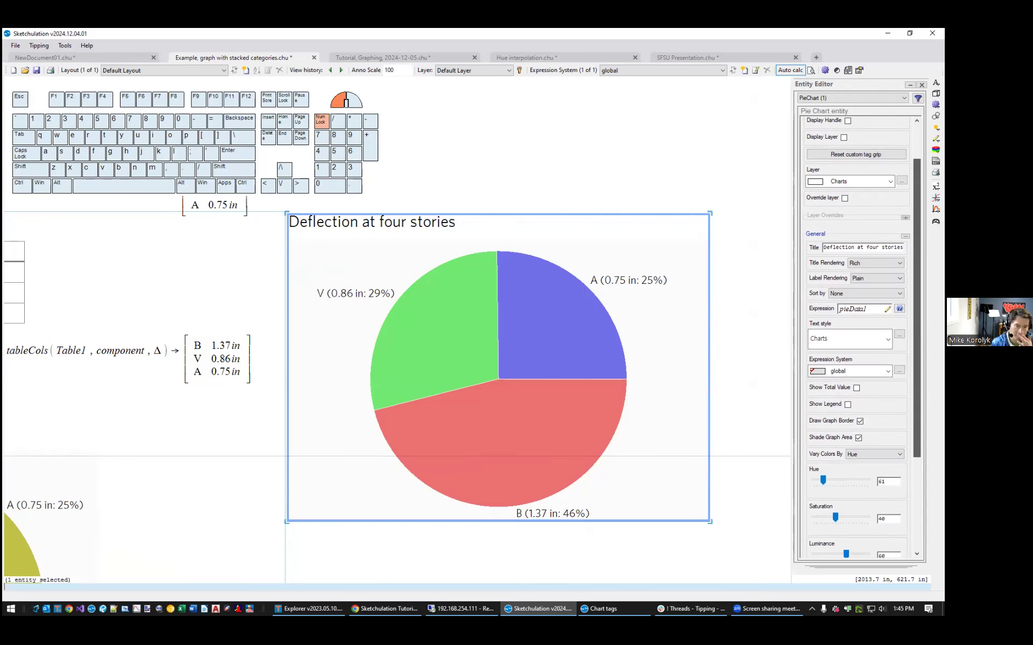
scroll(860, 339, "down", 2)
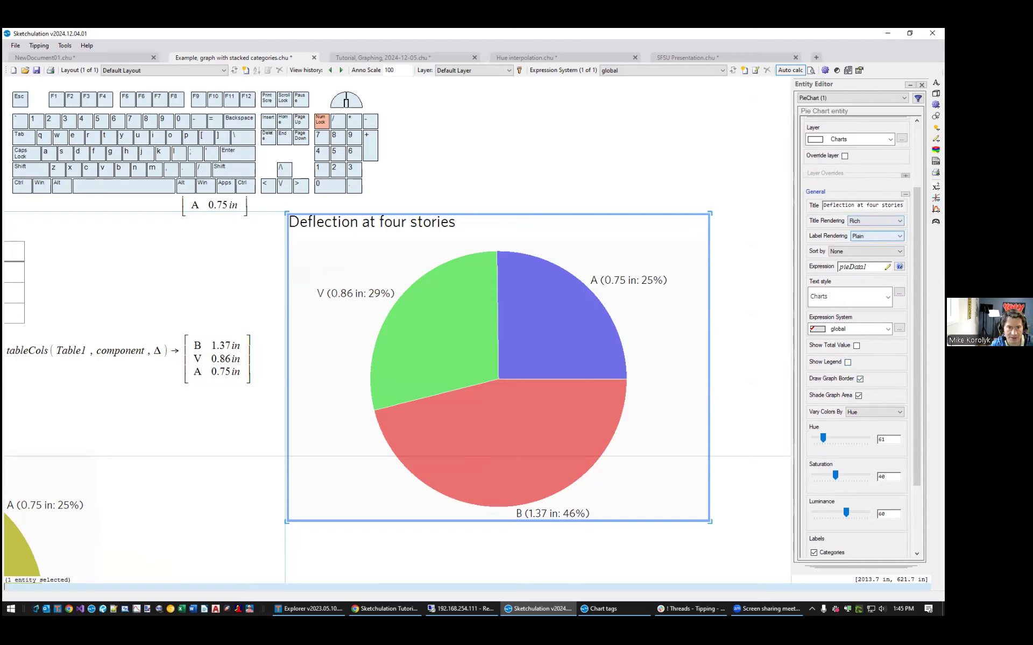
scroll(839, 484, "down", 5)
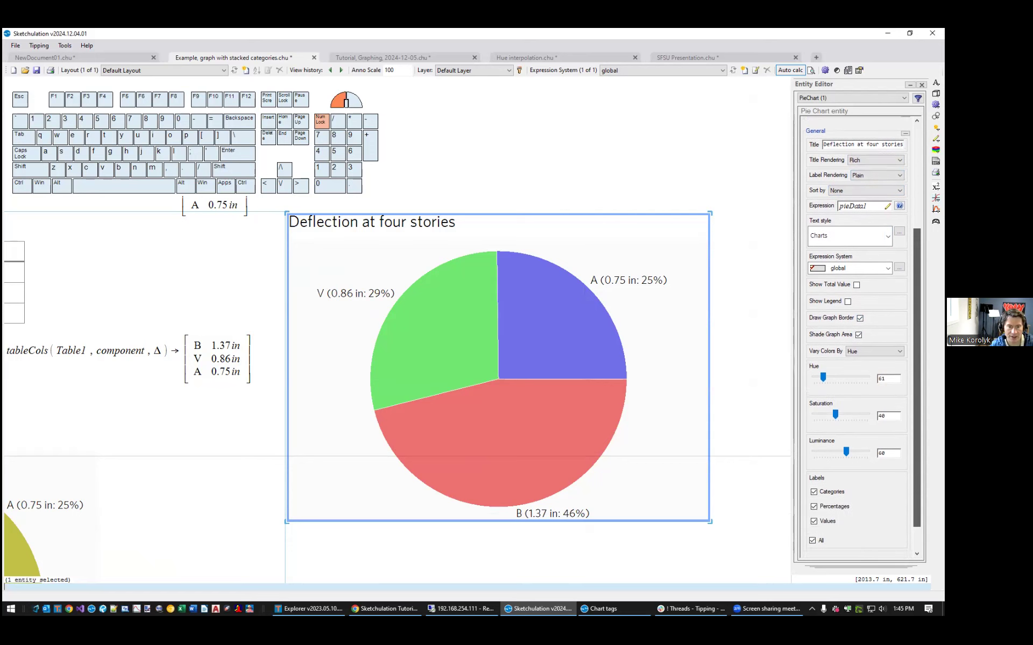
left_click(837, 459)
left_click(836, 473)
left_click(831, 487)
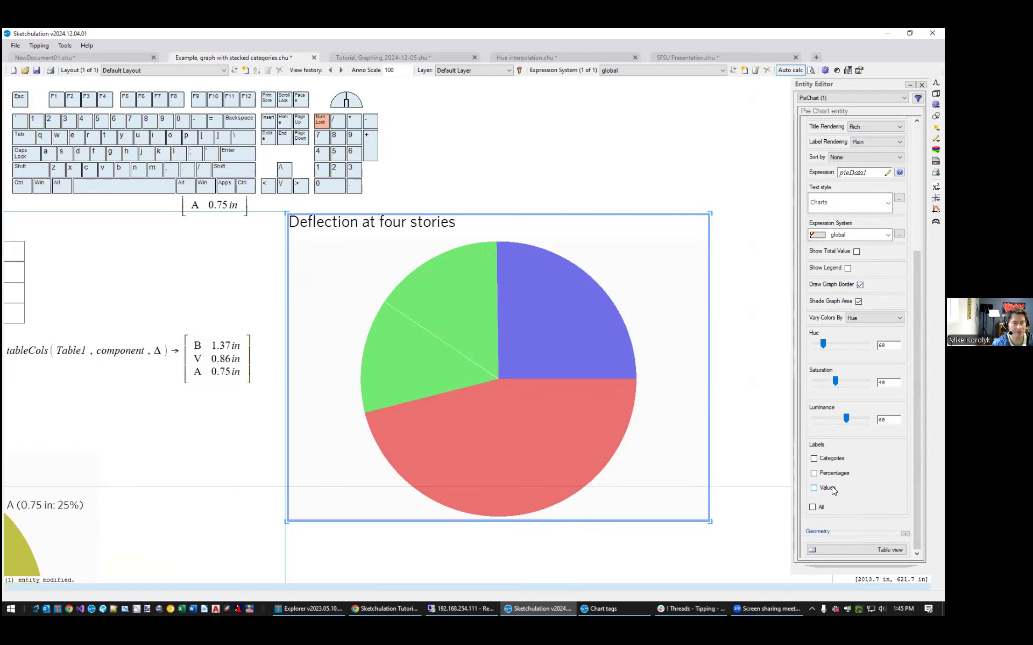
left_click(832, 489)
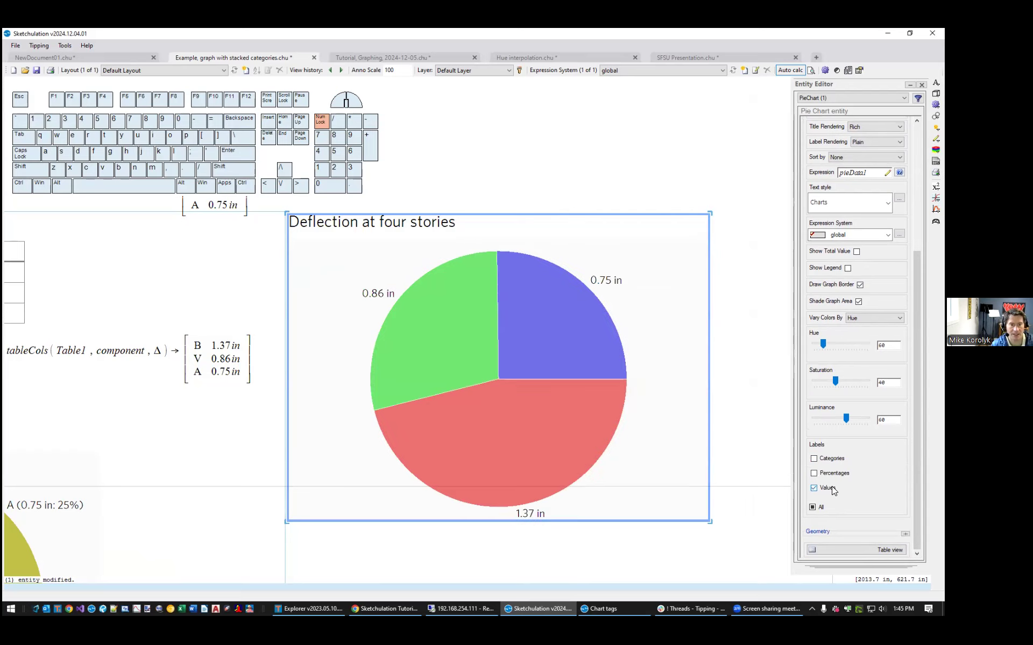
left_click(847, 268)
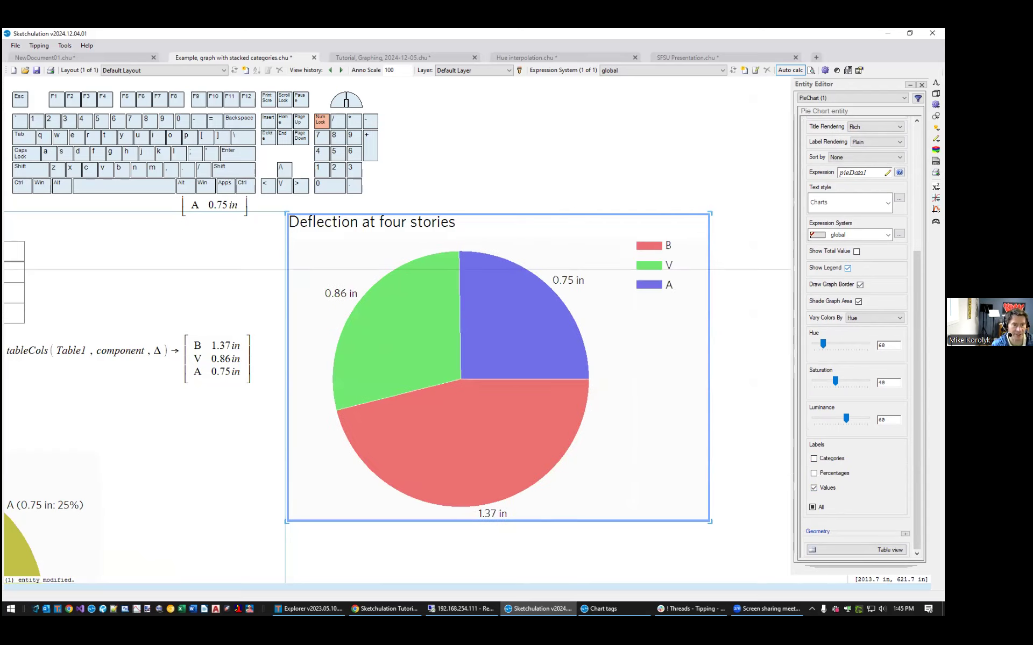
Restore the percentages and categories in the pie chart's labels and hide its legend.
left_click(836, 474)
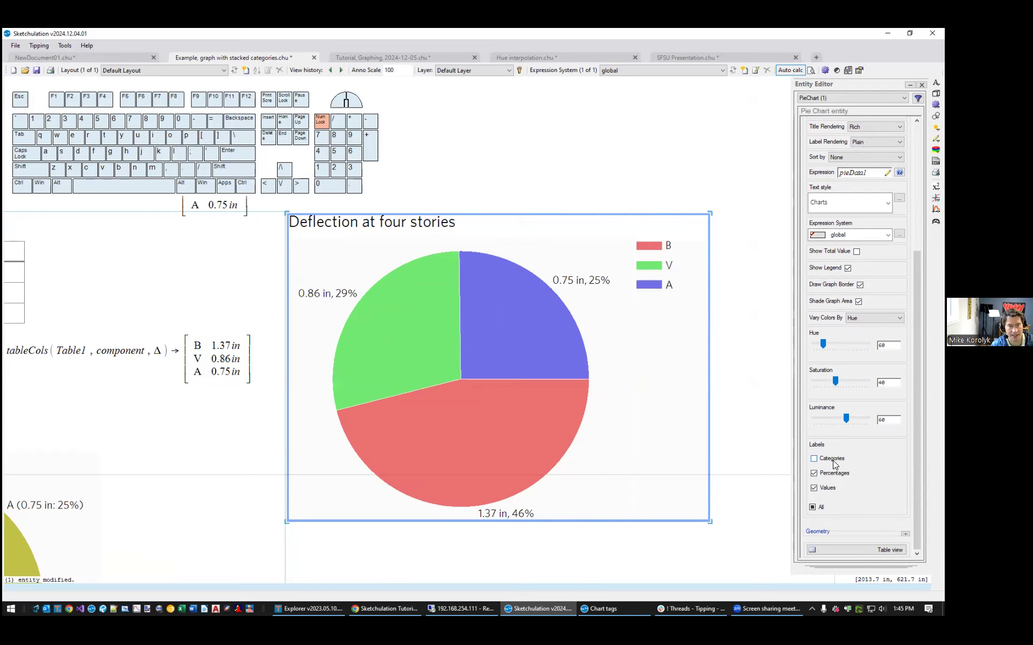
left_click(831, 459)
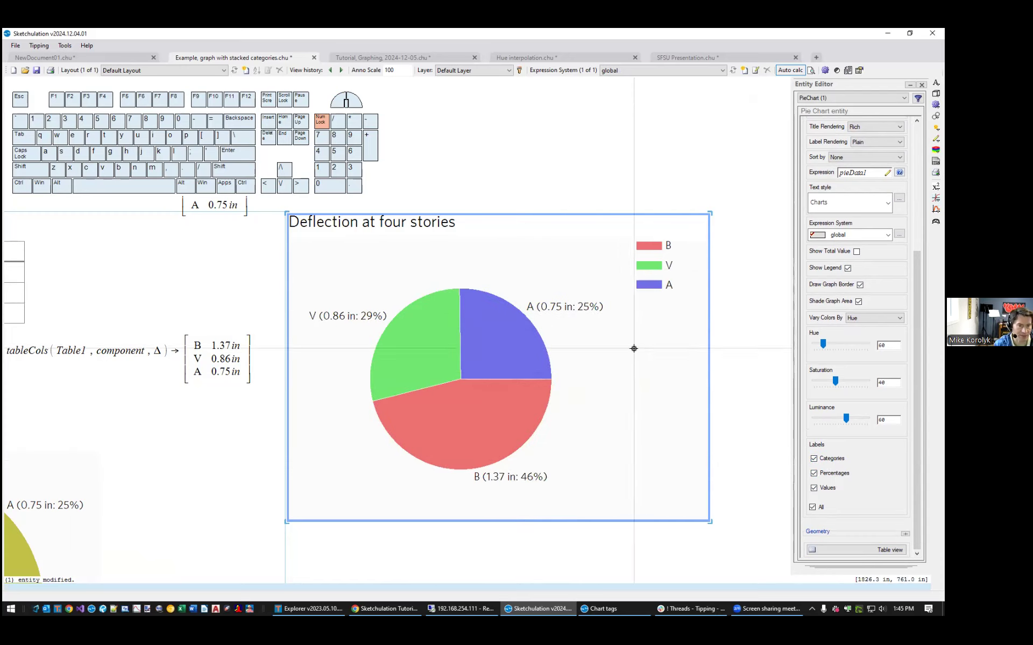
left_click(848, 268)
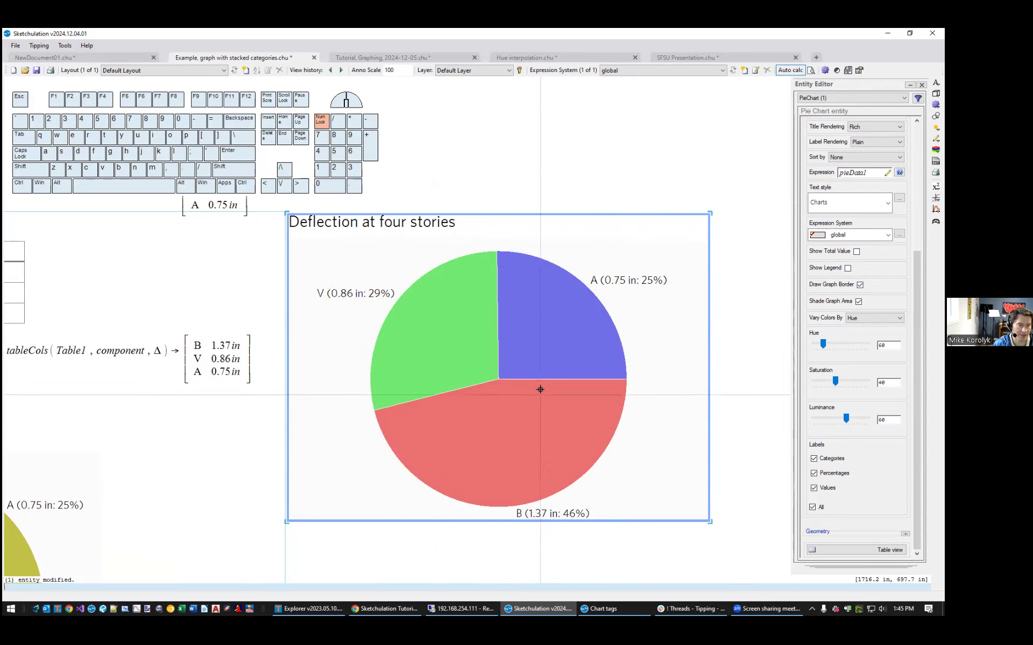
Set the new pie chart's hue to 126.
scroll(539, 408, "down", 2)
middle_click_drag(618, 436, 561, 433)
mouse_move(823, 343)
left_mouse_down()
mouse_move(852, 344)
mouse_move(834, 350)
left_mouse_up()
Try varying the pie chart's colors by saturation and by luminance, and return to varying them by hue.
left_click(874, 318)
left_click(874, 319)
left_click(875, 319)
left_click(874, 318)
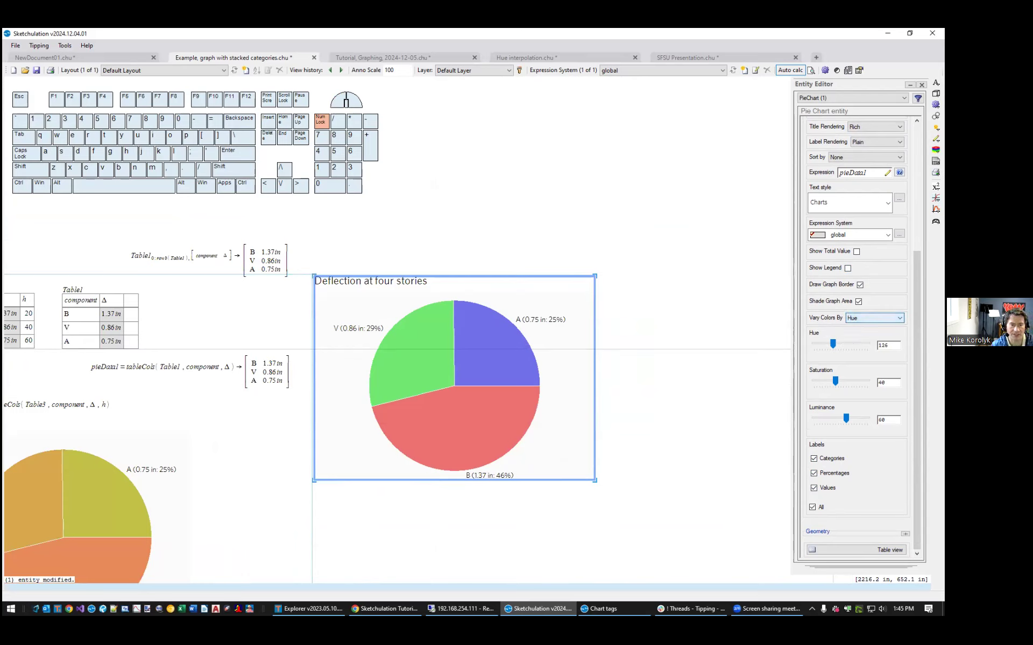
left_click(874, 318)
left_click(861, 330)
left_click(875, 318)
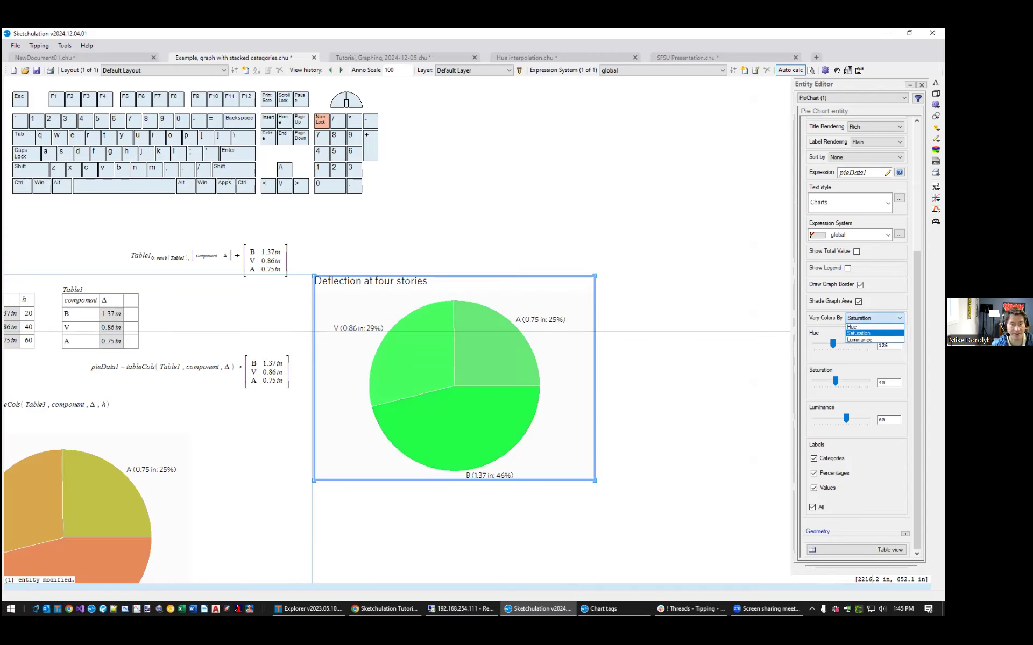
left_click(860, 338)
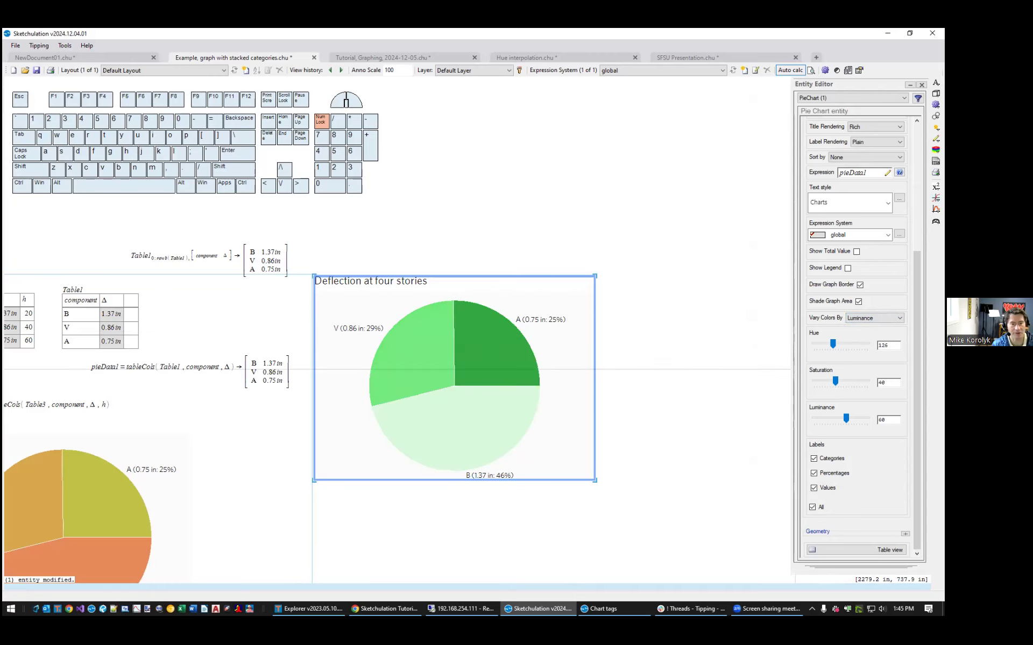
mouse_move(834, 342)
left_mouse_down()
mouse_move(846, 346)
mouse_move(833, 349)
left_mouse_up()
left_click(875, 318)
left_click(852, 327)
Set the pie chart's saturation to 20 and luminance to 70, and deselect the chart.
left_click(832, 380)
left_click_drag(832, 381, 852, 419)
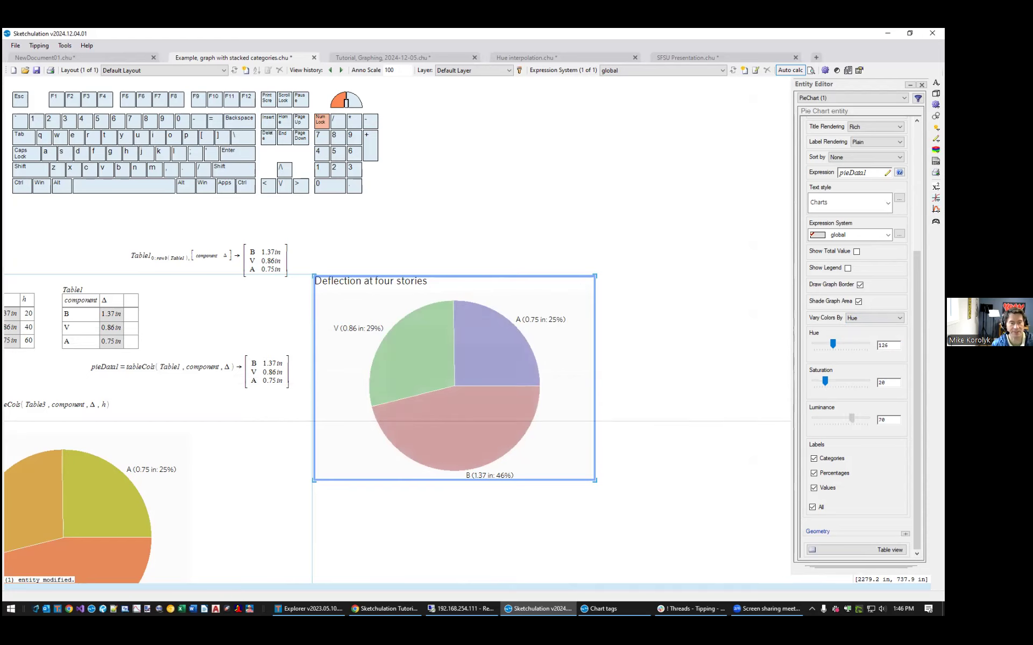
middle_click_drag(581, 454, 623, 440)
key("Escape")
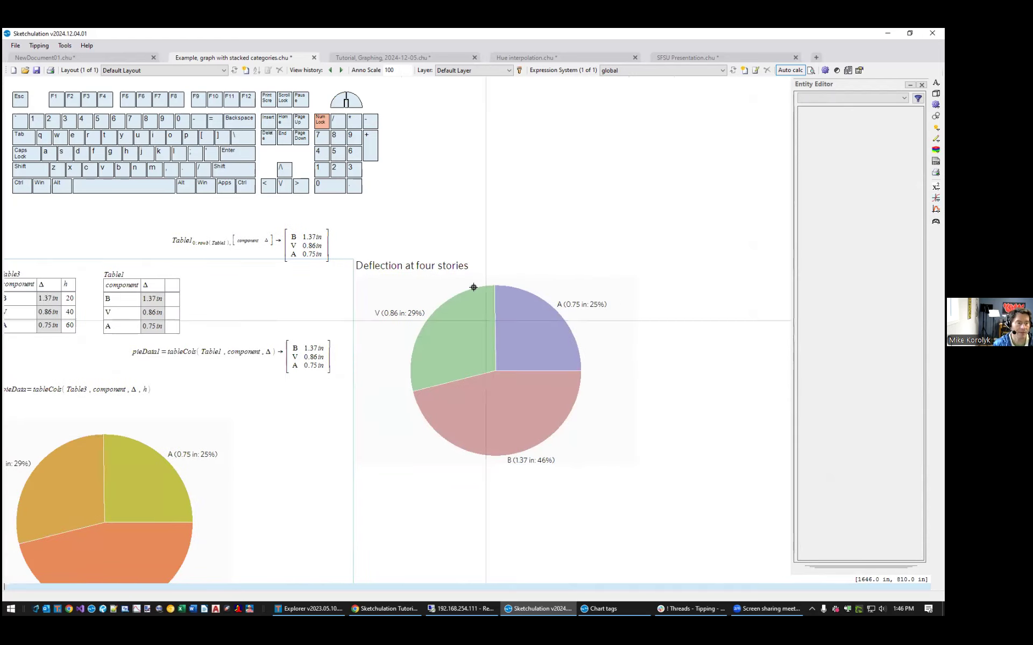
Name Table1's empty third column "hue".
middle_click_drag(178, 329, 188, 354)
scroll(237, 432, "down", 1)
middle_click_drag(238, 431, 494, 378)
scroll(382, 314, "up", 2)
middle_click_drag(455, 307, 77, 276)
scroll(190, 297, "down", 1)
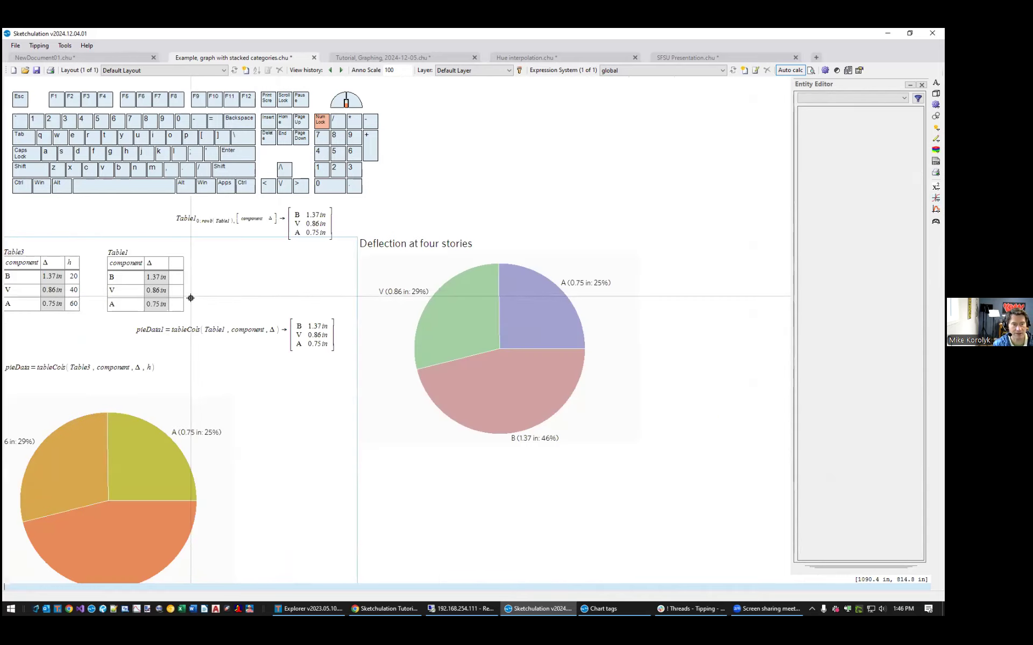
middle_click_drag(190, 297, 221, 312)
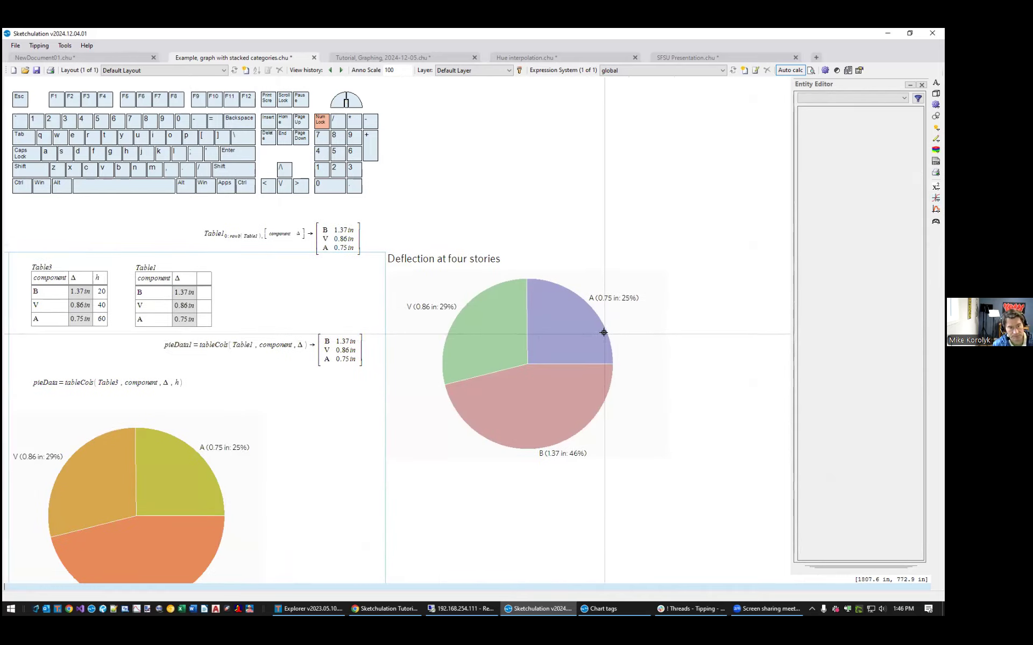
left_click(214, 279)
type("hue")
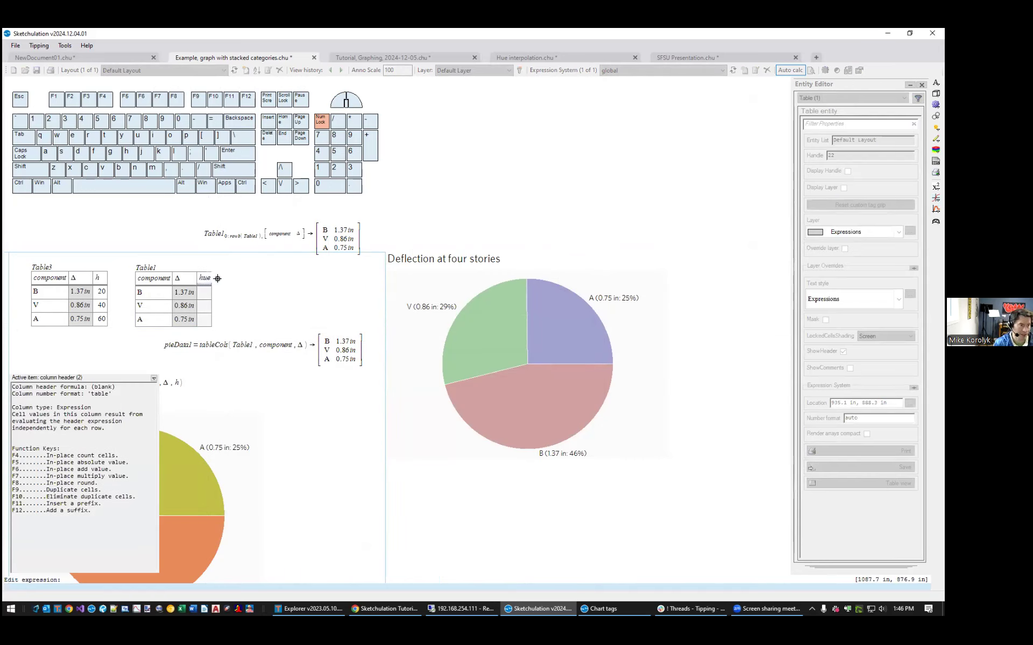
key("Return")
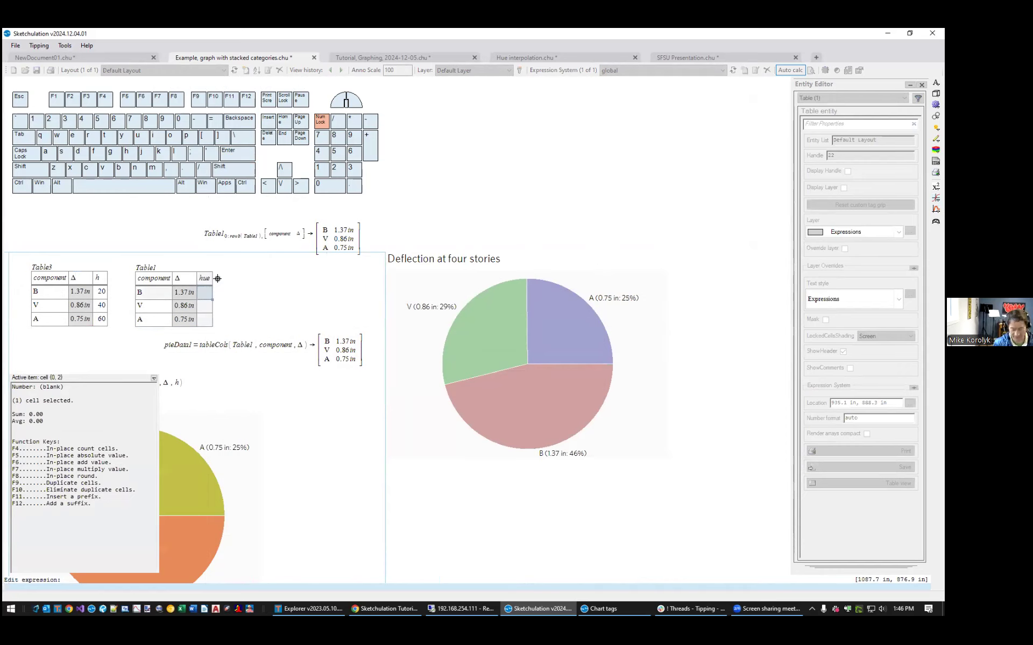
Enter hue values 20 for B and 40 for V in Table1, and start the value for A.
type("20")
key("Return")
type("40")
key("Return")
type("56")
key("BackSpace")
key("BackSpace")
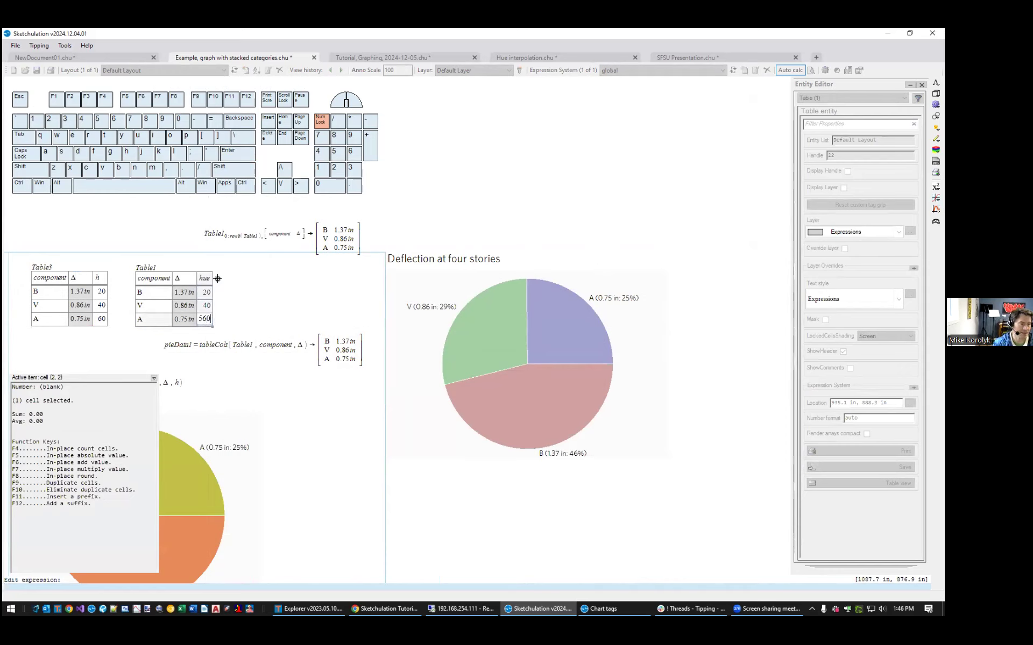
Add hue as a further column argument in the pieData1 tableCols expression and move the expression clear of the pie chart.
left_click(366, 385)
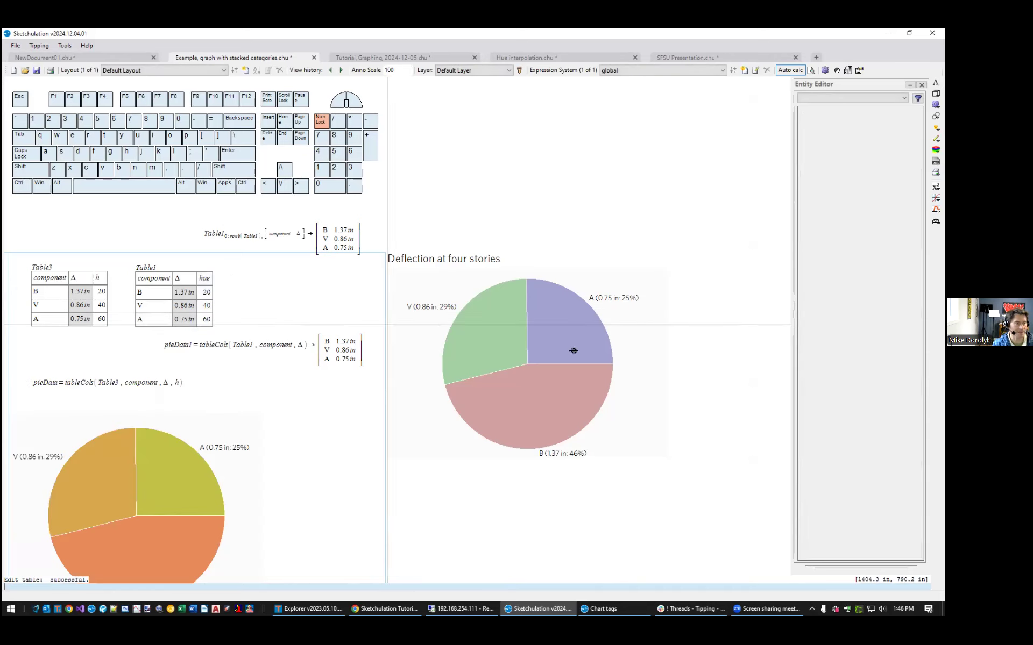
double_click(259, 343)
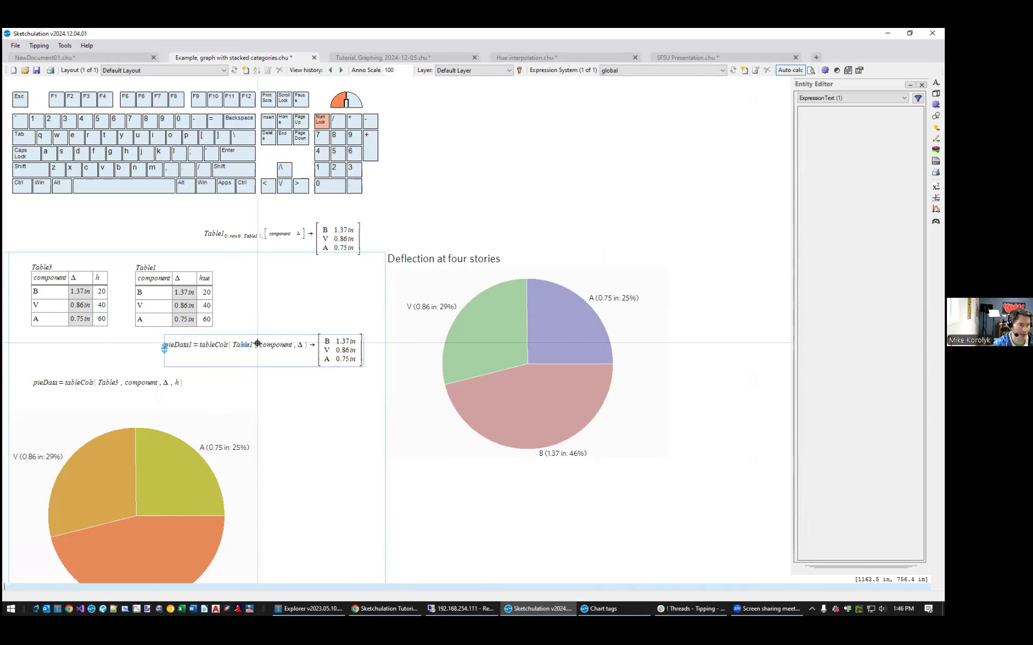
left_click(316, 341)
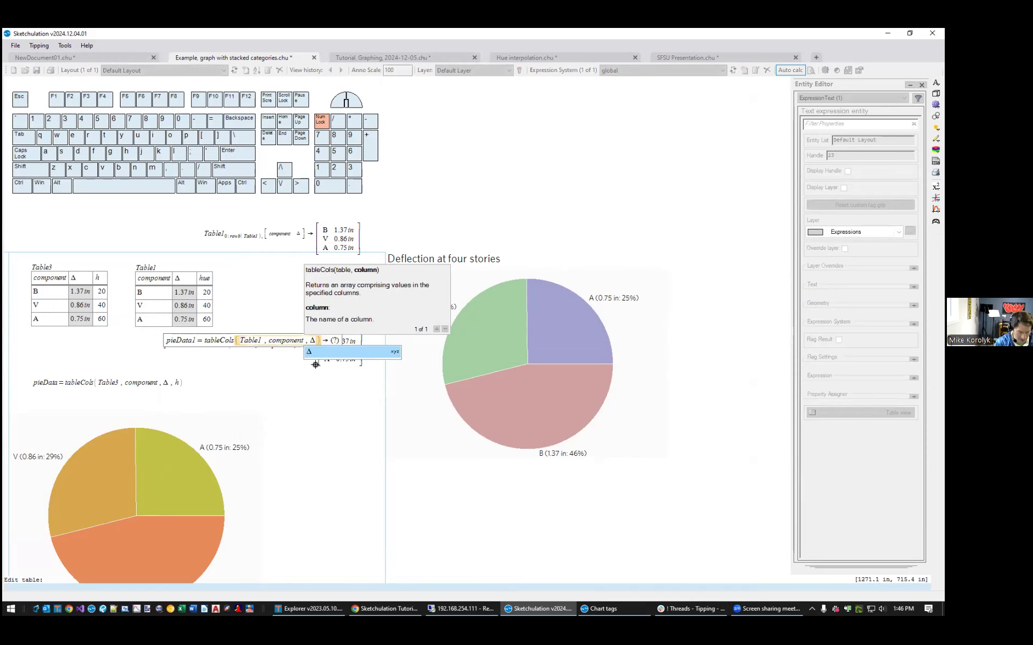
type(",hue")
left_click(316, 387)
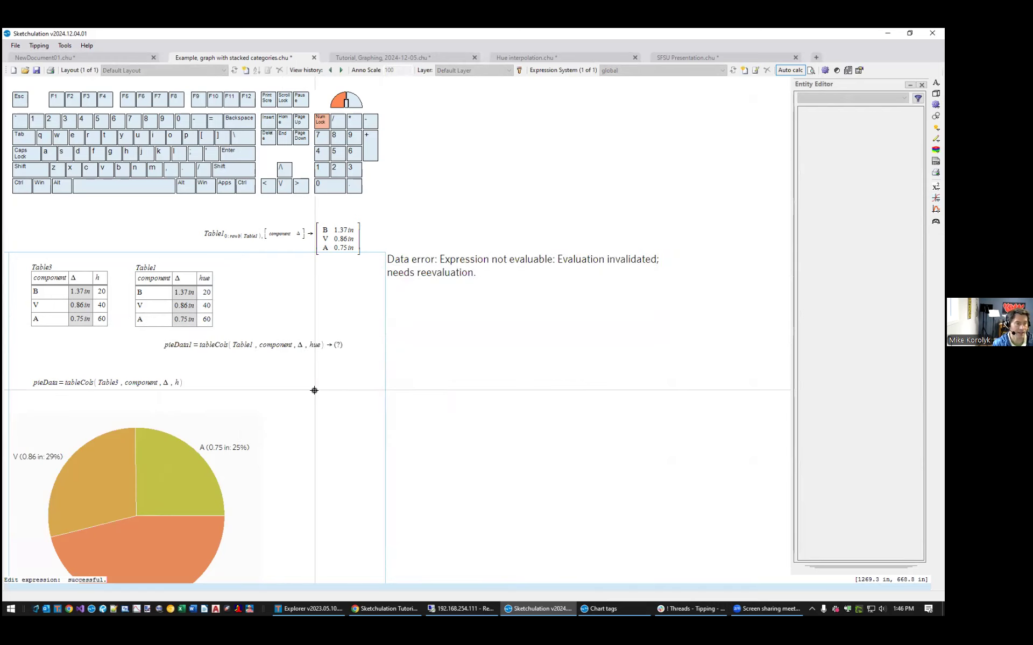
left_click(165, 345)
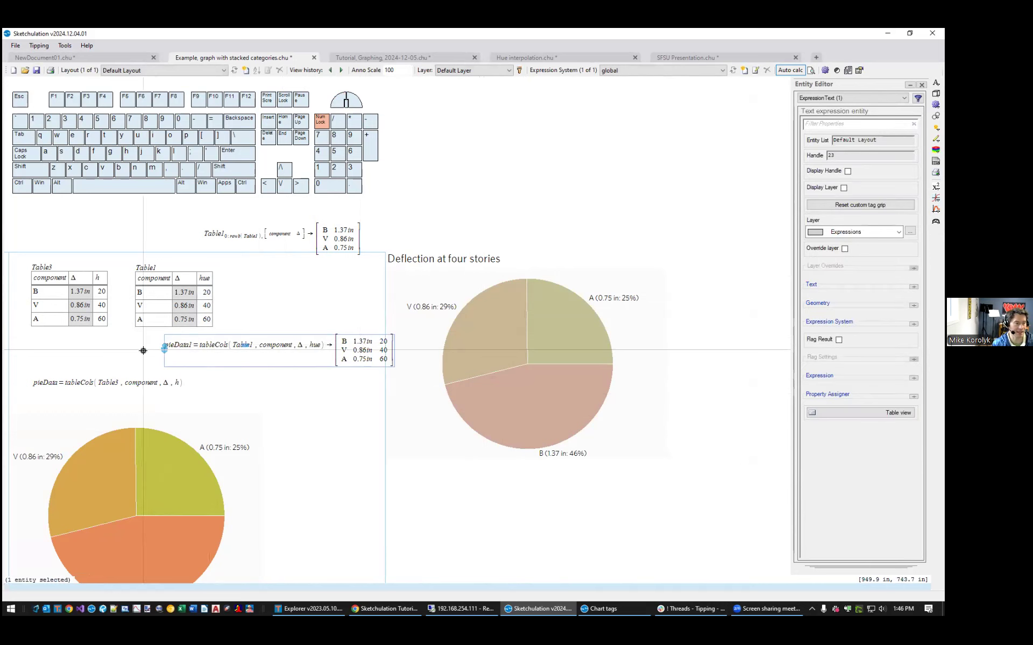
left_click_drag(163, 346, 106, 350)
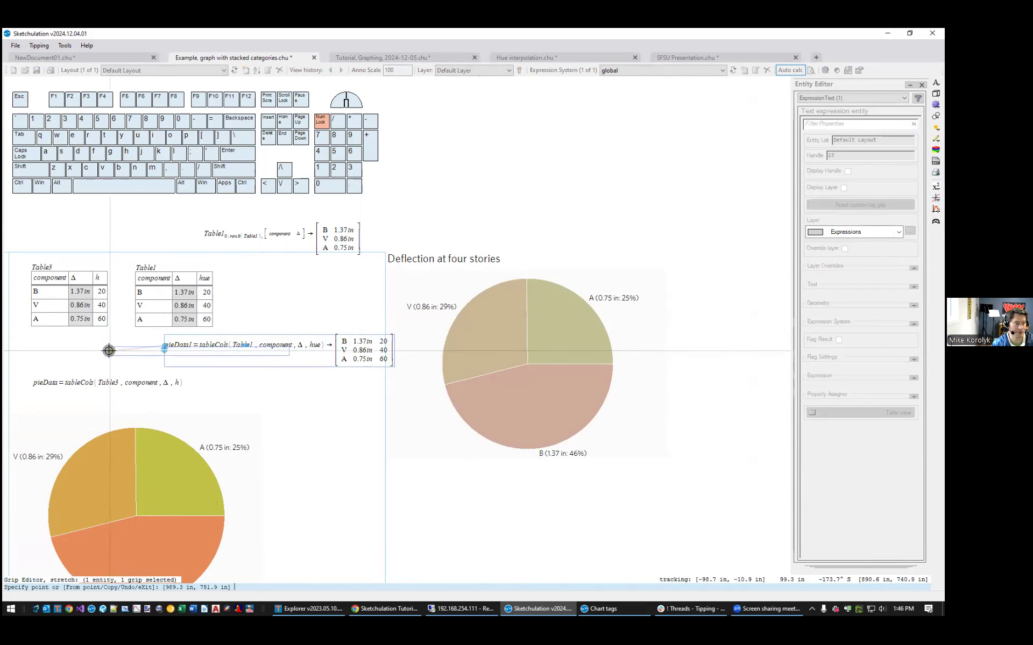
Review the "Deflection at four stories" pie chart's data expression, color variation and label properties, and compare it with the neighboring charts.
left_click(588, 291)
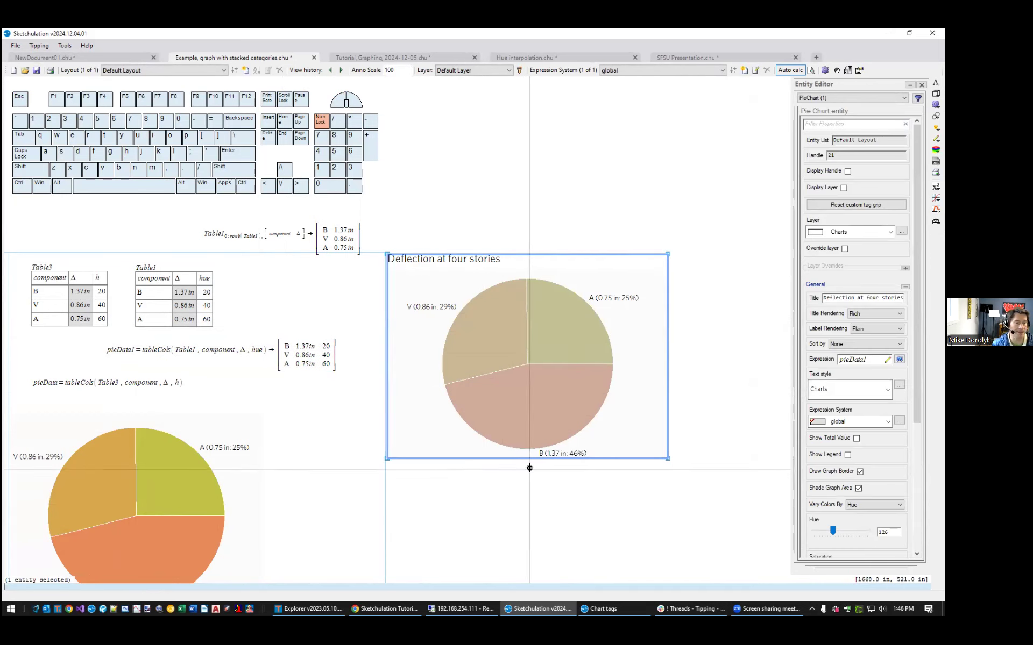
middle_click_drag(527, 505, 548, 427)
scroll(631, 355, "down", 1)
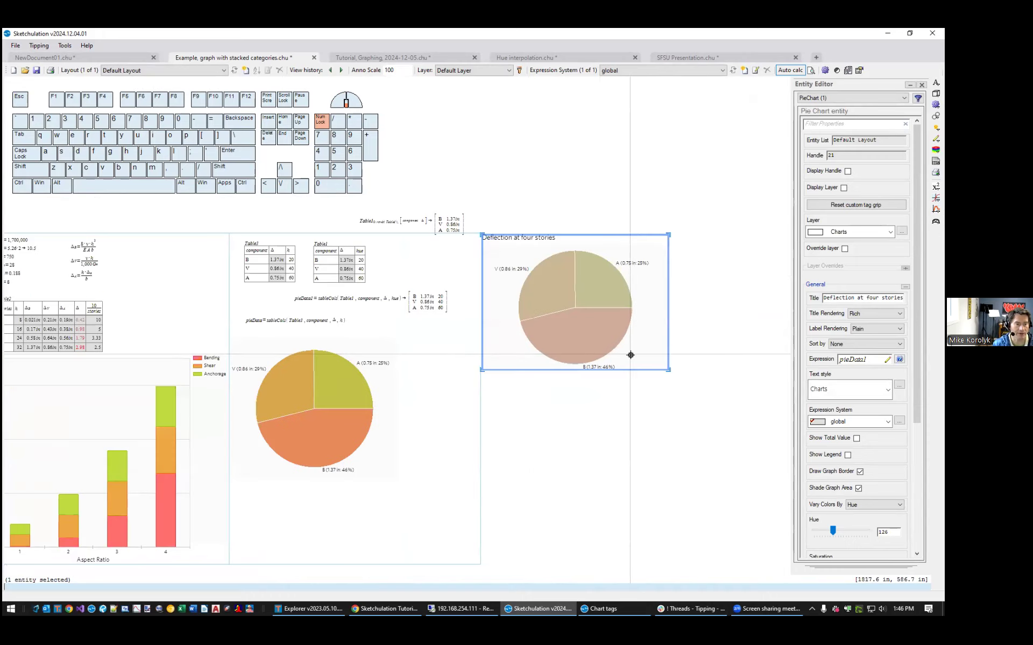
middle_click_drag(633, 356, 647, 397)
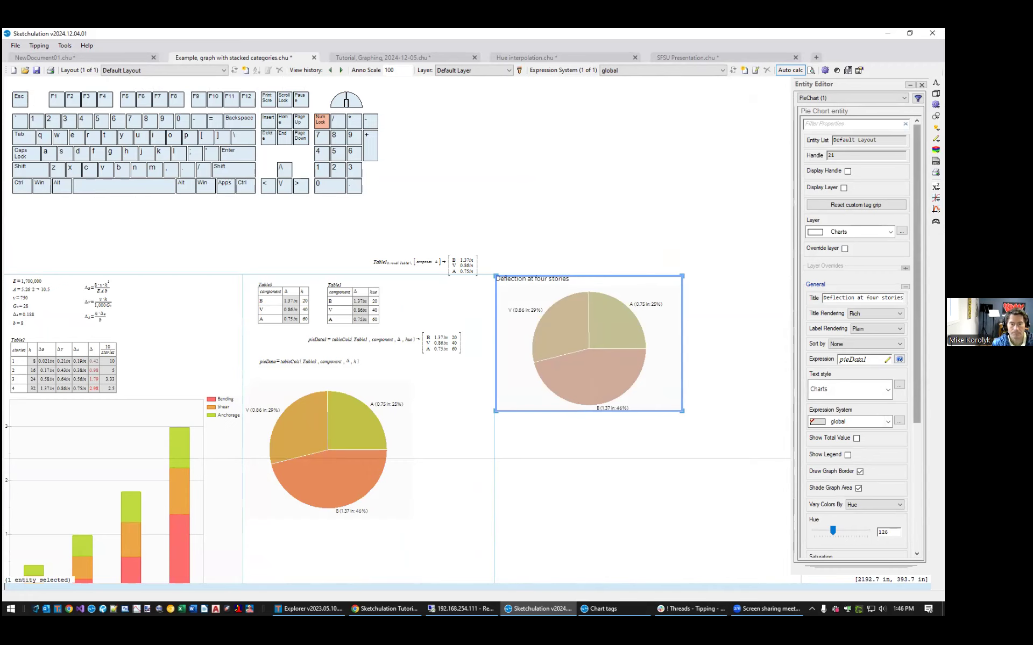
scroll(855, 323, "down", 5)
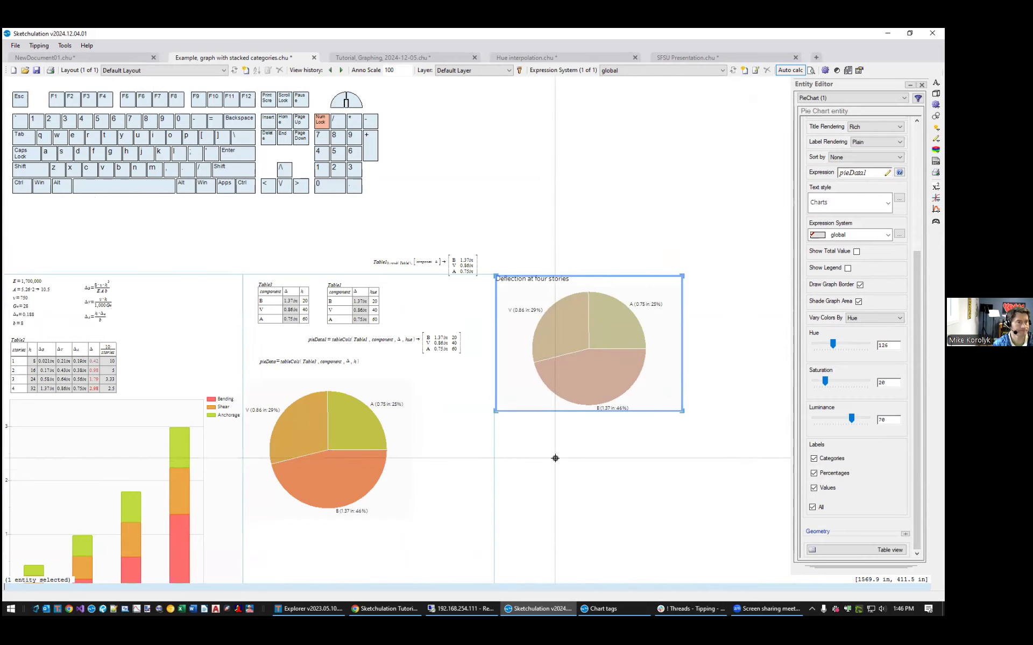
scroll(574, 403, "down", 2)
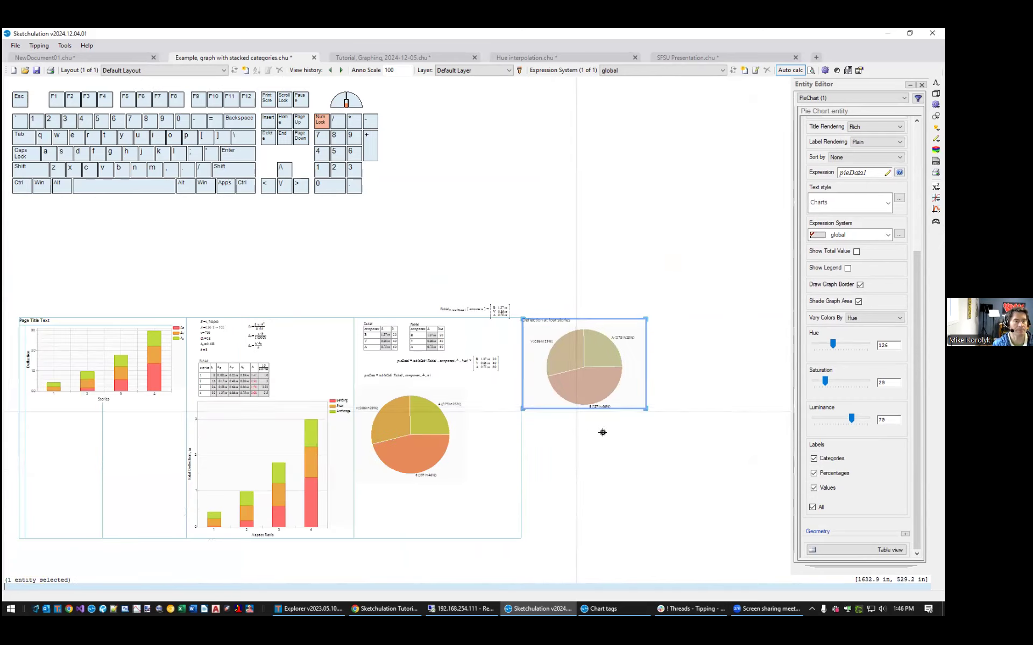
left_click(603, 432)
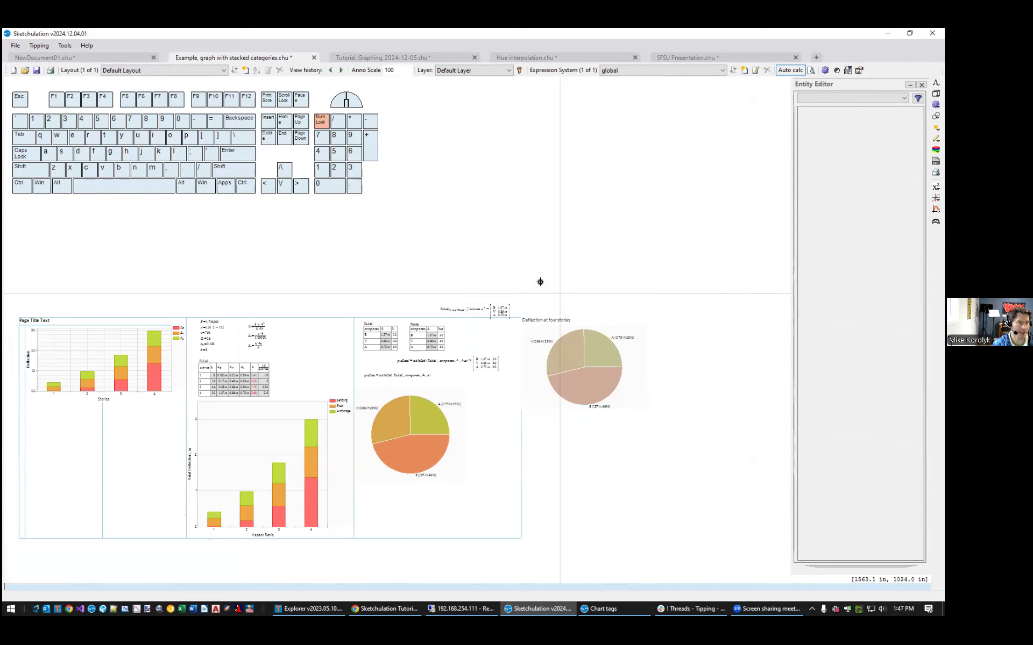
Switch to the "Tutorial, Graphing, 2024-12-05" document and locate the tblDrift data table on the NLTHA layout.
left_click(419, 60)
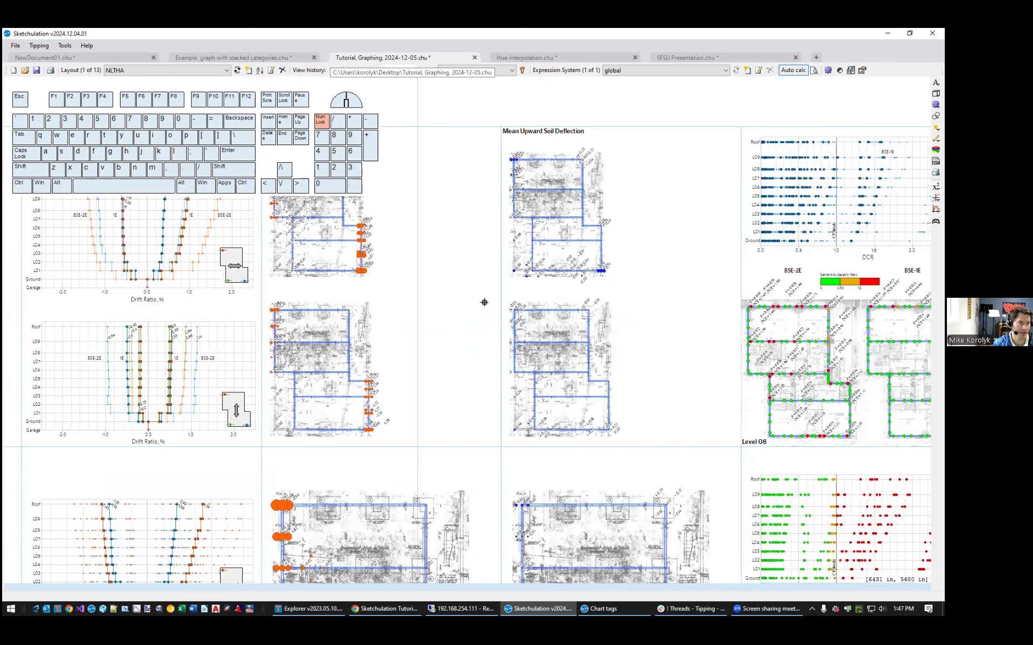
scroll(502, 454, "down", 3)
middle_click_drag(502, 454, 561, 324)
middle_click_drag(517, 473, 533, 233)
scroll(531, 424, "up", 2)
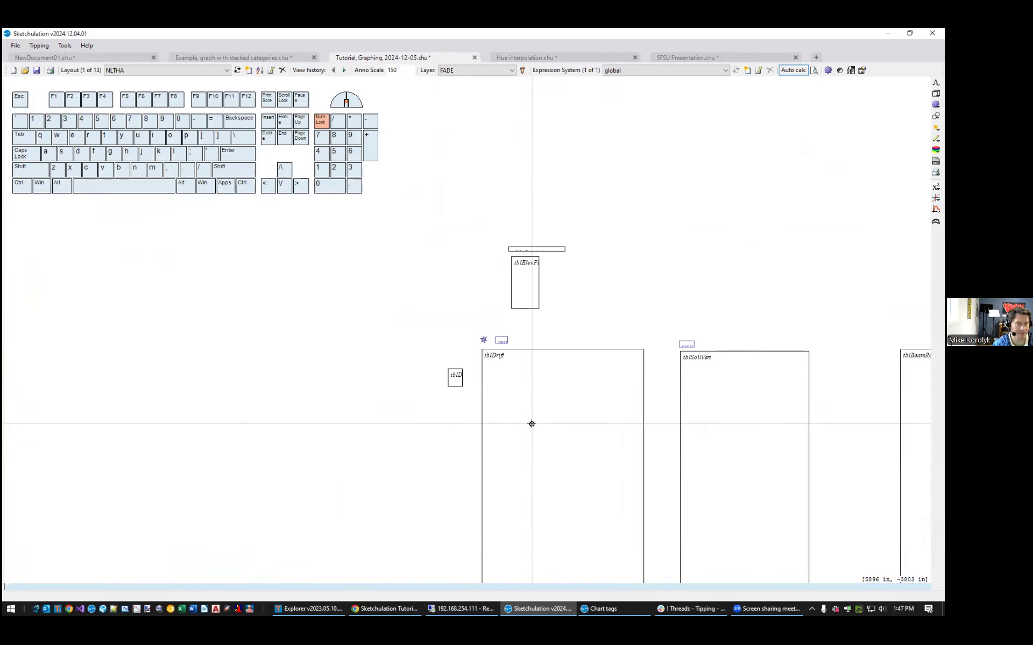
scroll(532, 424, "up", 2)
scroll(533, 422, "down", 2)
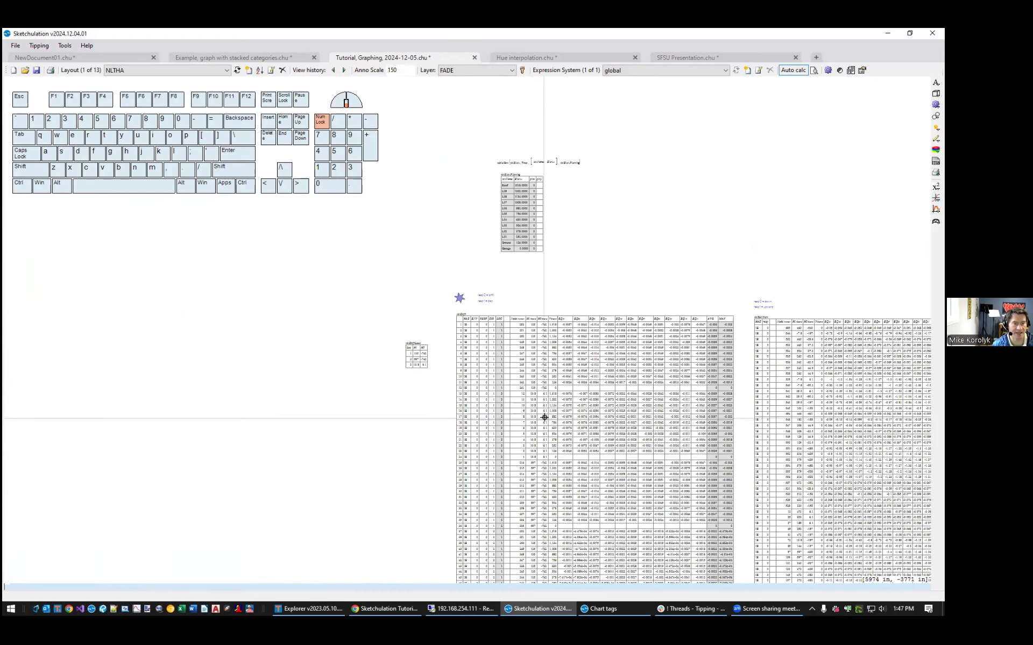
scroll(543, 418, "up", 2)
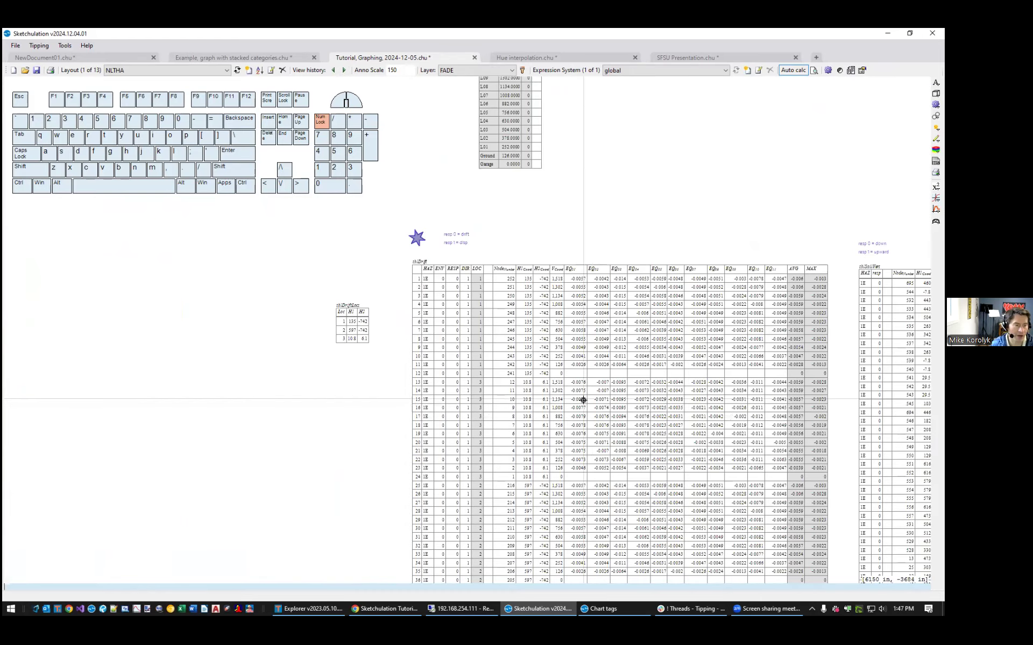
middle_click_drag(769, 329, 791, 372)
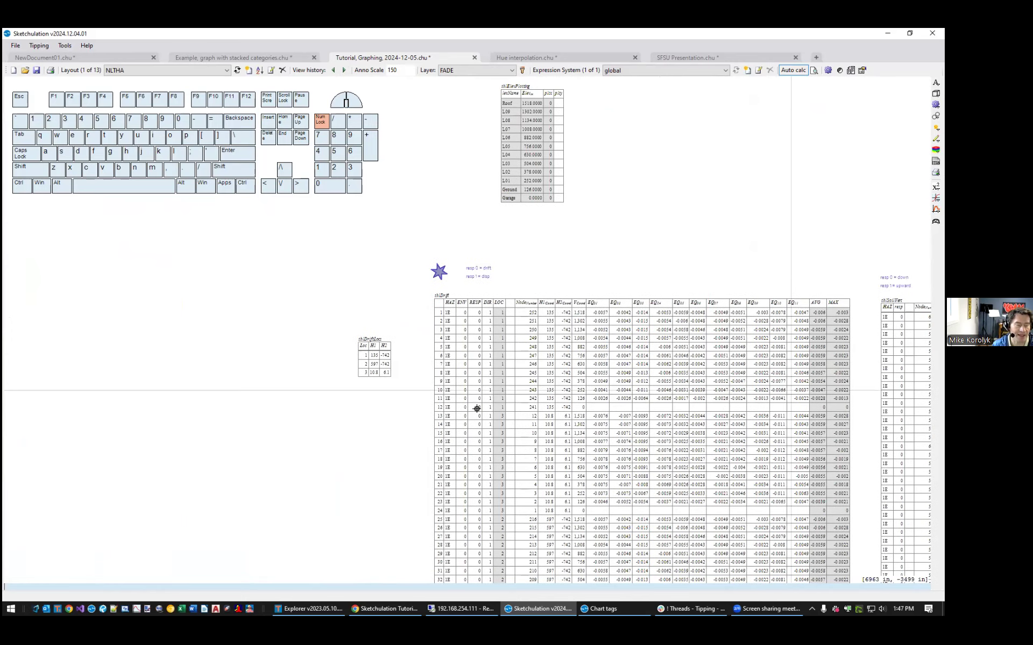
scroll(713, 348, "up", 2)
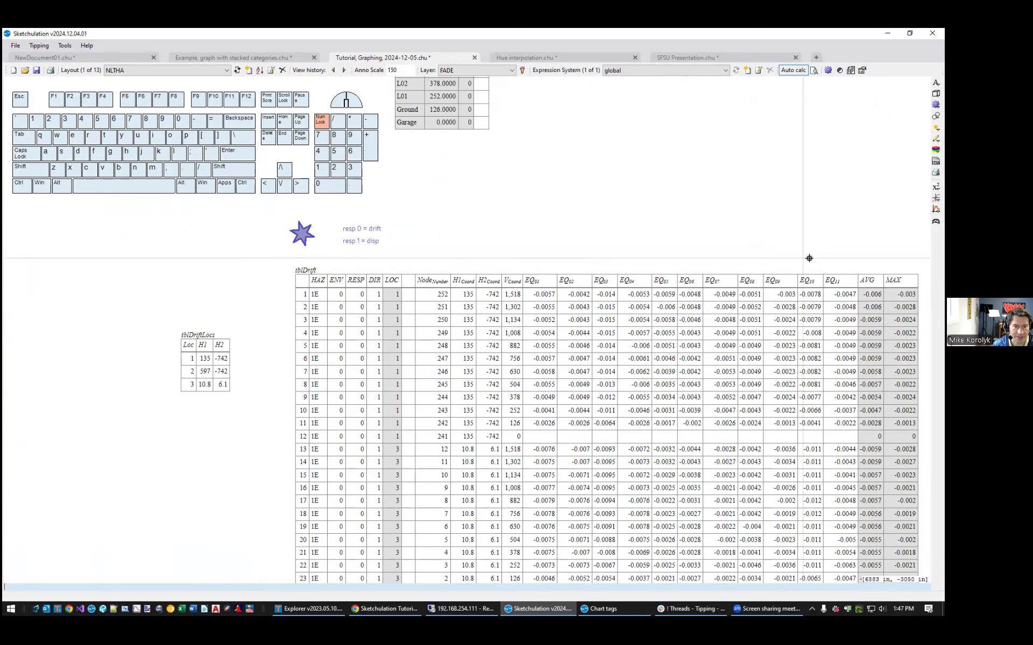
Examine the AVG and MAX column header formulas in tblDrift and the EQ columns they reference, leaving them as they are.
double_click(869, 281)
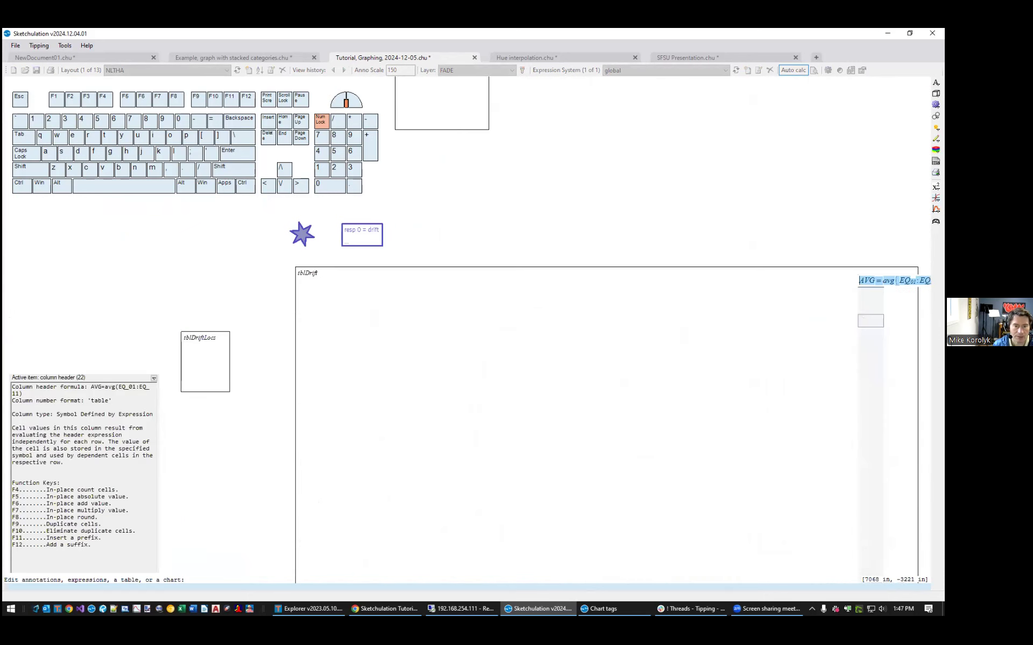
middle_click_drag(873, 300, 823, 301)
left_click(839, 280)
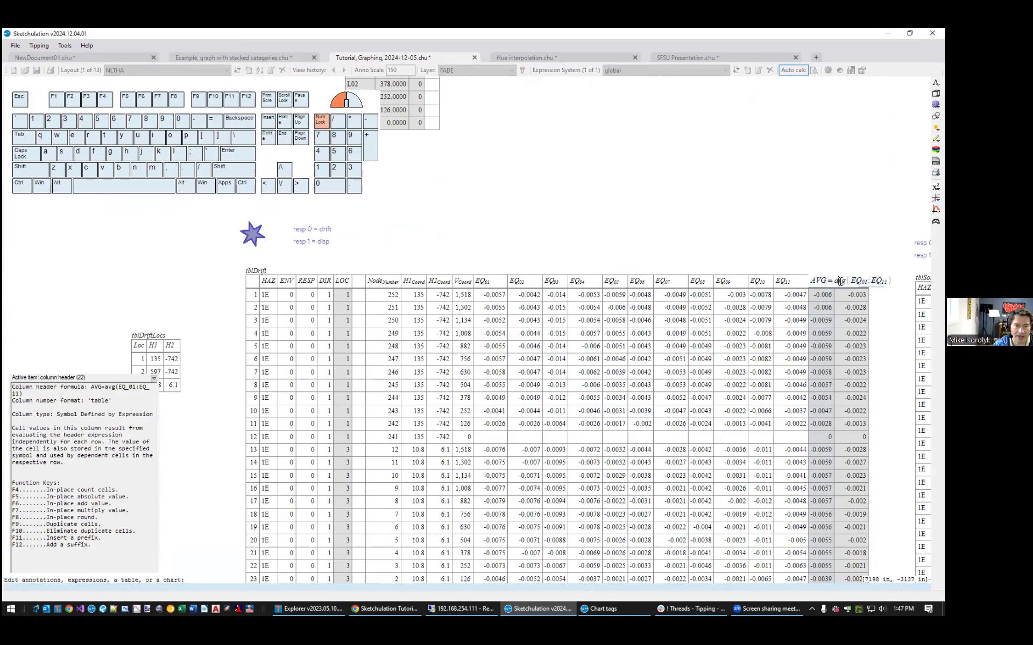
left_click(855, 282)
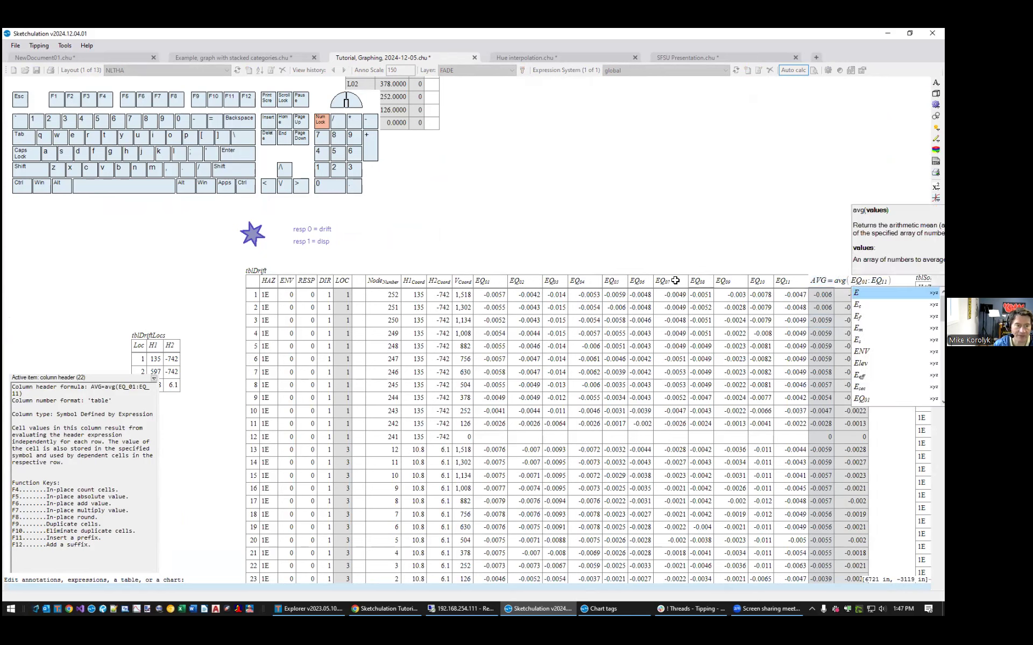
left_click(488, 278)
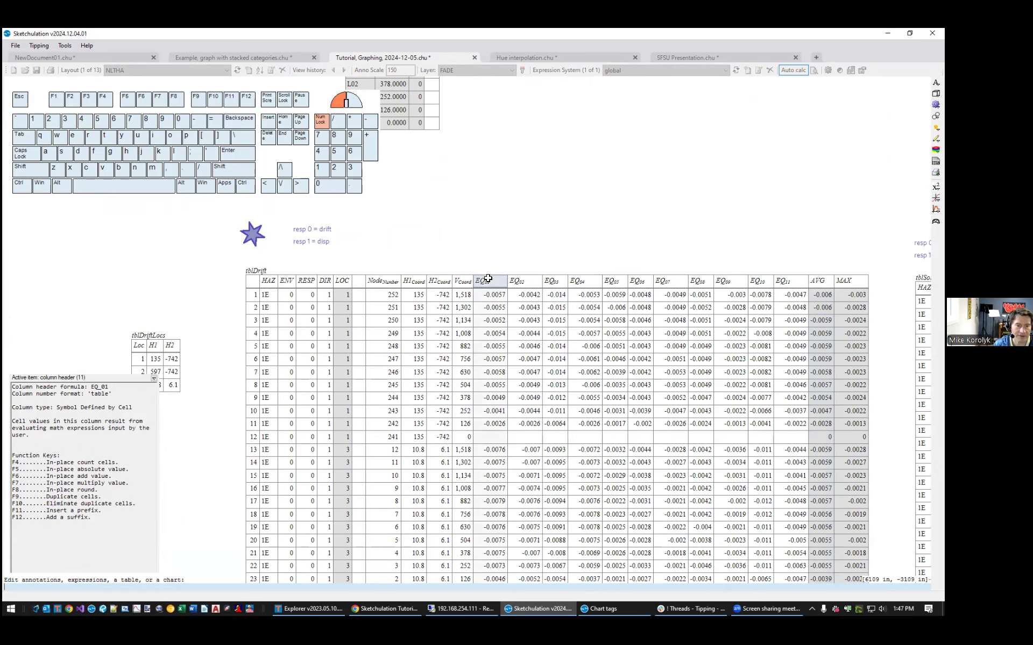
left_click(792, 279)
left_click(845, 281)
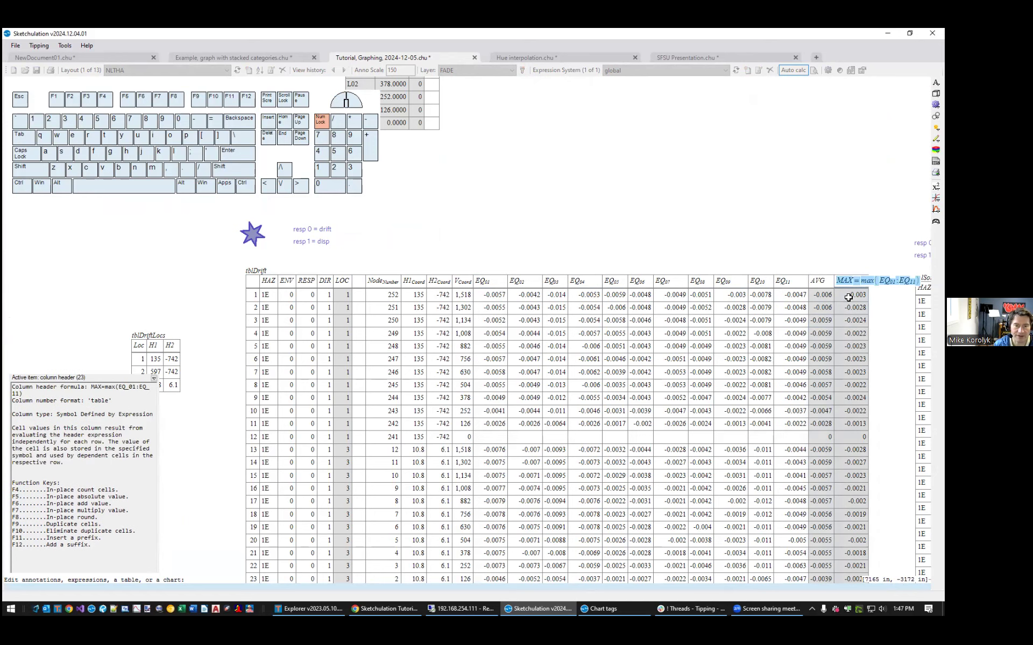
left_click(589, 246)
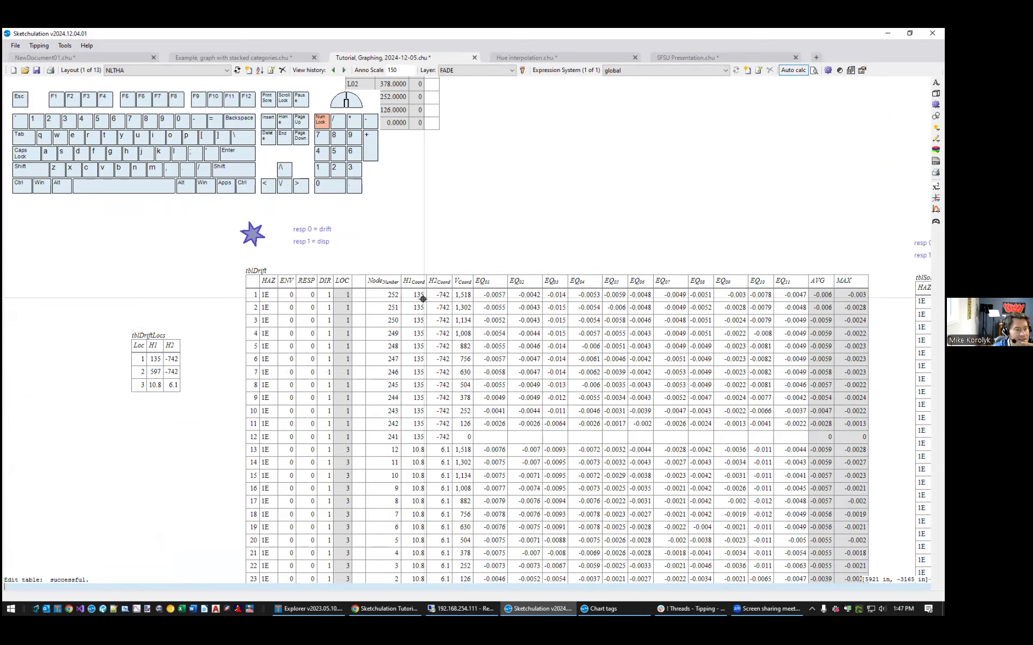
Inspect tblDrift's EQ values, LOC query formula, V, H1 and H2 coordinates, node number and DIR entries for the first location.
scroll(422, 301, "up", 2)
scroll(425, 300, "down", 2)
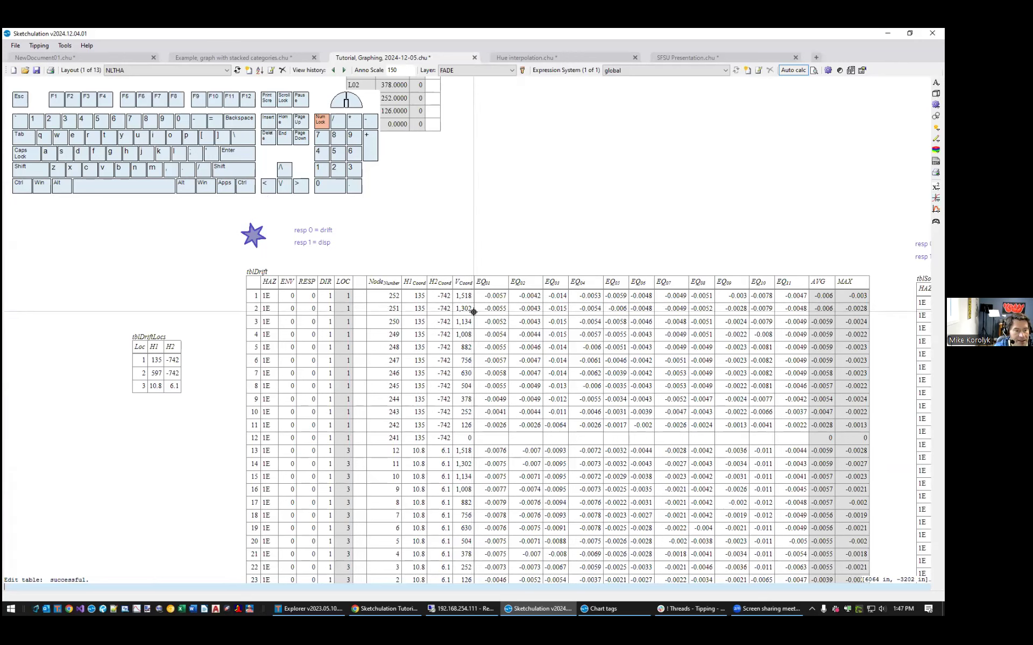
left_click(499, 337)
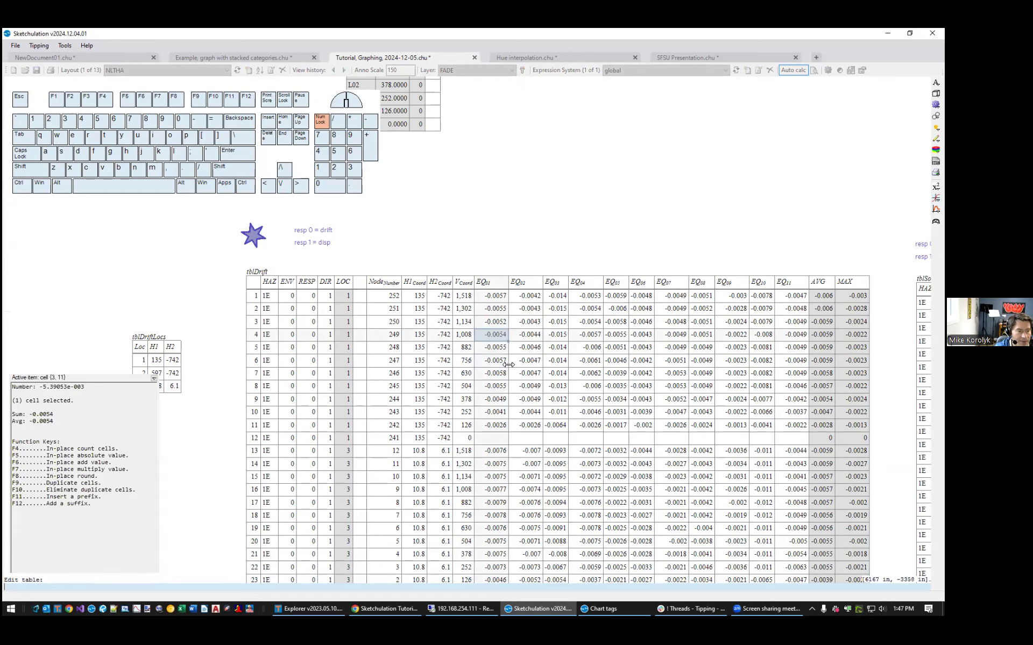
left_click(343, 295)
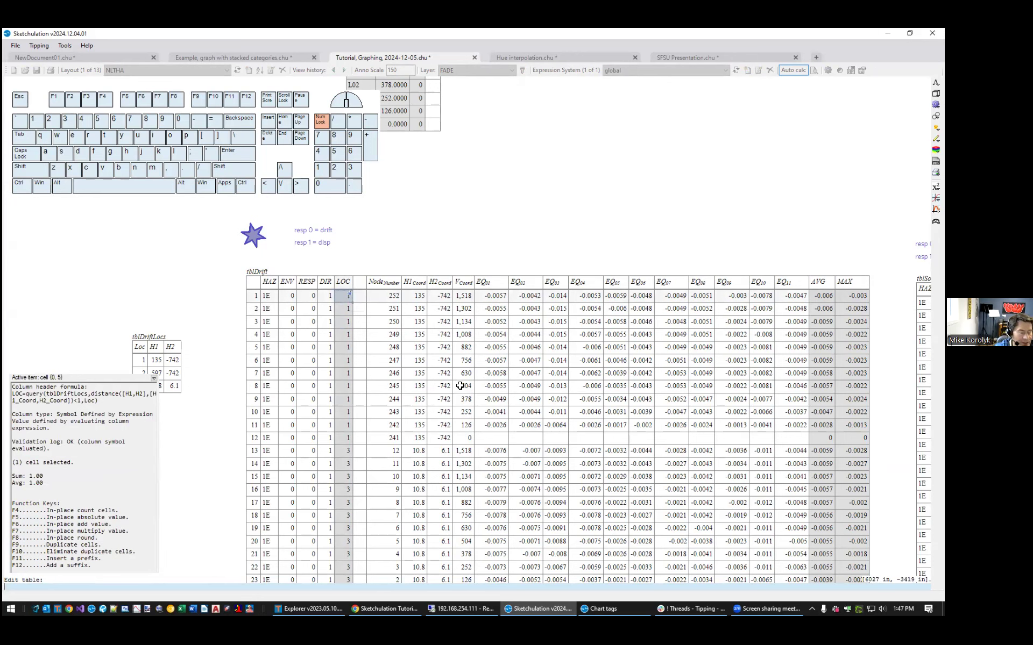
left_click(463, 282)
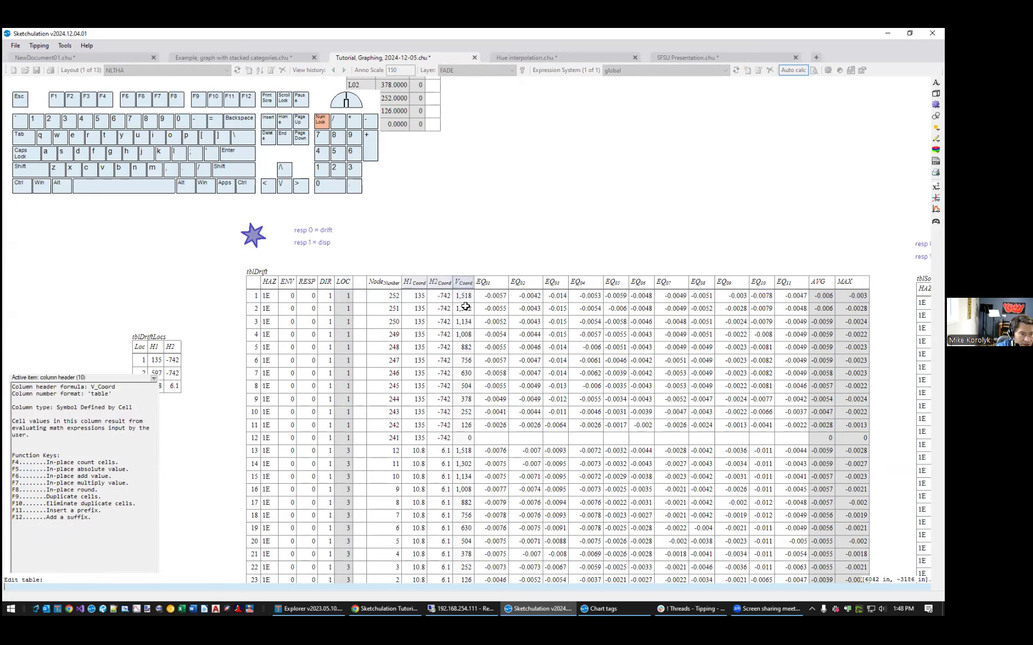
left_click_drag(464, 300, 460, 439)
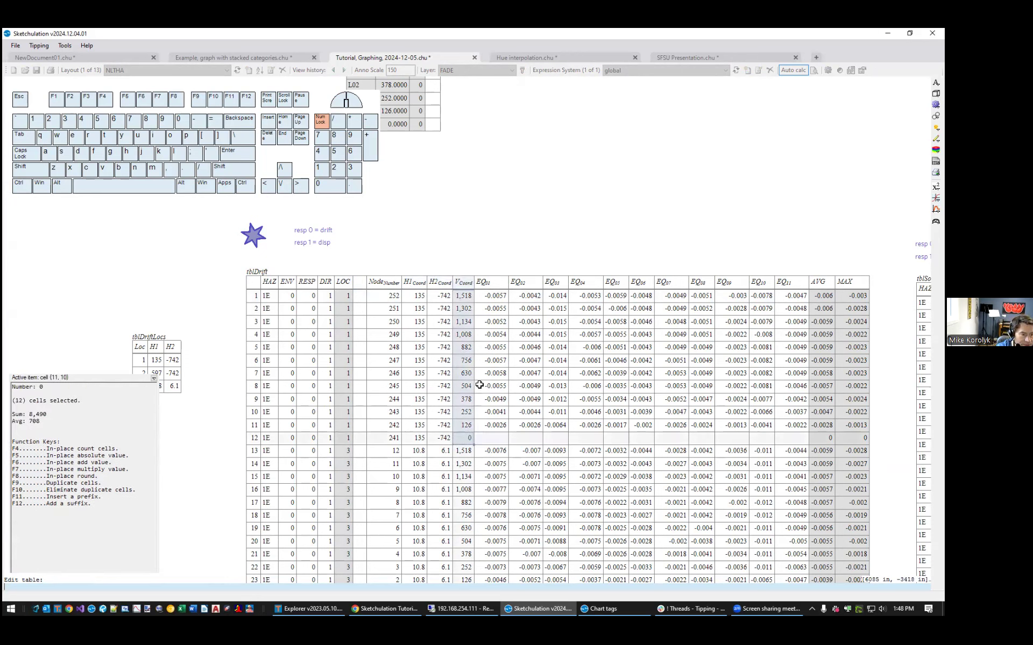
left_click_drag(415, 298, 443, 439)
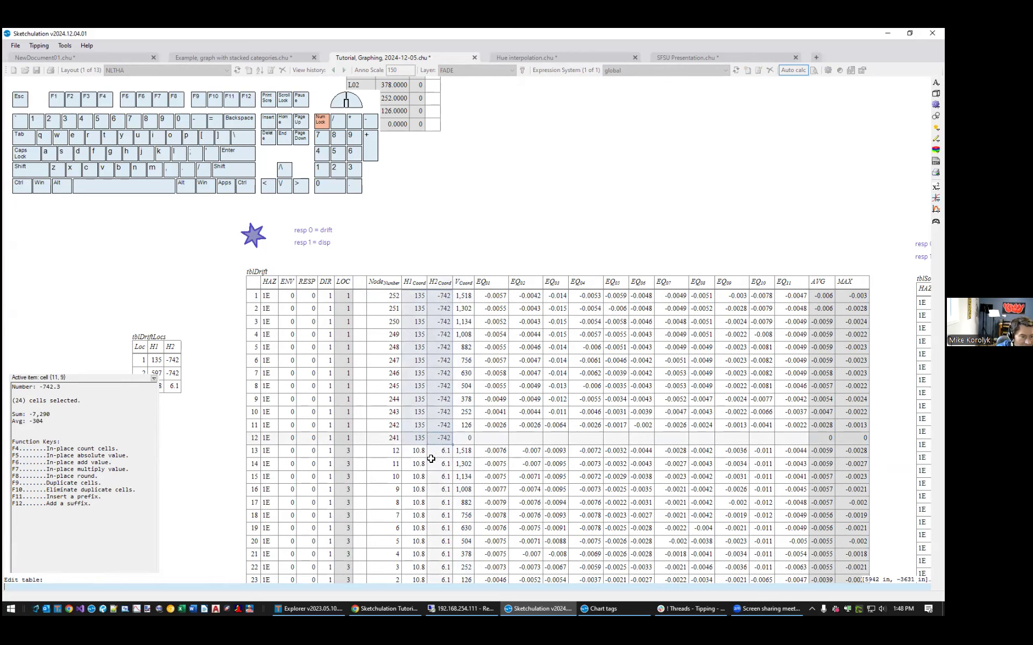
left_click(417, 297)
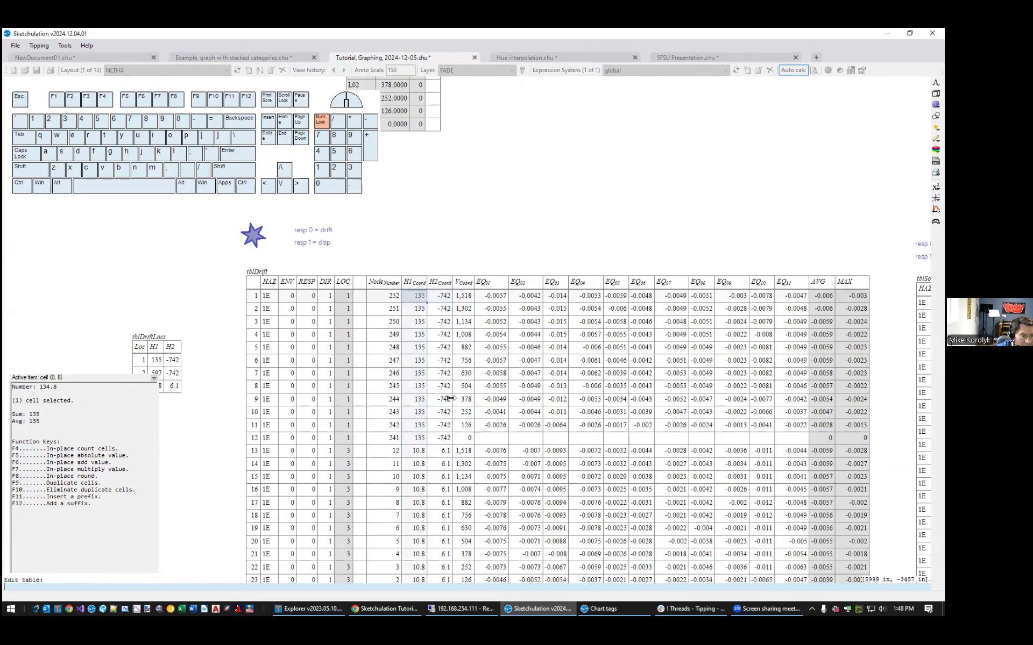
scroll(451, 387, "down", 1)
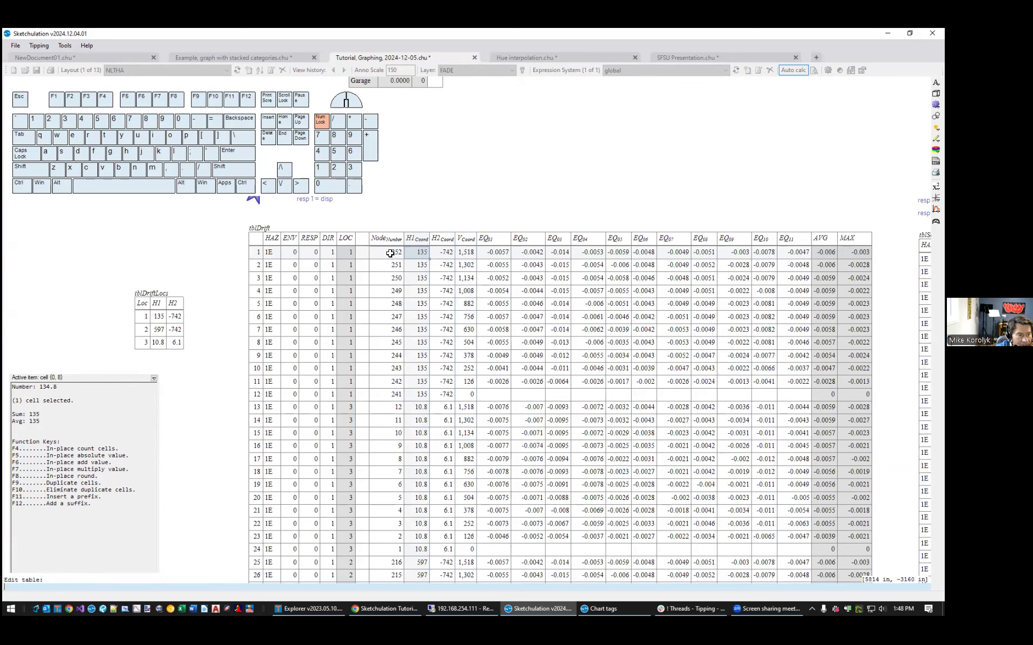
left_click(390, 253)
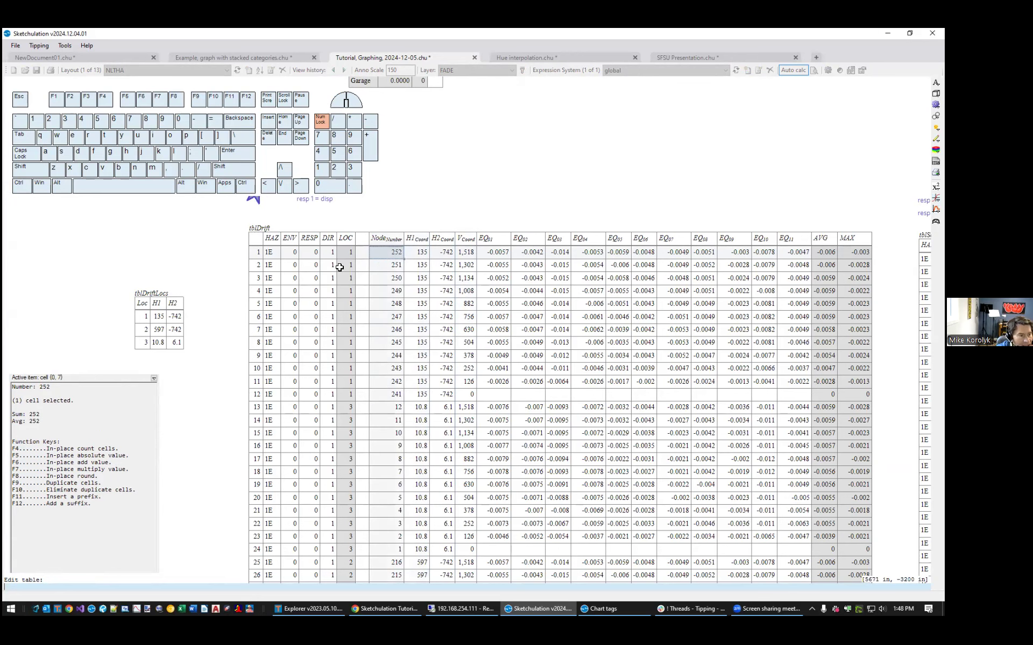
left_click(325, 254)
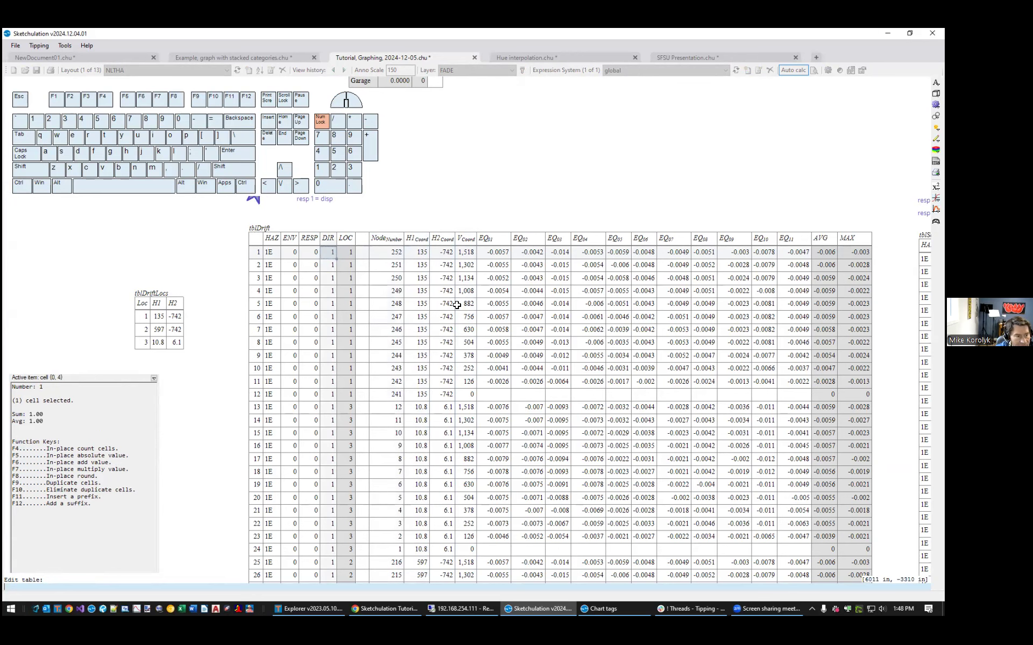
middle_click_drag(496, 328, 507, 332)
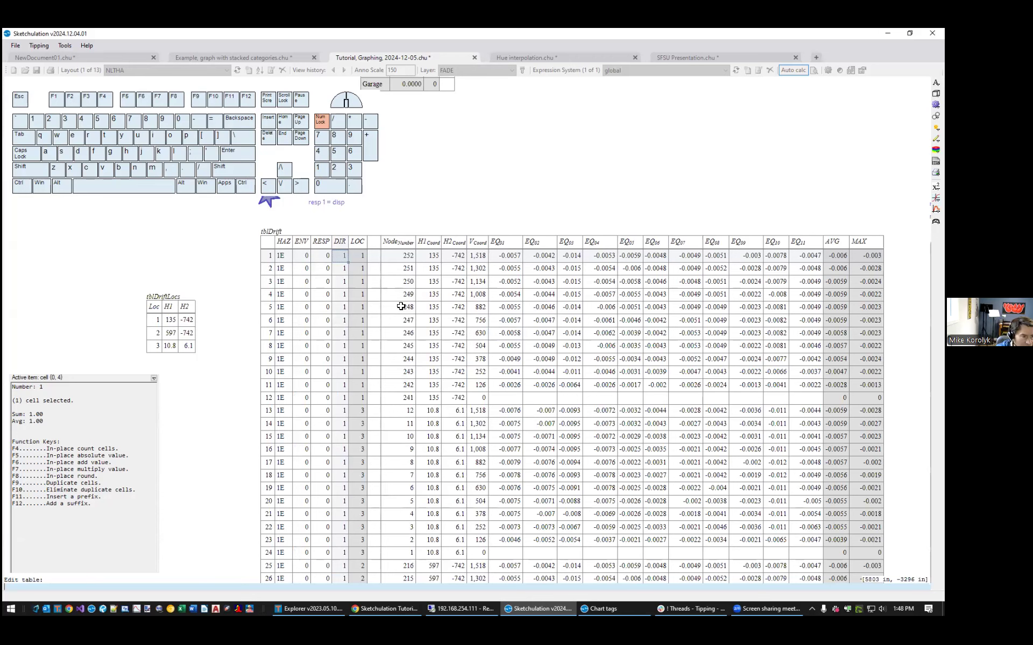
Examine the DIR and RESP entries in tblDrift's first rows against the response legend note above the table.
left_click(338, 267)
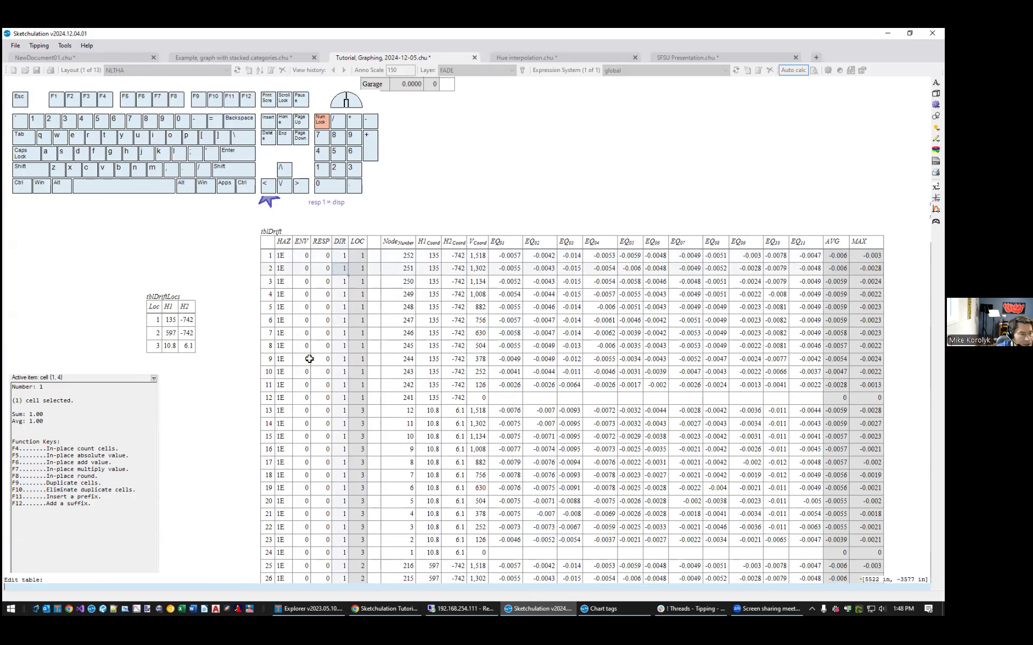
left_click(325, 257)
middle_click_drag(386, 420, 388, 330)
scroll(353, 417, "down", 1)
middle_click_drag(342, 234, 388, 331)
scroll(388, 331, "up", 4)
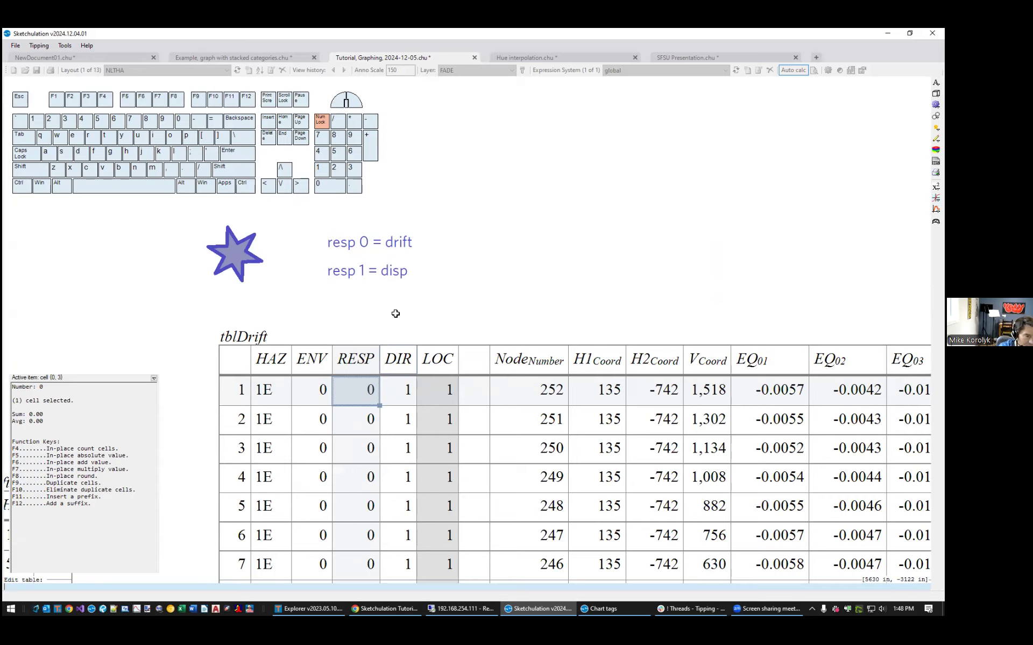
scroll(380, 420, "down", 1)
middle_click_drag(379, 421, 495, 366)
scroll(457, 343, "up", 1)
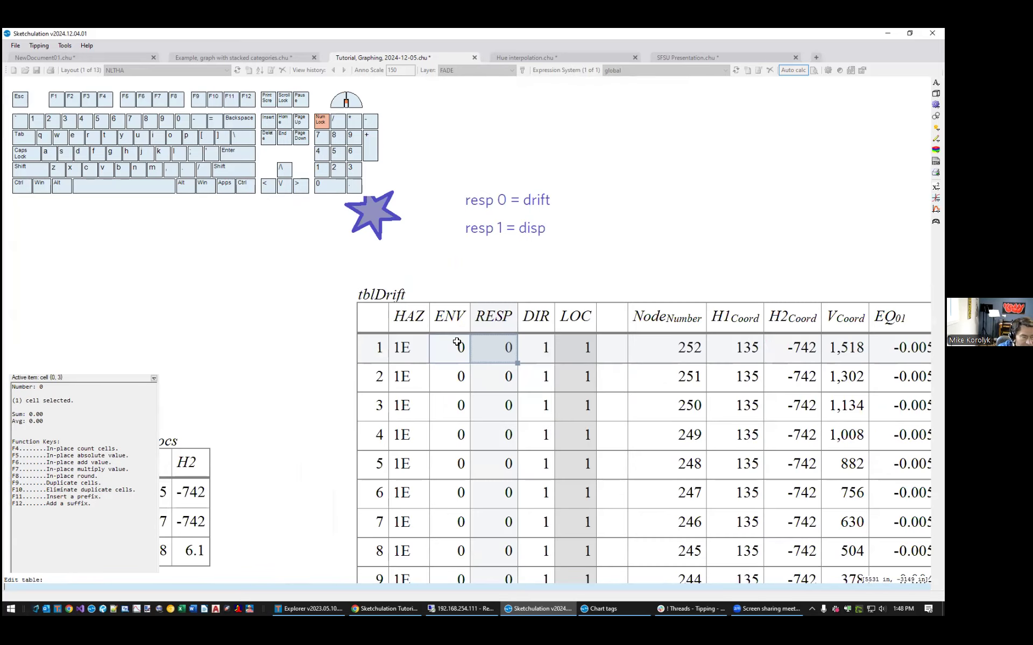
Examine tblDrift's ENV column and compare the HAZ entries in its first and last rows.
left_click(457, 343)
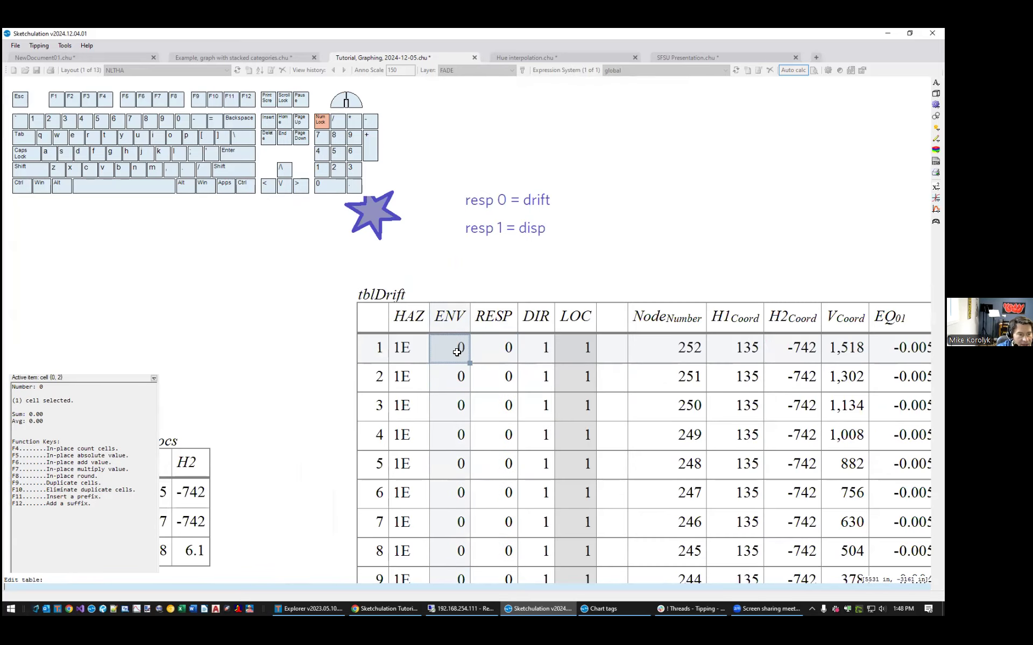
scroll(455, 360, "down", 2)
middle_click_drag(454, 424, 457, 204)
middle_click_drag(472, 336, 492, 471)
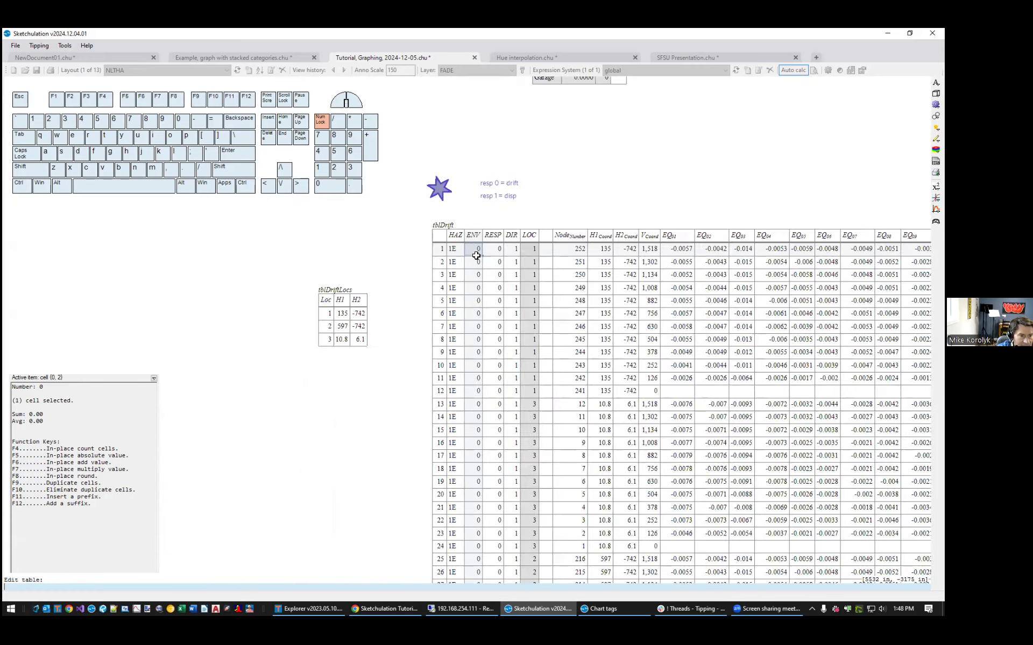
scroll(476, 251, "up", 1)
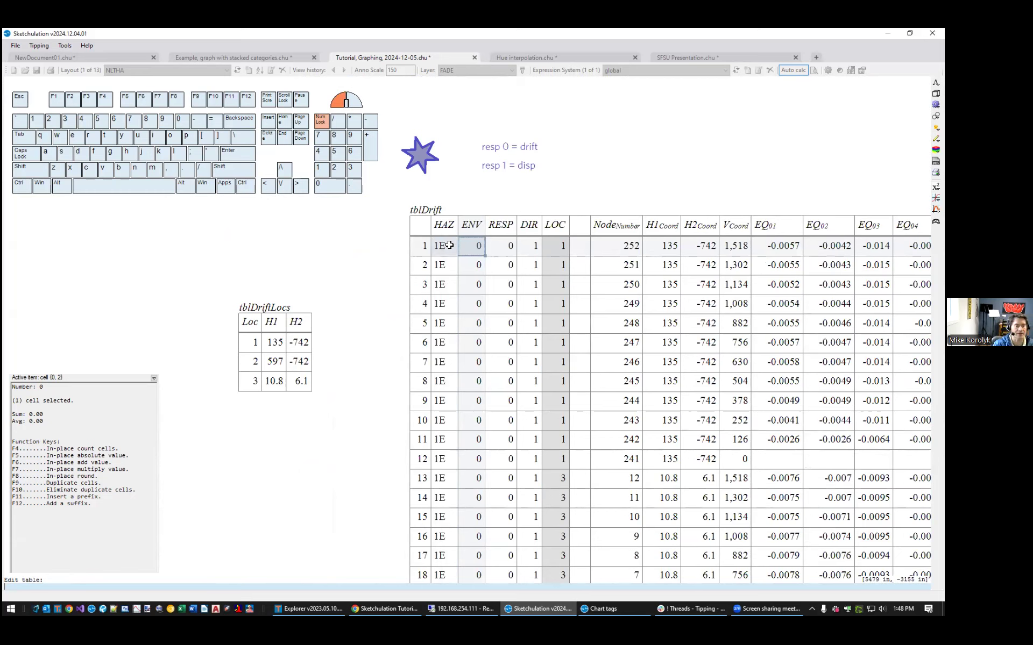
left_click(449, 245)
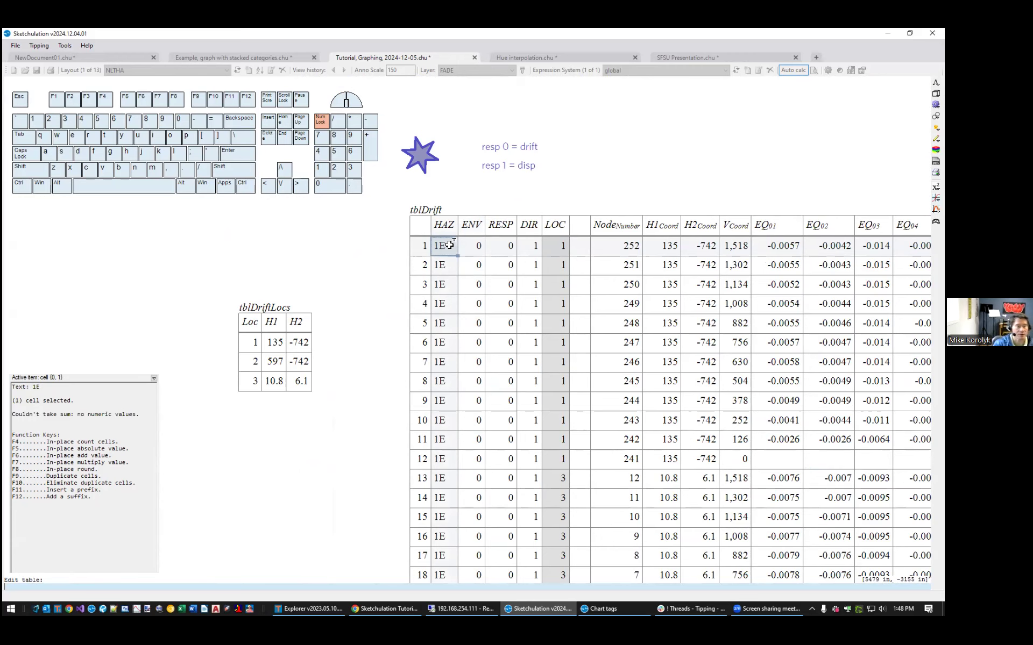
key("ctrl+Down")
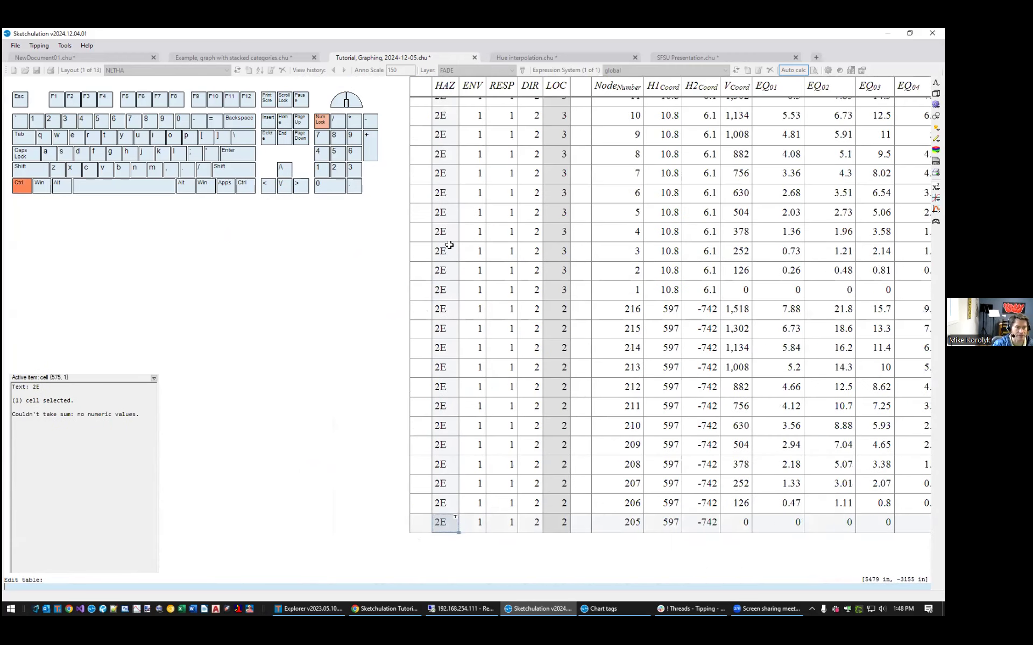
key("ctrl+Up")
scroll(465, 249, "down", 2)
left_click(623, 172)
key("Escape")
scroll(524, 198, "up", 2)
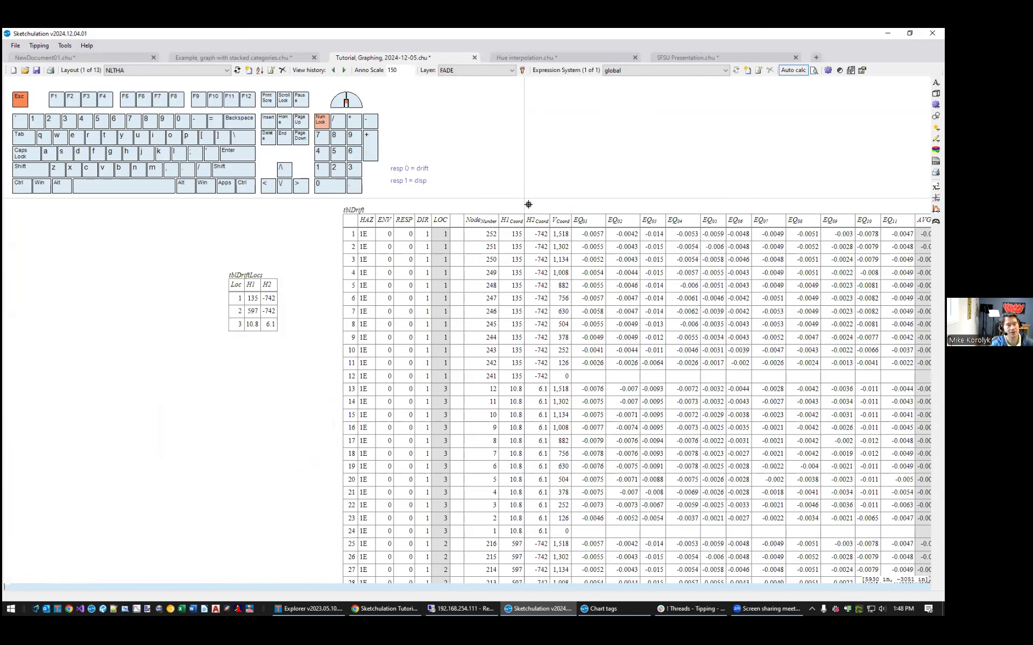
middle_click_drag(572, 202, 508, 198)
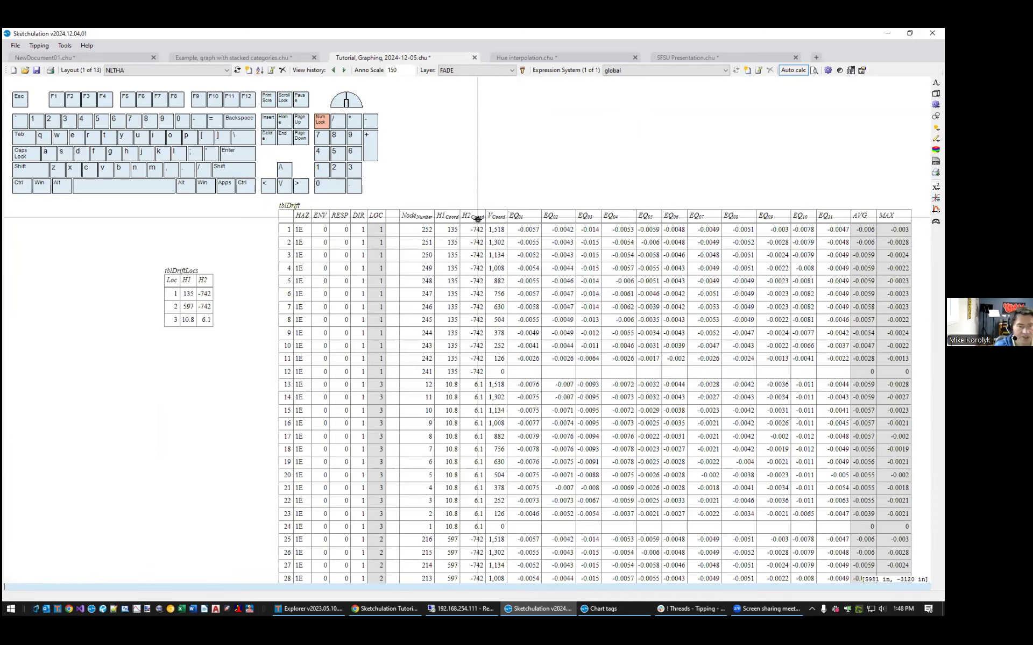
middle_click_drag(404, 237, 495, 274)
scroll(495, 274, "up", 1)
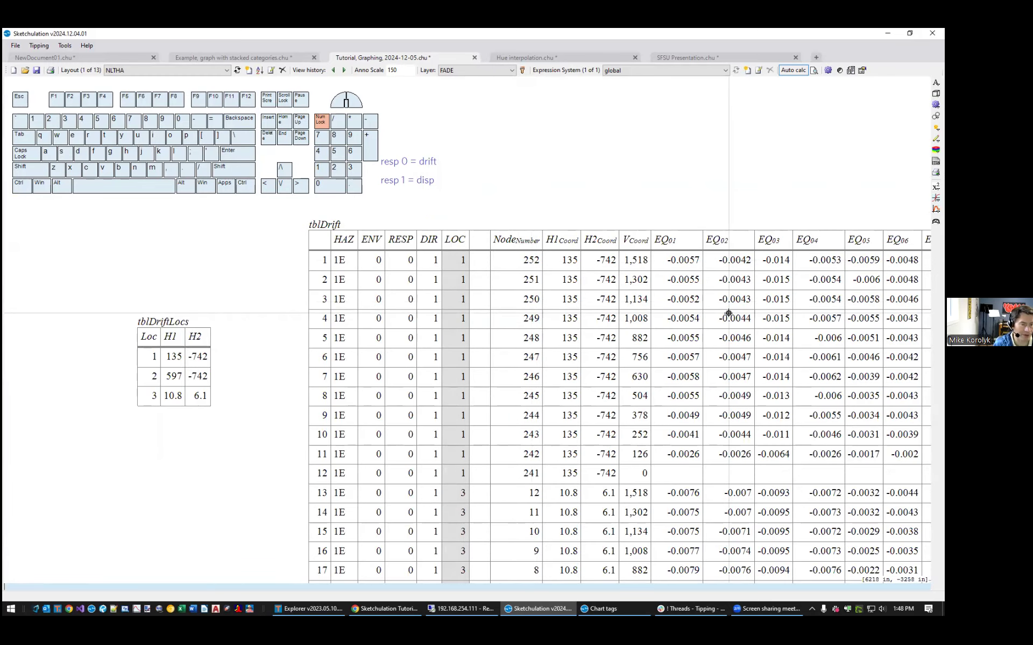
scroll(650, 348, "down", 1)
middle_click_drag(640, 381, 638, 387)
middle_click_drag(674, 298, 698, 347)
scroll(681, 363, "up", 1)
middle_click_drag(568, 347, 325, 317)
Select tblDrift's raw data block from the node number column through EQ11, extending it down the rows to show its extent.
left_click(325, 317)
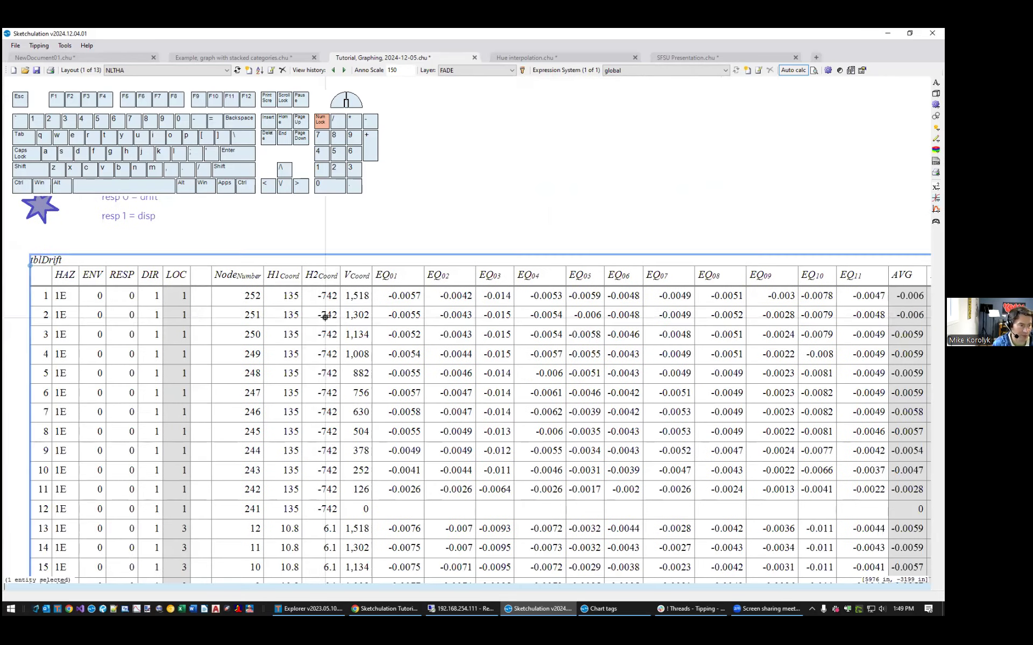
double_click(325, 318)
left_click(228, 299)
key("ctrl+shift+Right")
key("ctrl+shift+Left")
key("shift+Right")
key("shift+Right")
key("shift+Right")
key("shift+Right")
key("shift+Right")
key("shift+Right")
key("shift+Right")
key("shift+Right")
key("shift+Right")
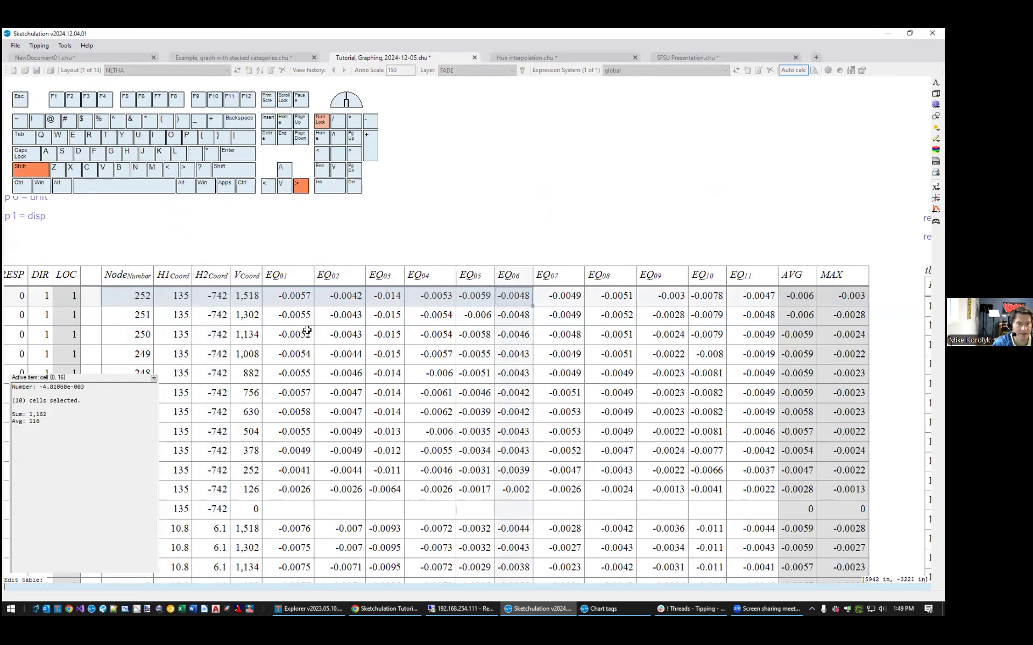
key("shift+Right")
key("shift+Right")
key("shift+Right")
key("shift+Right")
key("shift+Right")
key("ctrl+shift+Down")
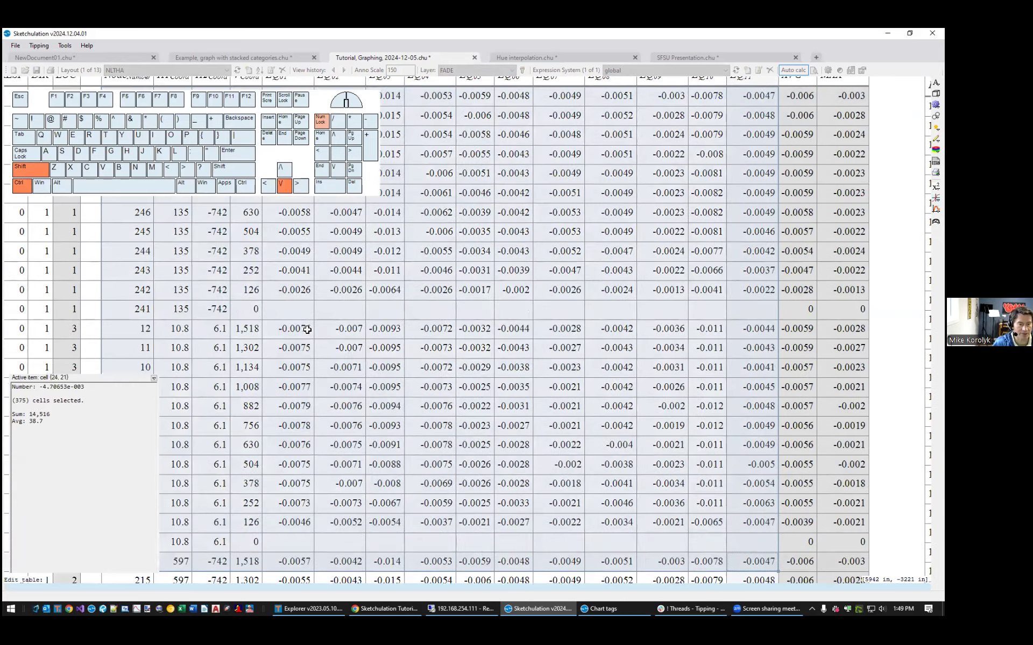
key("ctrl+shift+Down")
key("ctrl+shift+Down")
key("ctrl+shift+Down")
key("ctrl+shift+Down")
key("ctrl+shift+Down")
key("ctrl+shift+Down")
key("ctrl+shift+Down")
key("ctrl+shift+Down")
key("ctrl+shift+Down")
key("ctrl+shift+Down")
key("ctrl+shift+Down")
key("ctrl+shift+Down")
key("ctrl+shift+Down")
scroll(416, 336, "down", 2)
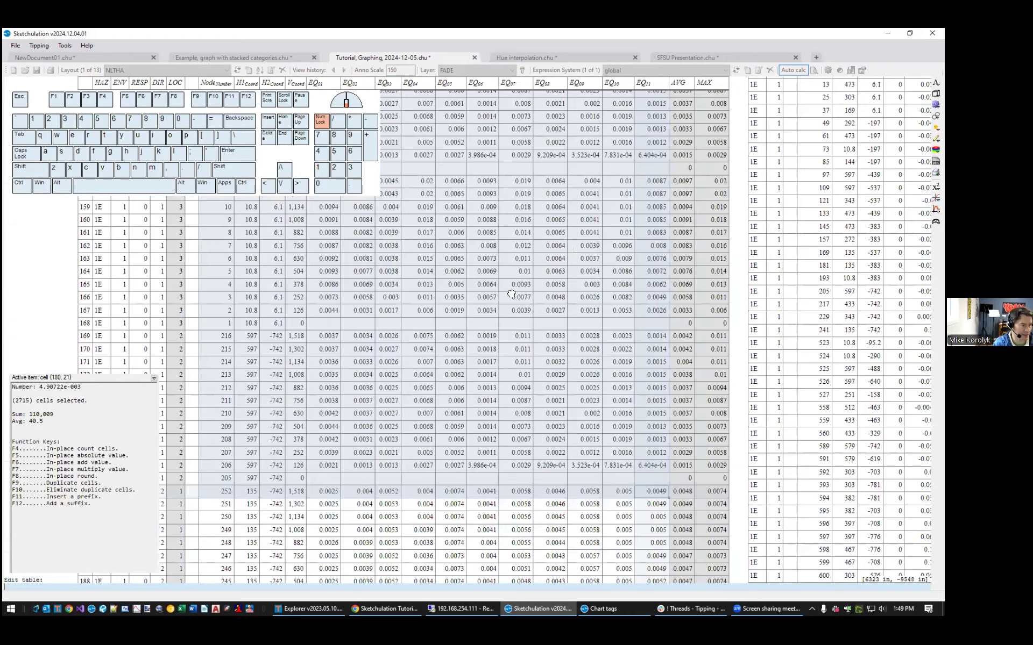
Review tblDrift from the middle rows to its last row along the blank separator column, and return to the first row.
middle_click_drag(511, 295, 518, 274)
left_click(518, 275)
key("ctrl+Down")
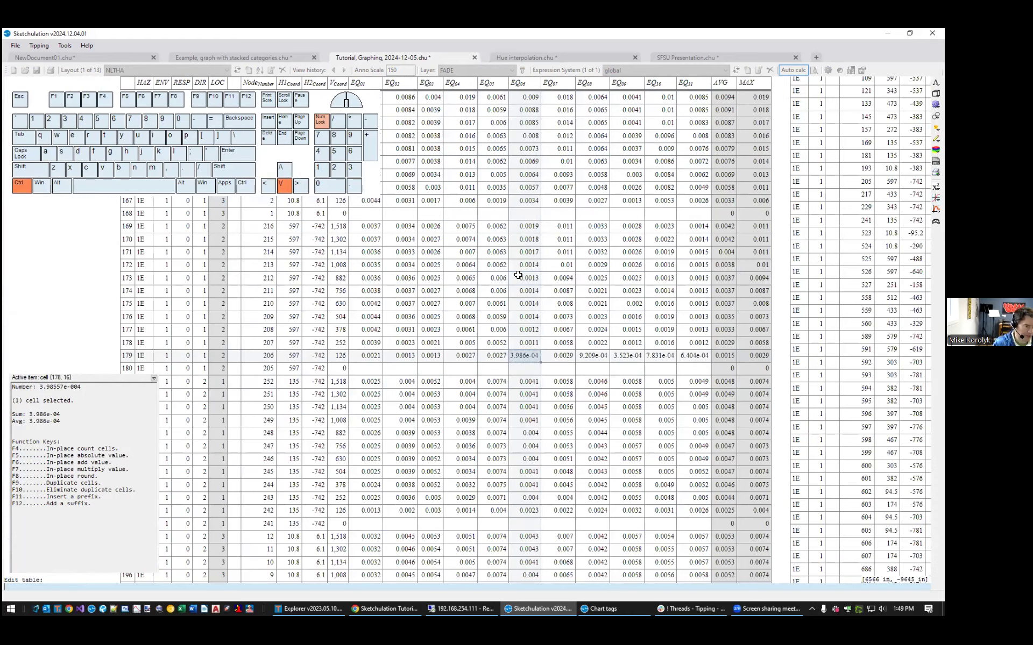
key("Left")
key("Left")
key("Left")
key("Left")
key("Left")
key("Left")
key("Left")
key("Left")
key("Left")
key("Left")
key("ctrl+Down")
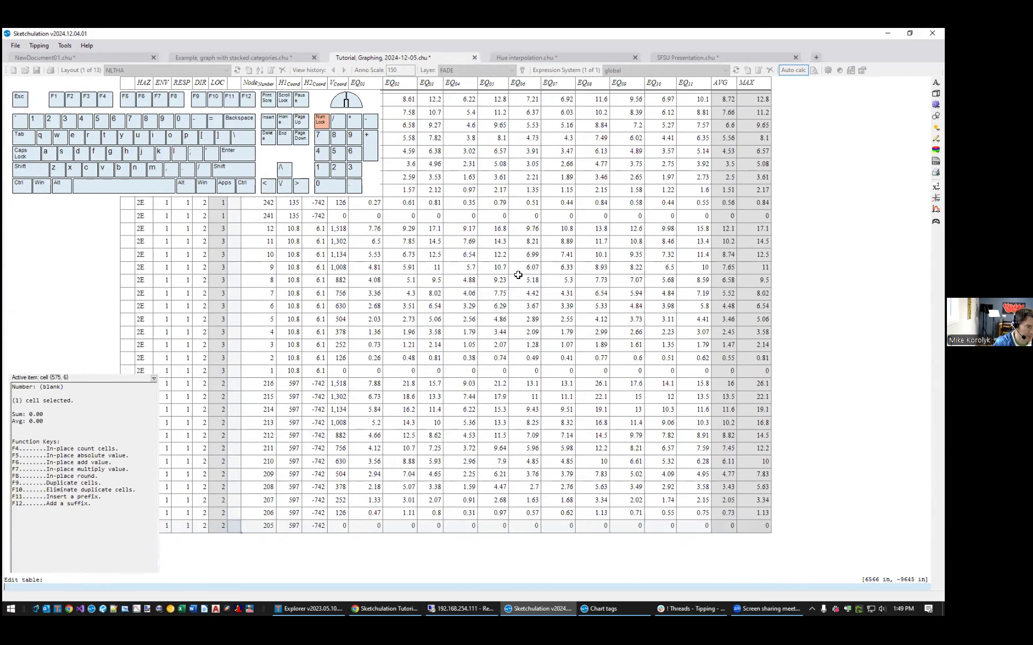
left_click(240, 294)
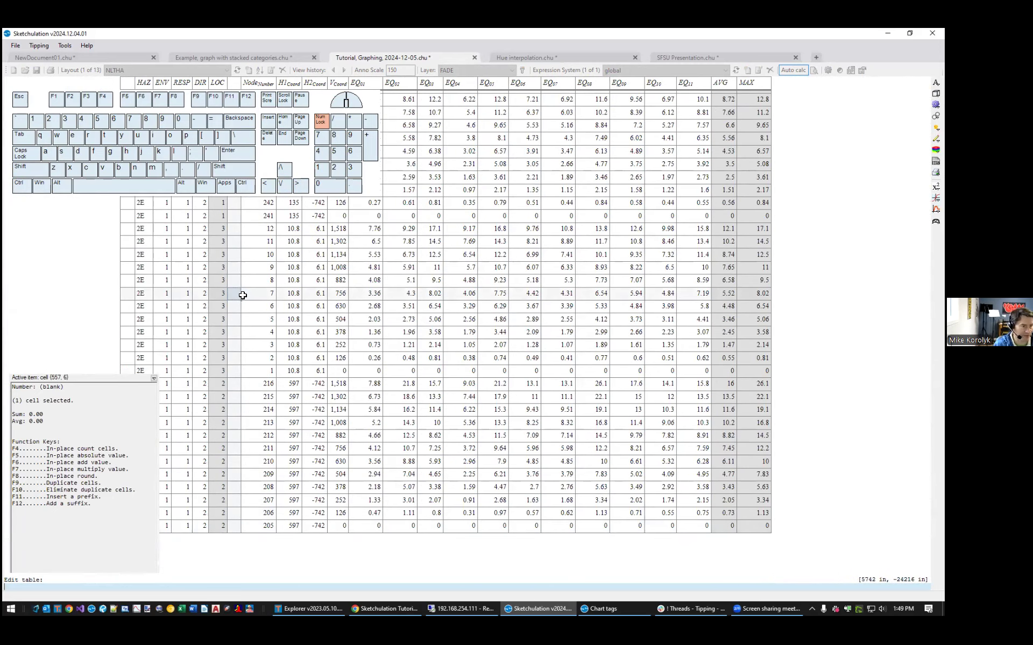
middle_click_drag(354, 312, 733, 364)
key("ctrl+Up")
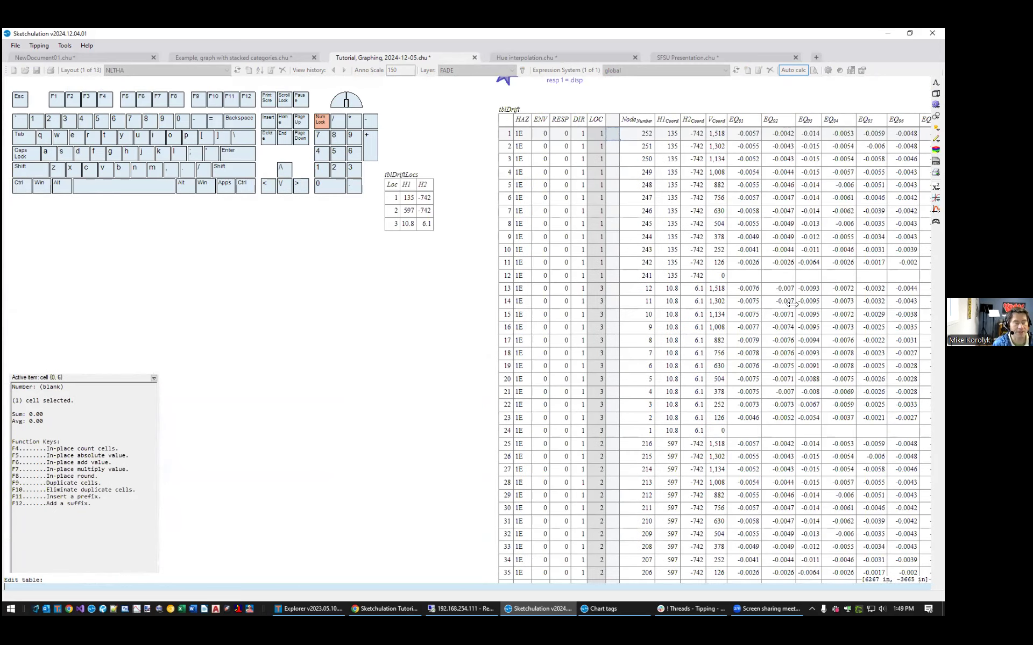
Compare tblDrift's first-row HAZ through DIR category cells with the node number data beyond the blank separator column.
left_click(662, 151)
scroll(527, 175, "up", 1)
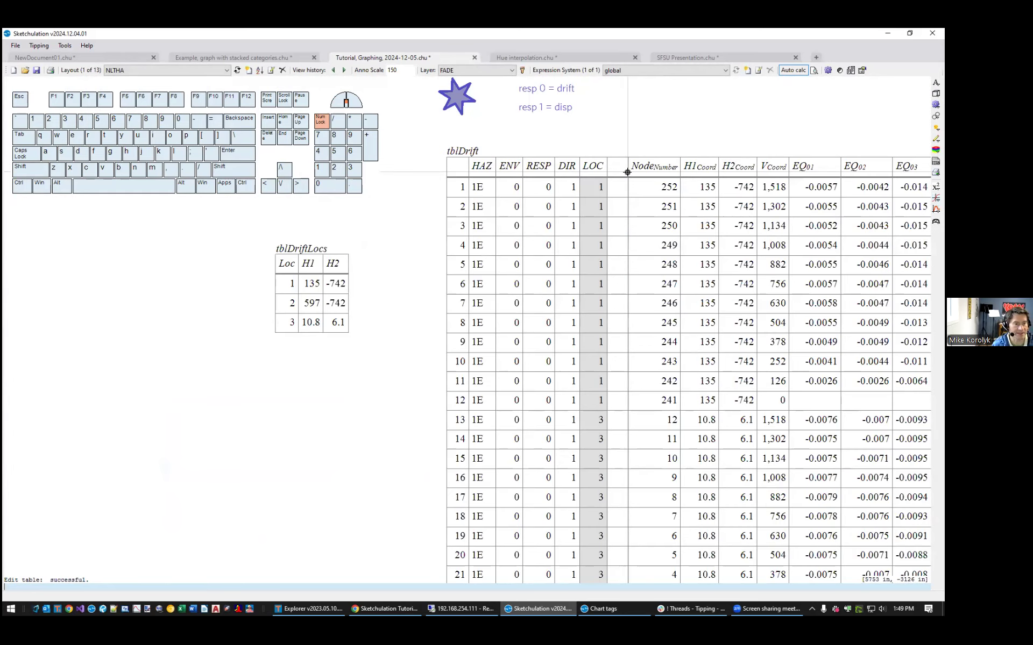
middle_click_drag(627, 172, 603, 178)
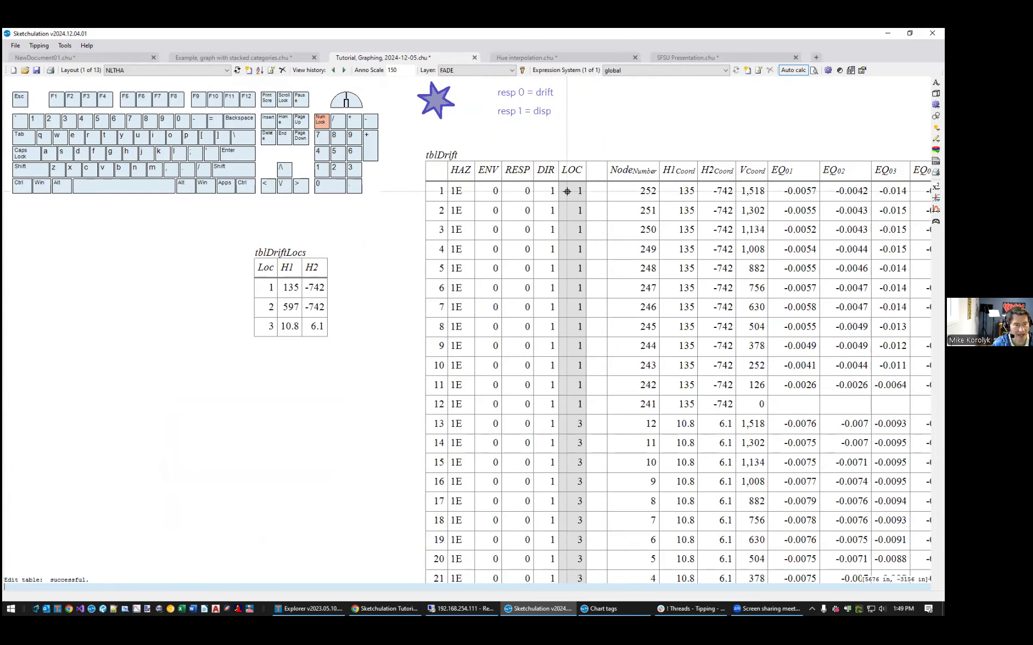
double_click(568, 191)
left_click(633, 192)
left_click_drag(551, 192, 463, 192)
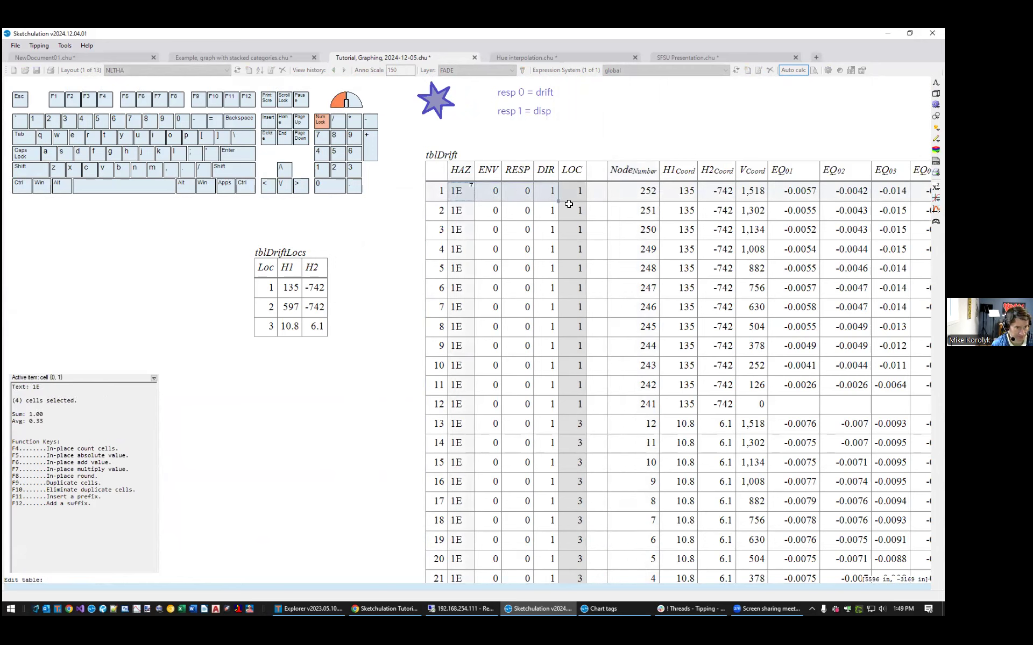
left_click(599, 196)
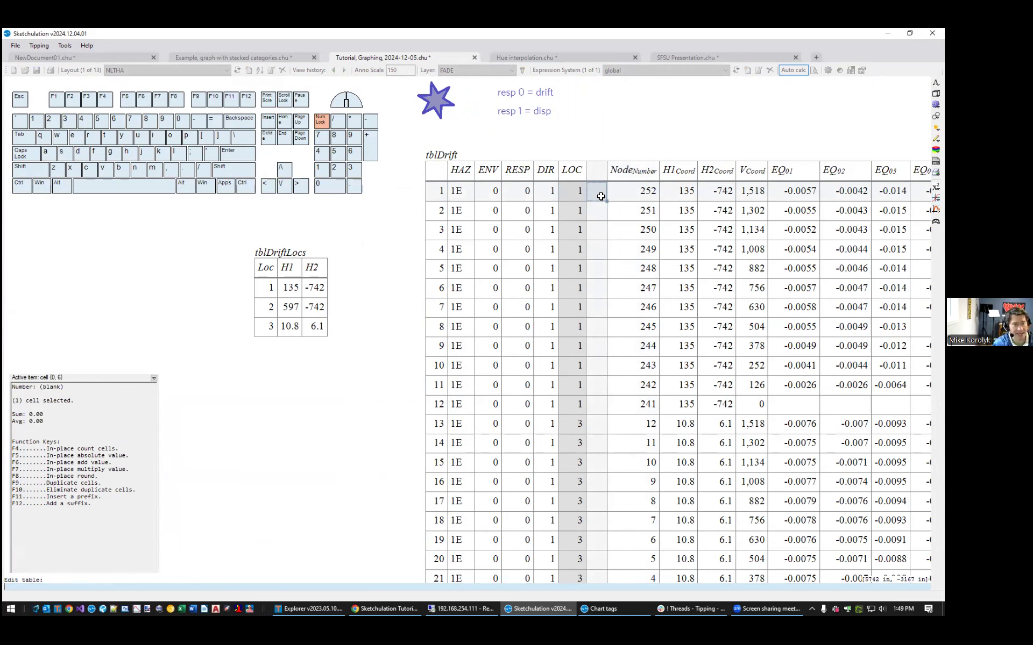
key("Right")
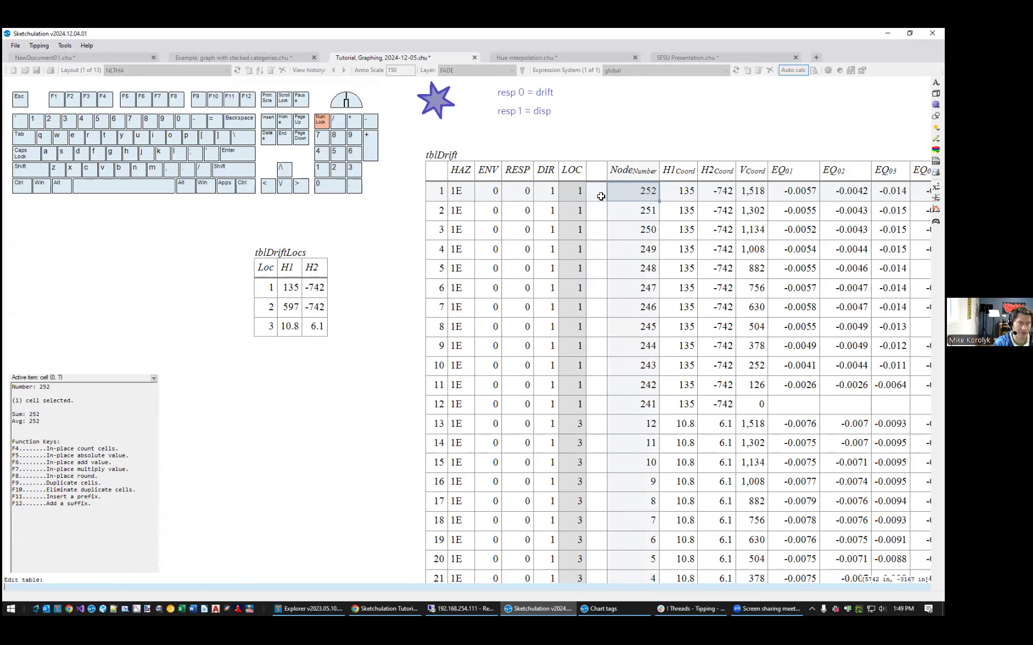
Copy the whole tblDrift table into the empty area on the tblDriftLocs side of the original.
left_click(668, 134)
key("Escape")
scroll(655, 165, "down", 1)
middle_click_drag(652, 204, 591, 259)
left_click(604, 251)
type("c")
key("Return")
left_click(684, 198)
middle_click_drag(202, 264, 573, 231)
scroll(573, 232, "down", 1)
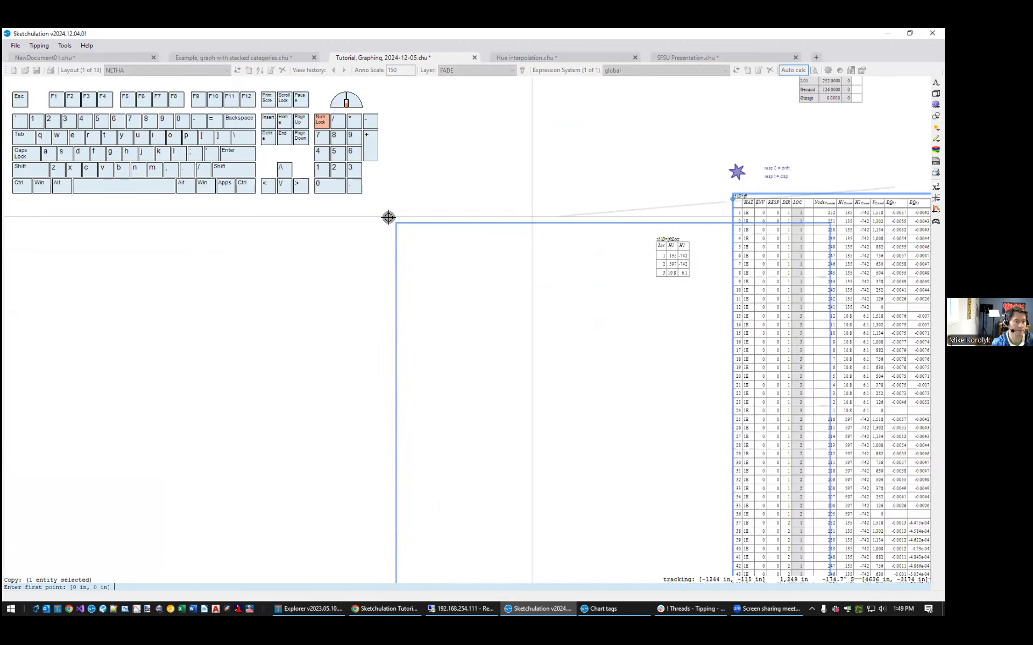
scroll(388, 217, "down", 1)
left_click(454, 233)
key("Escape")
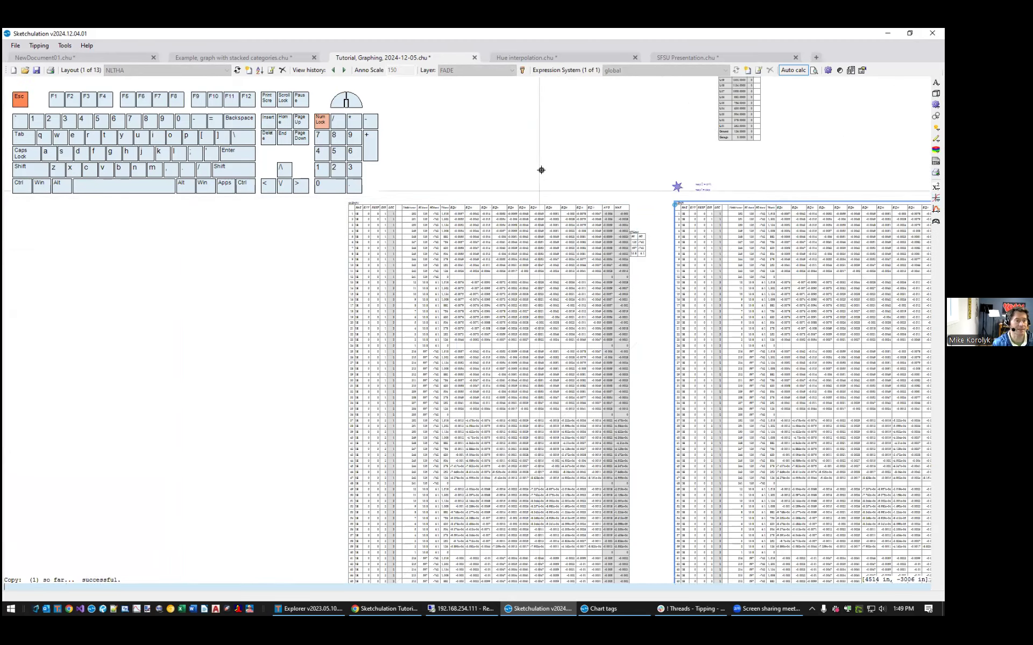
Move the copied drift table farther away from the original so it clears the tblDriftLocs table.
scroll(416, 243, "up", 3)
middle_click_drag(463, 242, 425, 346)
scroll(426, 346, "down", 2)
type("m")
key("Return")
left_click(445, 242)
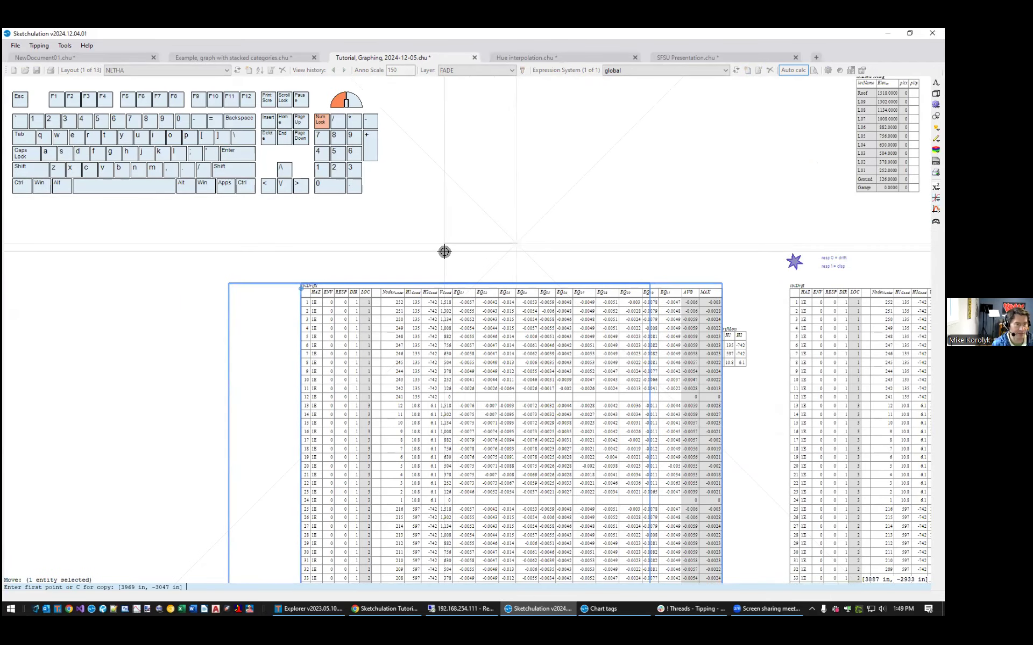
key("Escape")
Delete the row number, HAZ, ENV, RESP and DIR columns from the copied table tblDrift1.
scroll(386, 317, "up", 5)
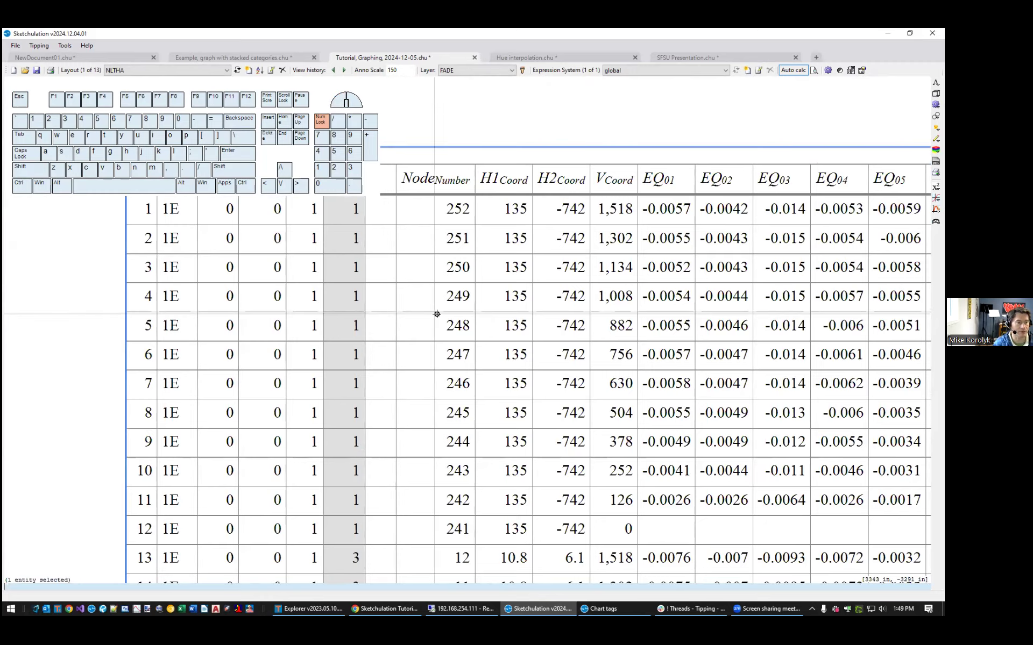
scroll(437, 314, "down", 2)
left_click(468, 242)
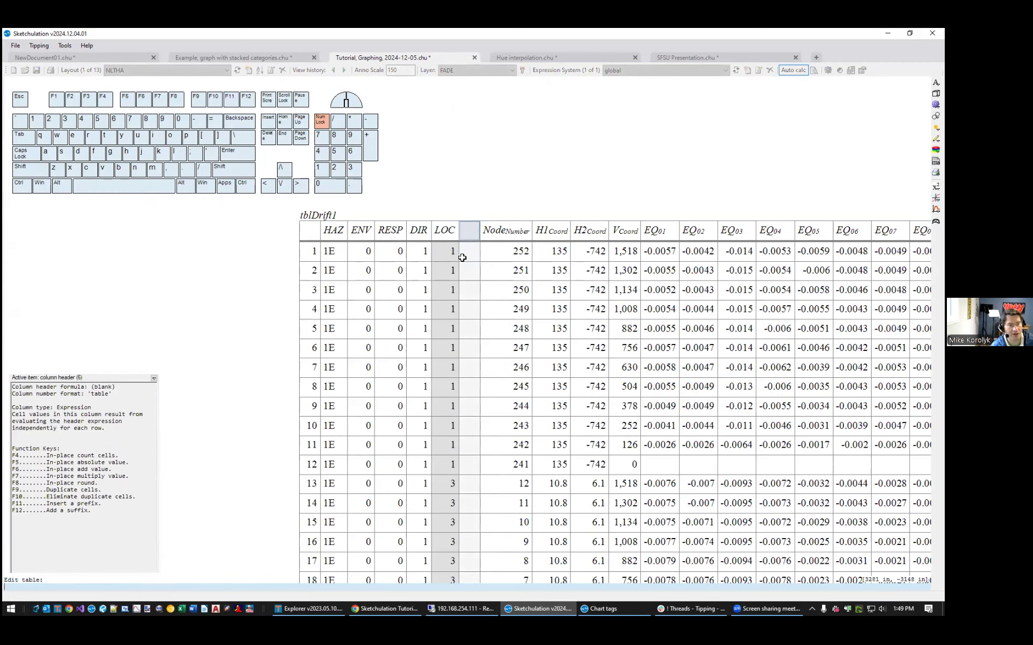
left_click(469, 251)
key("ctrl+shift+Left")
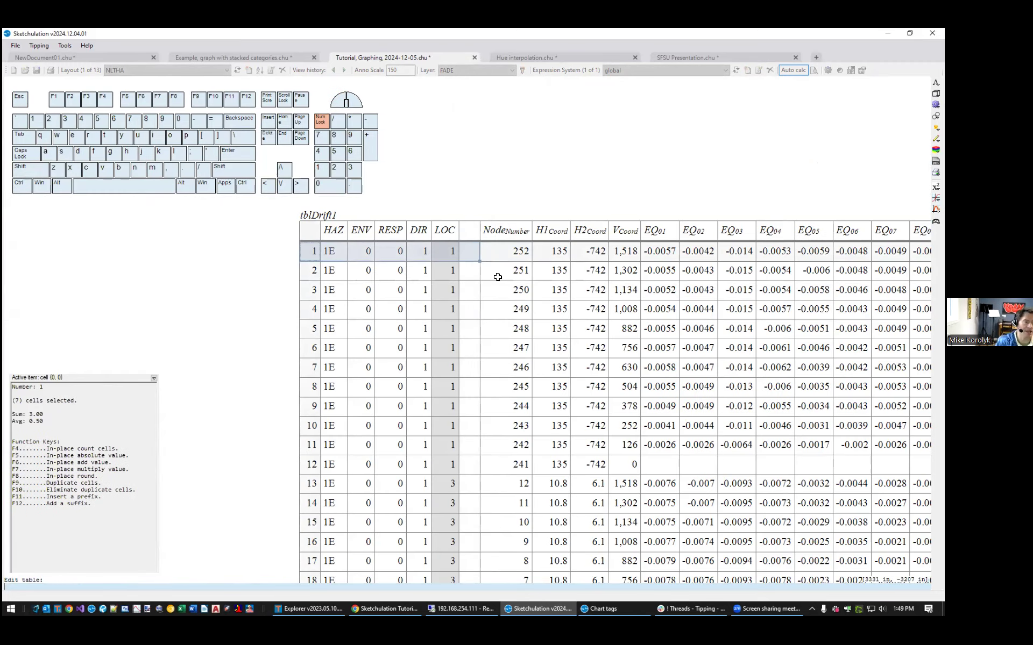
key("Left")
key("shift+Right")
key("shift+Right")
key("shift+Right")
key("shift+Right")
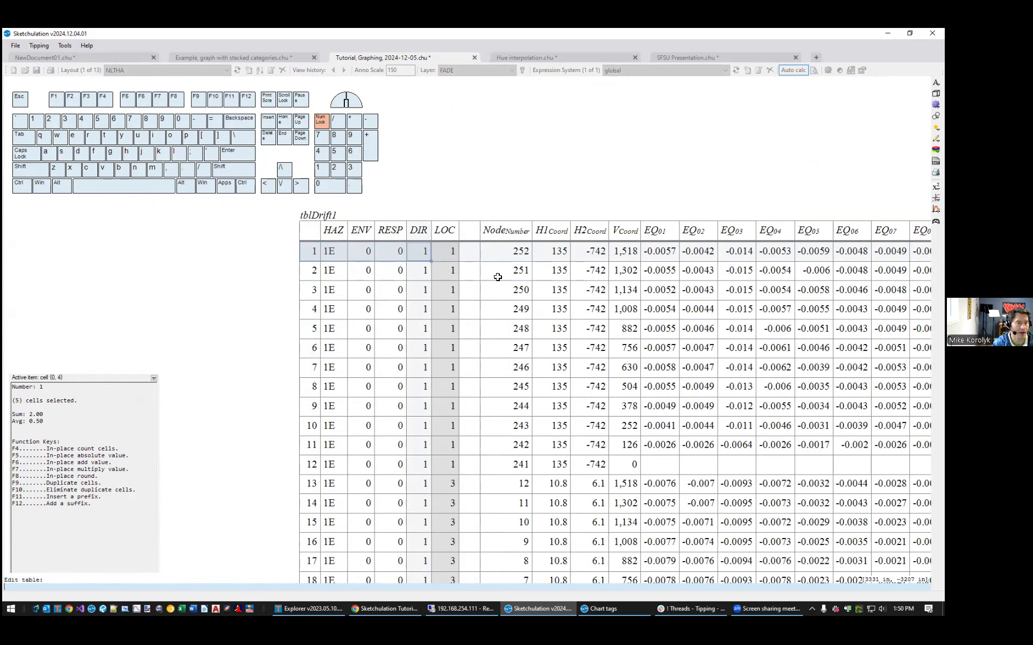
key("ctrl+Delete")
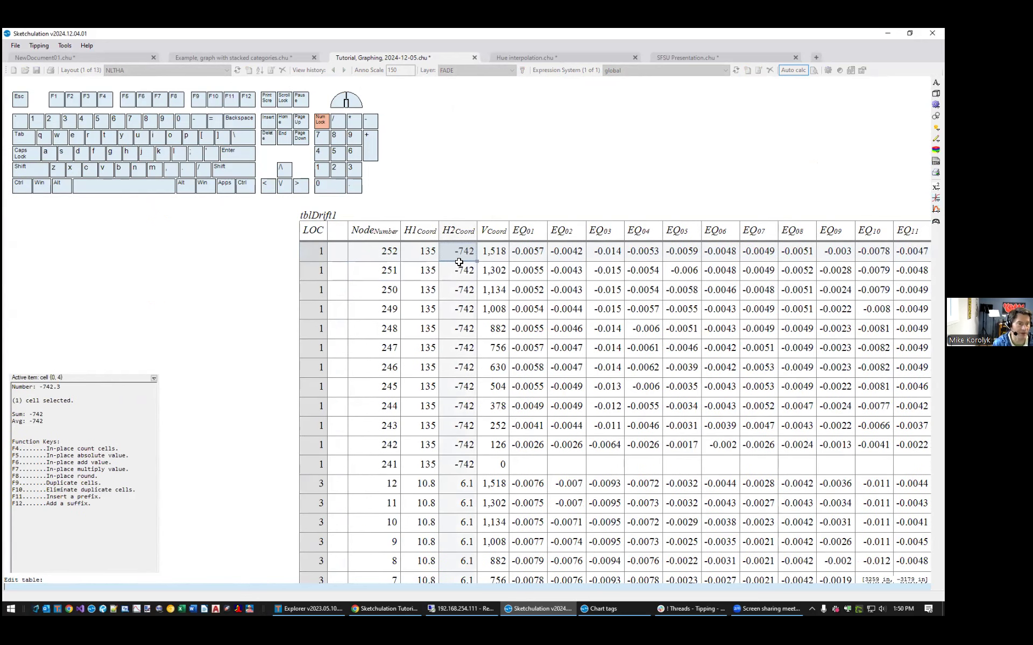
Copy the H1 and H2 coordinate values of every row in tblDrift1.
left_click(426, 252)
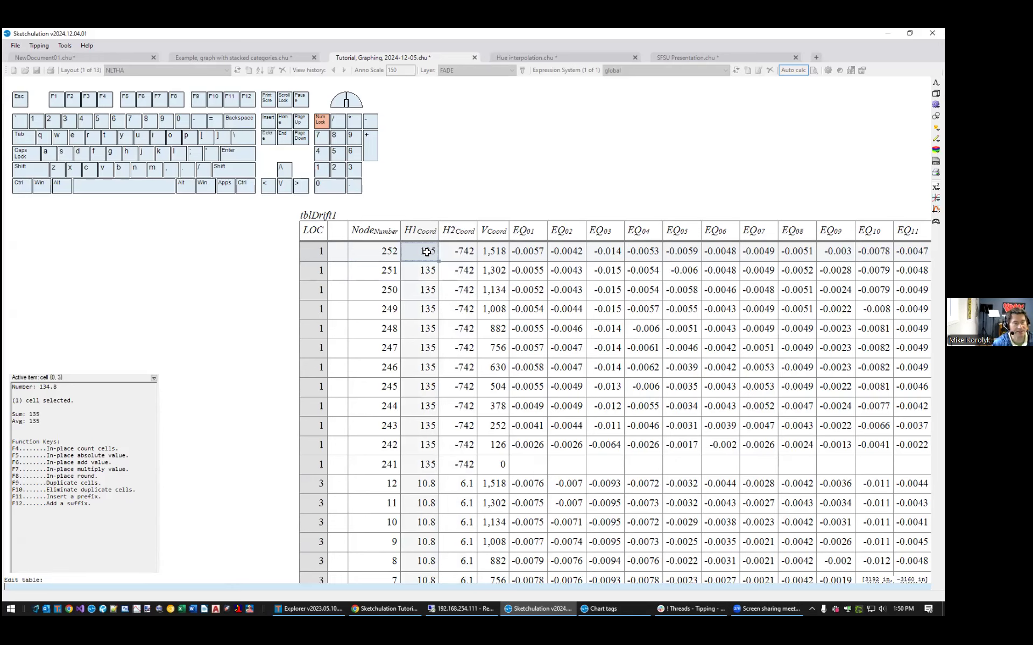
key("shift+Right")
key("ctrl+shift+Down")
key("ctrl+shift+Down")
key("ctrl+shift+Down")
key("ctrl+shift+Down")
key("ctrl+shift+Down")
key("ctrl+shift+Down")
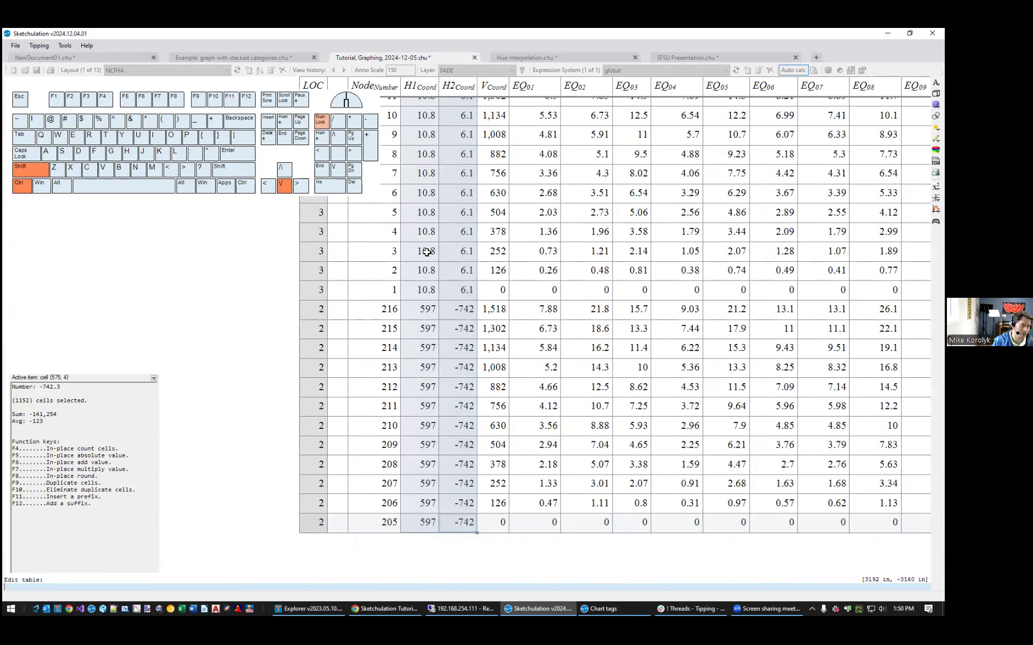
key("ctrl+c")
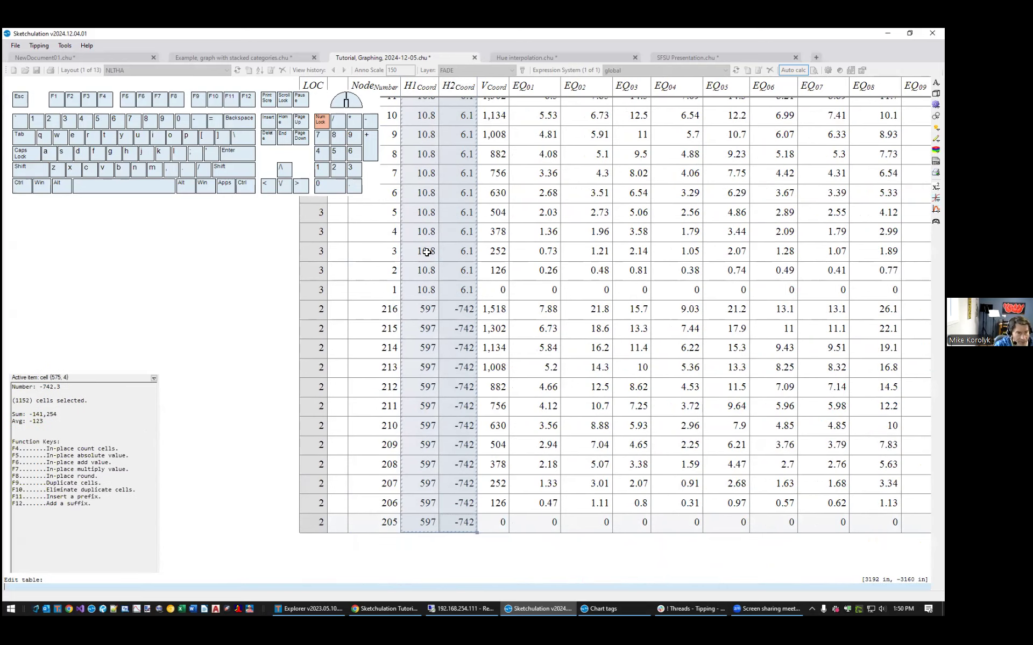
Create a new blank table in the empty space between tblDrift1 and tblDriftLocs.
key("ctrl+Home")
scroll(454, 256, "down", 3)
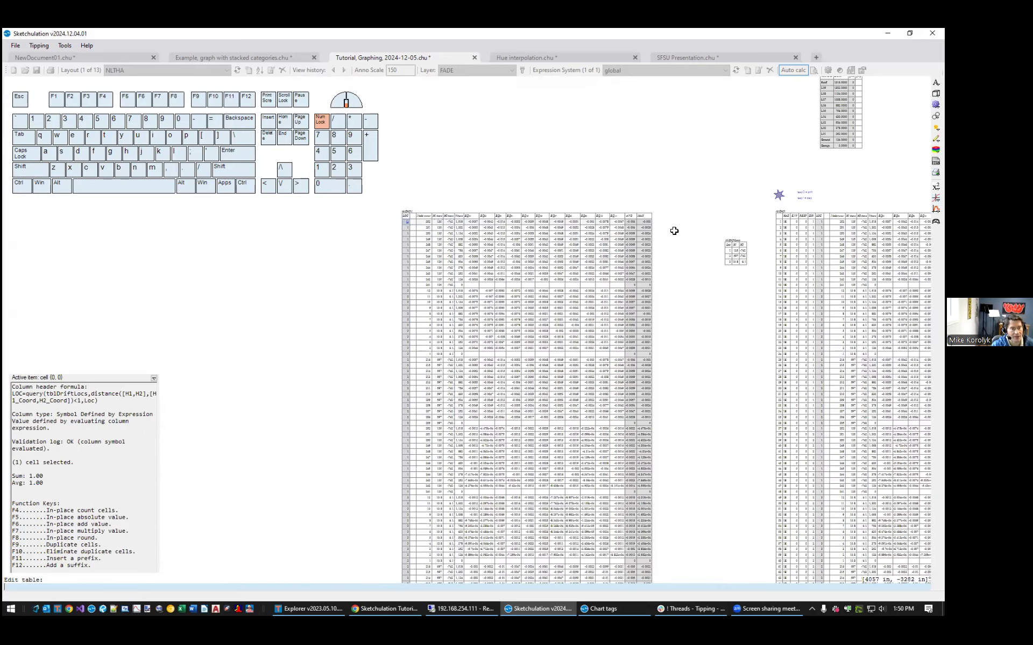
scroll(675, 230, "up", 2)
left_click(750, 233)
middle_click_drag(748, 233, 668, 265)
type("tbl")
key("Return")
left_click(662, 233)
Paste the copied H1 and H2 coordinates into the new table, starting at its first cell.
scroll(668, 245, "up", 2)
scroll(674, 266, "up", 2)
double_click(670, 262)
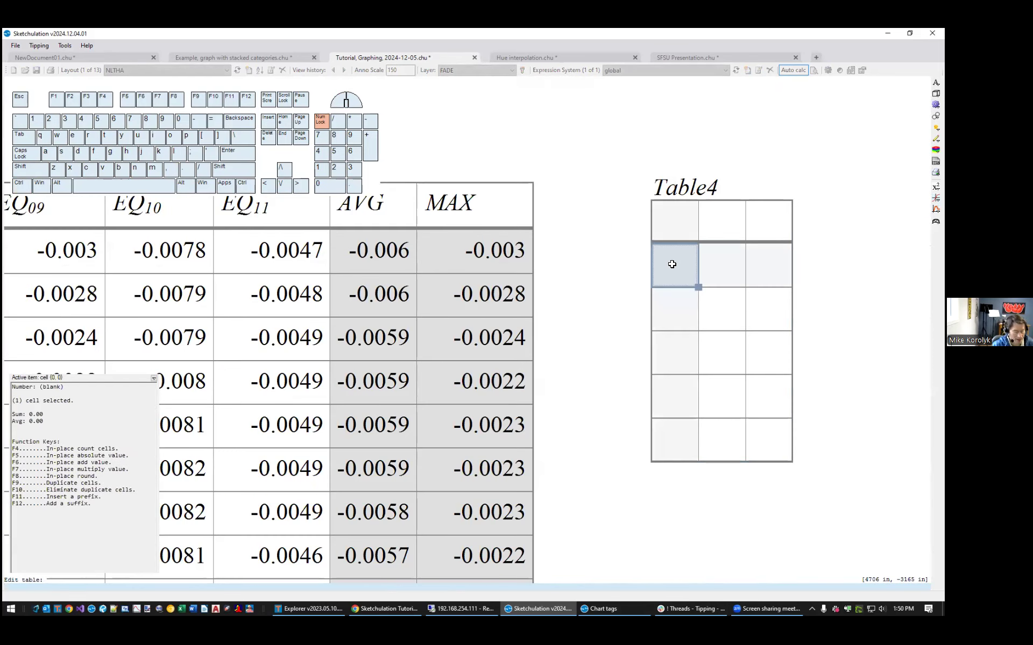
key("ctrl+v")
left_click(670, 266)
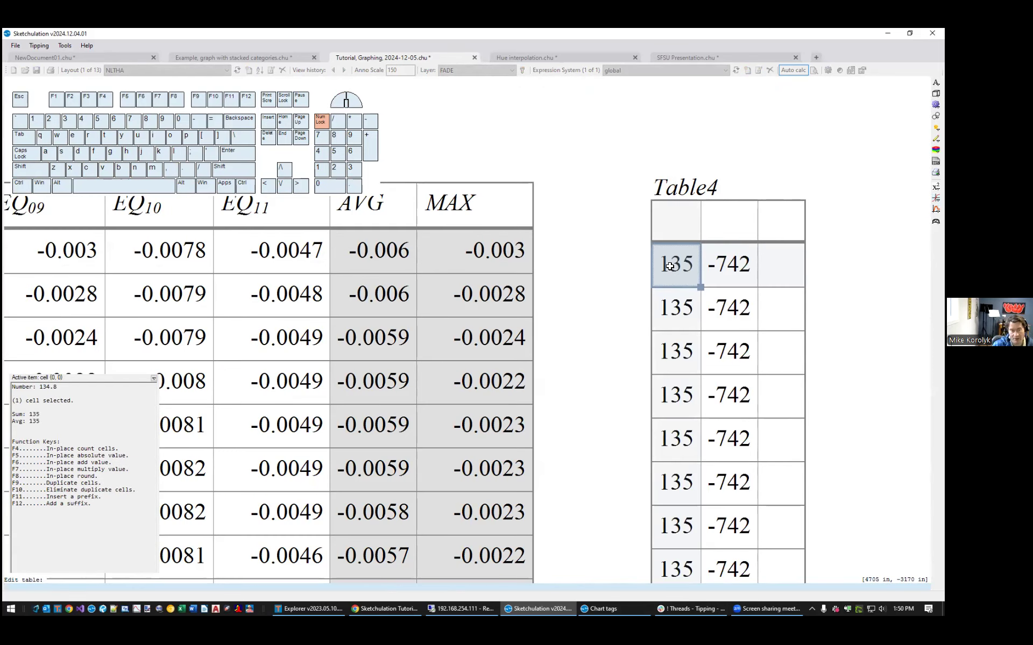
Eliminate the duplicate coordinate pairs across all rows of the new table and check the remaining pairs.
key("shift+Right")
key("shift+Right")
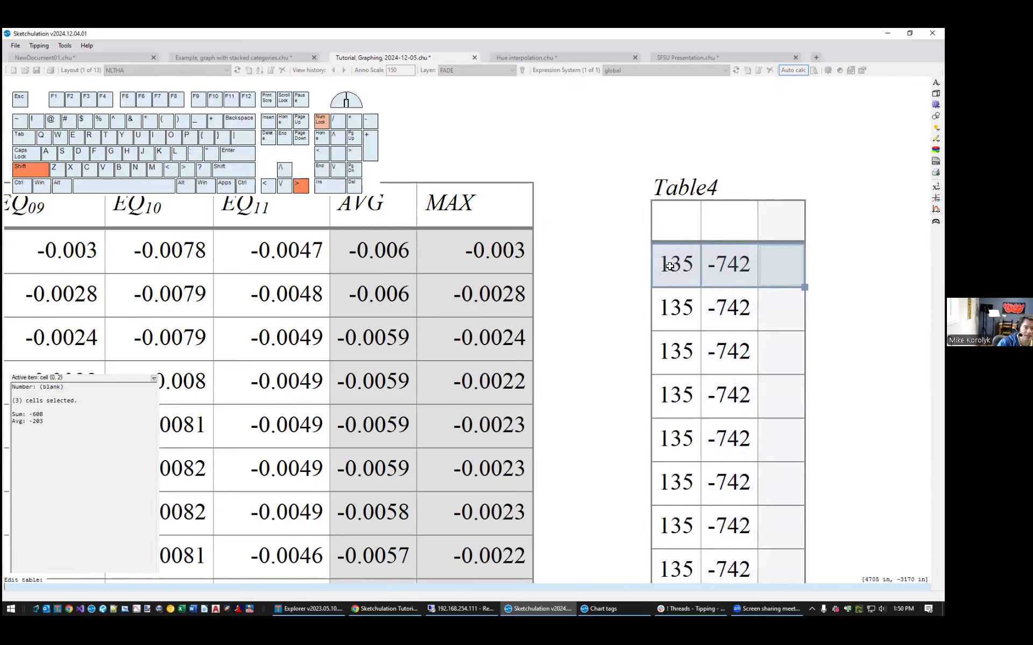
key("ctrl+shift+Down")
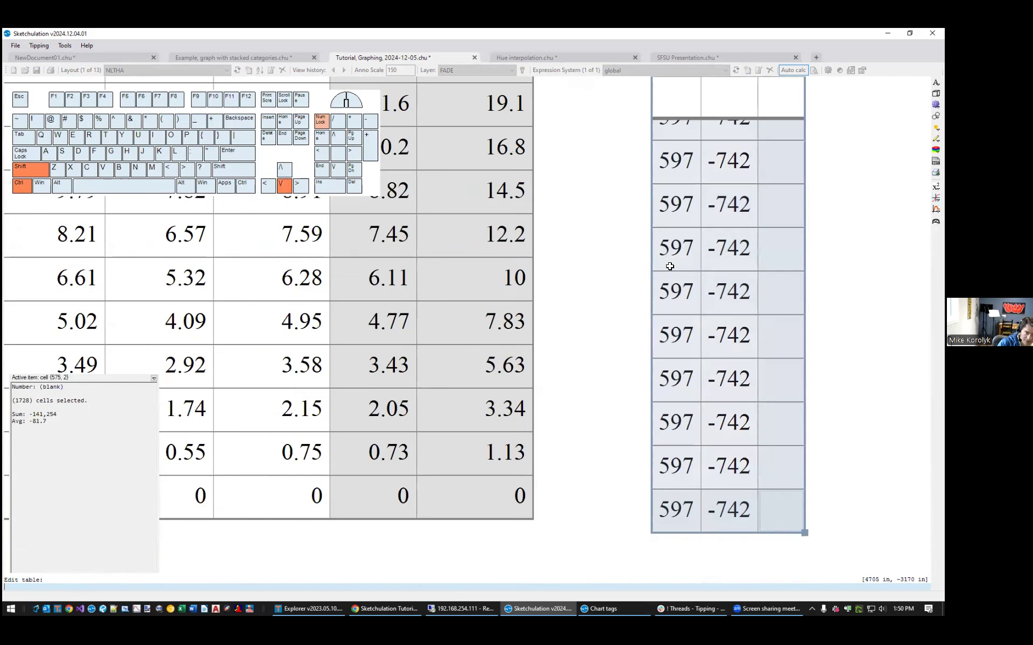
key("shift+Left")
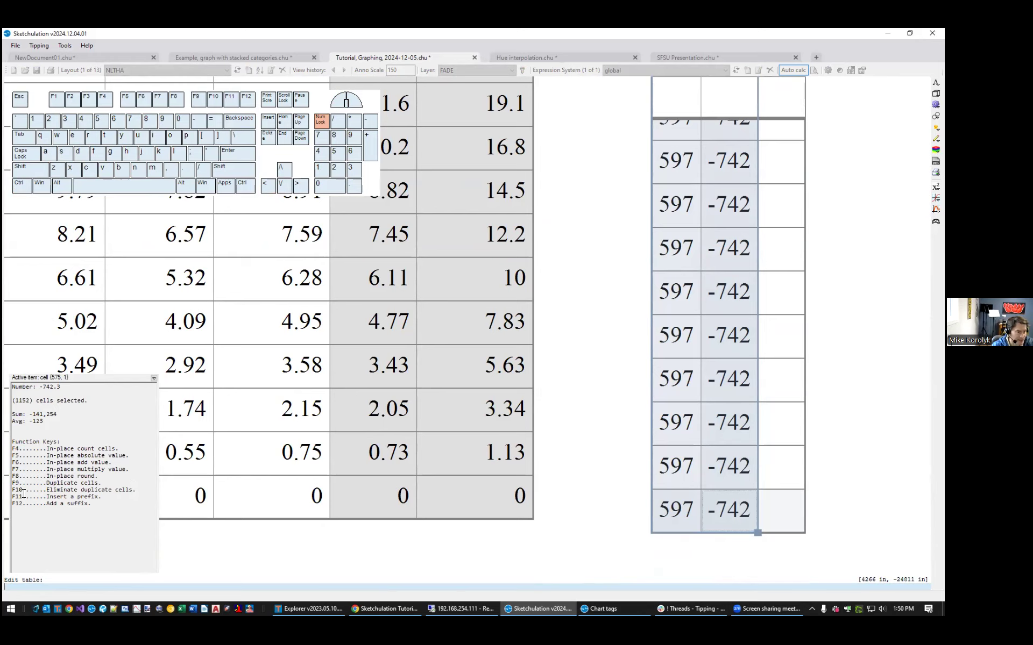
middle_click_drag(702, 389, 685, 400)
key("F10")
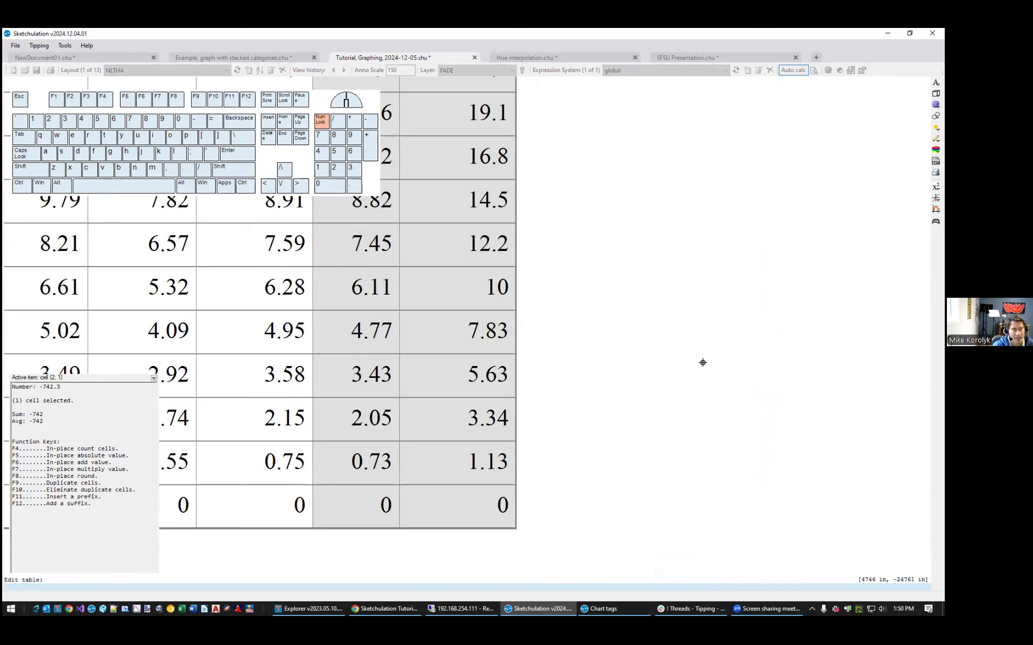
key("ctrl+Home")
scroll(745, 275, "down", 2)
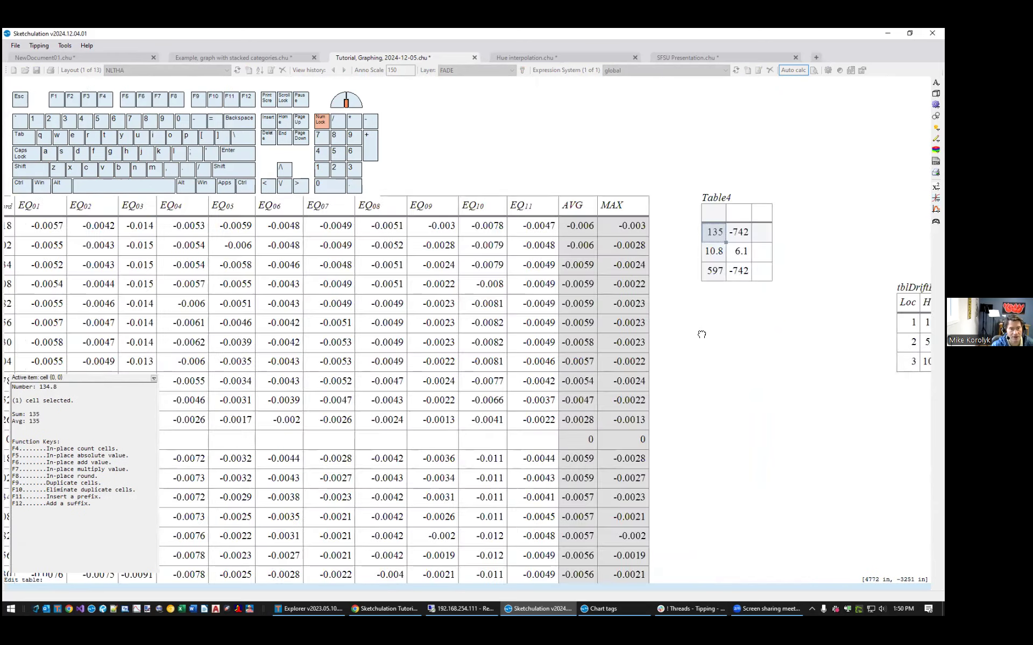
scroll(702, 334, "up", 2)
left_click_drag(658, 309, 681, 350)
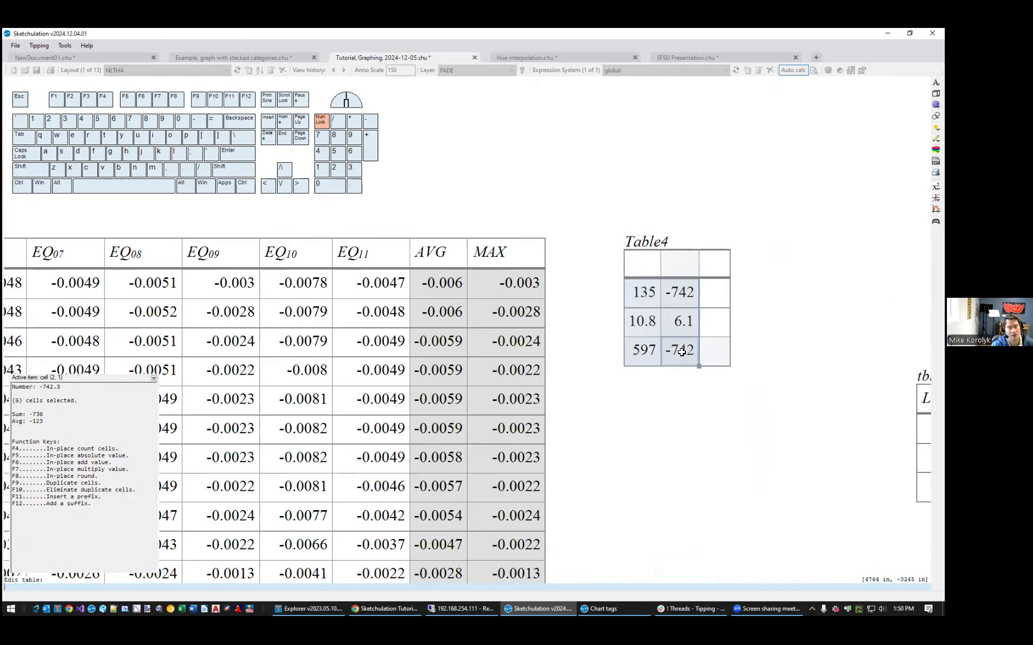
Insert one blank column ahead of the two coordinate columns in the new table.
scroll(683, 351, "down", 1)
left_click(659, 314)
middle_click_drag(697, 359, 649, 347)
key("ctrl+i")
key("Return")
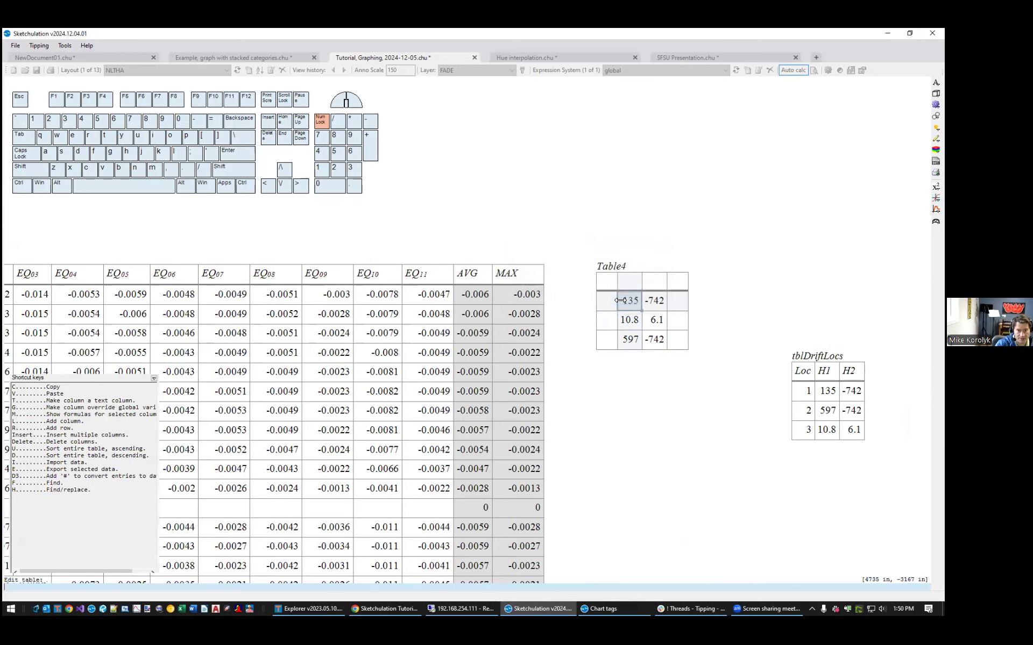
Title the new table's first column Loc and number its three rows 1, 2 and 3.
key("Up")
type("Loc")
key("Return")
type("1")
key("Return")
type("2")
key("Return")
type("3")
Title the new table's two coordinate columns h1 and h2.
key("Tab")
key("Up")
key("Up")
key("Up")
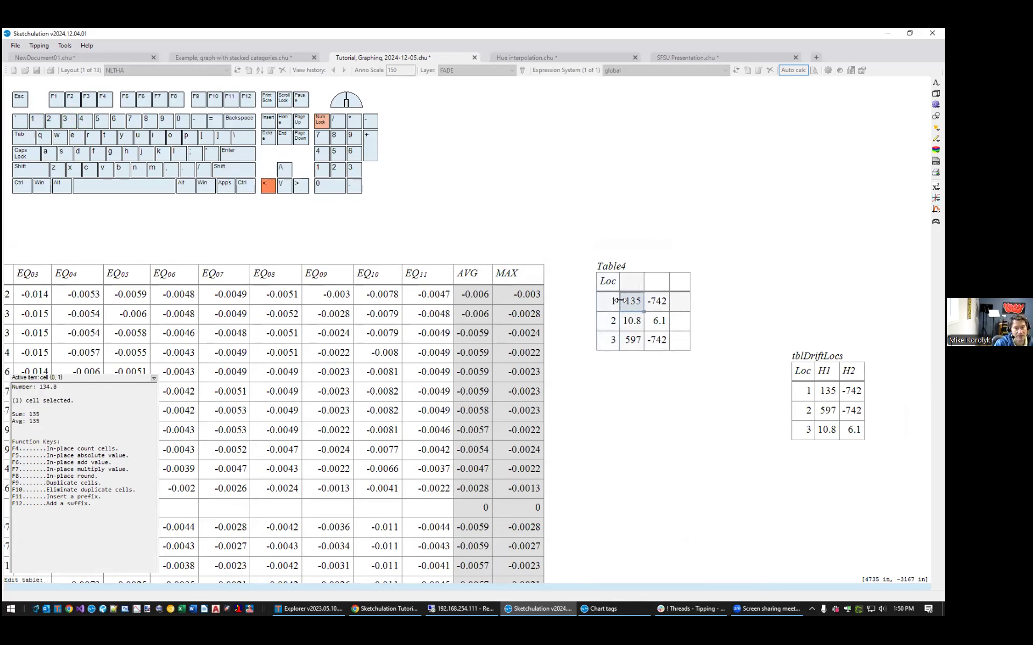
type("h1")
key("Return")
key("Right")
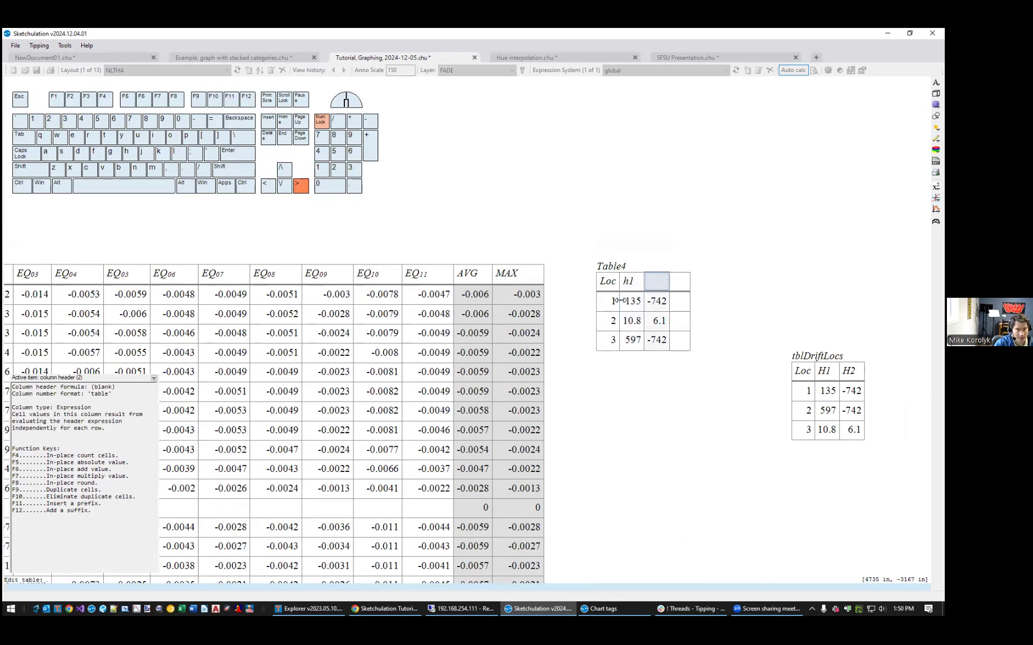
type("h2")
left_click(731, 232)
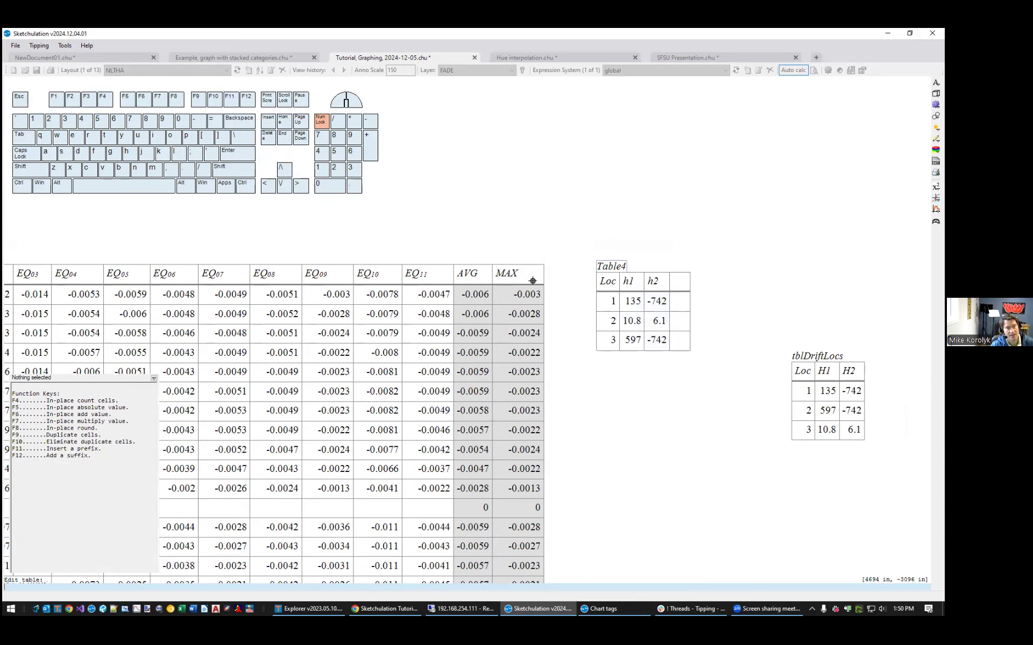
Open the LOC column's header formula in tblDrift1 and examine the tblDriftLocs argument of its query function.
scroll(473, 285, "down", 2)
middle_click_drag(473, 285, 829, 353)
middle_click_drag(420, 355, 583, 366)
scroll(565, 368, "up", 2)
double_click(391, 324)
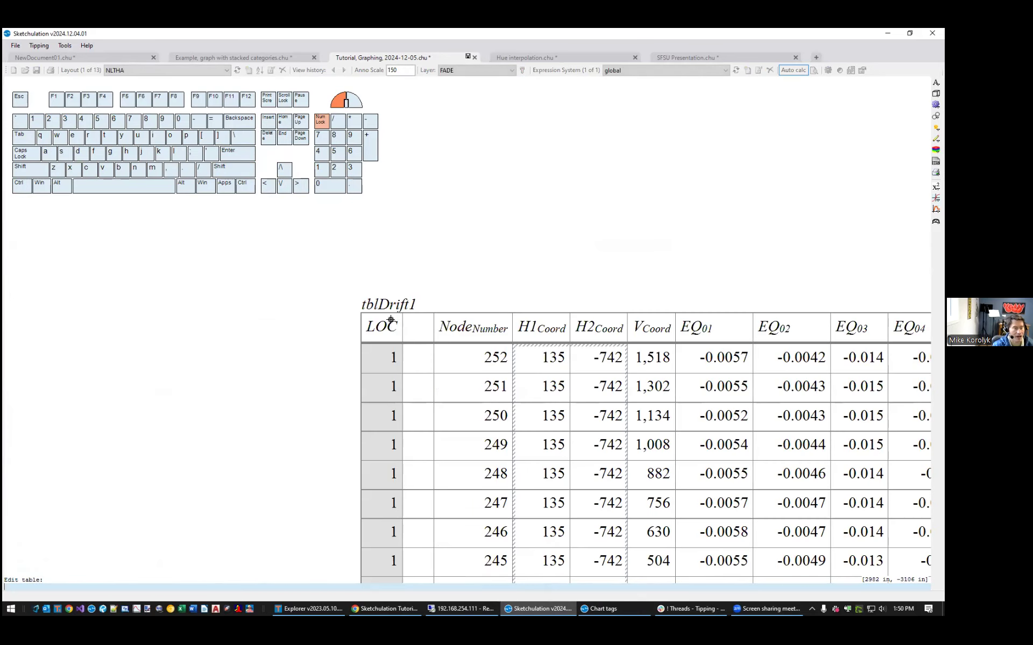
left_click(391, 328)
left_click(413, 340)
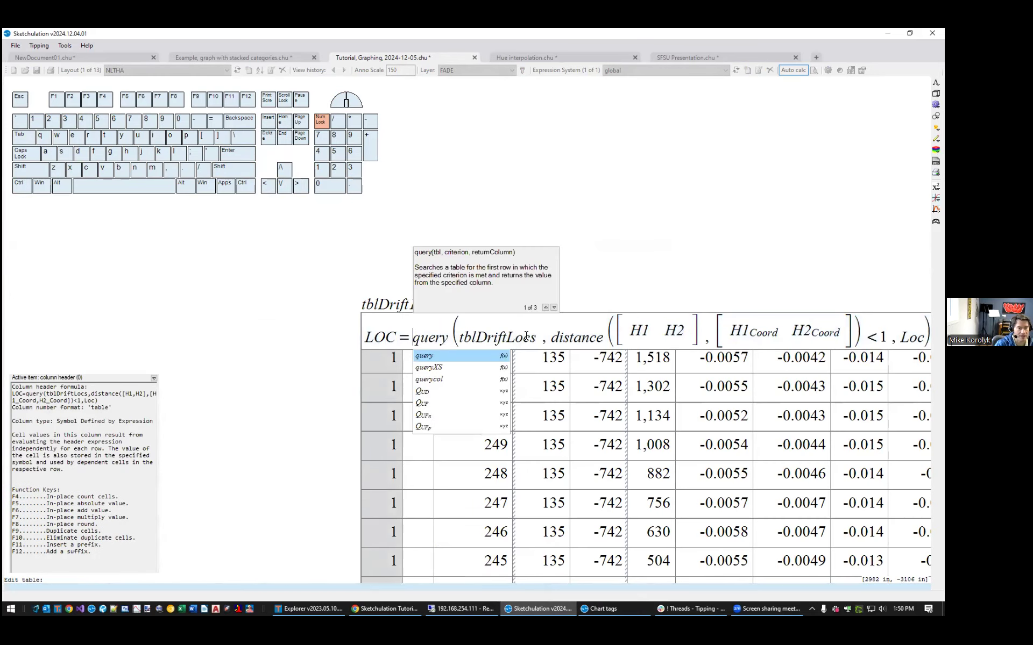
left_click(568, 335)
middle_click_drag(466, 352, 371, 346)
double_click(400, 332)
scroll(555, 413, "down", 2)
middle_click_drag(559, 420, 480, 371)
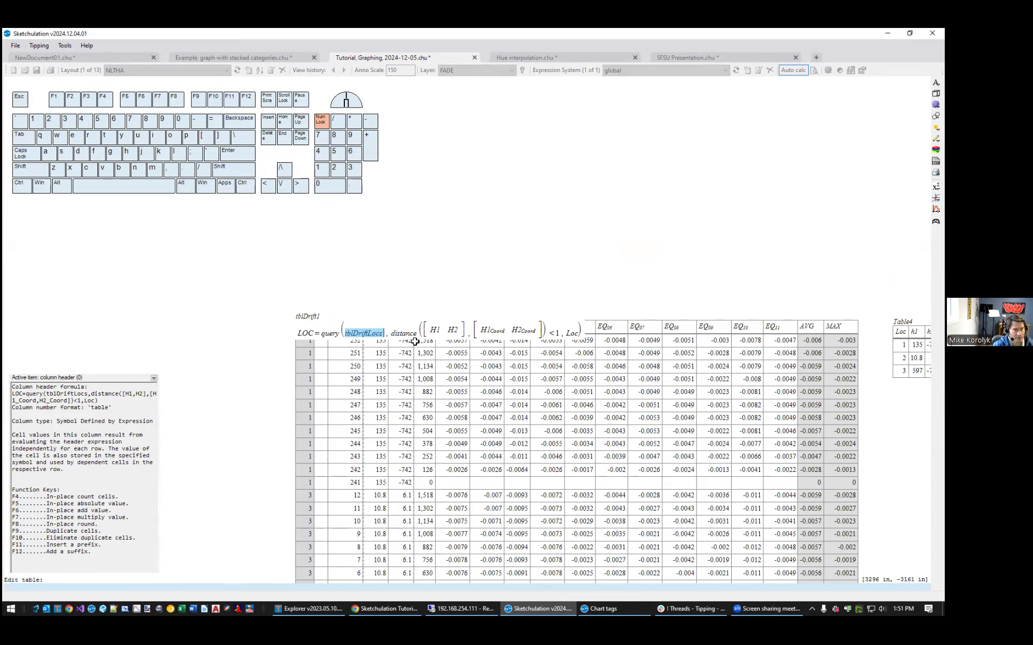
Examine the two coordinate pairs passed to distance in the LOC formula and the H1 Coord column header.
scroll(414, 342, "up", 2)
left_click_drag(336, 318, 399, 316)
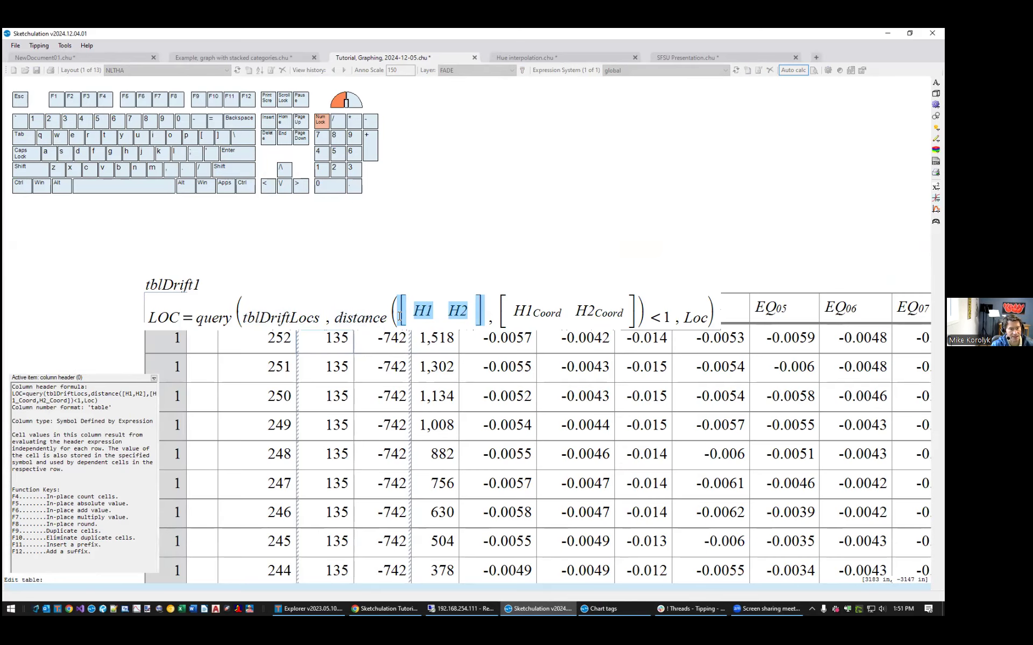
left_click(476, 314)
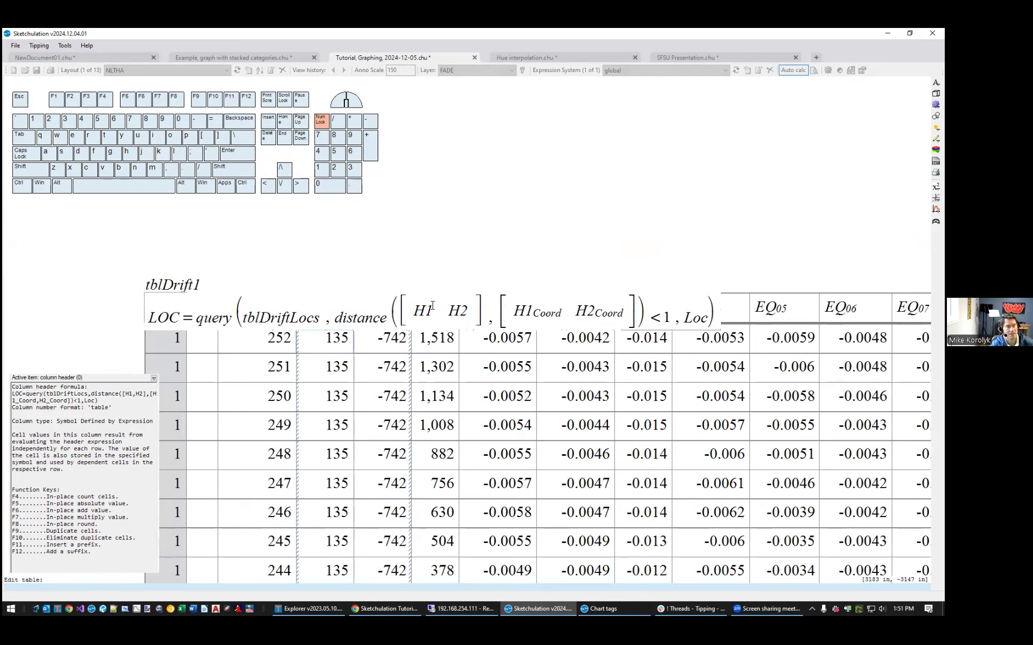
left_click_drag(394, 316, 632, 321)
middle_click_drag(603, 400, 429, 402)
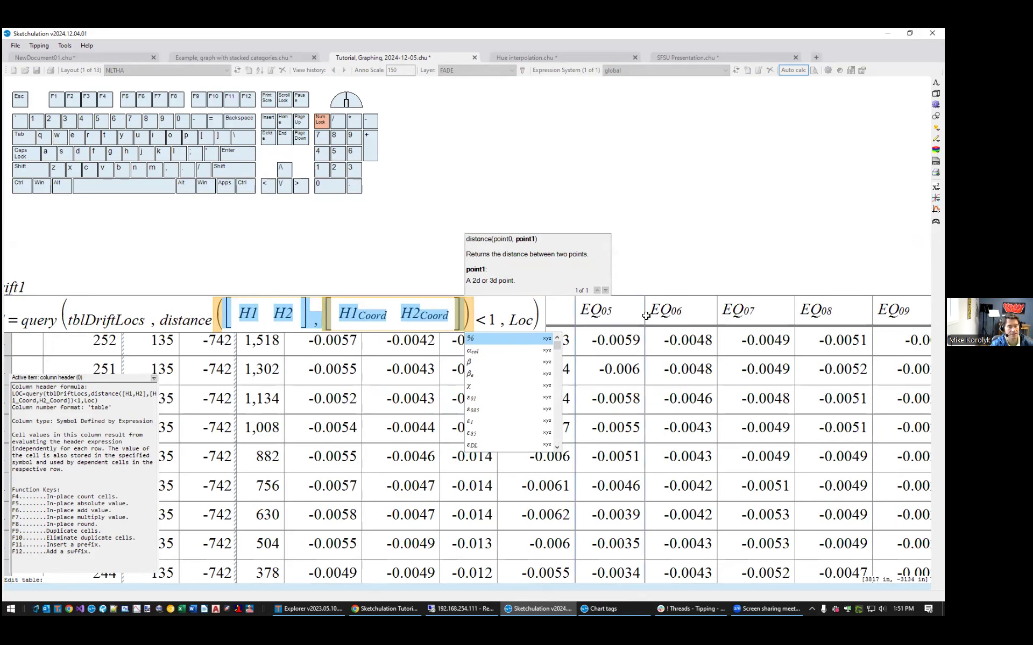
left_click(152, 355)
double_click(166, 311)
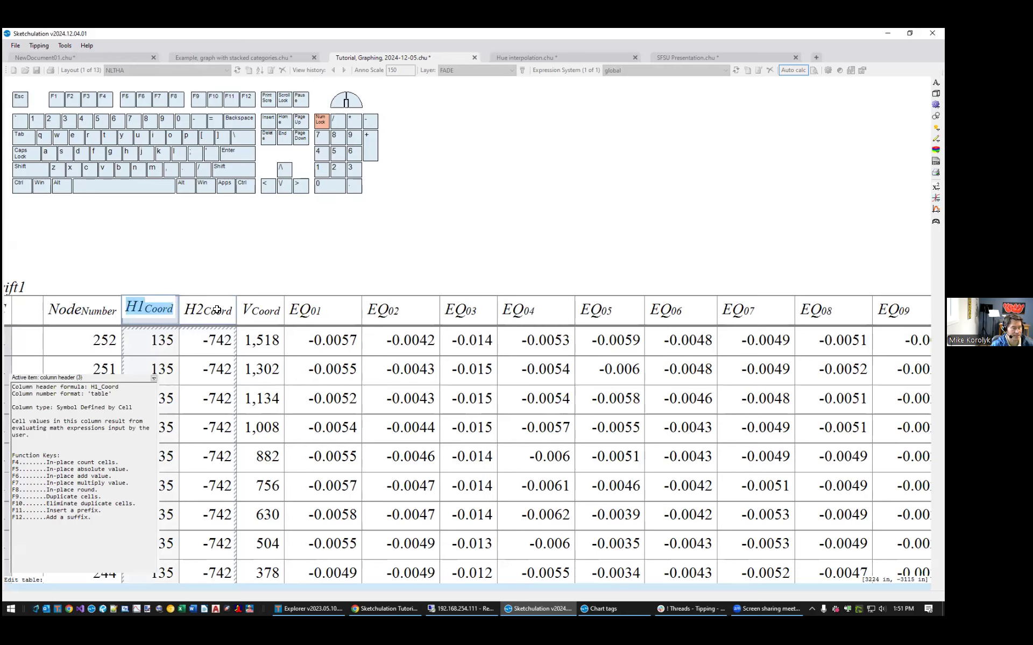
Inspect the H1 and H2 columns of tblDriftLocs that the LOC formula refers to.
left_click(537, 256)
scroll(662, 310, "down", 3)
middle_click_drag(861, 382, 657, 400)
scroll(756, 422, "up", 3)
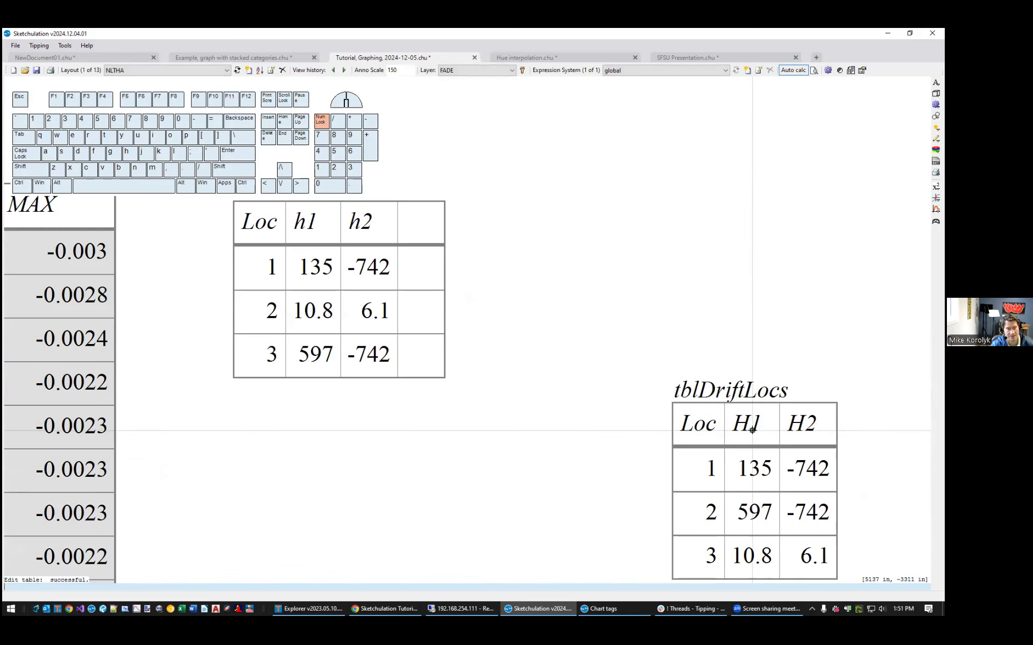
scroll(752, 430, "down", 3)
middle_click_drag(137, 415, 585, 353)
scroll(568, 347, "up", 1)
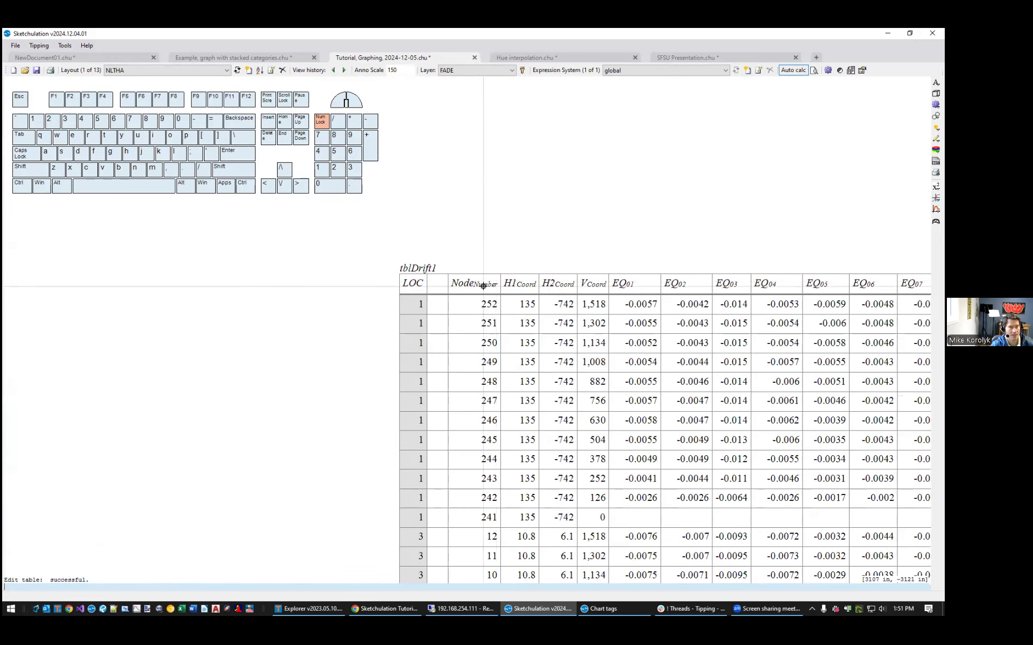
Reopen the LOC header formula and examine its distance < 1 criterion and the Loc return column.
double_click(416, 281)
left_click_drag(529, 291, 756, 288)
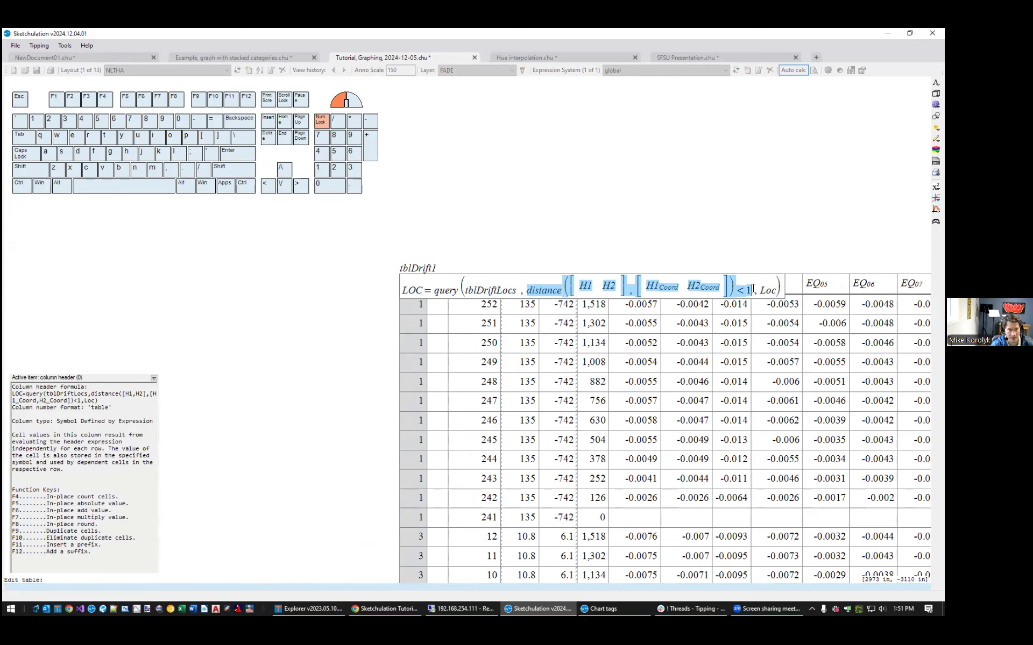
left_click(767, 292)
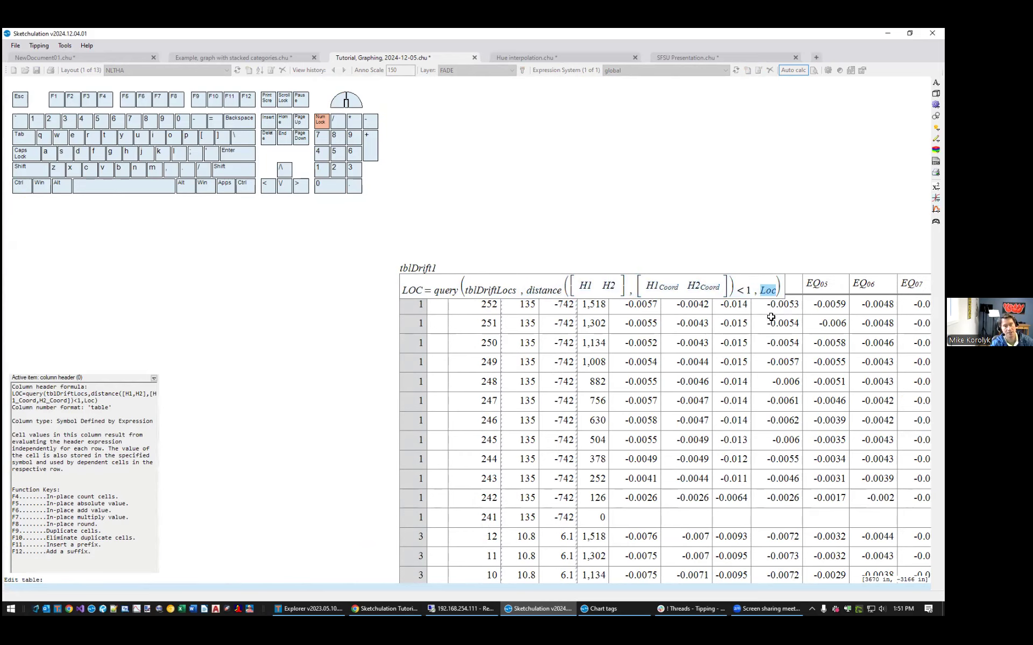
middle_click_drag(833, 380, 184, 324)
middle_click_drag(574, 349, 825, 367)
scroll(525, 385, "up", 1)
scroll(523, 365, "down", 1)
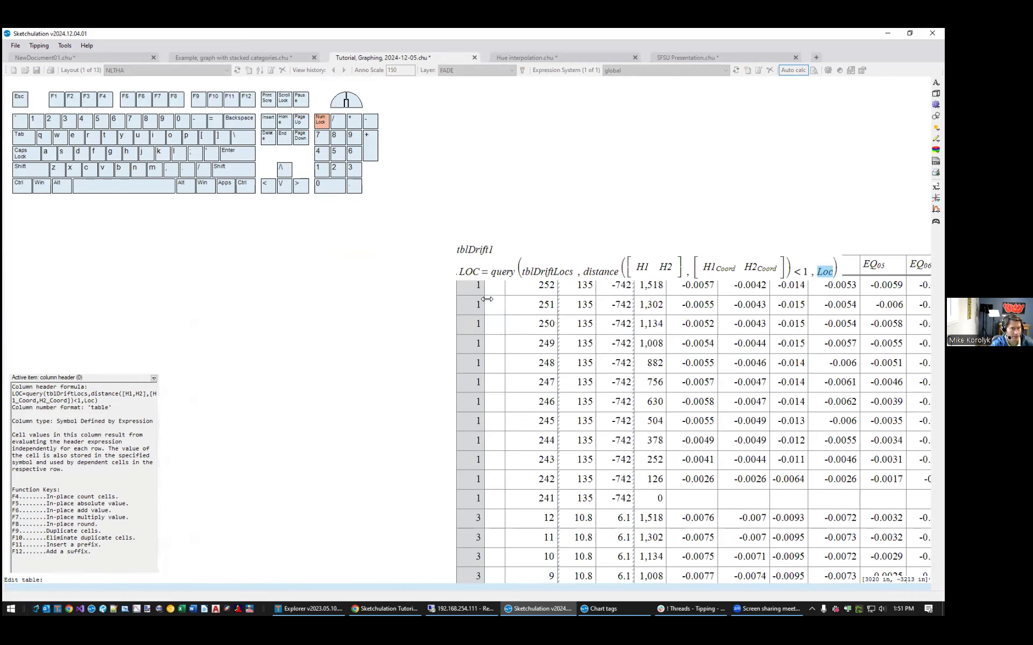
Step through the LOC values down the rows of tblDrift1 and return to the first row.
left_click(475, 285)
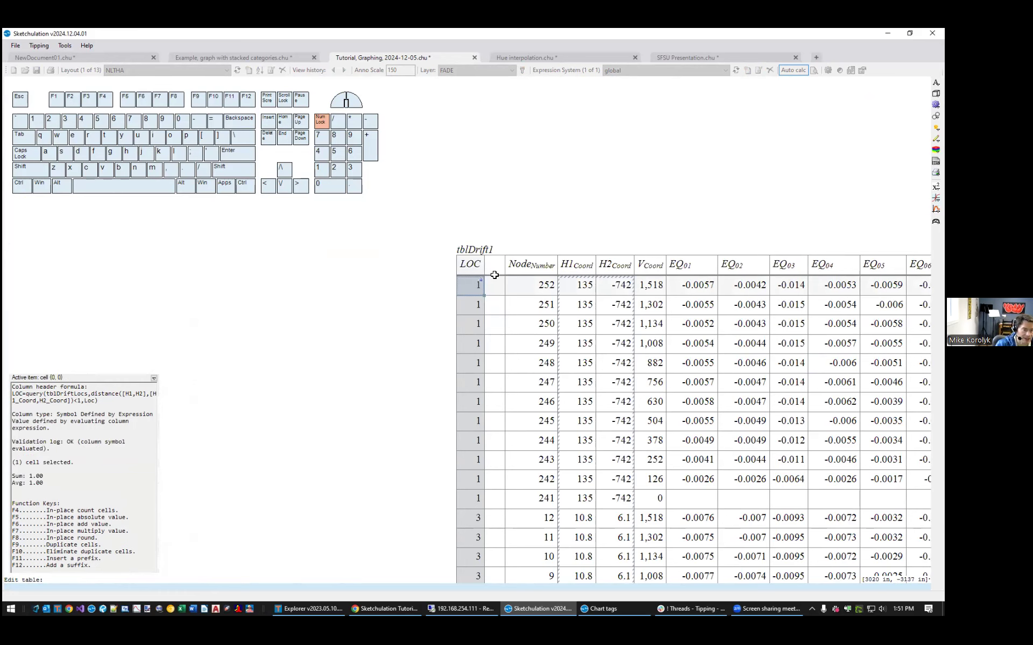
key("ctrl+Down")
key("ctrl+Down")
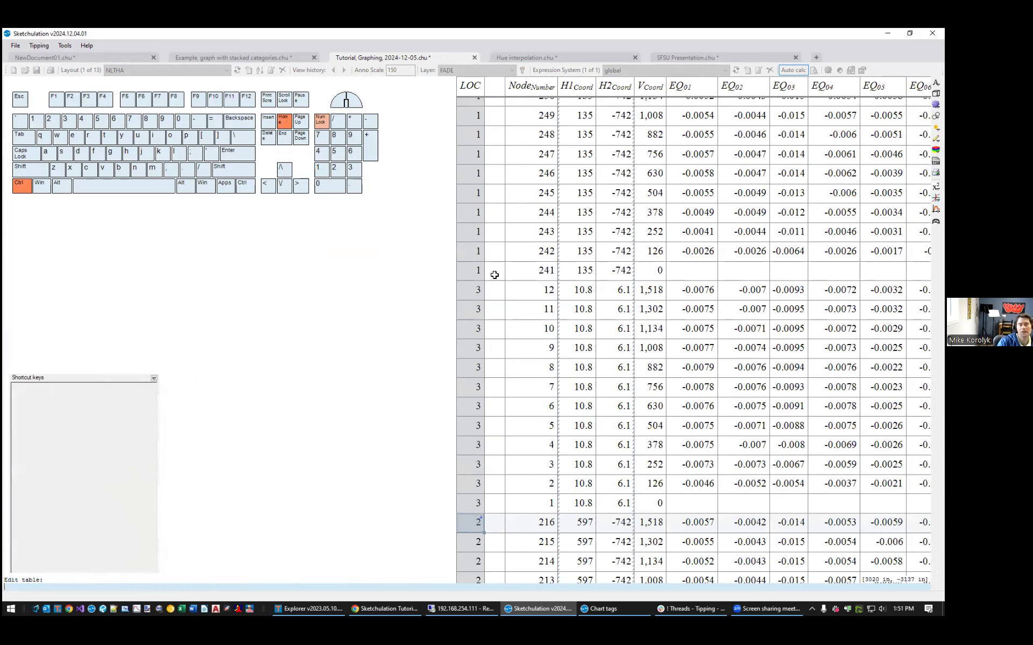
key("ctrl+Home")
Insert one blank column and then four more ahead of the LOC column in tblDrift1.
middle_click_drag(494, 275, 568, 279)
scroll(568, 279, "up", 1)
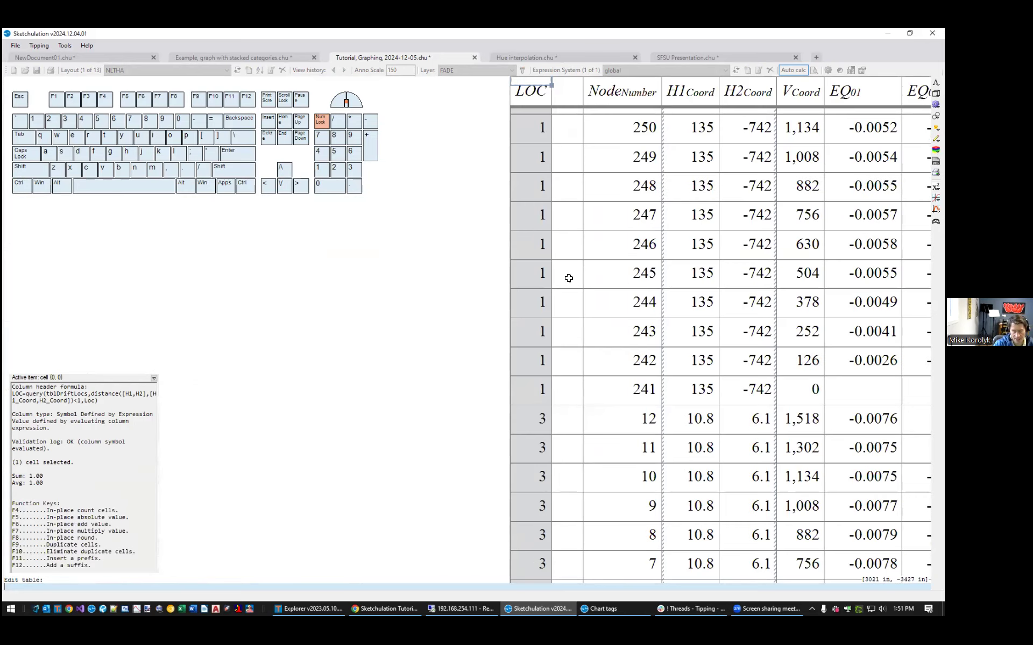
key("ctrl+Insert")
key("Return")
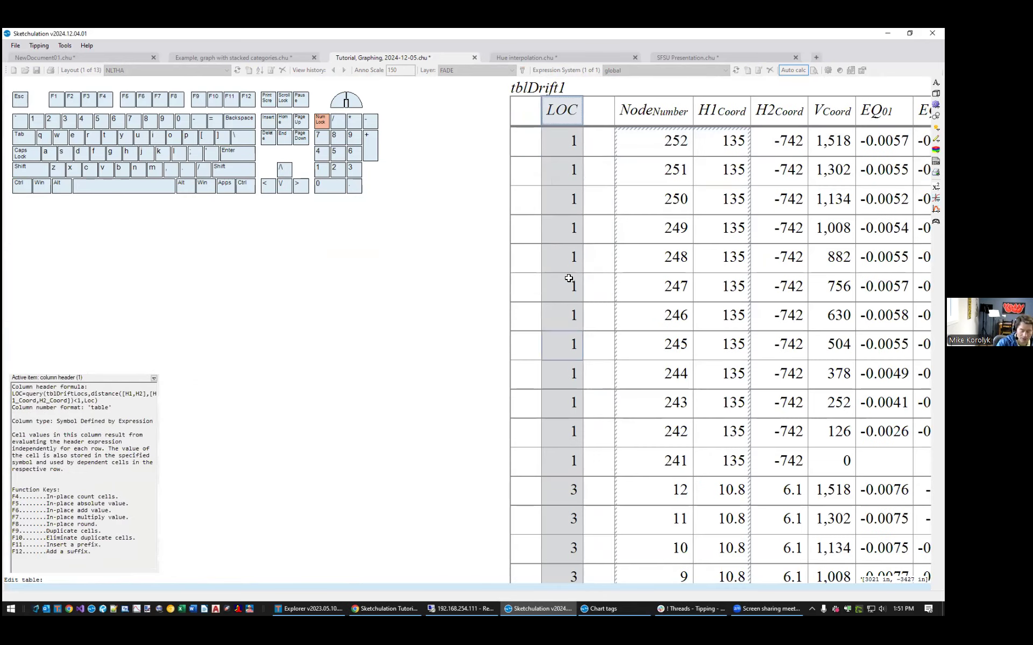
scroll(568, 279, "down", 2)
middle_click_drag(569, 278, 568, 355)
key("ctrl+Insert")
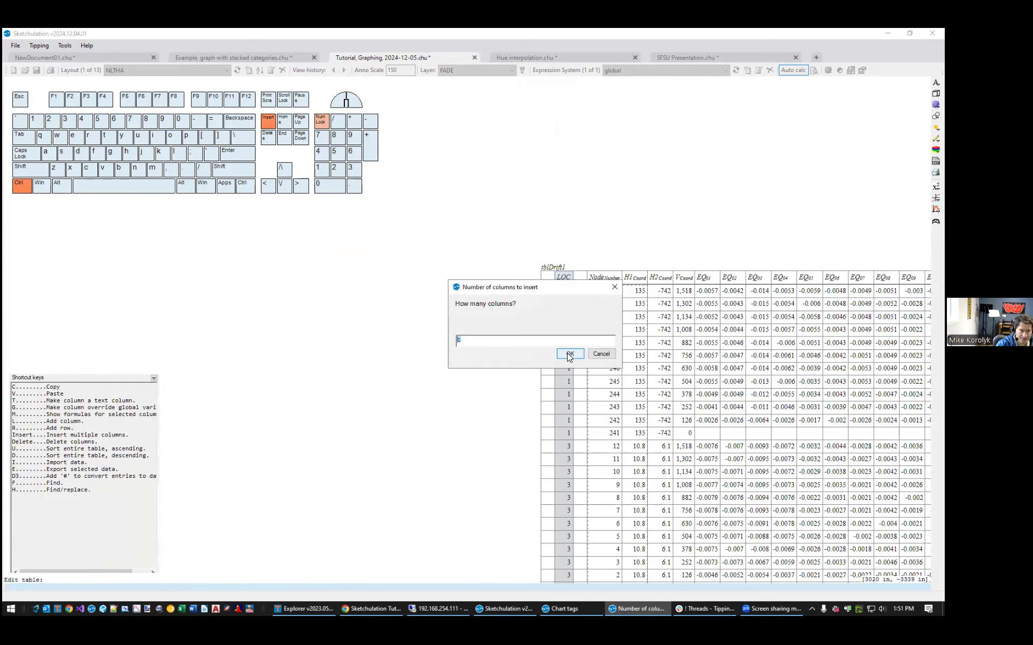
type("4")
key("Return")
scroll(719, 381, "down", 1)
Title the blank column directly before LOC as DIR and enter 1 and 2 in its first cells.
middle_click_drag(721, 379, 275, 357)
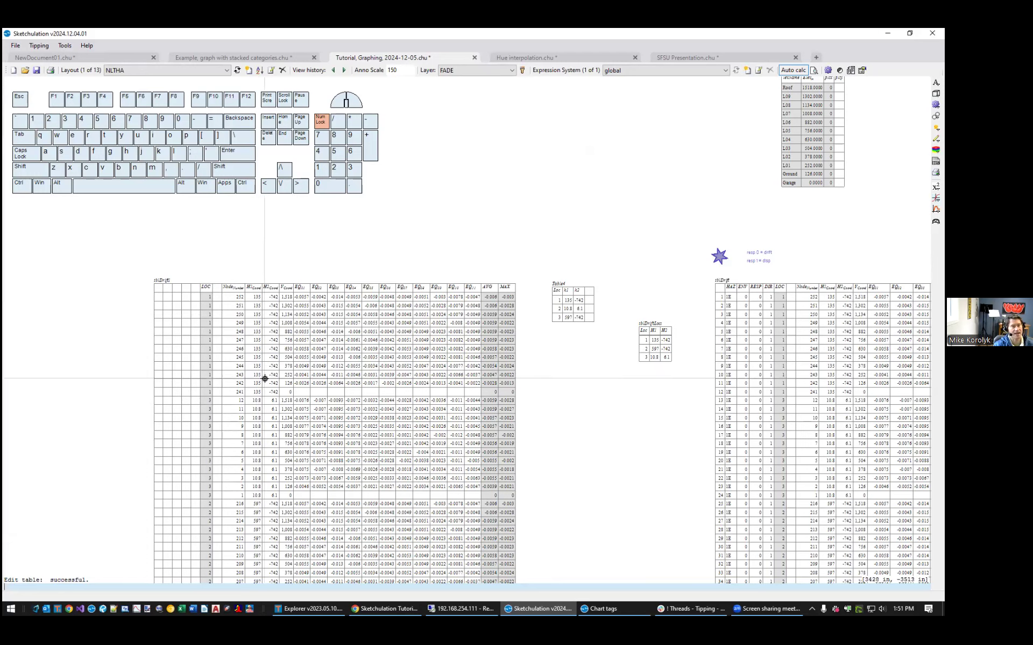
left_click(195, 290)
double_click(195, 291)
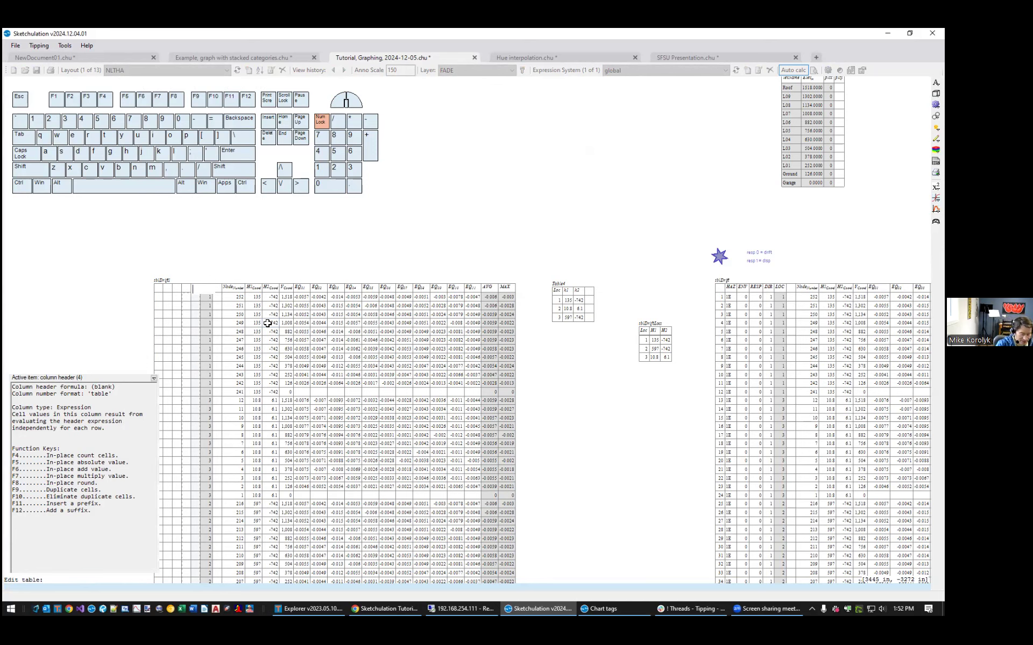
type("DIR")
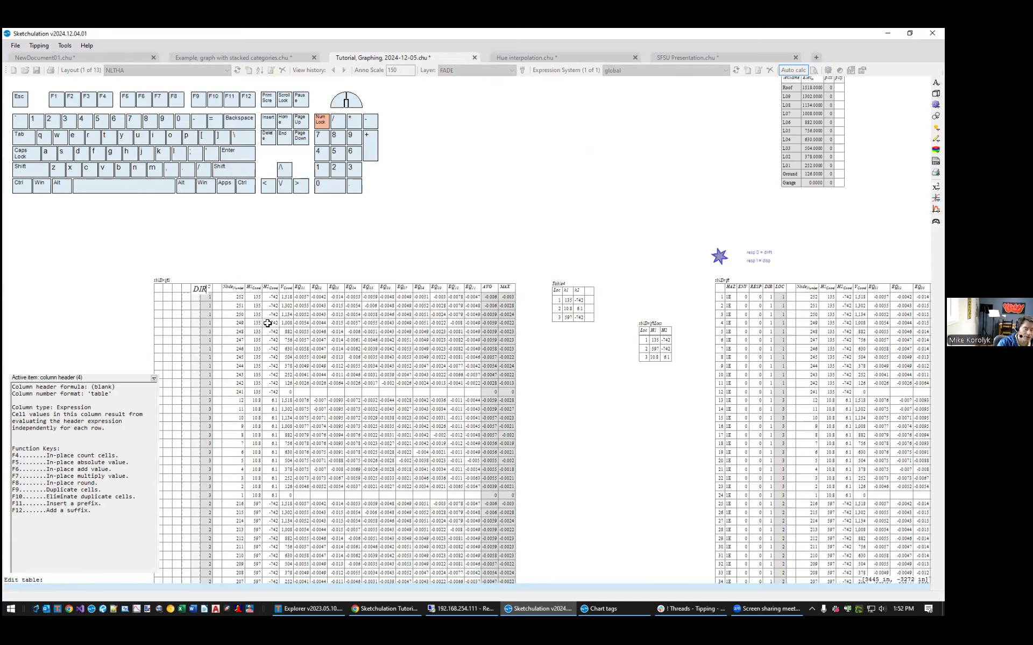
key("Return")
type("1")
key("Return")
type("2")
key("Return")
Title the blank column directly before DIR as RESP and enter 0 and 1 in its first cells.
key("Up")
key("Left")
key("Up")
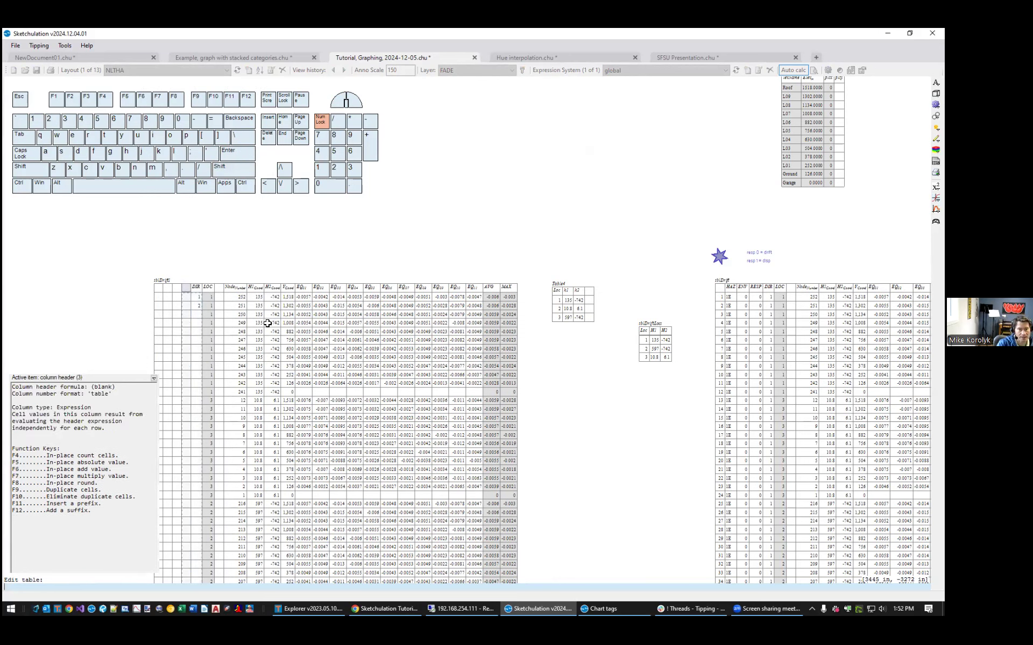
type("RESP")
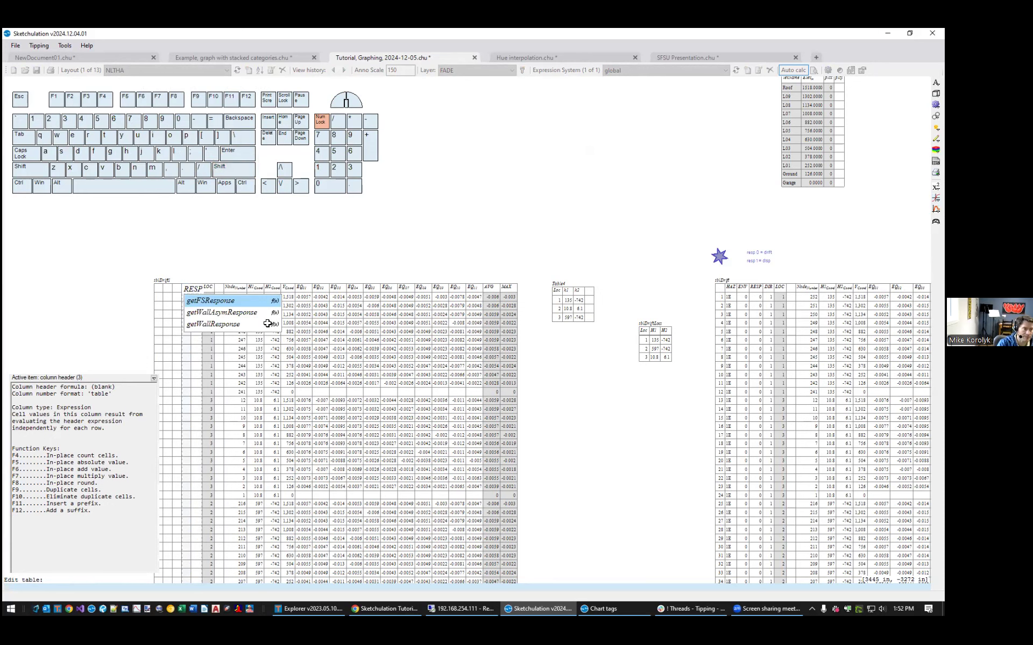
type(" = 0")
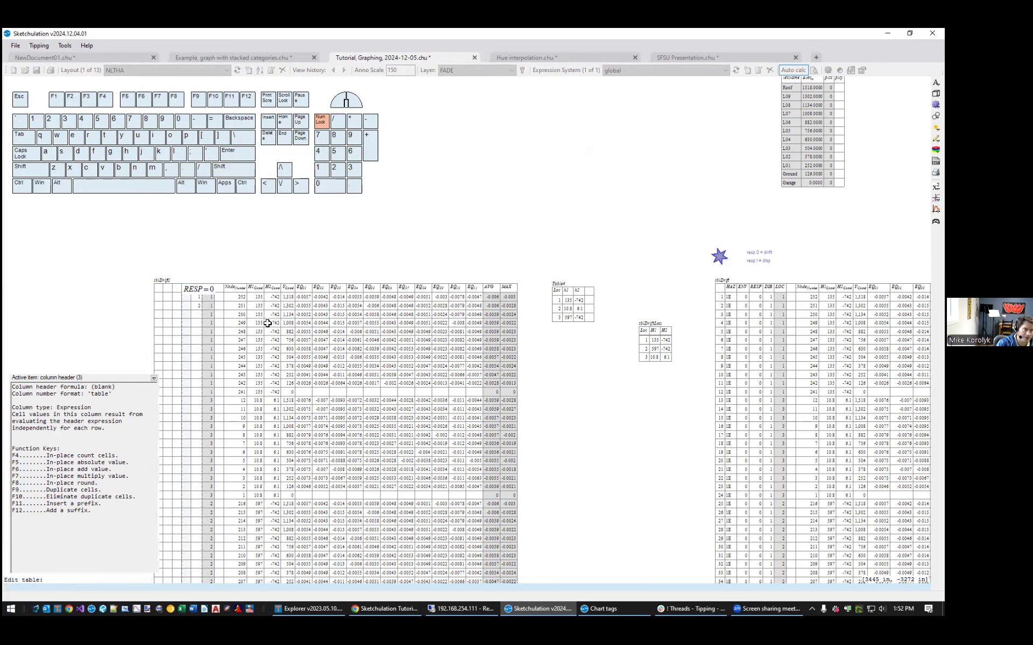
key("BackSpace")
key("BackSpace")
key("Return")
type("0")
key("Return")
type("1")
key("Return")
Title the blank column directly before RESP as ENV and enter 0 and 1 in its first cells.
key("Up")
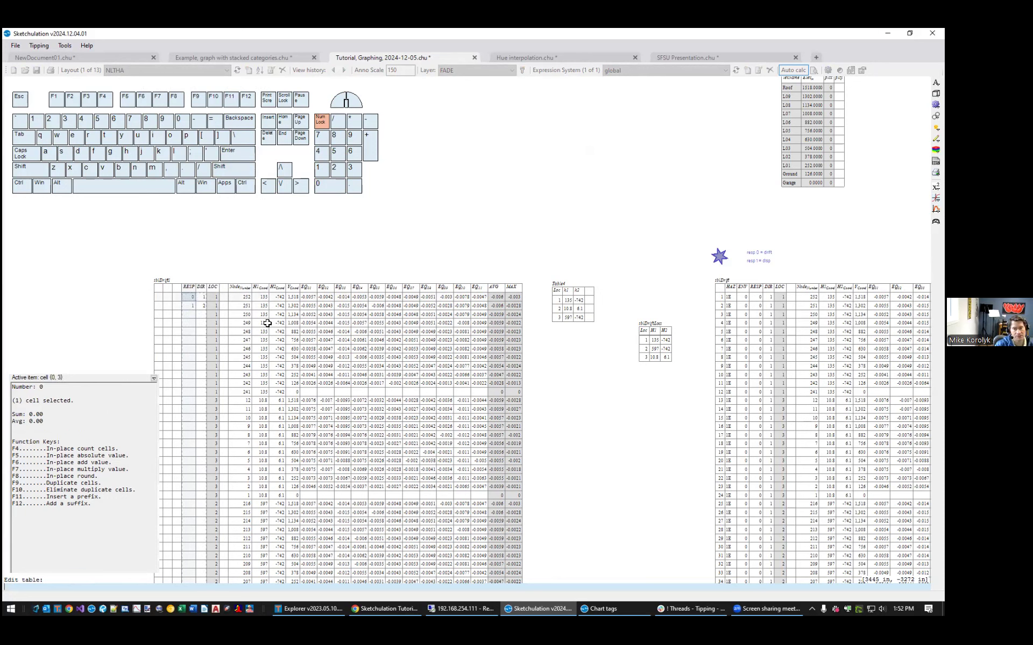
key("Up")
key("Left")
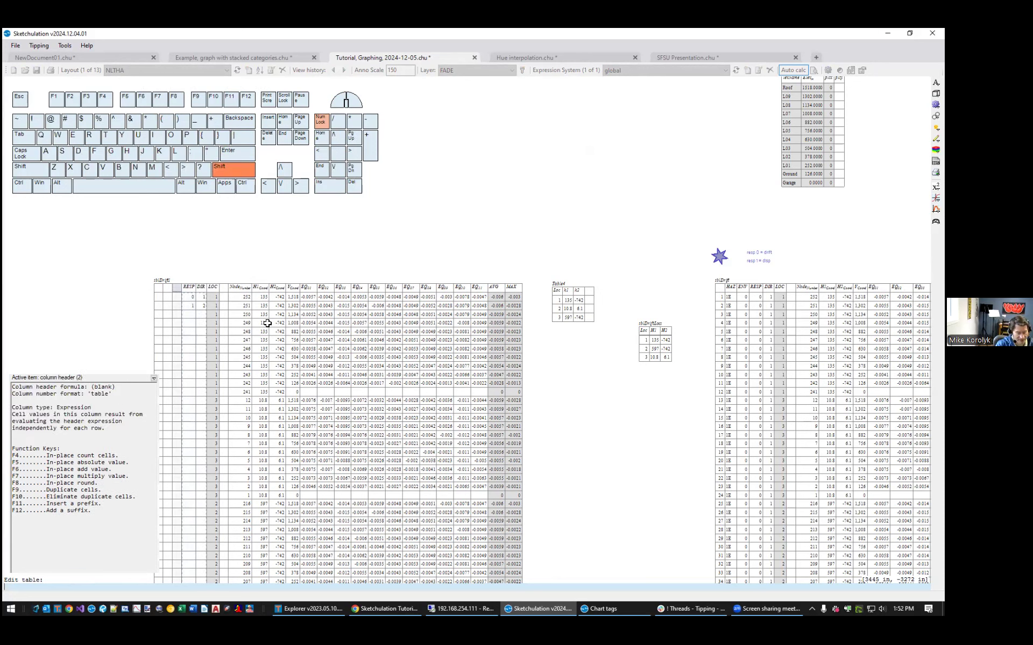
type("ENV")
key("Return")
type("0")
key("Return")
type("1")
key("Return")
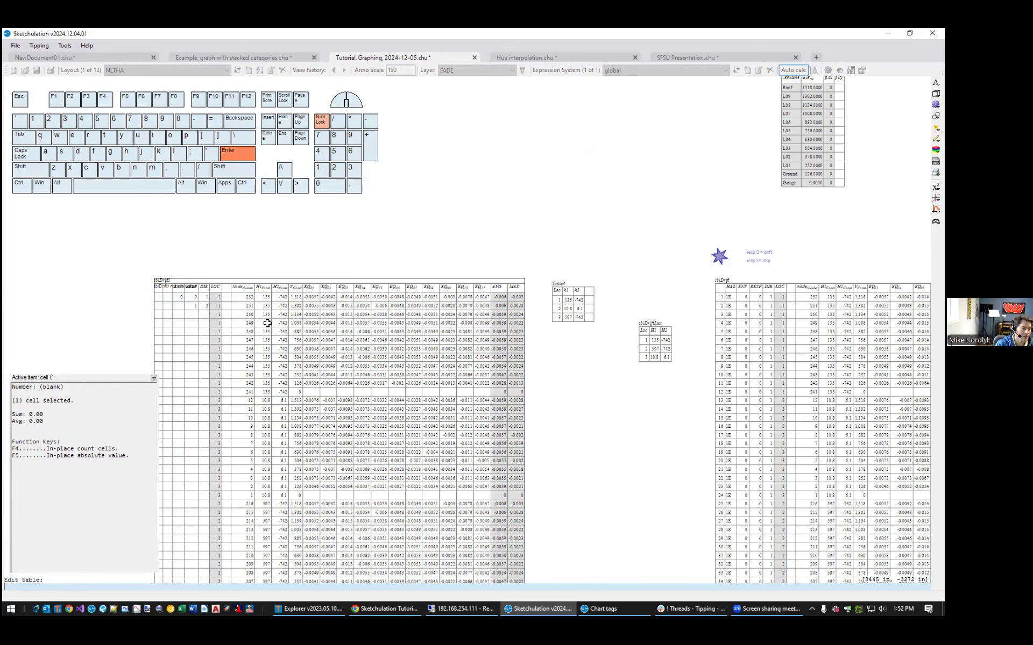
key("Return")
Title the blank column directly before ENV as HAZ and enter 1E and 2E as text in its first cells.
key("Up")
key("Up")
key("Up")
key("Left")
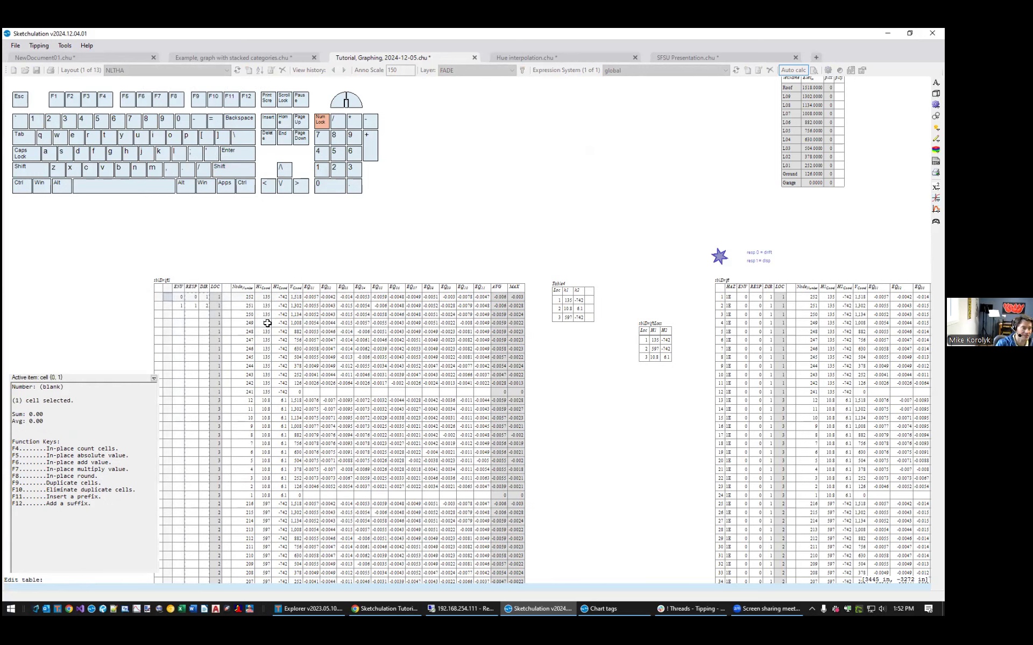
key("Up")
type("HAZ")
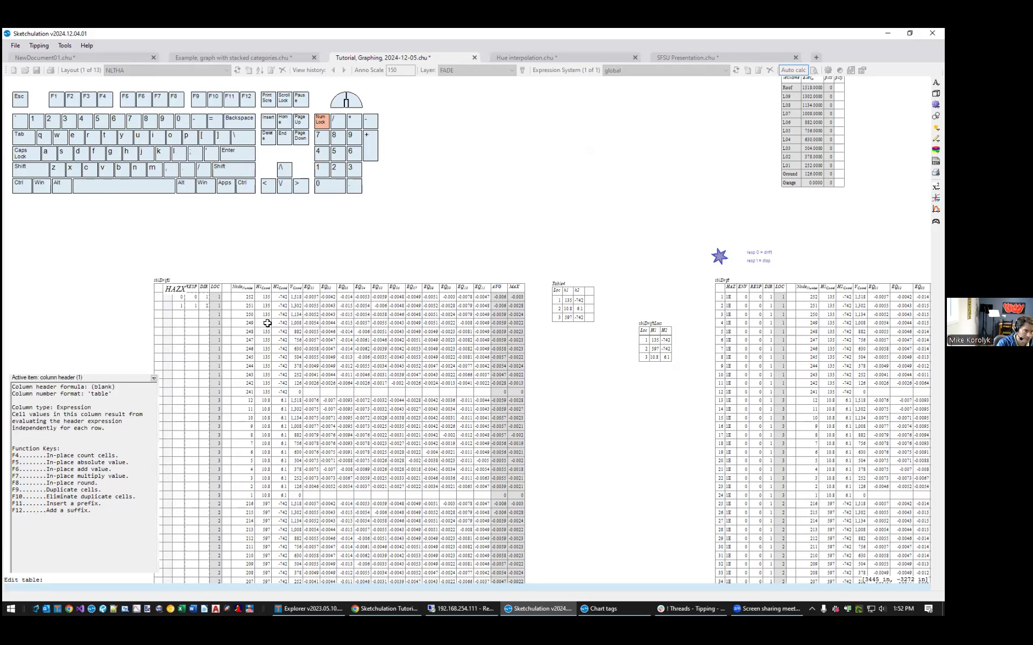
key("Return")
key("ctrl+t")
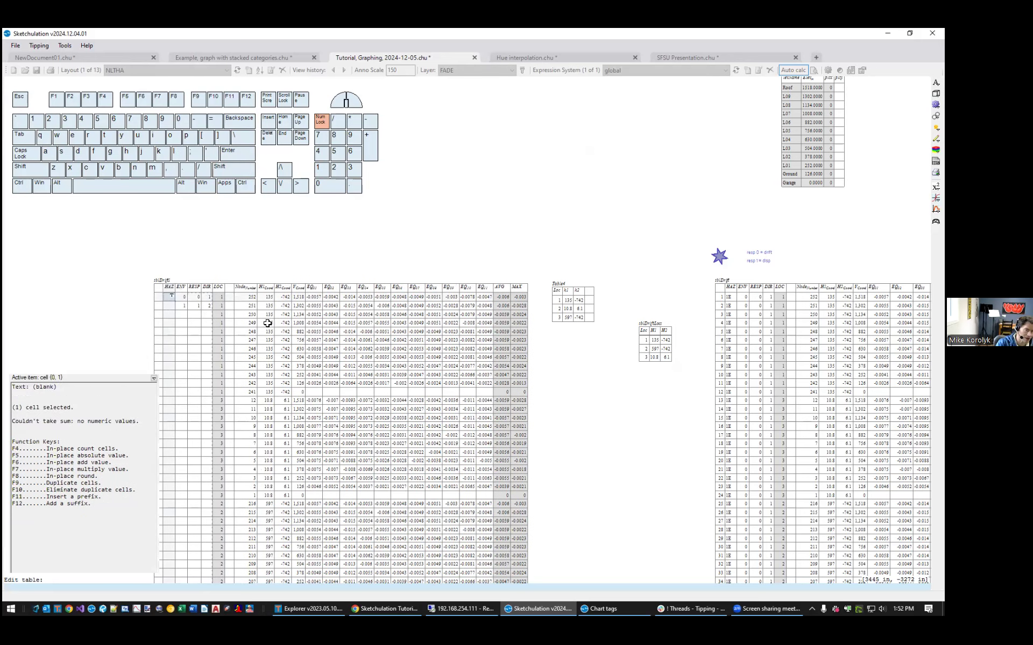
type("1E")
key("Return")
type("2E")
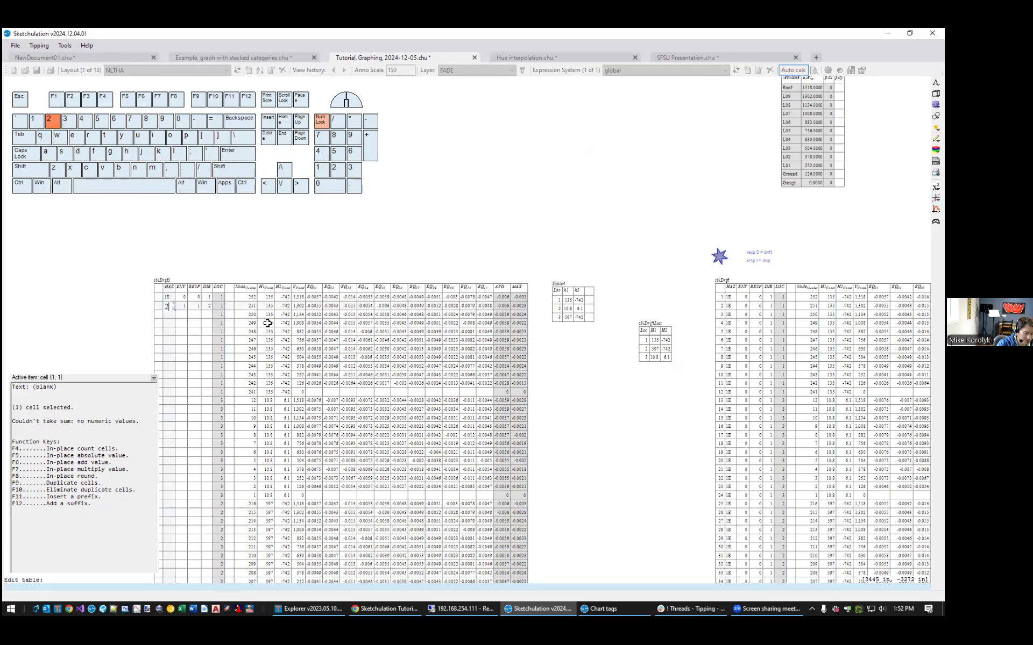
key("Return")
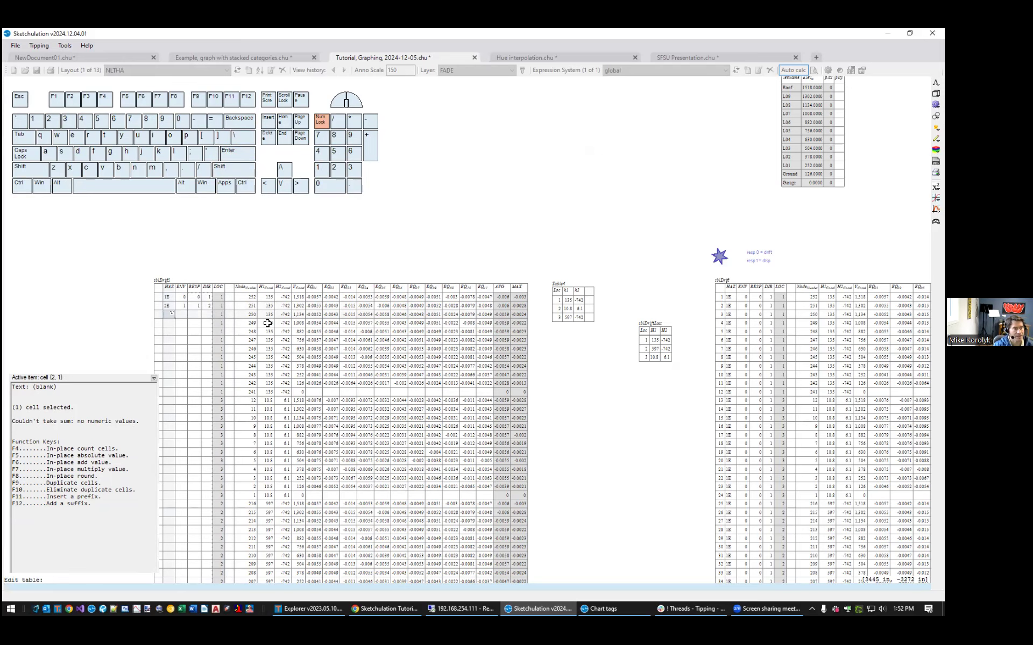
Examine the pairs of category values in the HAZ, ENV, RESP and DIR columns of tblDrift1.
scroll(267, 323, "up", 4)
left_click_drag(180, 315, 261, 327)
scroll(308, 377, "down", 2)
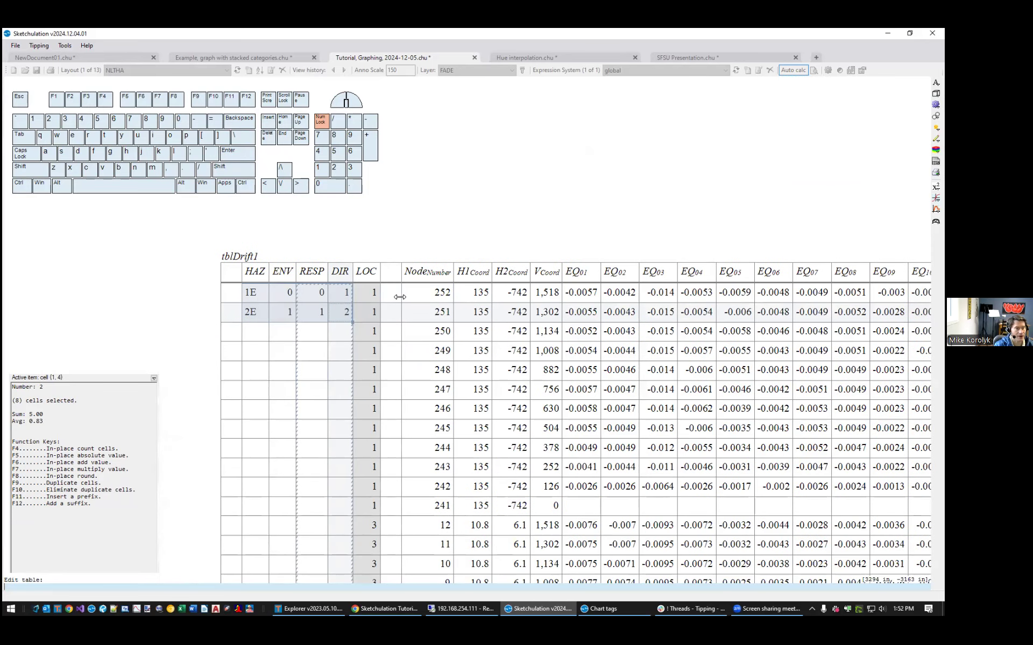
scroll(409, 318, "down", 1)
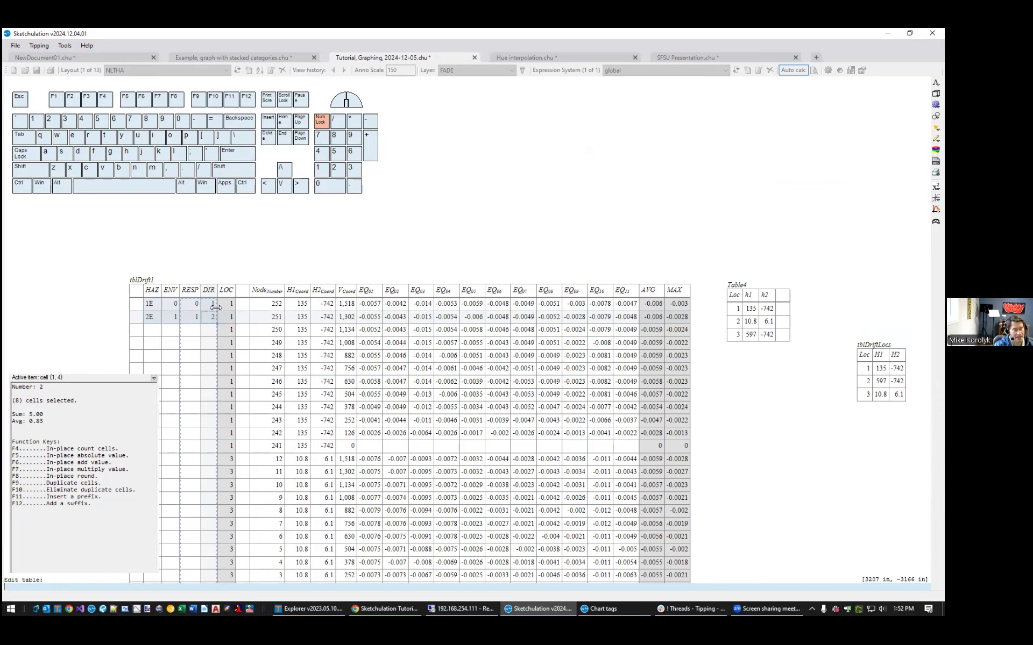
mouse_move(209, 305)
left_mouse_down()
mouse_move(210, 319)
mouse_move(194, 305)
mouse_move(195, 318)
left_mouse_up()
left_click(195, 305)
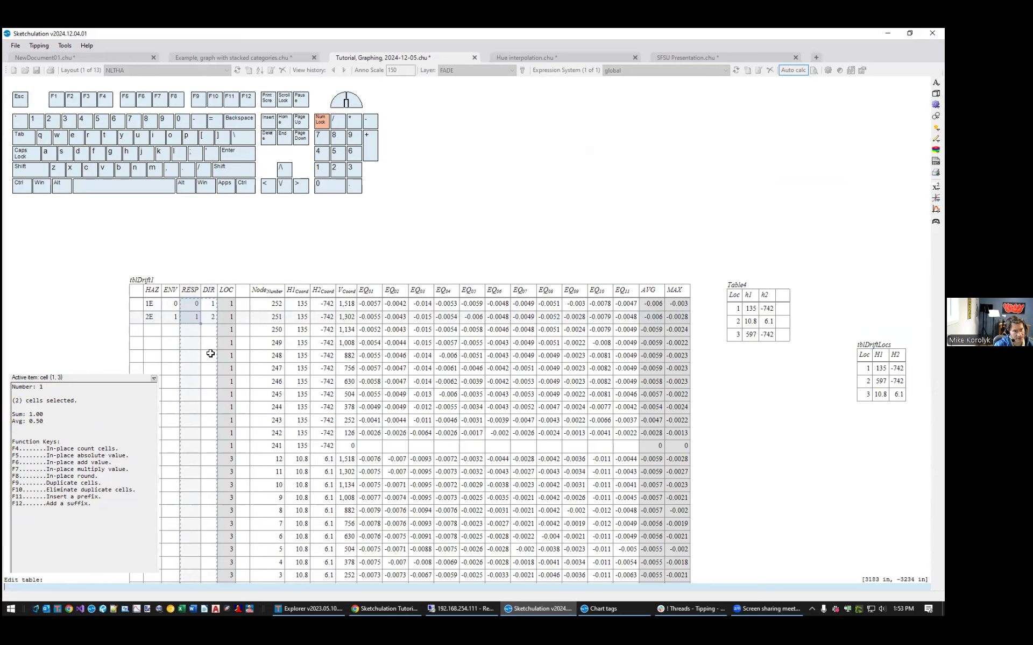
left_click_drag(172, 303, 153, 319)
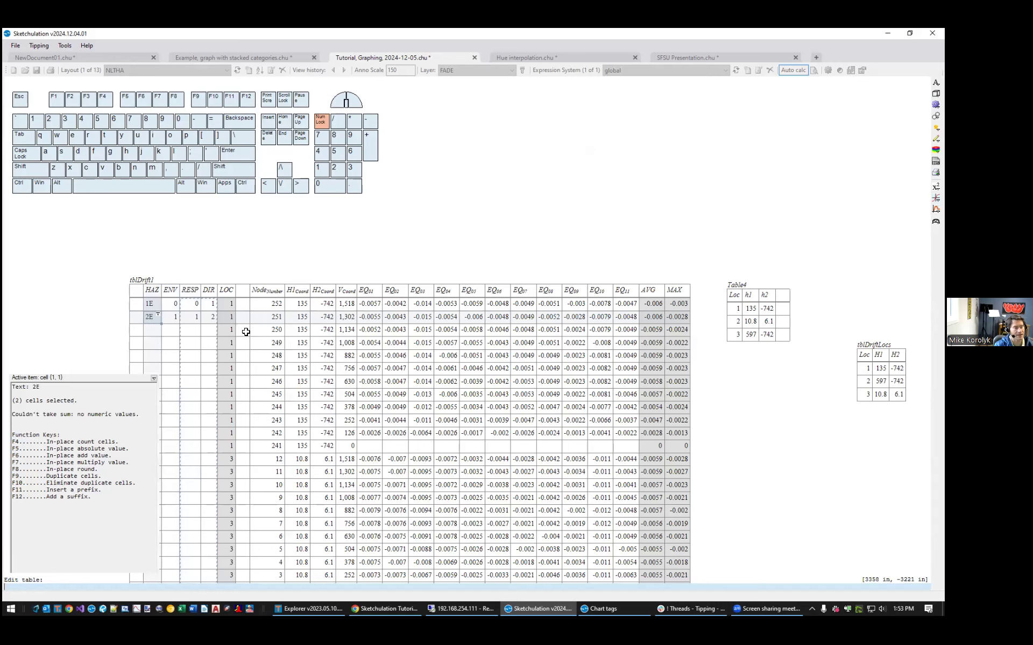
middle_click_drag(280, 329, 398, 306)
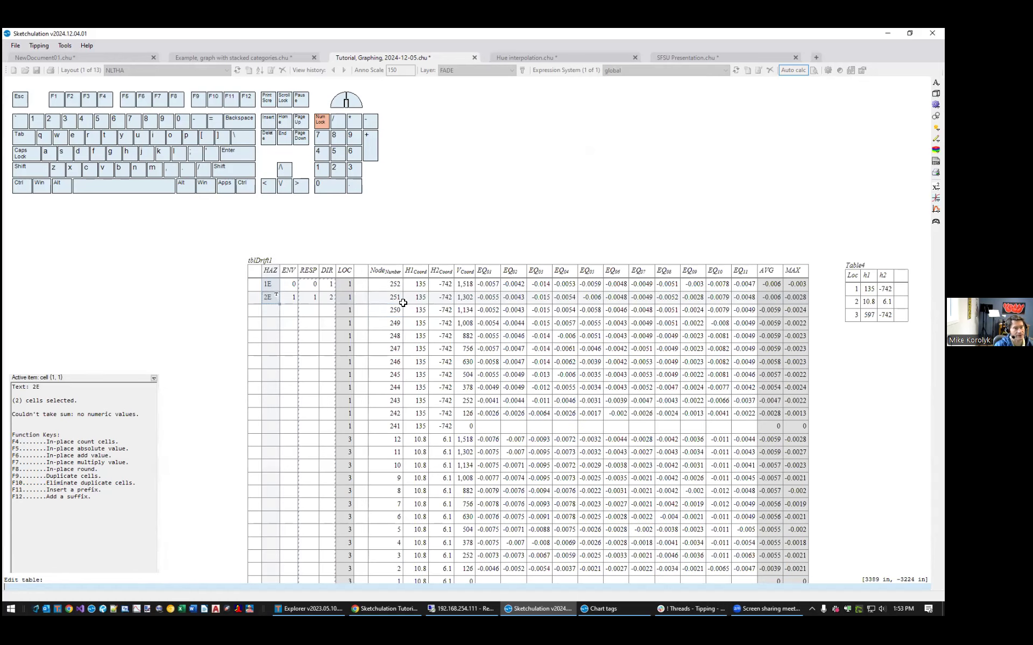
Step back and forth through the category cells in the first row of tblDrift1, from DIR to the blank column after LOC.
left_click(363, 287)
key("Left")
key("Left")
key("Left")
key("Left")
key("Left")
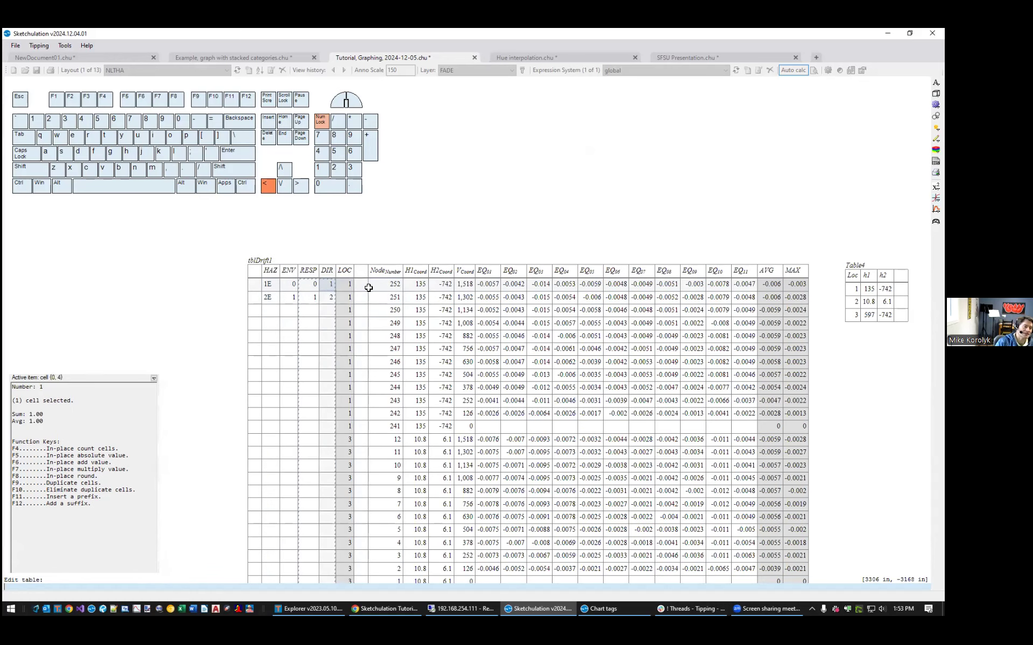
key("Right")
key("Right")
key("Right")
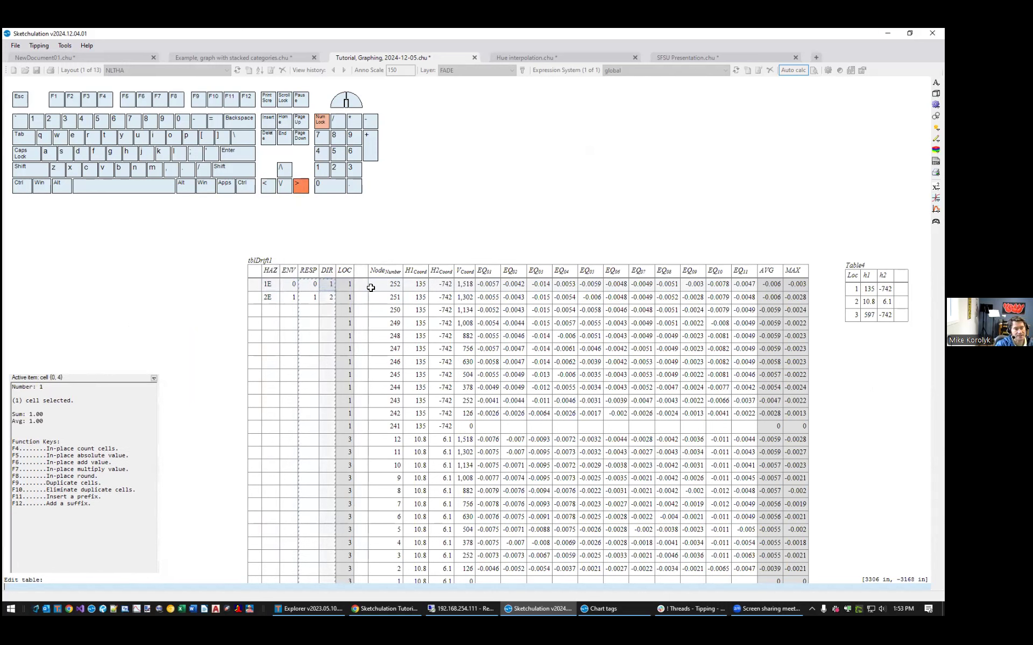
key("Left")
key("Left")
key("Left")
key("Right")
key("Right")
key("Right")
key("Right")
key("Right")
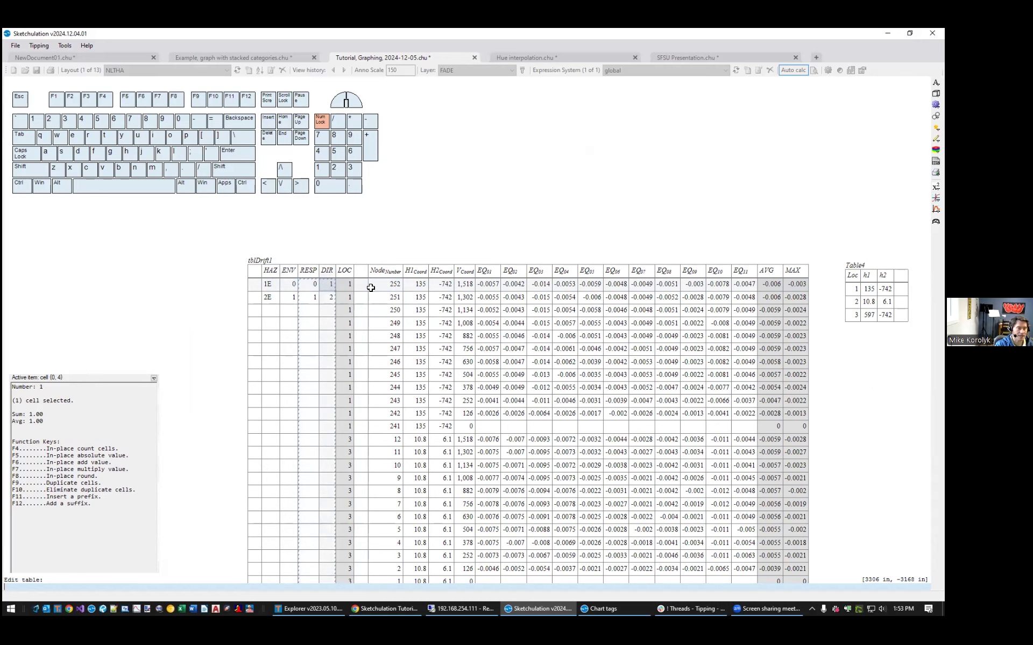
Count the cells of the blank column after LOC through the last row and put the count in the clipboard.
key("ctrl+shift+Down")
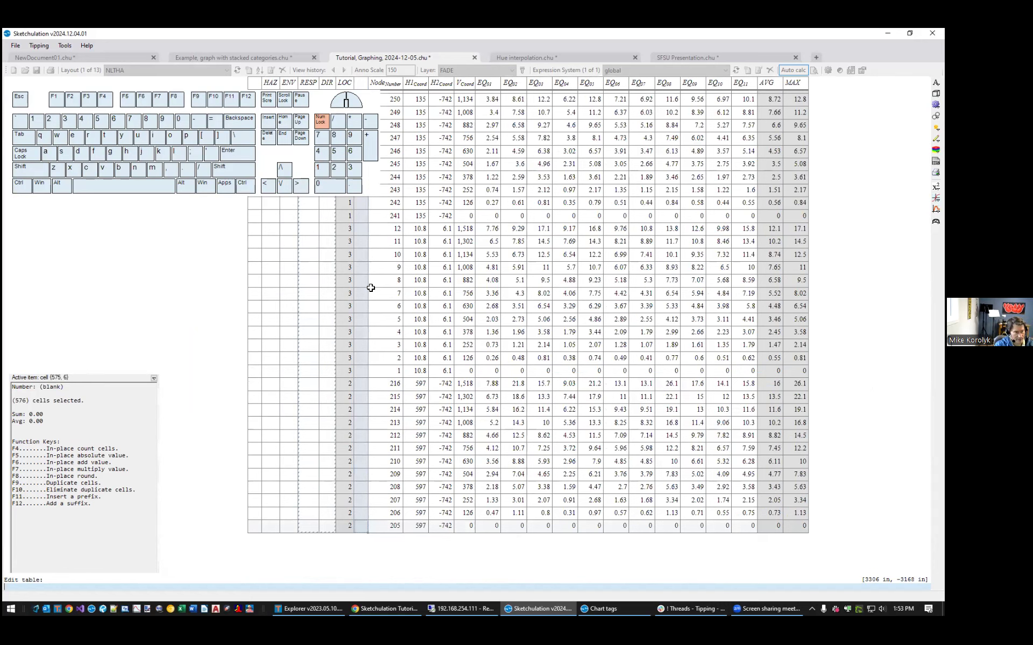
key("F4")
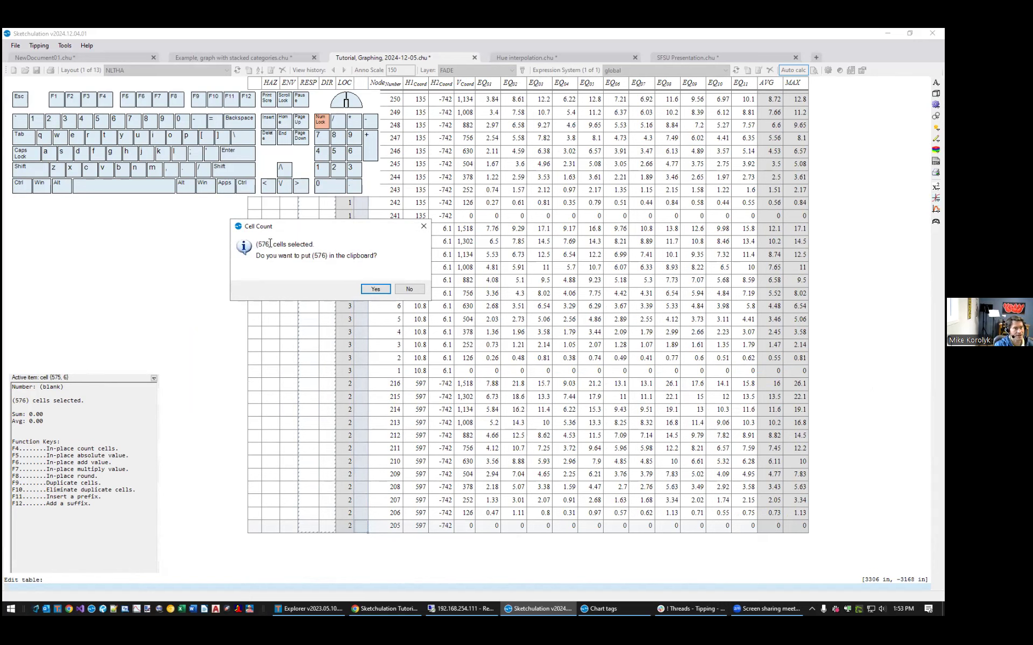
left_click(382, 291)
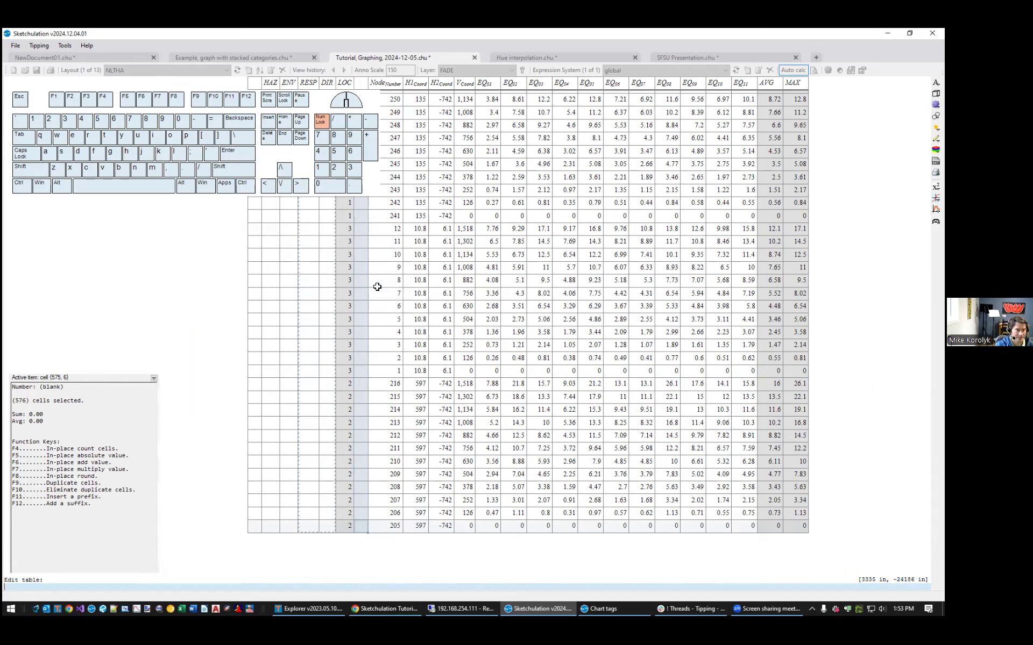
Duplicate the DIR cells 1 and 2 down the column using 576/8 as the number of duplicates.
left_click(331, 291)
key("ctrl")
key("ctrl+Up")
middle_click_drag(553, 263, 771, 260)
middle_click_drag(603, 133, 556, 233)
key("shift+Down")
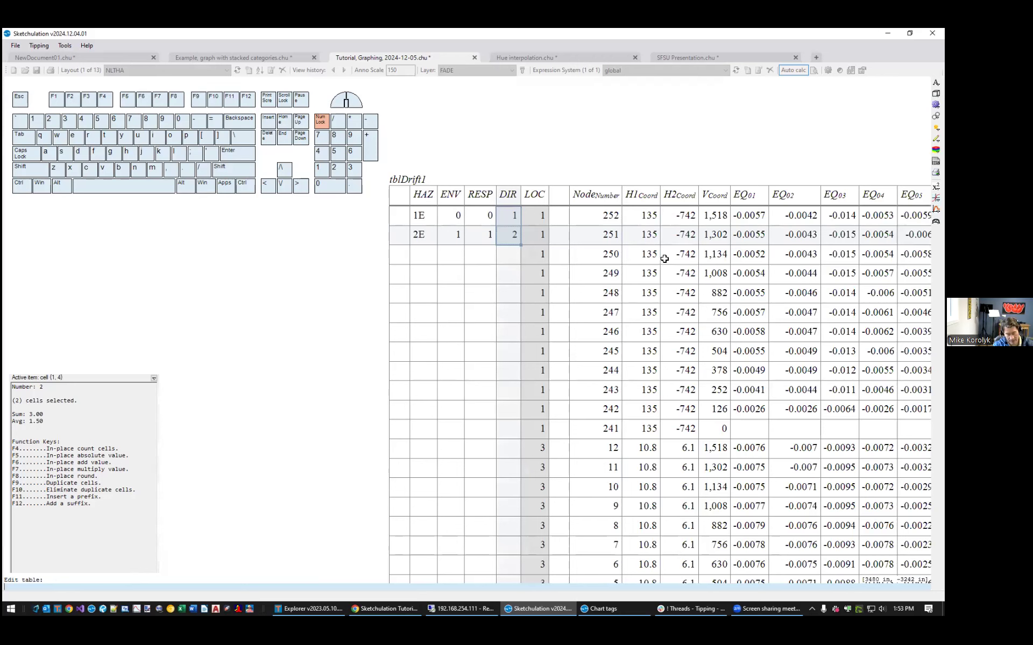
key("F9")
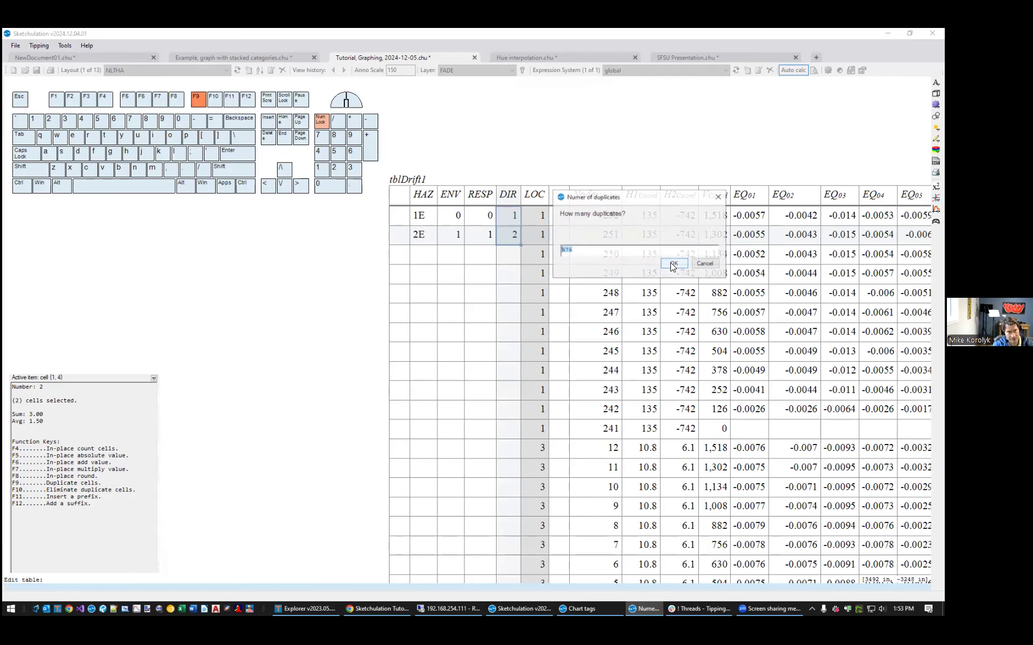
left_click(600, 248)
type("/8")
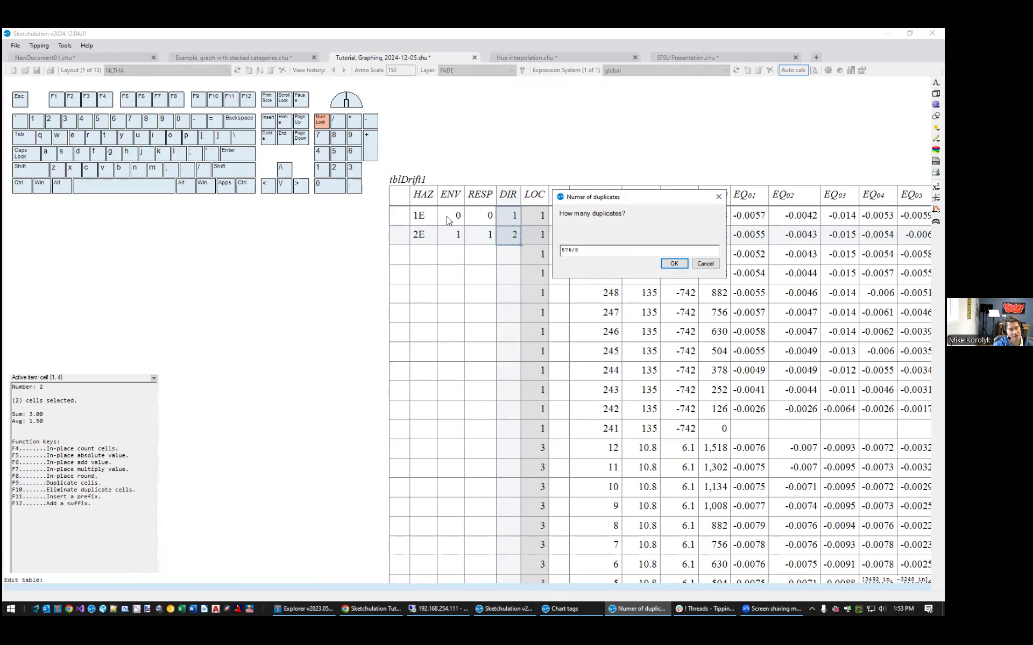
left_click(674, 263)
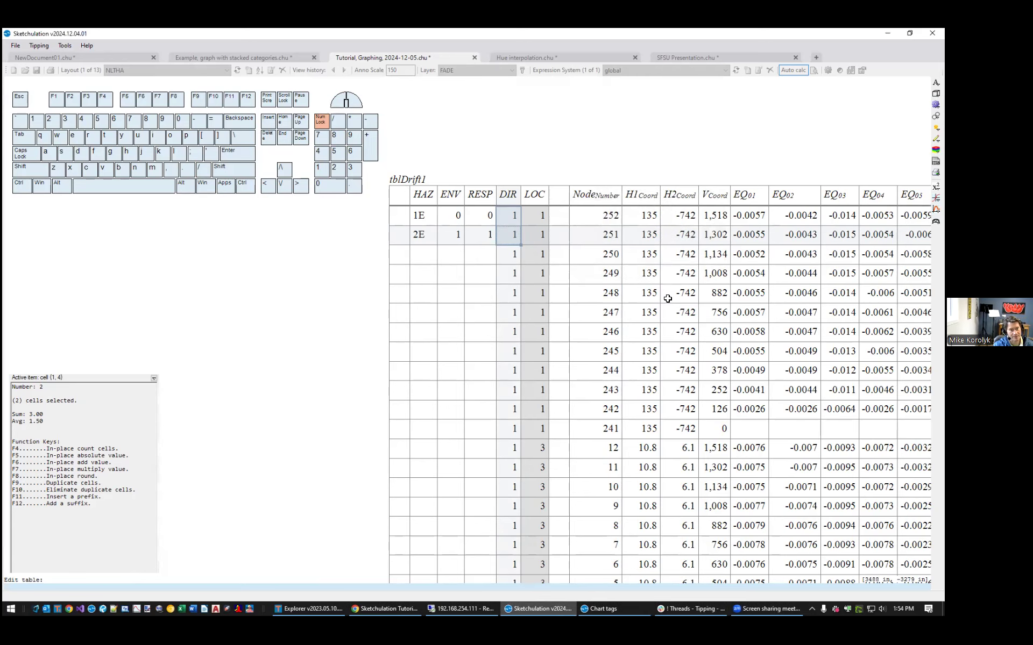
Select the first block of 1 values in the DIR column and check where it ends.
left_click(506, 212)
scroll(652, 259, "down", 1)
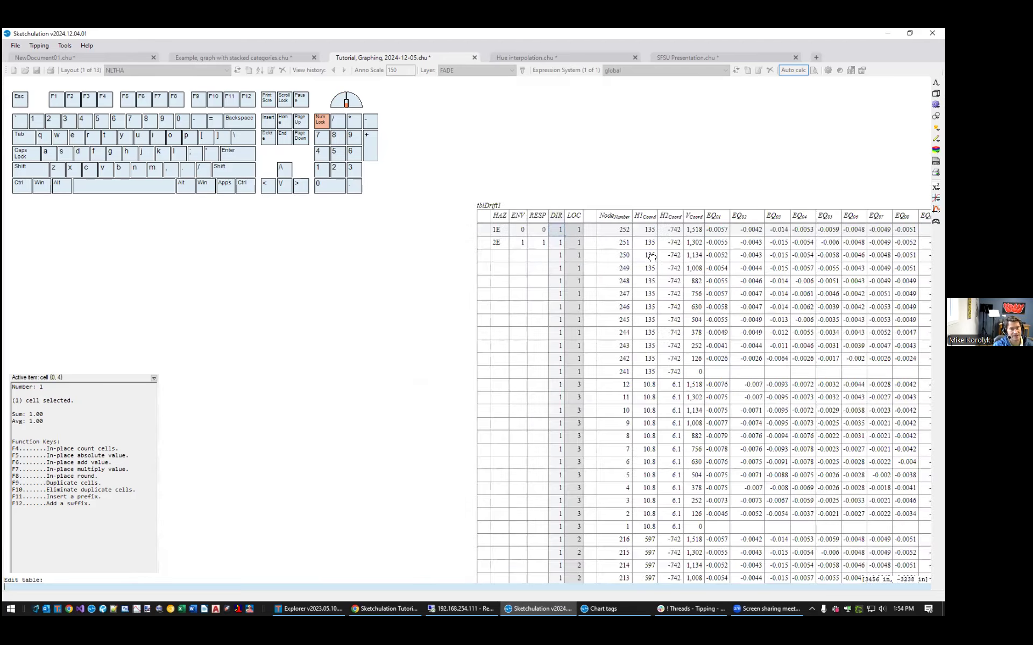
middle_click_drag(652, 257, 624, 153)
scroll(619, 302, "up", 2)
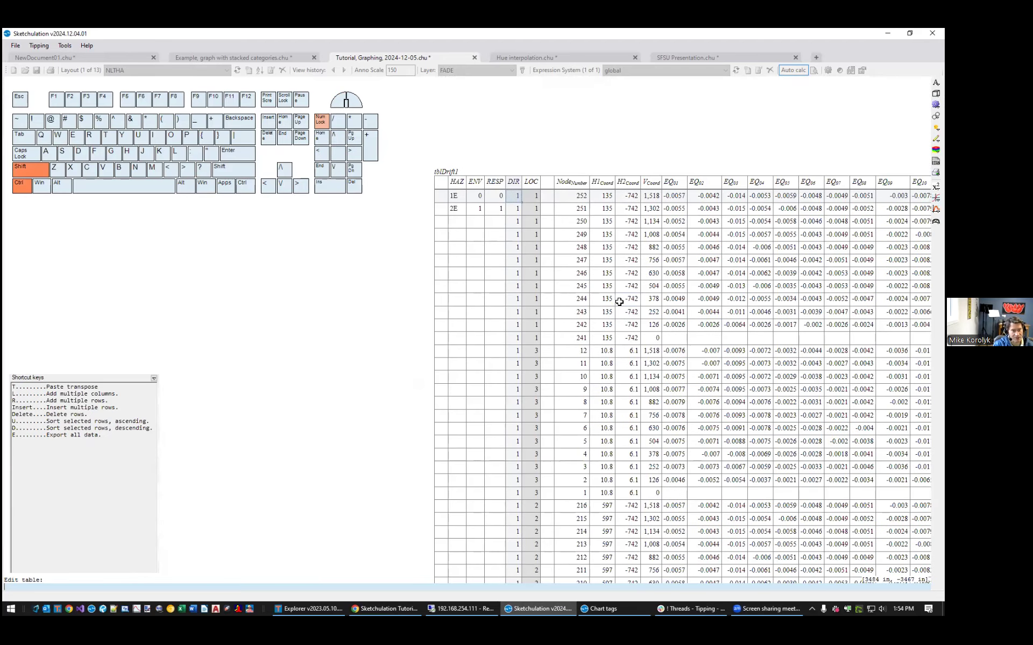
key("ctrl+shift+Down")
key("shift+Up")
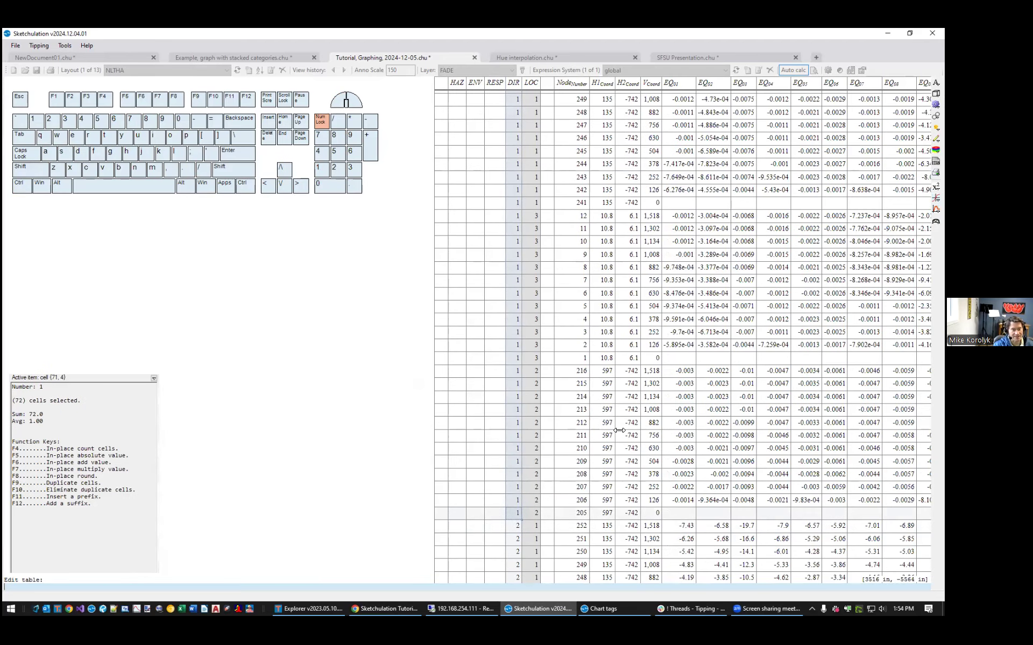
scroll(594, 518, "up", 1)
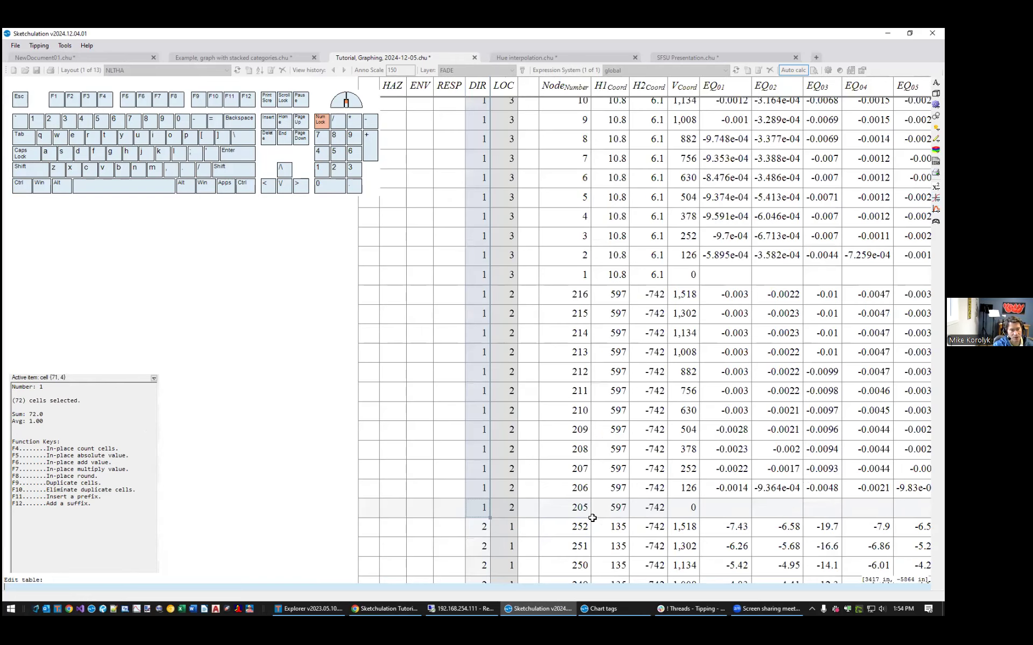
Compare the node 252 row at the start of tblDrift1 with the node 252 row where DIR changes to 2.
scroll(505, 516, "down", 1)
left_click(554, 525)
middle_click_drag(558, 258, 557, 586)
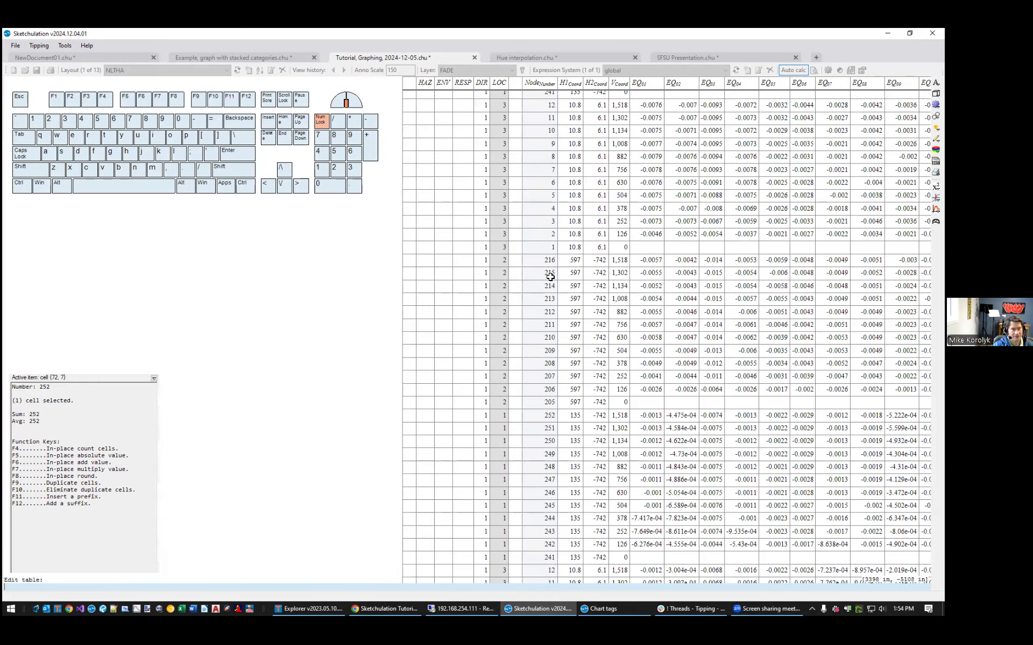
middle_click_drag(550, 277, 560, 586)
scroll(558, 267, "up", 2)
left_click(547, 245)
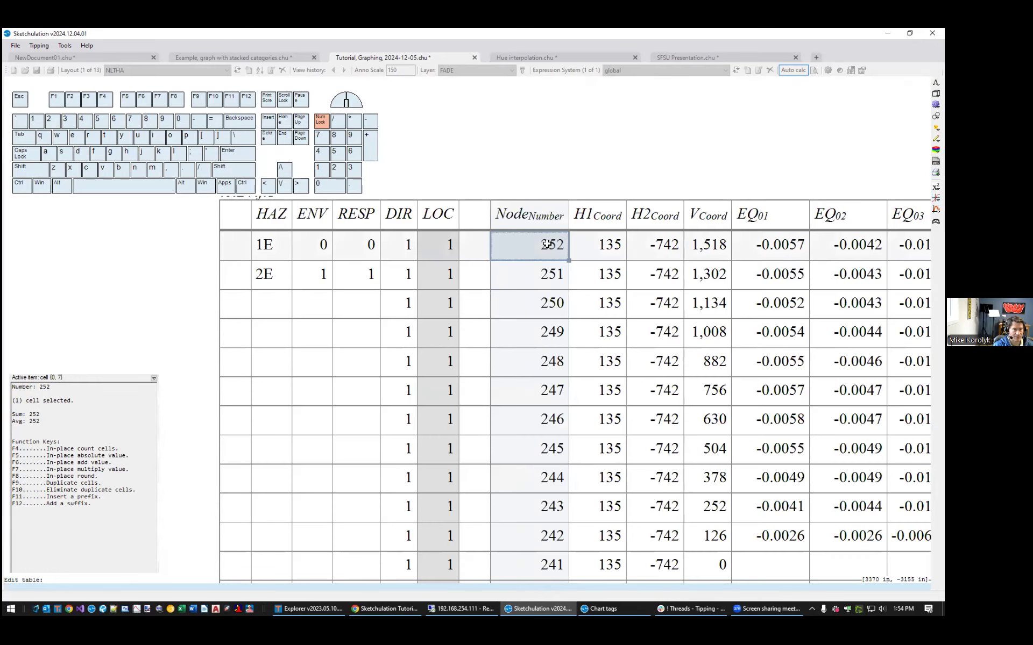
scroll(546, 245, "down", 4)
scroll(562, 433, "up", 1)
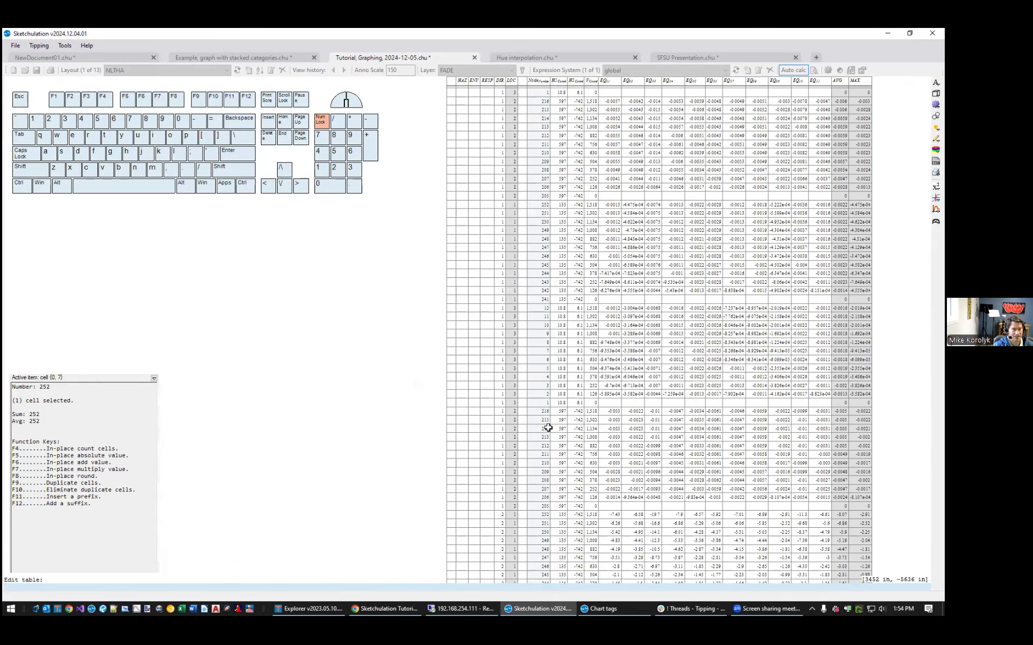
scroll(546, 427, "up", 1)
scroll(542, 423, "down", 3)
left_click(484, 412)
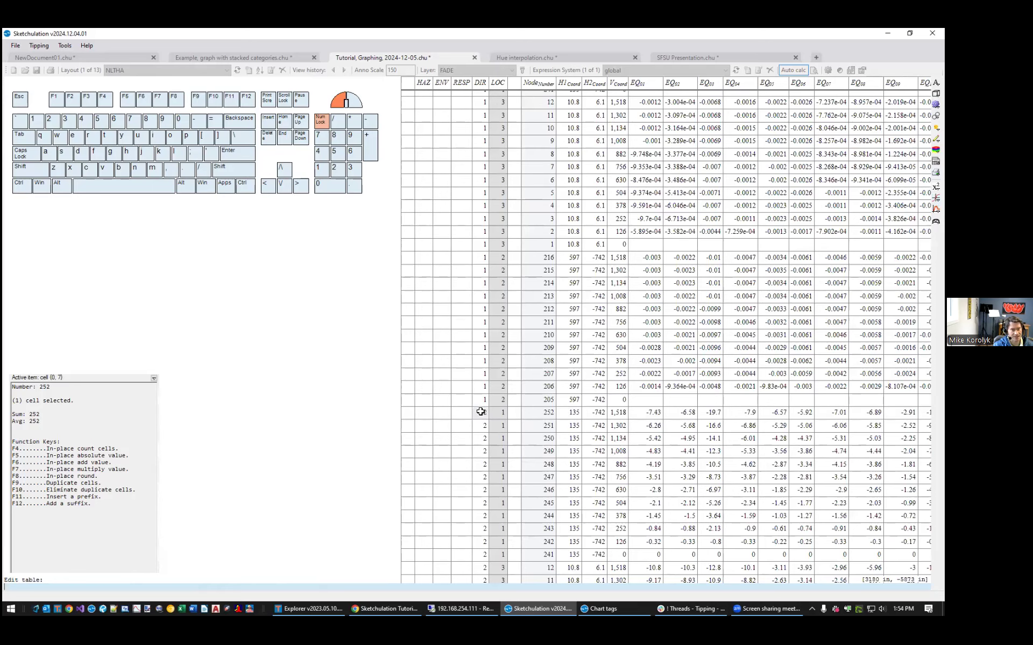
left_click(548, 411)
middle_click_drag(486, 446, 505, 337)
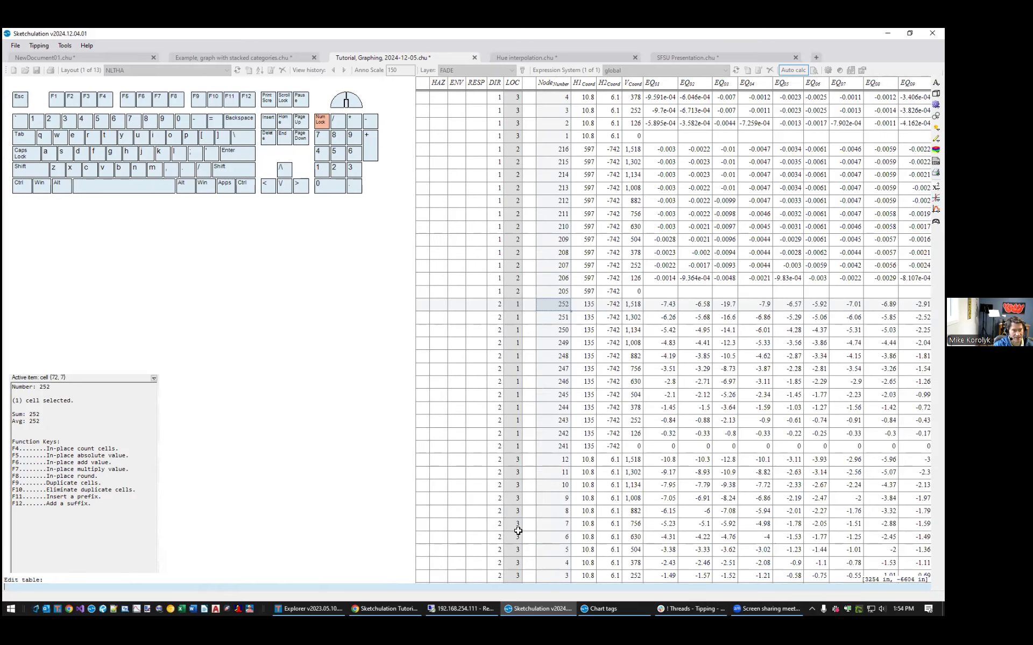
Duplicate the RESP cells 0 and 1 down the column using 576/4 as the number of duplicates.
middle_click_drag(517, 527, 510, 307)
left_click(495, 470)
key("ctrl+Down")
key("ctrl+Up")
key("Left")
key("shift+Down")
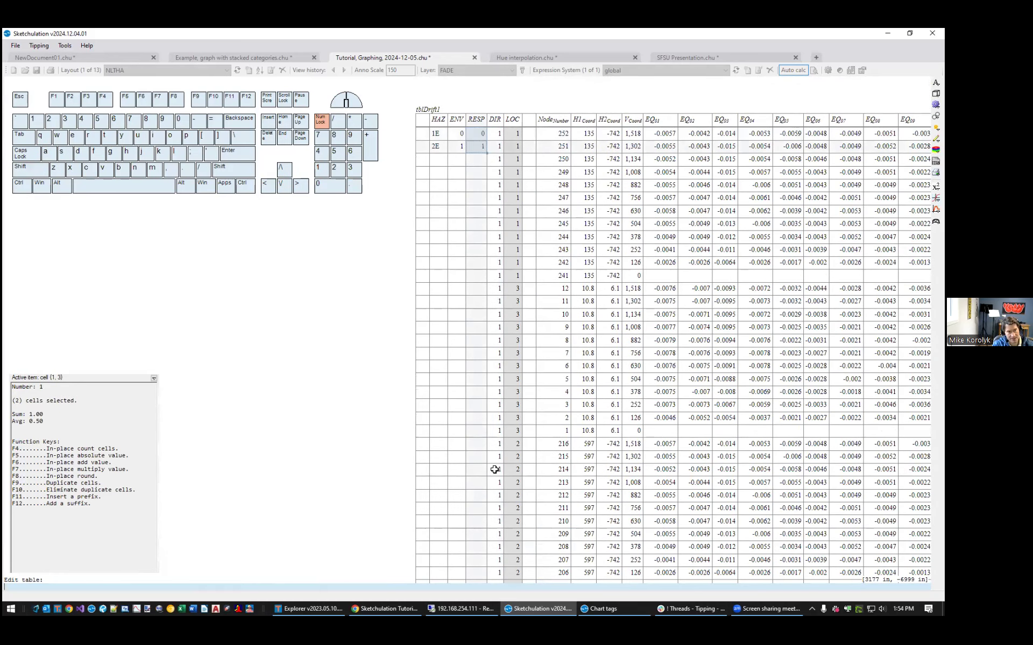
key("F9")
key("End")
type("/4")
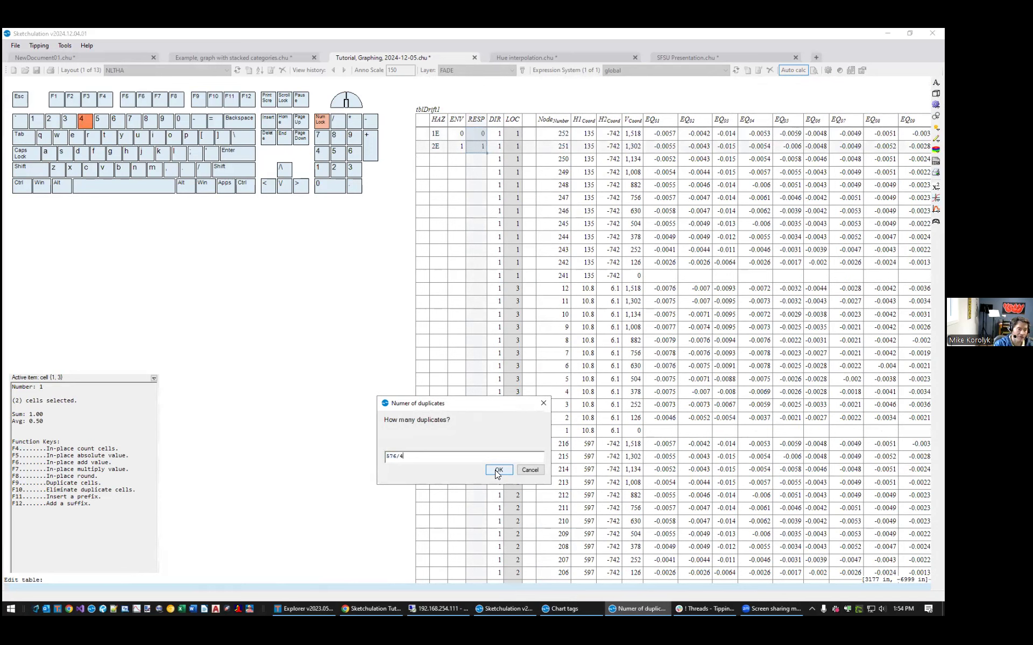
key("Return")
Duplicate the ENV cells 0 and 1 down the column using 576/2 as the number of duplicates.
key("Up")
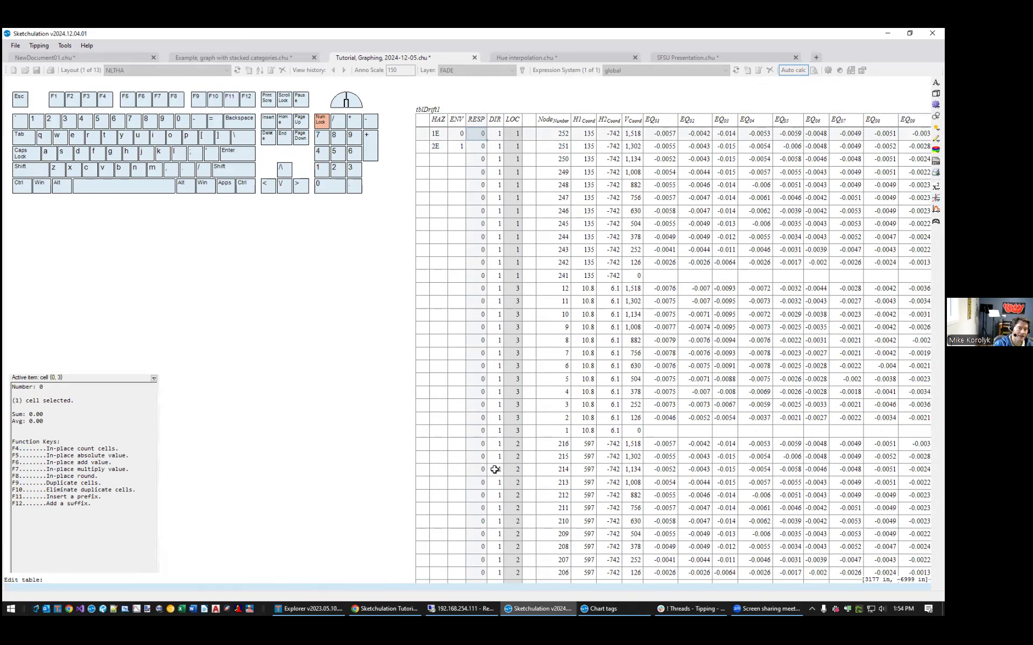
key("Left")
key("shift+Down")
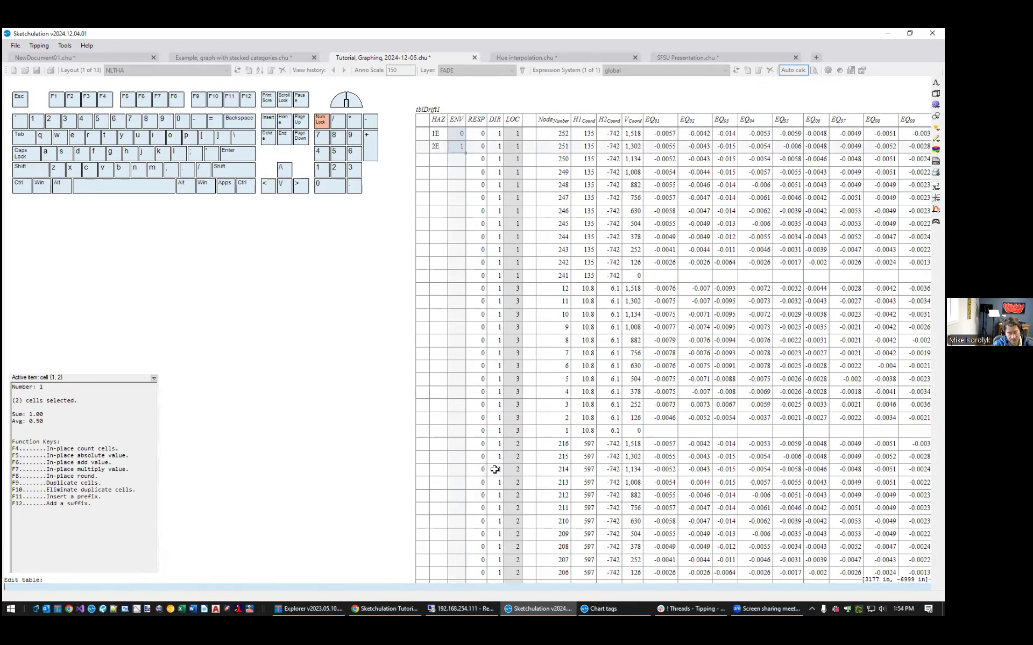
key("F9")
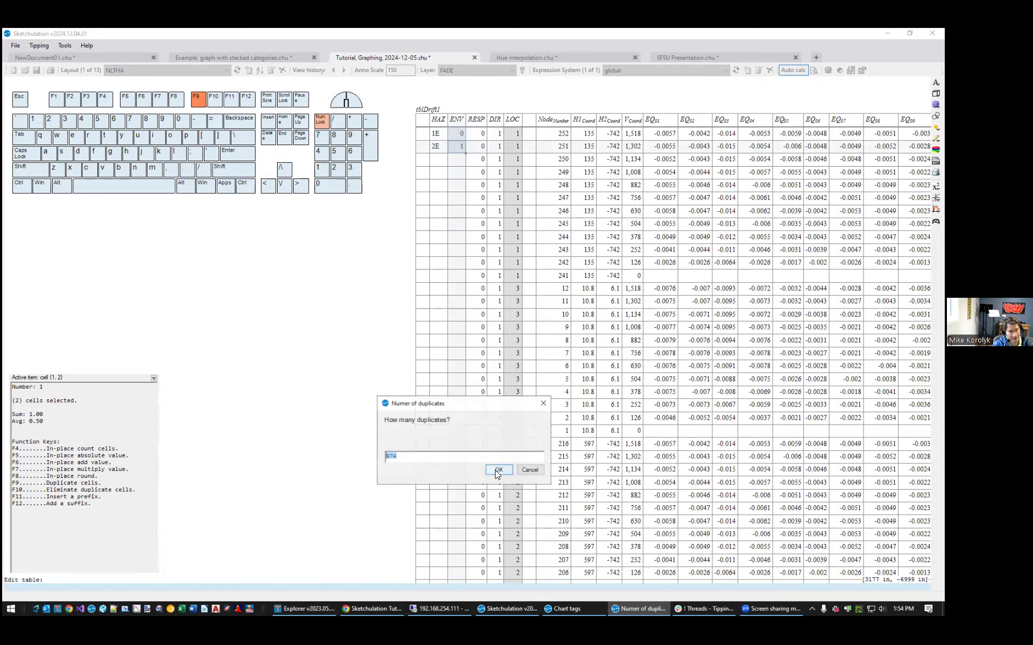
key("End")
type("/2")
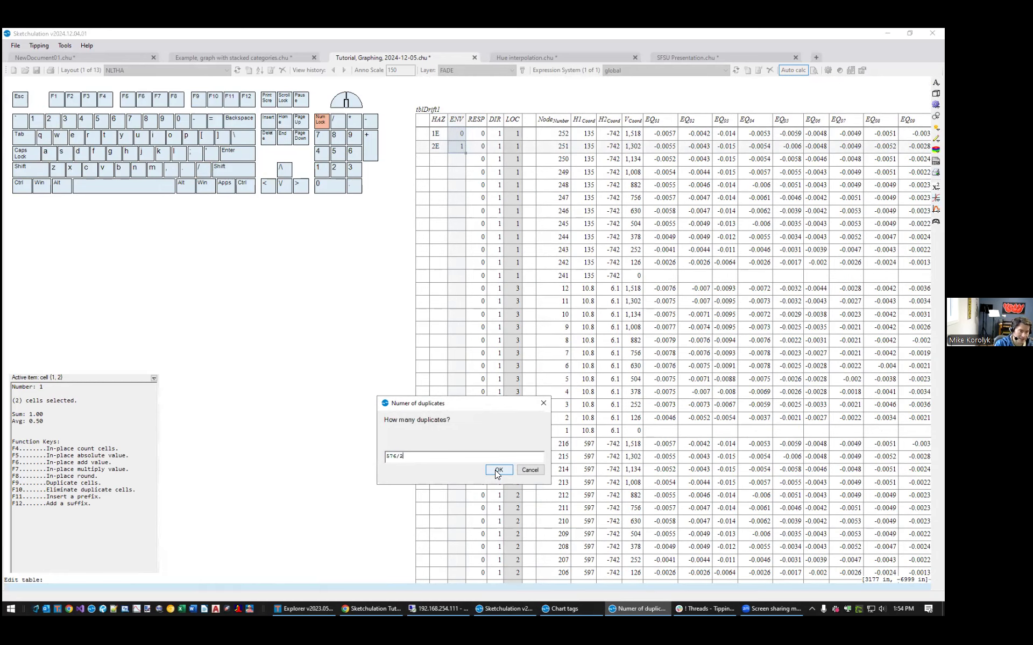
left_click(497, 471)
key("ctrl+Down")
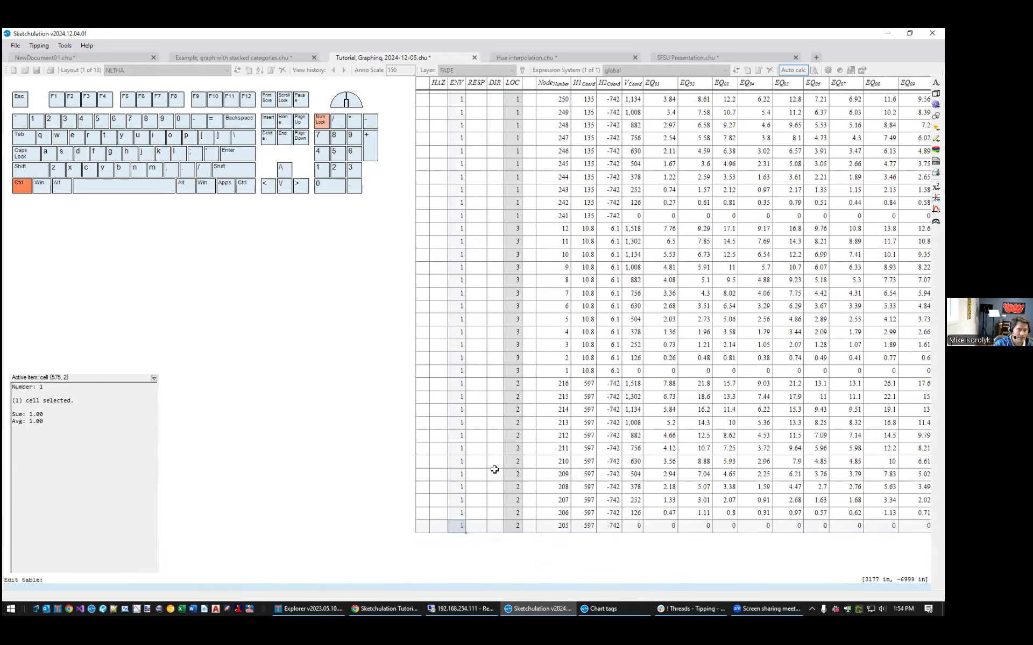
Check where the RESP values change from 0 to 1 in tblDrift1 and return to the first HAZ cell.
key("Right")
key("ctrl+Up")
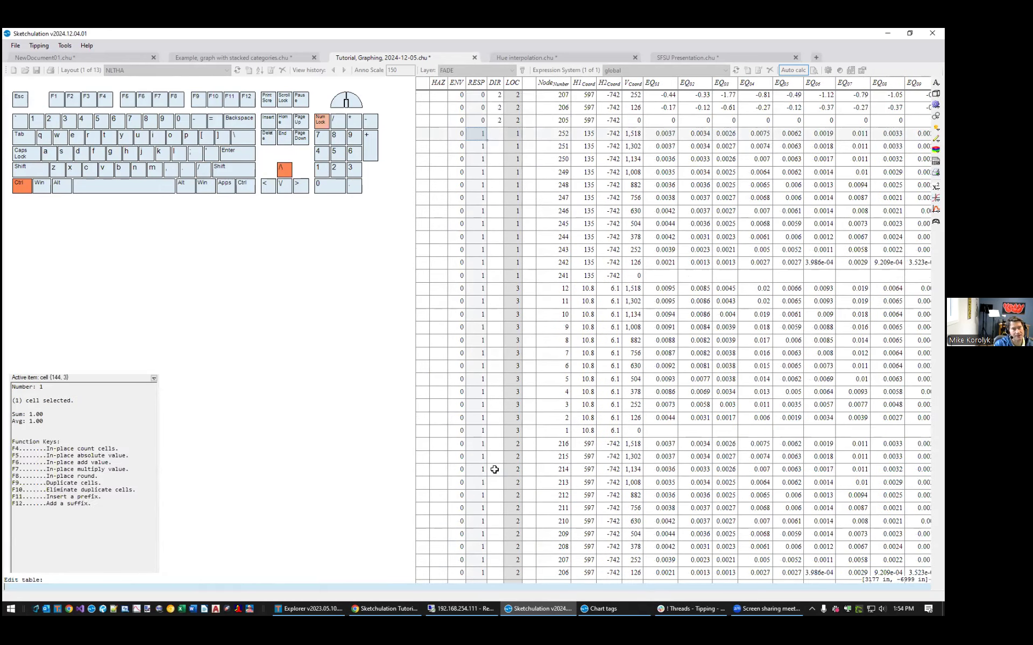
key("ctrl+Up")
key("Left")
key("Left")
key("Down")
key("Up")
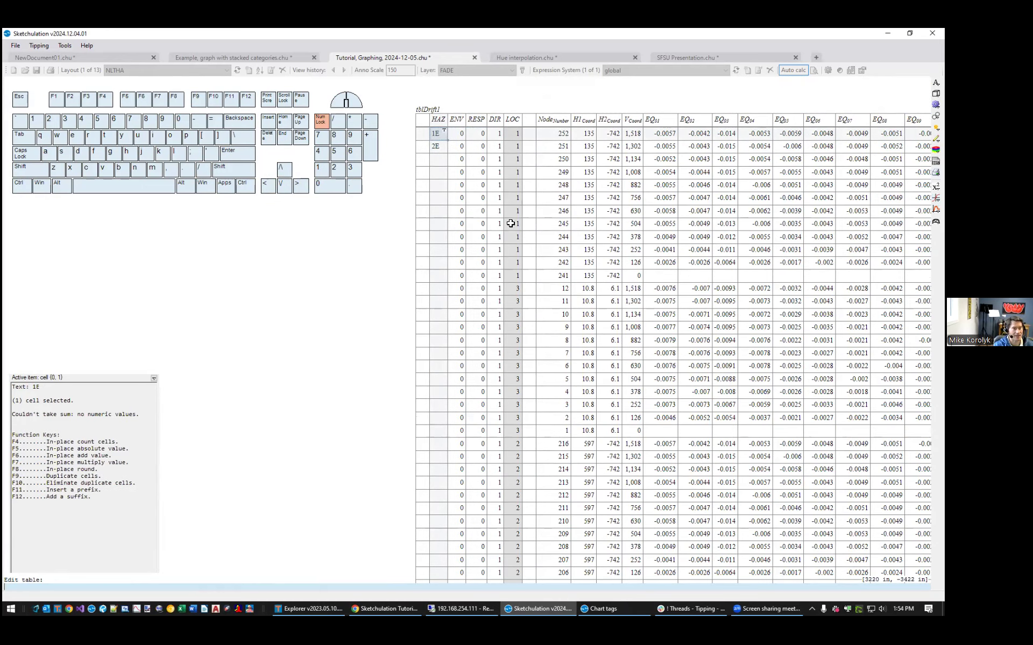
Examine the HAZ and ENV columns of the original tblDrift to see where their values change.
scroll(511, 231, "down", 2)
middle_click_drag(655, 304, 386, 348)
scroll(595, 221, "up", 2)
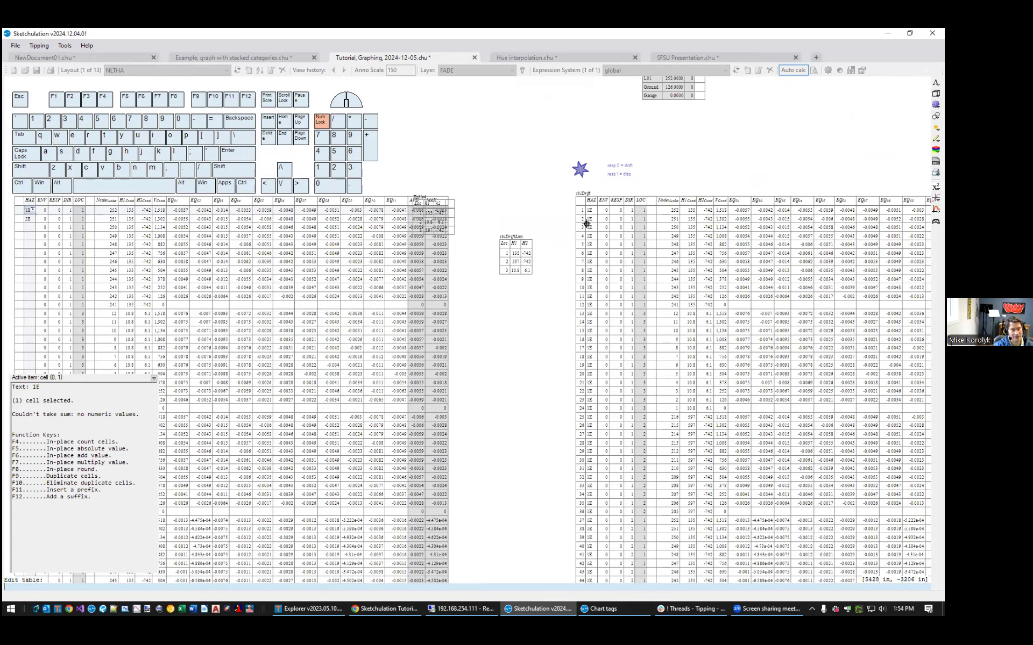
left_click(591, 229)
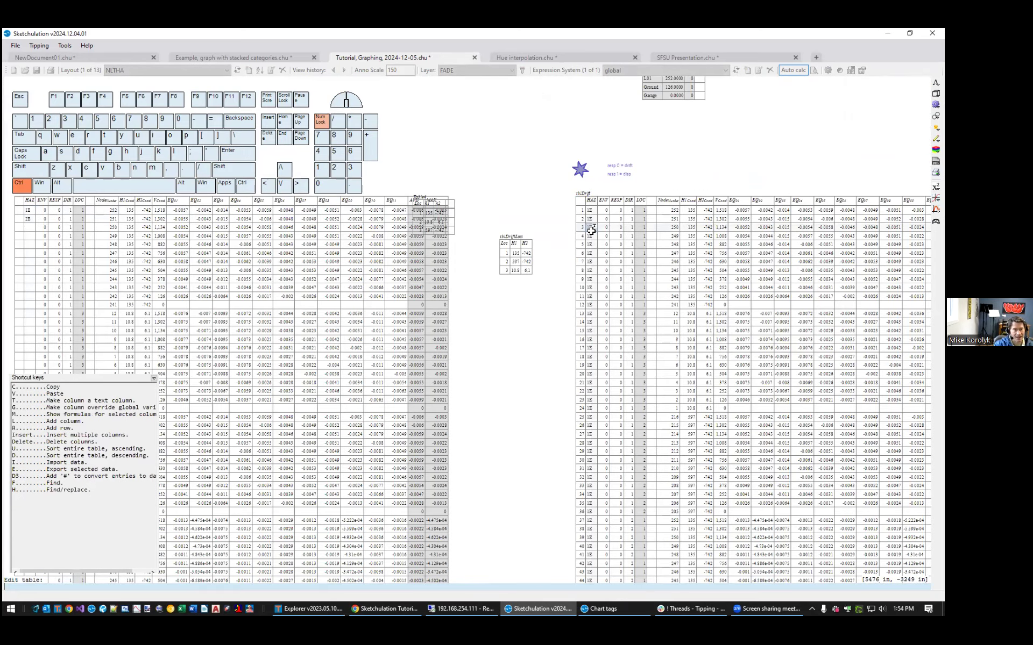
key("ctrl+Down")
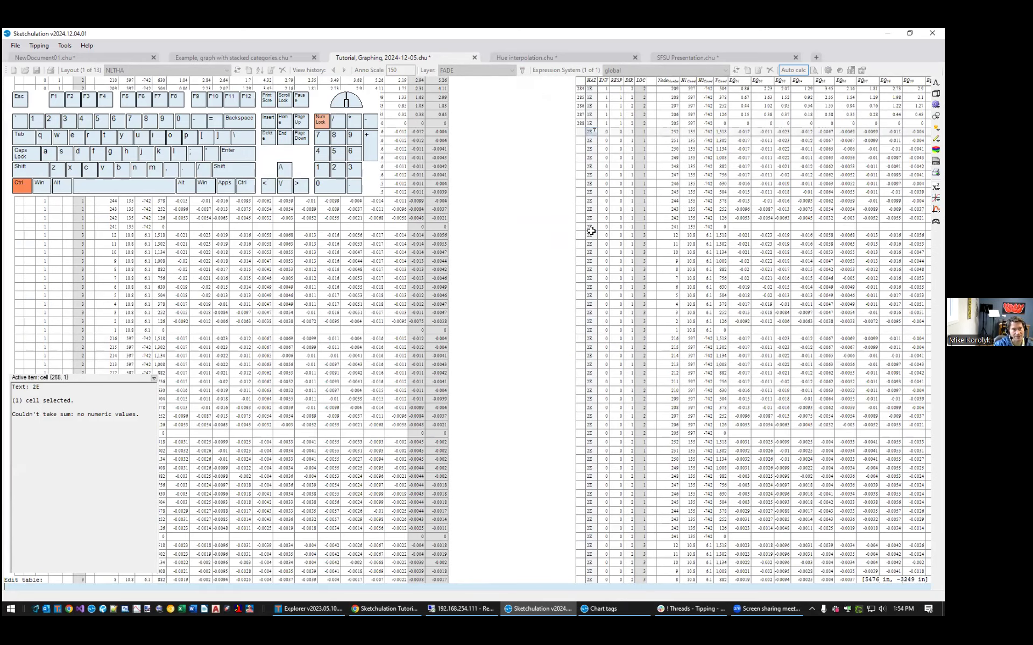
key("ctrl+Up")
key("Right")
key("Right")
key("Left")
key("ctrl+Down")
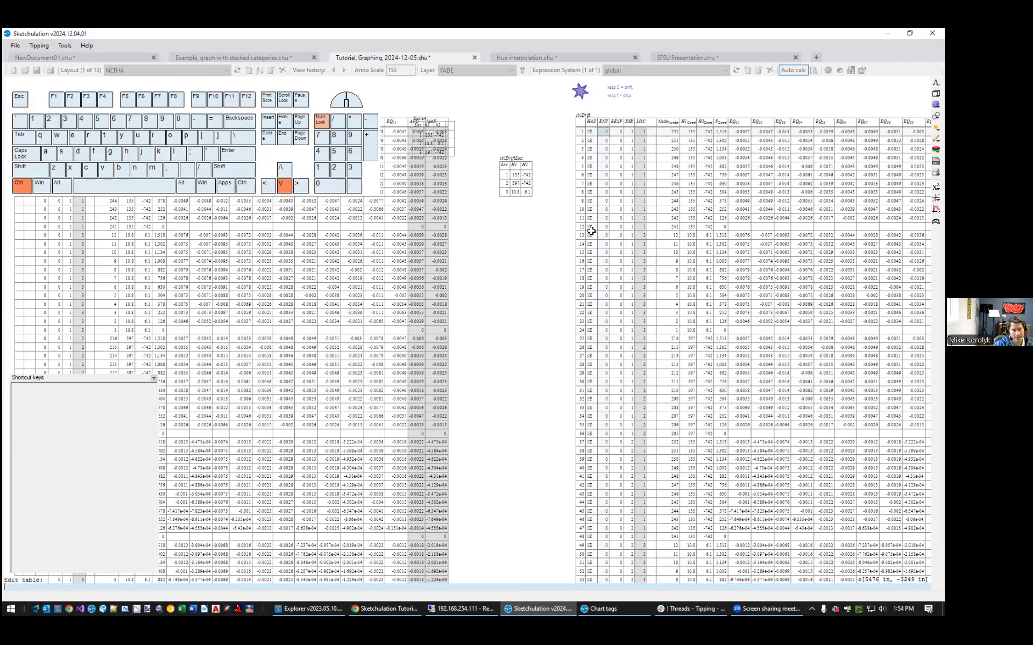
key("ctrl+Down")
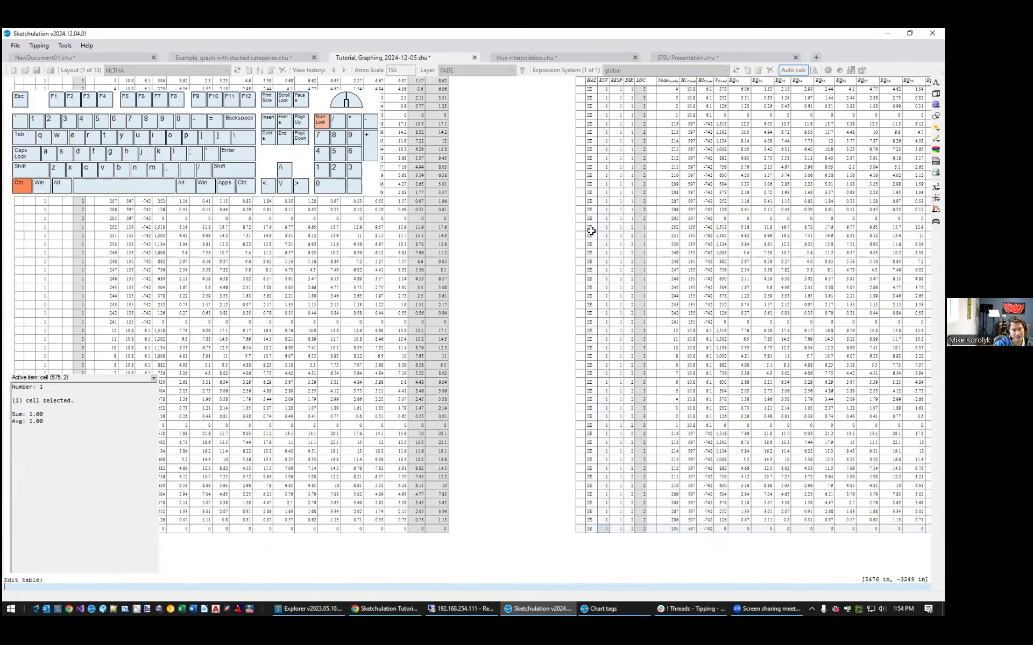
key("ctrl+Up")
Reopen tblDrift1 for editing and set the ENV value in its second row to 1.
middle_click_drag(517, 246, 764, 328)
left_click(551, 302)
middle_click_drag(329, 253, 443, 355)
scroll(443, 355, "up", 2)
left_click(373, 283, "ctrl")
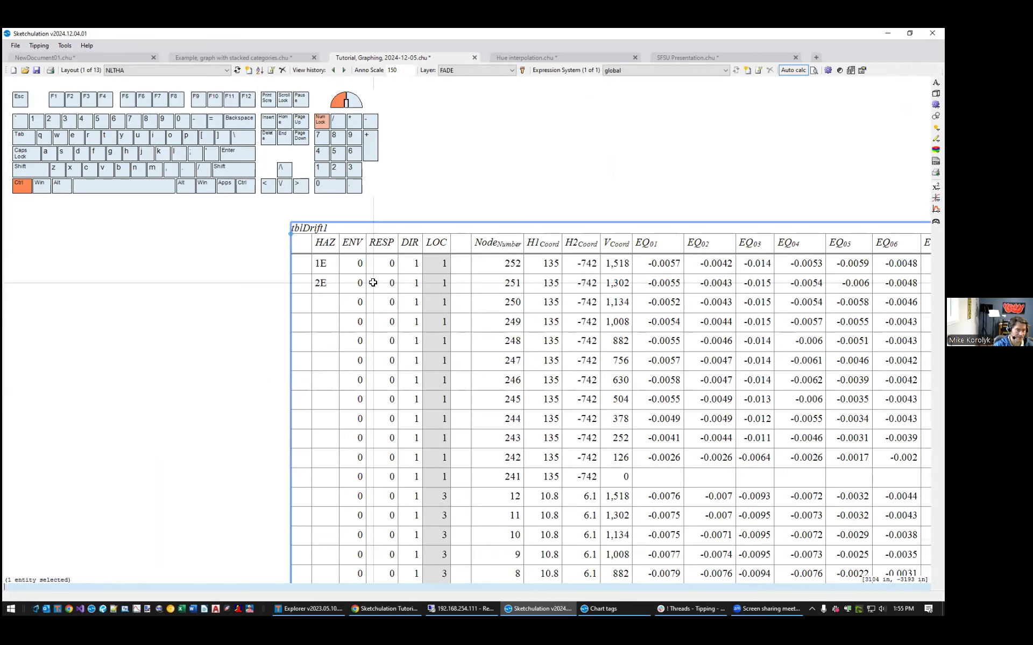
left_click(358, 262)
key("Down")
type("1")
key("Return")
key("Up")
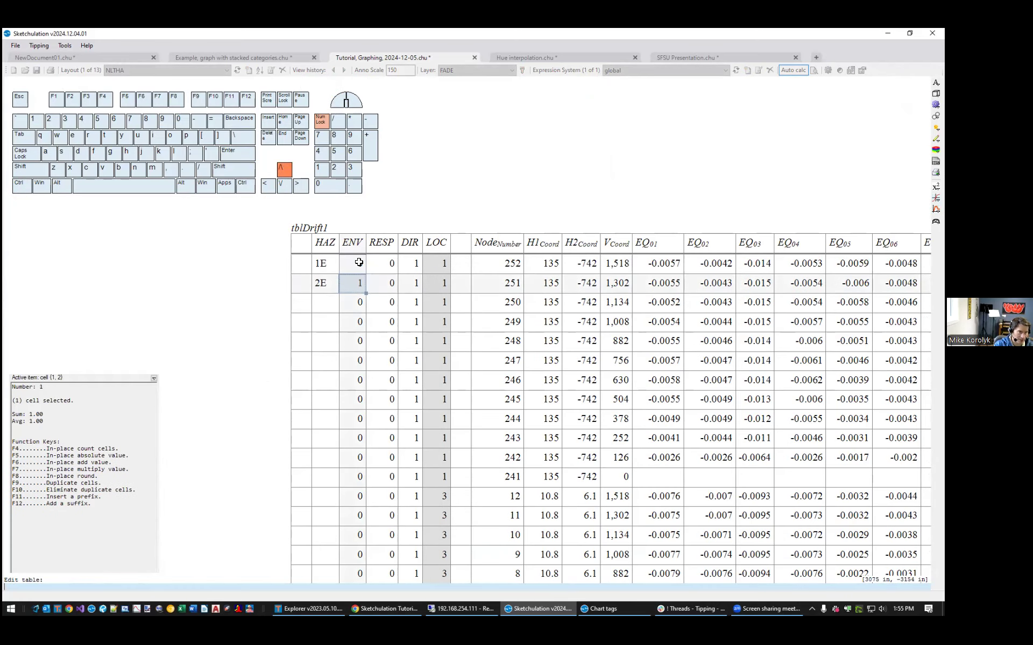
Set RESP to 1 and DIR to 2 in the second row of tblDrift1.
key("Right")
key("Right")
key("Left")
type("1")
key("Return")
key("Up")
key("Right")
type("2")
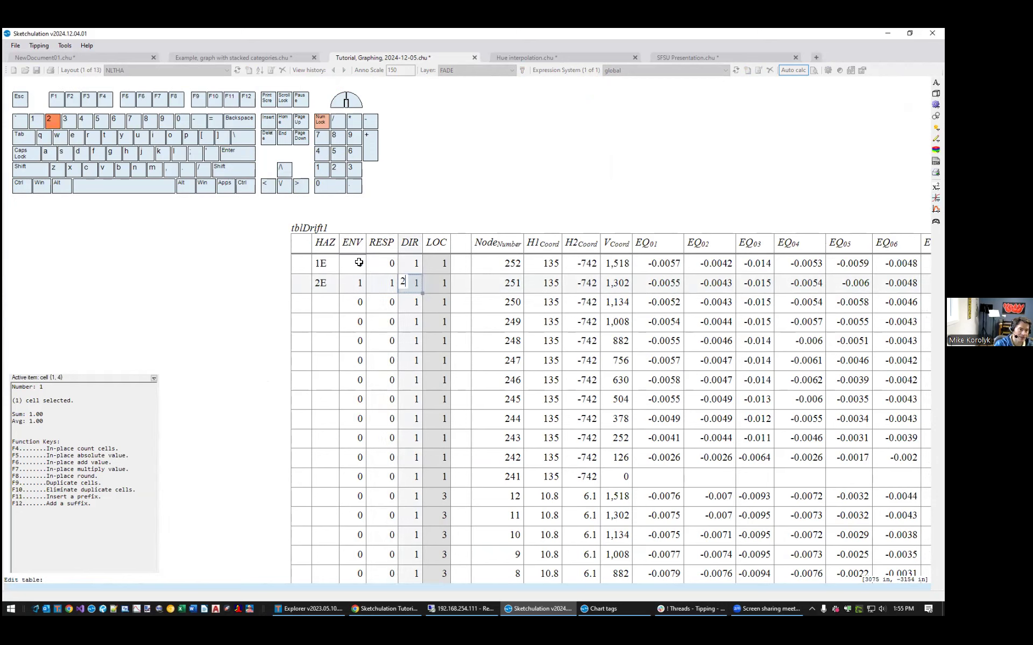
key("Return")
key("Up")
key("Up")
key("shift+Down")
key("F9")
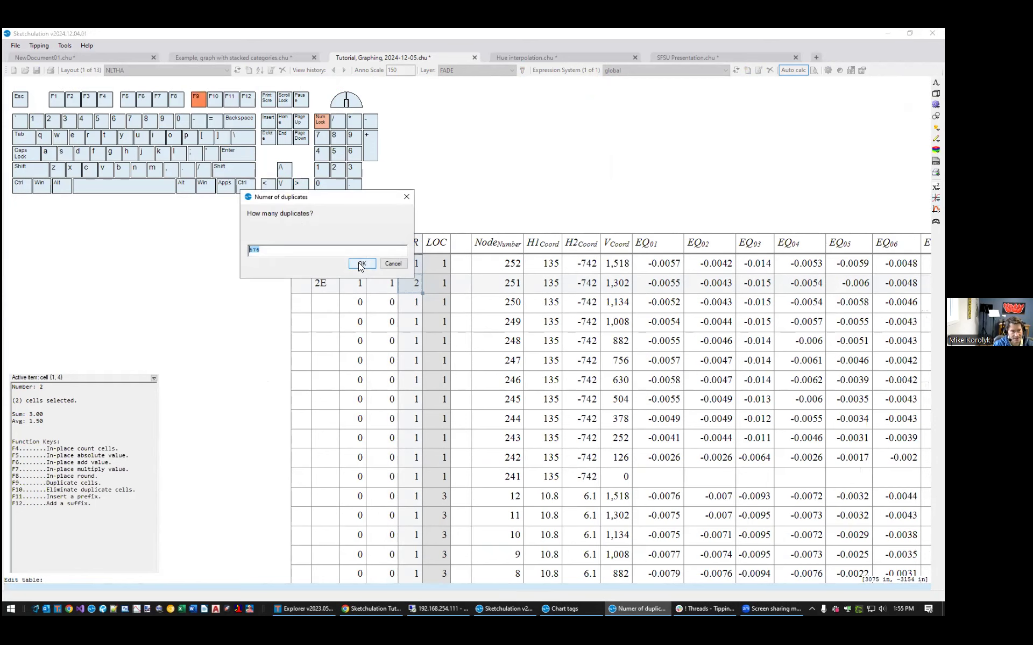
key("End")
type("/")
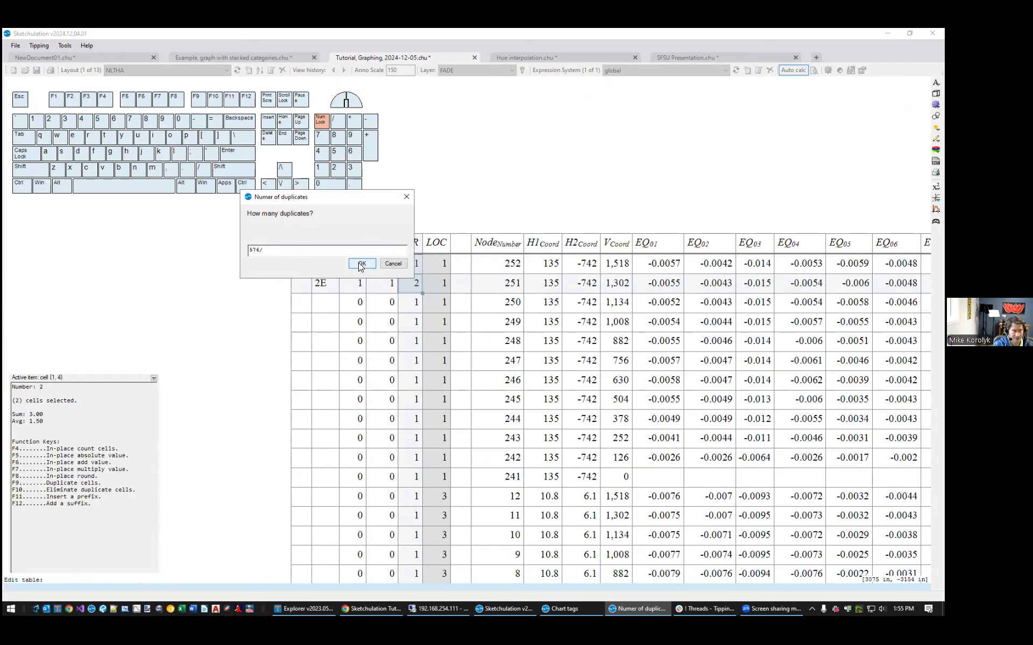
type("16")
left_click(361, 265)
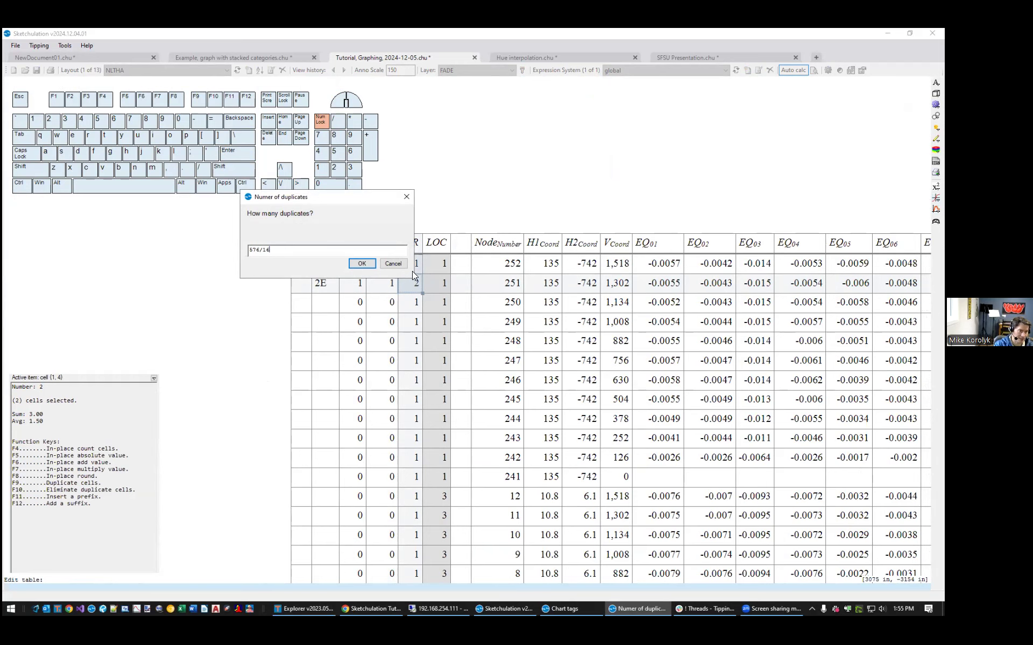
Clear the ENV, RESP and DIR values from the third row of tblDrift1 down to the last row.
left_click(347, 302)
key("shift+Right")
key("shift+Right")
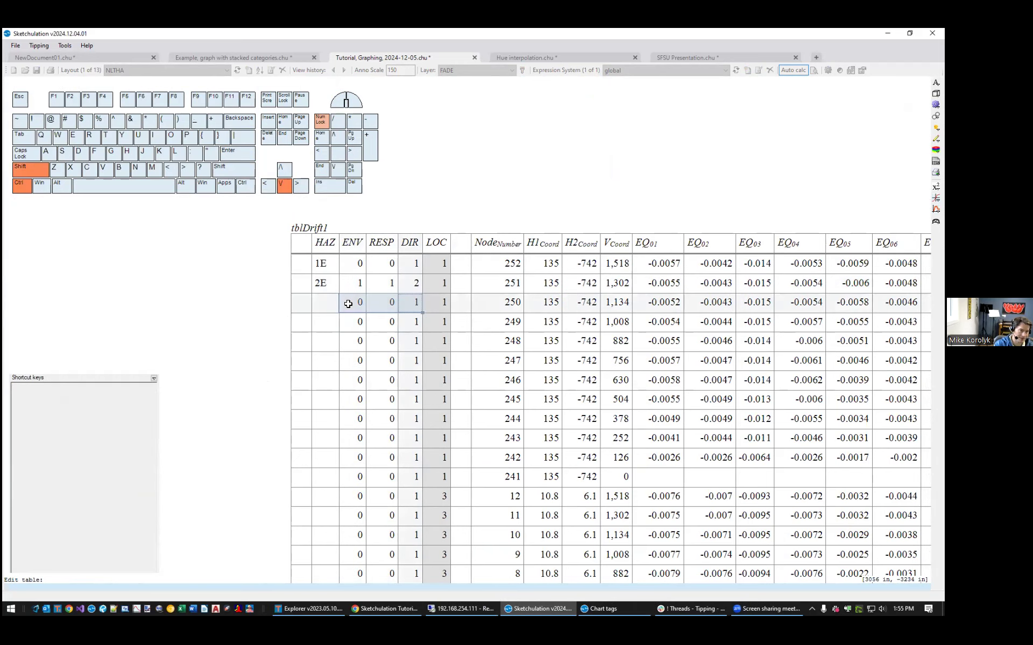
key("ctrl+shift+Down")
key("ctrl+Home")
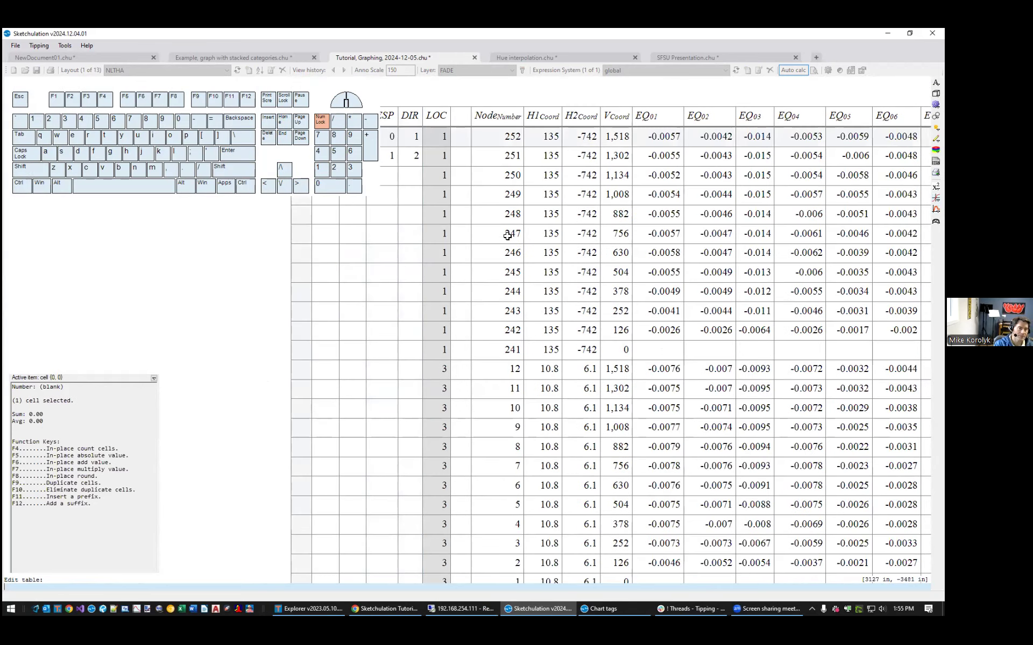
Duplicate the DIR cells 1 and 2 down the column using 576/16 as the number of duplicates.
left_click_drag(413, 137, 413, 156)
middle_click_drag(456, 177, 617, 302)
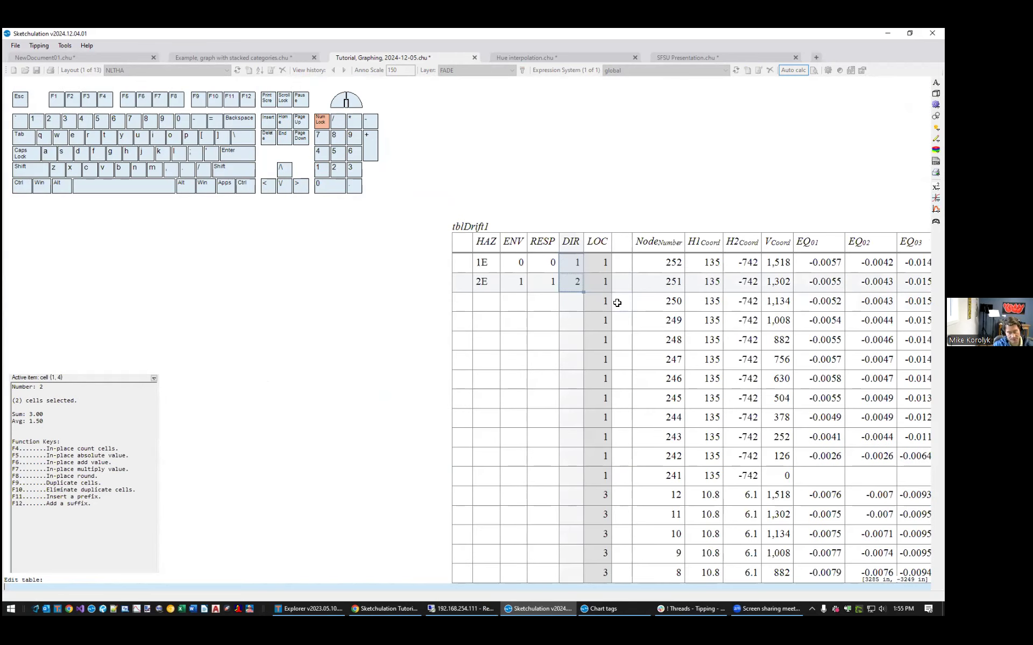
key("F9")
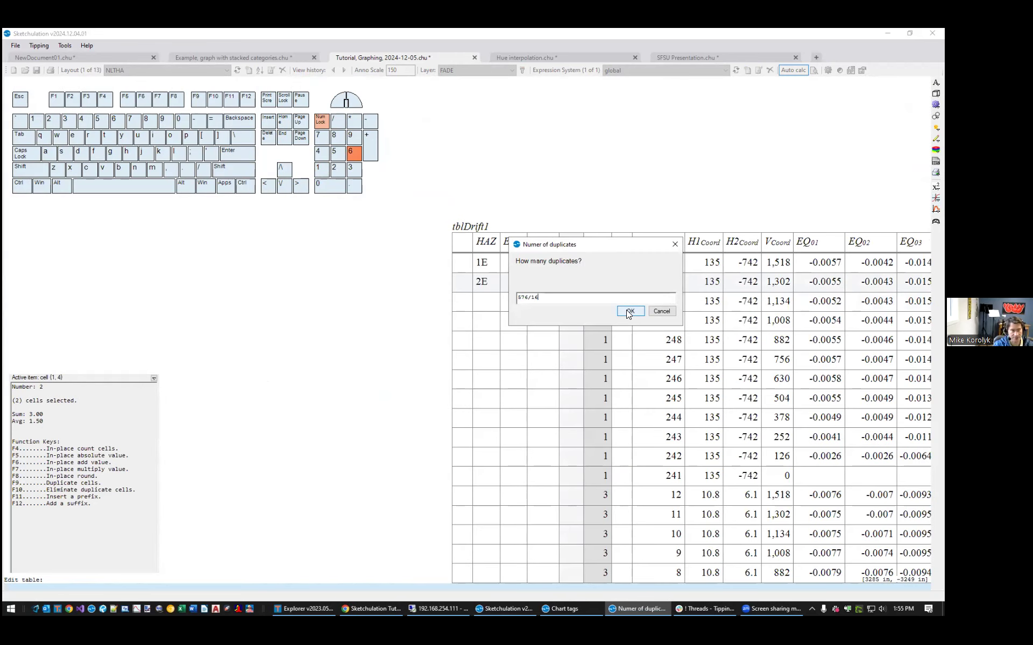
left_click(628, 312)
Duplicate the RESP cells 0 and 1 down their column 72 times each, and the ENV cells 0 and 1 using 576/4.
left_click_drag(552, 259, 550, 280)
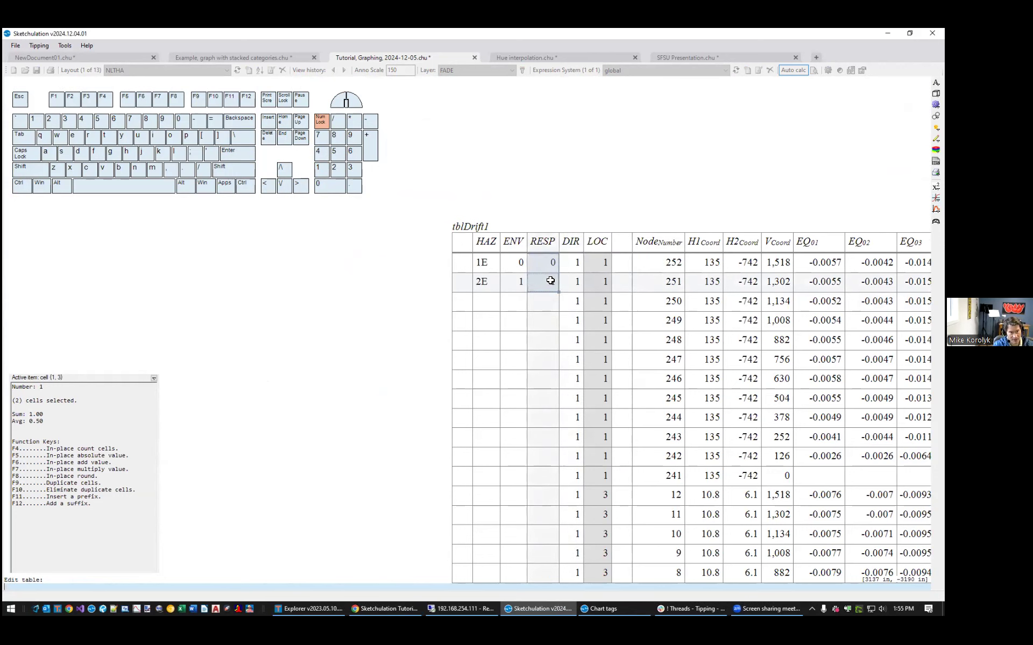
key("End")
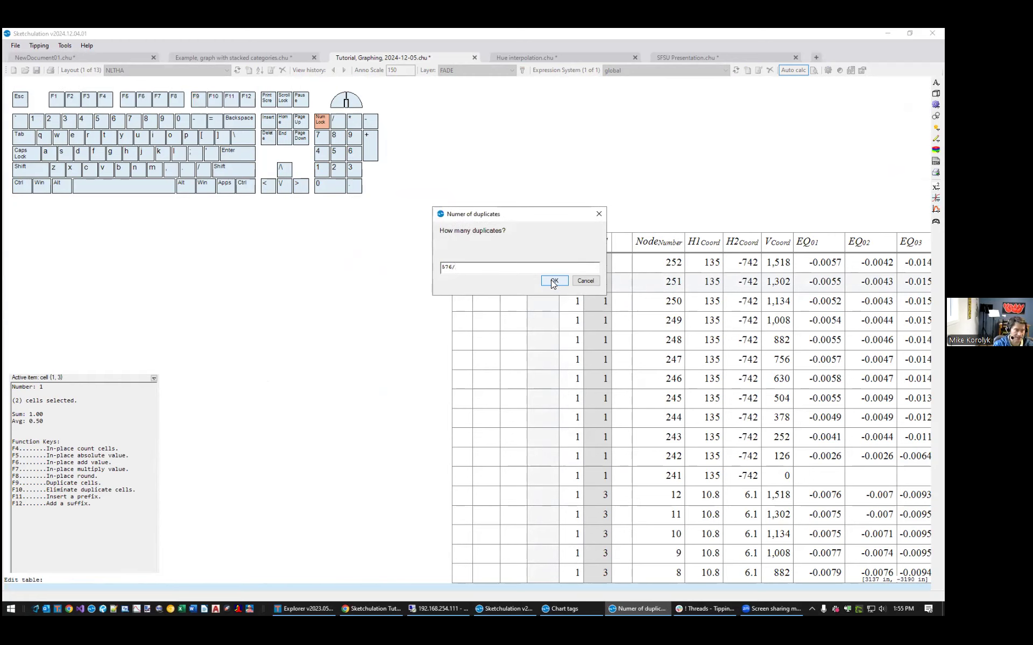
key("Return")
left_click_drag(511, 261, 516, 277)
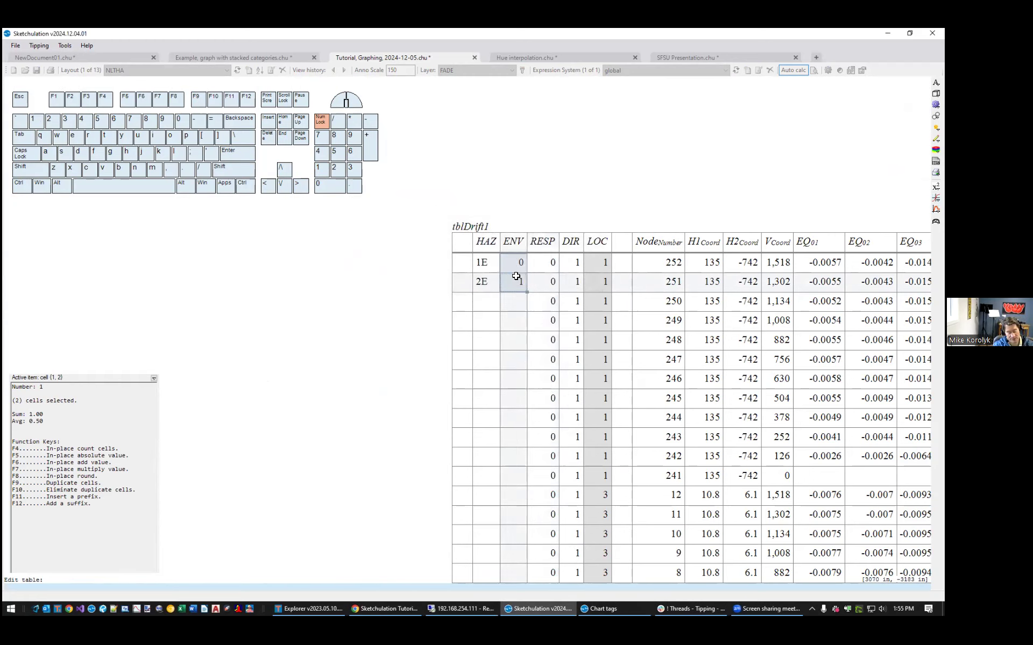
key("End")
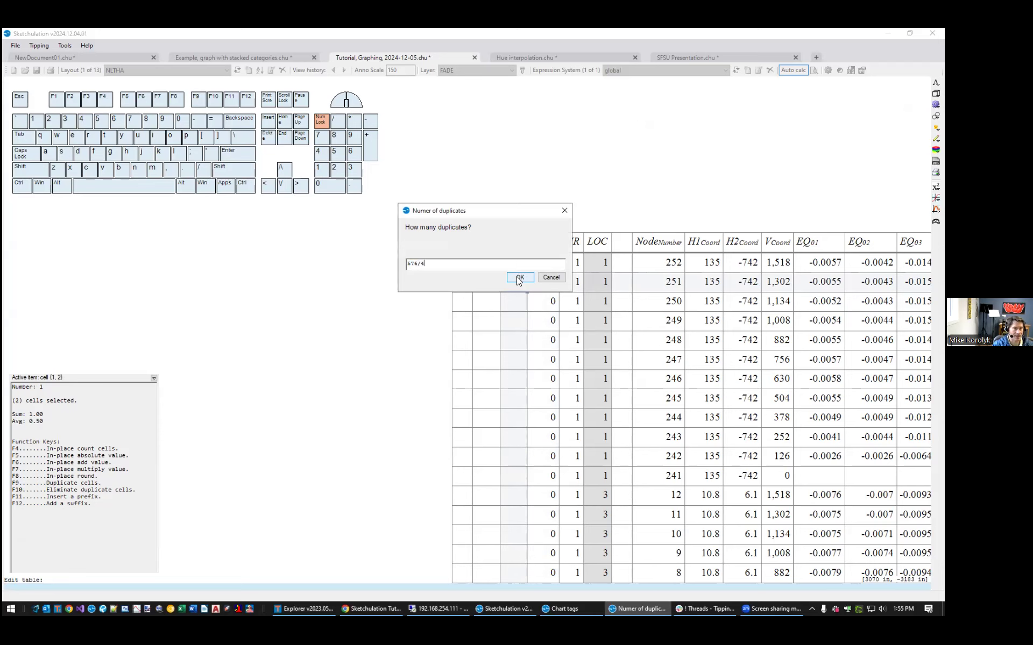
key("Return")
Duplicate the HAZ cells 1E and 2E down the column so that each fills half of the rows.
left_click_drag(490, 267, 488, 282)
key("F9")
key("End")
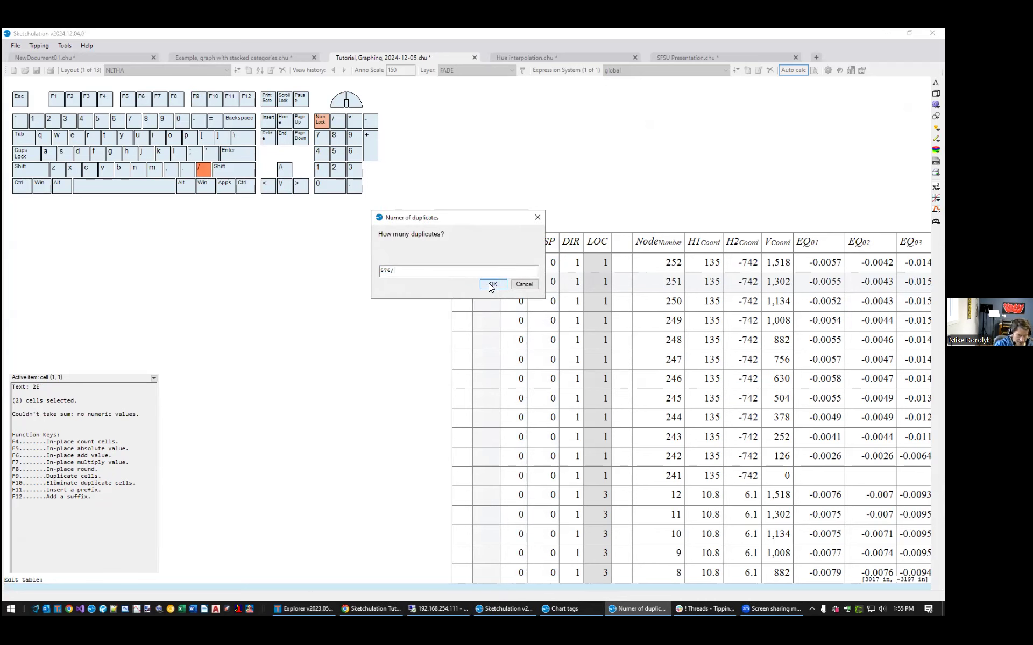
left_click(489, 282)
Copy the filled ENV block of 0 and 1 values and paste it into the empty ENV cells of the 2E rows.
key("ctrl+Down")
key("ctrl+Up")
key("Right")
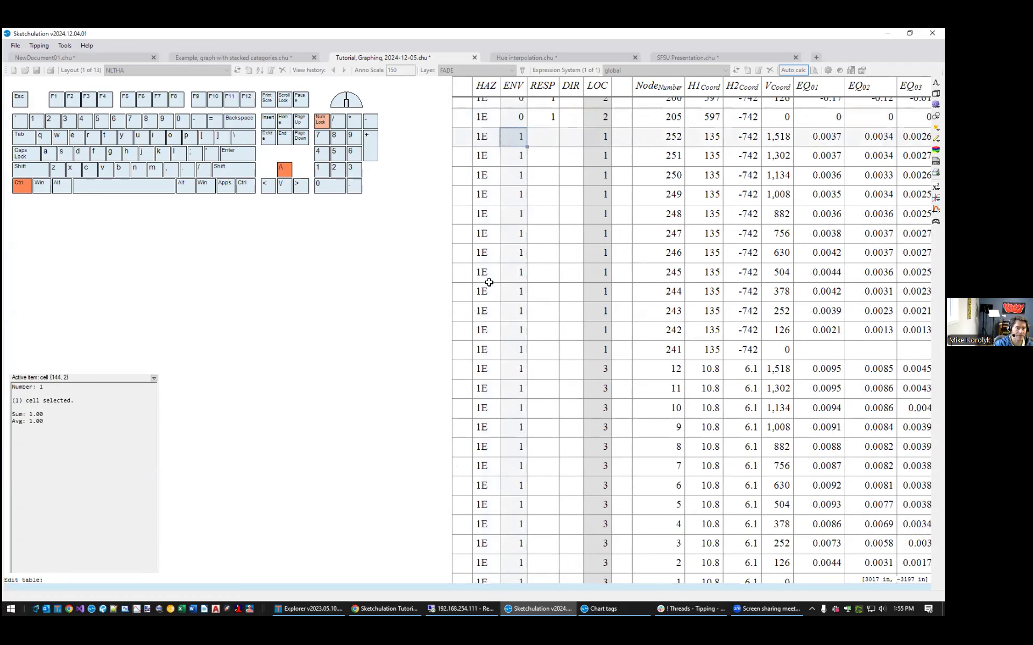
key("ctrl+shift+Up")
key("ctrl+c")
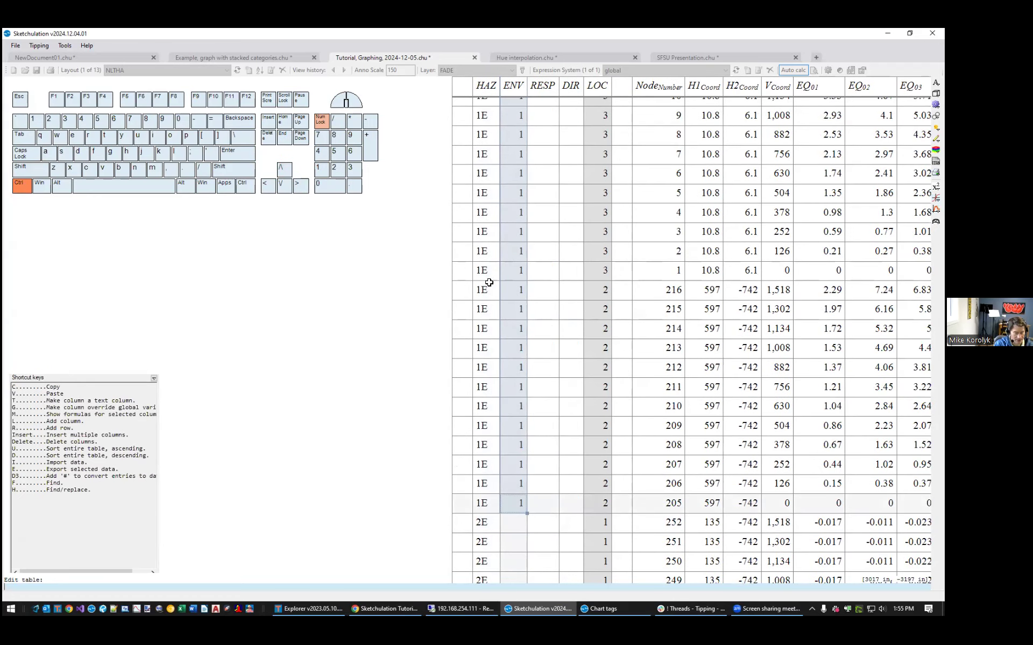
key("Down")
key("ctrl+v")
Copy the 144-cell RESP block of 0 and 1 values and paste it into all empty RESP cells down to the last row.
key("Up")
key("Right")
key("ctrl+Up")
key("ctrl+Up")
key("ctrl+Up")
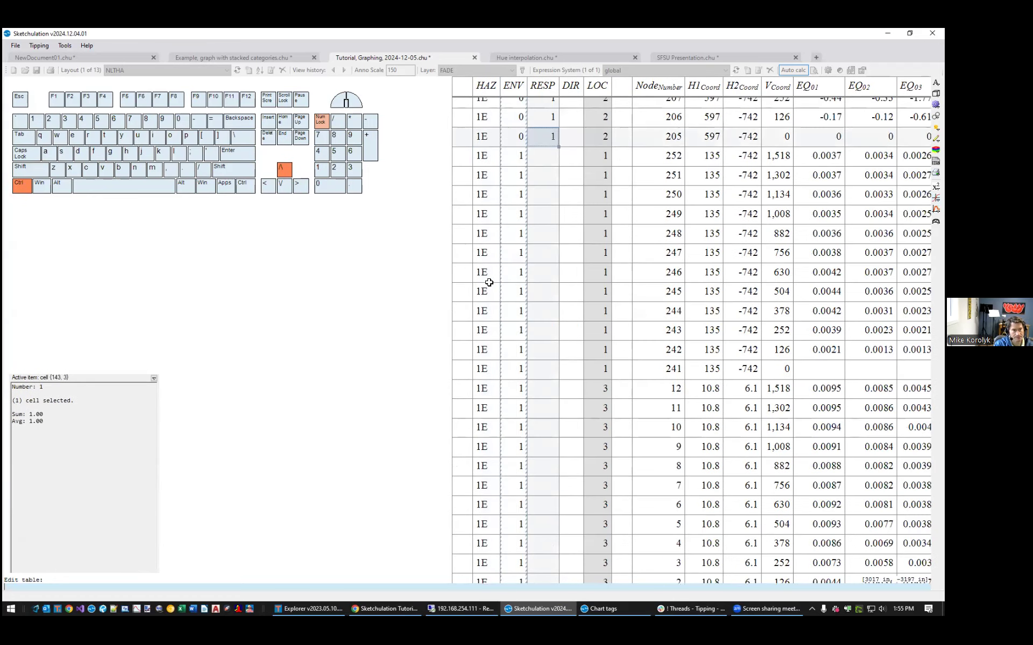
key("ctrl+shift+Down")
key("ctrl+shift+Down")
key("shift+Up")
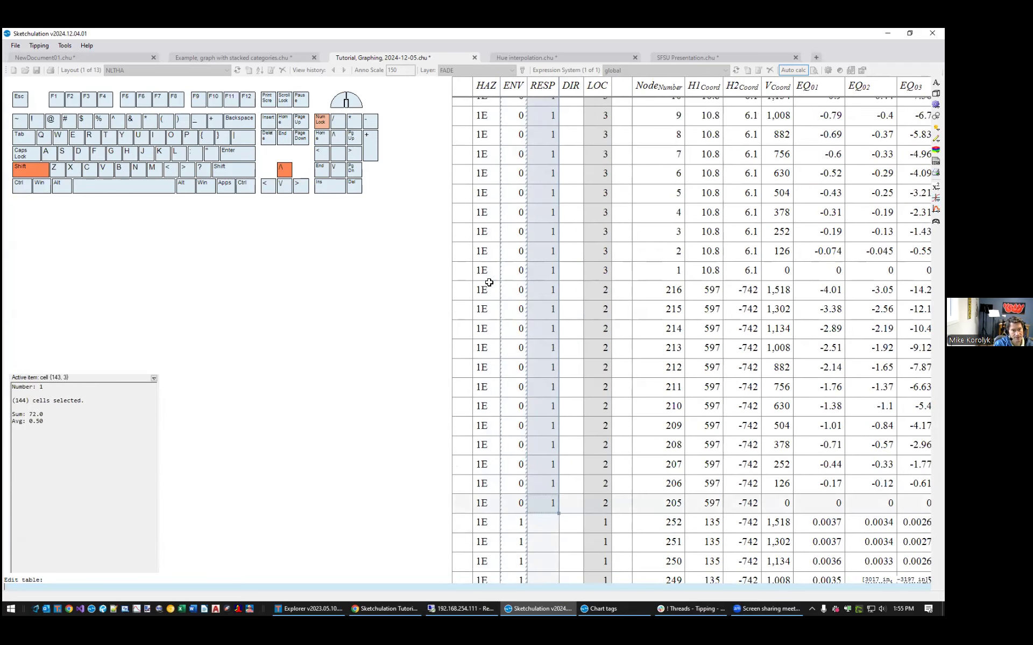
key("ctrl+c")
key("Down")
key("ctrl+shift+Down")
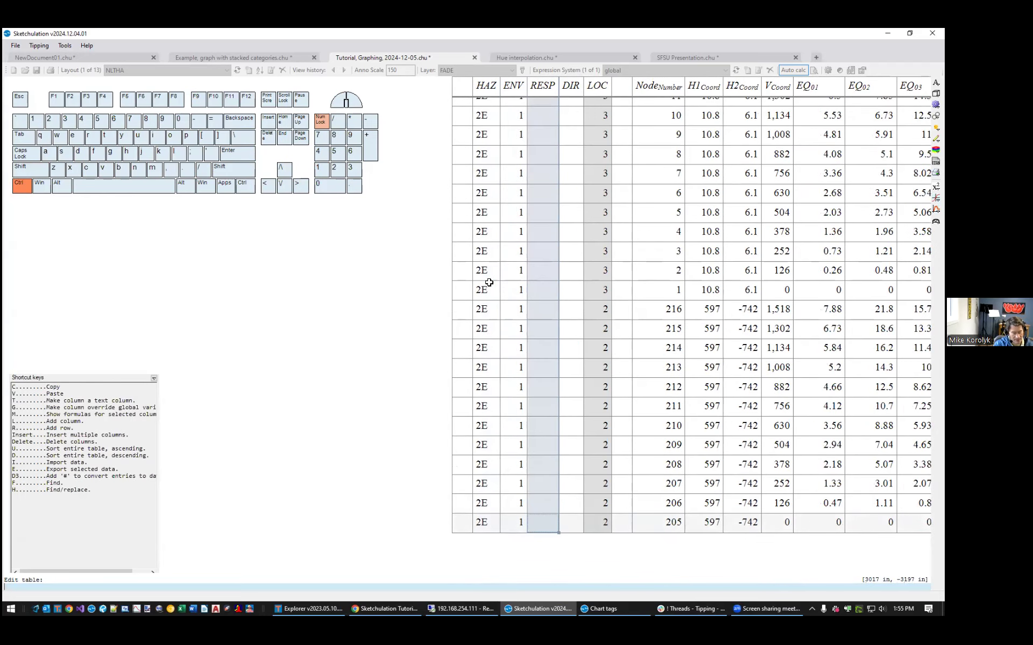
key("ctrl+v")
Copy the filled DIR block of 1 and 2 values and paste it into all empty DIR cells down to the last row.
key("Right")
key("ctrl+Up")
key("ctrl+Up")
key("ctrl+Up")
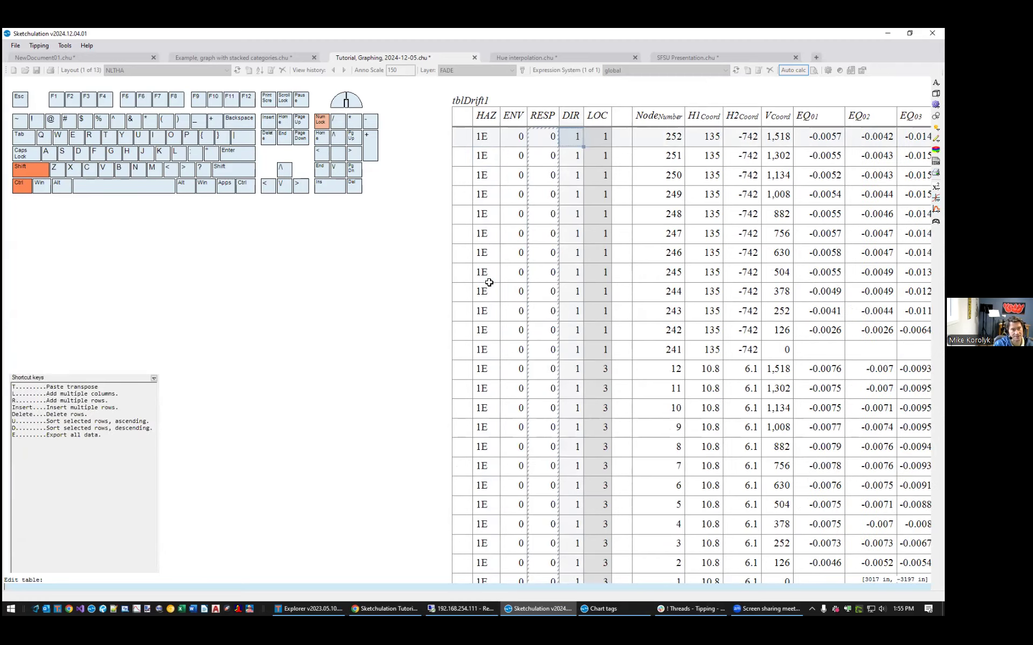
key("ctrl+shift+Down")
key("ctrl+c")
key("Down")
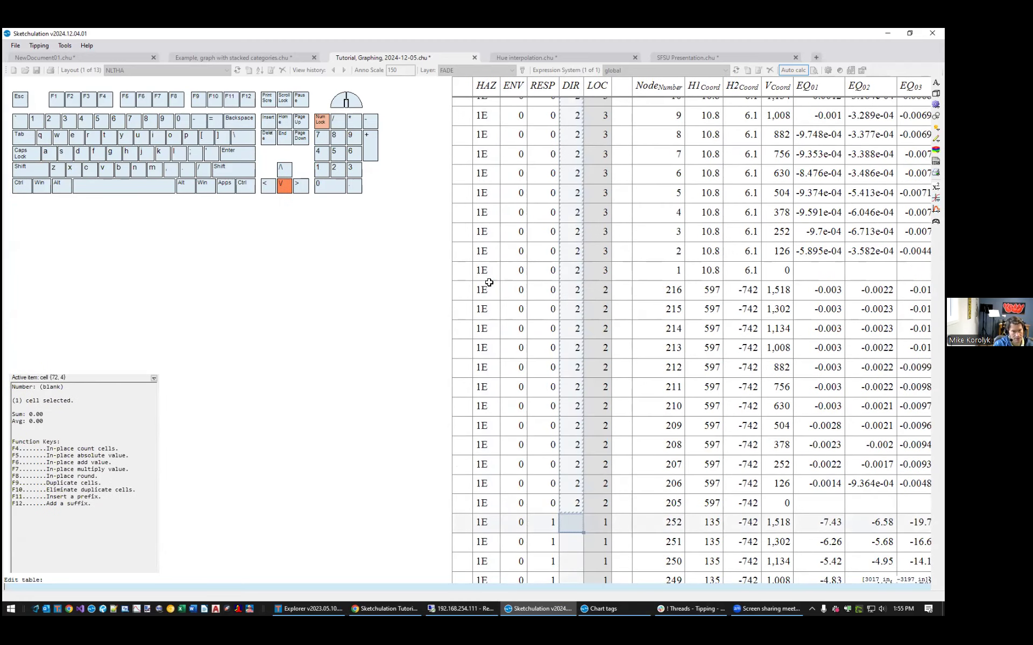
key("ctrl+shift+Down")
key("ctrl+v")
key("ctrl+Home")
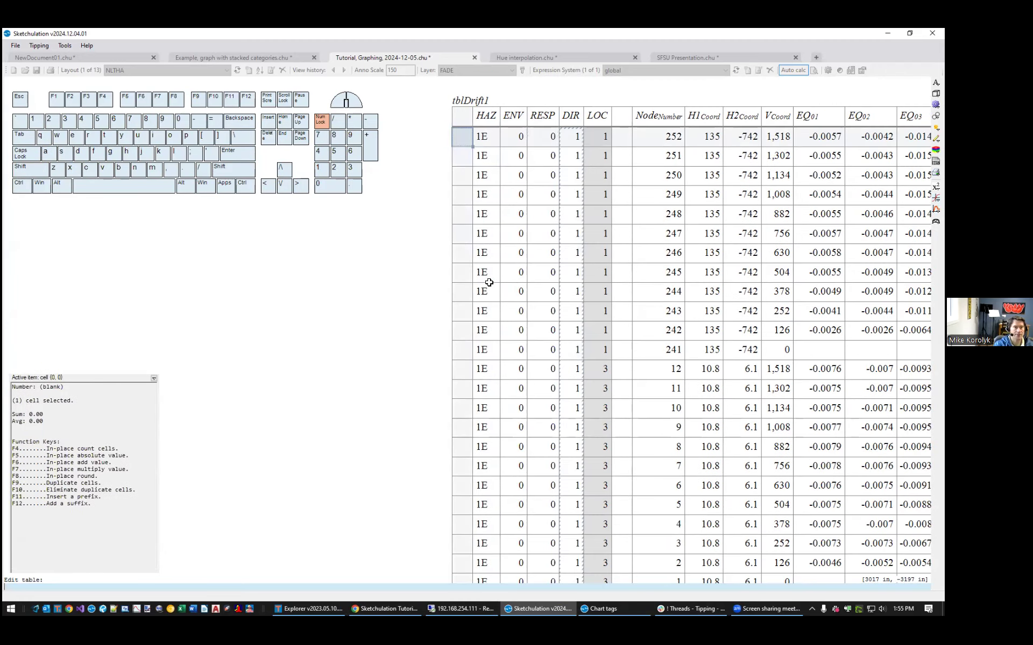
Finish editing tblDrift1 and move the table leftward so that it clears Table4.
scroll(521, 267, "down", 2)
left_click(604, 175)
middle_click_drag(720, 229, 517, 275)
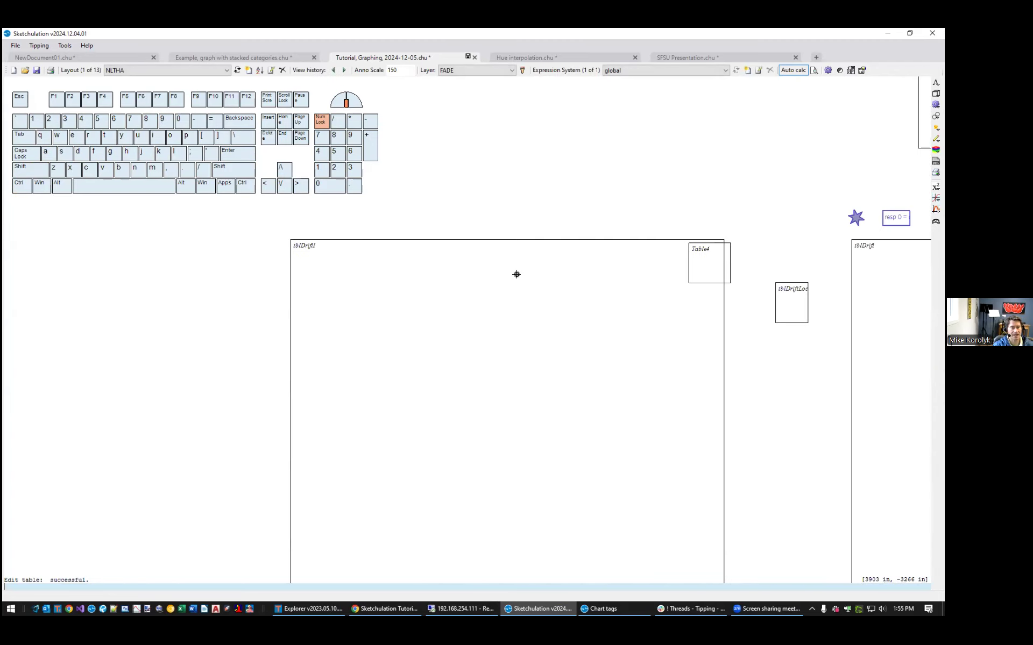
left_click(348, 280)
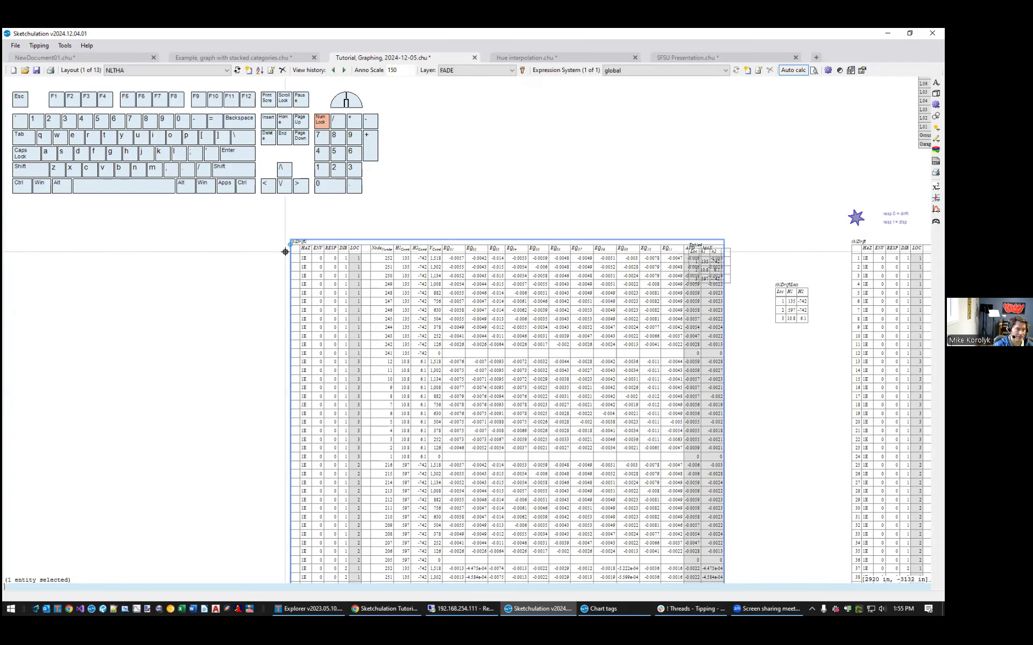
left_click_drag(289, 241, 222, 240)
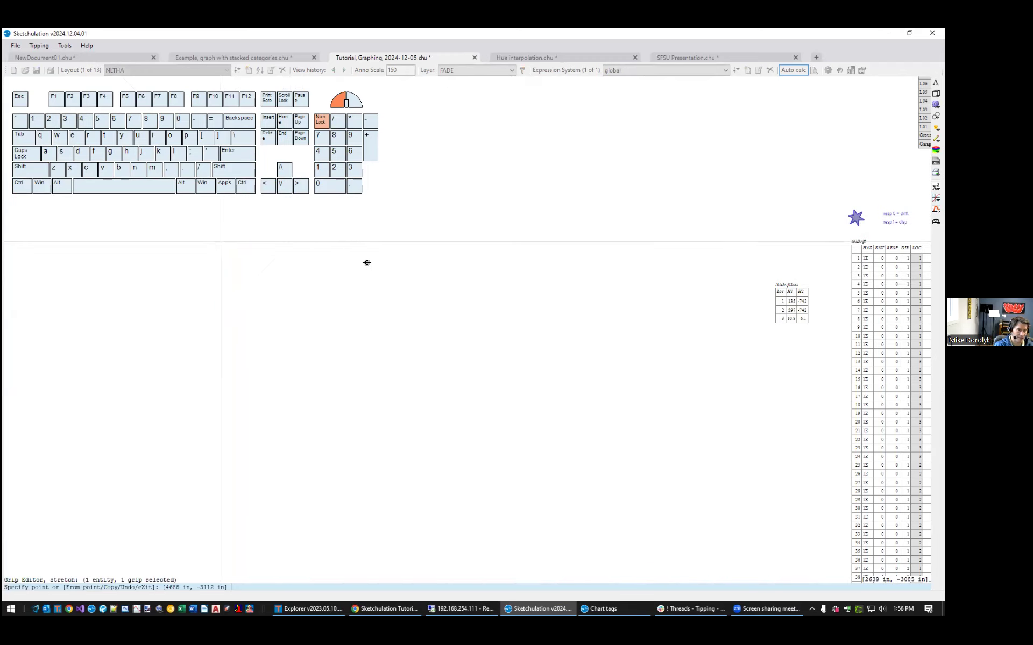
scroll(284, 262, "up", 3)
scroll(677, 354, "down", 2)
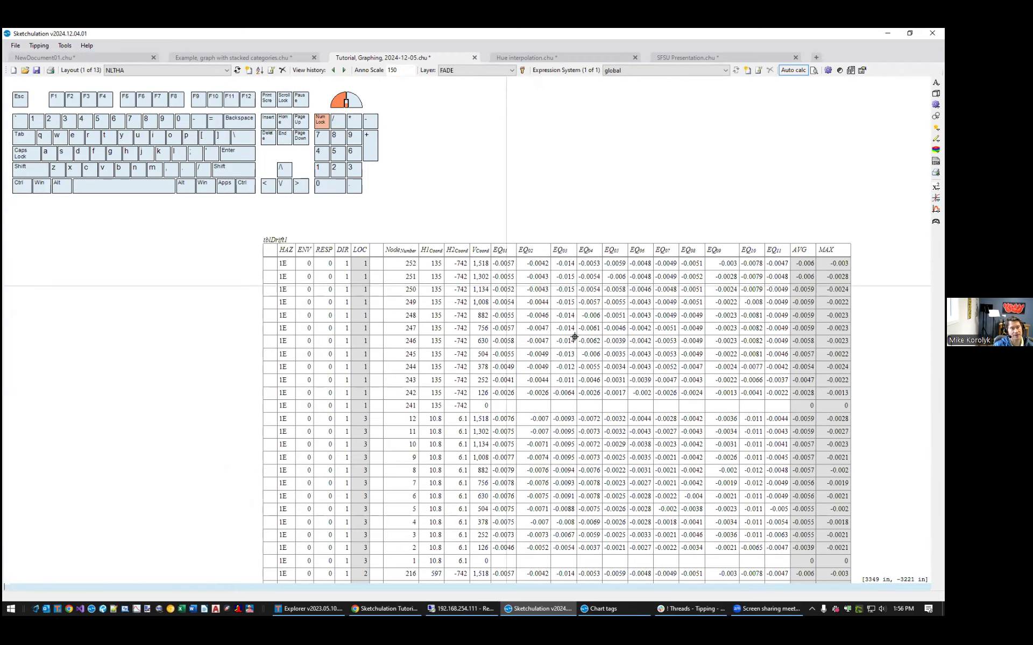
scroll(527, 392, "down", 2)
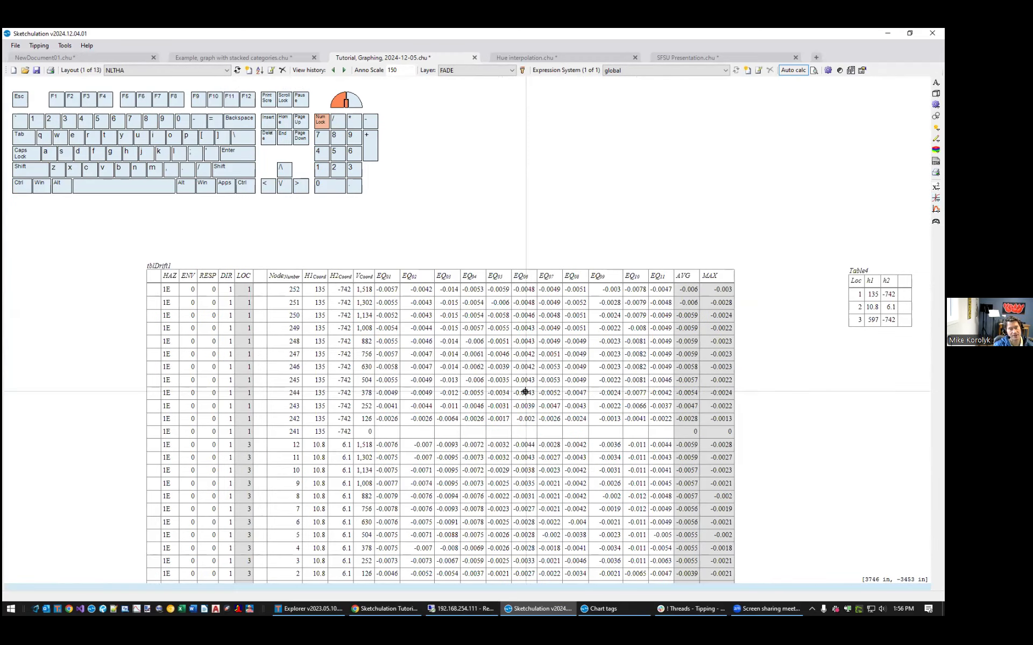
Place new page margin extents with the attached pageBlock in the empty space above tblDrift1.
middle_click_drag(707, 362, 578, 389)
middle_click_drag(540, 330, 909, 329)
scroll(582, 353, "up", 1)
middle_click_drag(747, 338, 397, 384)
key("Escape")
middle_click_drag(363, 337, 424, 323)
scroll(425, 322, "down", 1)
type("pa")
key("Return")
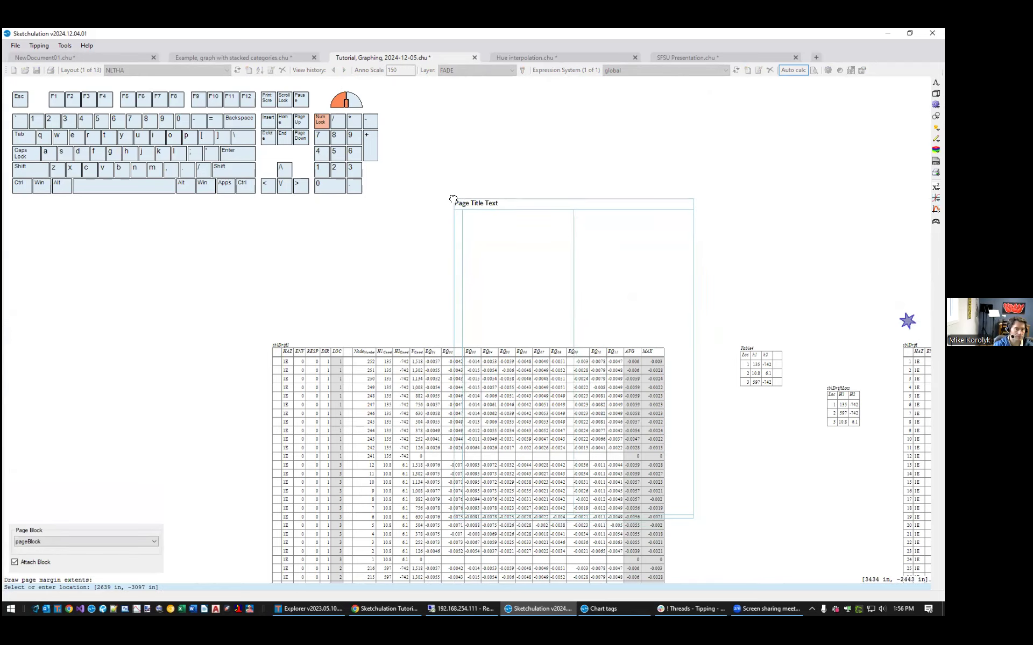
middle_click_drag(451, 198, 451, 306)
left_click(441, 114)
scroll(428, 226, "up", 2)
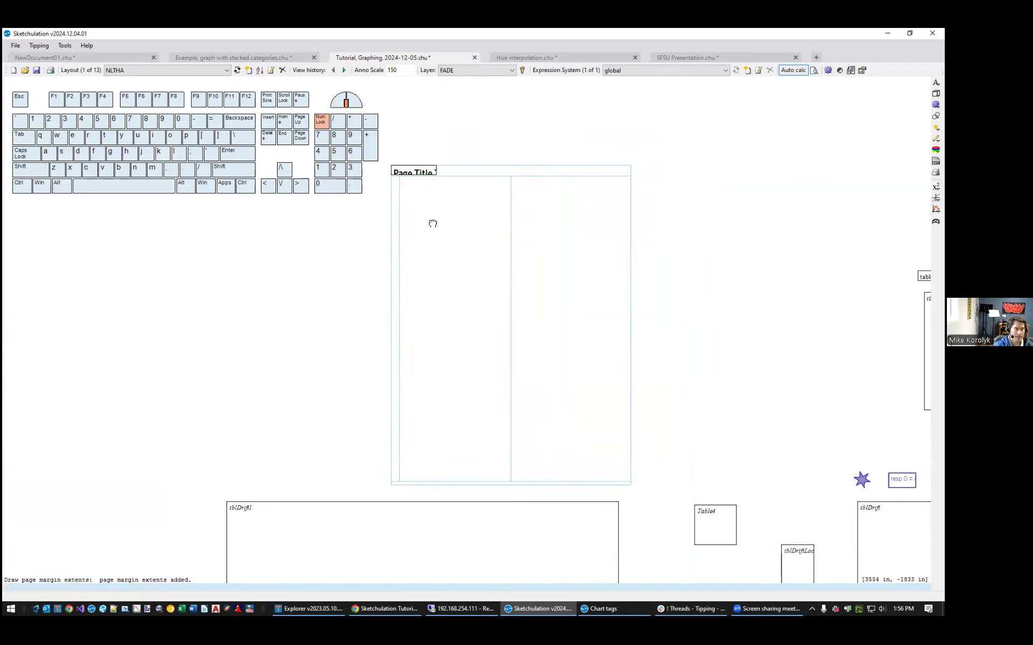
Draw a chart spanning the page's full width directly below the page title, covering roughly the upper half of the page.
type("cht")
scroll(397, 210, "down", 1)
middle_click_drag(397, 211, 453, 210)
key("Return")
left_click(429, 191)
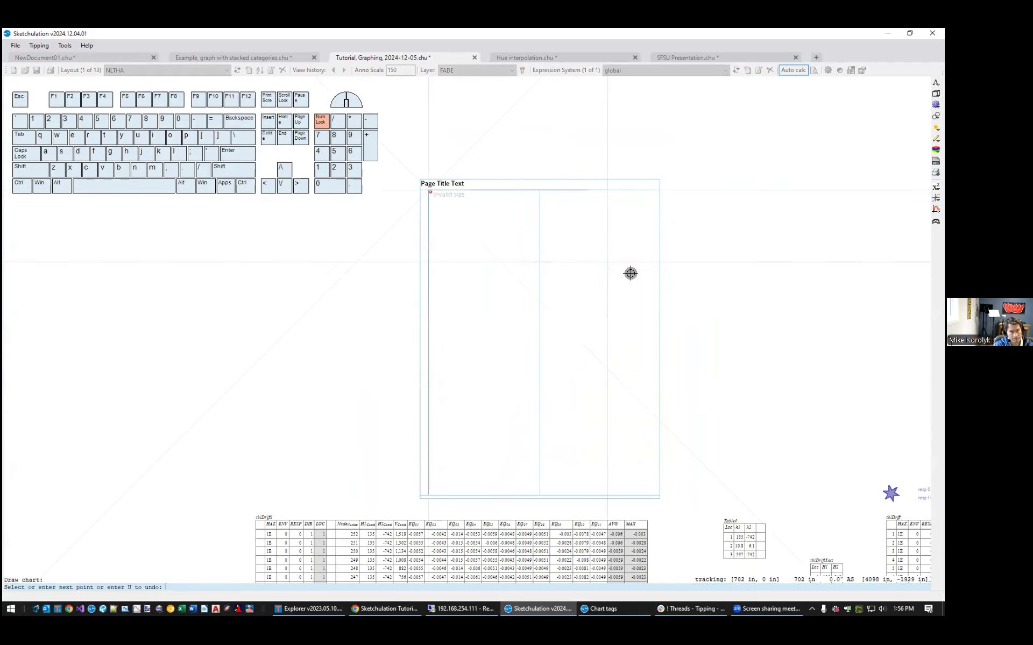
left_click(660, 334)
middle_click_drag(594, 291, 676, 333)
type("ser")
key("Return")
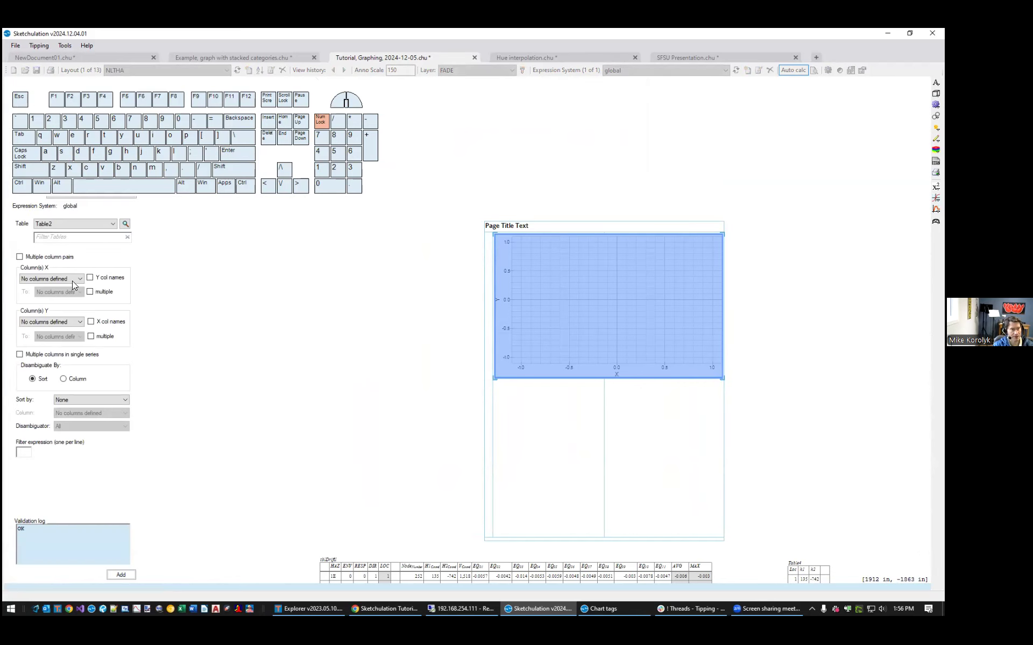
left_click(75, 224)
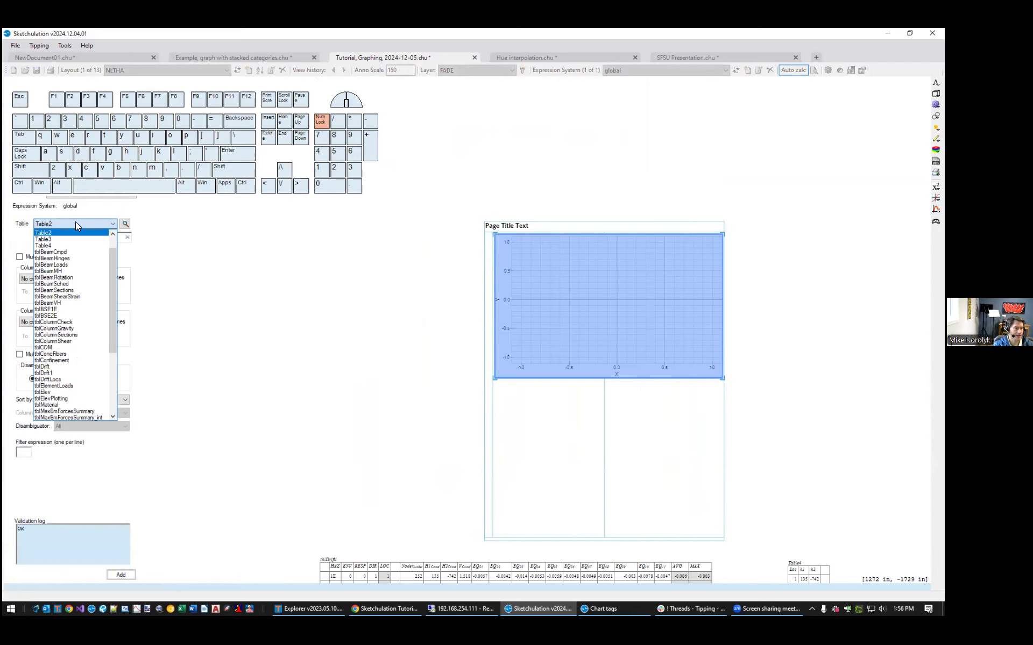
scroll(75, 225, "up", 1)
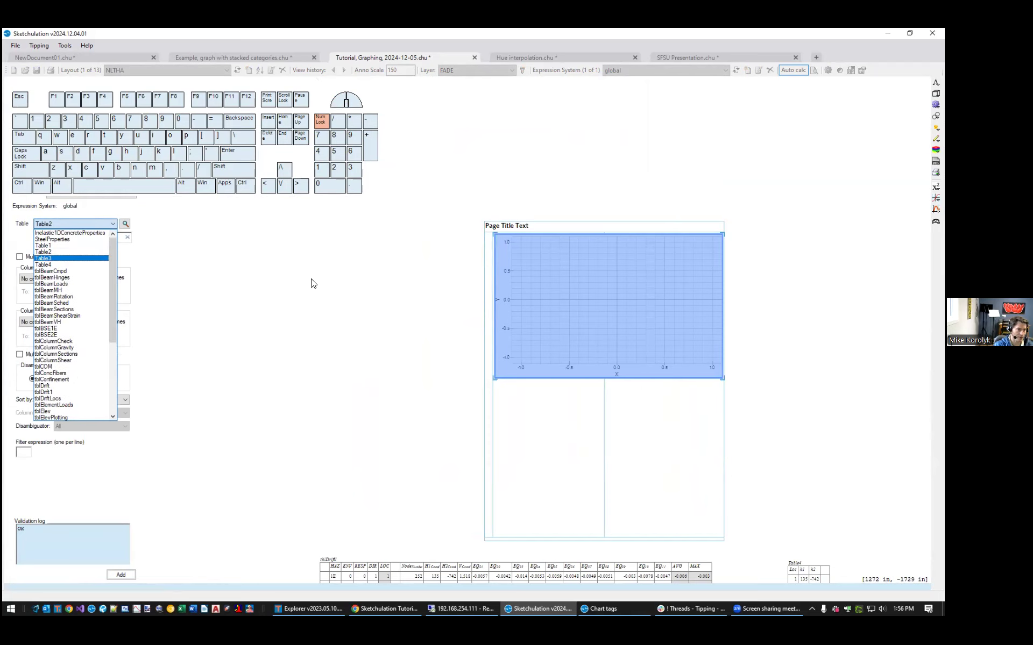
key("Escape")
key("Escape")
Move the Keyboard Monitor window away from the area where the series options appear.
middle_click_drag(253, 377, 285, 439)
left_click(272, 100)
left_click_drag(272, 100, 529, 80)
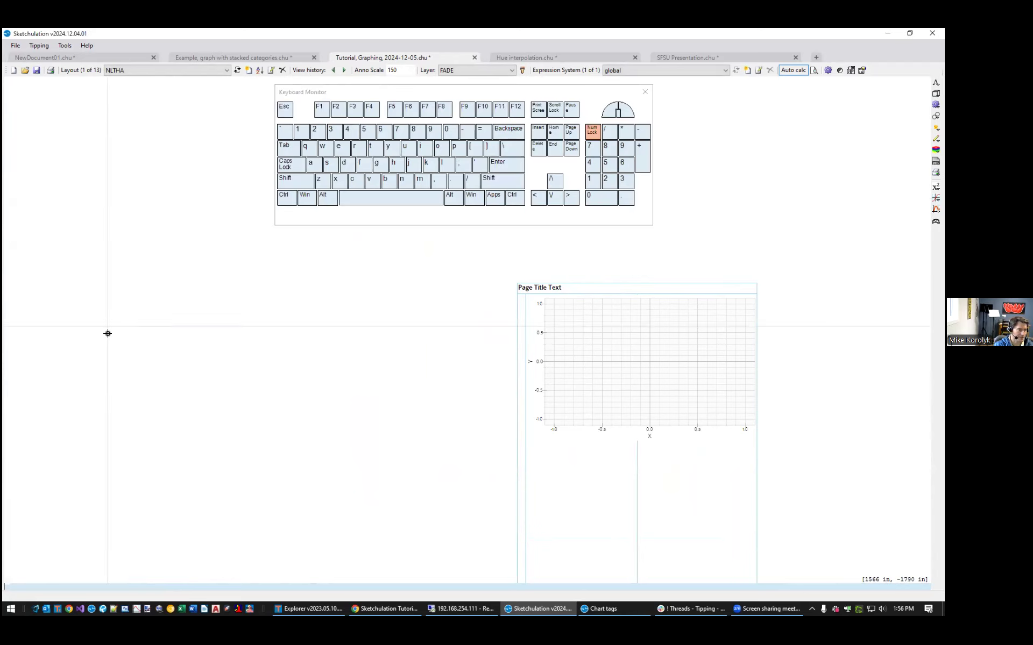
Start adding a Table Columns series to the empty chart and choose tblDrift1 as its table, filtering the tables by Dr.
left_click(702, 421)
type("ser")
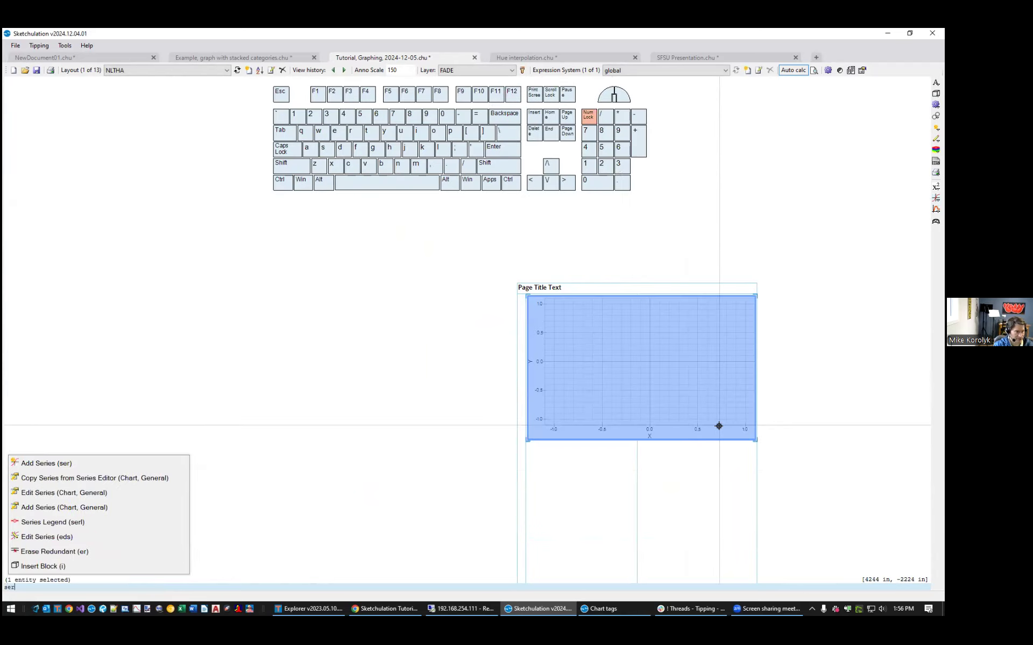
key("Return")
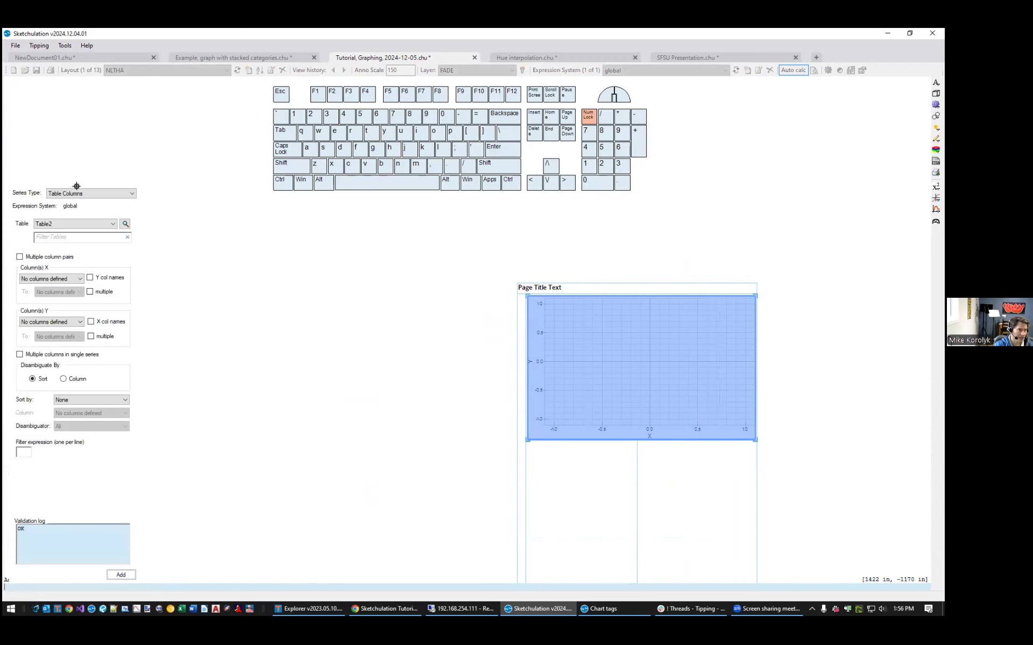
left_click(89, 193)
left_click(88, 193)
left_click(77, 224)
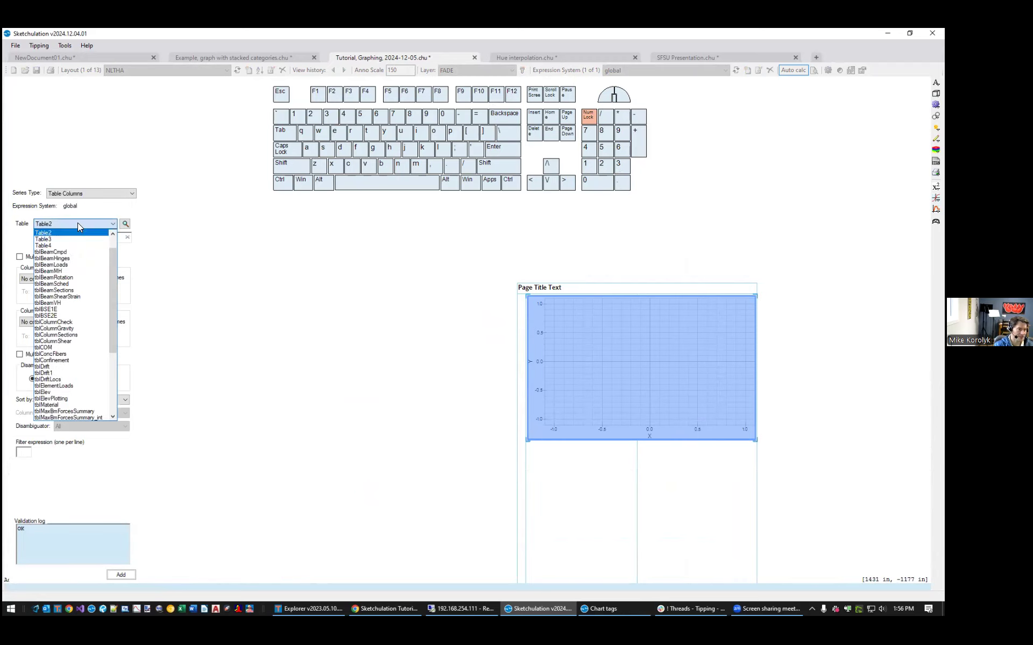
left_click(95, 211)
left_click(68, 236)
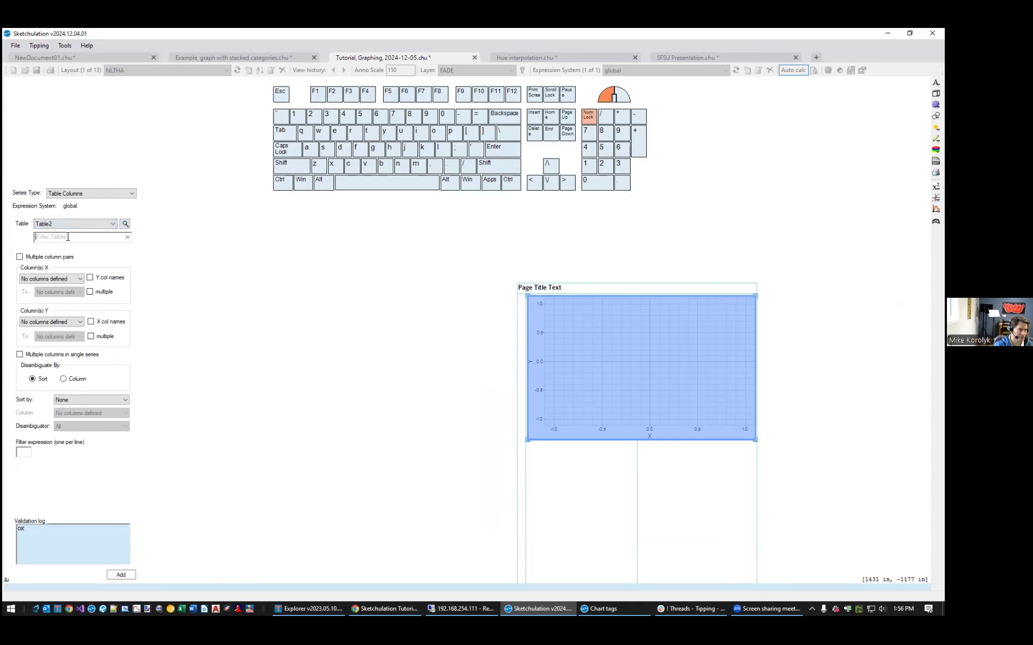
type("tb")
key("BackSpace")
key("BackSpace")
type("Dr")
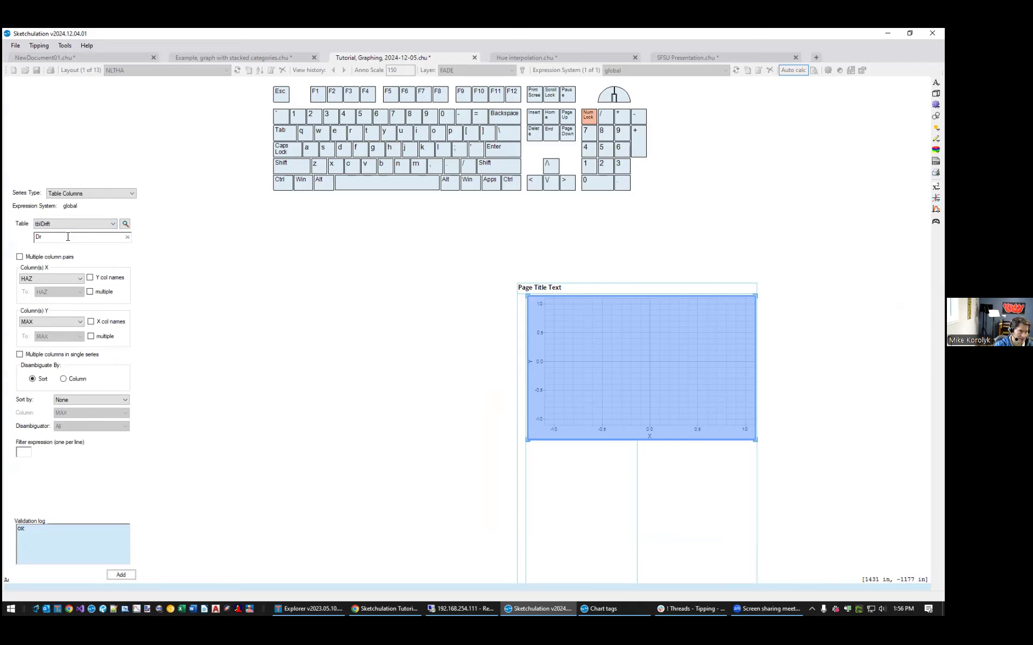
left_click(79, 226)
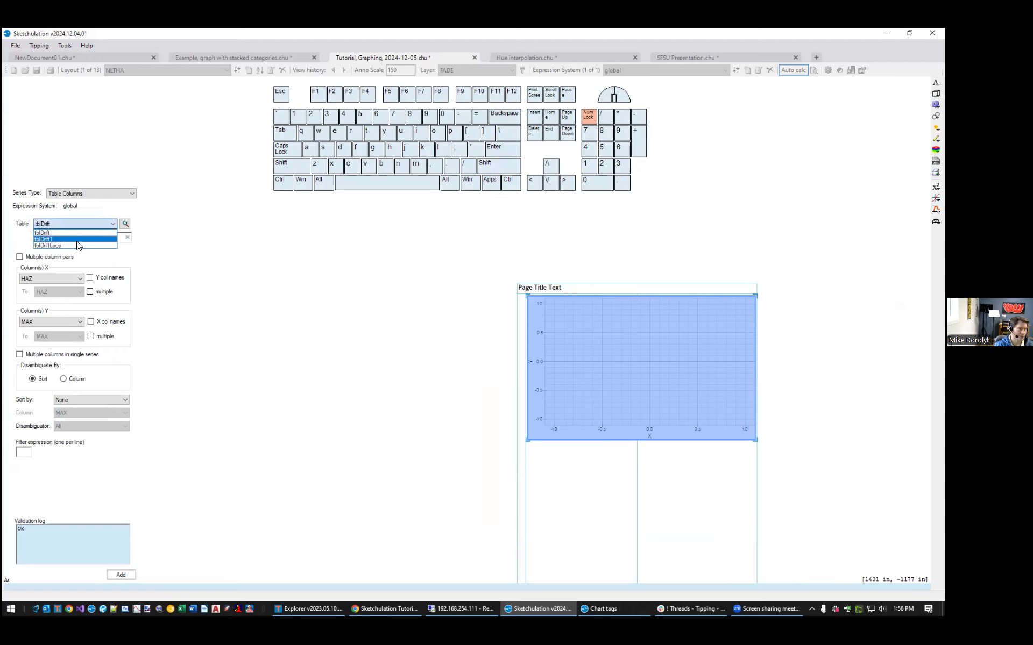
left_click(77, 239)
left_click(59, 305)
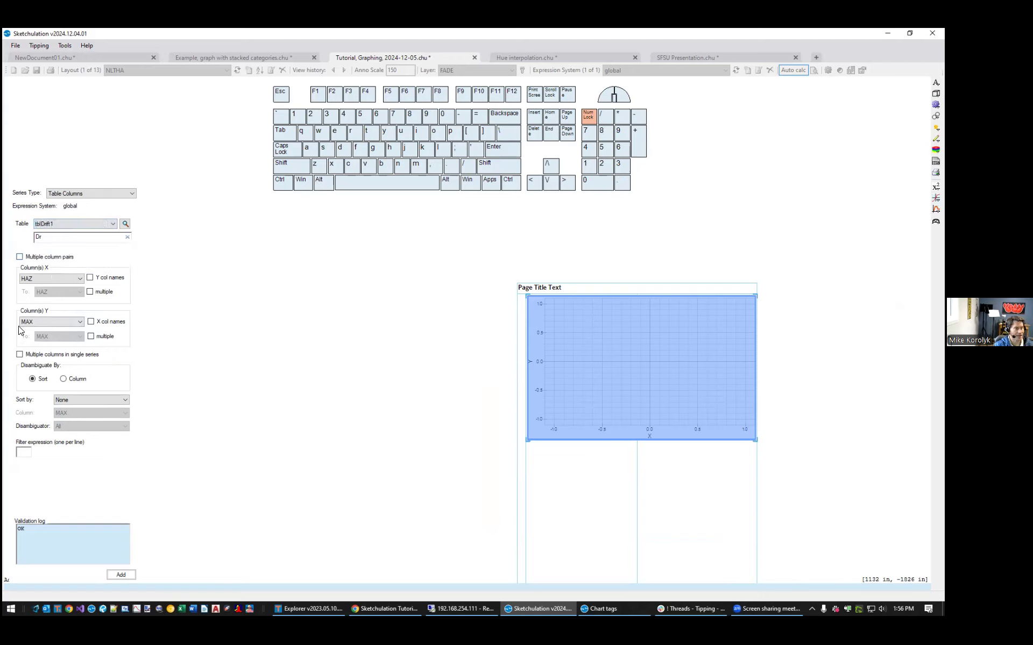
Use multiple X columns for the series, ranging from EQ_01 to EQ_11.
left_click(65, 277)
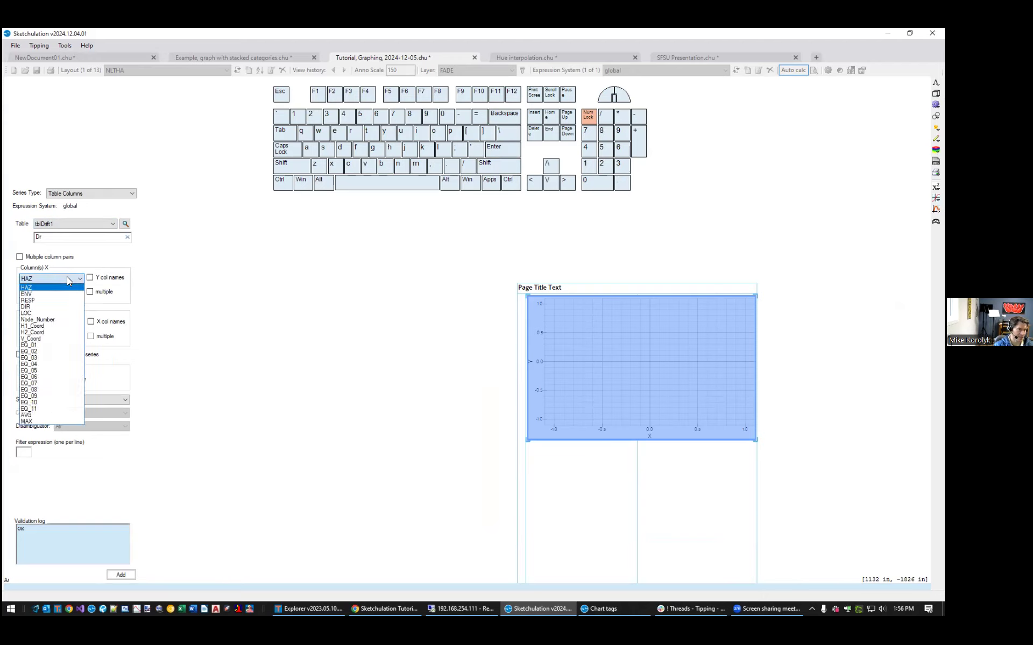
left_click(53, 347)
left_click(98, 294)
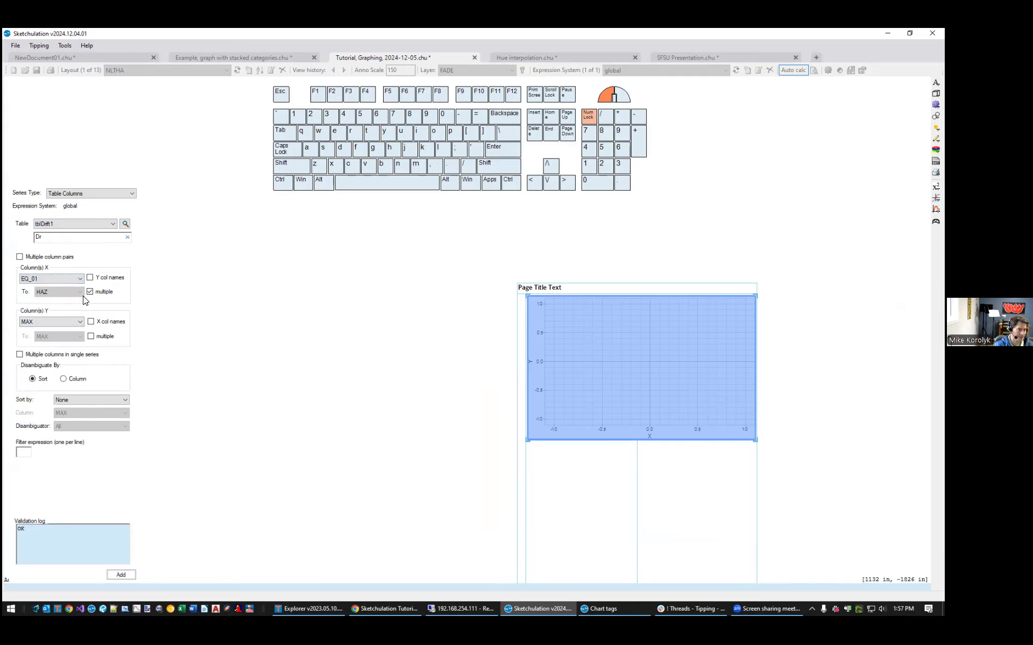
left_click(79, 293)
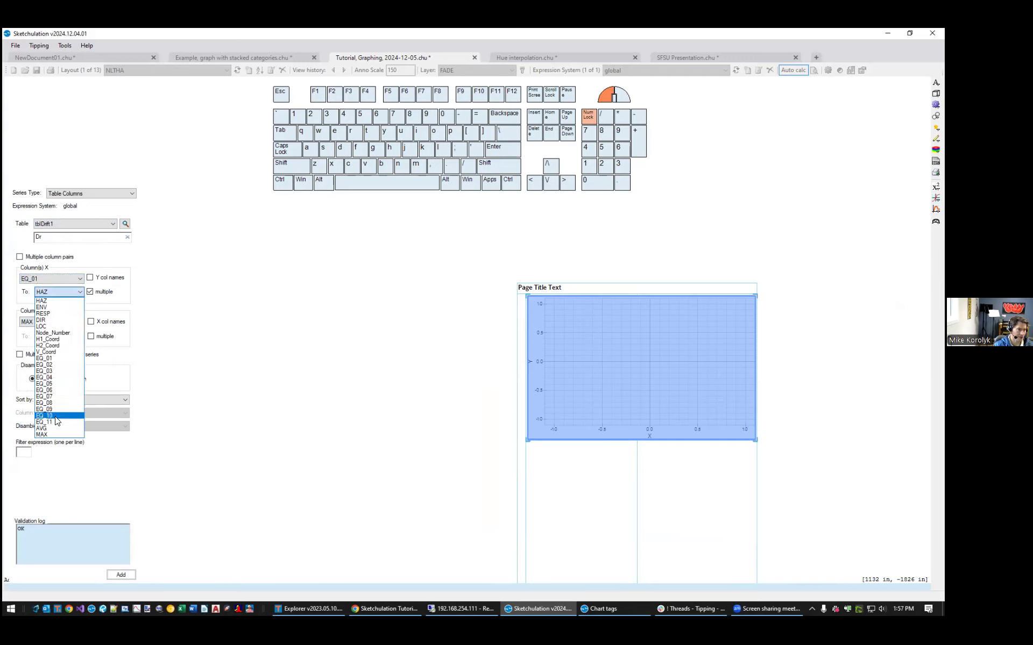
left_click(57, 416)
left_click(62, 292)
left_click(62, 293)
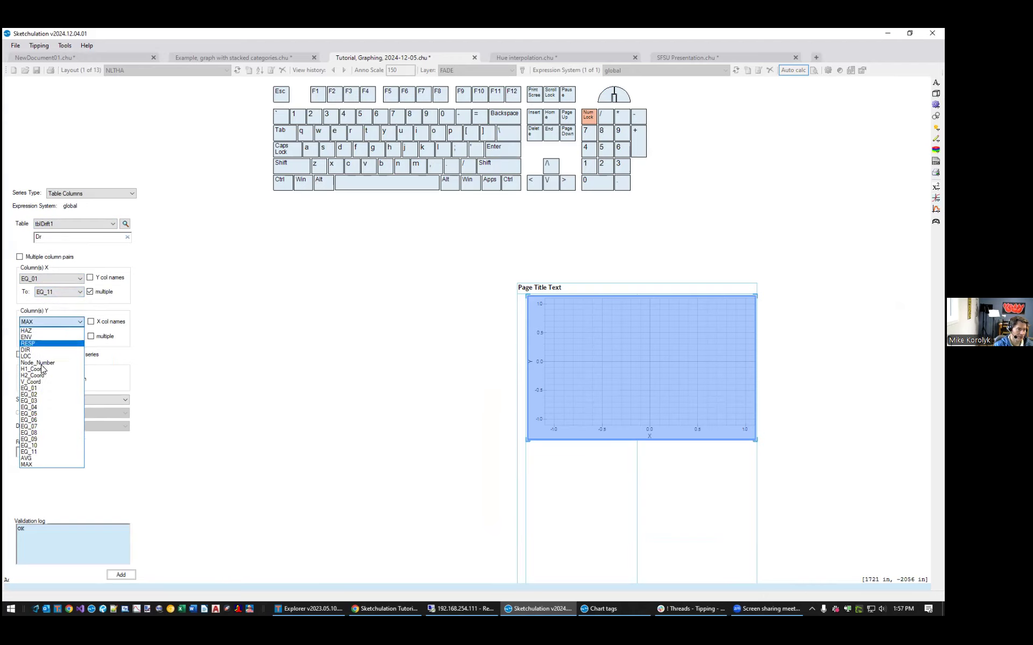
Set the Y column to V_Coord and add the series to the chart.
left_click(49, 382)
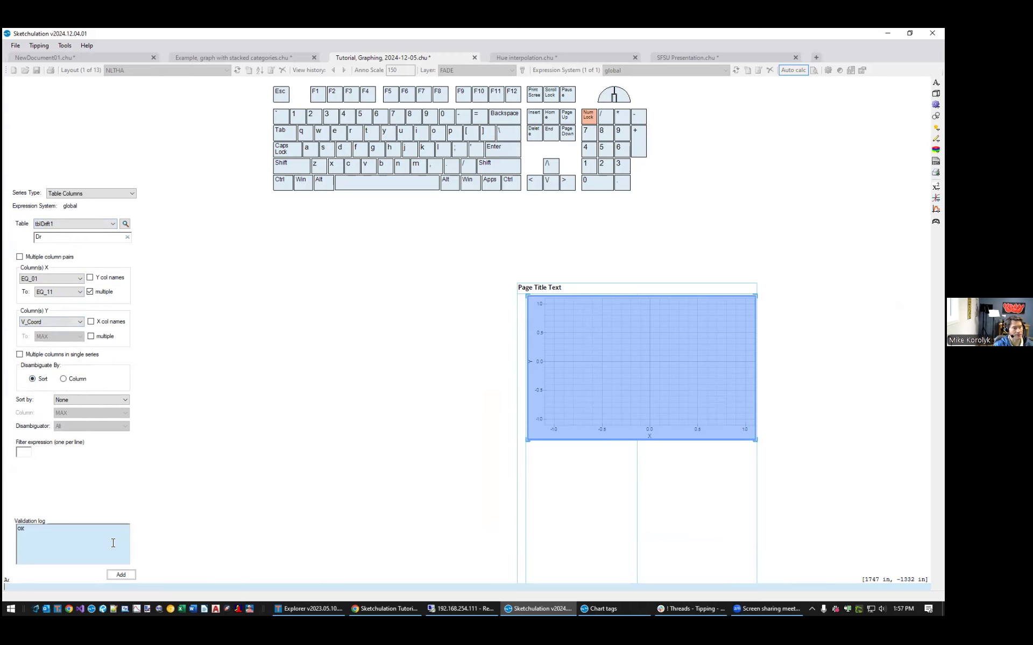
left_click(122, 575)
left_click(123, 574)
middle_click_drag(626, 461, 547, 486)
left_click(627, 501)
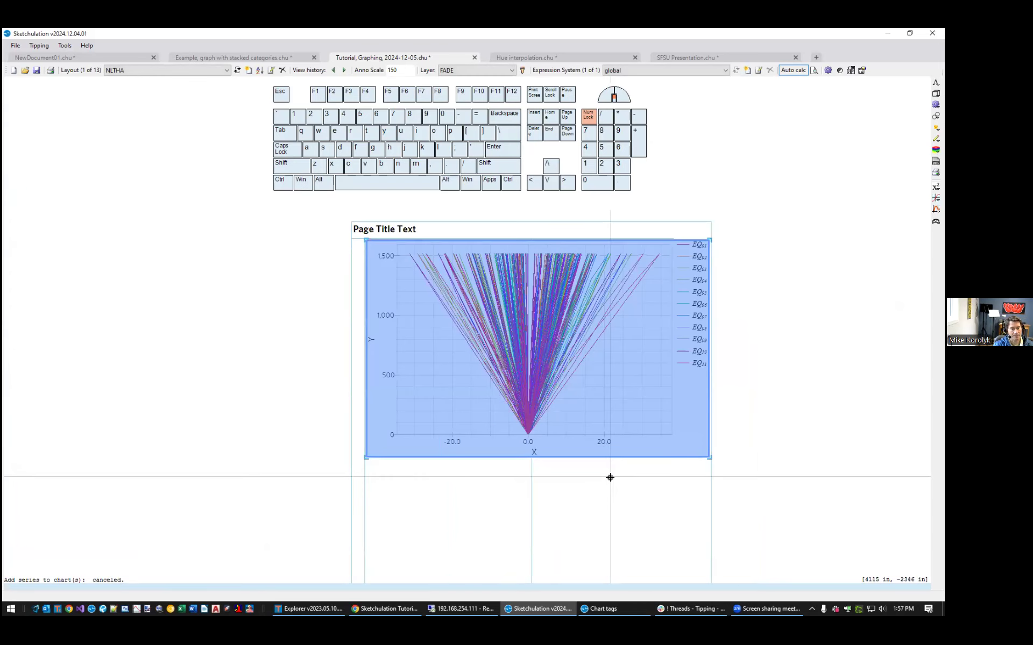
Examine the plotted EQ lines and the chart's legend entries.
scroll(616, 382, "up", 2)
scroll(617, 382, "up", 2)
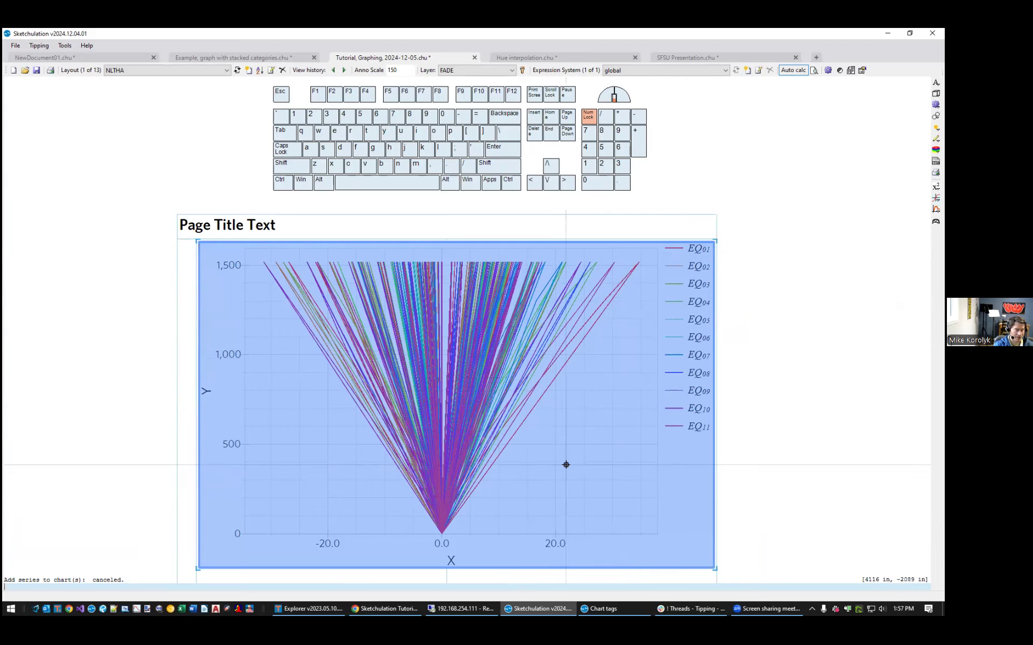
scroll(571, 468, "down", 1)
middle_click_drag(573, 468, 635, 412)
middle_click_drag(724, 420, 716, 444)
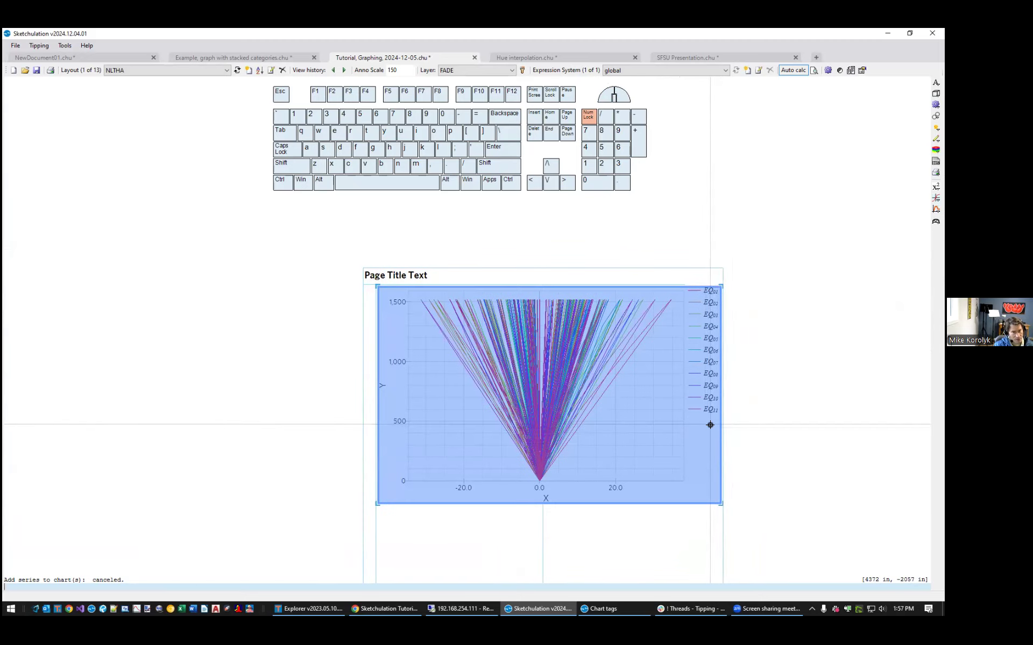
left_click(711, 405)
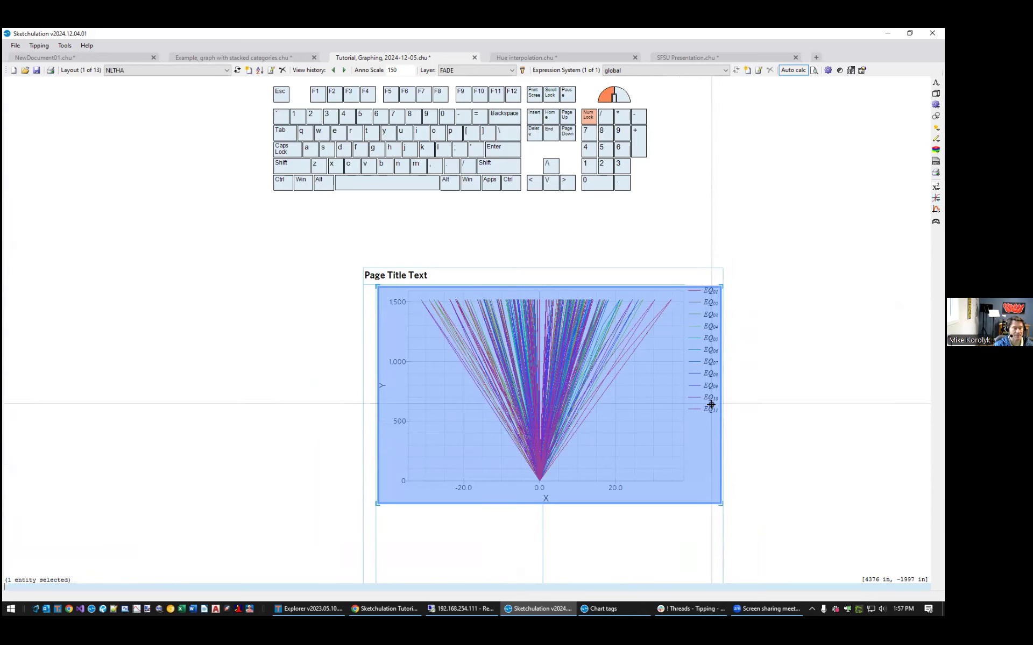
middle_click_drag(749, 420, 689, 424)
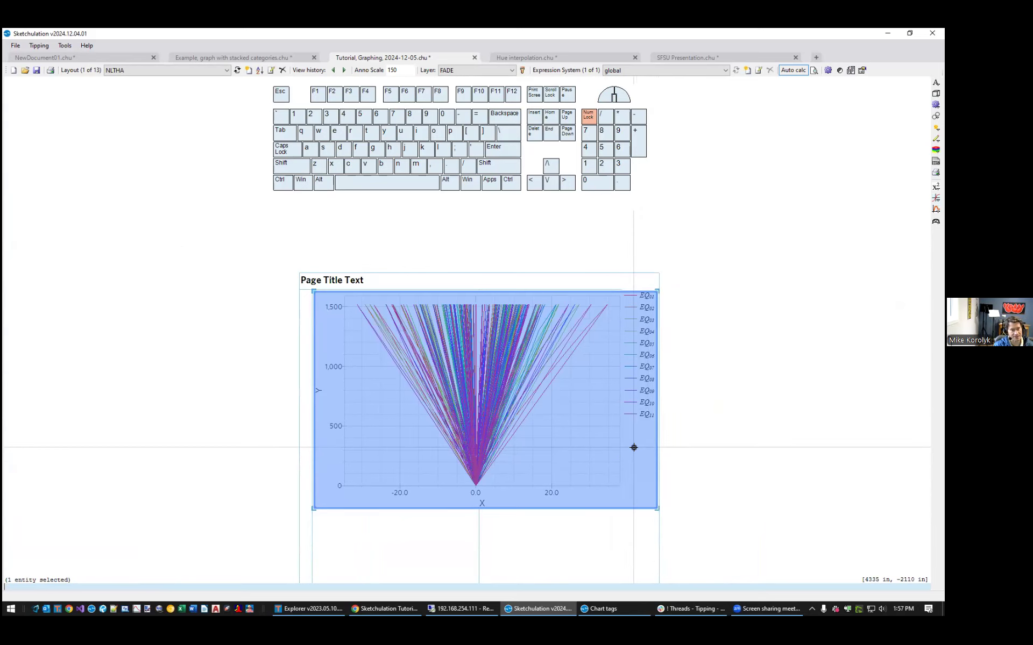
Open the Series Editor for the chart and select only the EQ01 series.
type("eds")
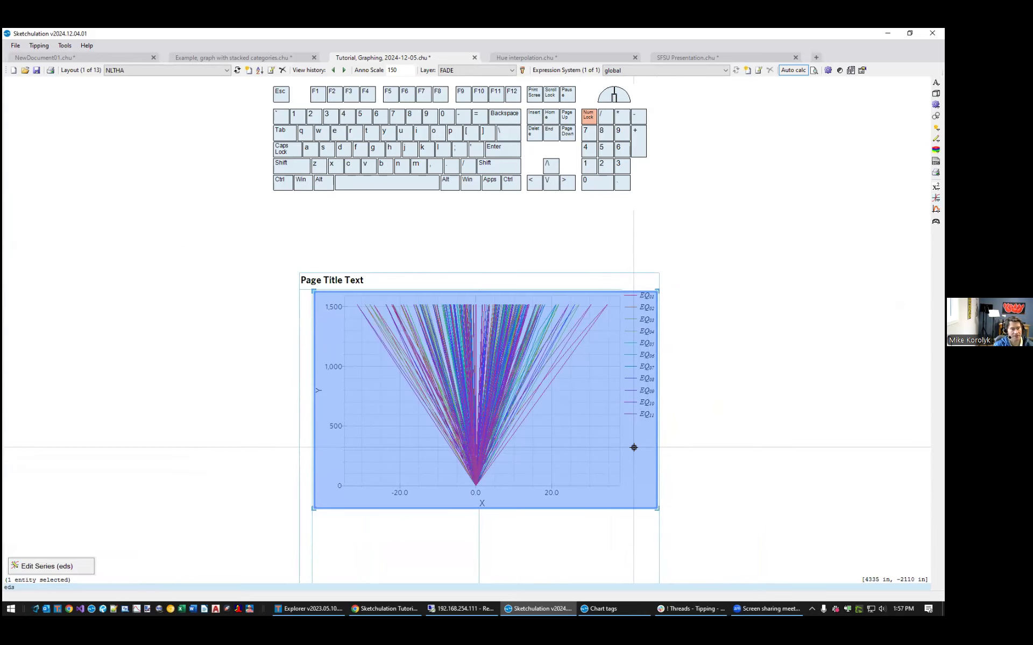
key("Return")
scroll(858, 192, "down", 1)
left_click_drag(858, 267, 858, 100)
scroll(858, 193, "down", 1)
scroll(858, 192, "up", 1)
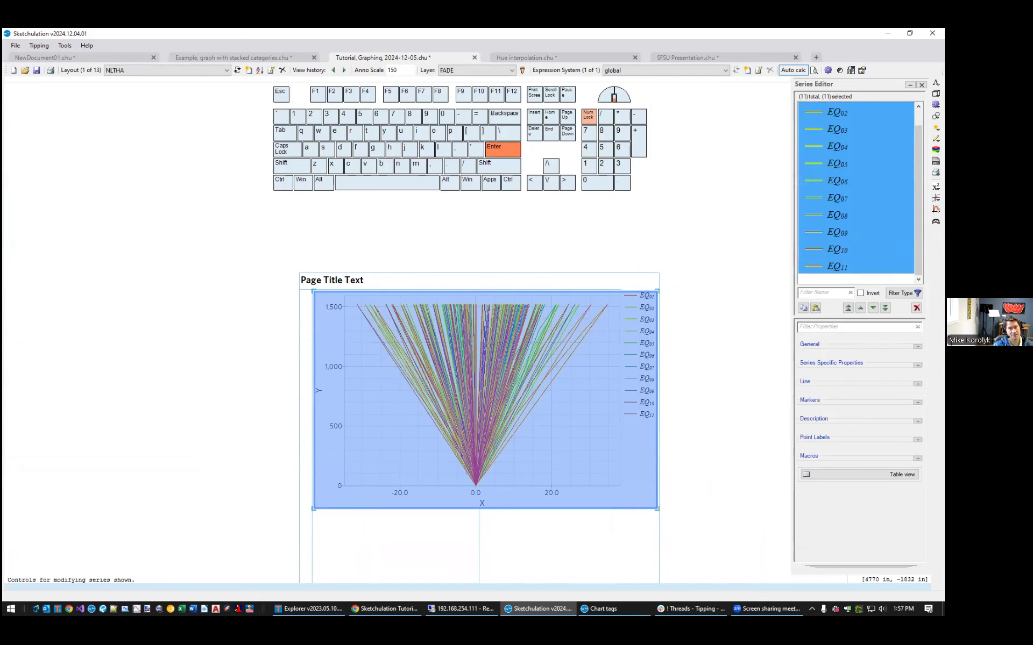
left_click(857, 112)
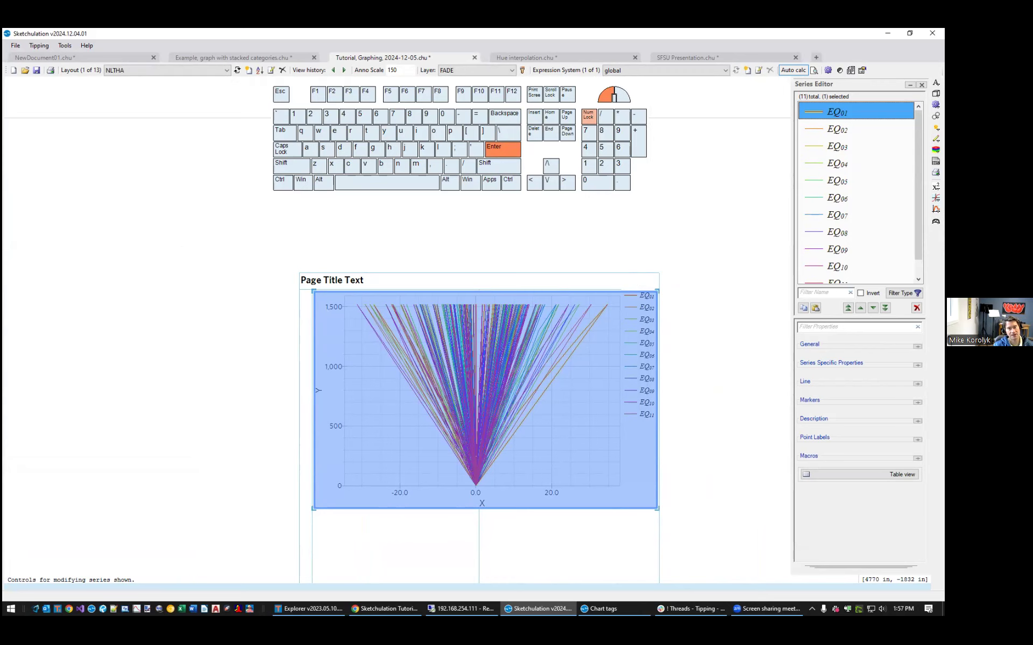
Delete the EQ02 through EQ11 series from the chart, keeping only EQ01.
scroll(858, 216, "down", 1)
left_click(857, 266)
scroll(858, 267, "up", 1)
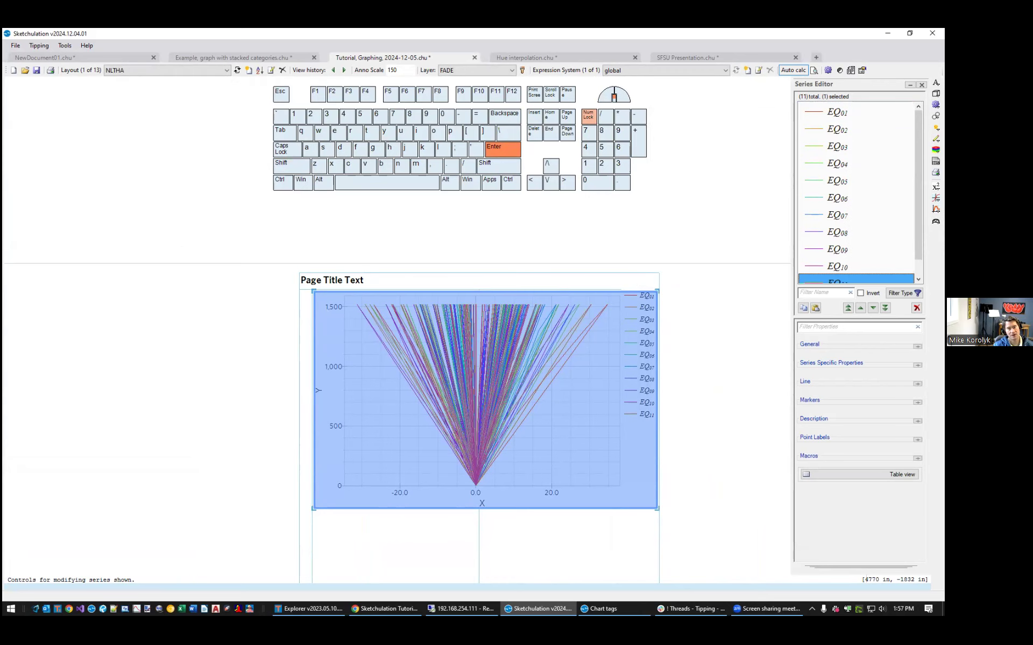
left_click(857, 131, "shift")
key("Delete")
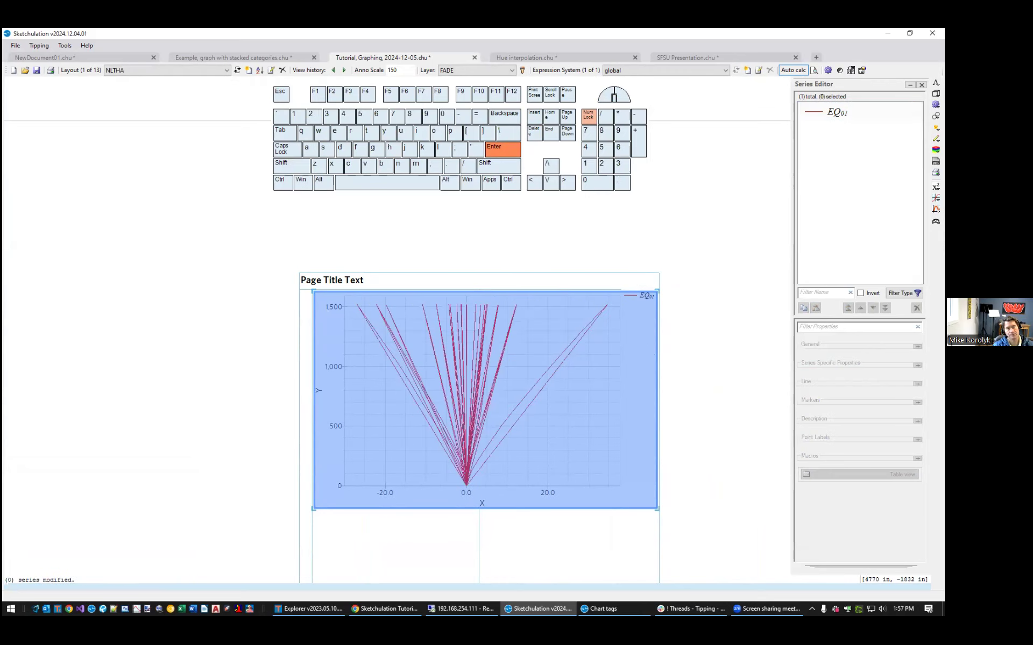
Edit the EQ01 series expression to use multiple X columns ranging from EQ_01 to EQ_11.
double_click(837, 113)
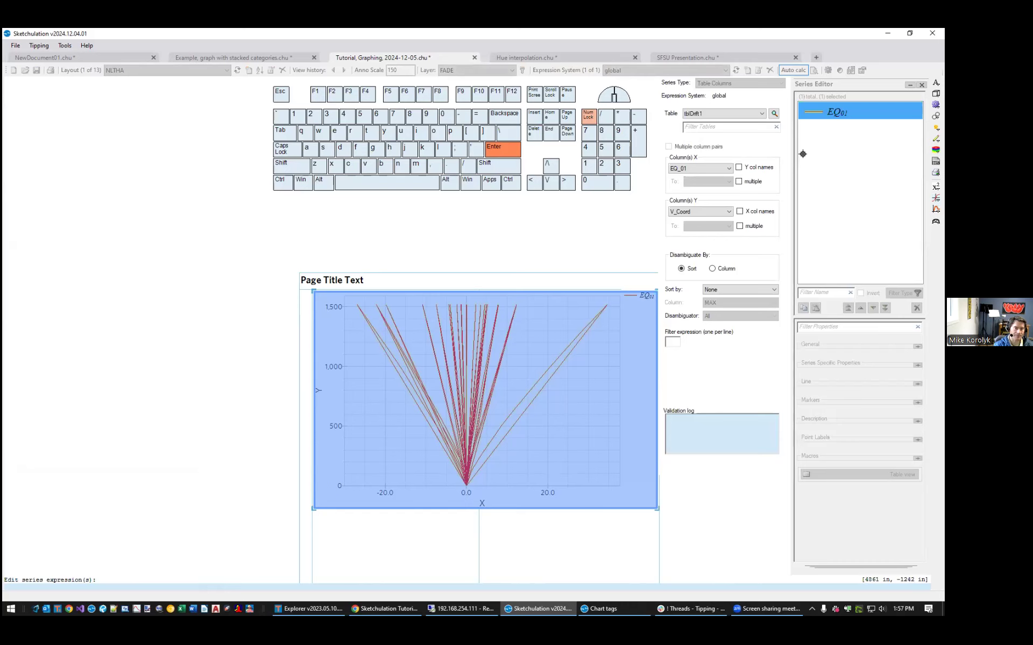
left_click(738, 182)
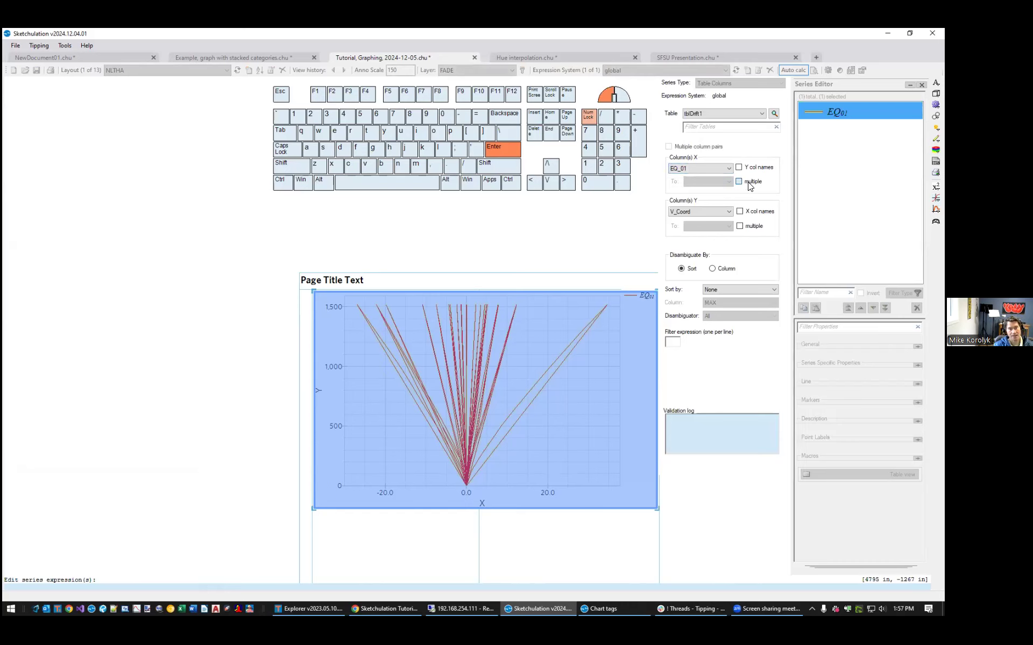
left_click(713, 183)
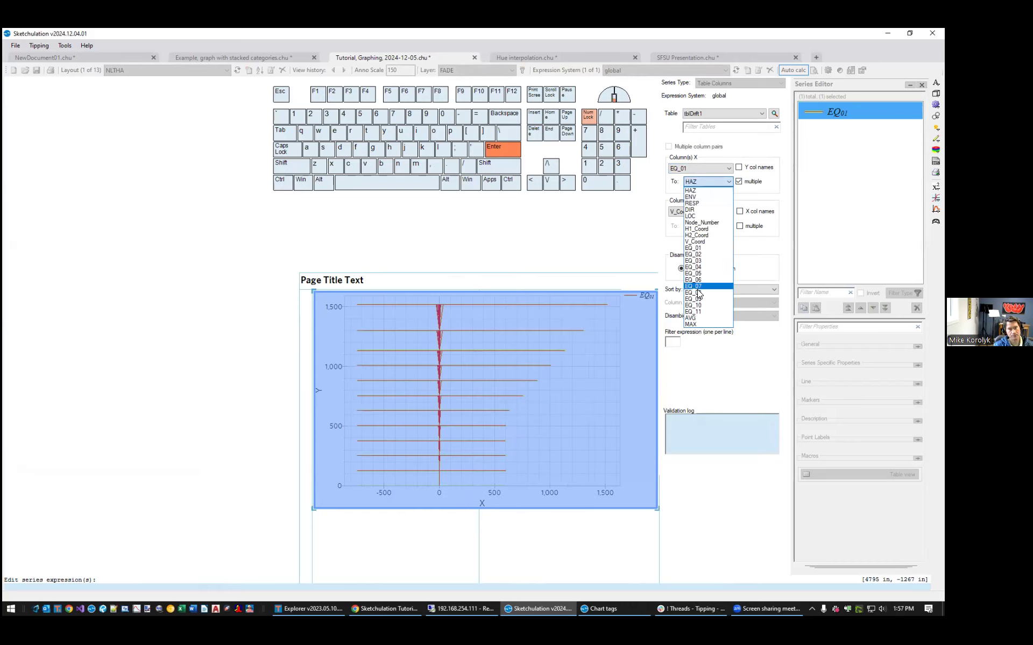
left_click(699, 312)
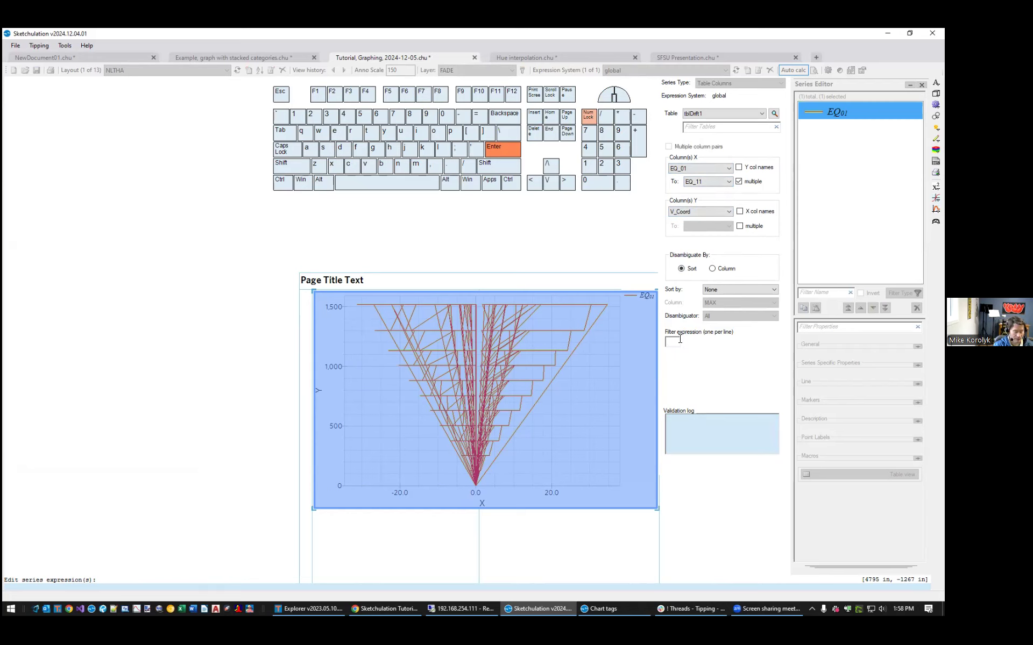
Filter the EQ01 series with the expression RESP=?0, apply the edit and inspect the plotted lines.
type("ESP")
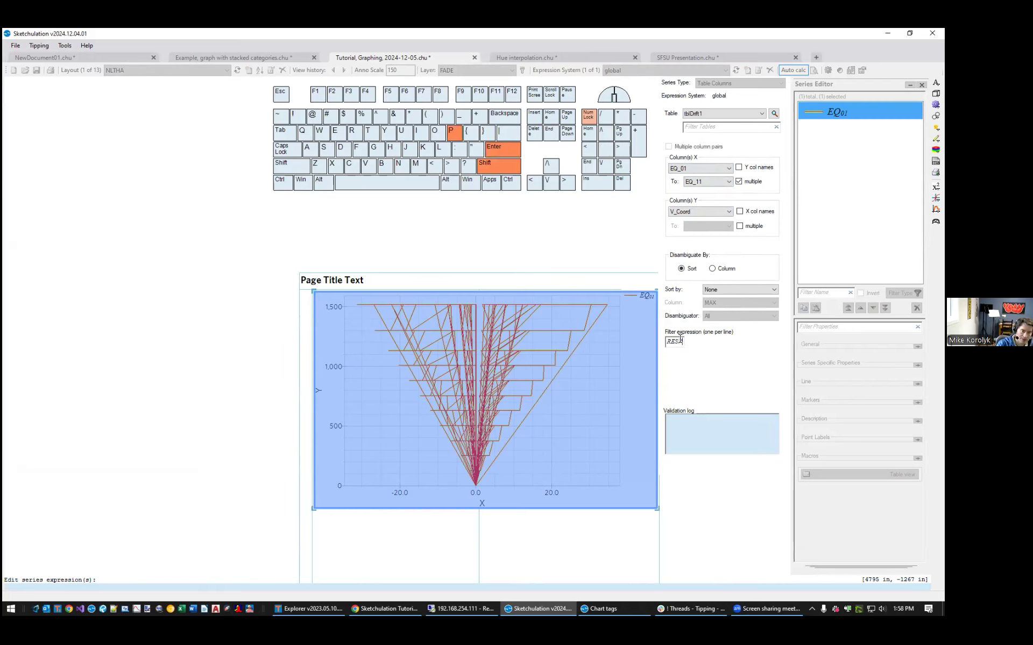
type("=?")
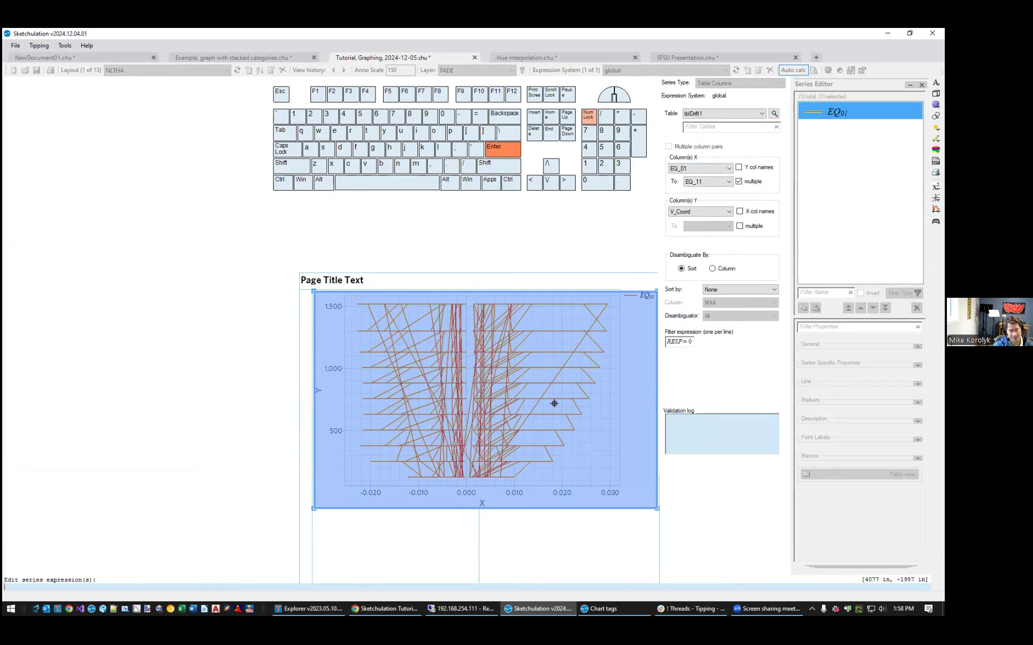
right_click(846, 100)
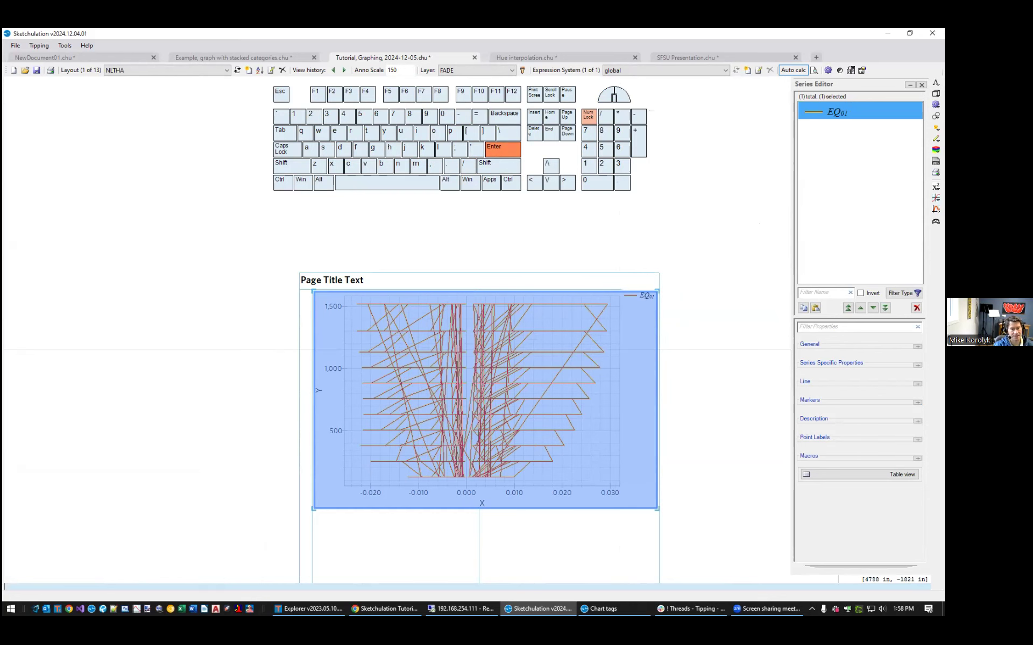
scroll(541, 408, "up", 3)
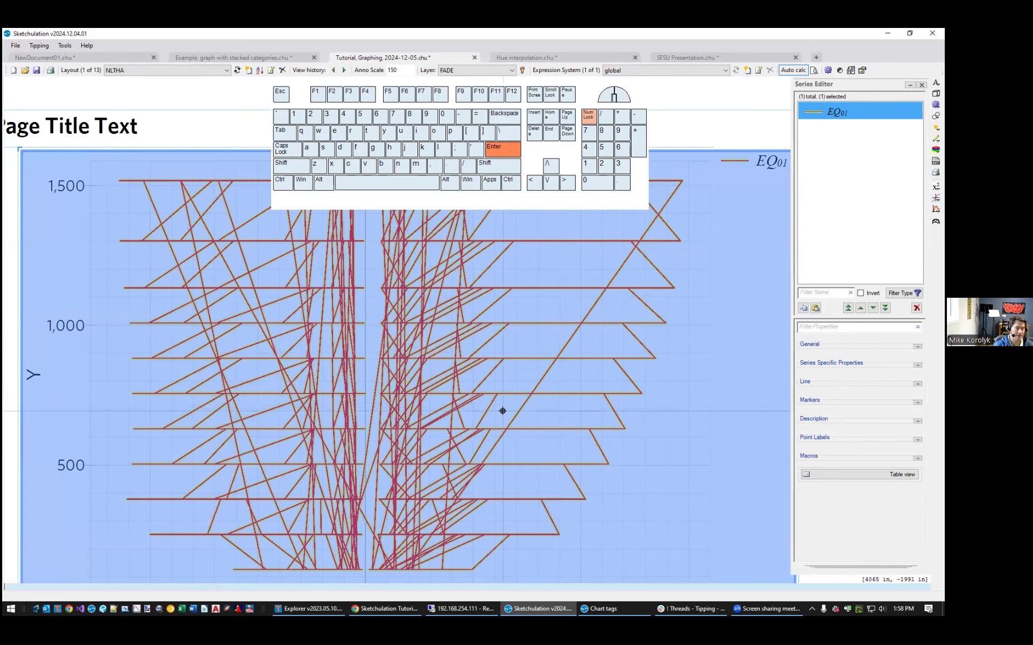
scroll(560, 395, "down", 2)
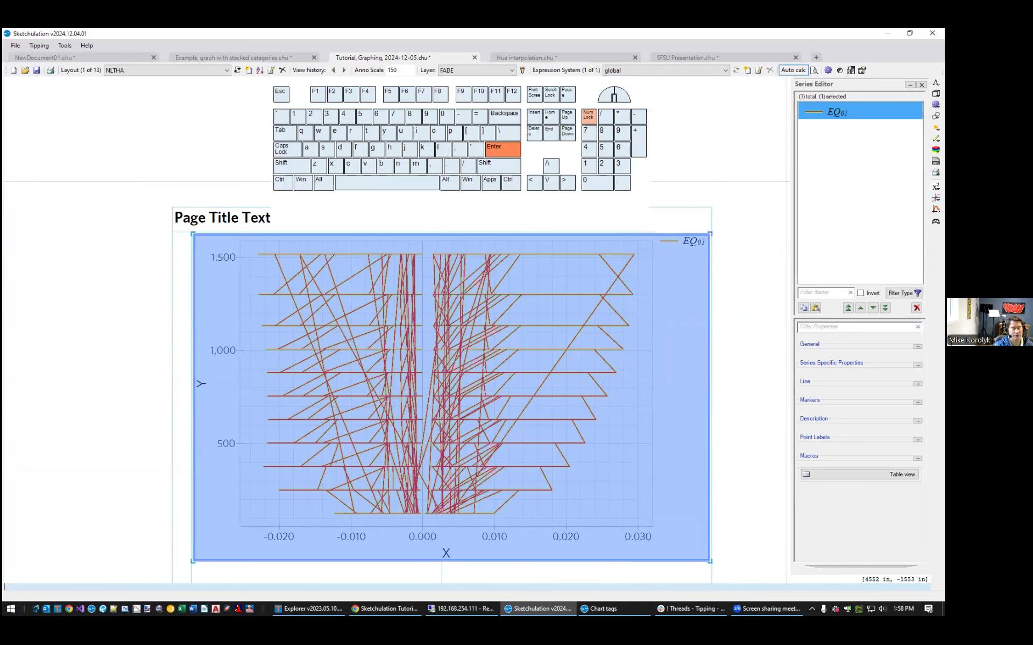
Give the EQ01 series circle markers and set its line dash style to None.
left_click(918, 403)
left_click(904, 416)
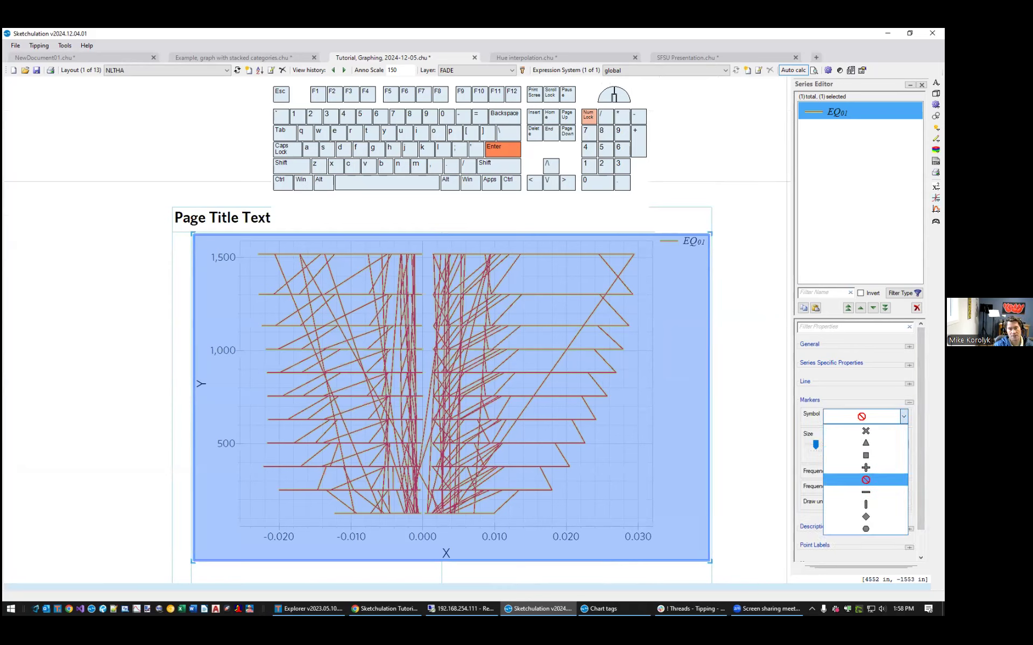
key("Escape")
left_click(909, 383)
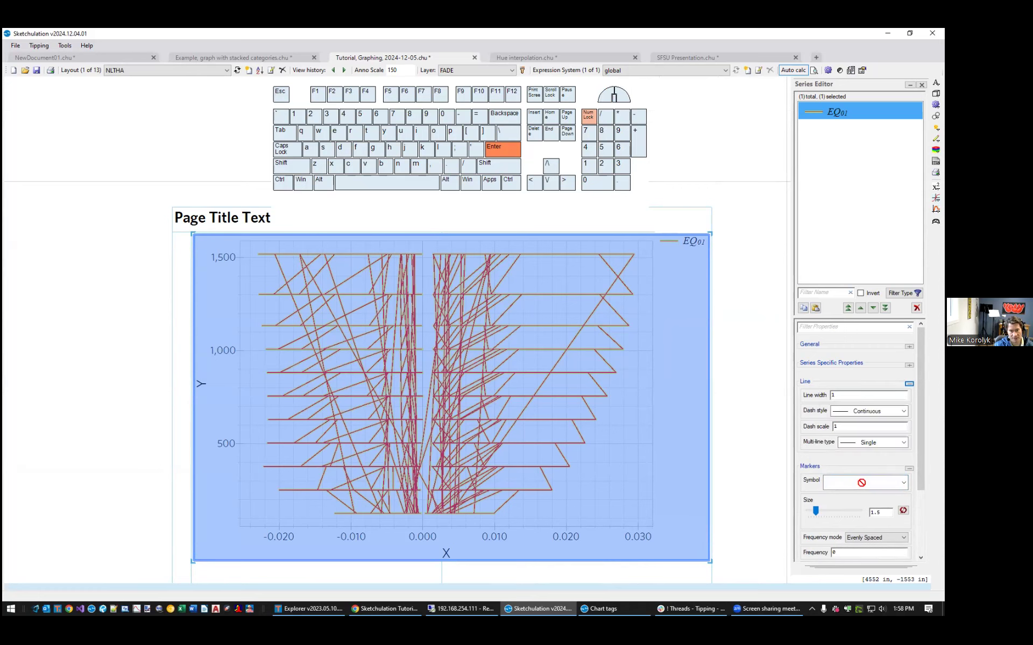
left_click(904, 411)
left_click(860, 428)
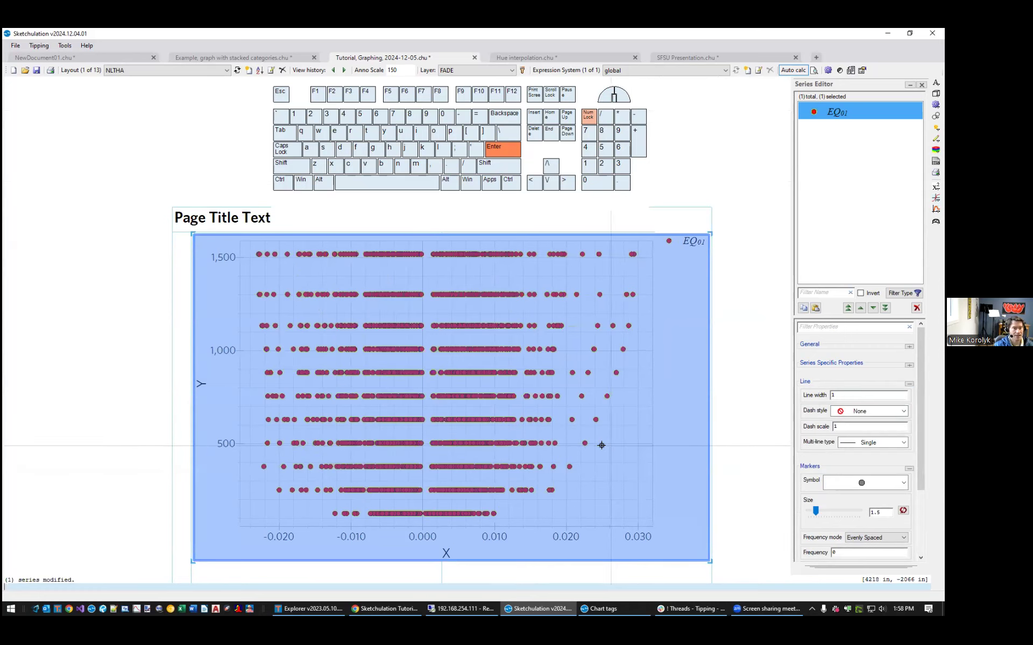
scroll(601, 445, "down", 1)
key("Escape")
scroll(493, 422, "up", 1)
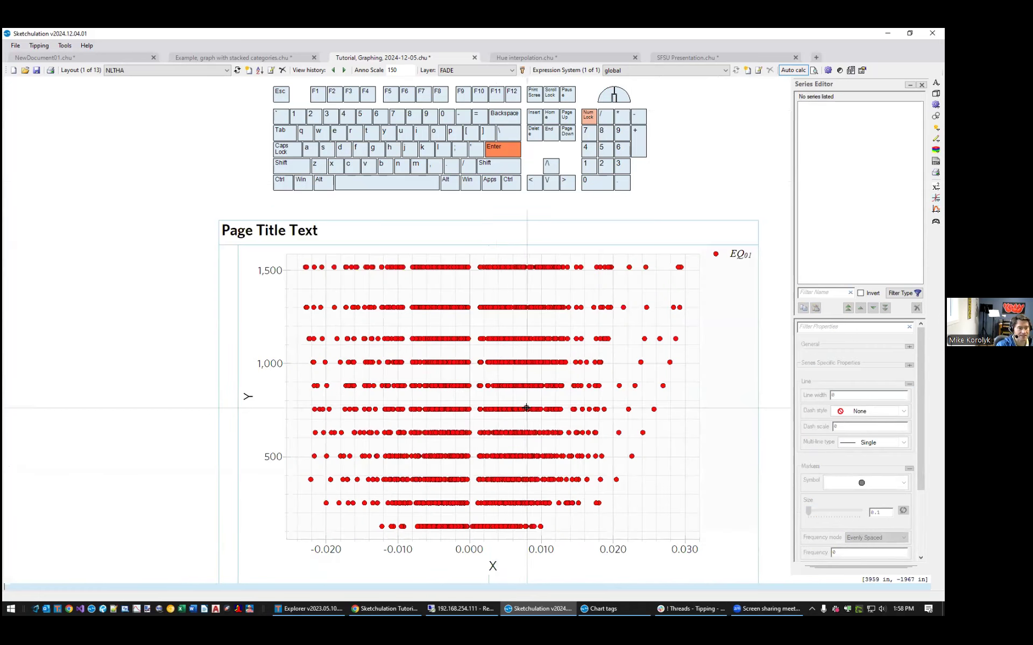
Duplicate the chart's EQ01 series without any find/replace in its name or formulas.
left_click(537, 433)
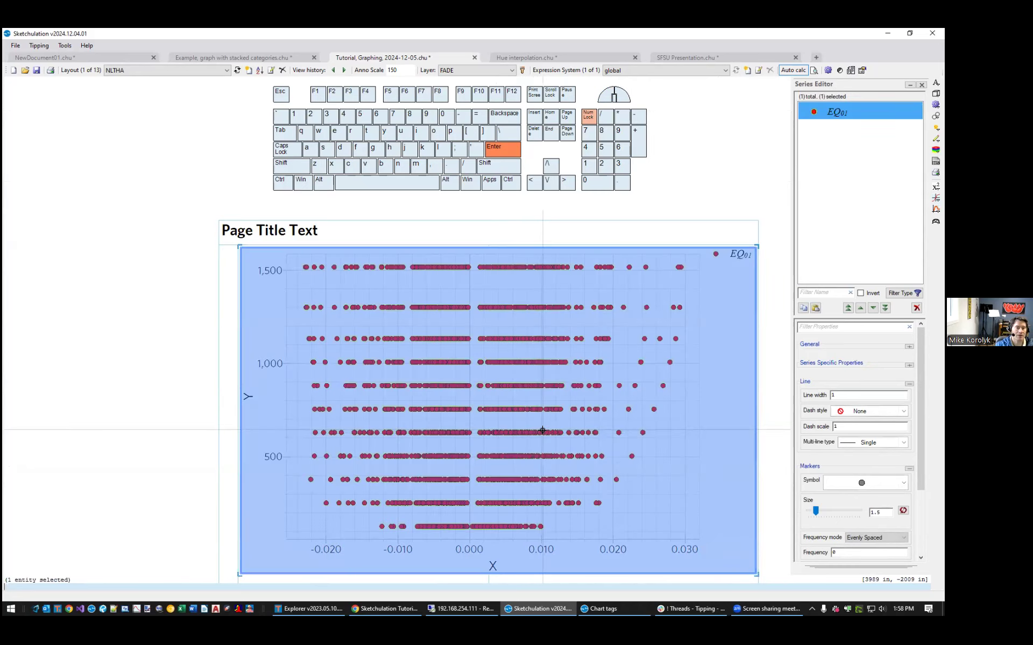
scroll(537, 434, "down", 1)
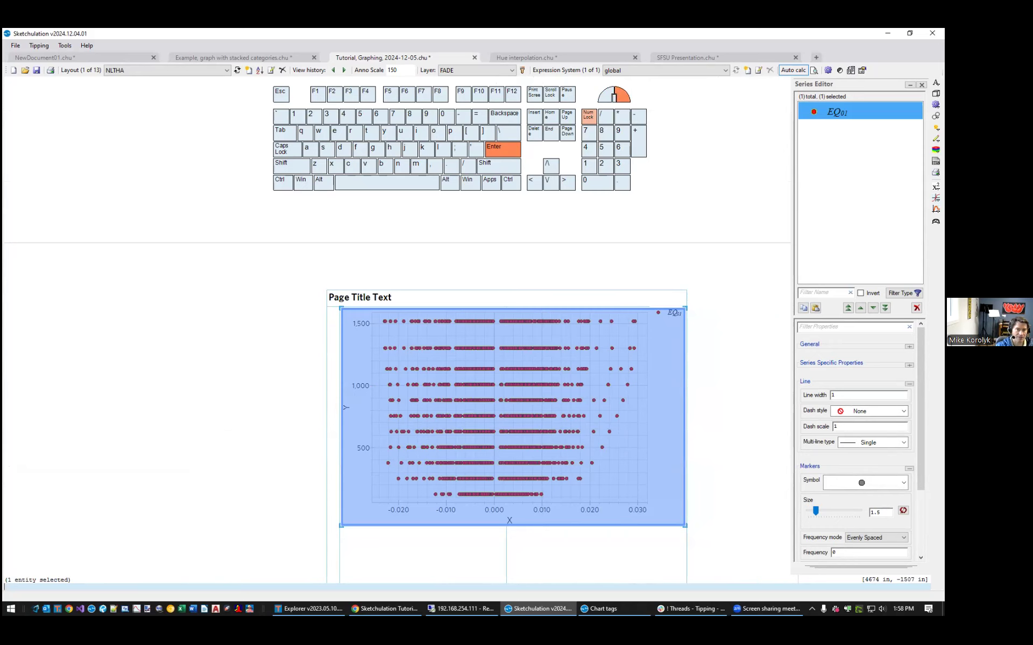
right_click(835, 112)
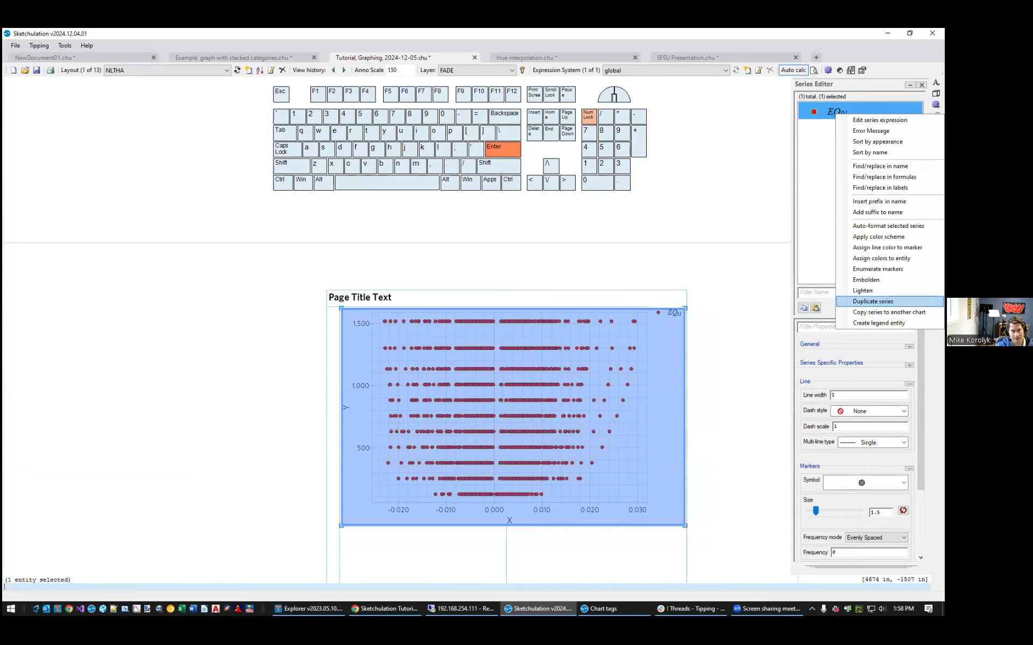
left_click(872, 301)
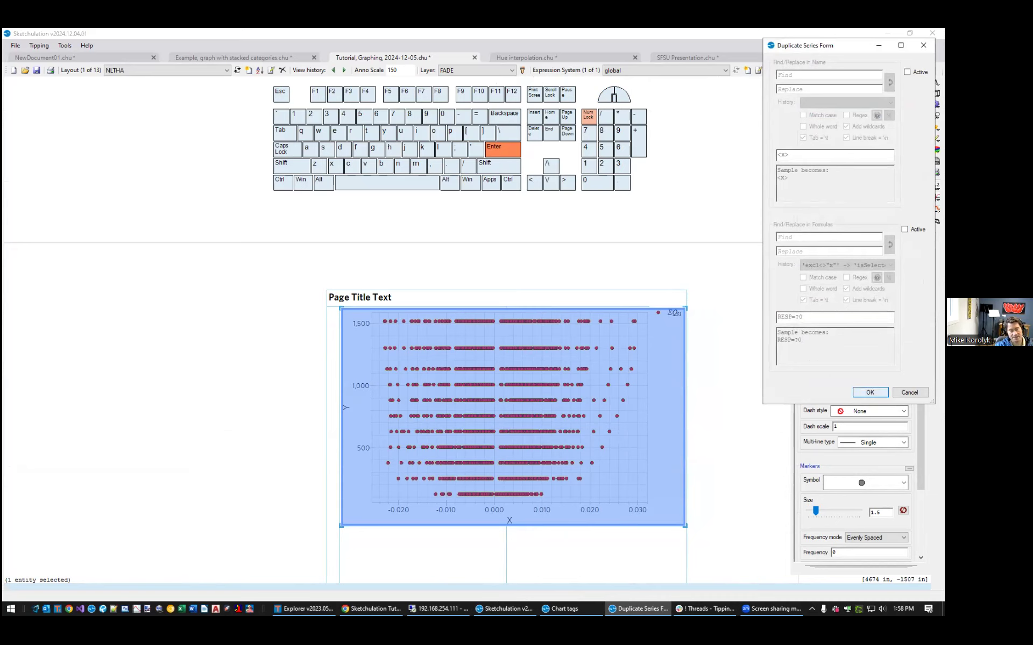
left_click(869, 392)
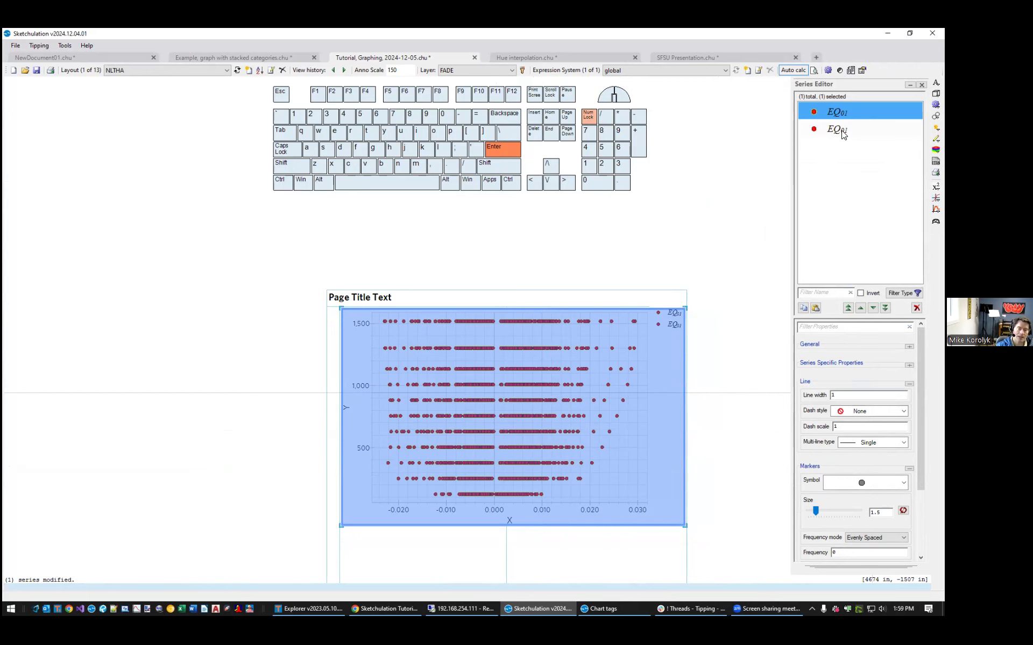
Turn off multiple X columns for the duplicated series and set its X column to AVG.
double_click(843, 135)
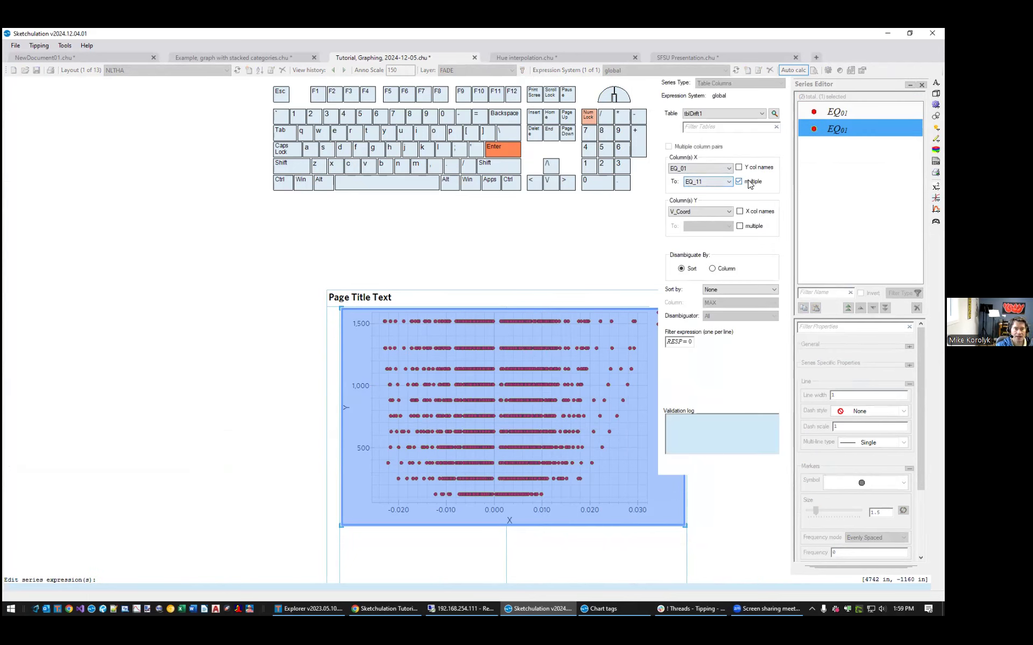
left_click(750, 183)
left_click(729, 169)
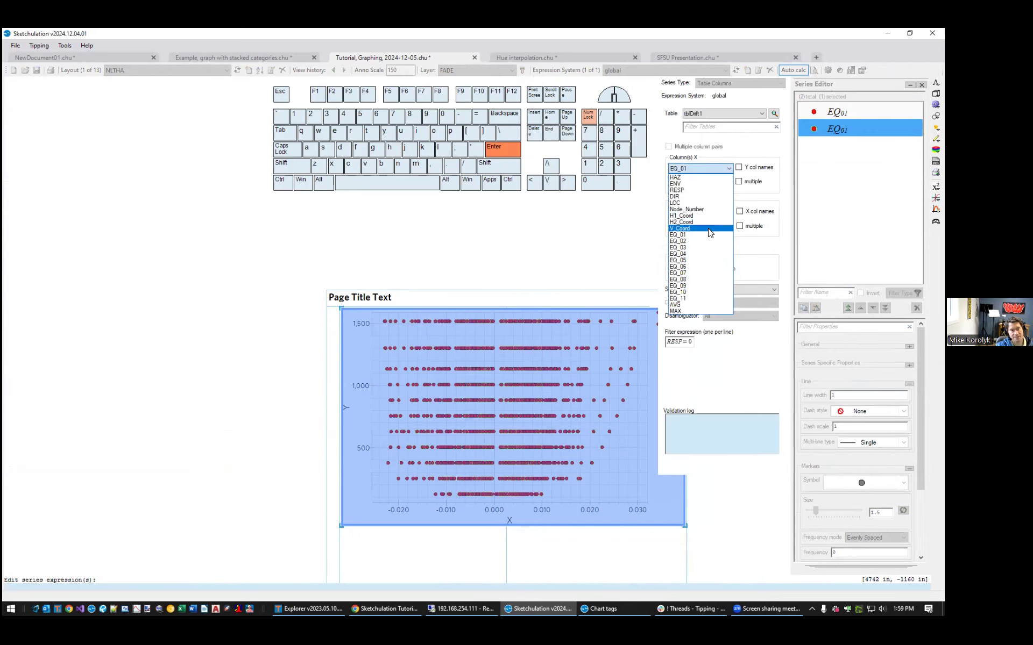
left_click(697, 305)
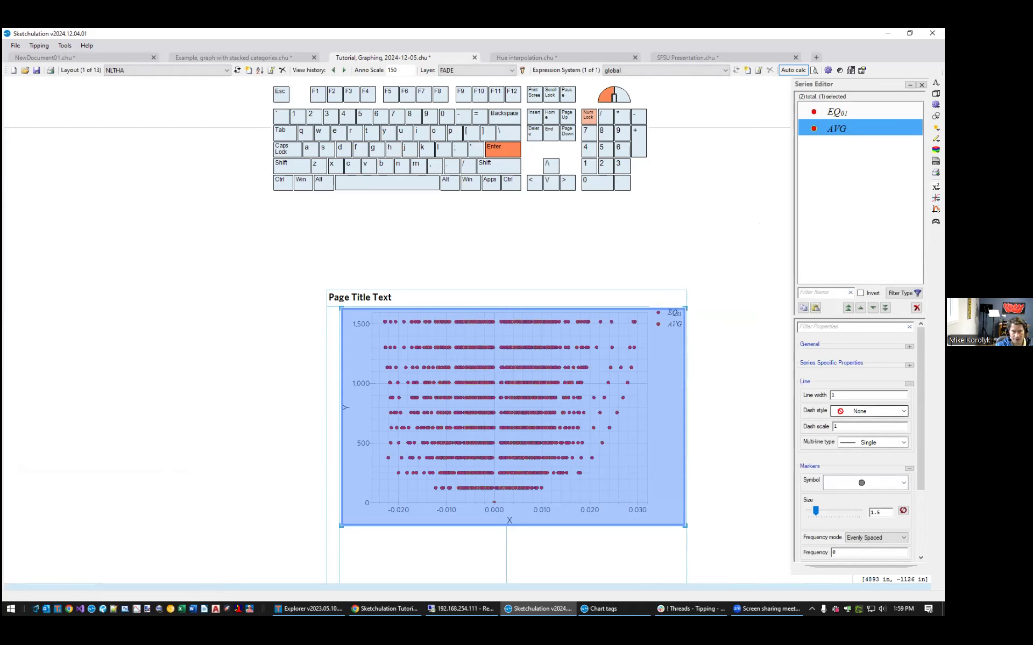
Set the AVG series' line dash style to Continuous and inspect the chart.
left_click(904, 411)
left_click(867, 497)
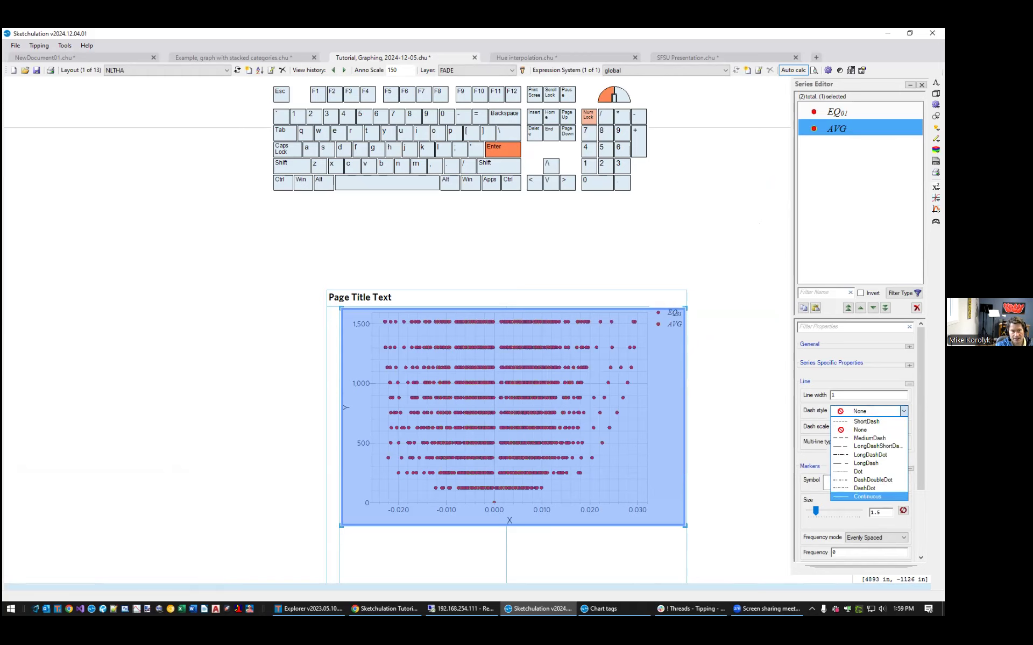
scroll(634, 431, "up", 2)
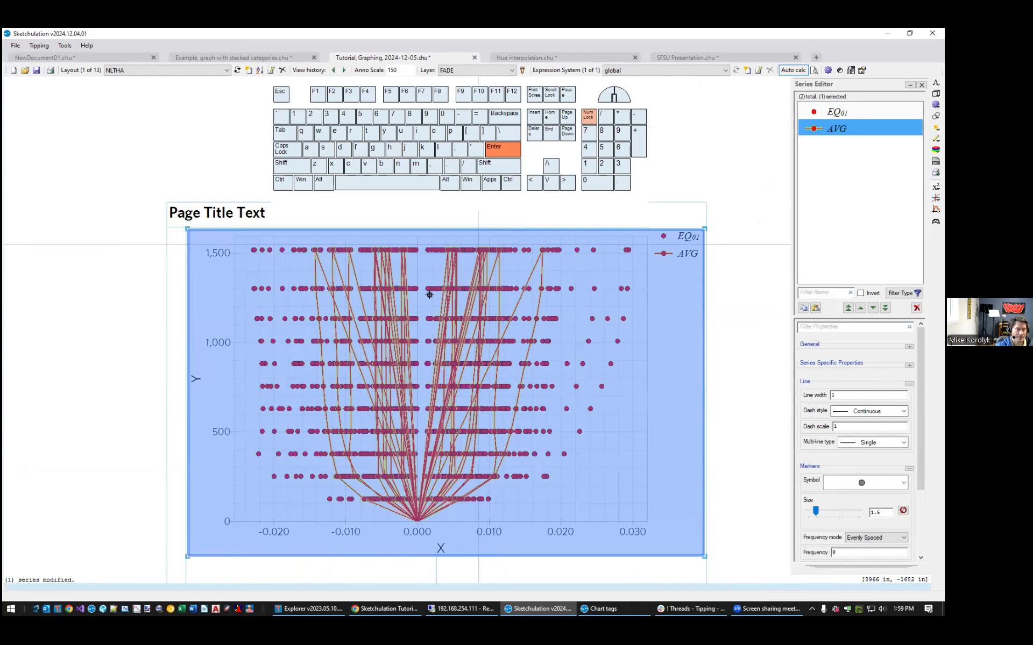
key("Escape")
scroll(403, 408, "up", 2)
scroll(401, 402, "down", 2)
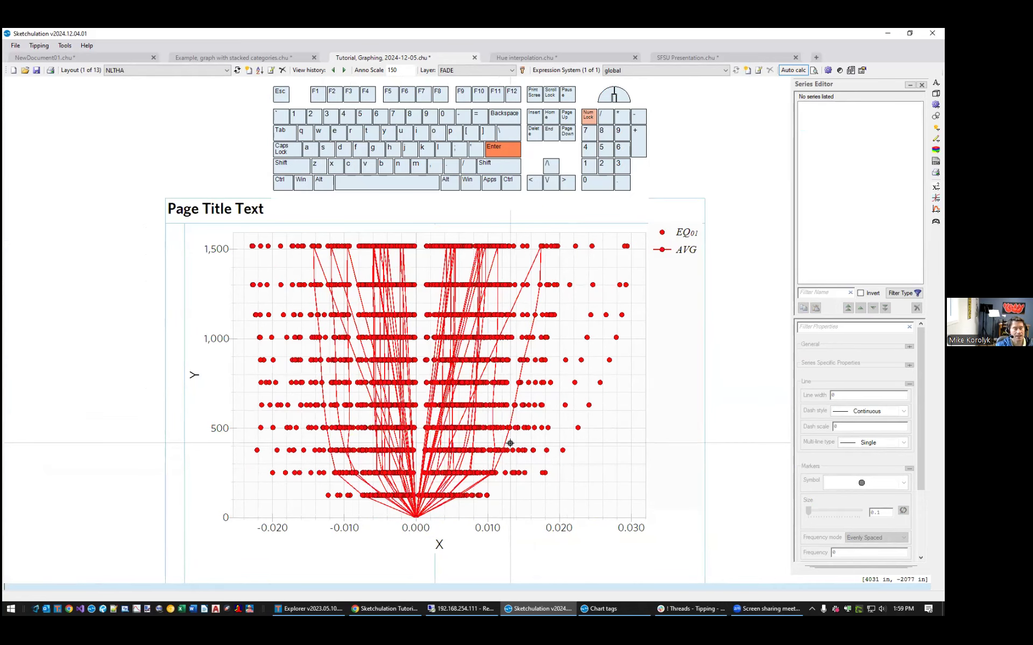
scroll(519, 428, "down", 2)
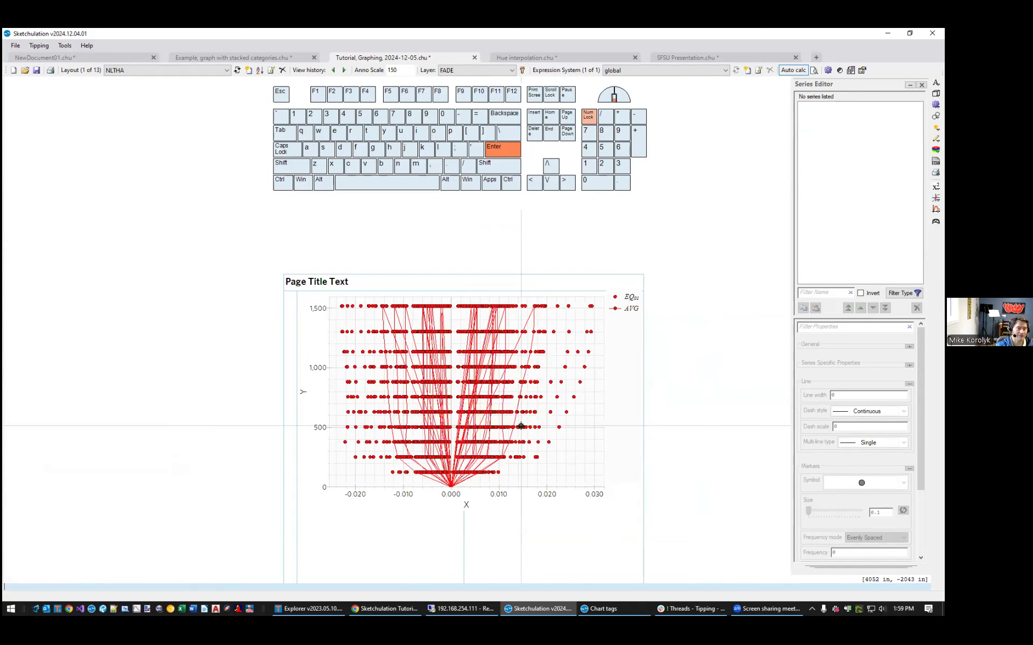
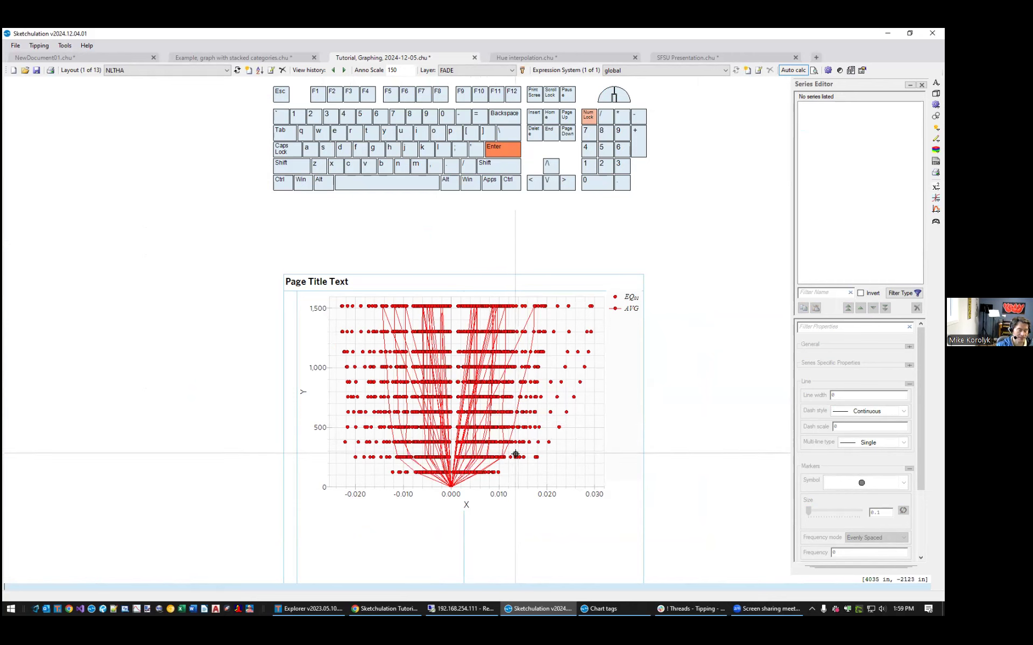
Sort the AVG series' points by AscendingY and set its disambiguator to MaxAbs.
left_click(521, 435)
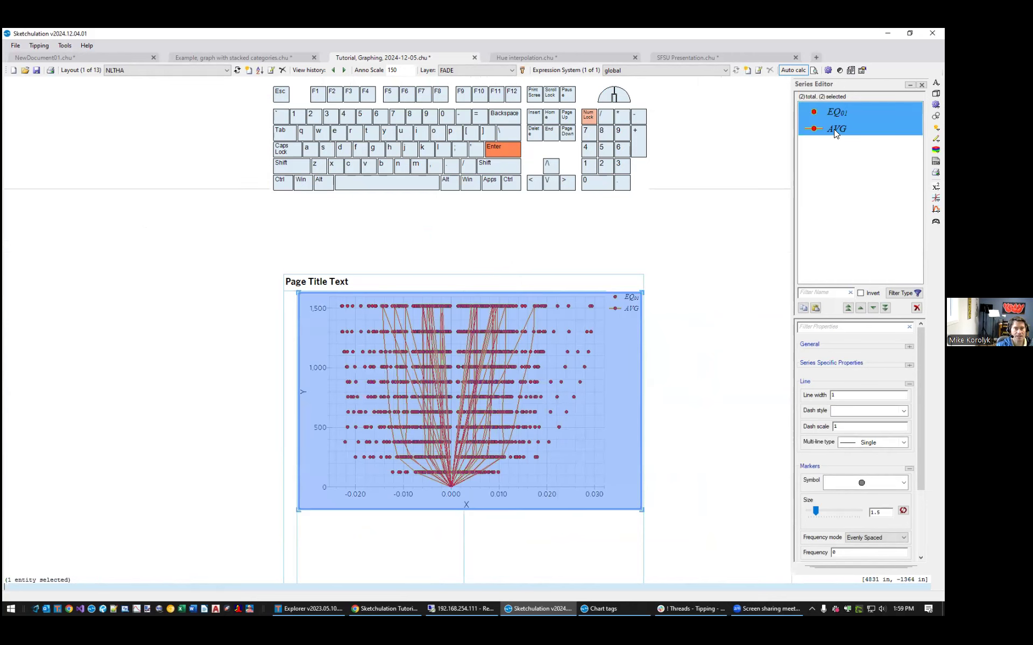
double_click(812, 129)
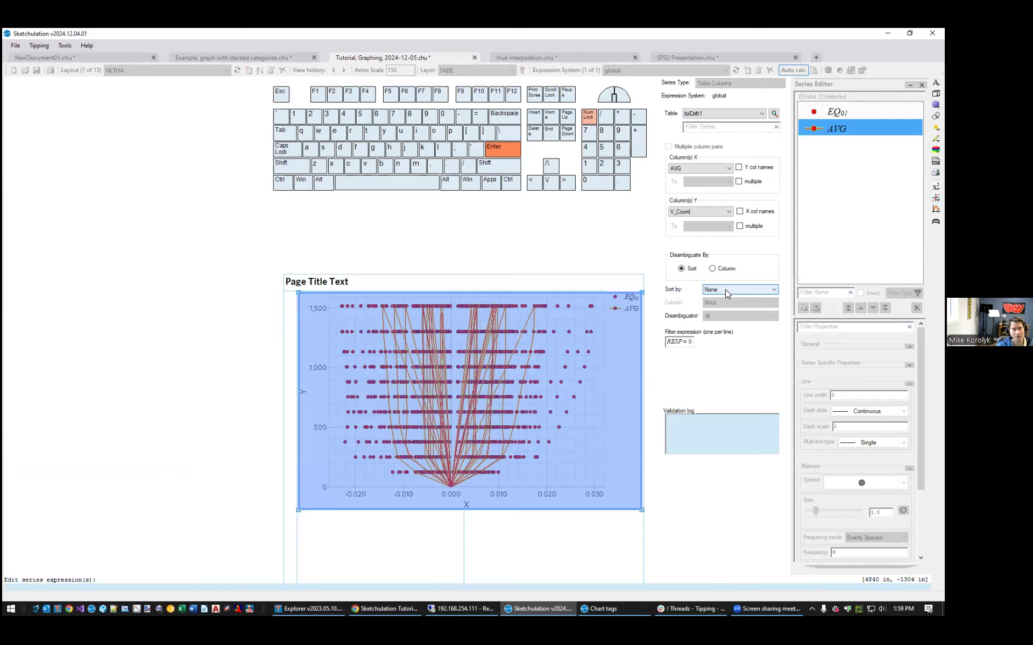
left_click(725, 289)
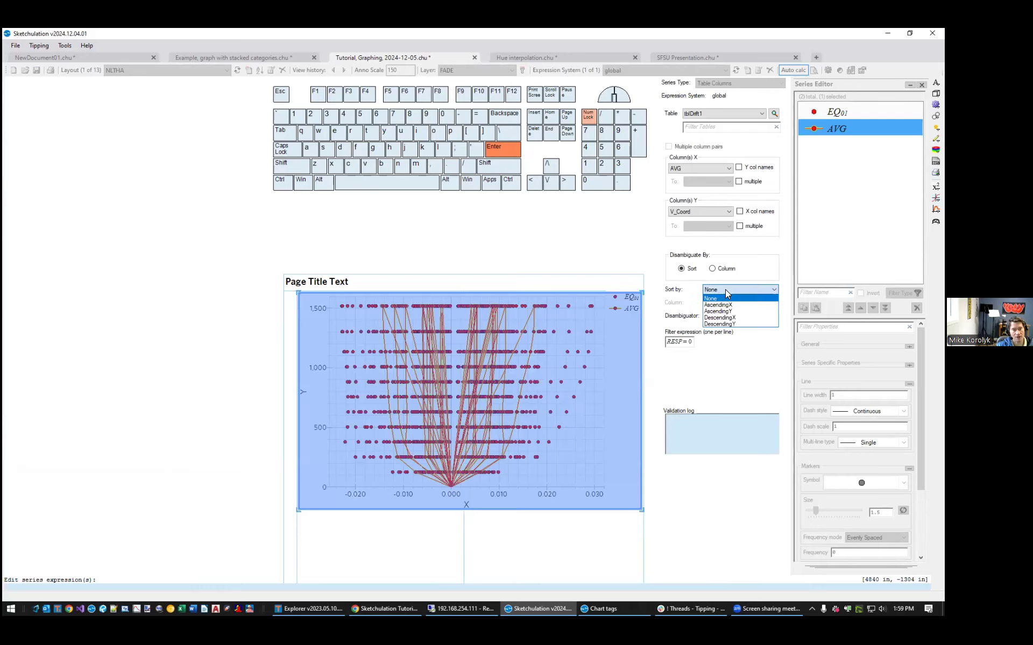
left_click(743, 311)
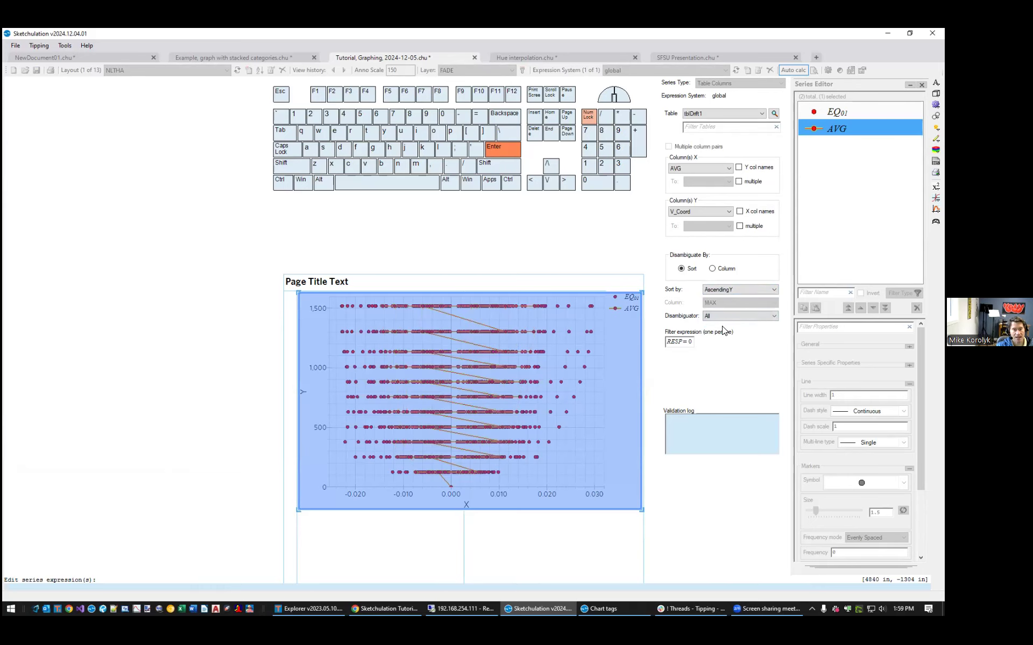
left_click(725, 316)
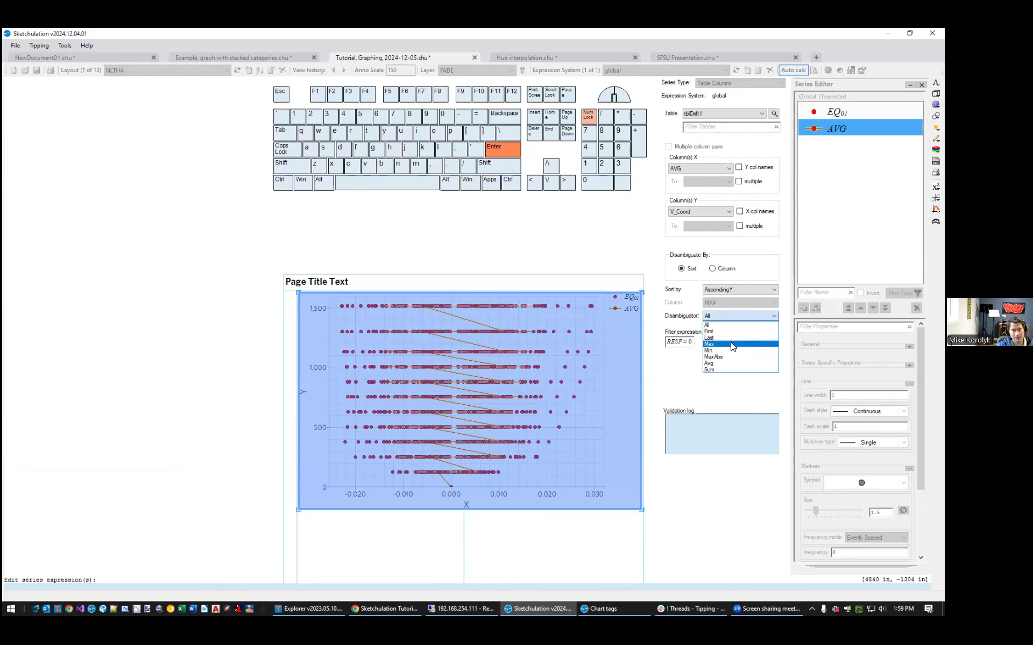
left_click(728, 358)
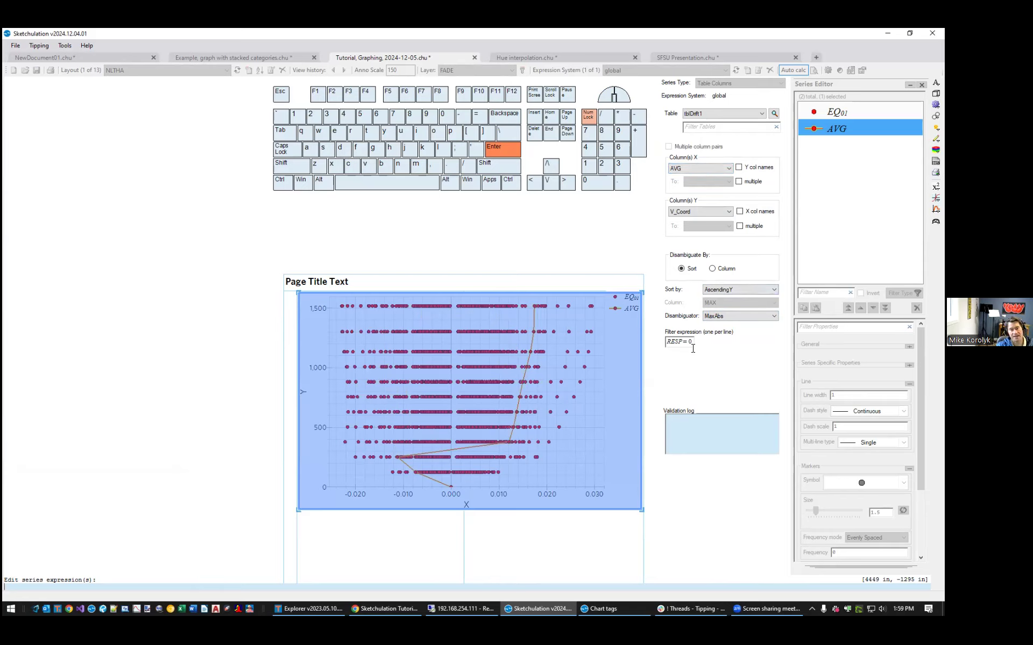
Set the AVG series' filter expression to RESP=?0&ENV=?1 and finish editing its series expression.
type("0")
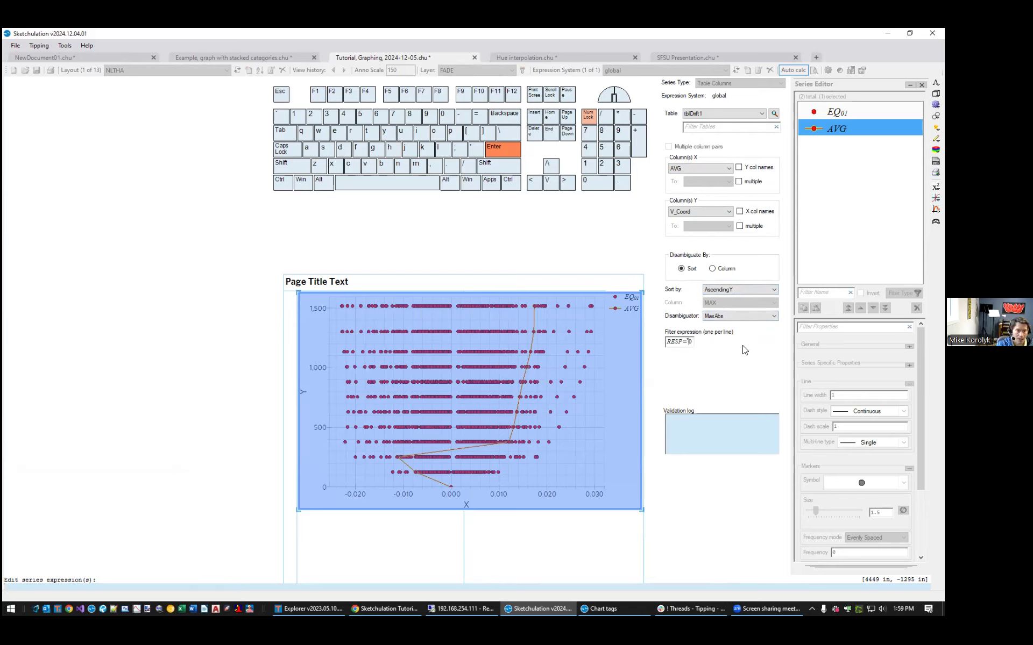
key("End")
type("&ENV=")
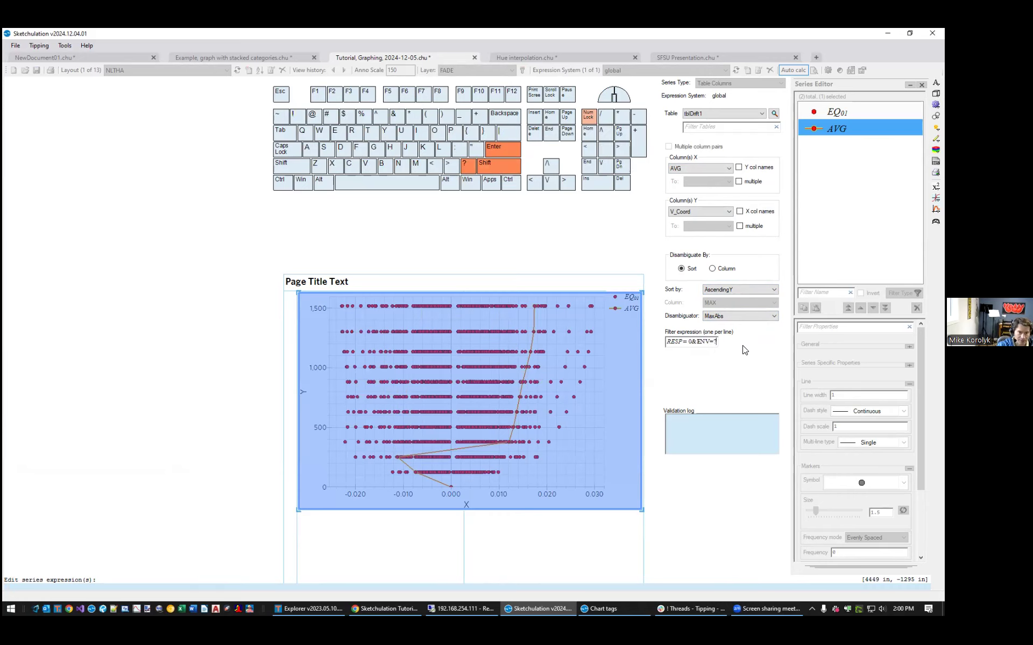
type("1")
left_click(729, 425)
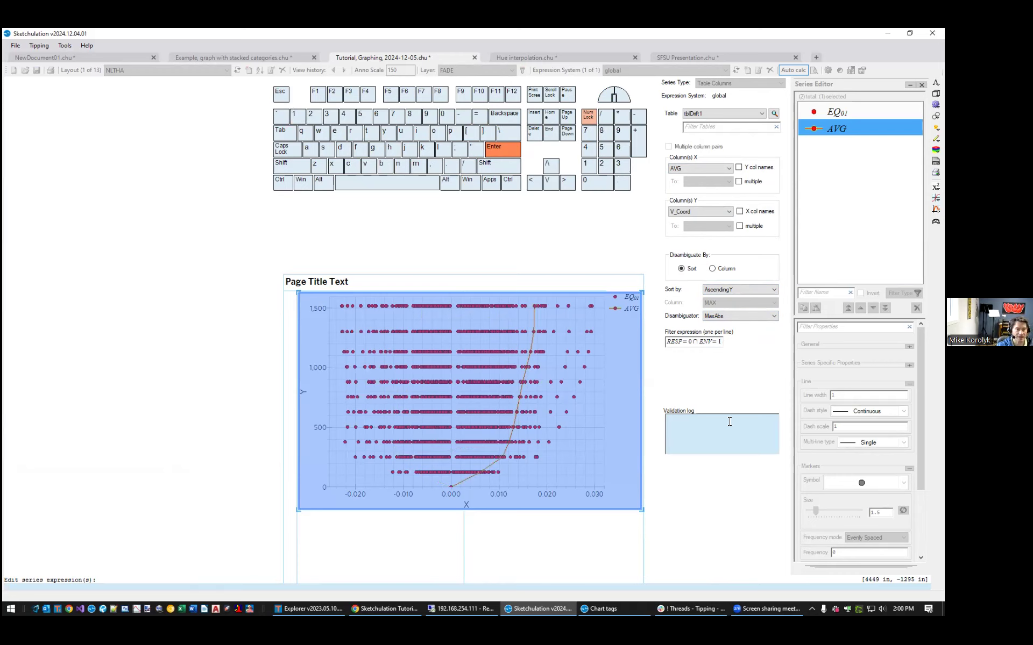
left_click(840, 134)
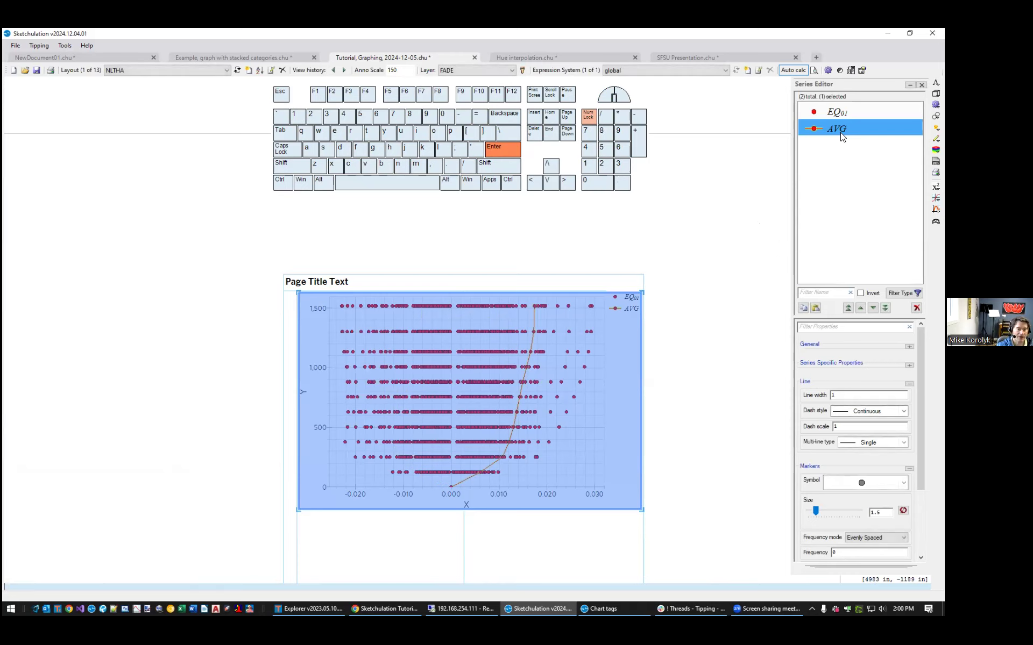
Duplicate the AVG series, replacing ENV=?1 with ENV=?0 in its formulas.
right_click(836, 128)
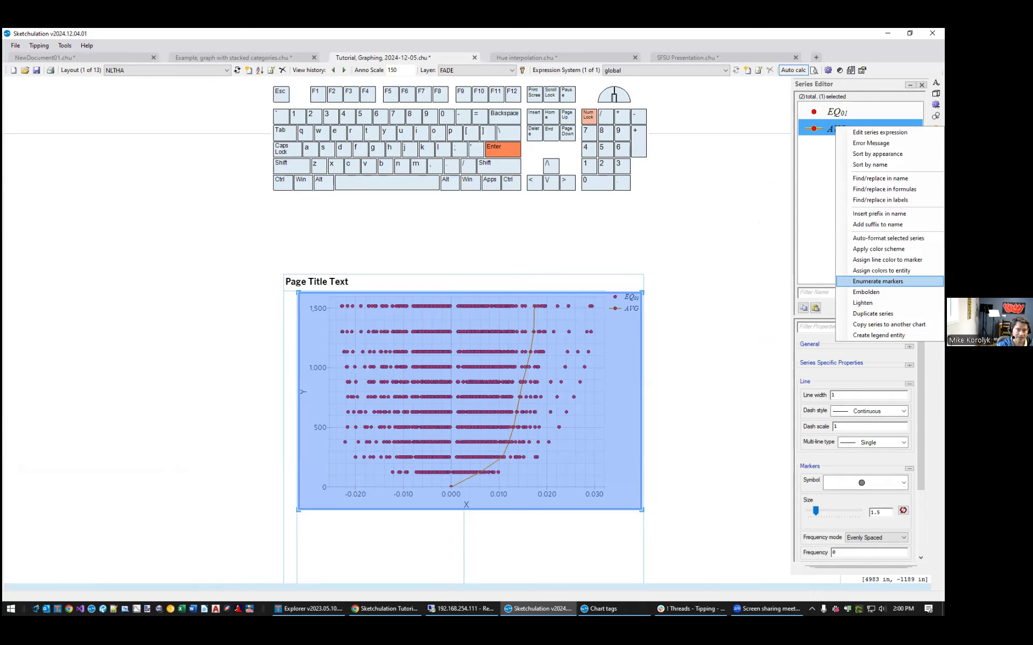
left_click(876, 314)
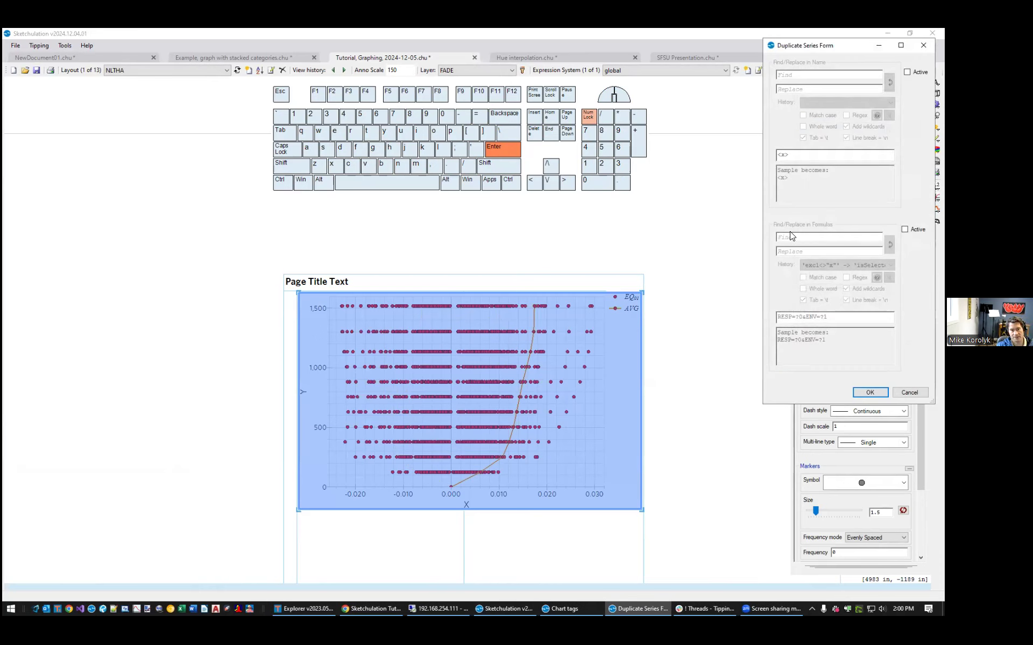
left_click(904, 229)
left_click(835, 339)
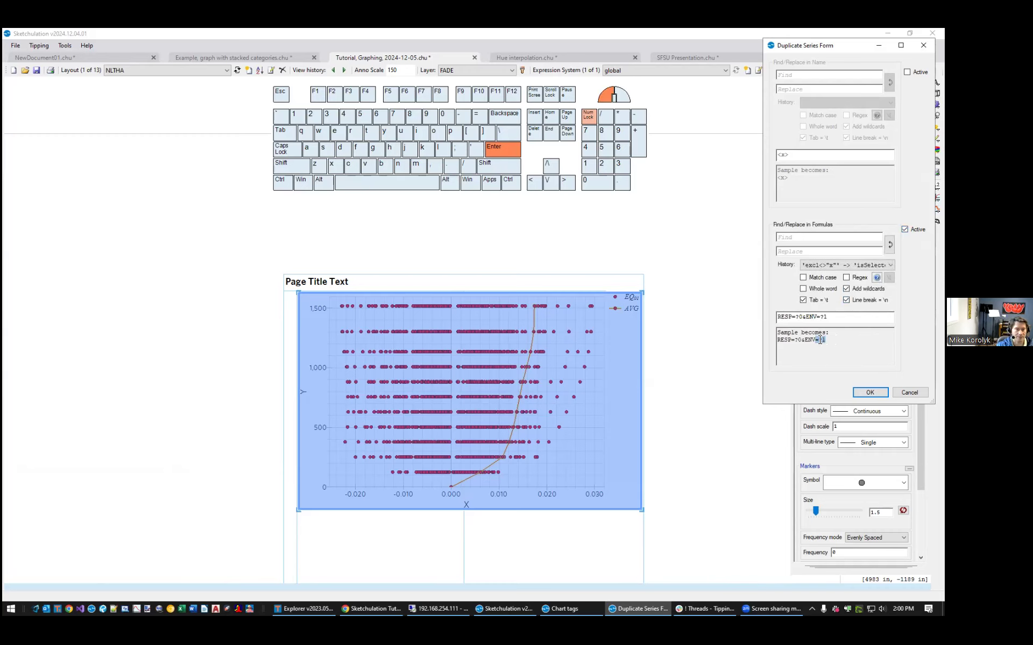
key("ctrl+c")
left_click(812, 237)
key("ctrl+v")
left_click(808, 251)
key("ctrl+v")
key("BackSpace")
type("0")
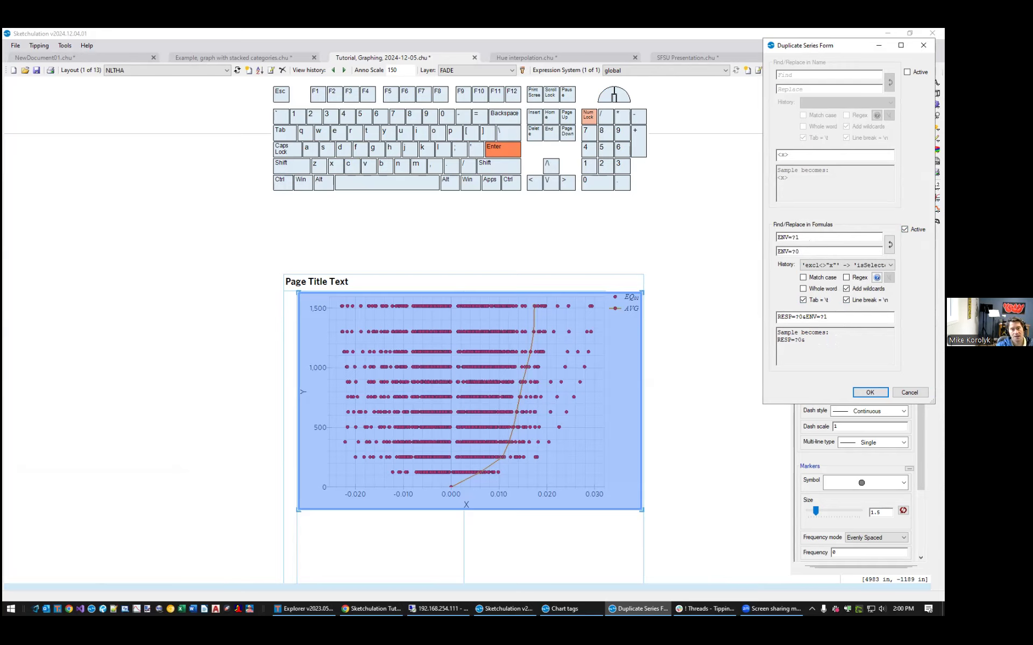
left_click(869, 393)
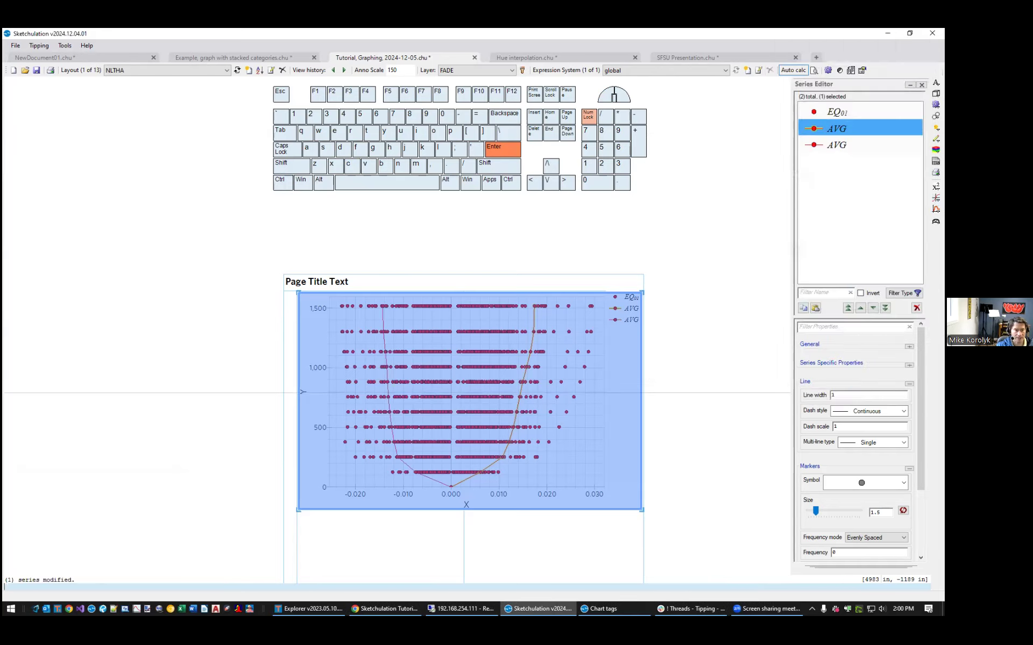
Lighten the EQ01 scatter series in the chart.
left_click(652, 364)
scroll(547, 302, "up", 3)
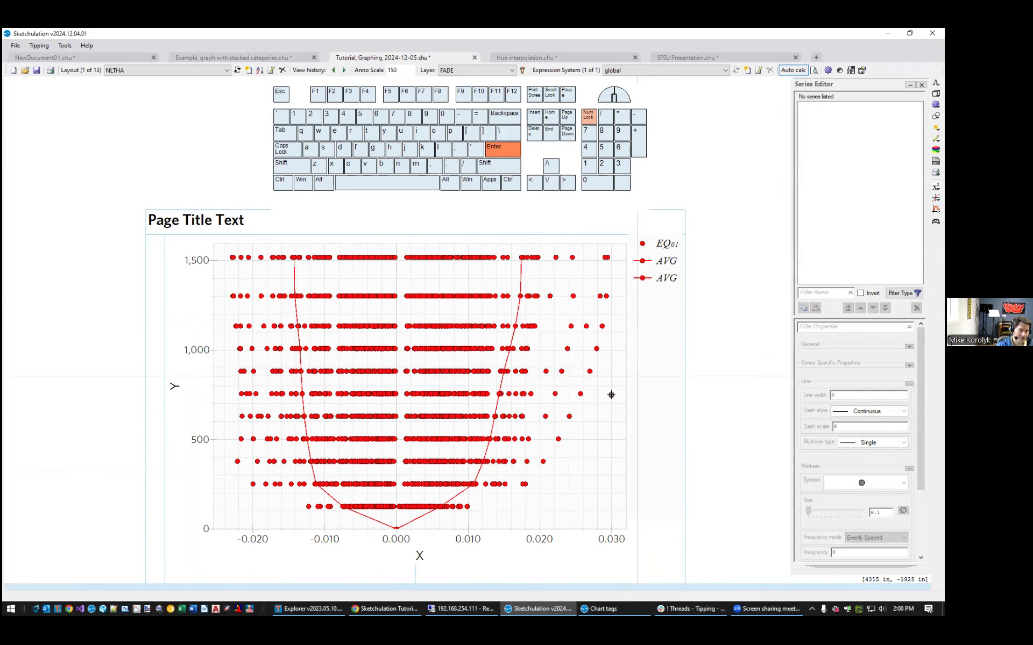
scroll(529, 400, "down", 2)
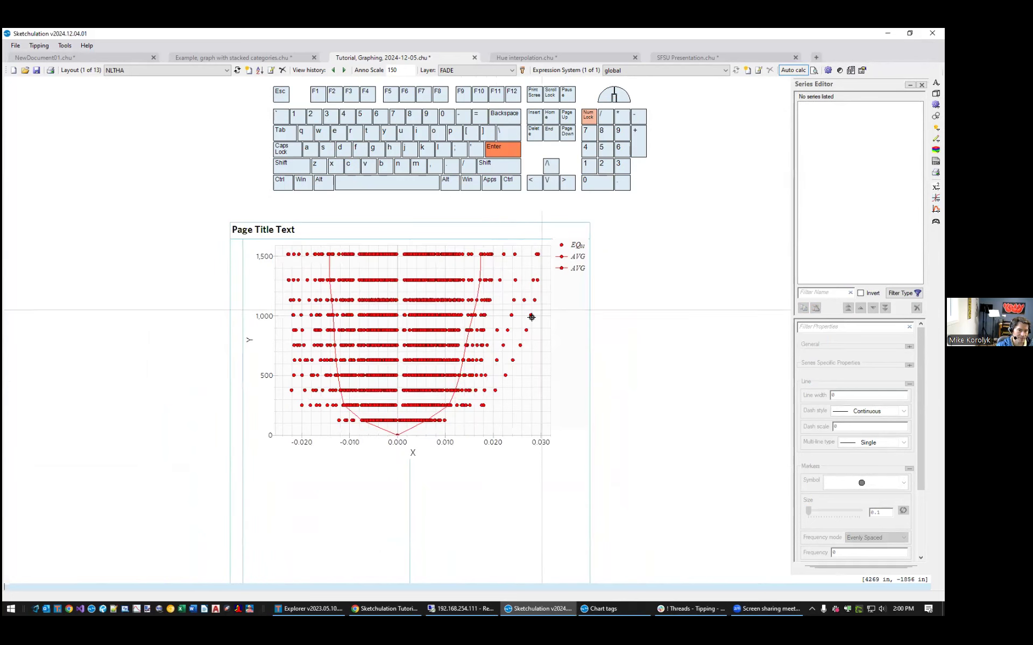
left_click(563, 266)
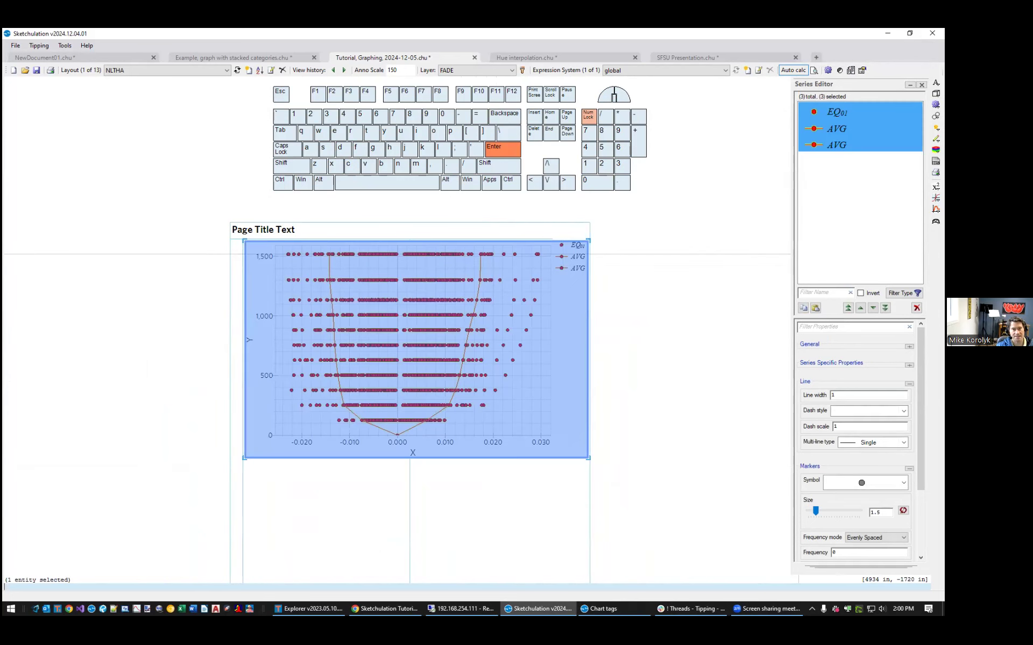
left_click(836, 111)
right_click(835, 112)
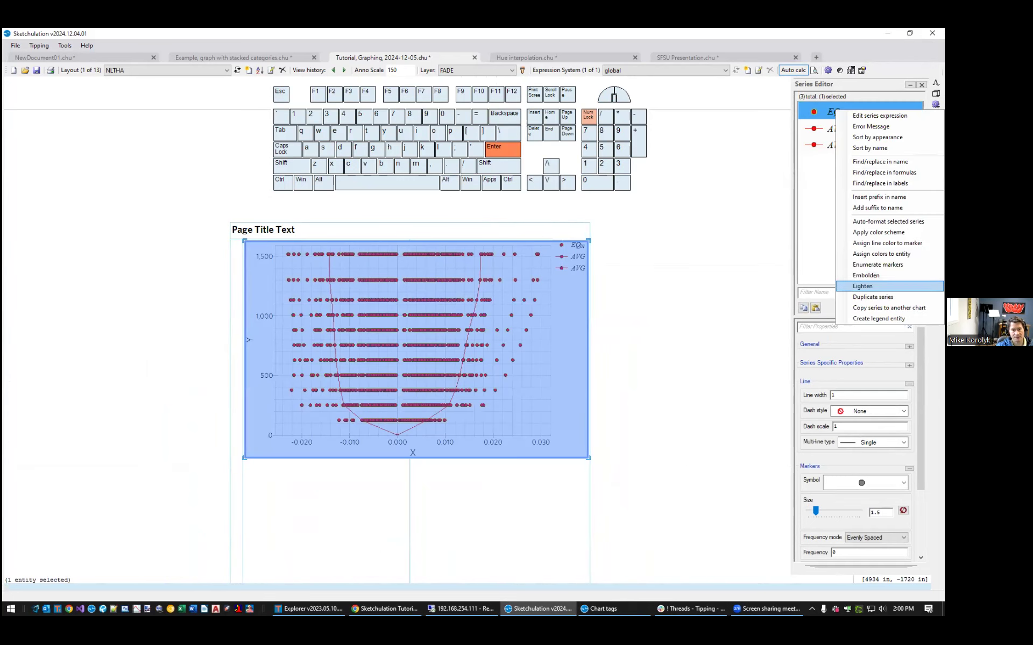
left_click(866, 286)
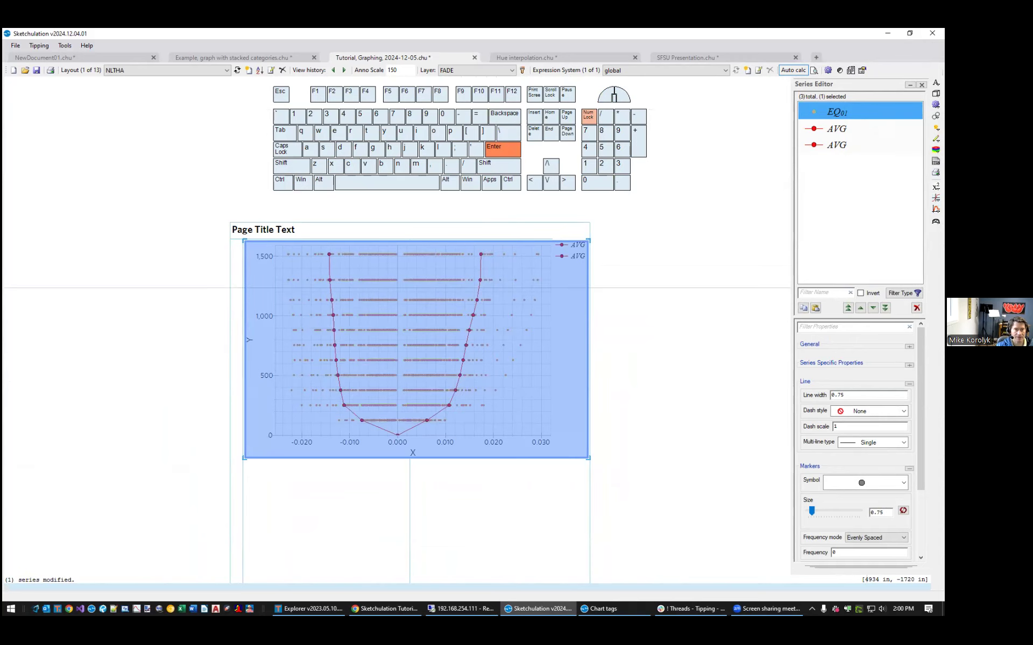
Embolden both AVG line series together and deselect the chart.
left_click(836, 128)
left_click(836, 145, "shift")
right_click(836, 143)
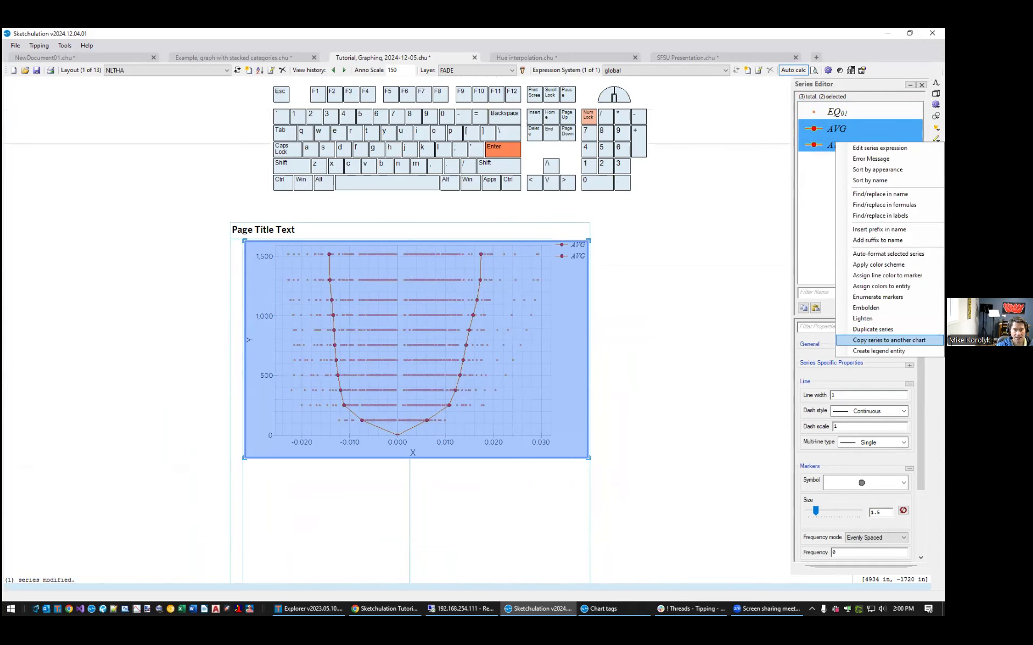
left_click(866, 308)
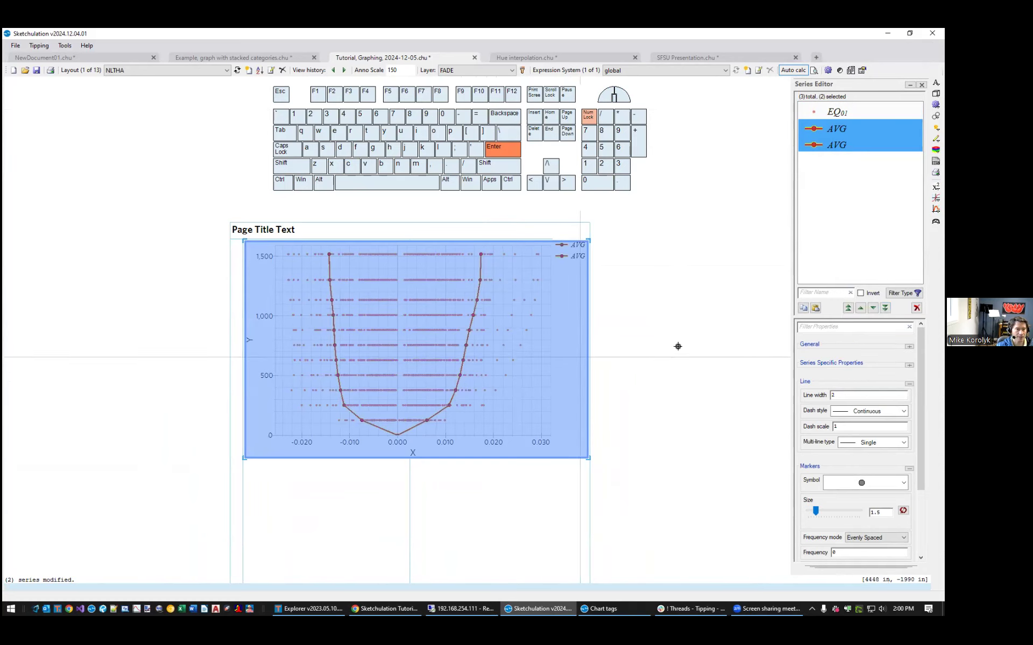
key("Escape")
scroll(420, 367, "up", 1)
scroll(484, 357, "up", 1)
scroll(653, 454, "down", 1)
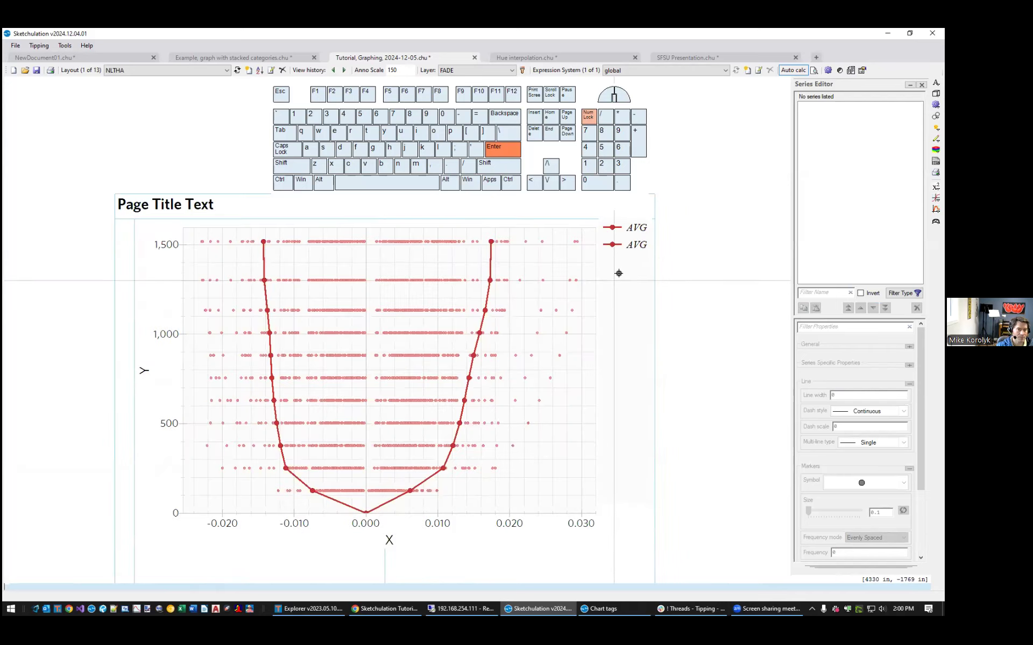
Set the chart's legend location to None.
left_click(618, 273)
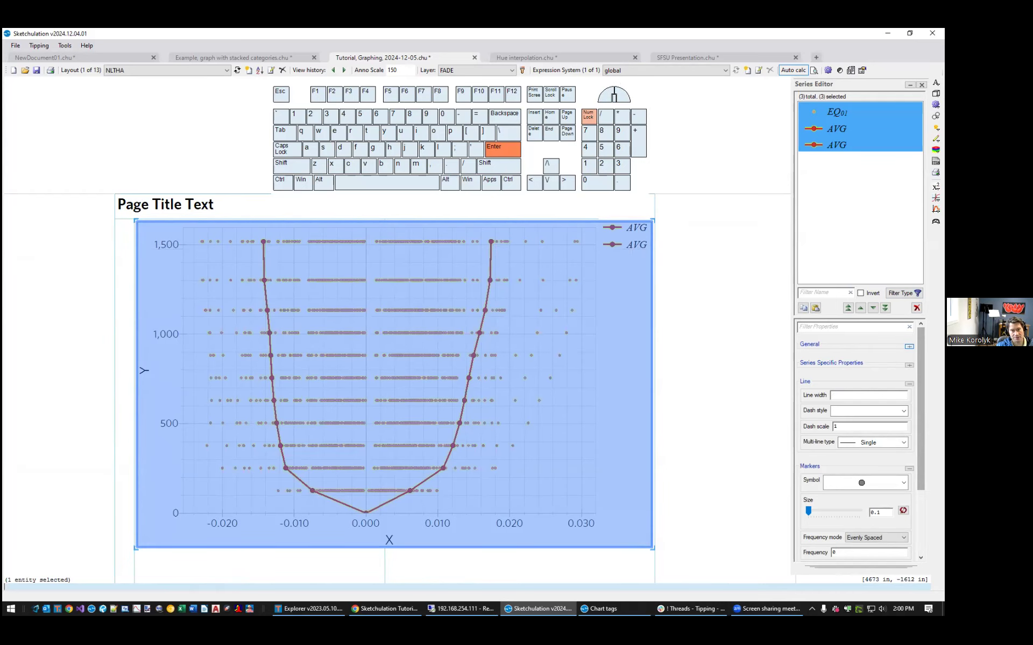
left_click(909, 347)
left_click(855, 131)
left_click_drag(855, 132, 855, 145)
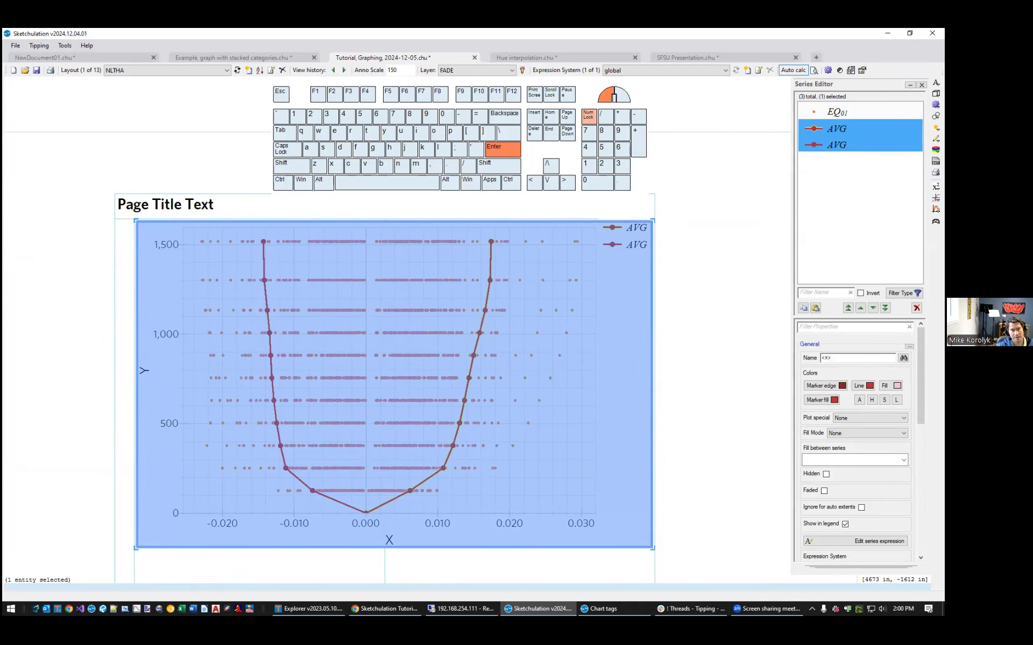
left_click(626, 272)
type("leg")
key("Return")
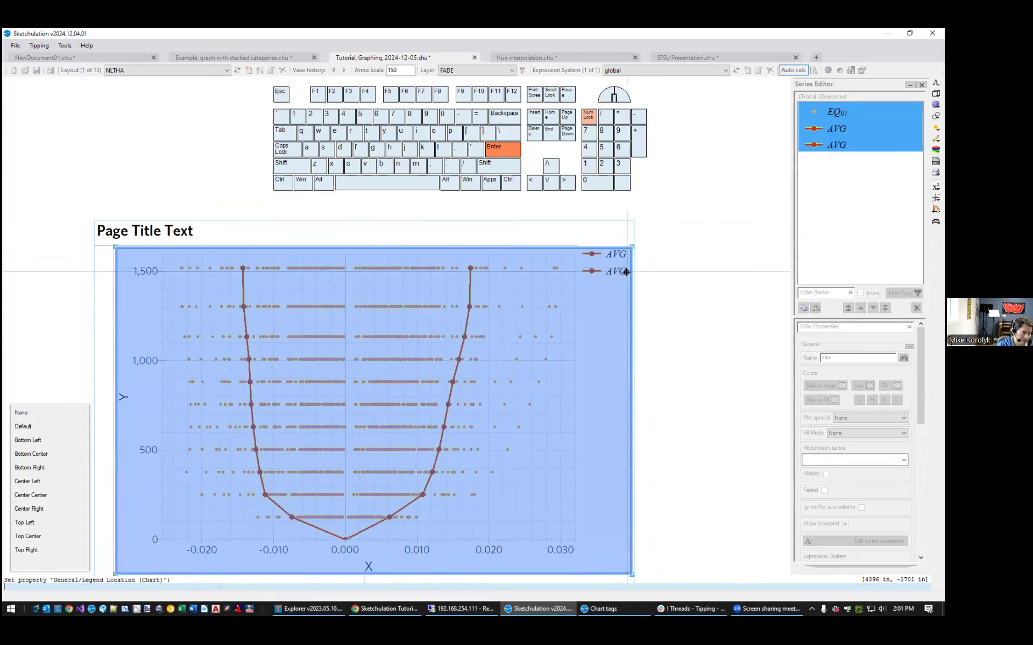
type("no")
key("Return")
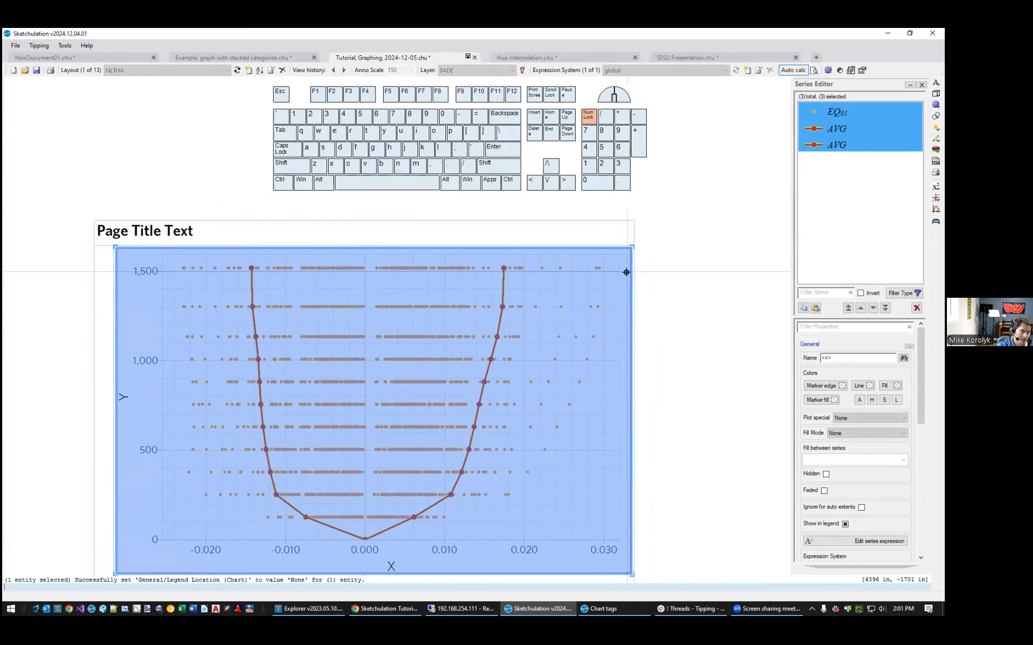
Add a chart tag reading "Avg." with its leader pointing at the average line on the positive X side.
key("Escape")
scroll(422, 409, "up", 5)
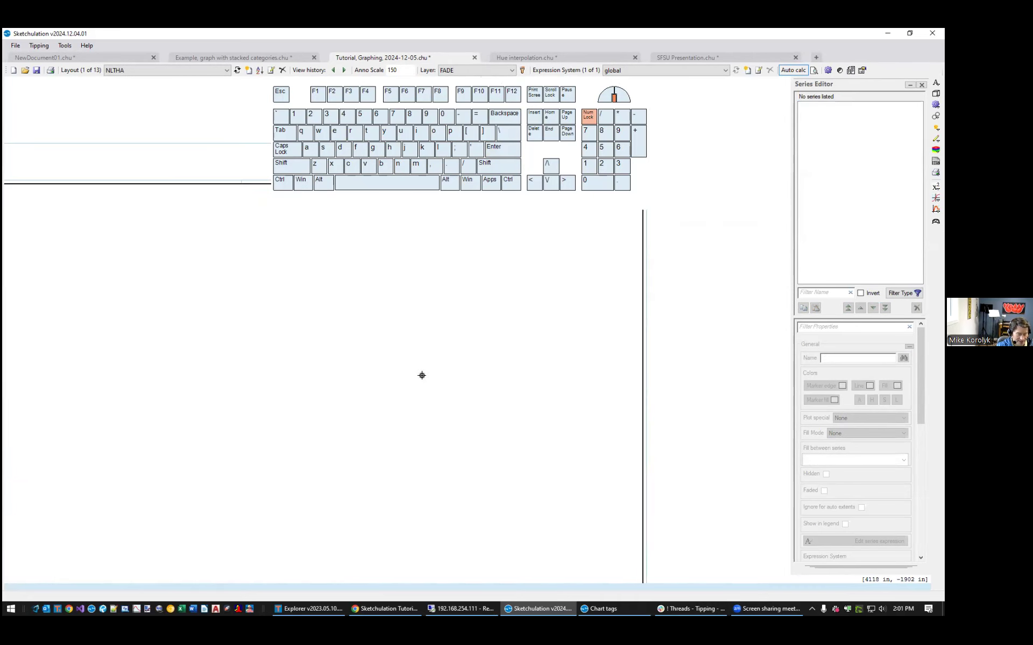
type("tgc")
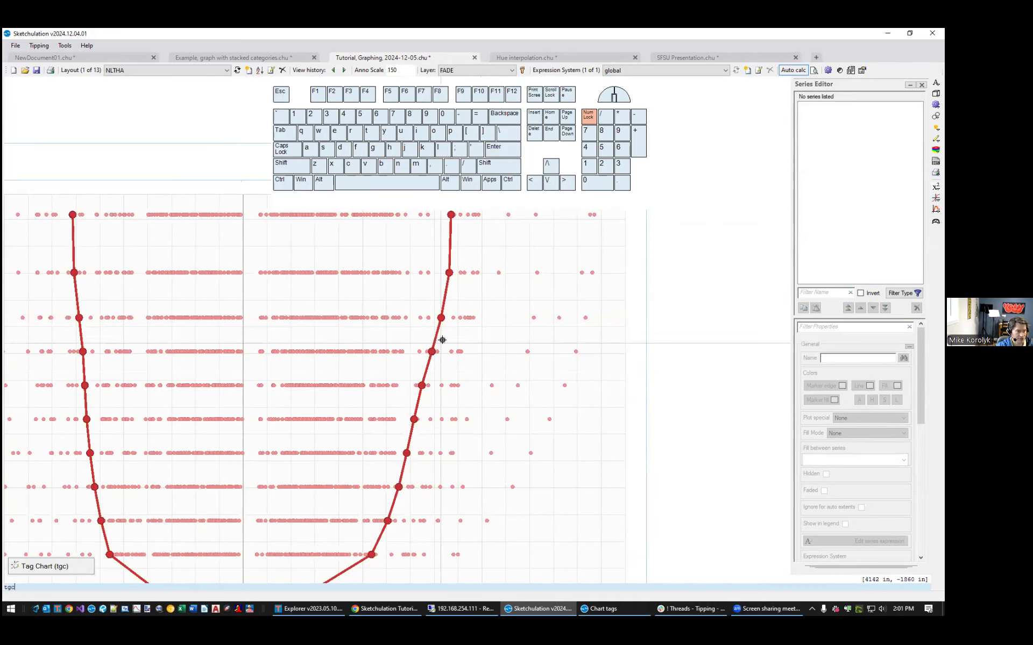
key("Return")
left_click(436, 337)
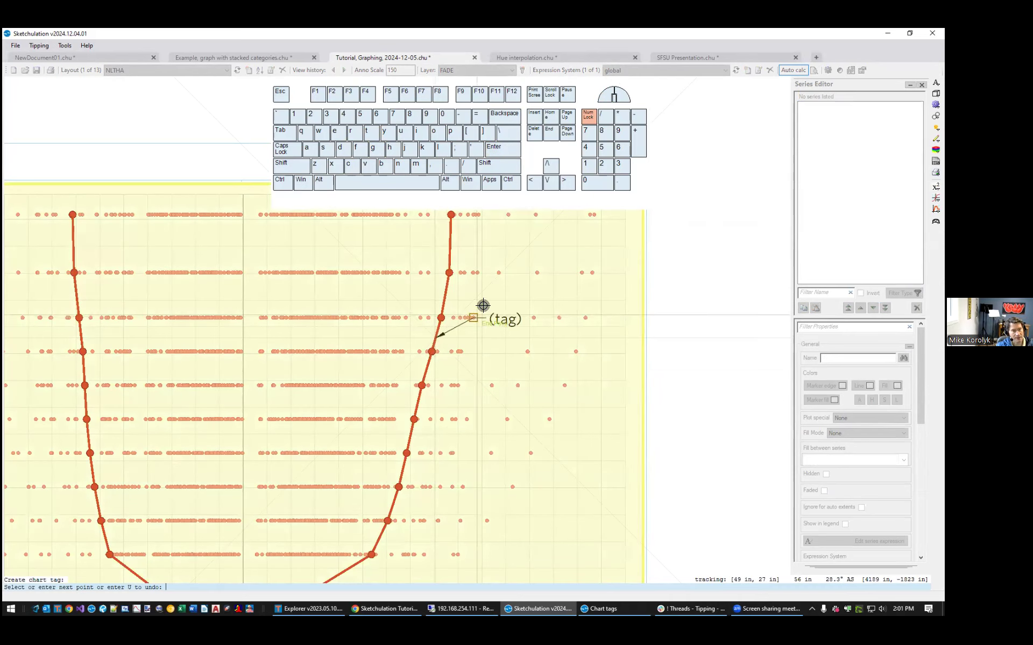
left_click(499, 297)
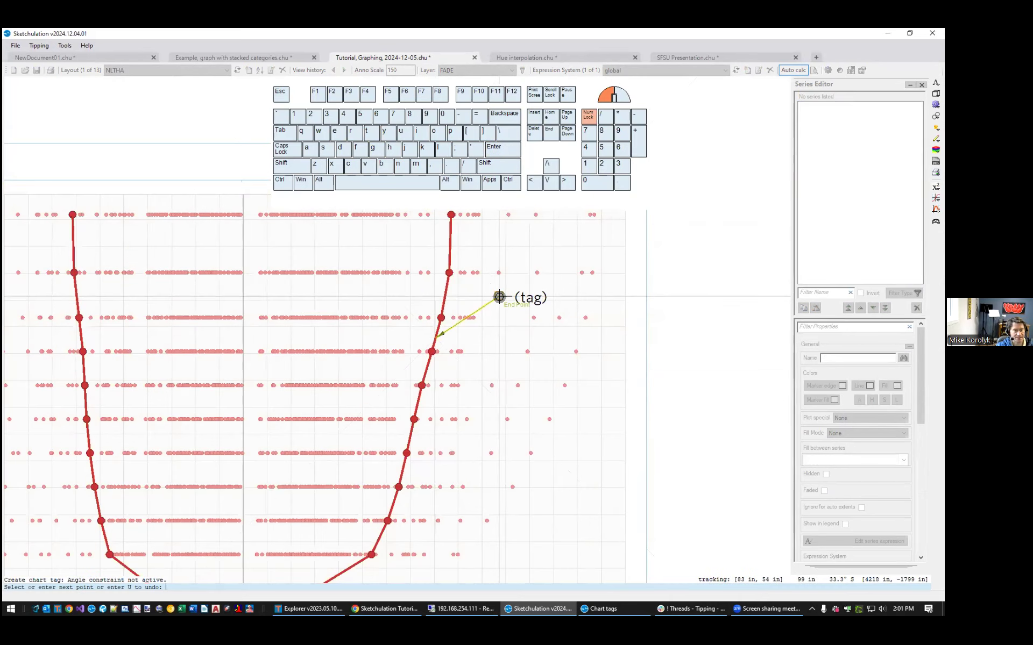
type("Avg.")
left_click(613, 369)
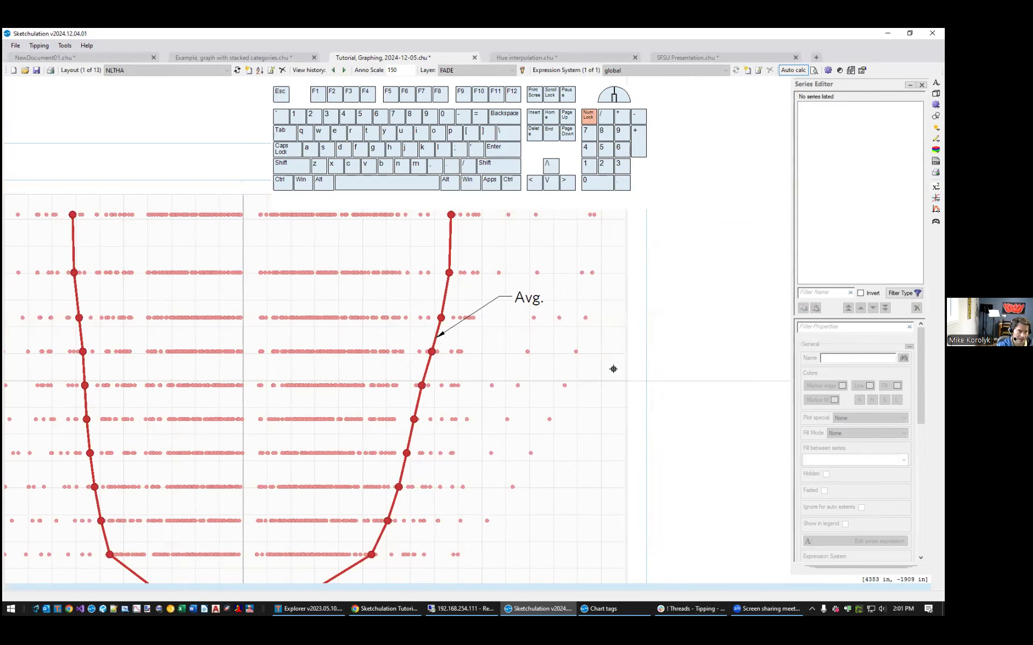
Add a second chart tag reading "Spread" pointing at the scatter points just beyond the average line, below the Avg. tag.
middle_click_drag(566, 360, 505, 366)
key("Escape")
key("Return")
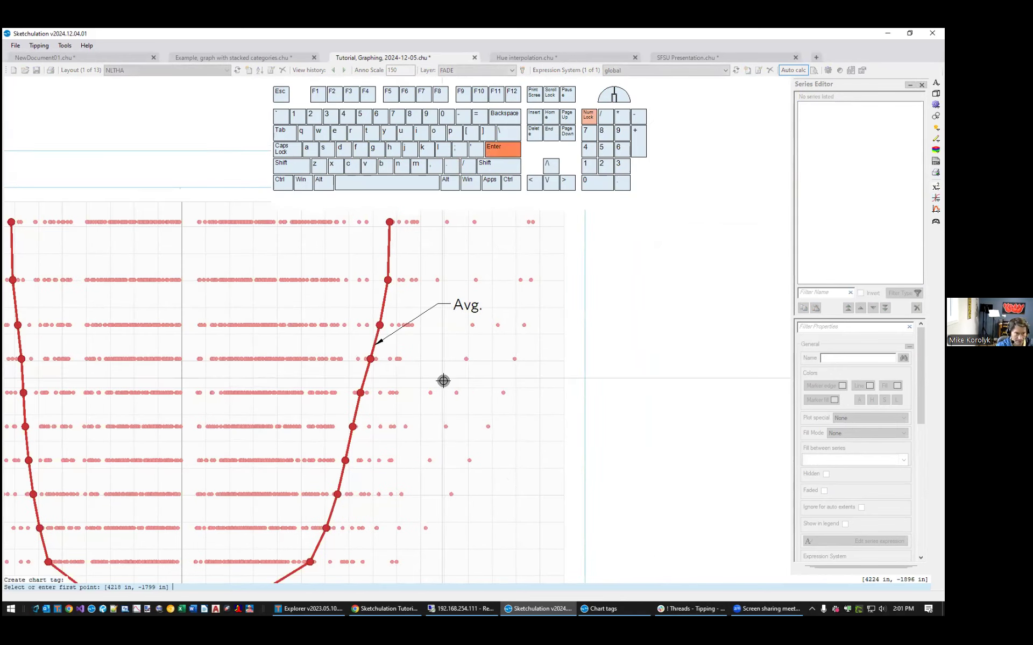
scroll(424, 371, "up", 4)
left_click(384, 350)
left_click(418, 392)
type("Spread")
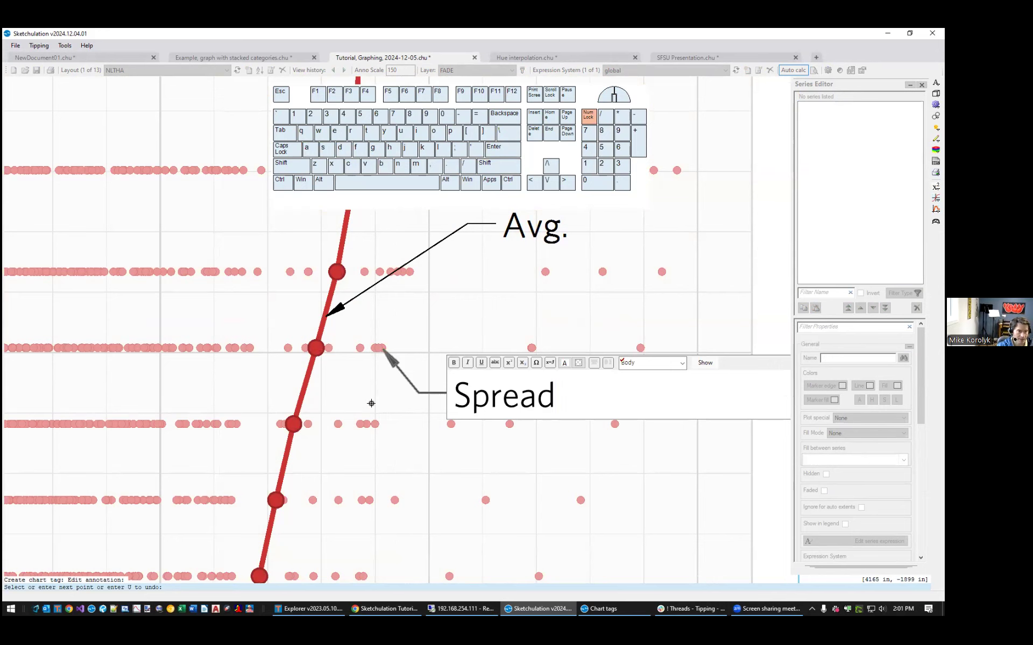
left_click(371, 403)
Change the Spread tag's arrowhead to Circle Empty.
left_click(405, 376)
left_click(383, 368)
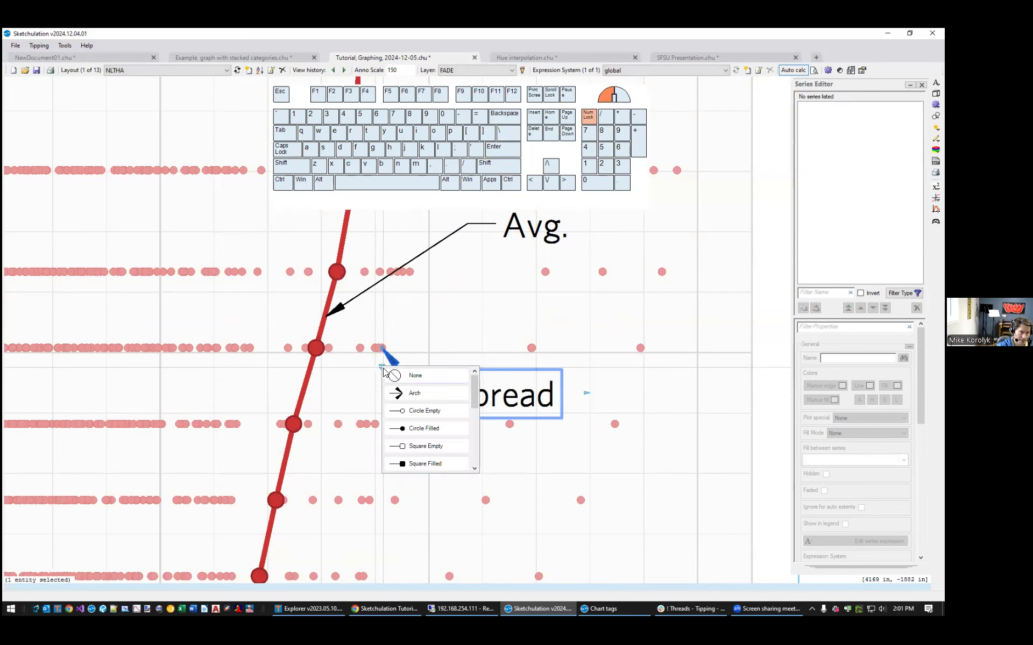
left_click(429, 411)
left_click(445, 417)
left_click(434, 403)
Try an arrow scale of 5 on the Spread tag, reduce it to 3, and deselect the tag.
type("sc")
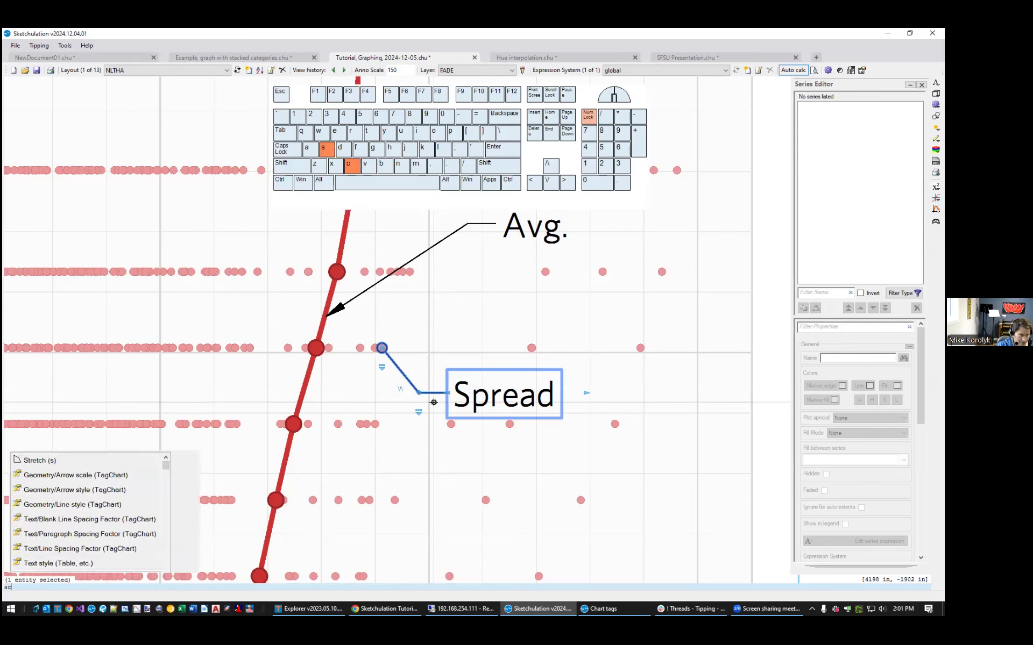
left_click(106, 478)
type("5")
key("Return")
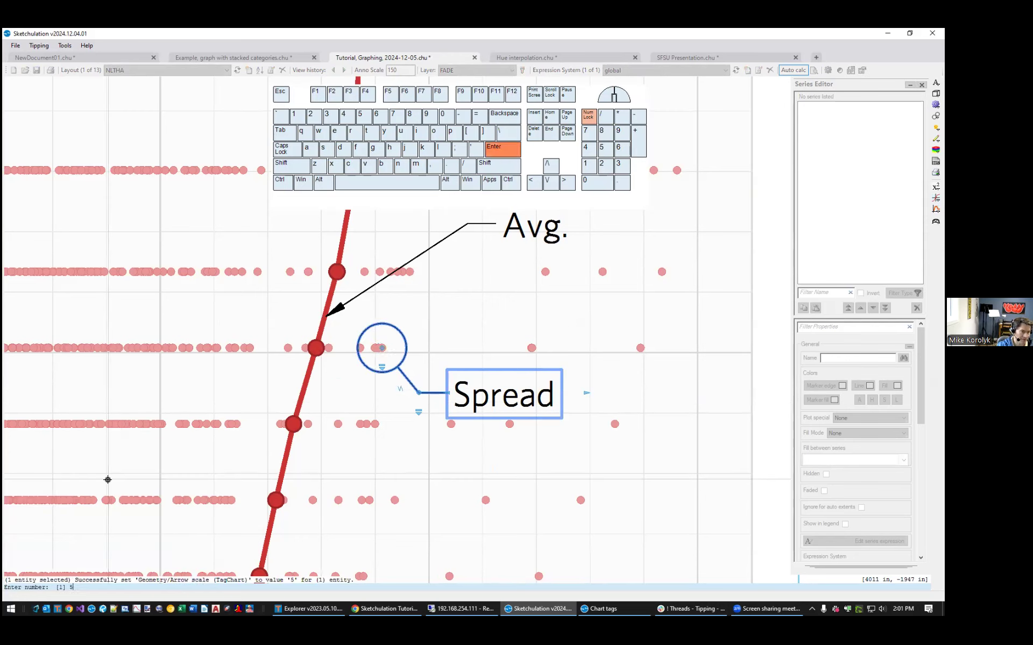
key("Return")
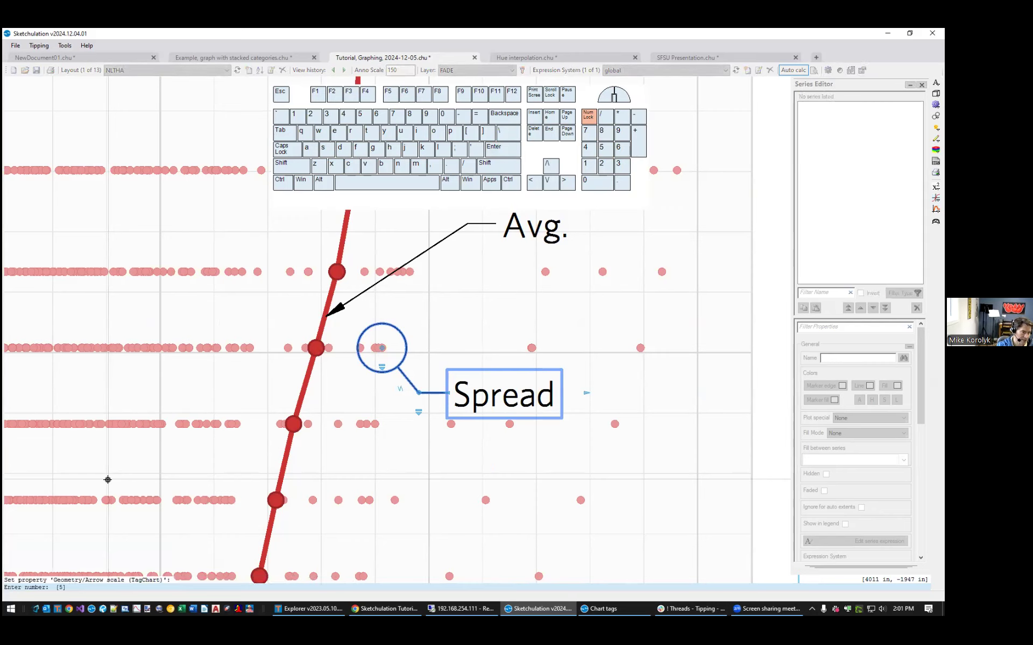
type("3")
key("Return")
key("Return")
key("Return")
key("Escape")
scroll(226, 478, "down", 5)
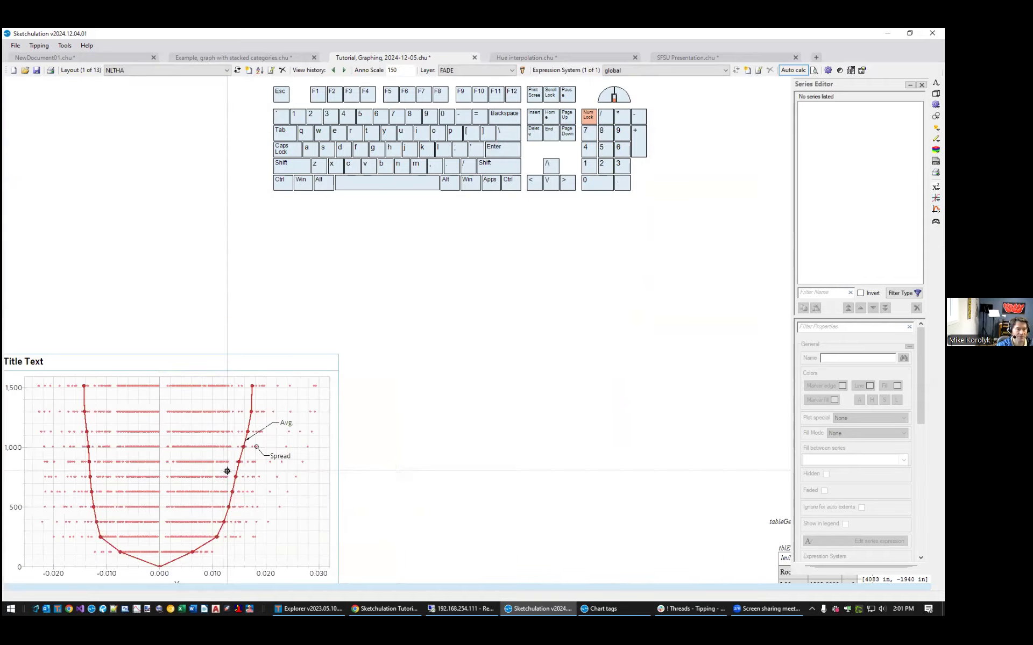
middle_click_drag(293, 485, 518, 376)
scroll(516, 382, "up", 2)
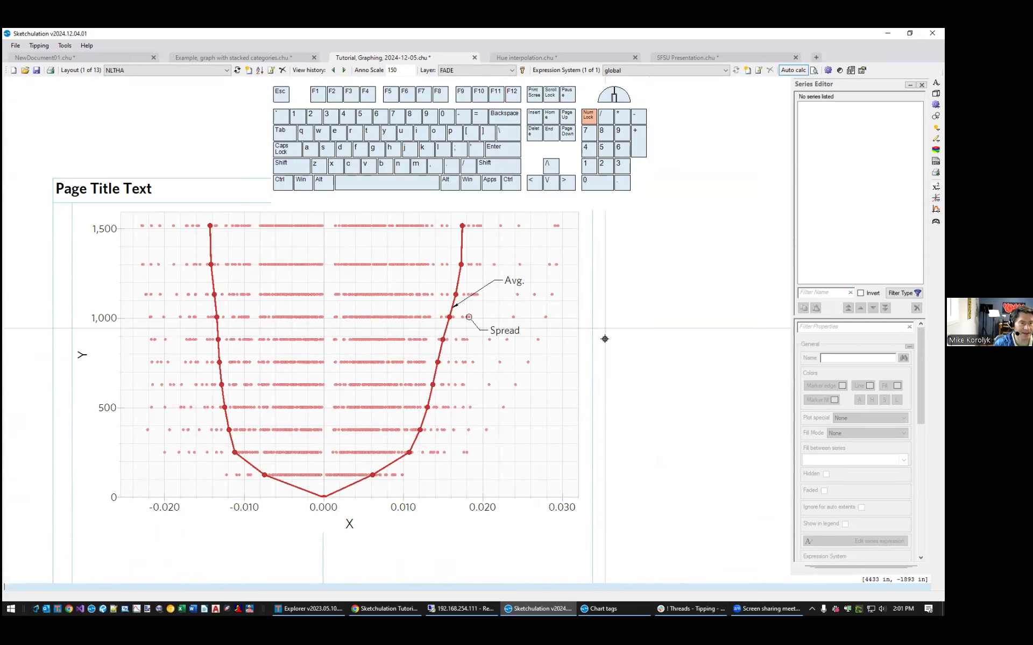
middle_click_drag(599, 327, 670, 366)
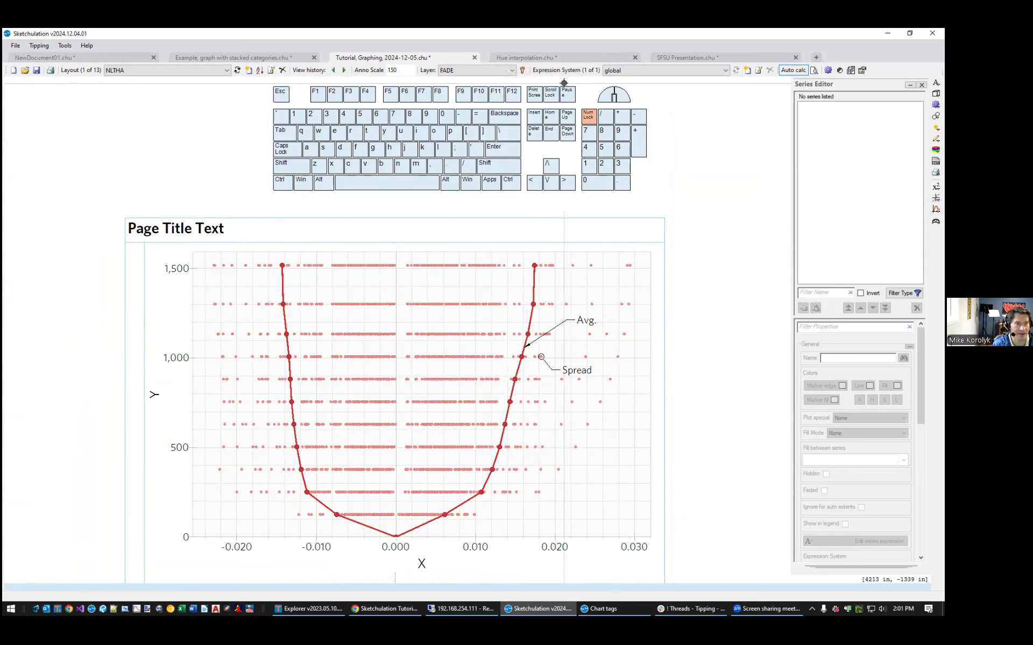
left_click(539, 91)
left_click_drag(478, 99, 220, 94)
middle_click_drag(690, 390, 723, 405)
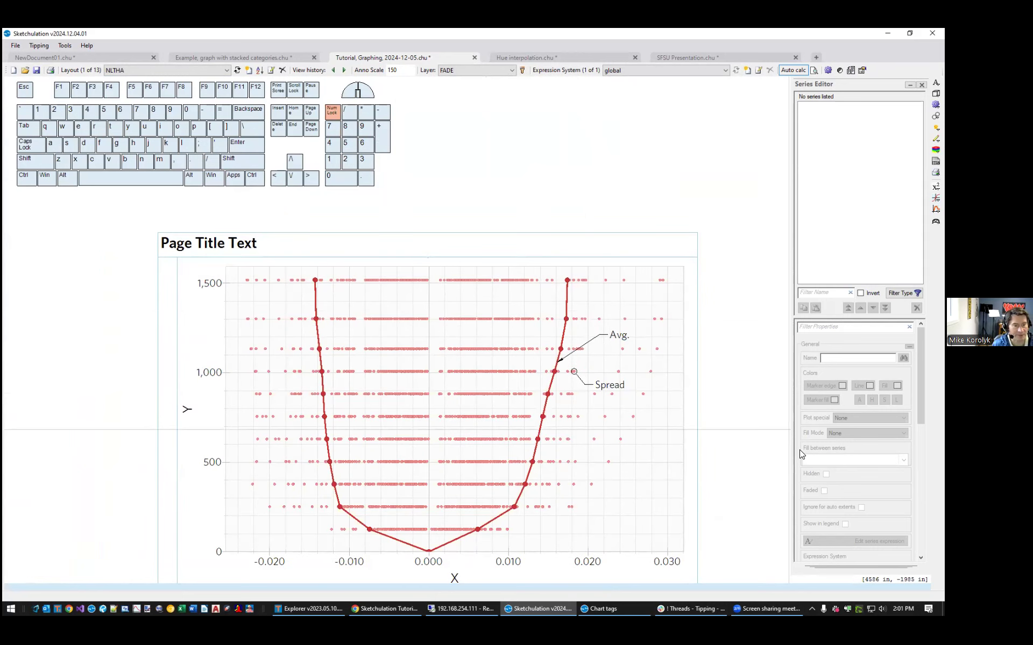
mouse_move(365, 180)
left_click(341, 82)
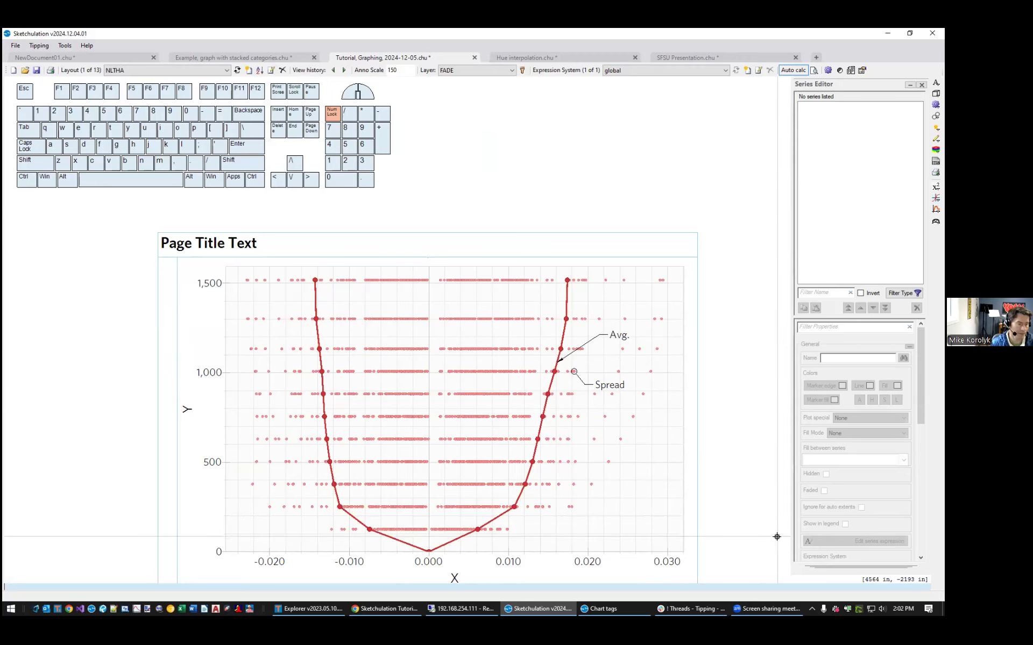
middle_click_drag(744, 488, 739, 461)
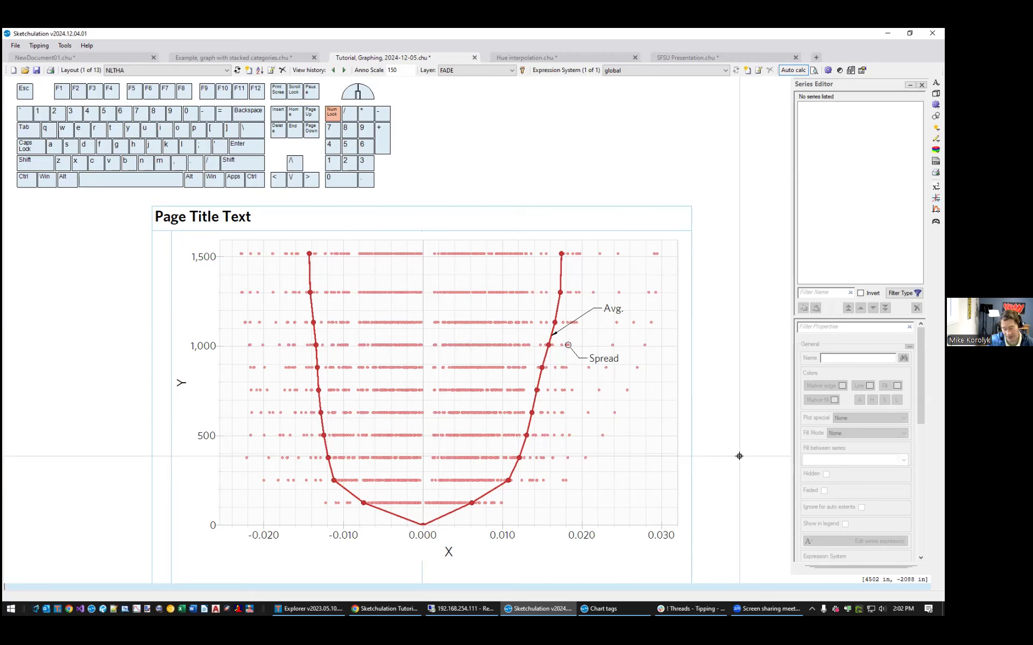
Open the Tipping Applications user forum in the browser and bring its window onto the main screen.
left_click(86, 45)
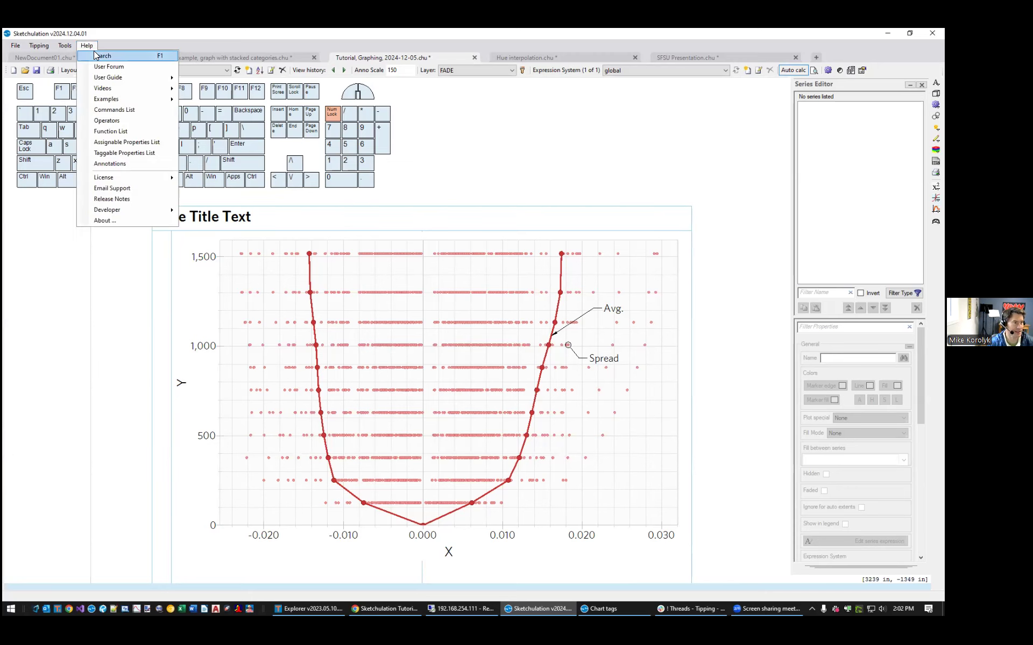
mouse_move(122, 75)
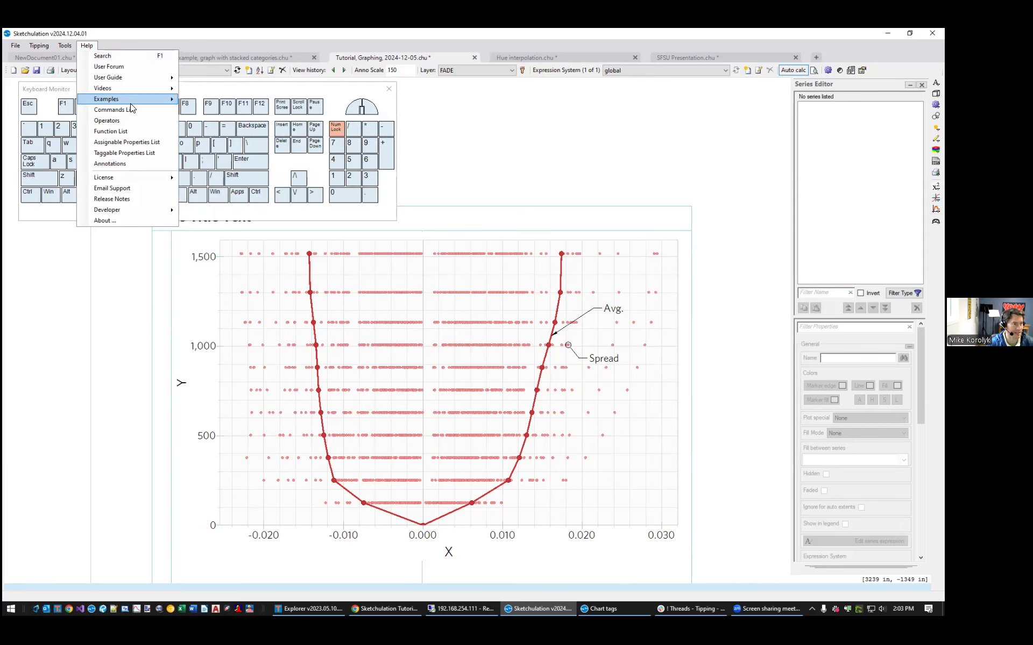
mouse_move(131, 102)
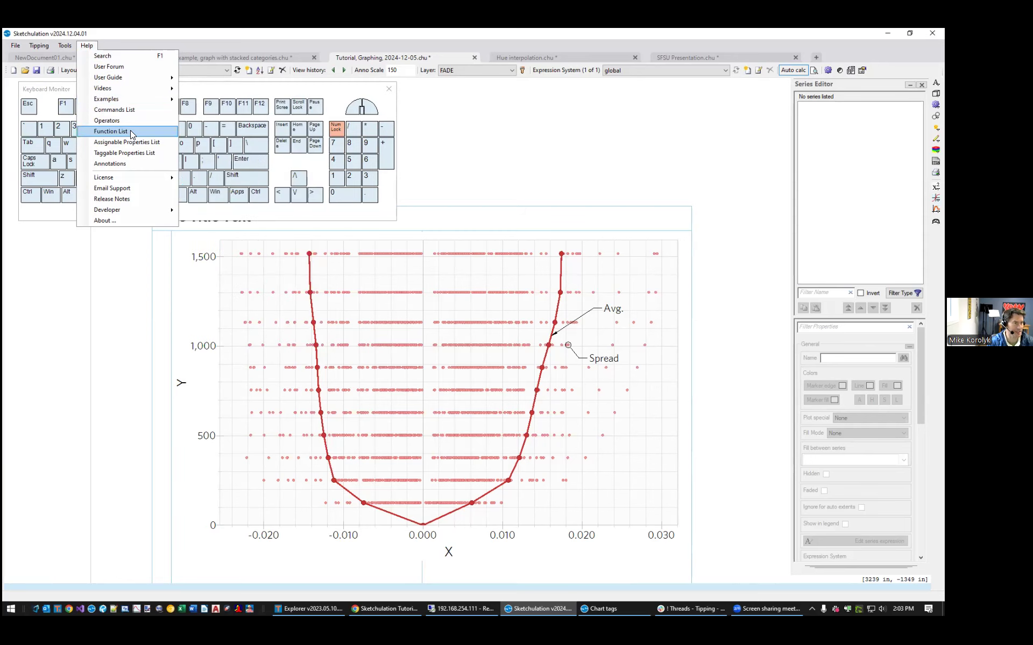
left_click(127, 67)
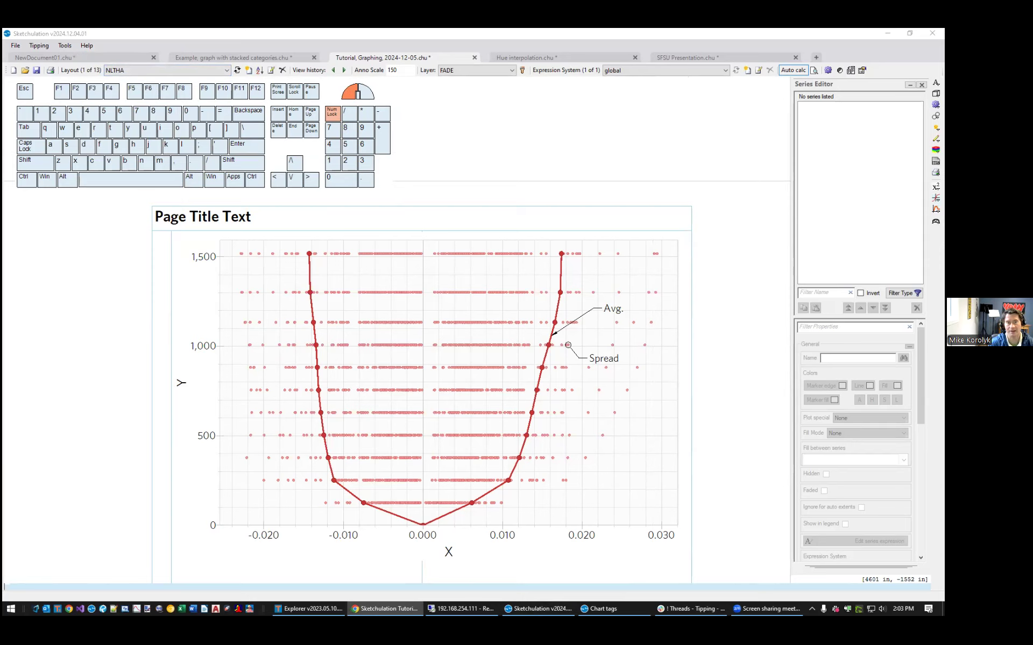
left_click_drag(944, 32, 323, 32)
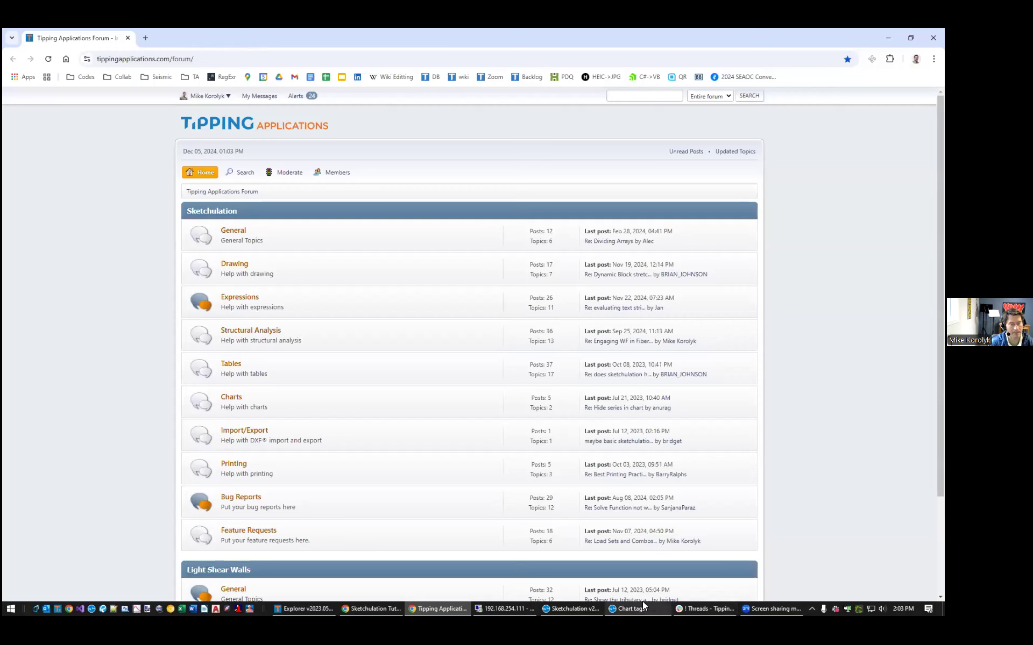
Close the Chart tags help window and switch back to the graphing document in Sketchulation.
mouse_move(637, 606)
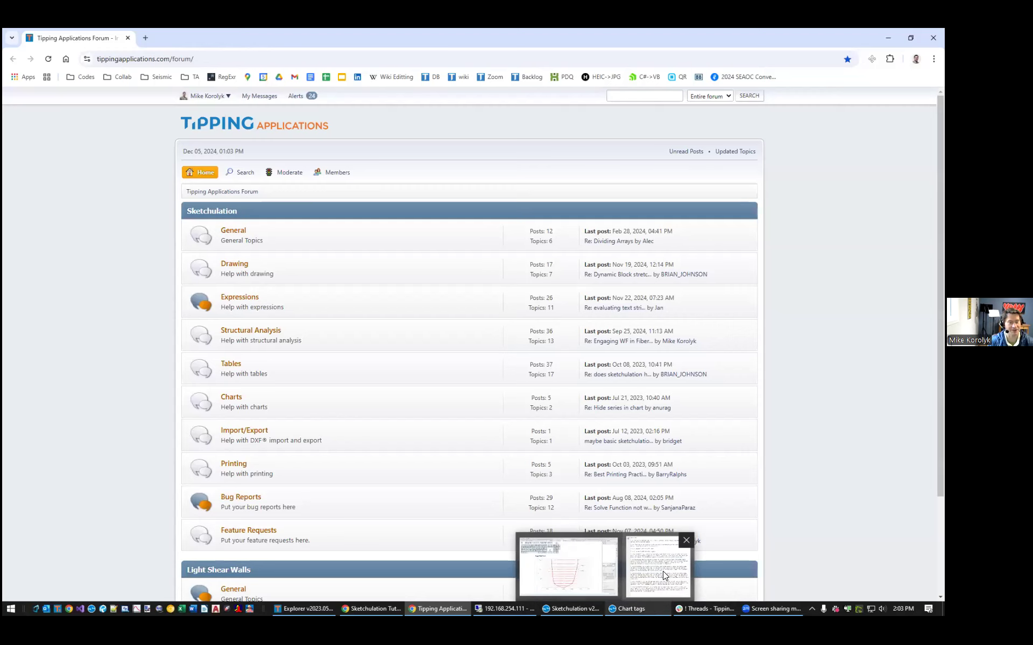
left_click(686, 540)
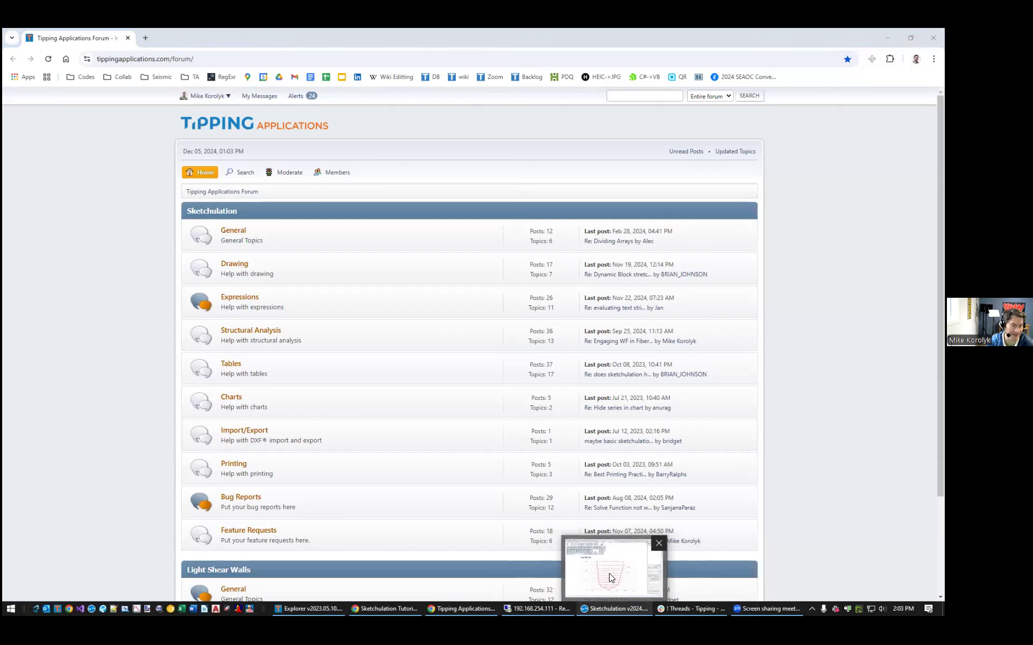
left_click(608, 573)
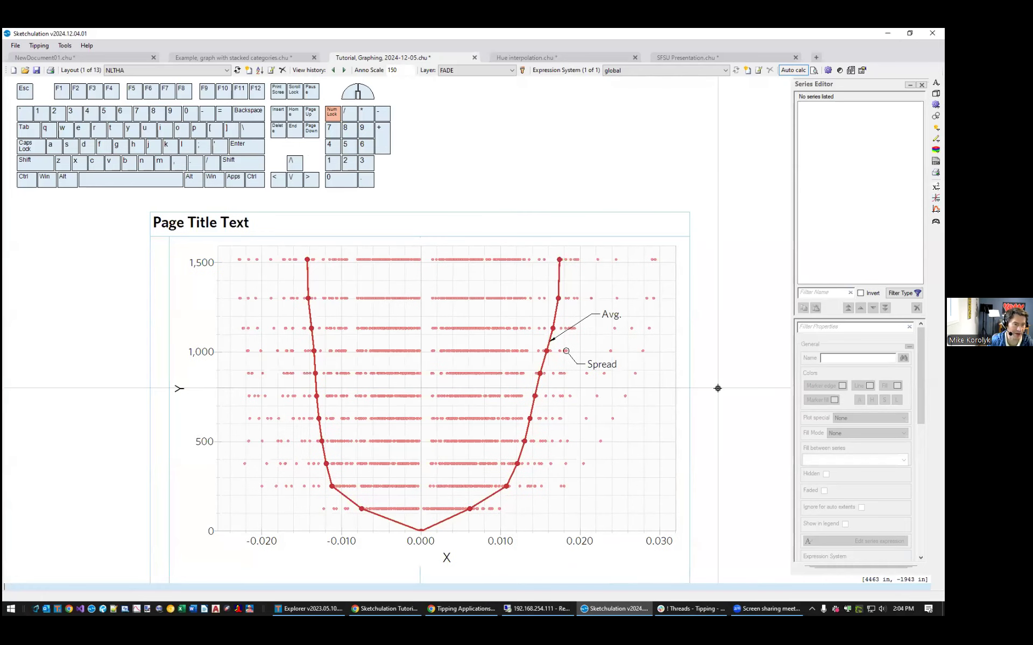